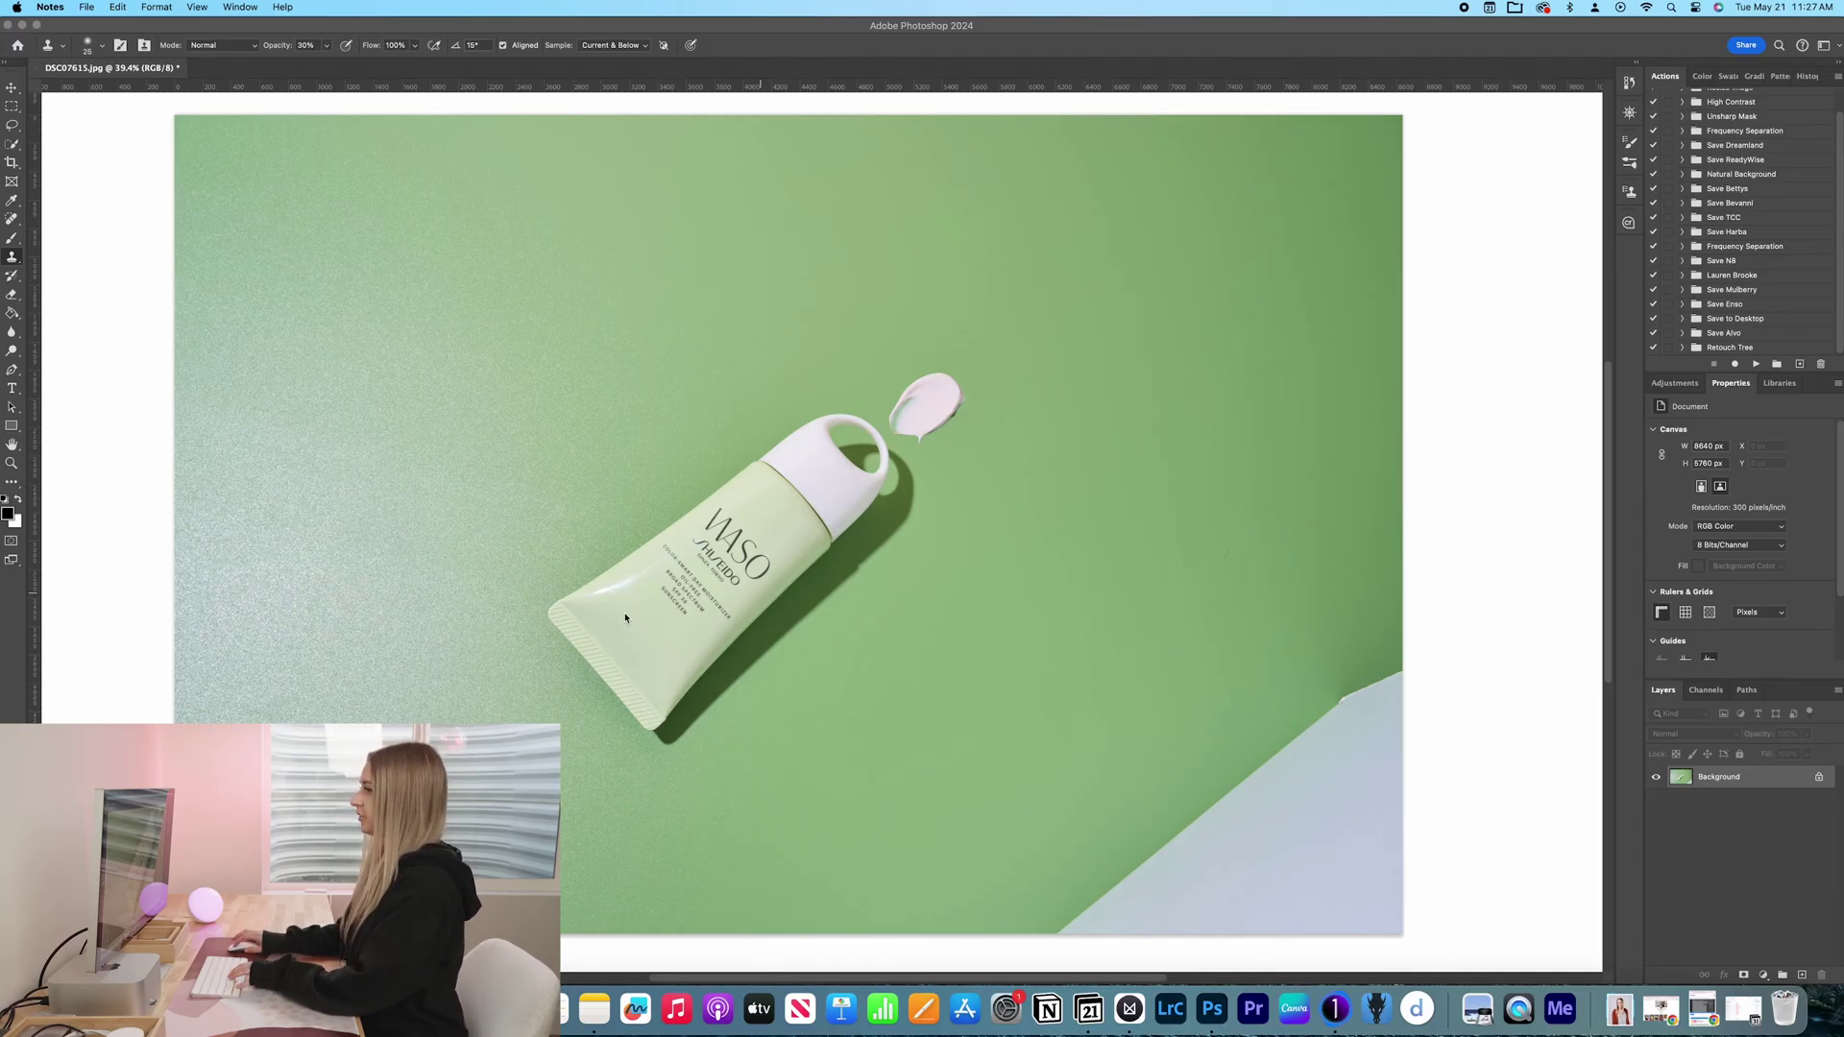
Step: Zoom from about 33% to about 96% so the WASO tube fills the window
key(ctrl+plus)
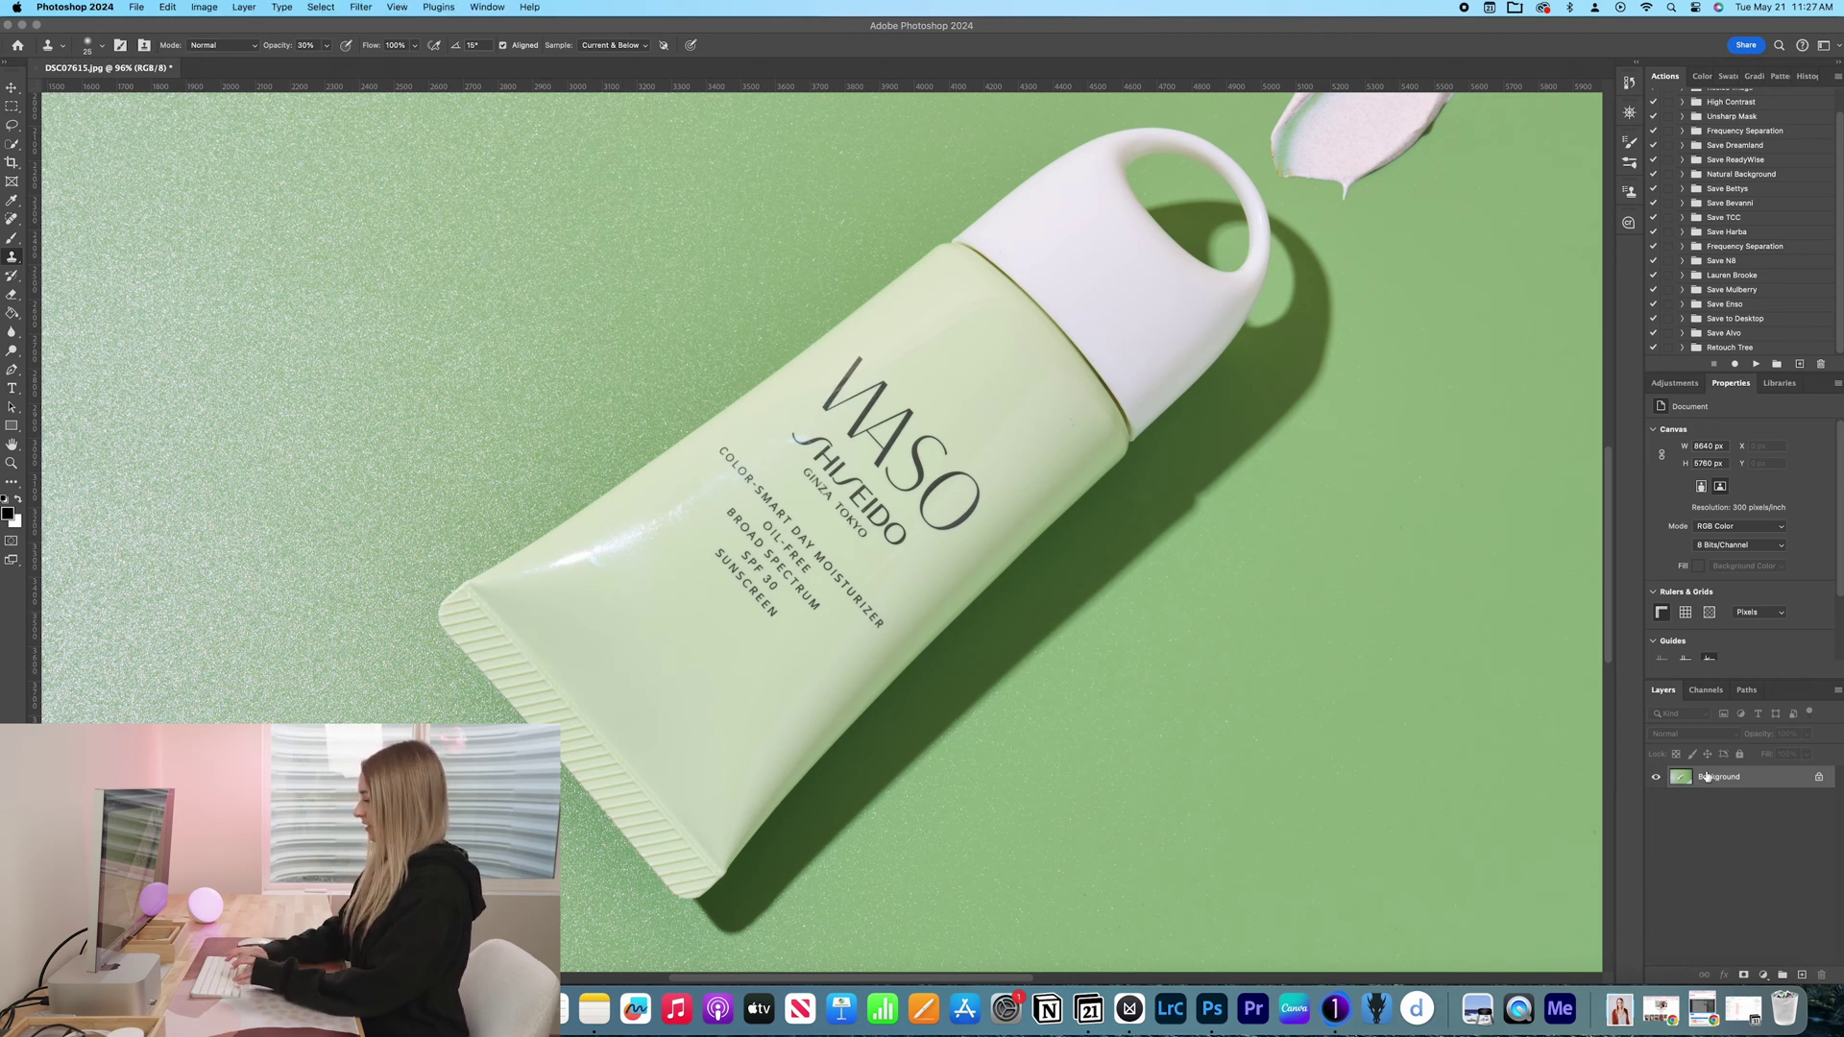
click(1719, 802)
Step: Stamp visible into Layer 1, play the High Contrast action, then reselect Layer 1
key(super+alt+shift+n)
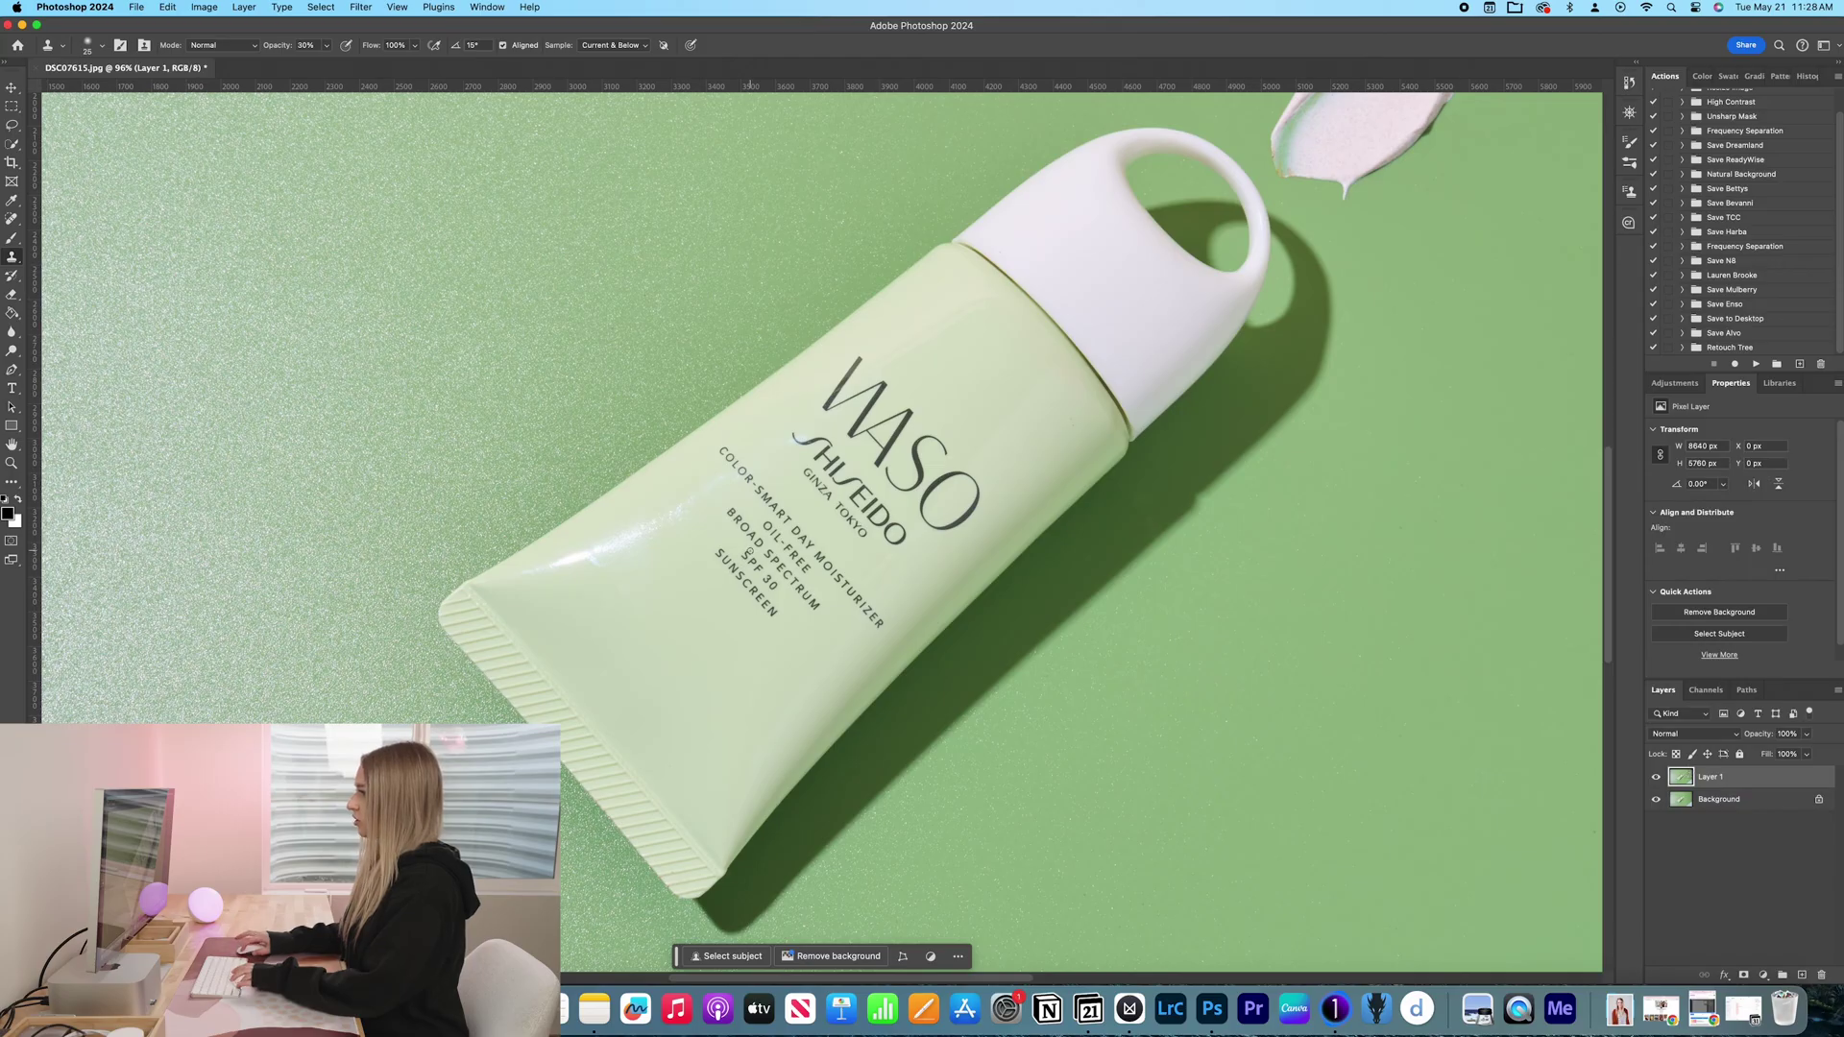
scroll(580, 547, up, 3)
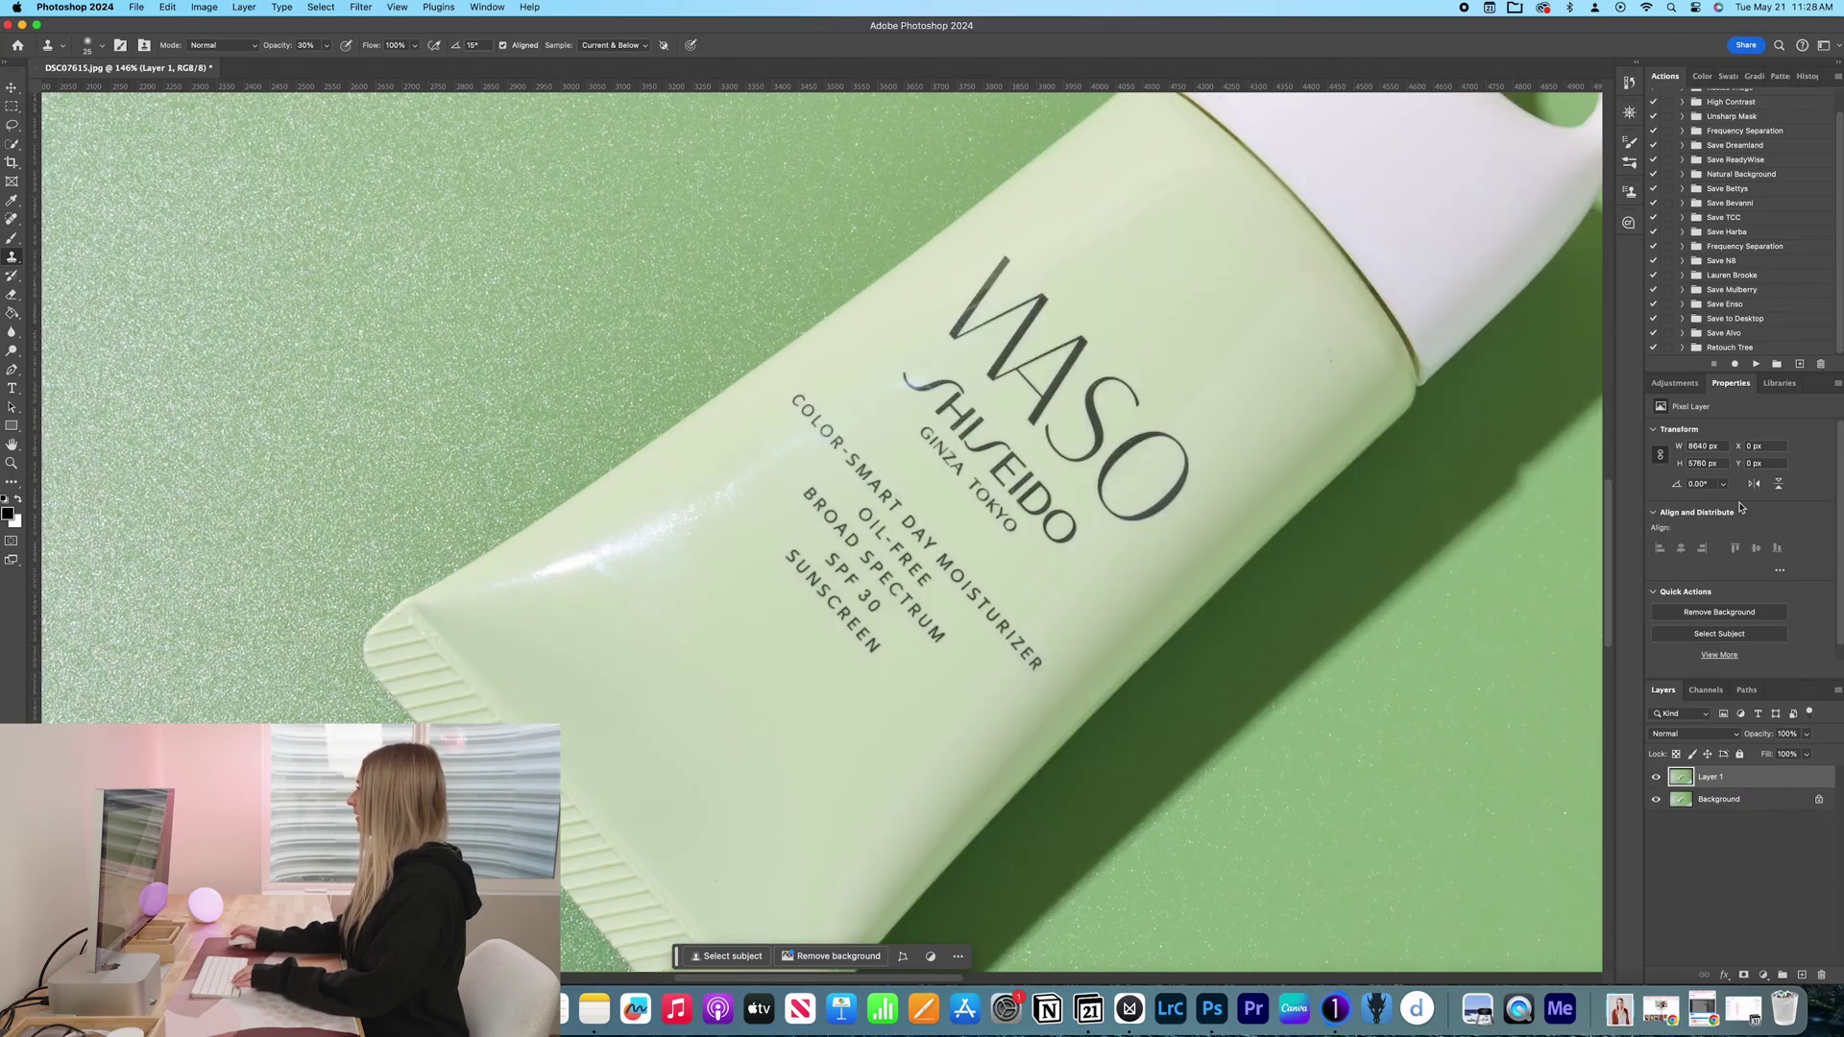
scroll(1745, 327, up, 2)
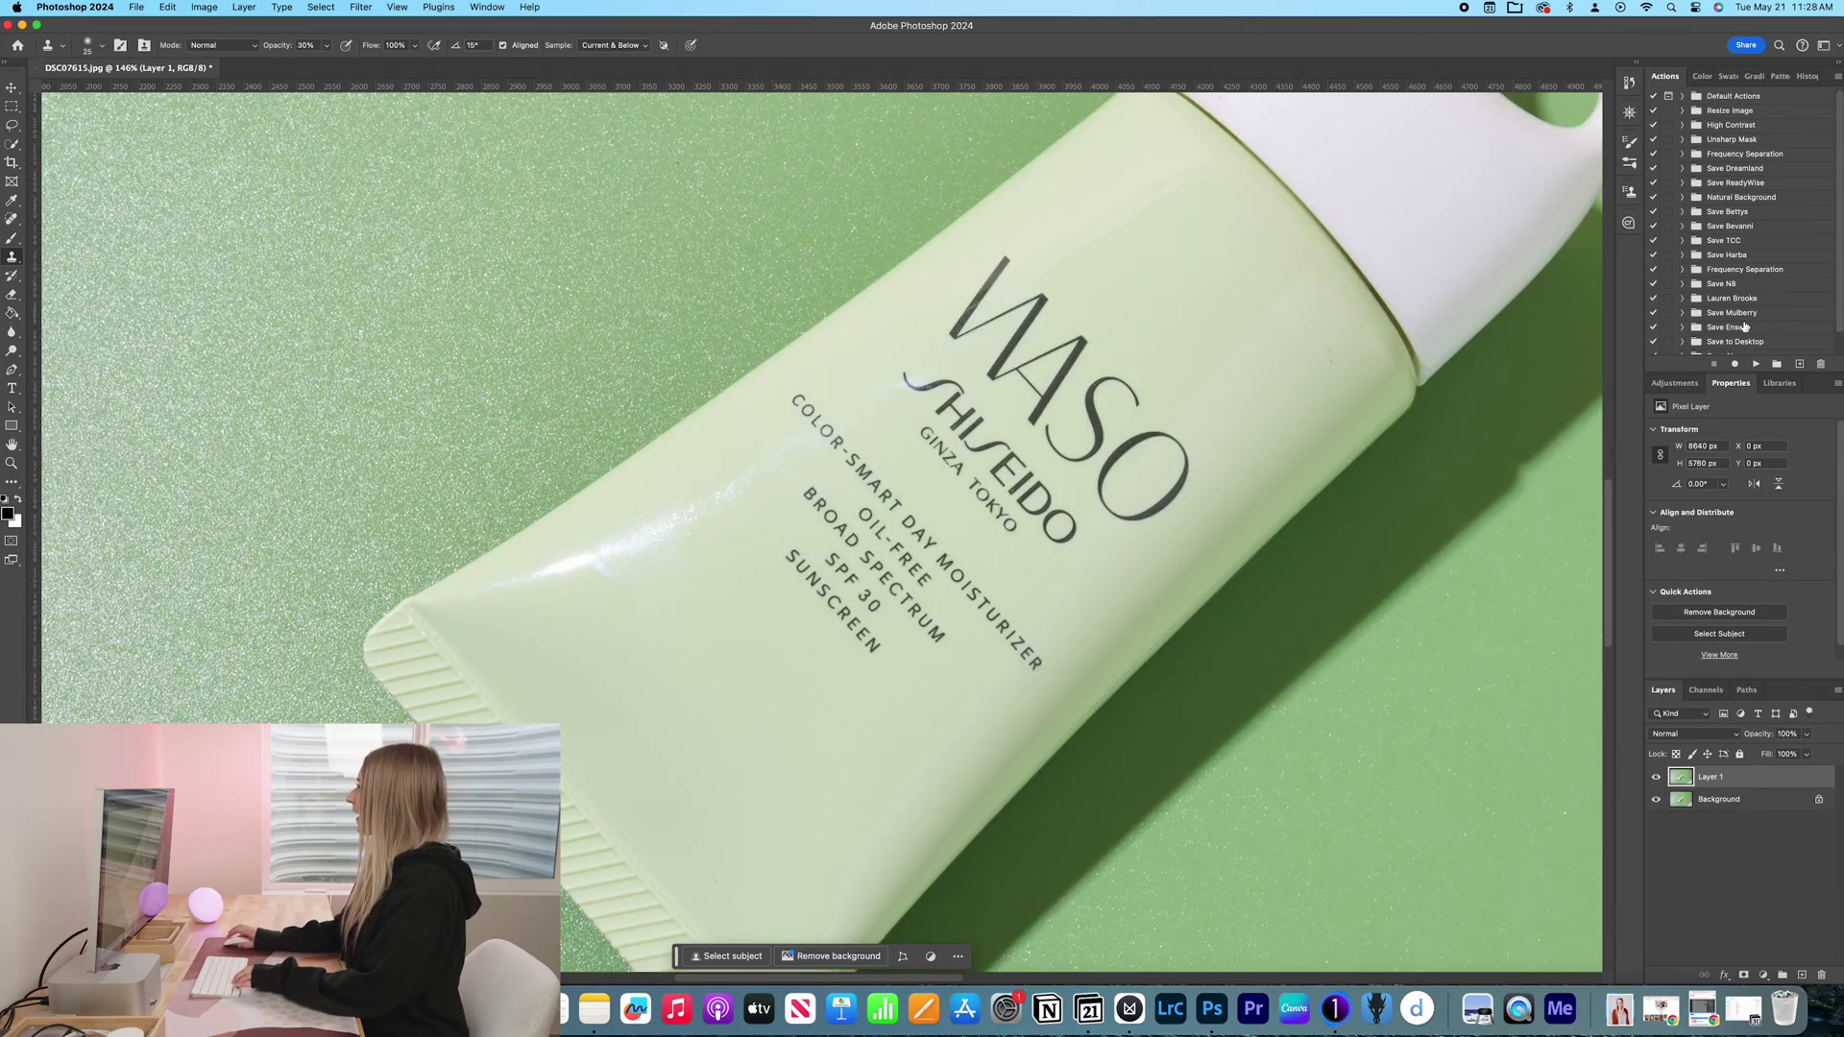
click(1737, 127)
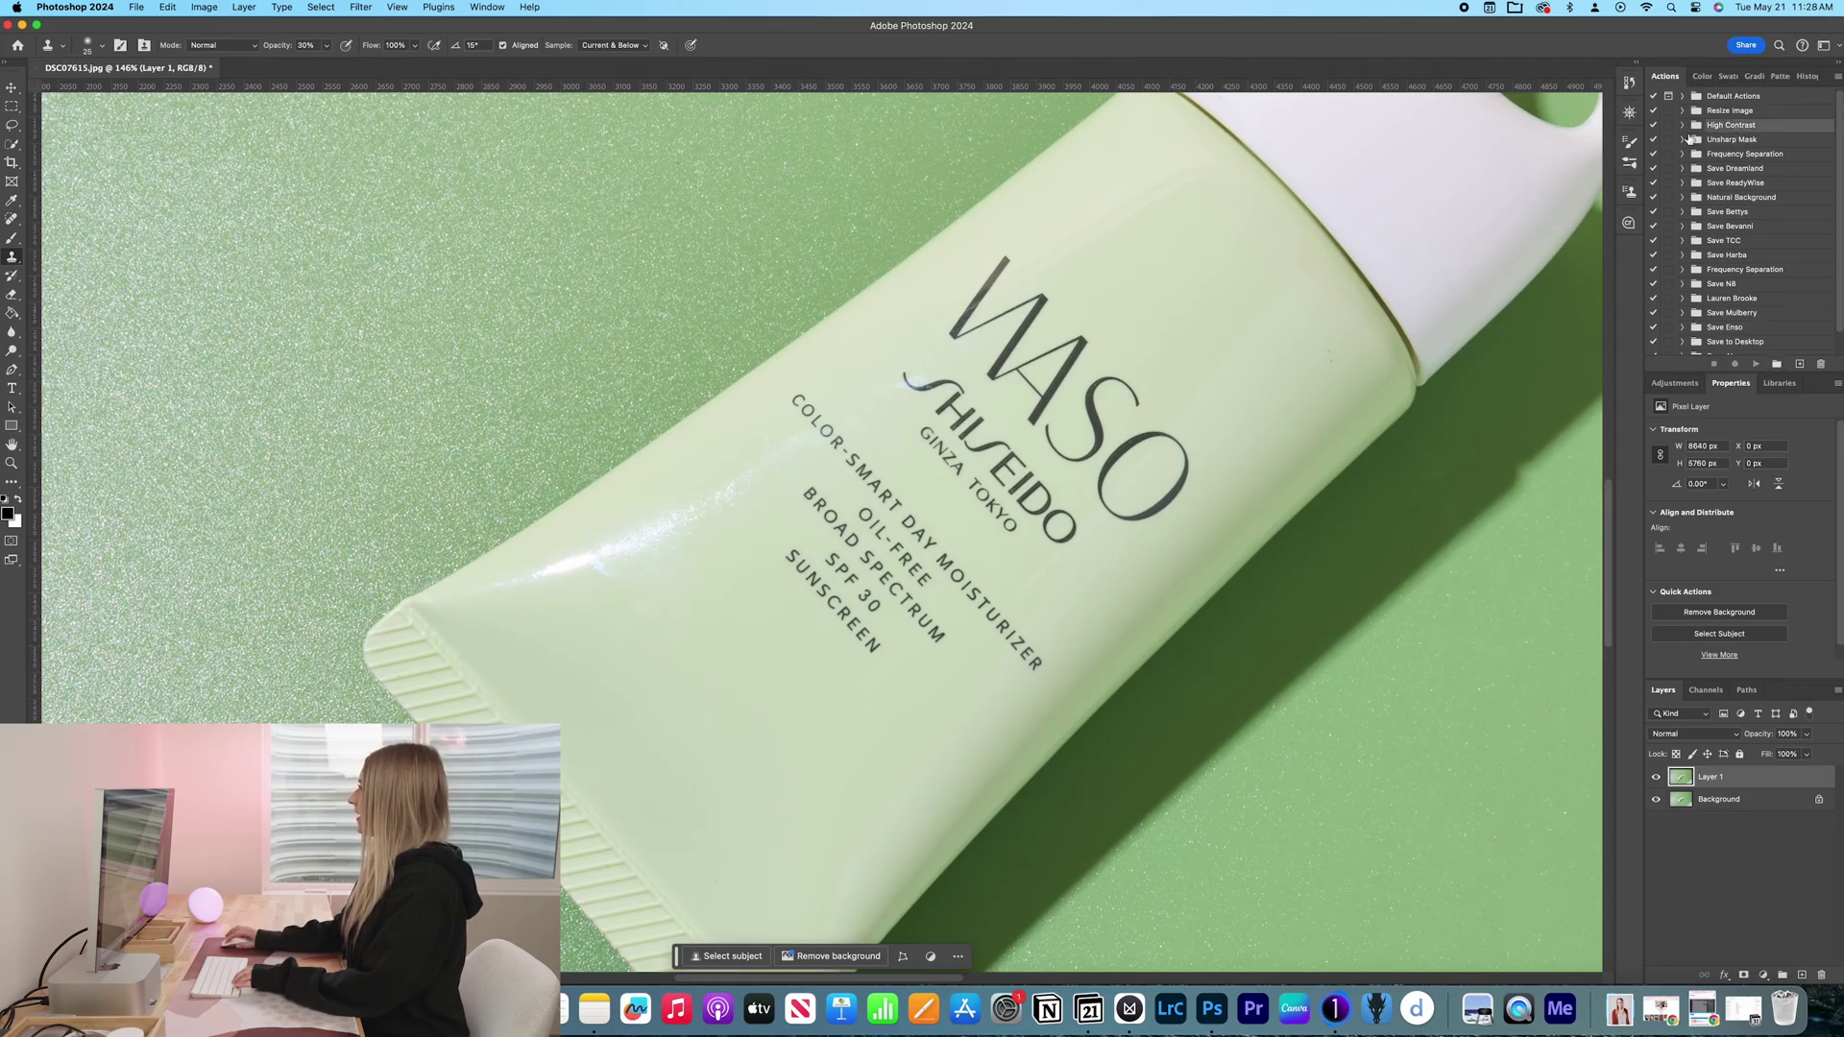
click(1685, 126)
click(1732, 140)
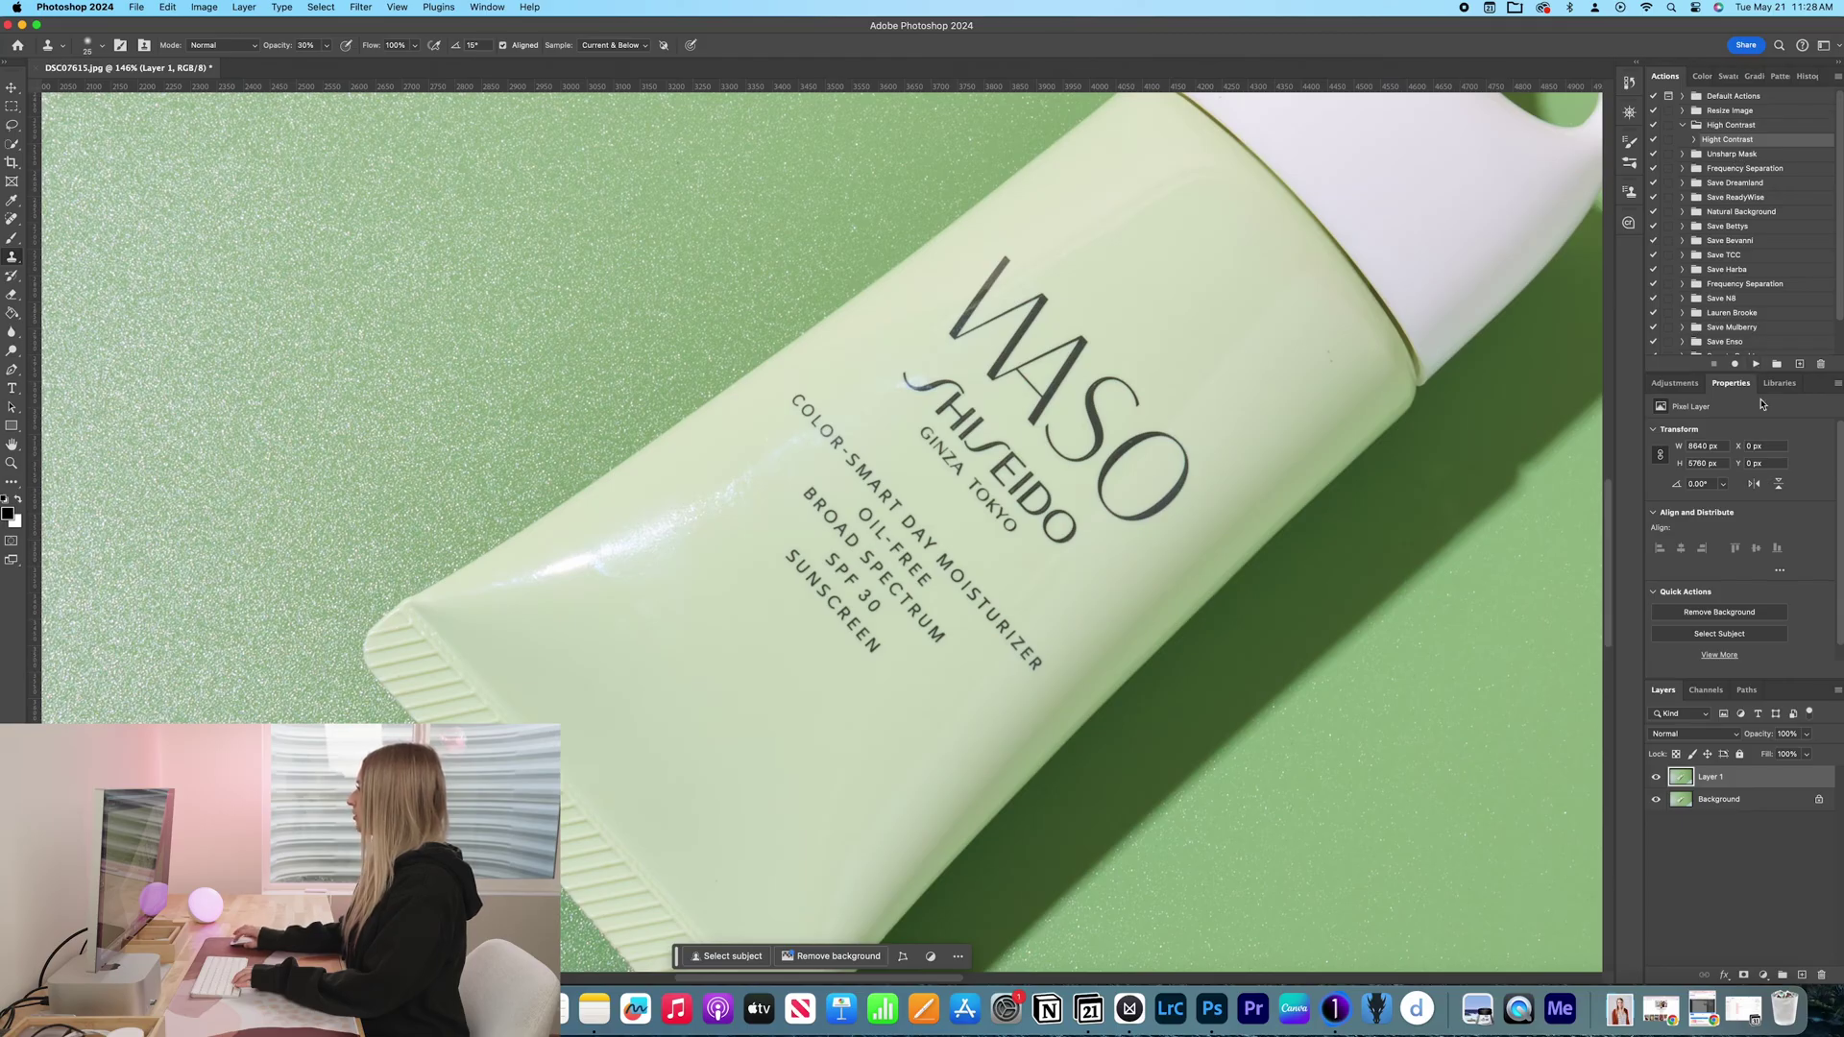
click(1757, 366)
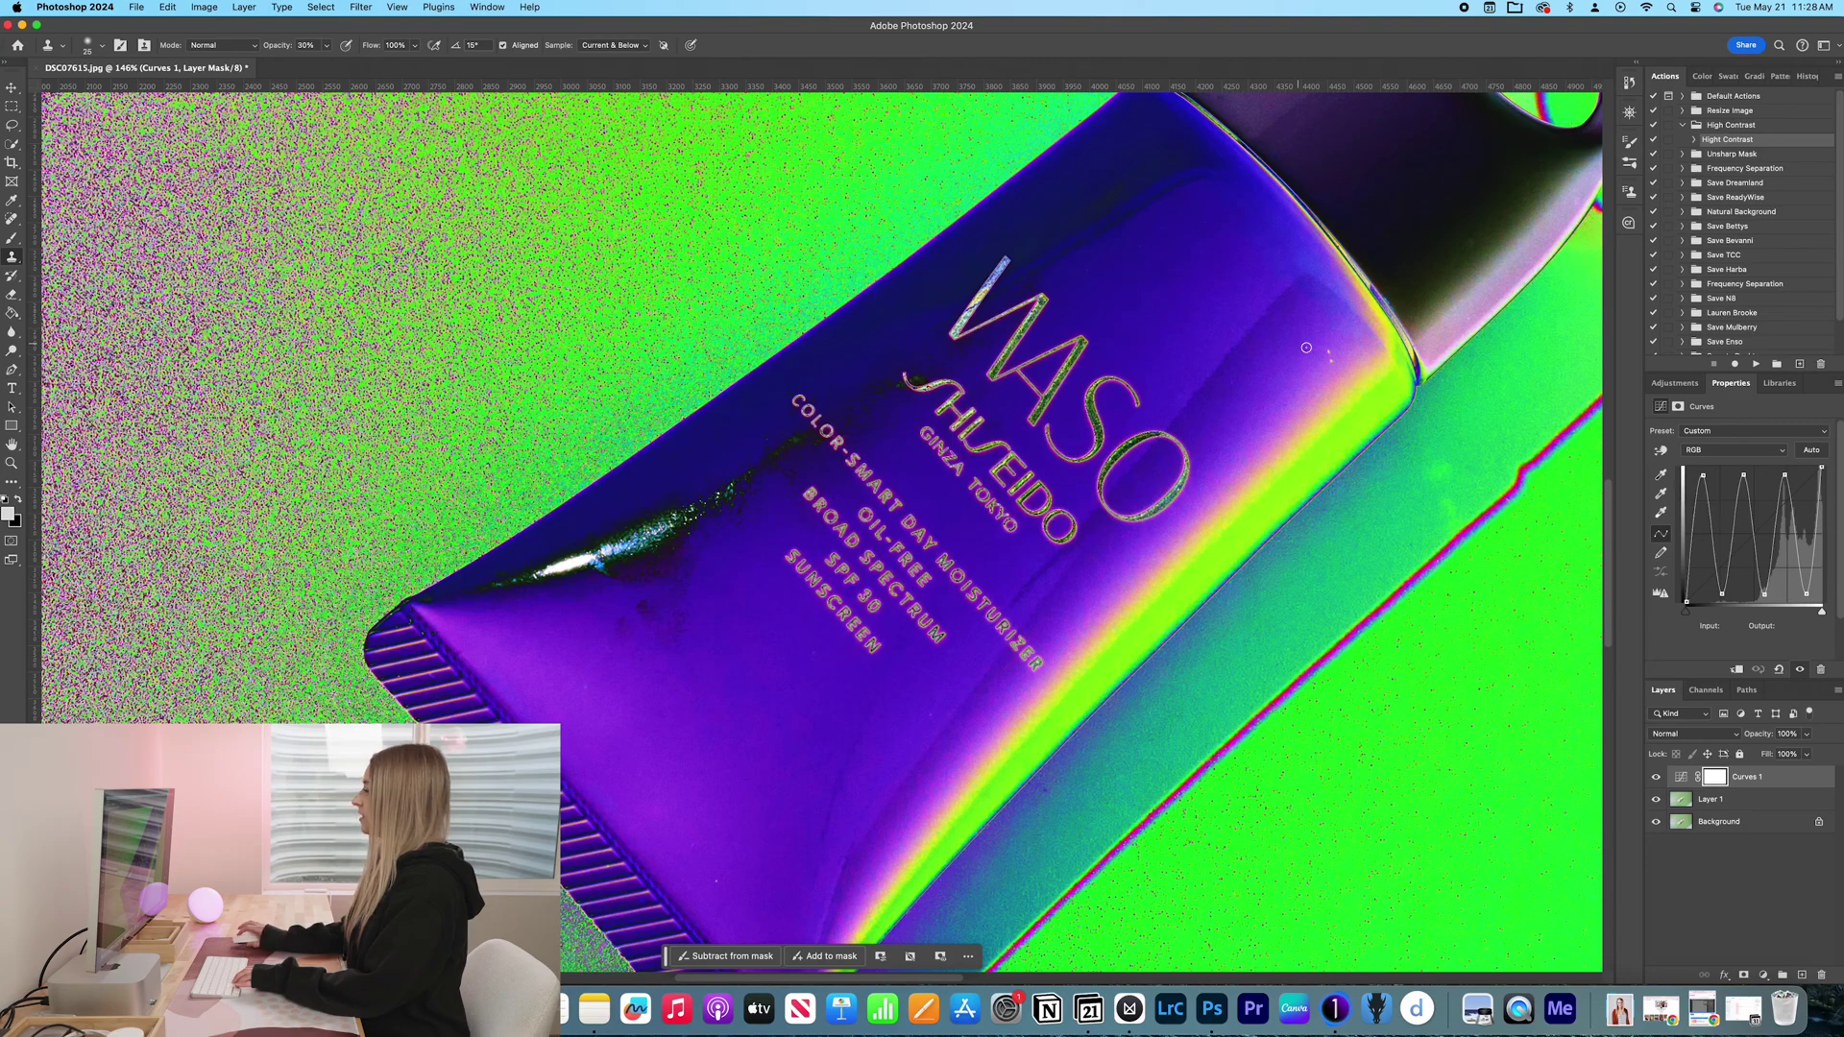
click(1703, 799)
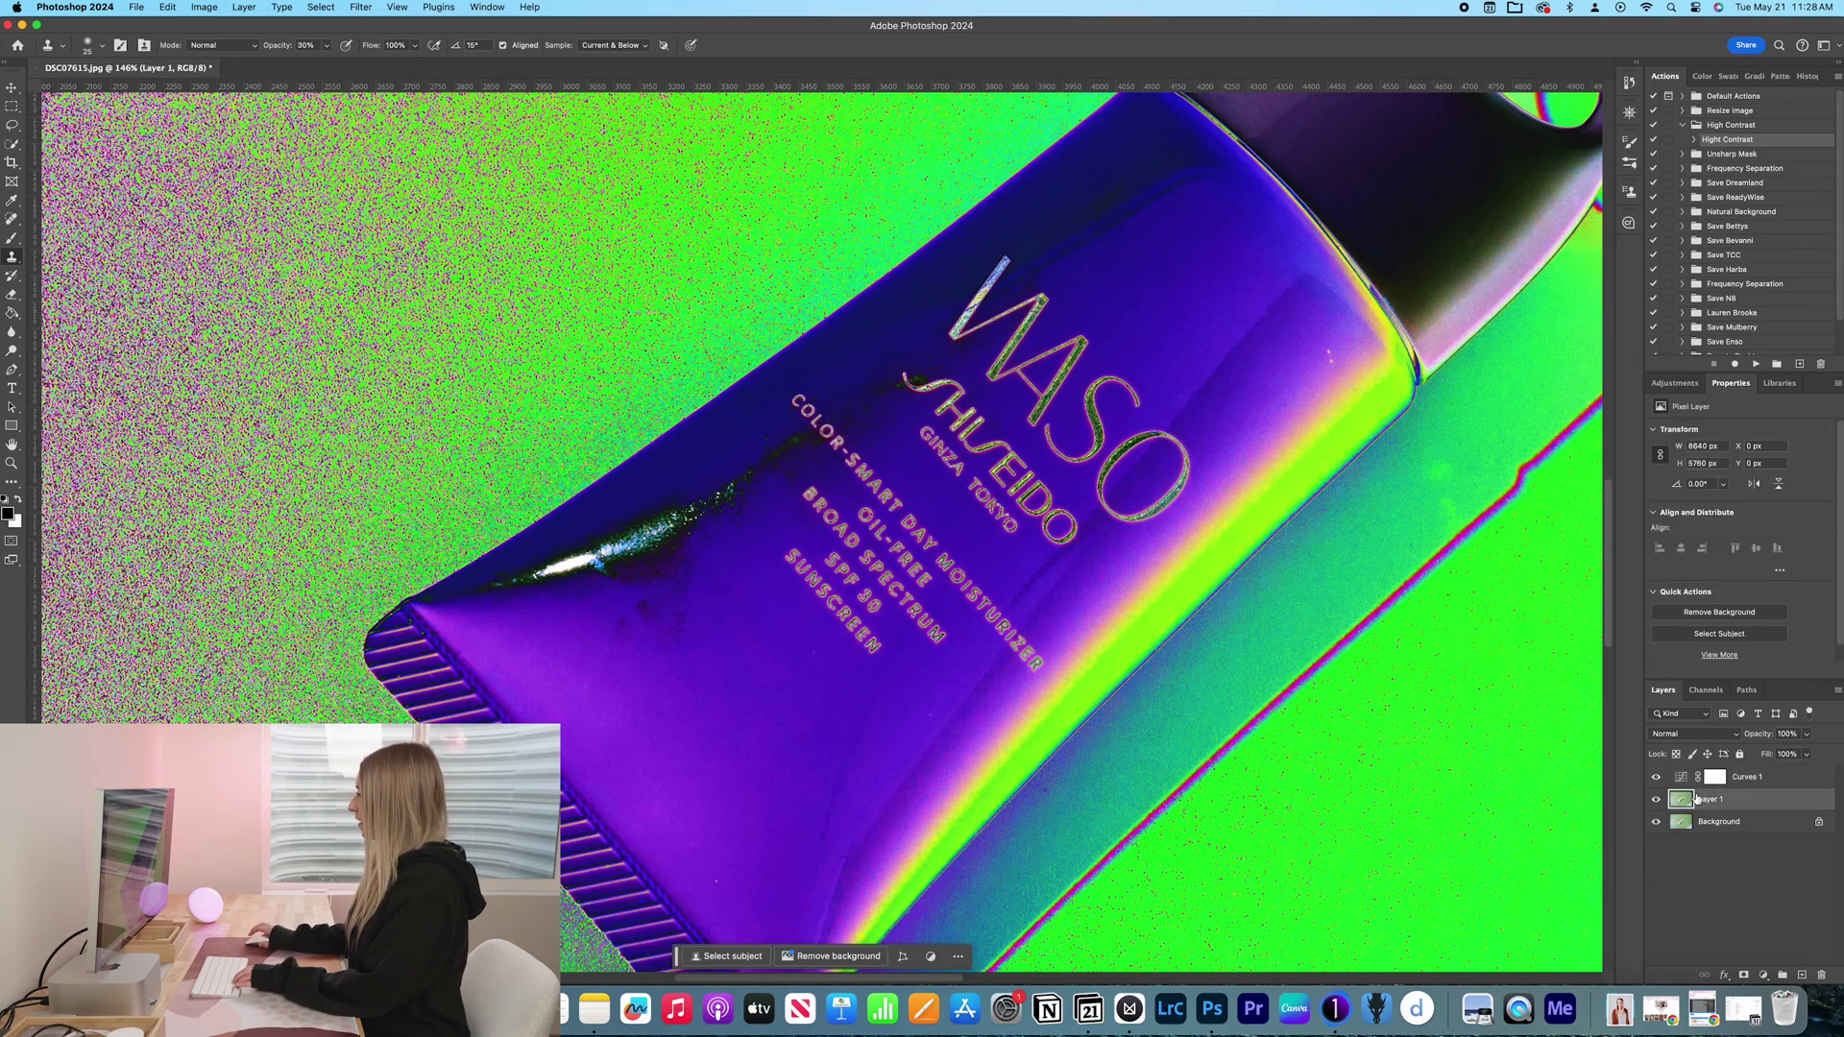
Step: Heal specks on the tube with the Content-Aware Spot Healing Brush at 328%
key(j)
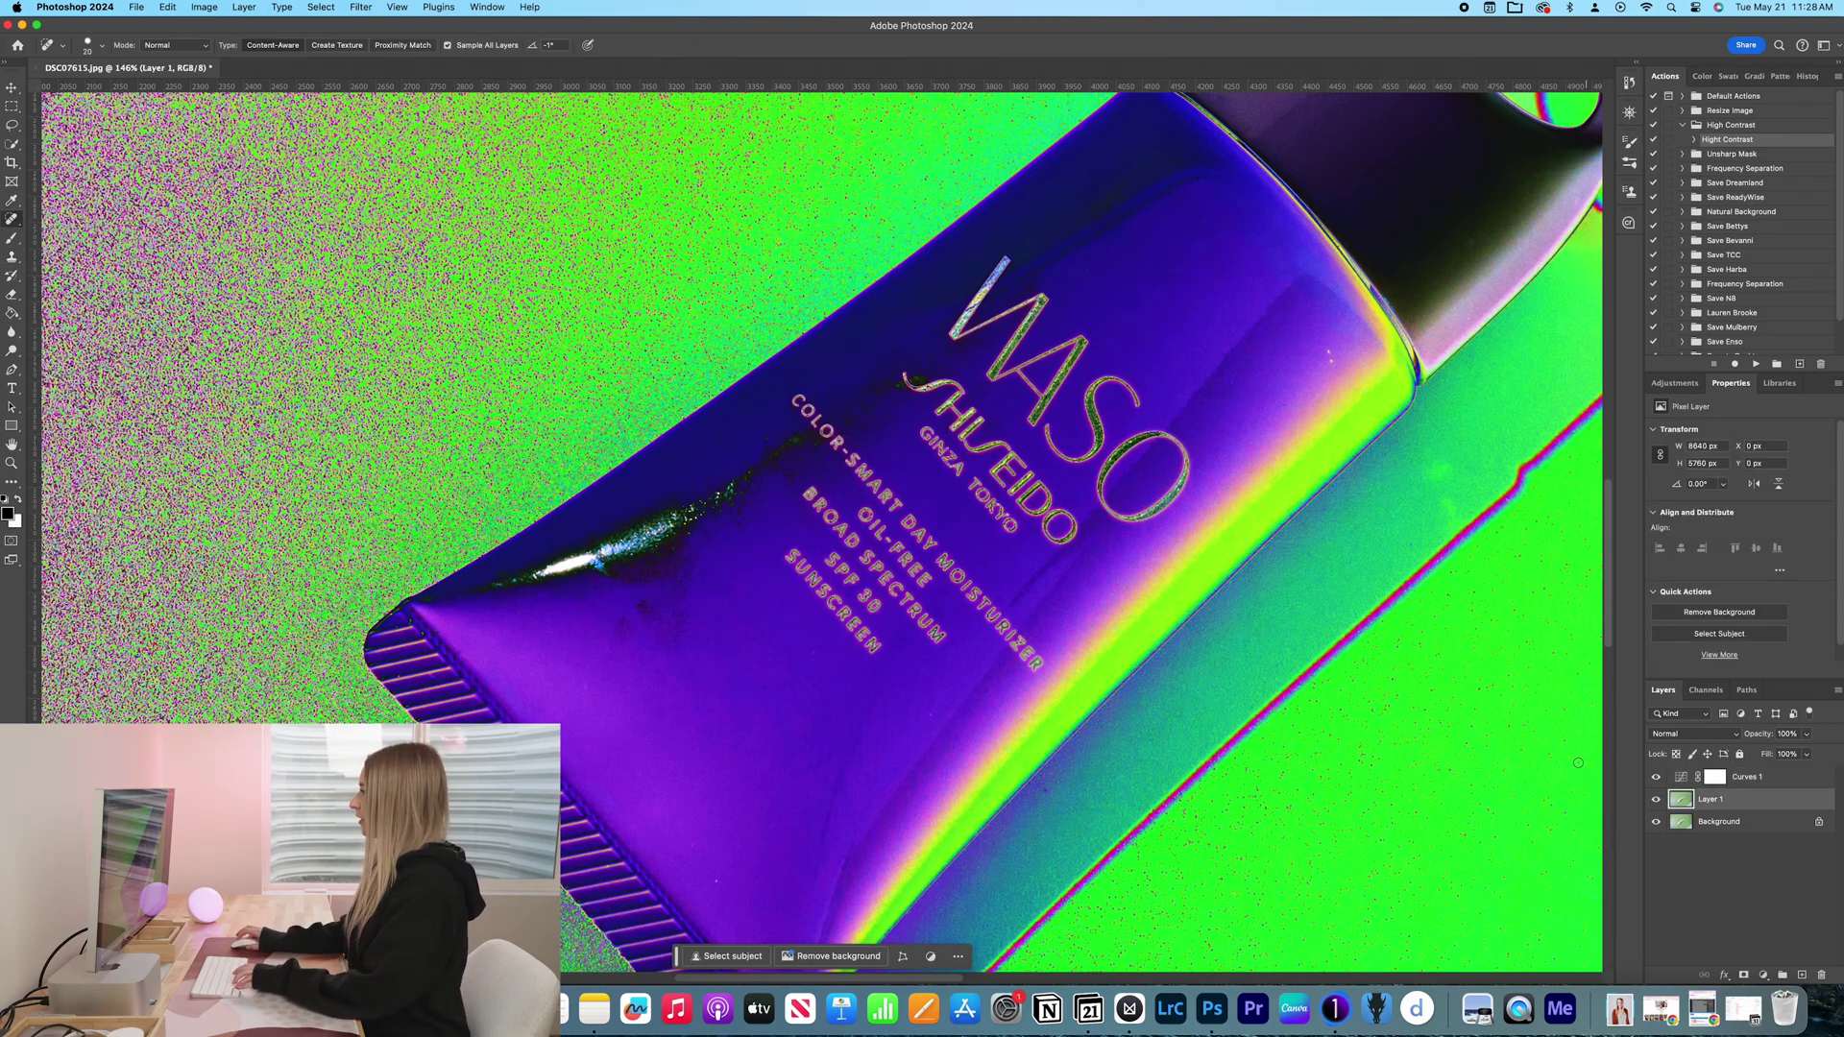
scroll(1376, 362, up, 5)
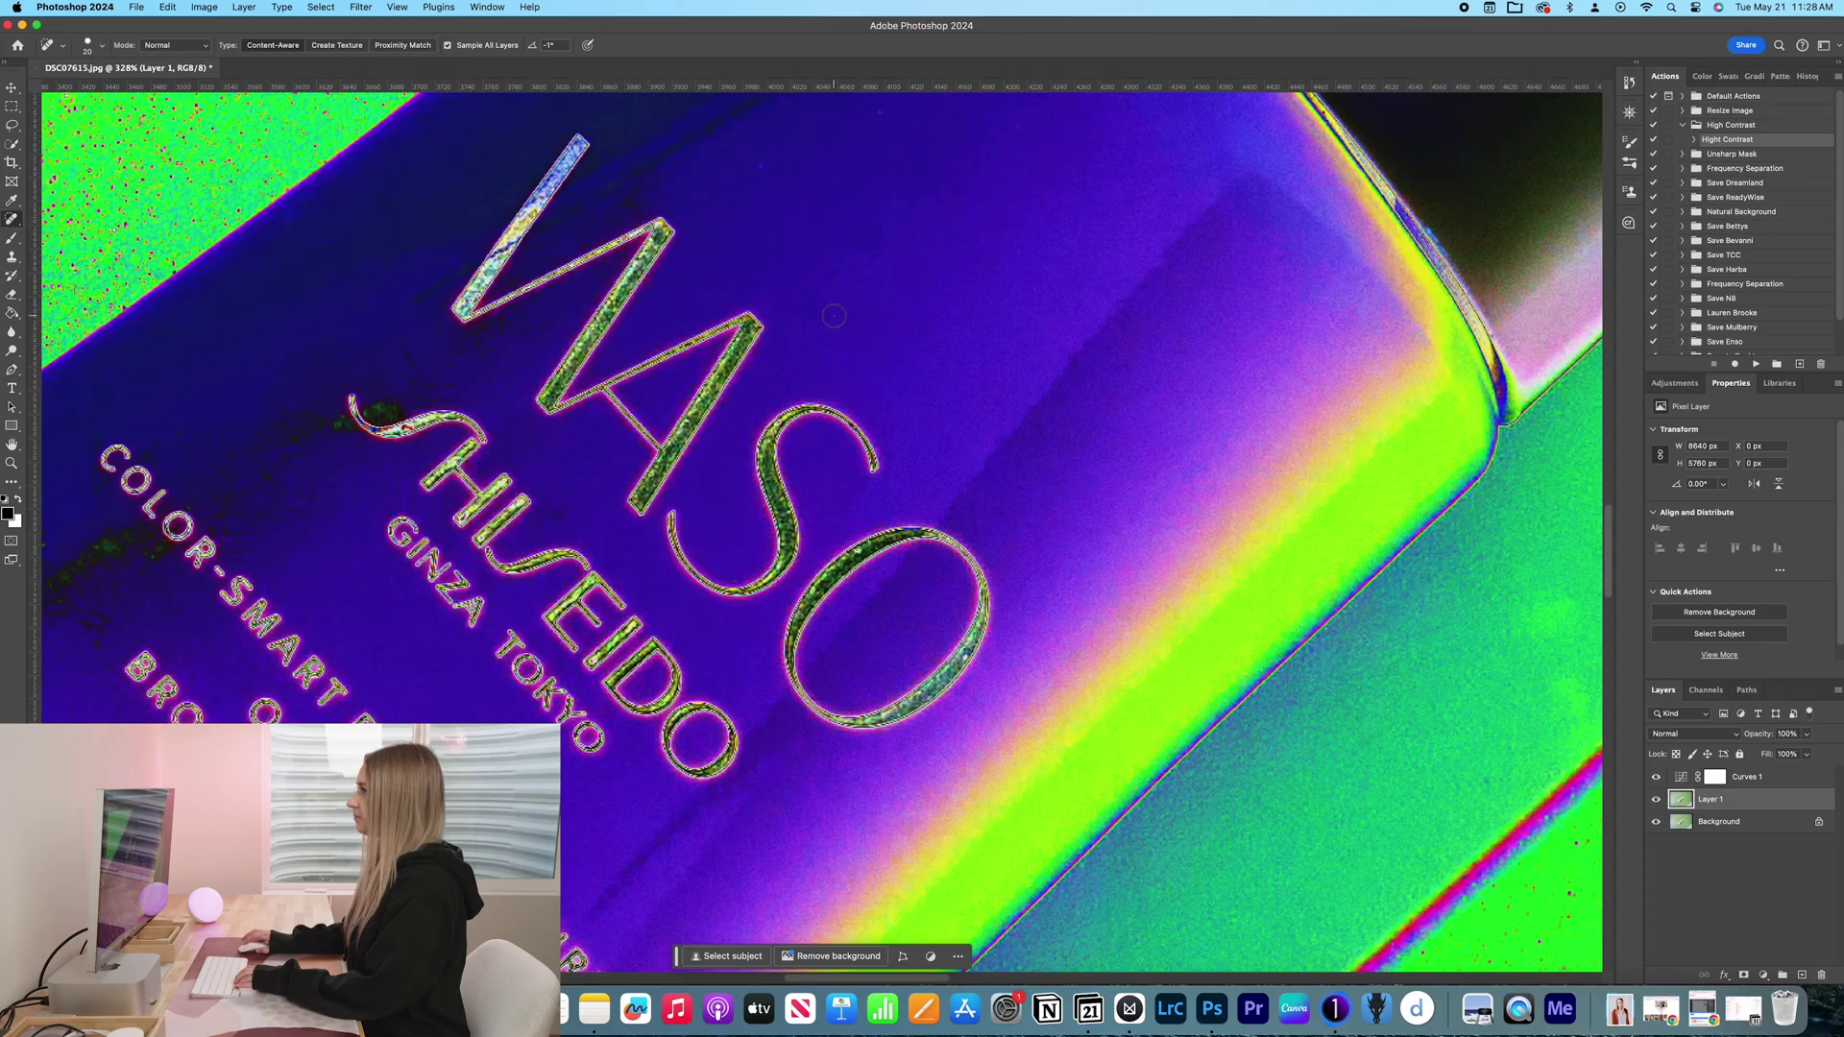
scroll(834, 317, up, 3)
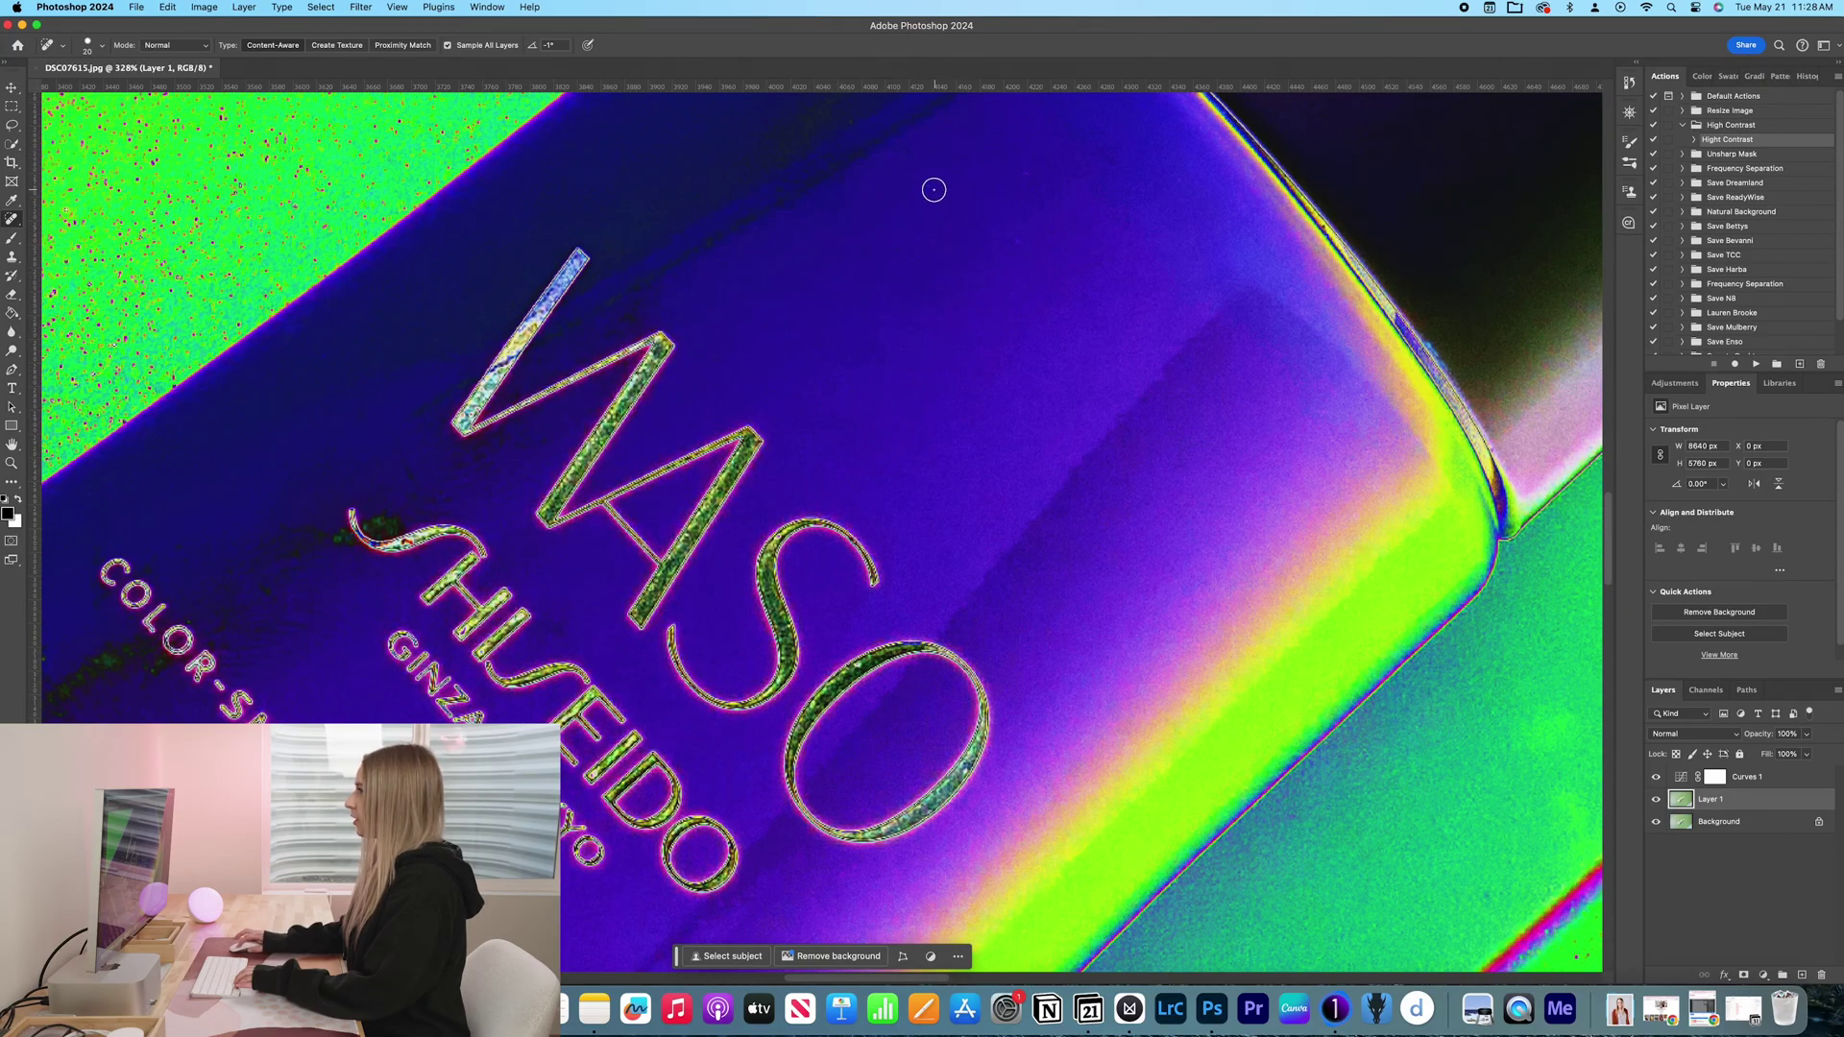
scroll(994, 231, up, 3)
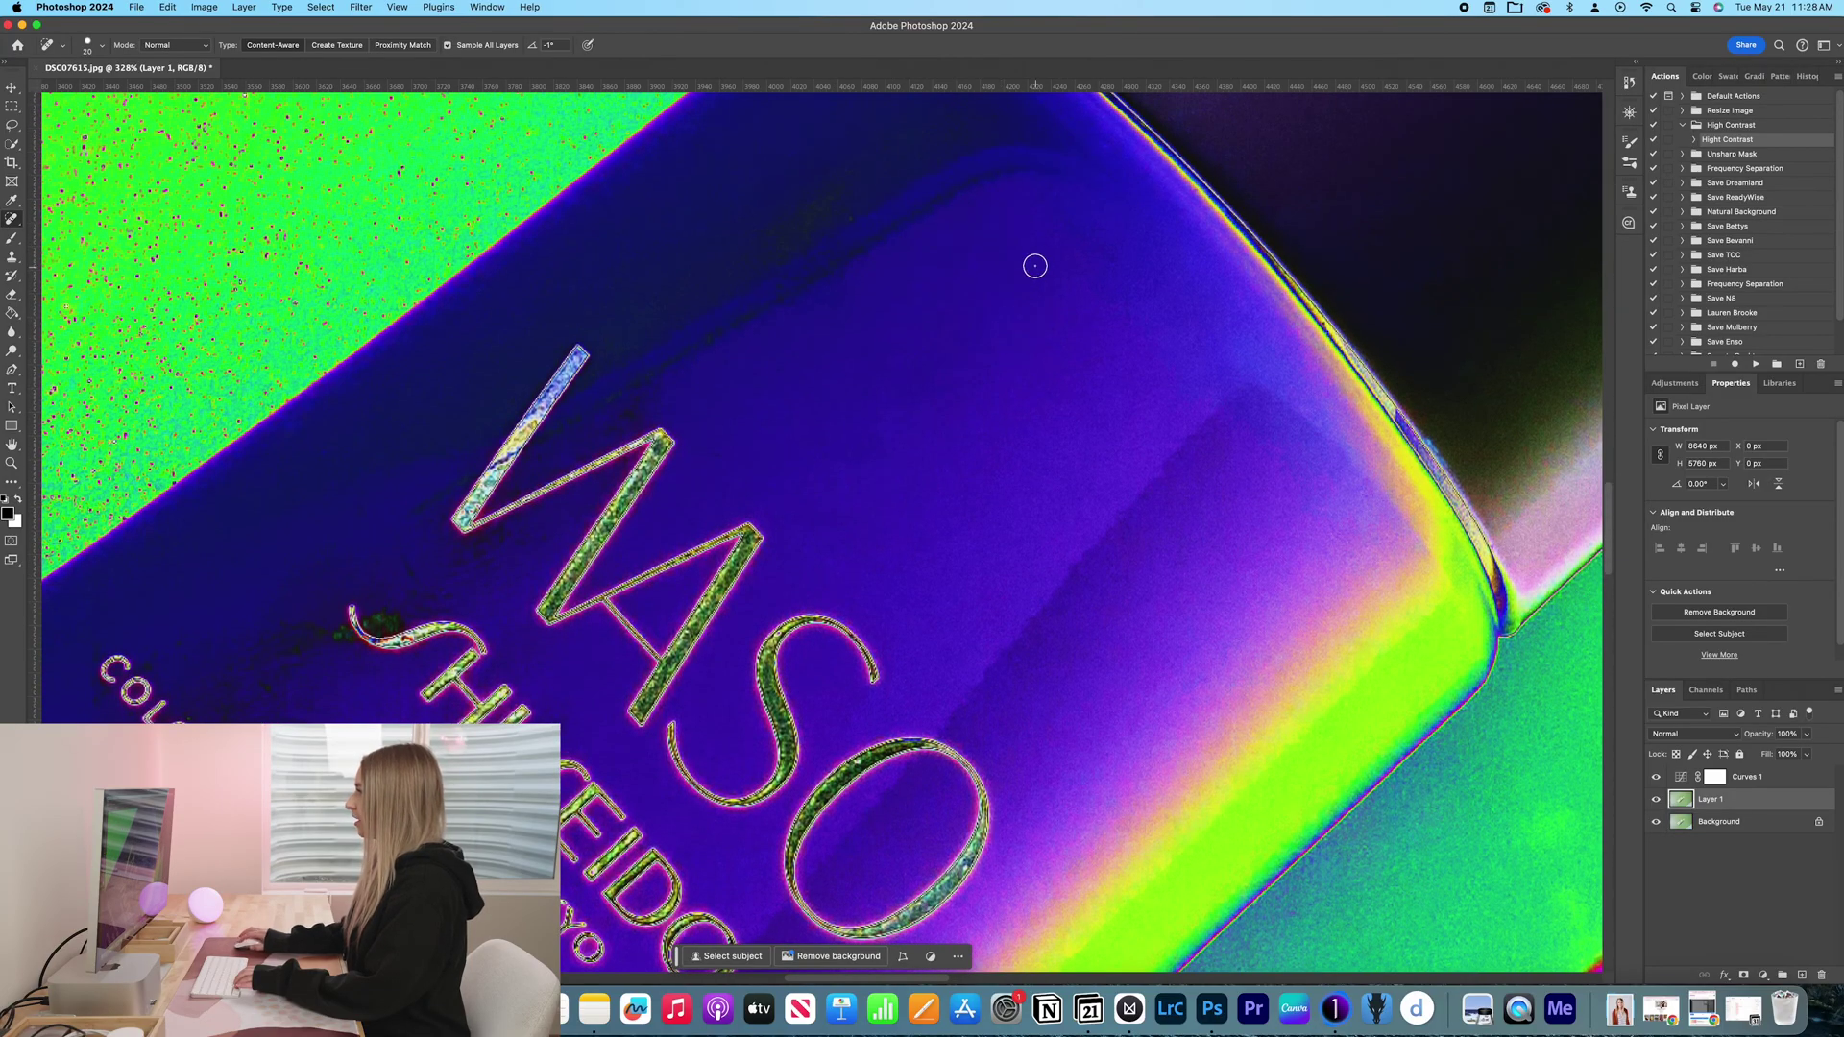
scroll(1236, 310, right, 5)
scroll(1167, 324, right, 5)
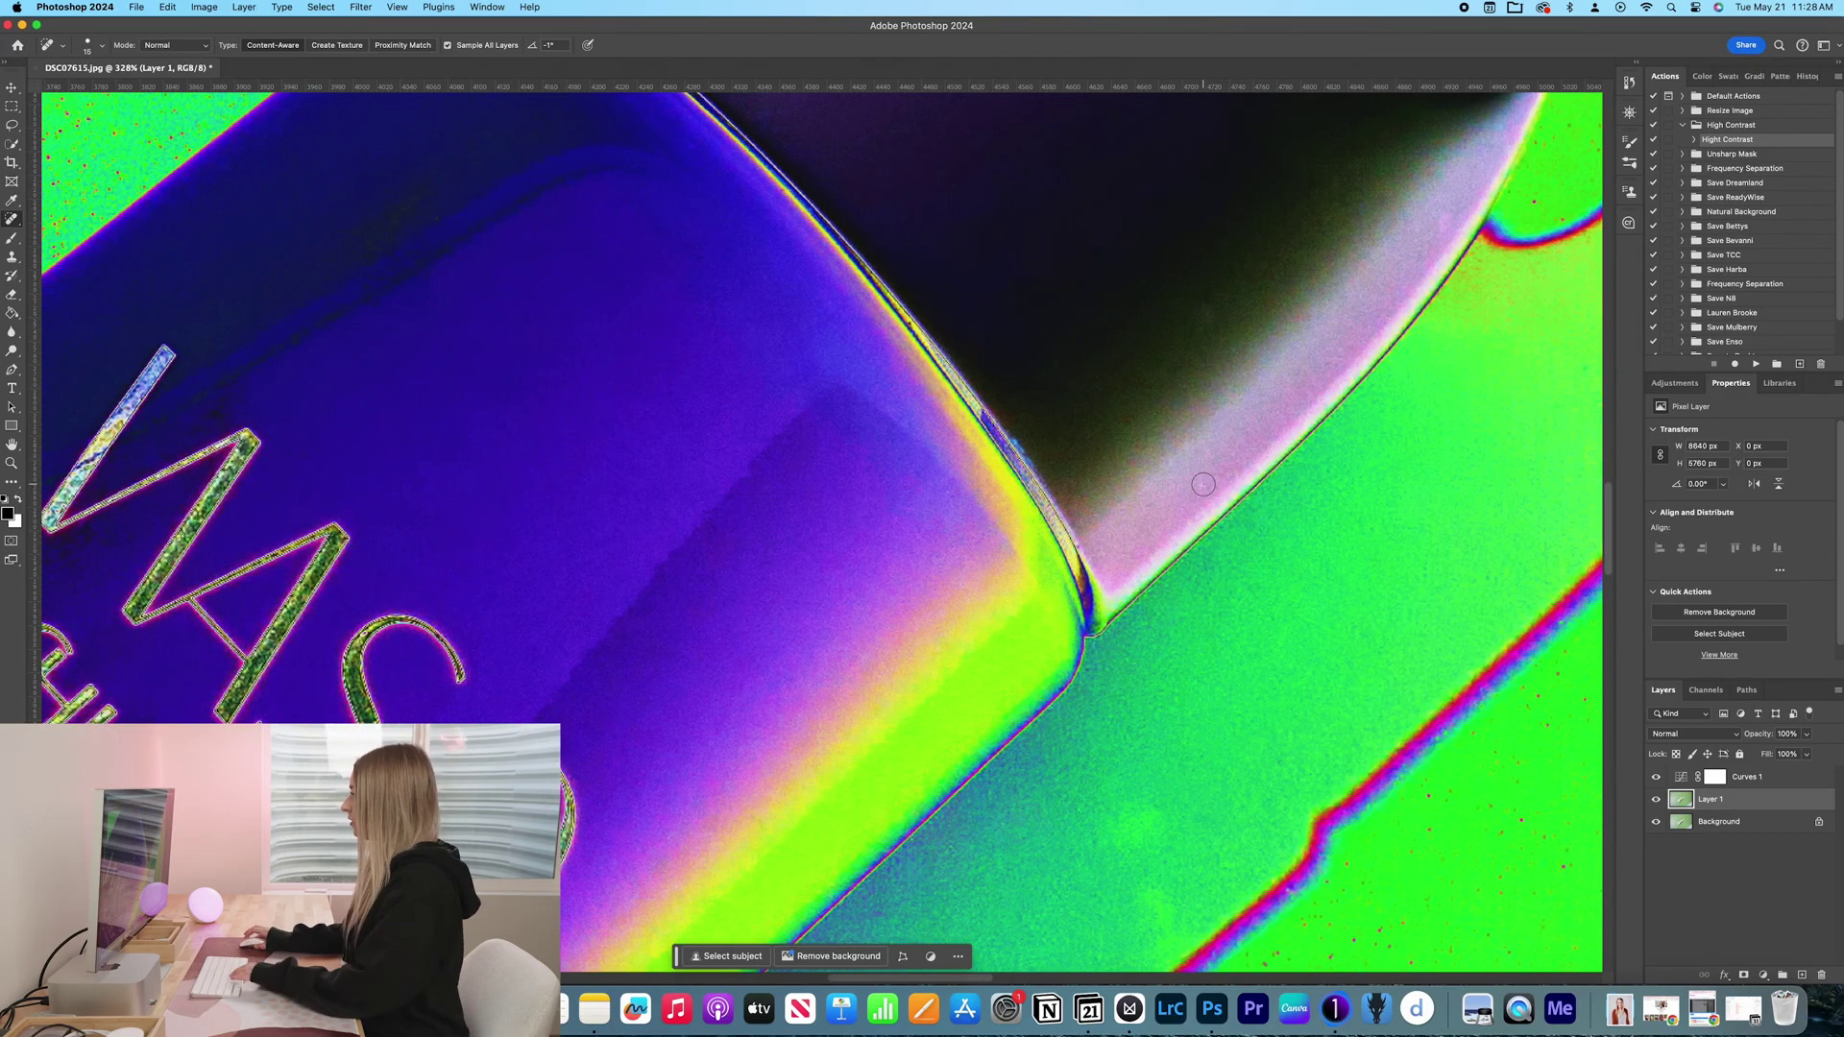
scroll(1205, 487, up, 5)
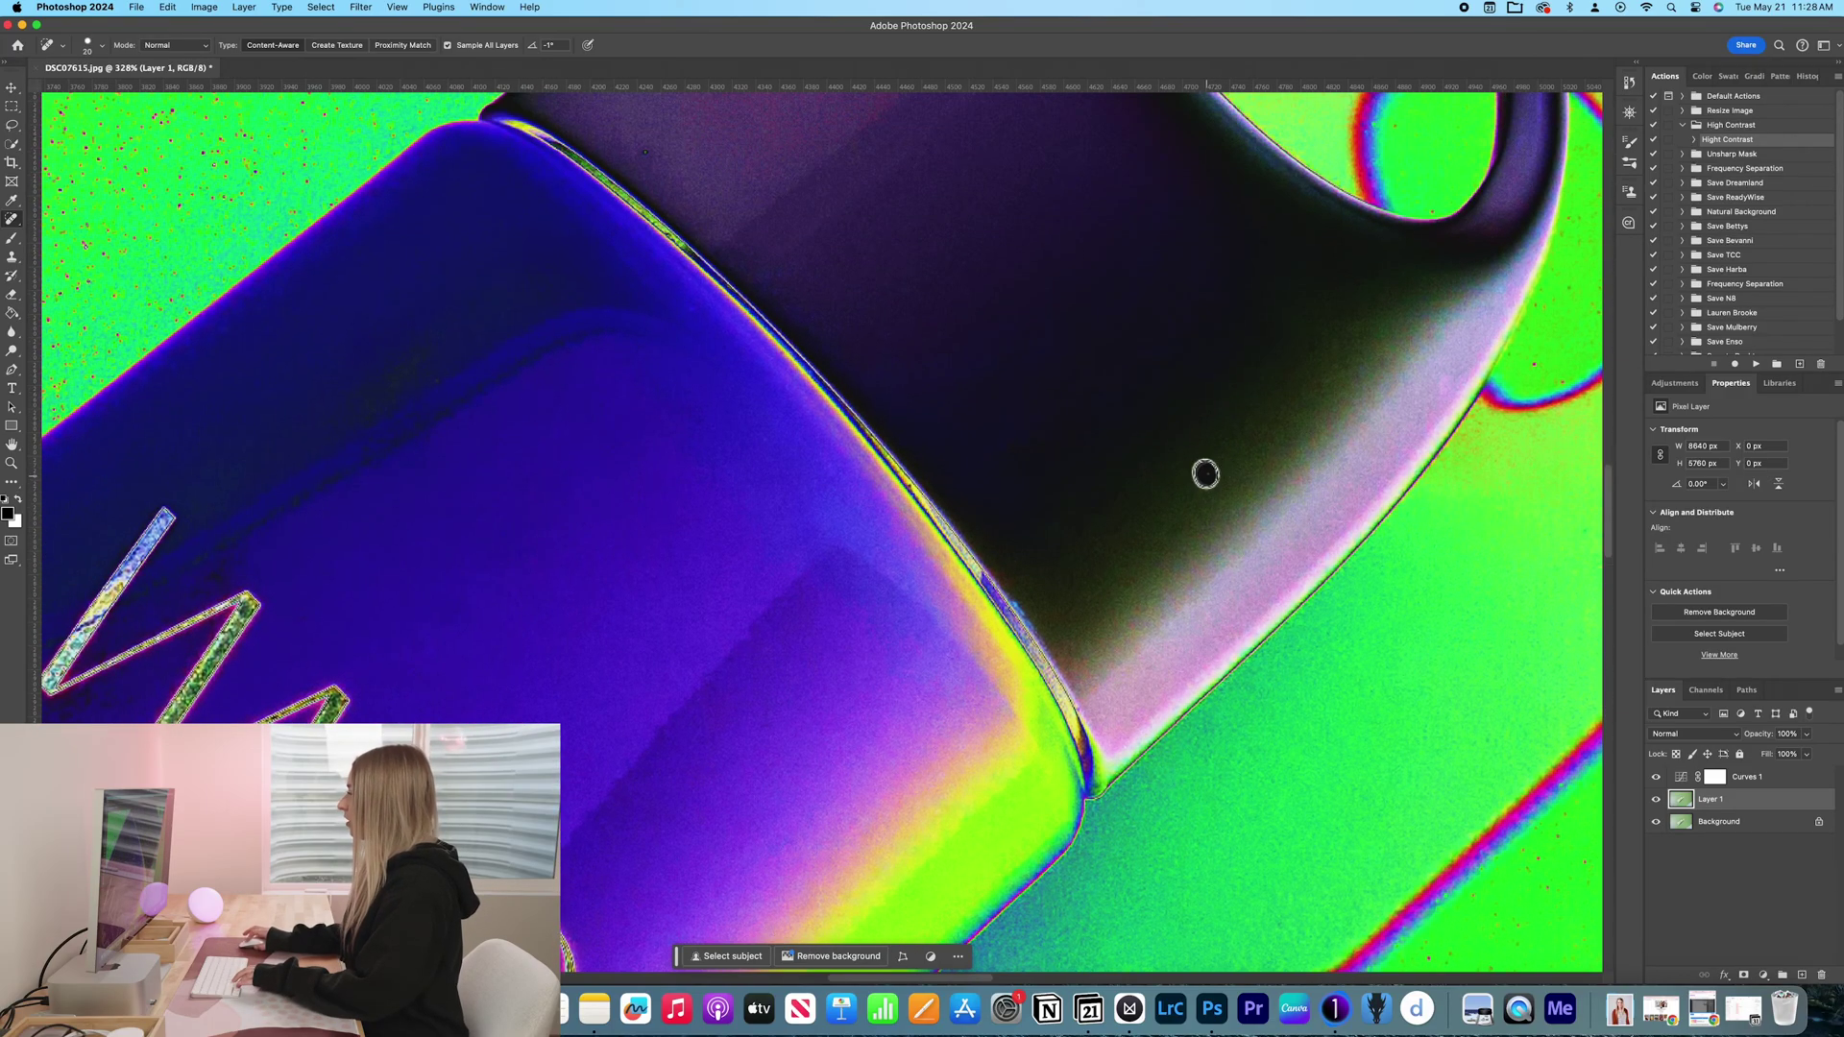
scroll(1223, 469, up, 5)
scroll(1196, 404, up, 5)
scroll(1185, 368, up, 5)
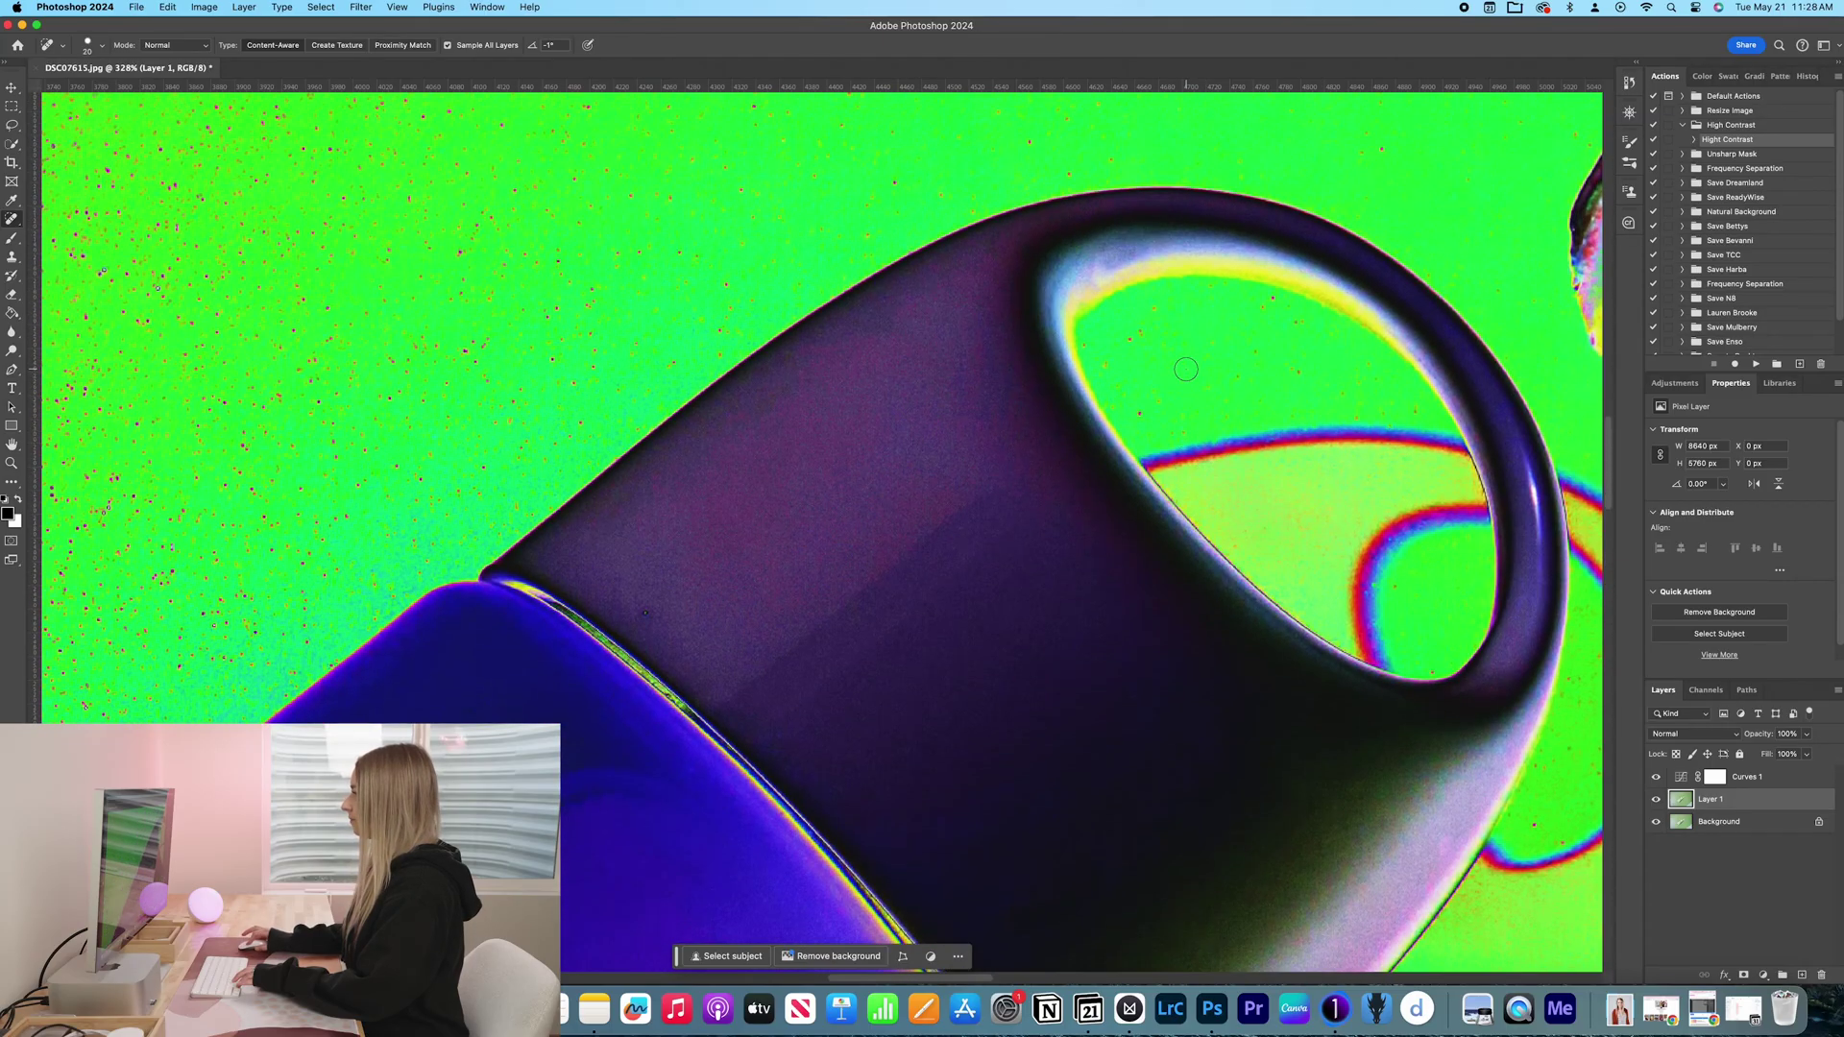
scroll(1185, 367, right, 5)
scroll(1184, 368, up, 5)
scroll(1184, 367, up, 5)
scroll(1184, 367, down, 5)
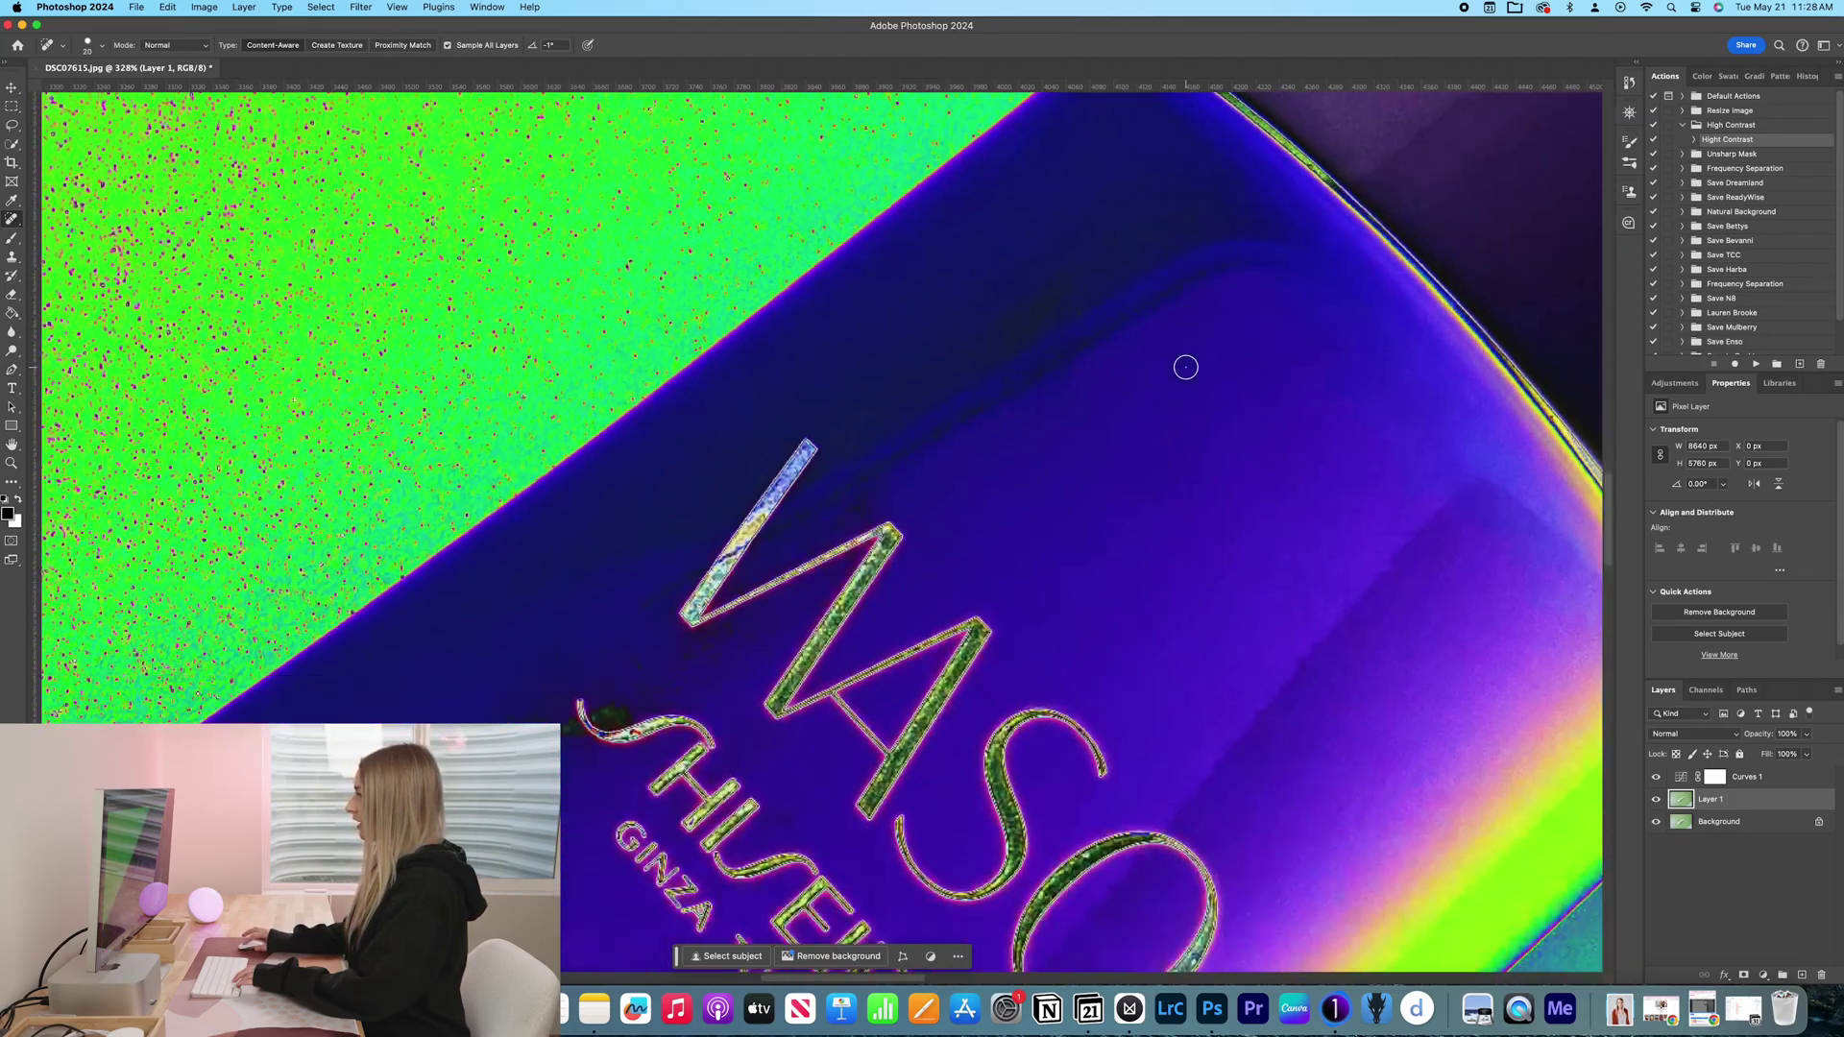
scroll(1184, 368, down, 5)
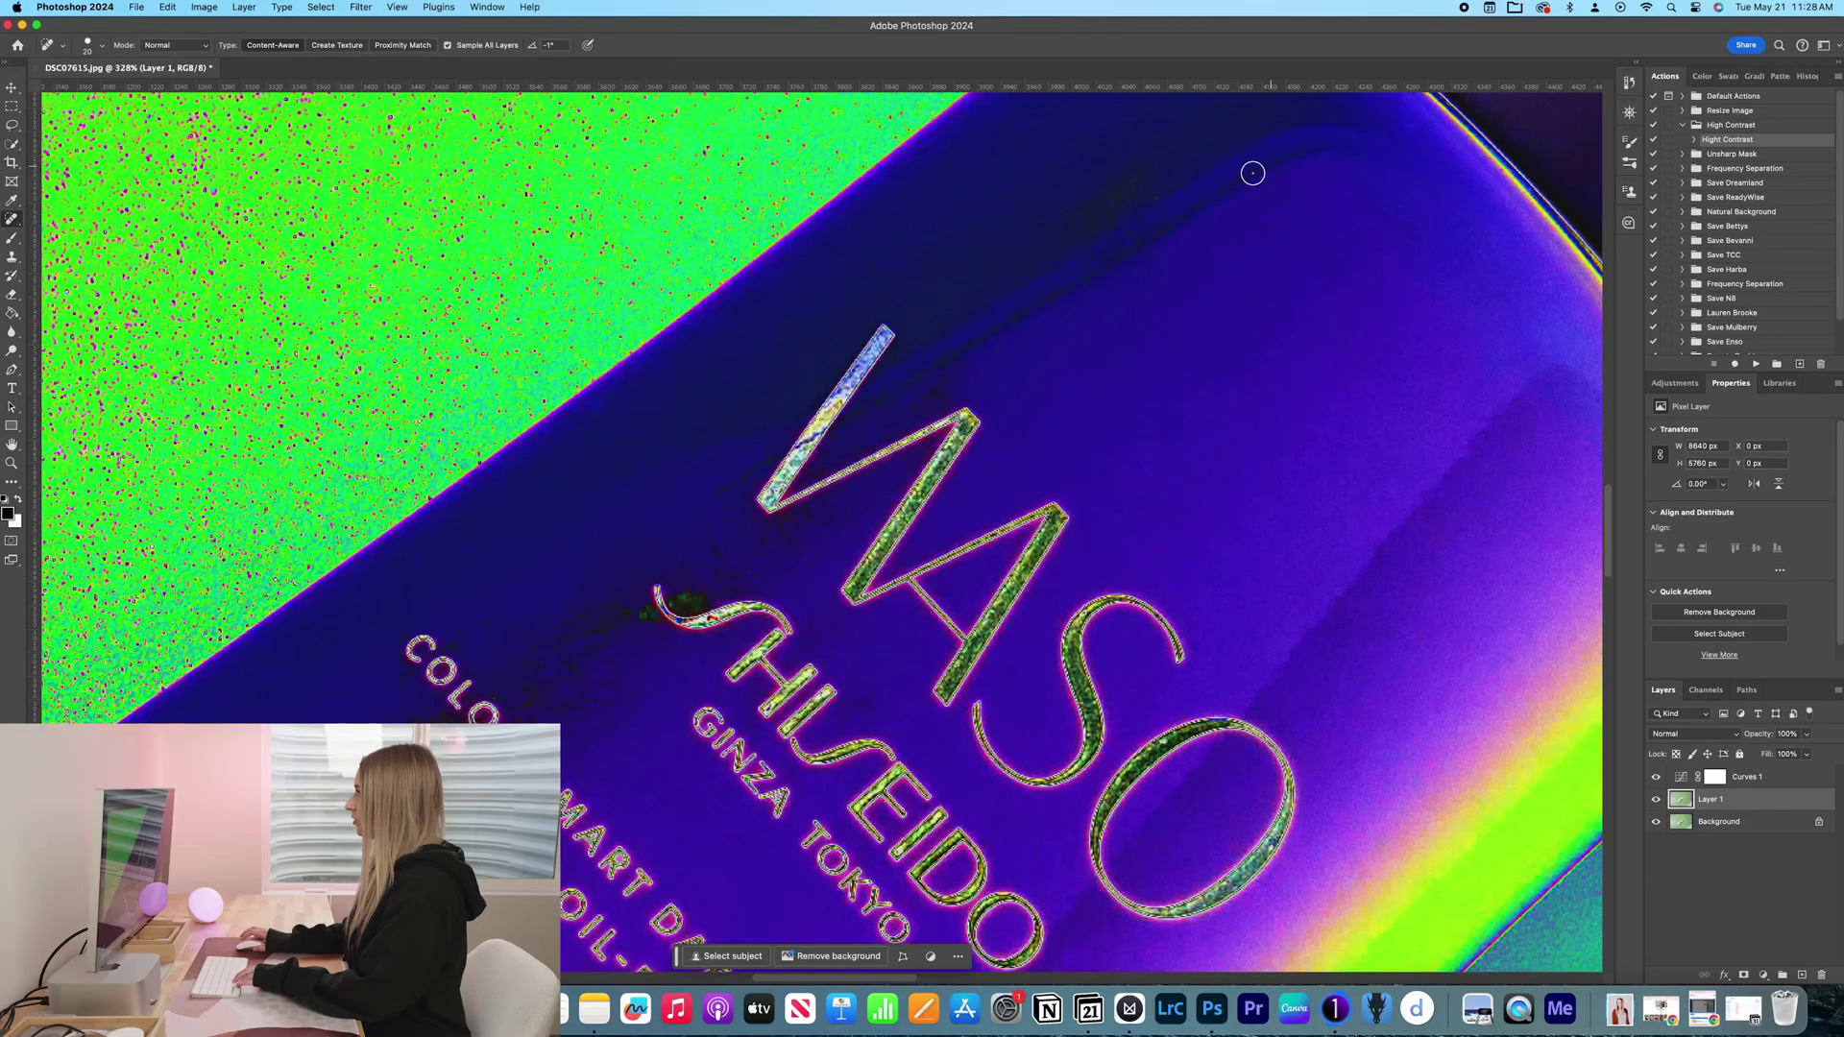
scroll(1304, 296, down, 5)
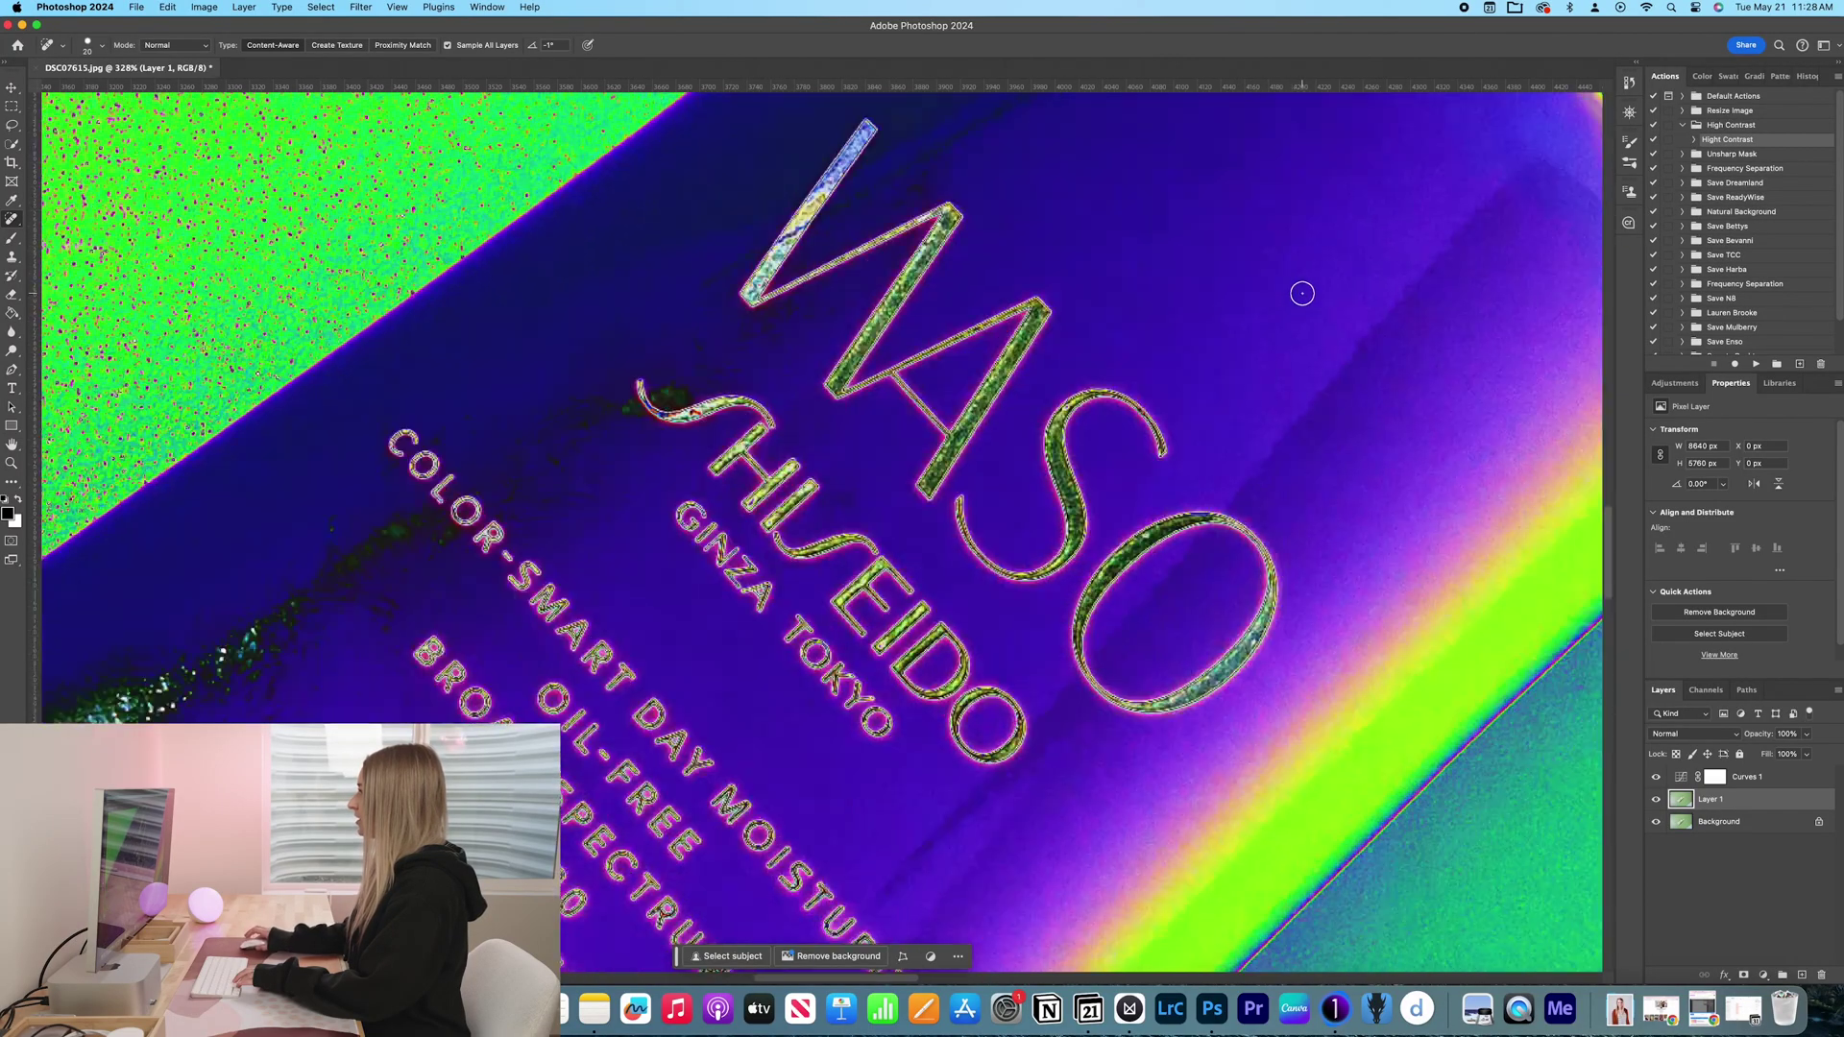
scroll(1305, 295, down, 2)
scroll(1368, 274, down, 2)
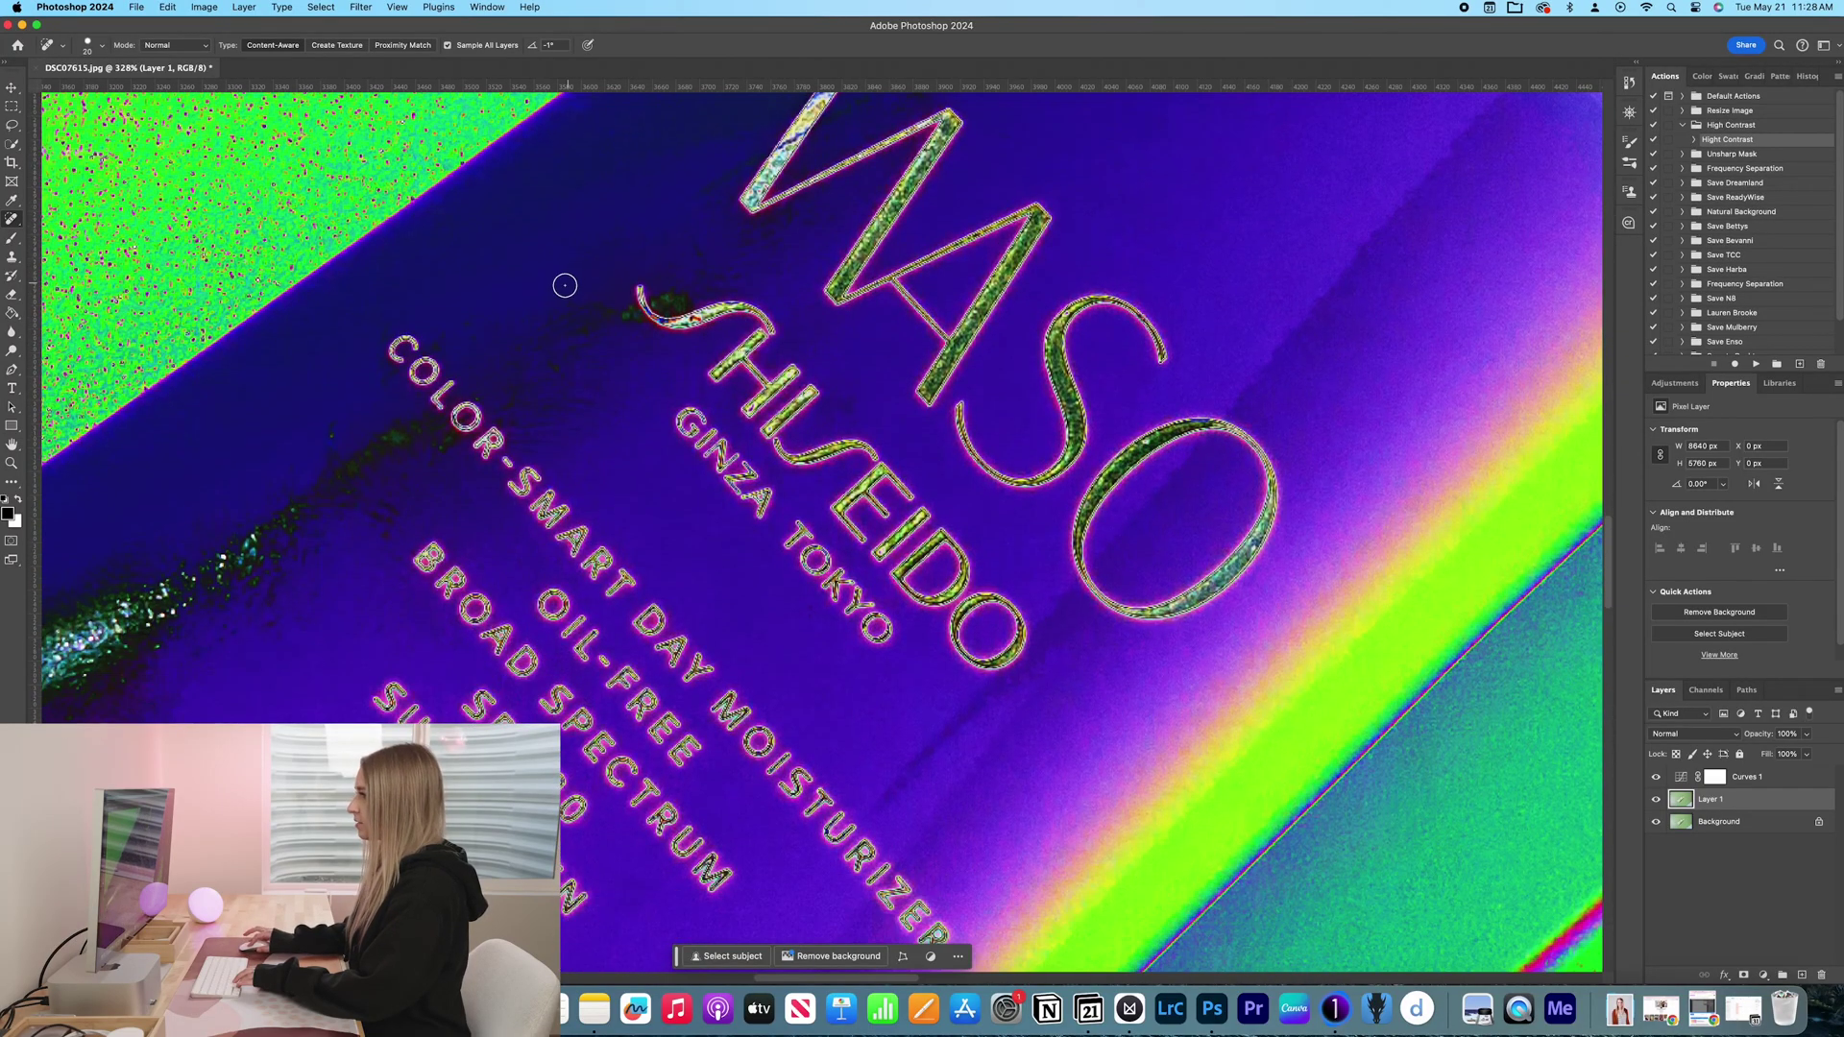
scroll(561, 282, down, 3)
scroll(563, 282, left, 5)
scroll(563, 283, left, 3)
scroll(422, 556, down, 3)
scroll(422, 556, left, 4)
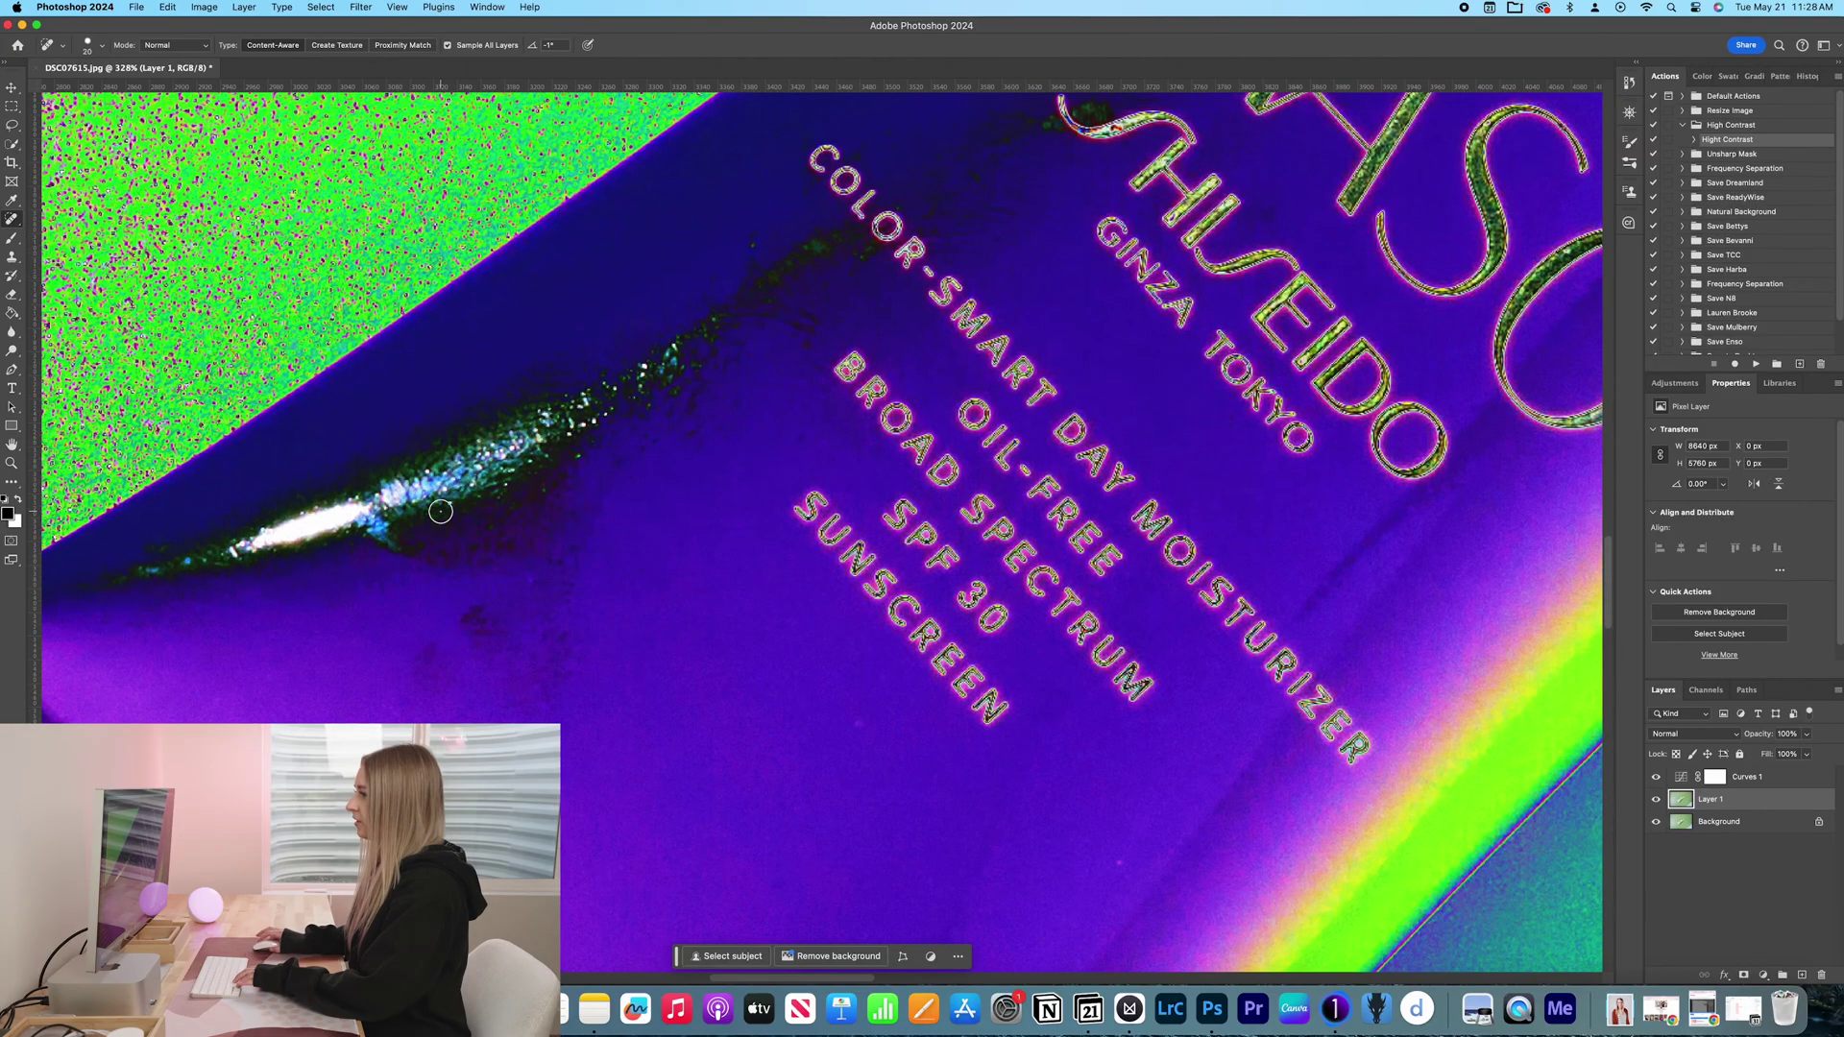
drag(483, 612, 473, 642)
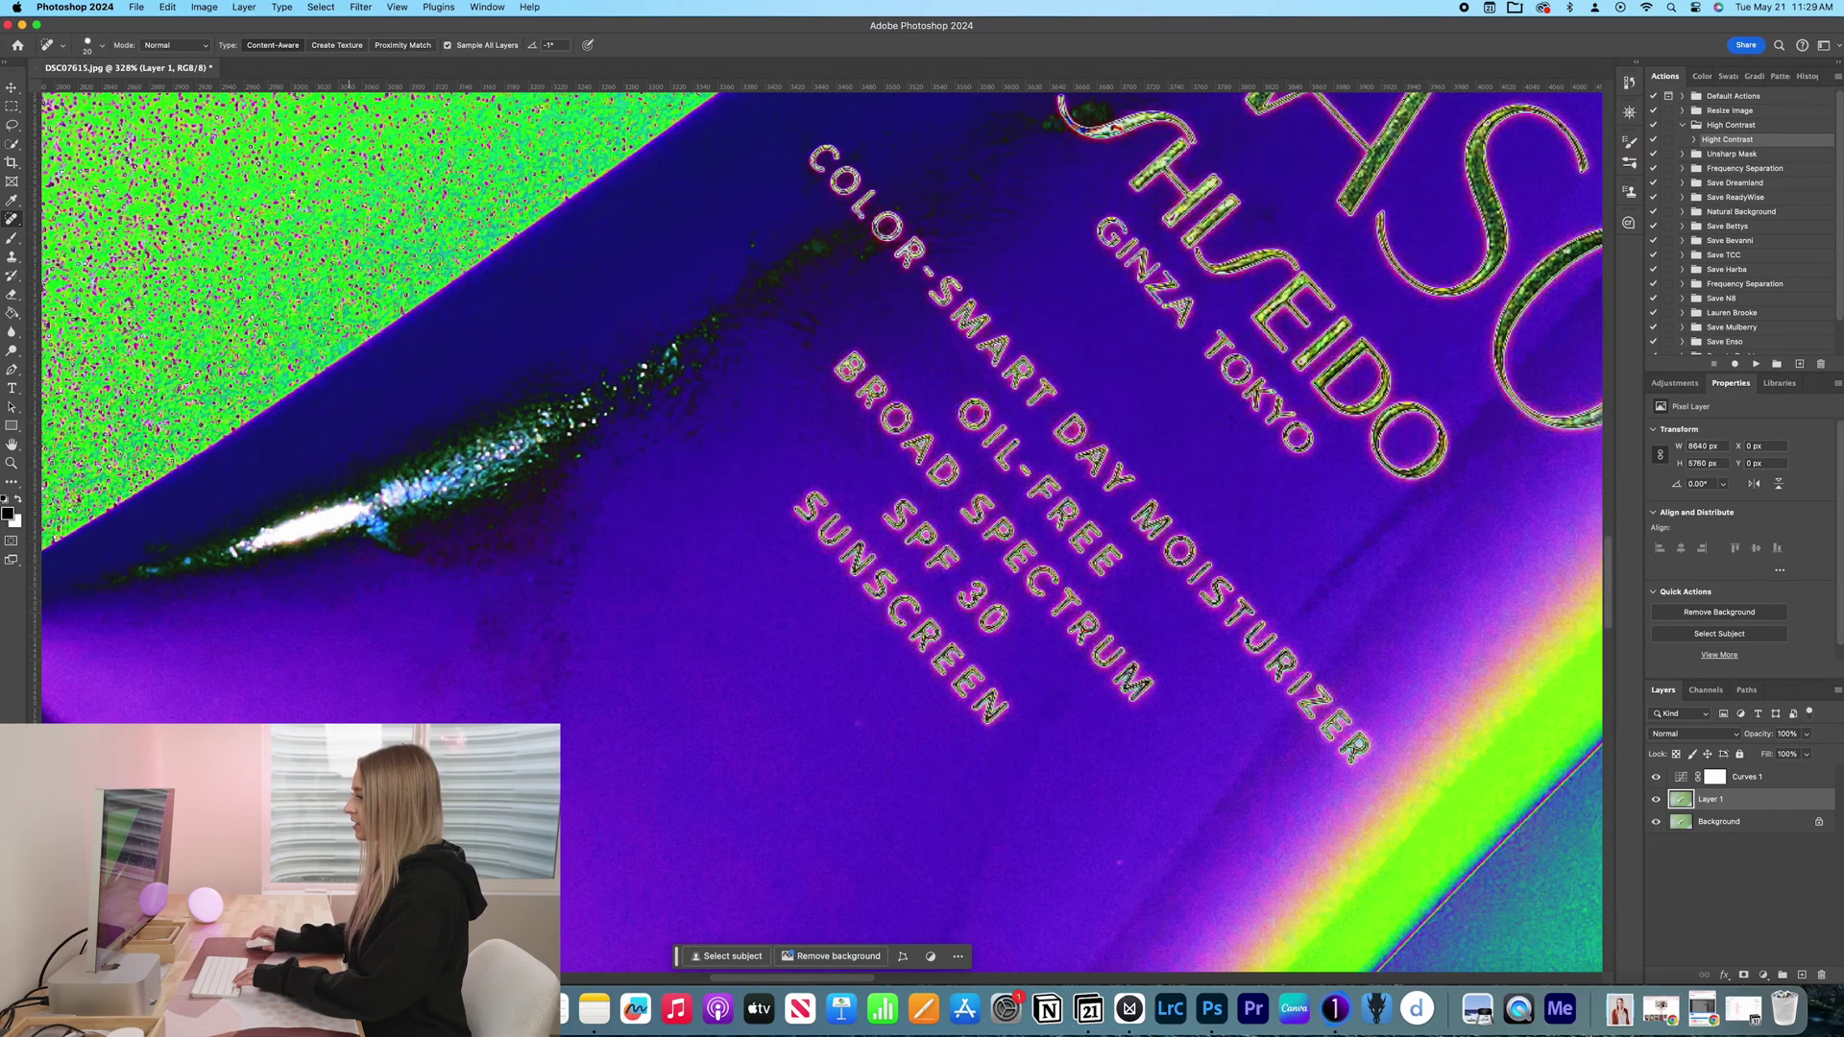
scroll(887, 737, down, 5)
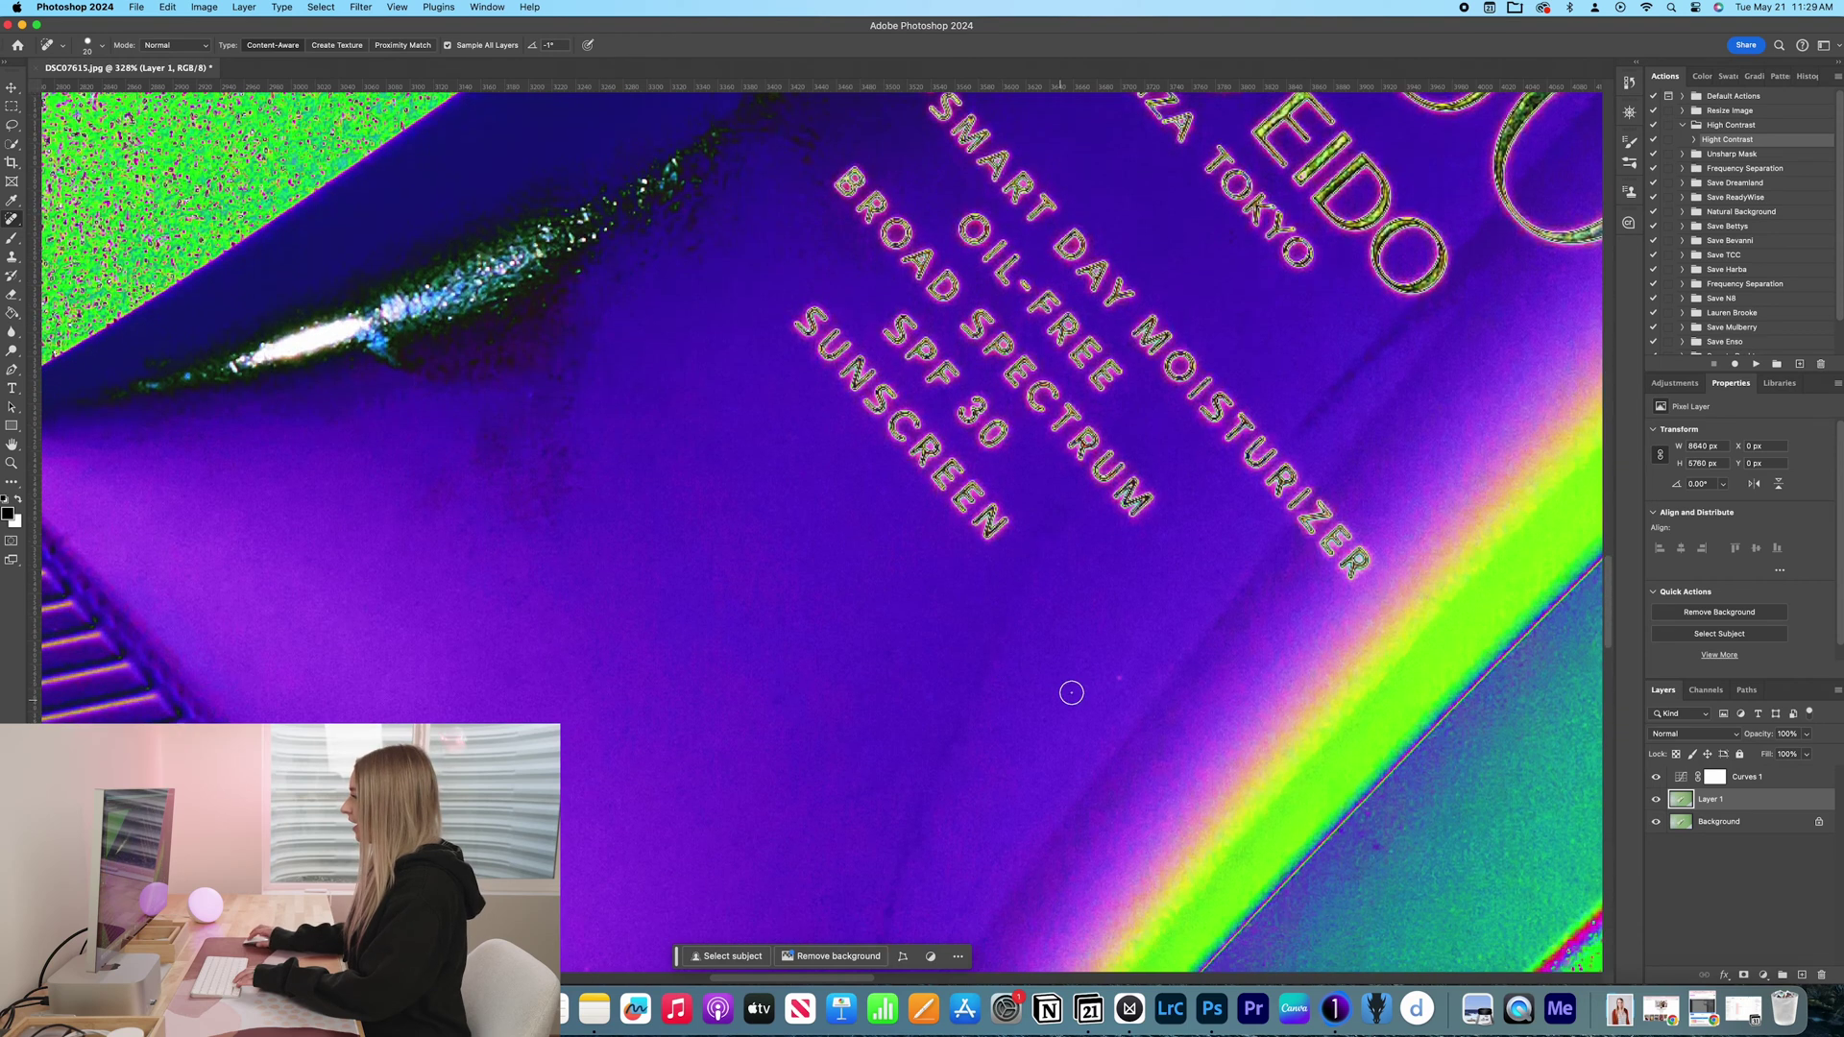
Step: Sample clean texture with an enlarged Clone Stamp and stamp over a first spot
key(s)
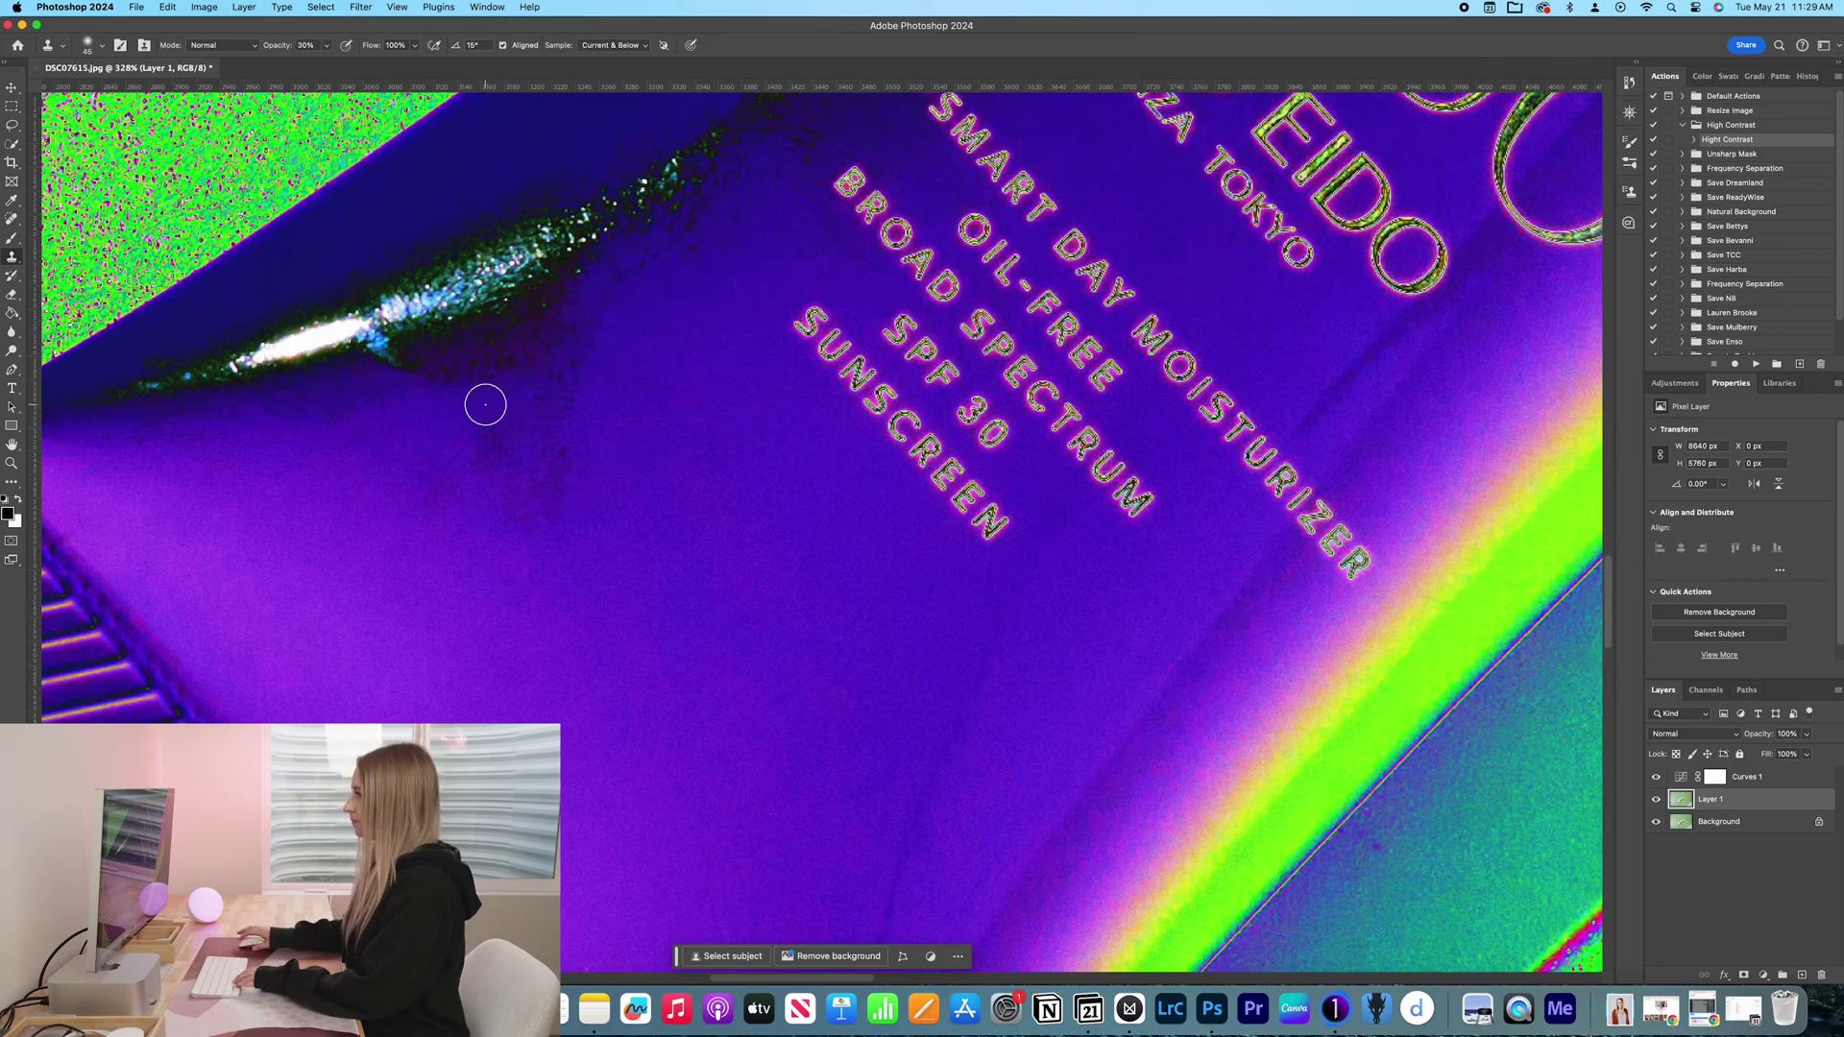
key(bracketright)
key(bracketright)
alt+click(661, 377)
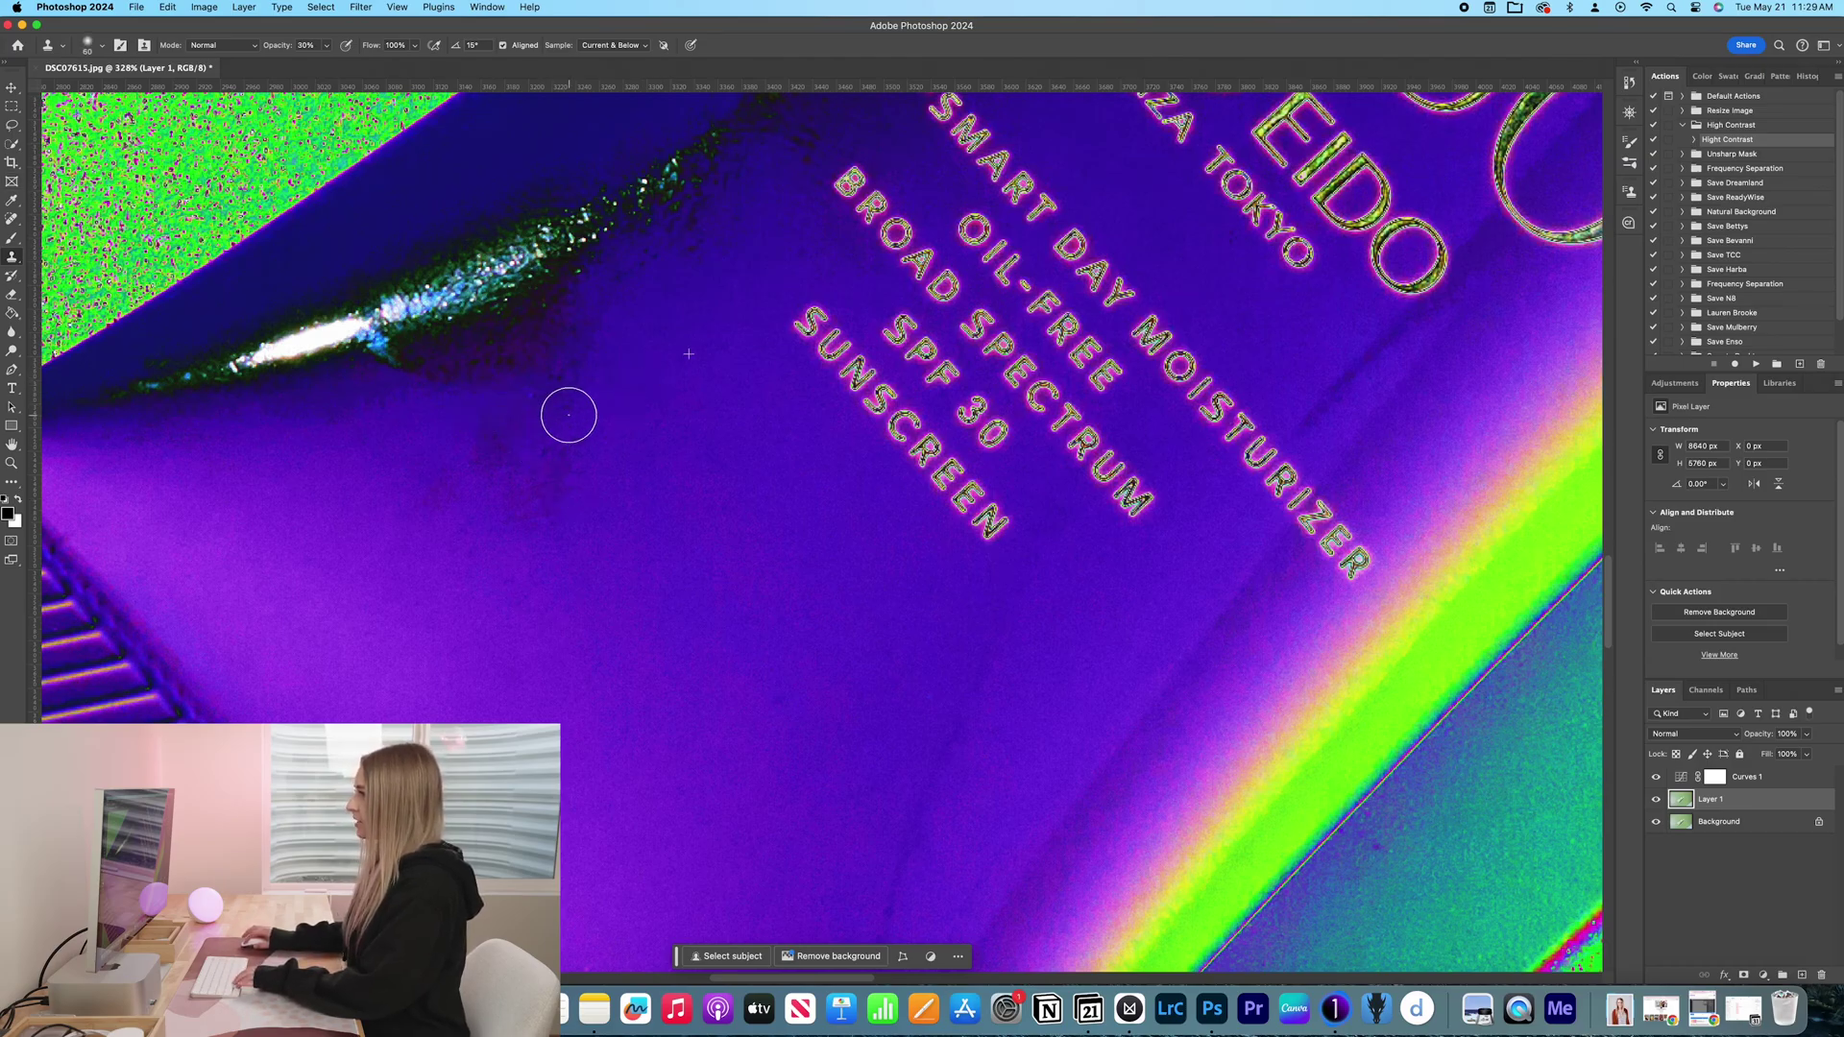
click(577, 459)
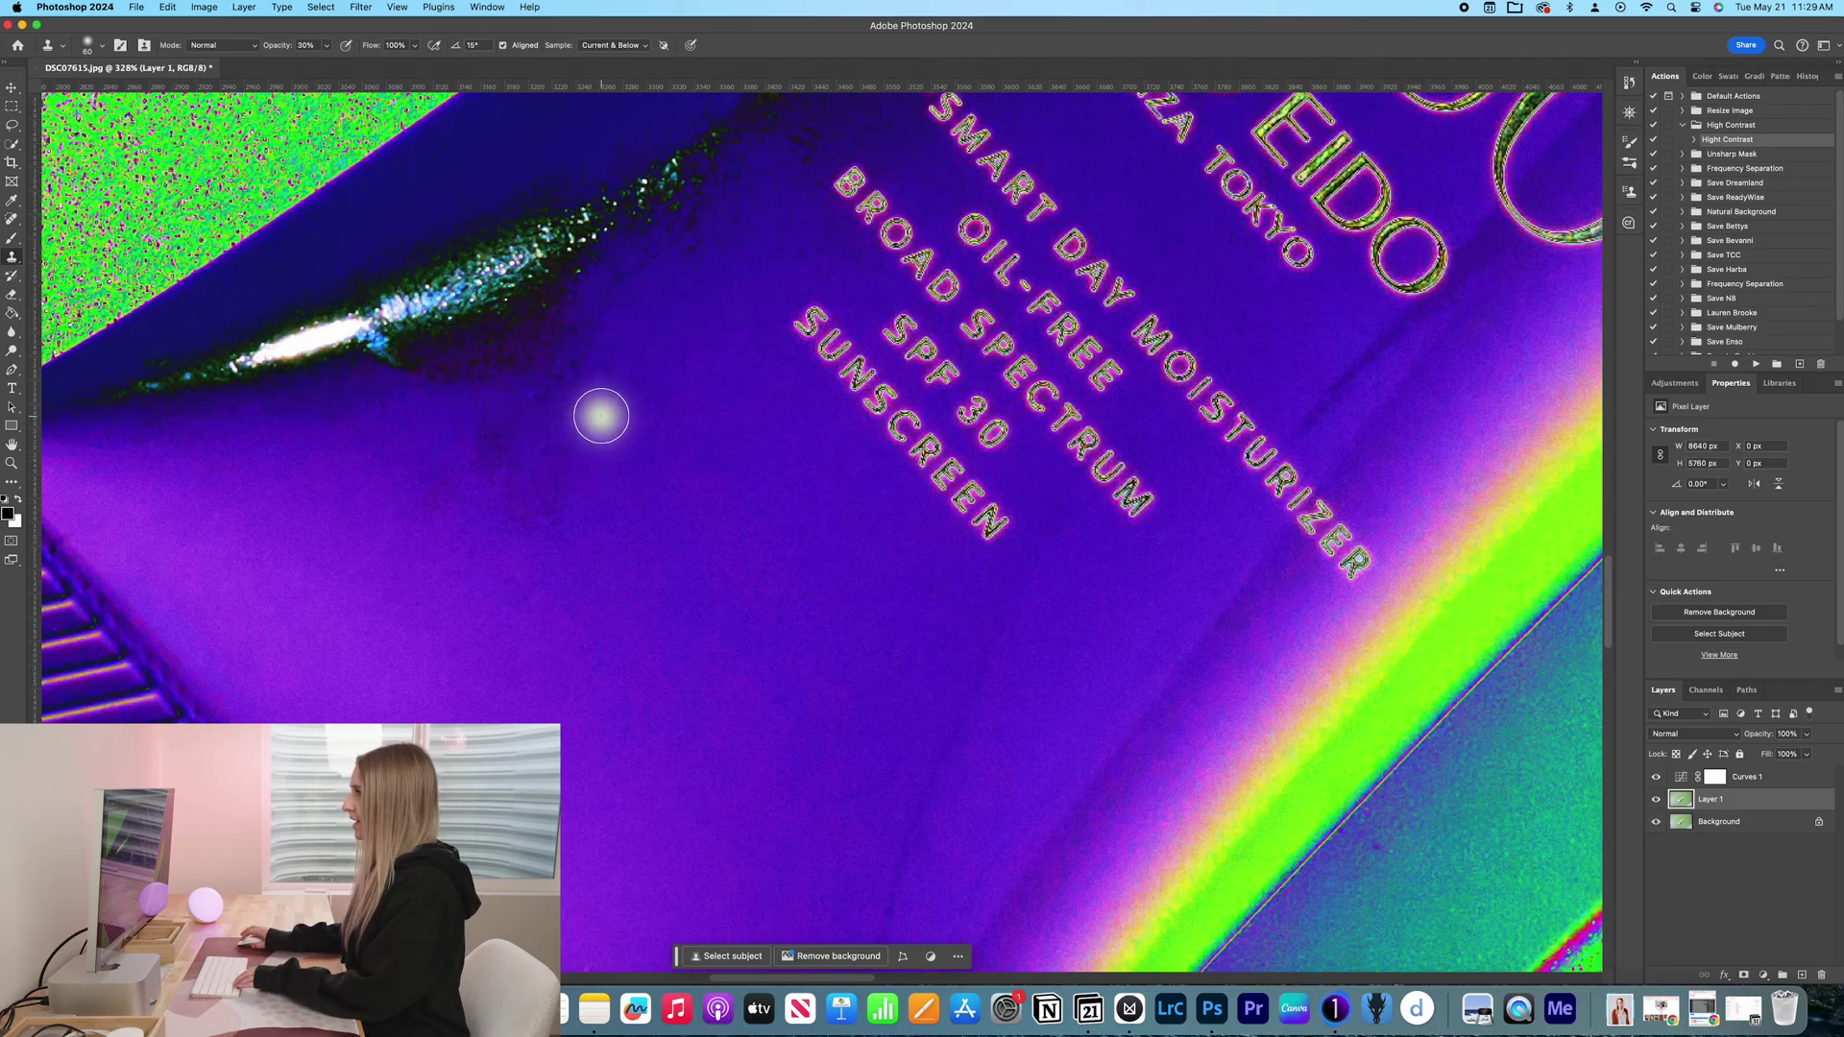
Step: At 40% opacity, clone out spots beside the highlight and along the label edge
key(4)
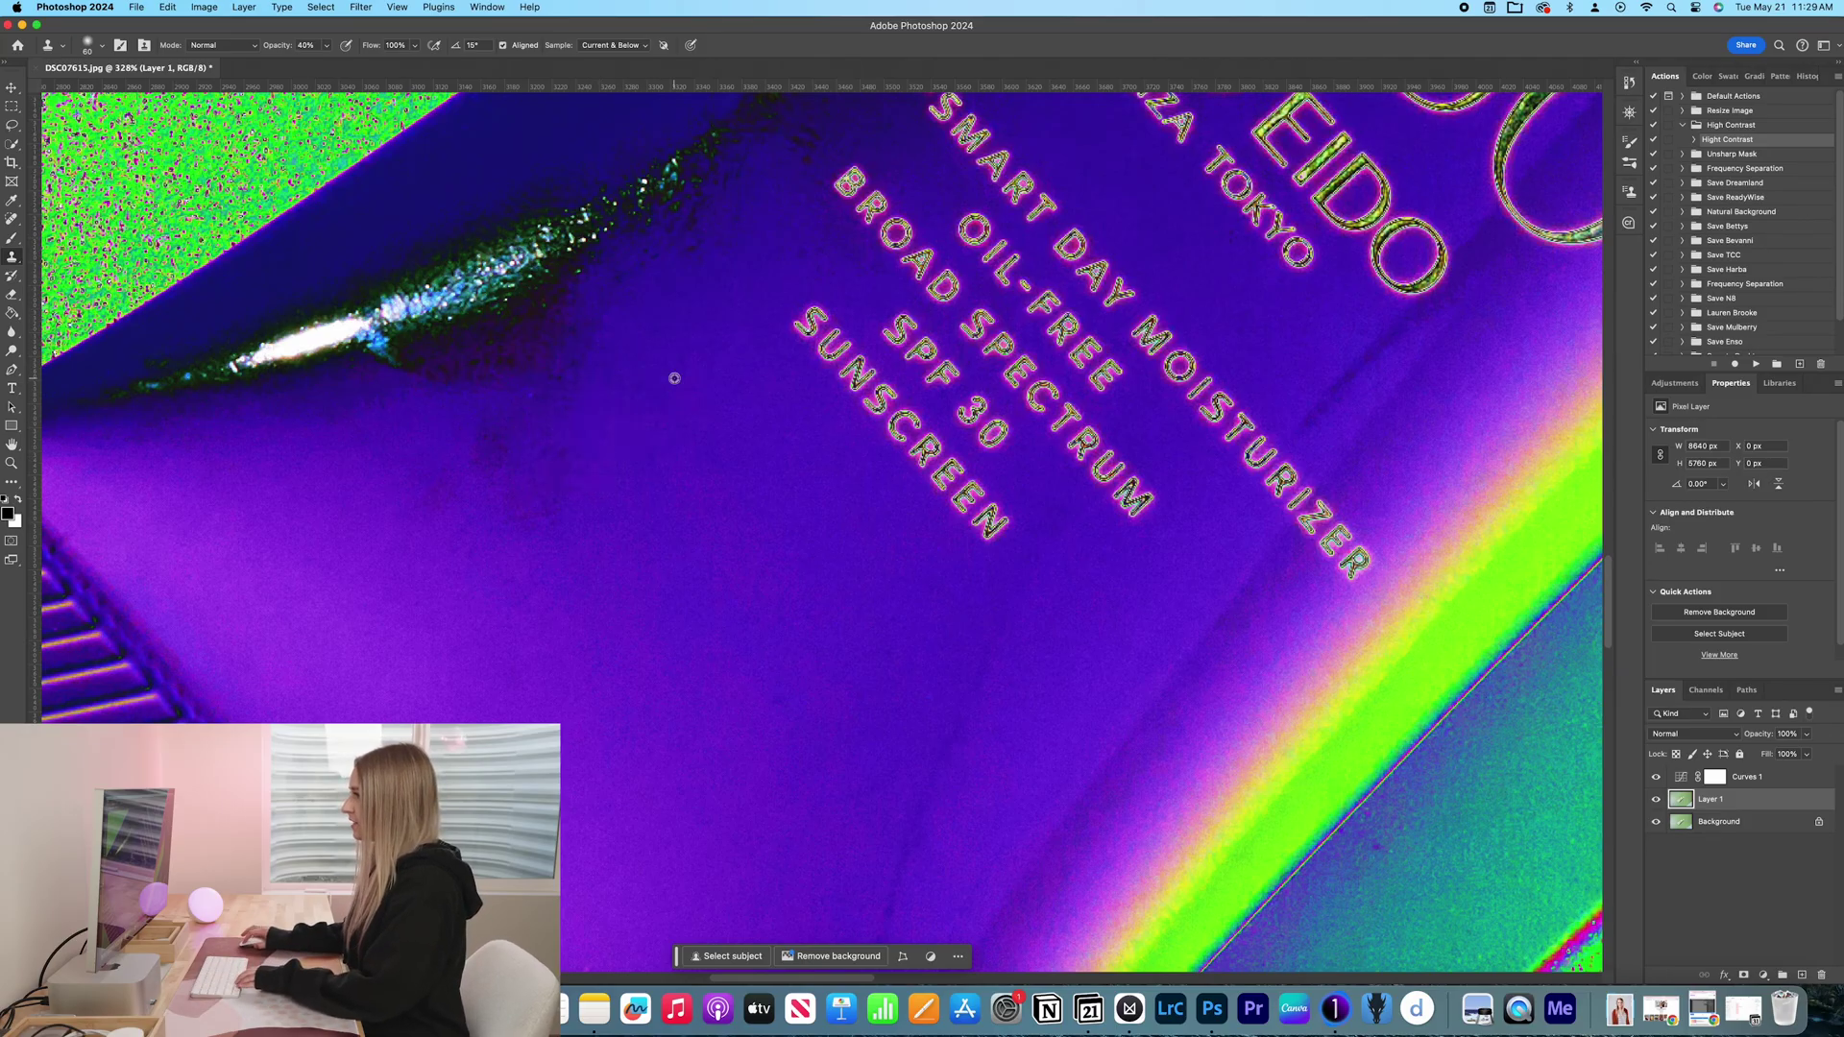
click(533, 511)
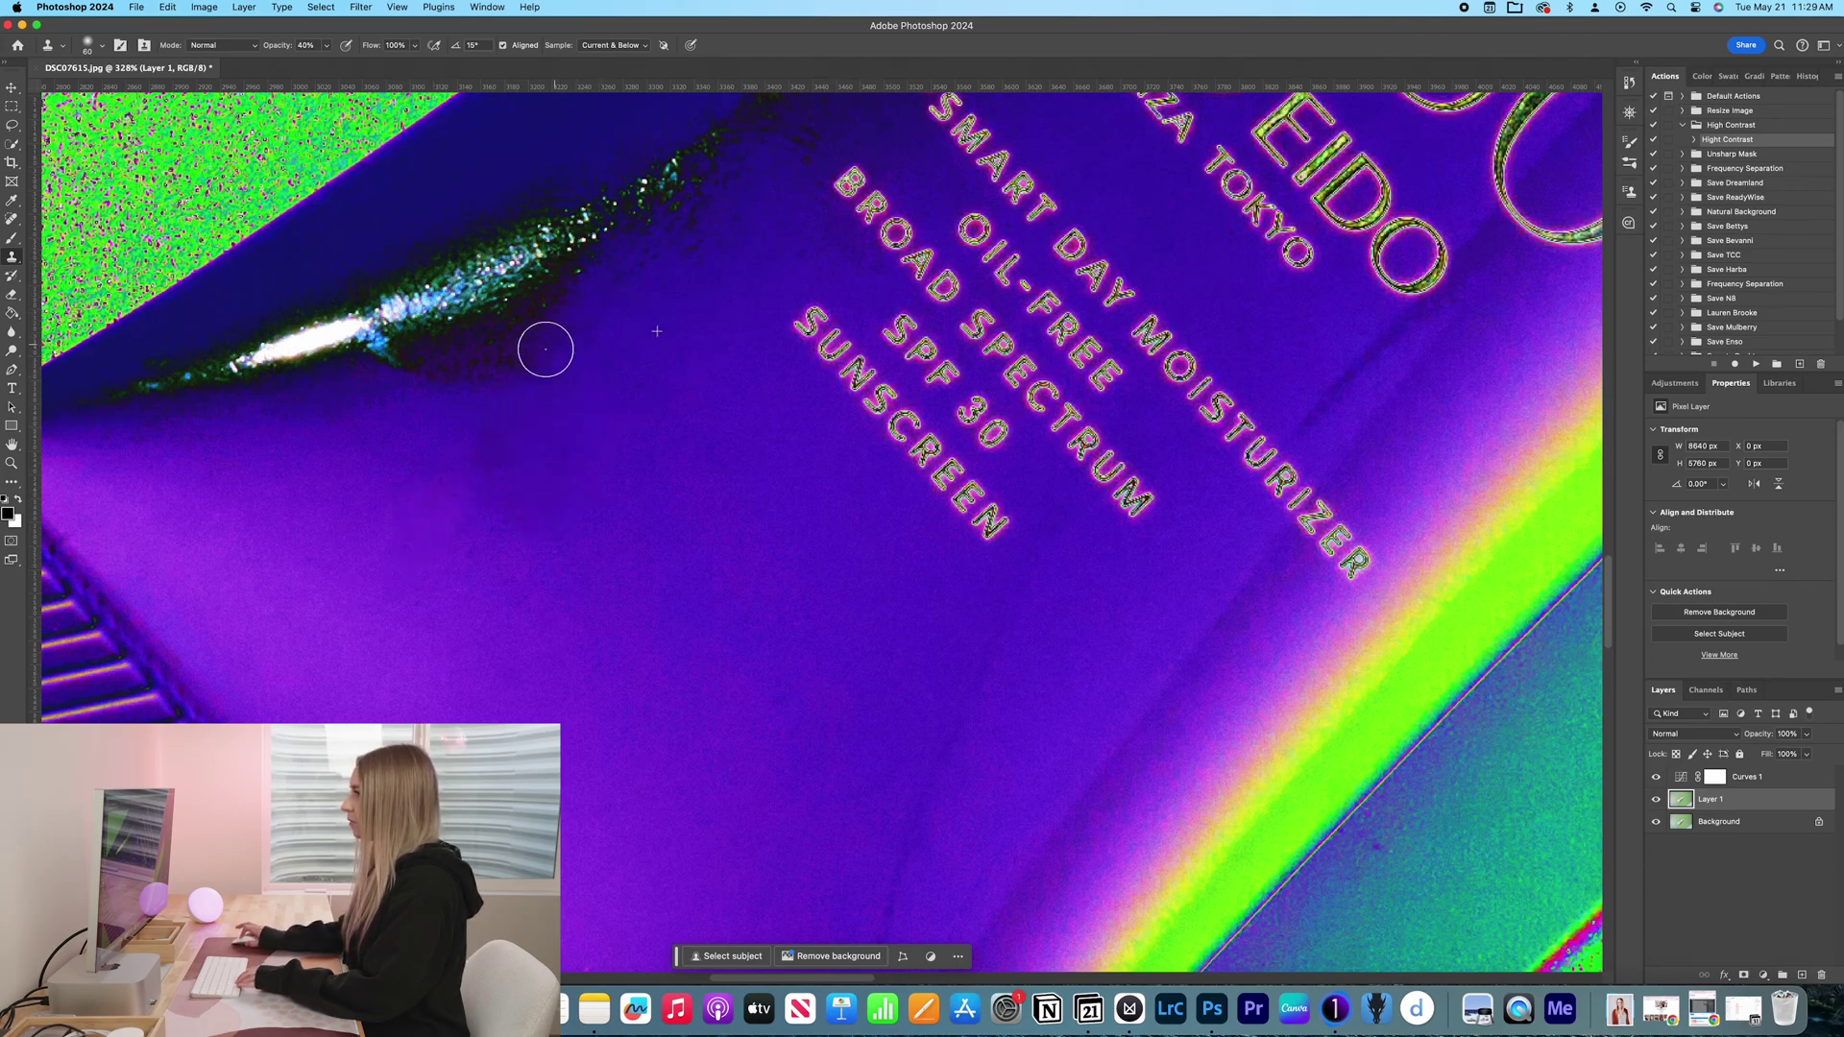
click(718, 333)
scroll(719, 332, up, 5)
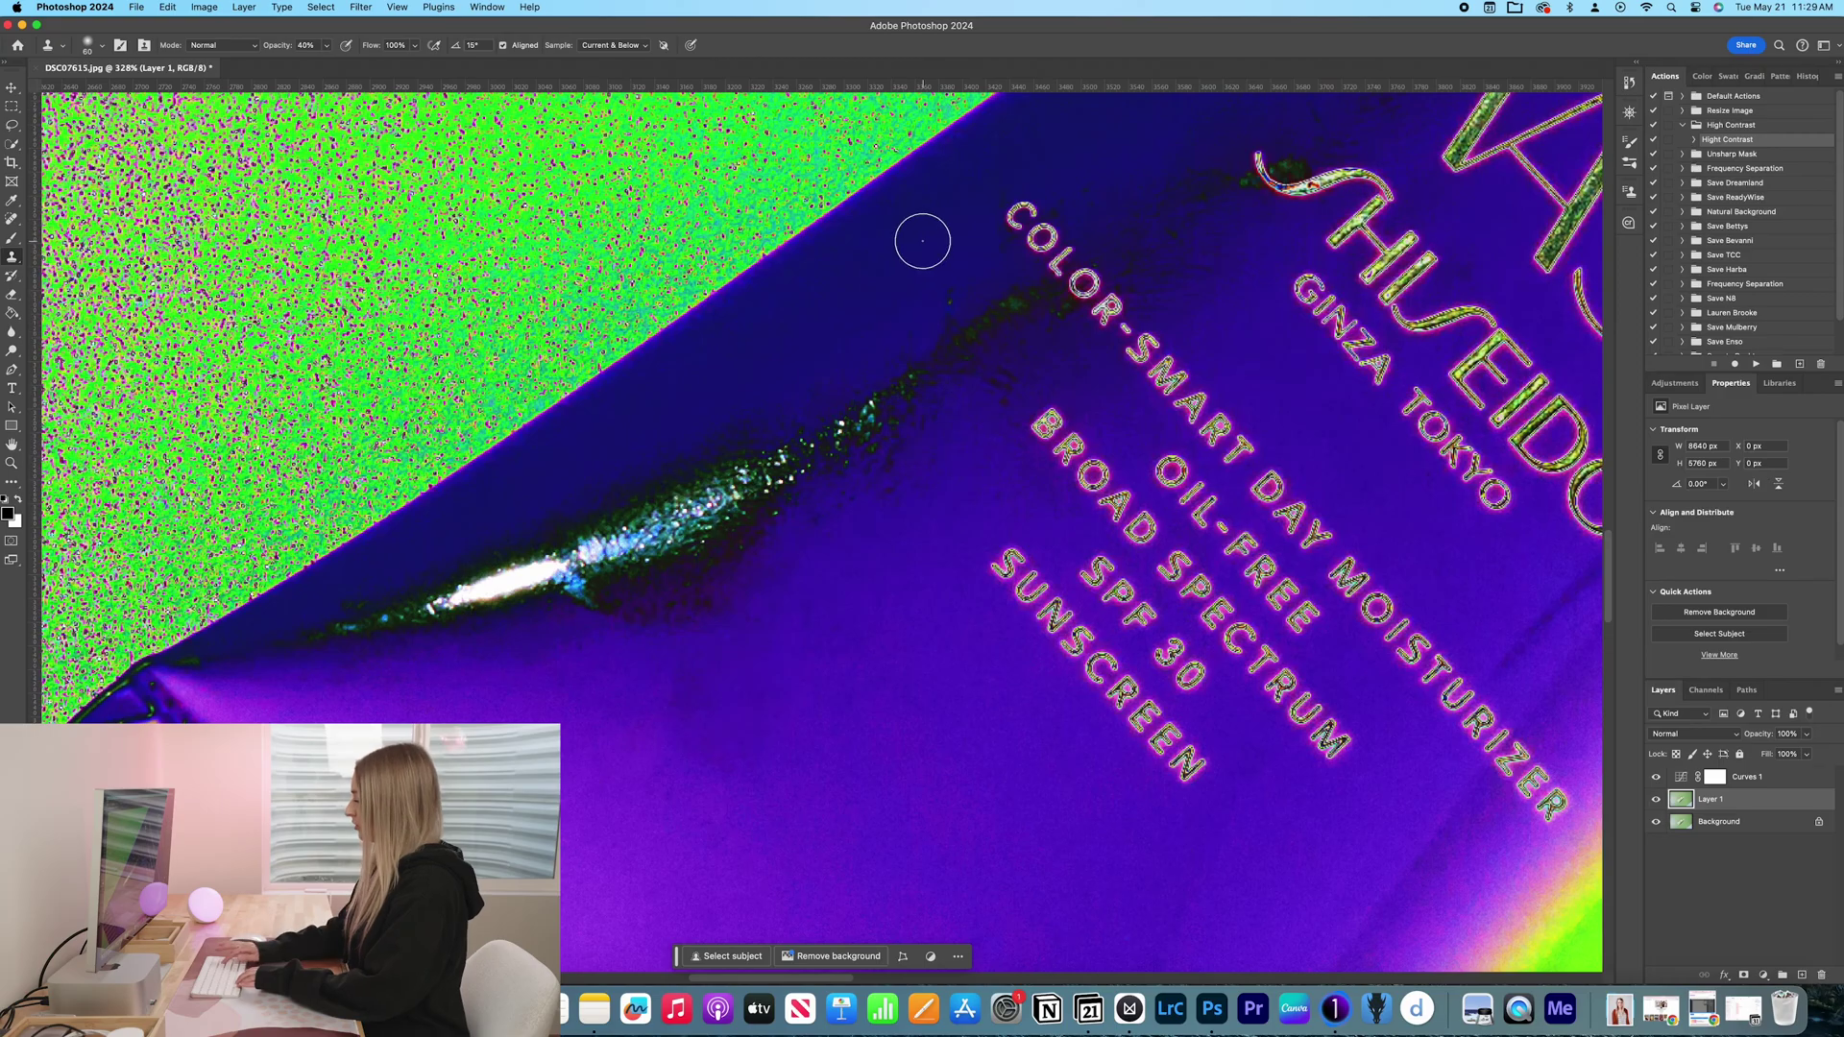
drag(925, 243, 944, 307)
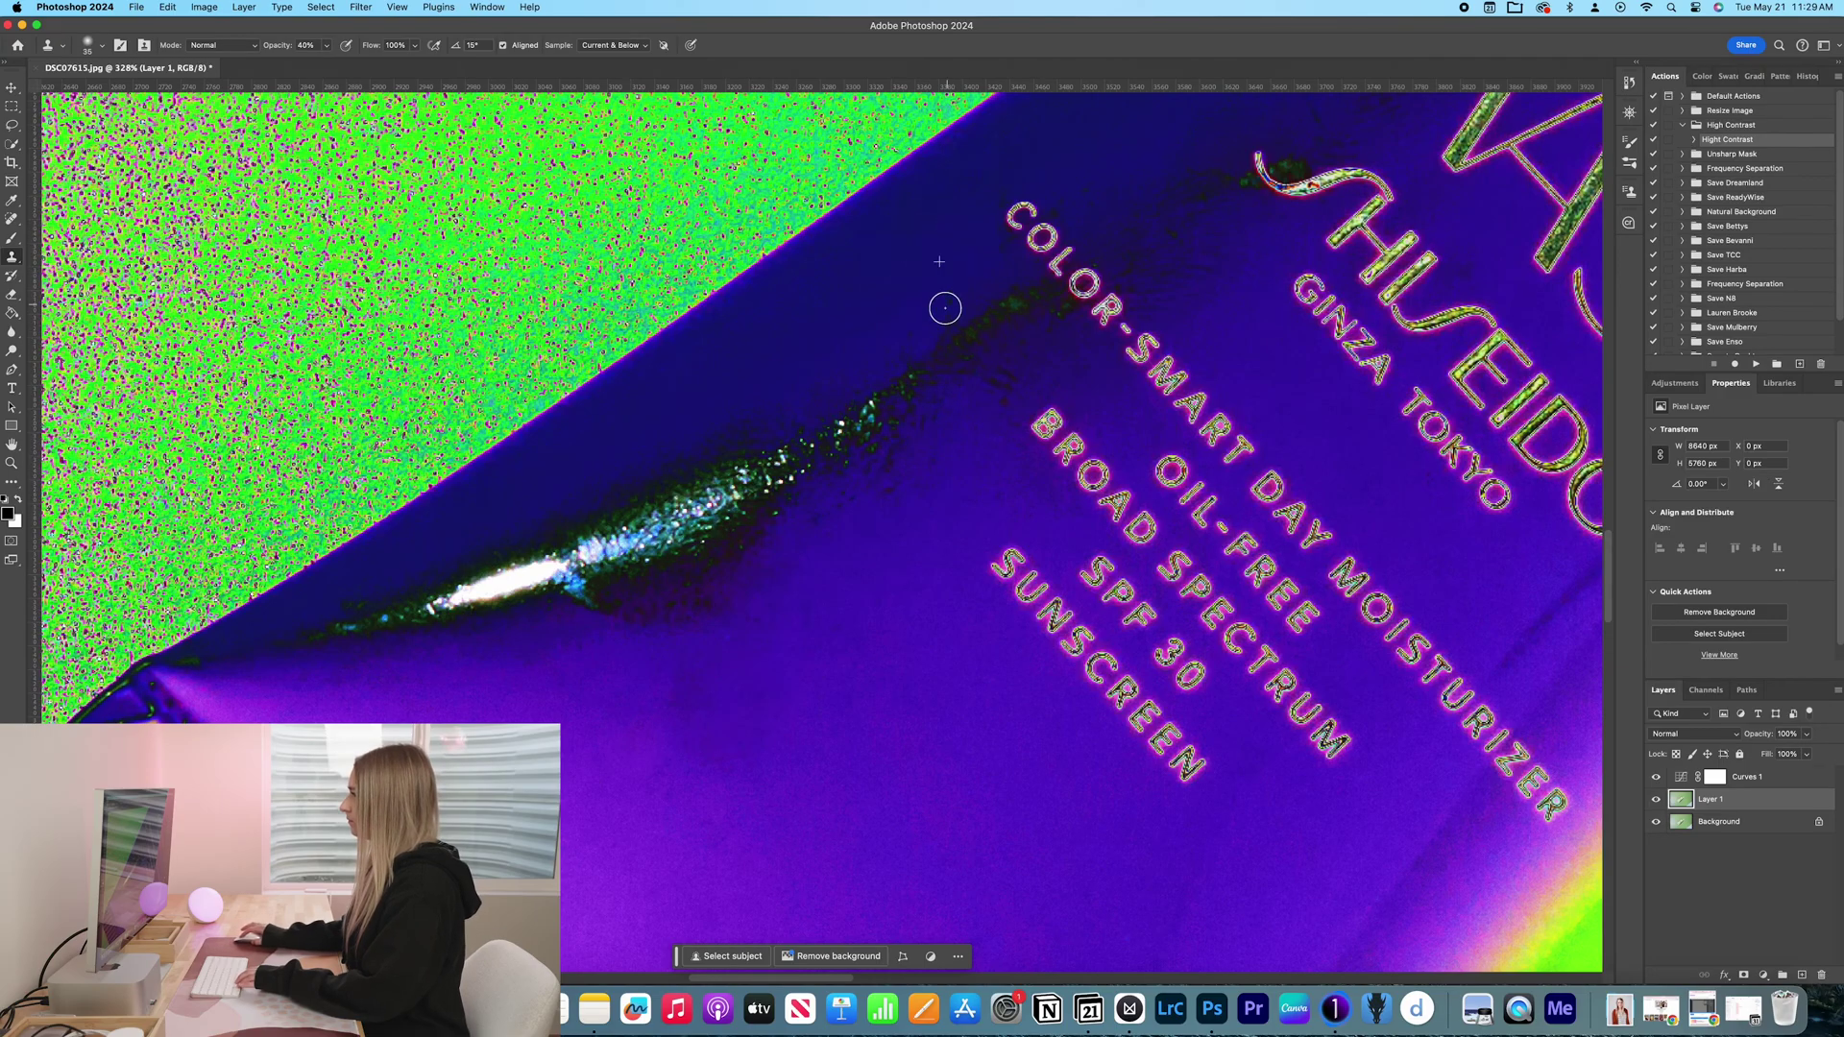
click(937, 317)
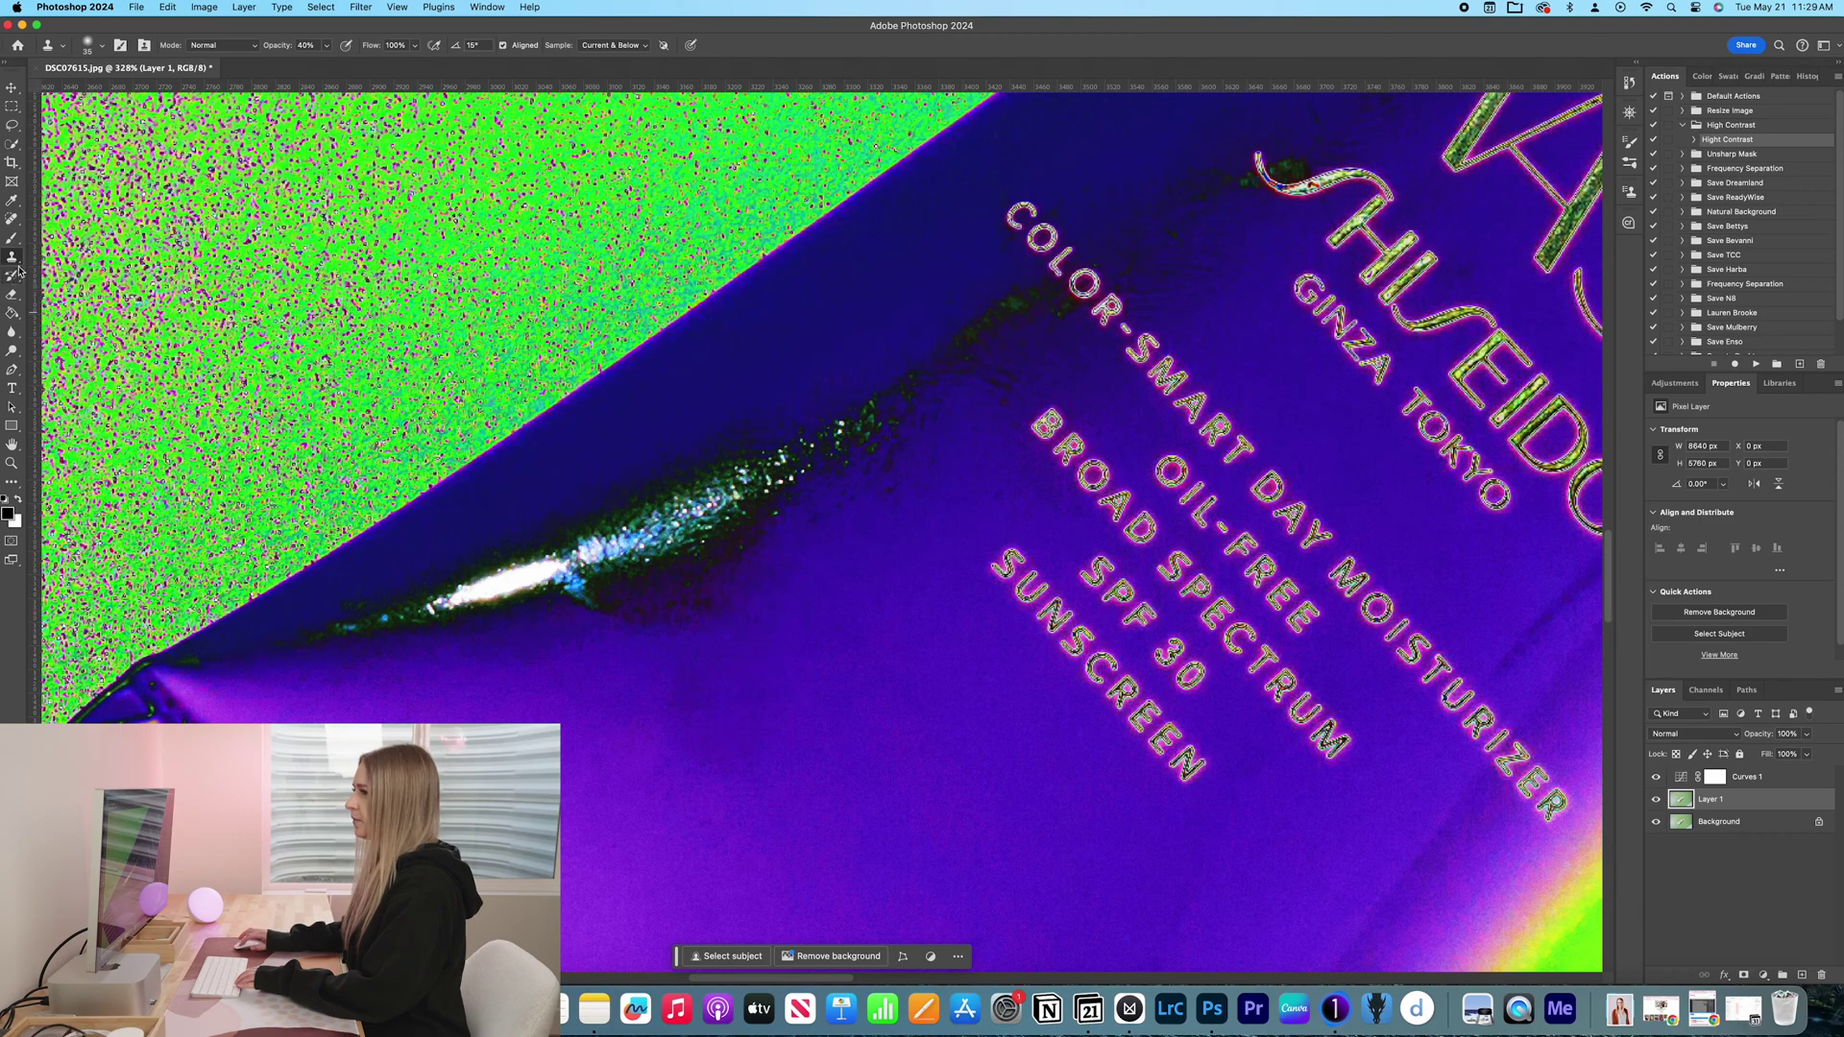
Step: With Curves 1 hidden, blend out the glare streak below the label using the Mixer Brush
click(12, 236)
click(87, 281)
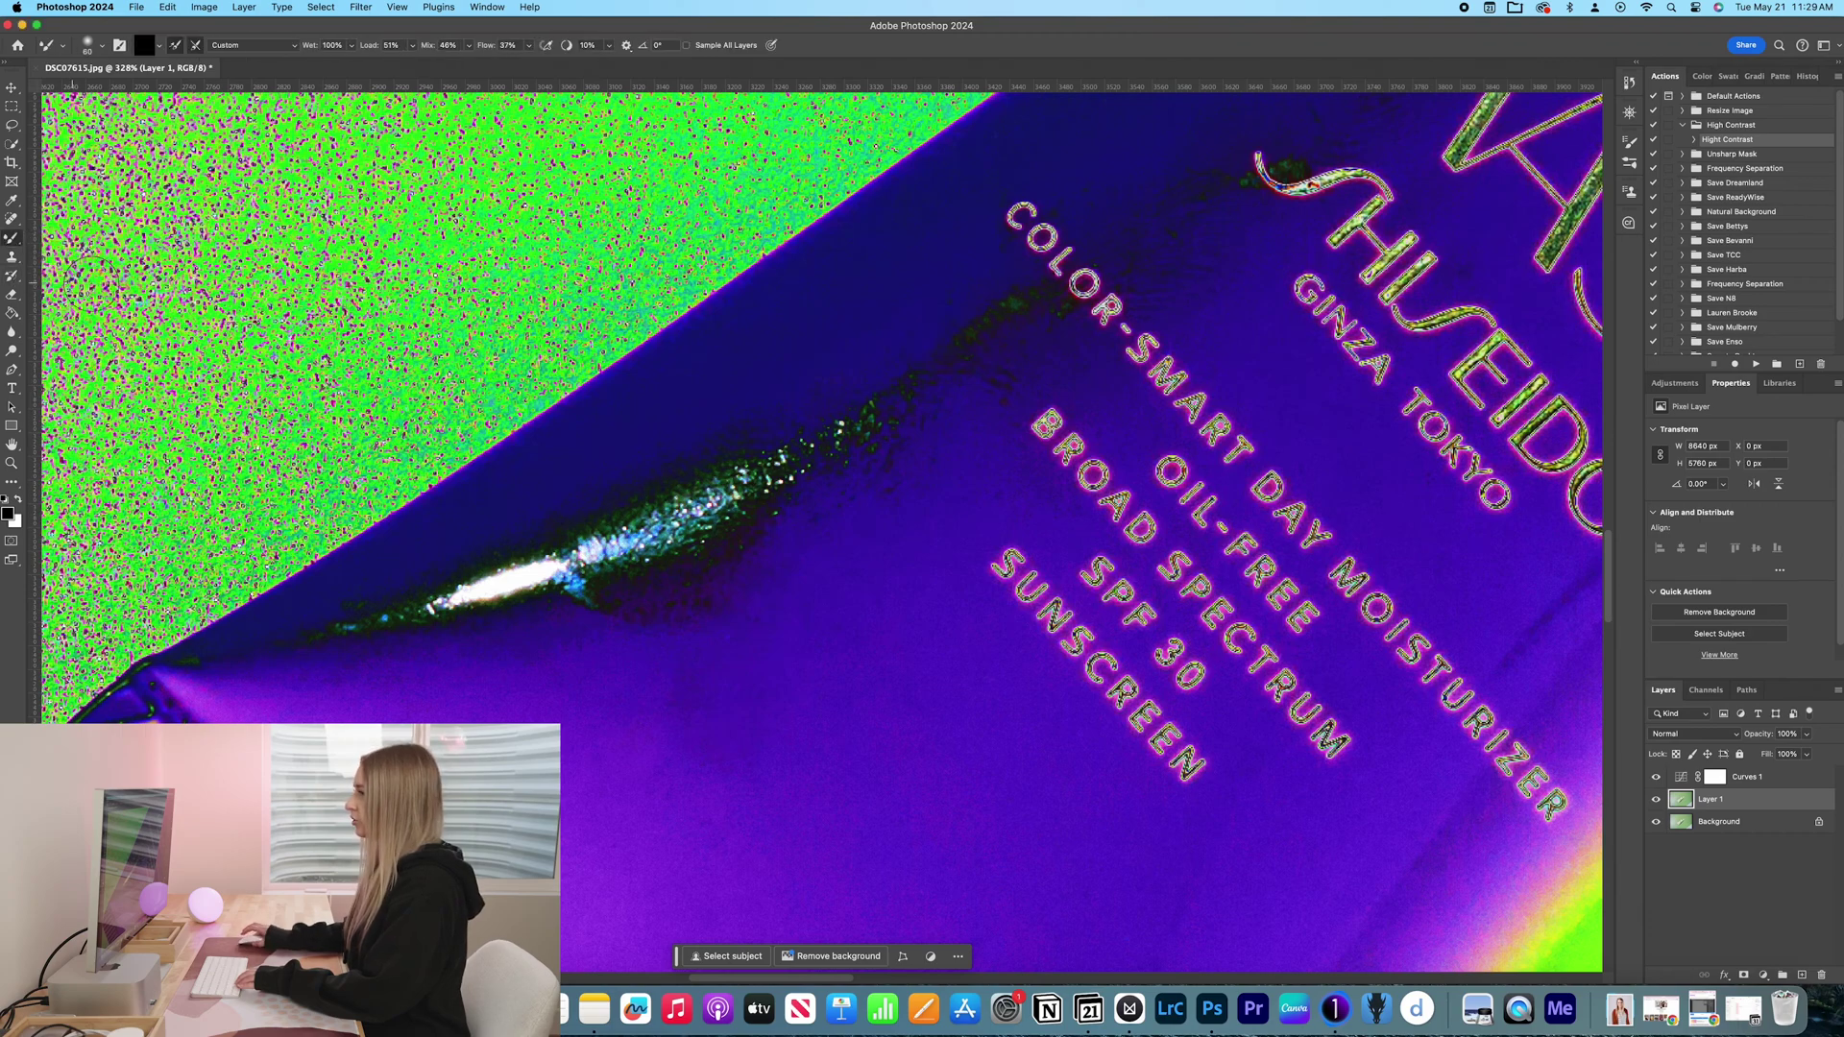
click(1654, 777)
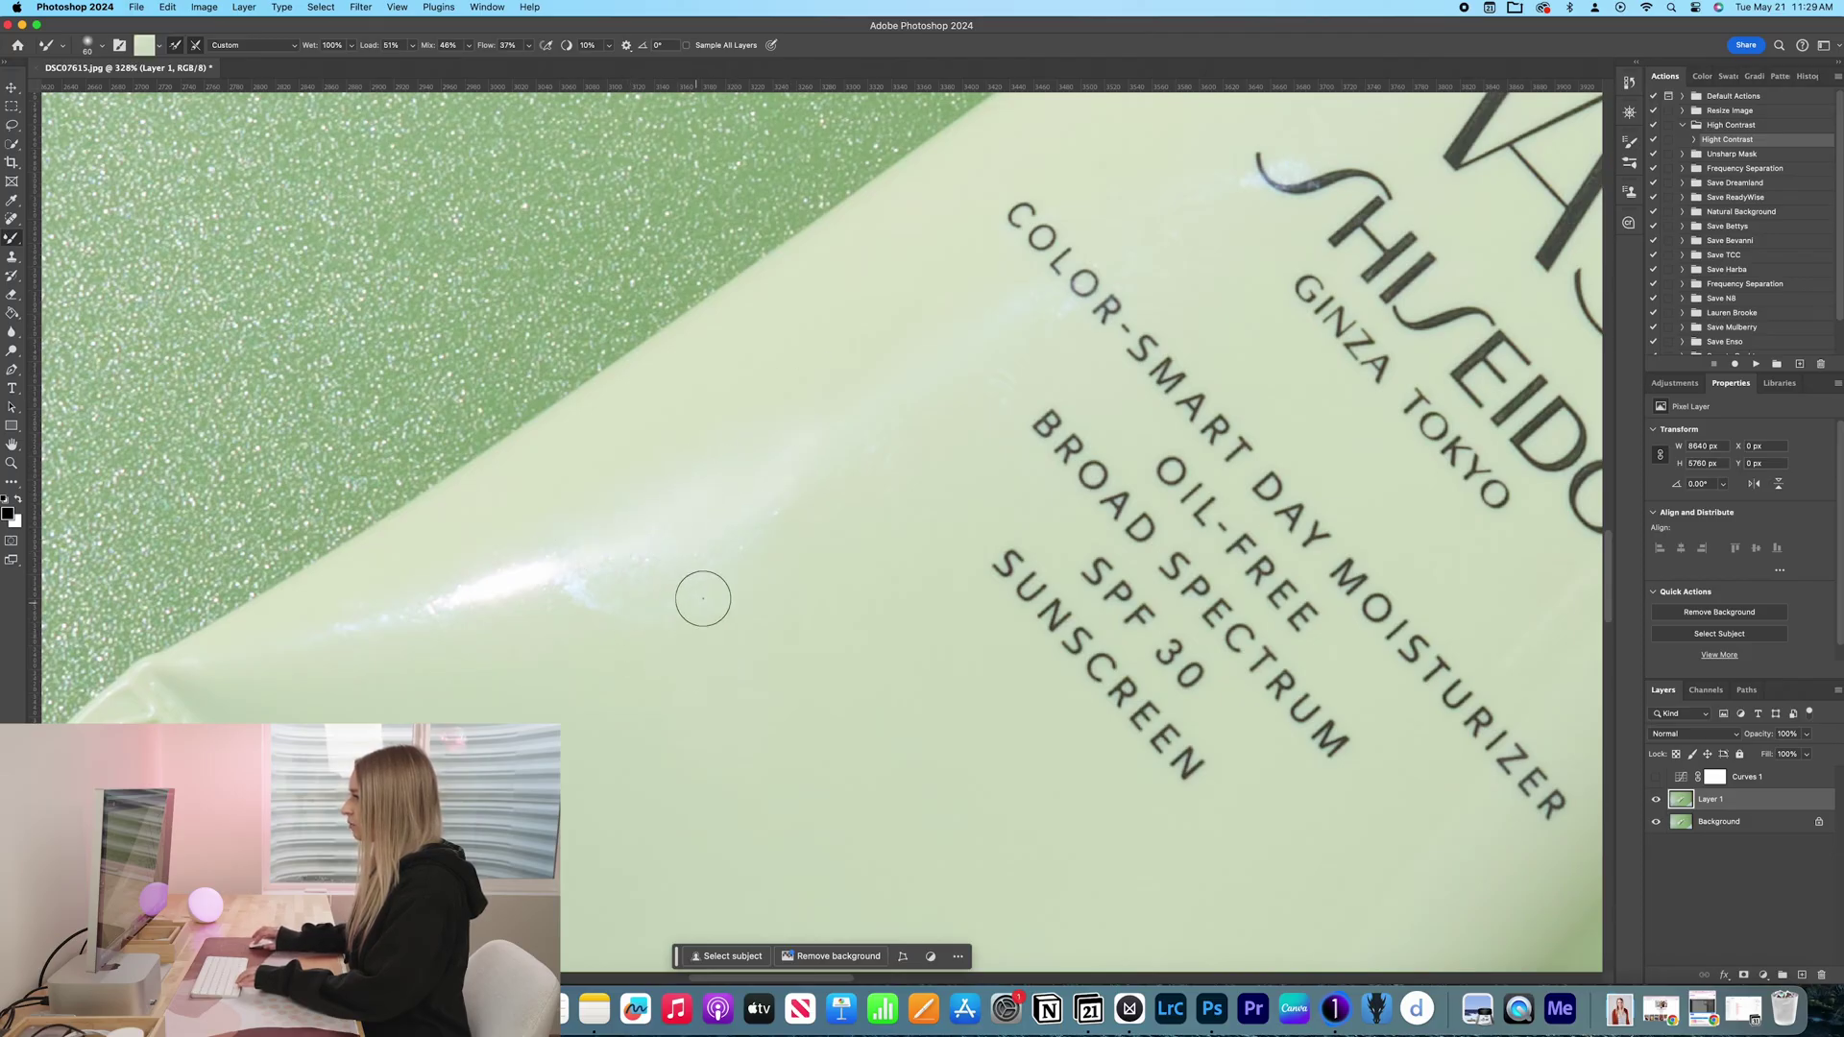
drag(458, 621, 577, 568)
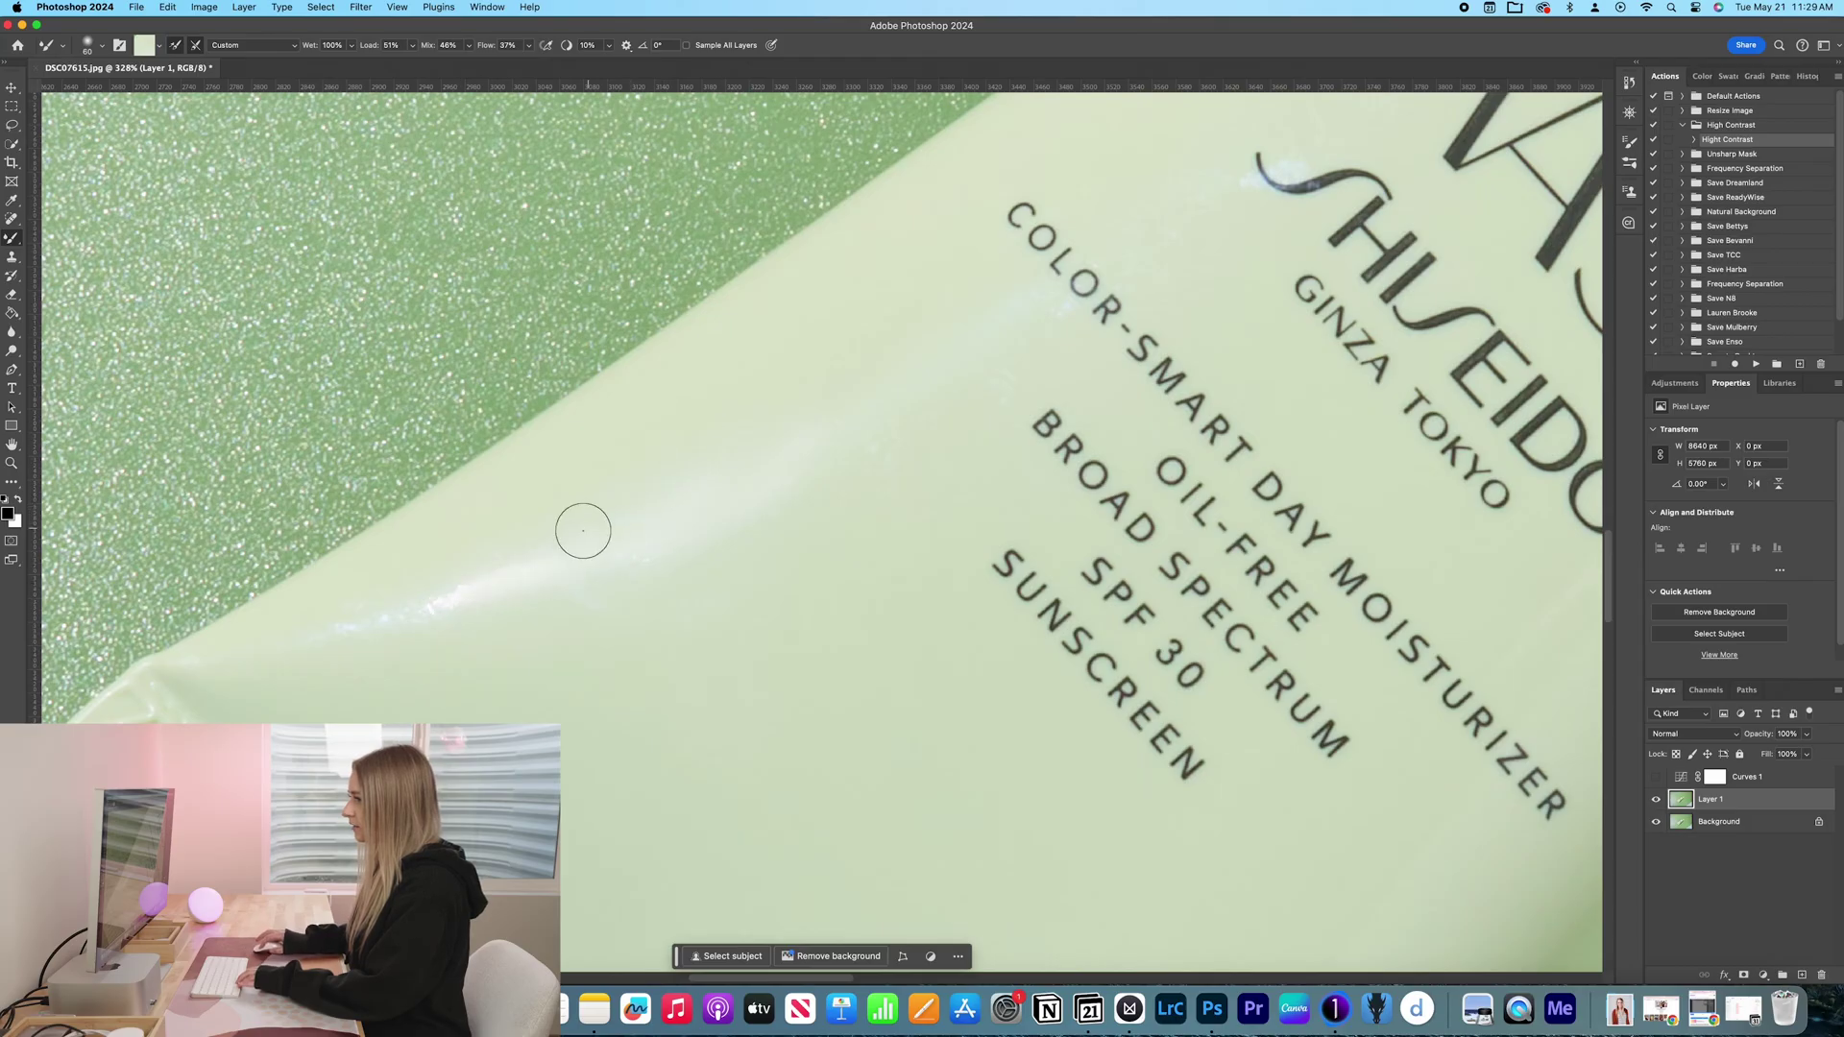
mouse_move(577, 531)
mouse_down()
mouse_move(363, 622)
mouse_move(506, 526)
mouse_up()
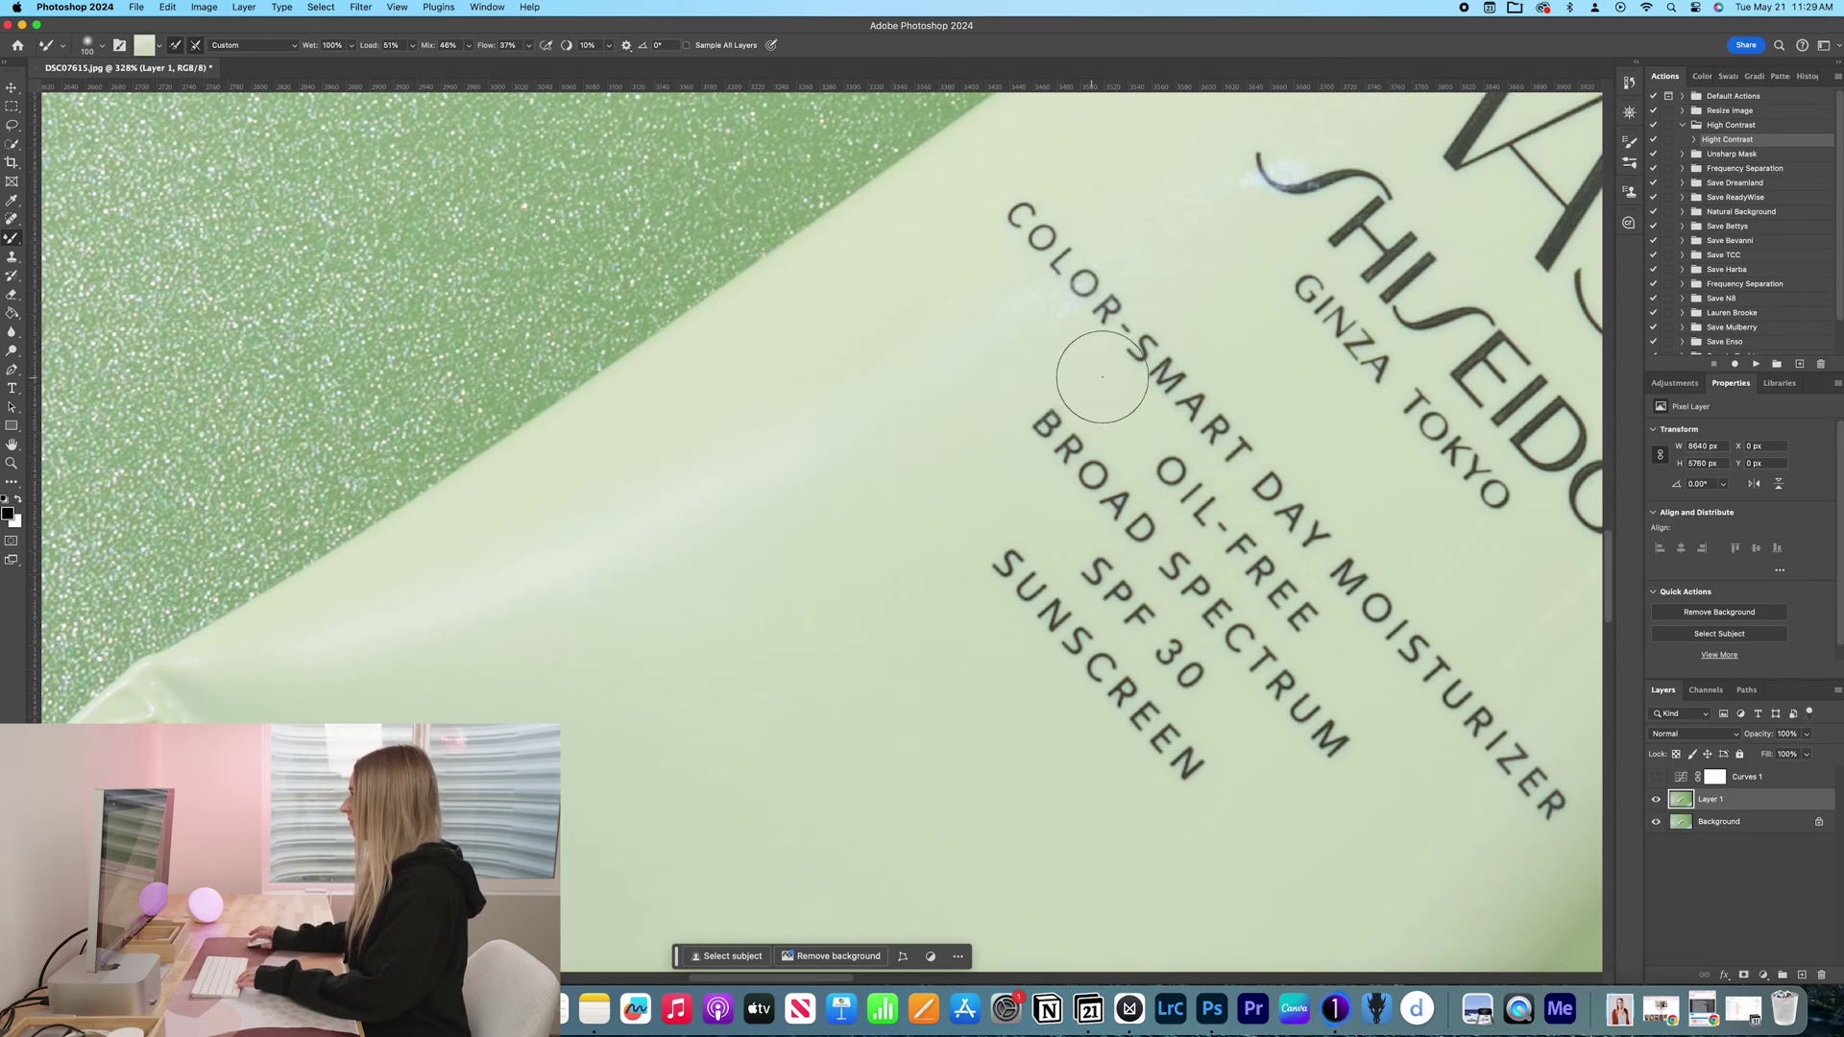
scroll(1096, 360, up, 2)
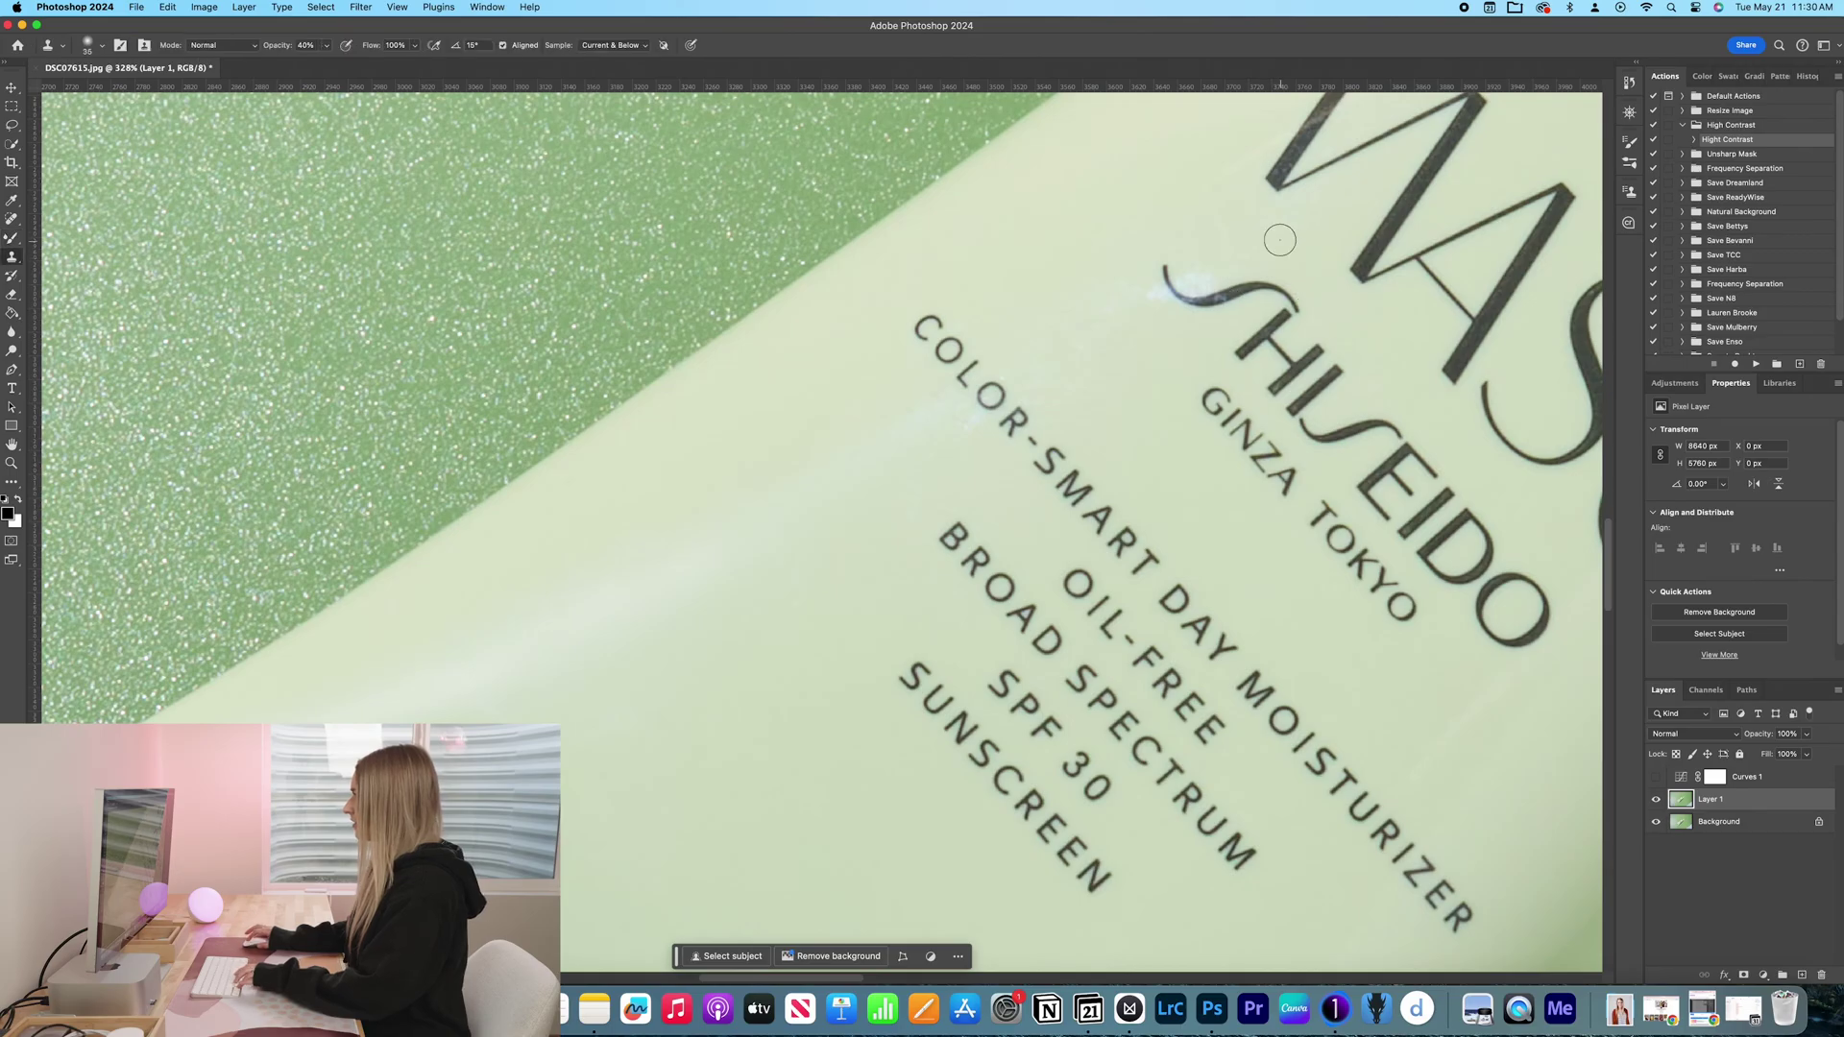
scroll(1268, 256, up, 2)
key(p)
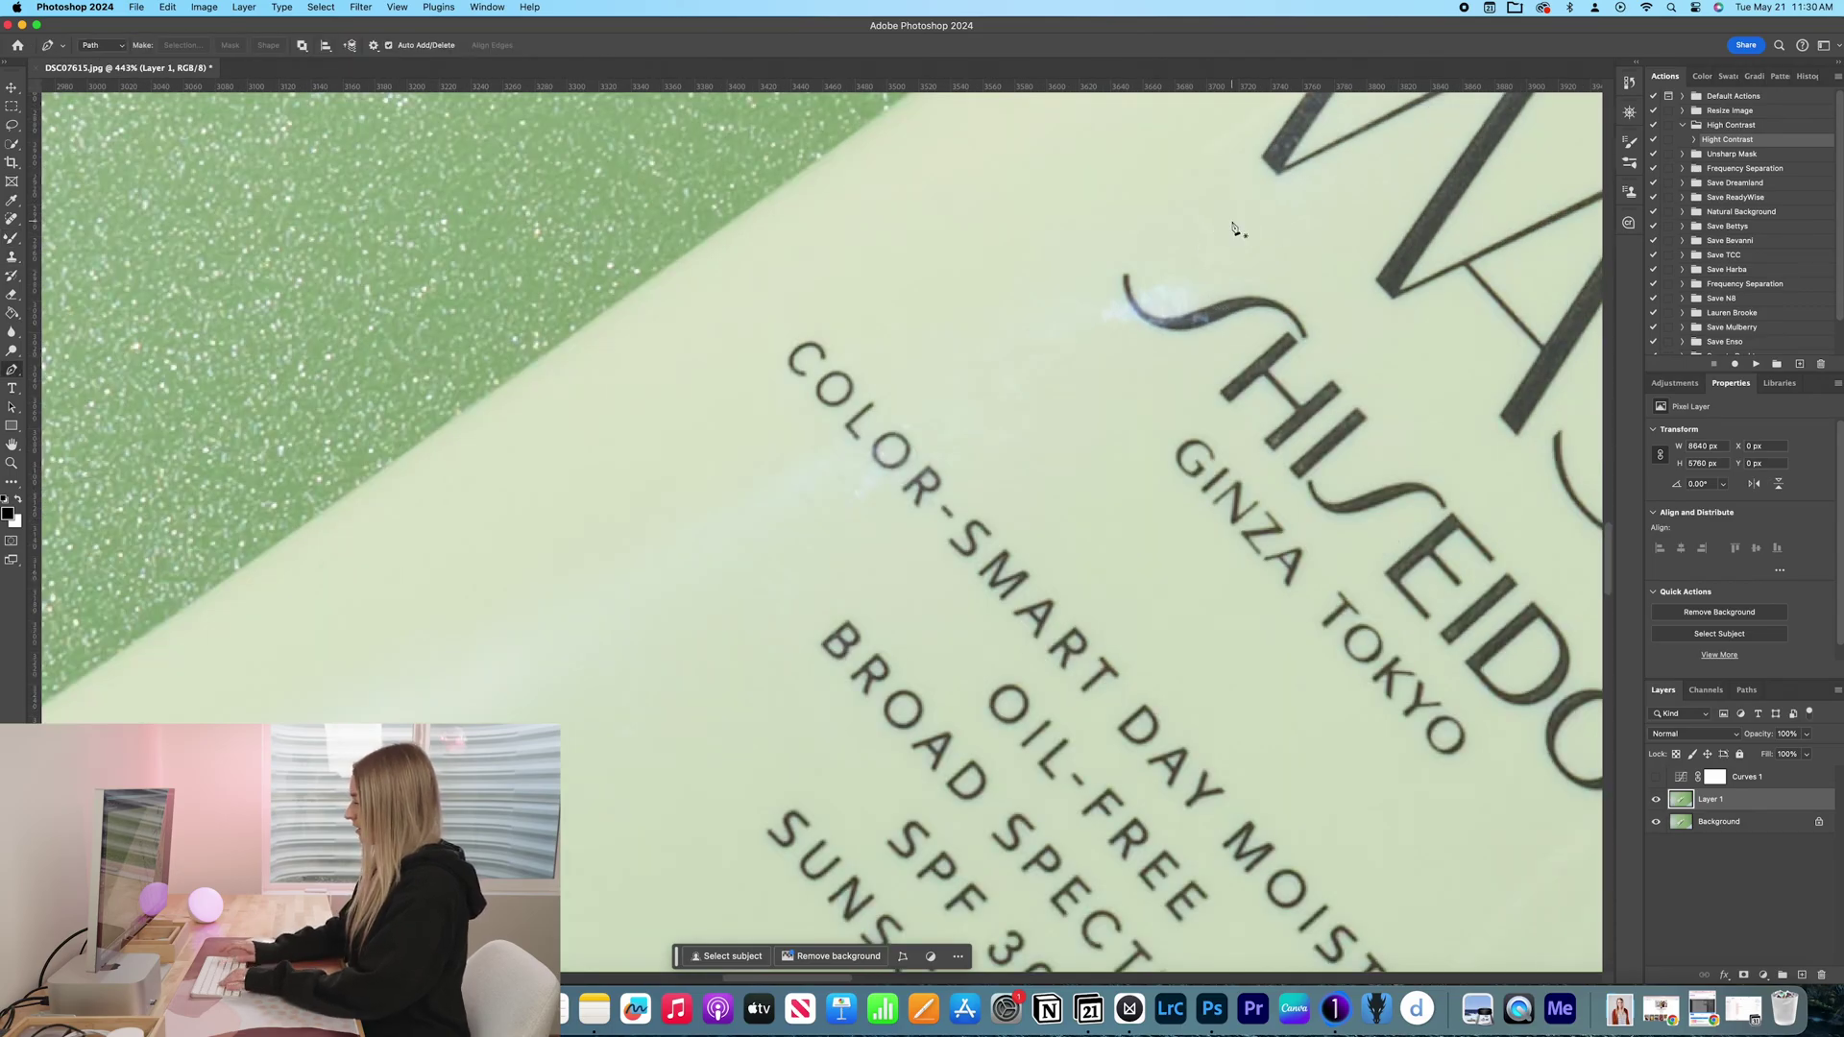
Step: Return to the Clone Stamp and fit the whole tube photo on screen
key(s)
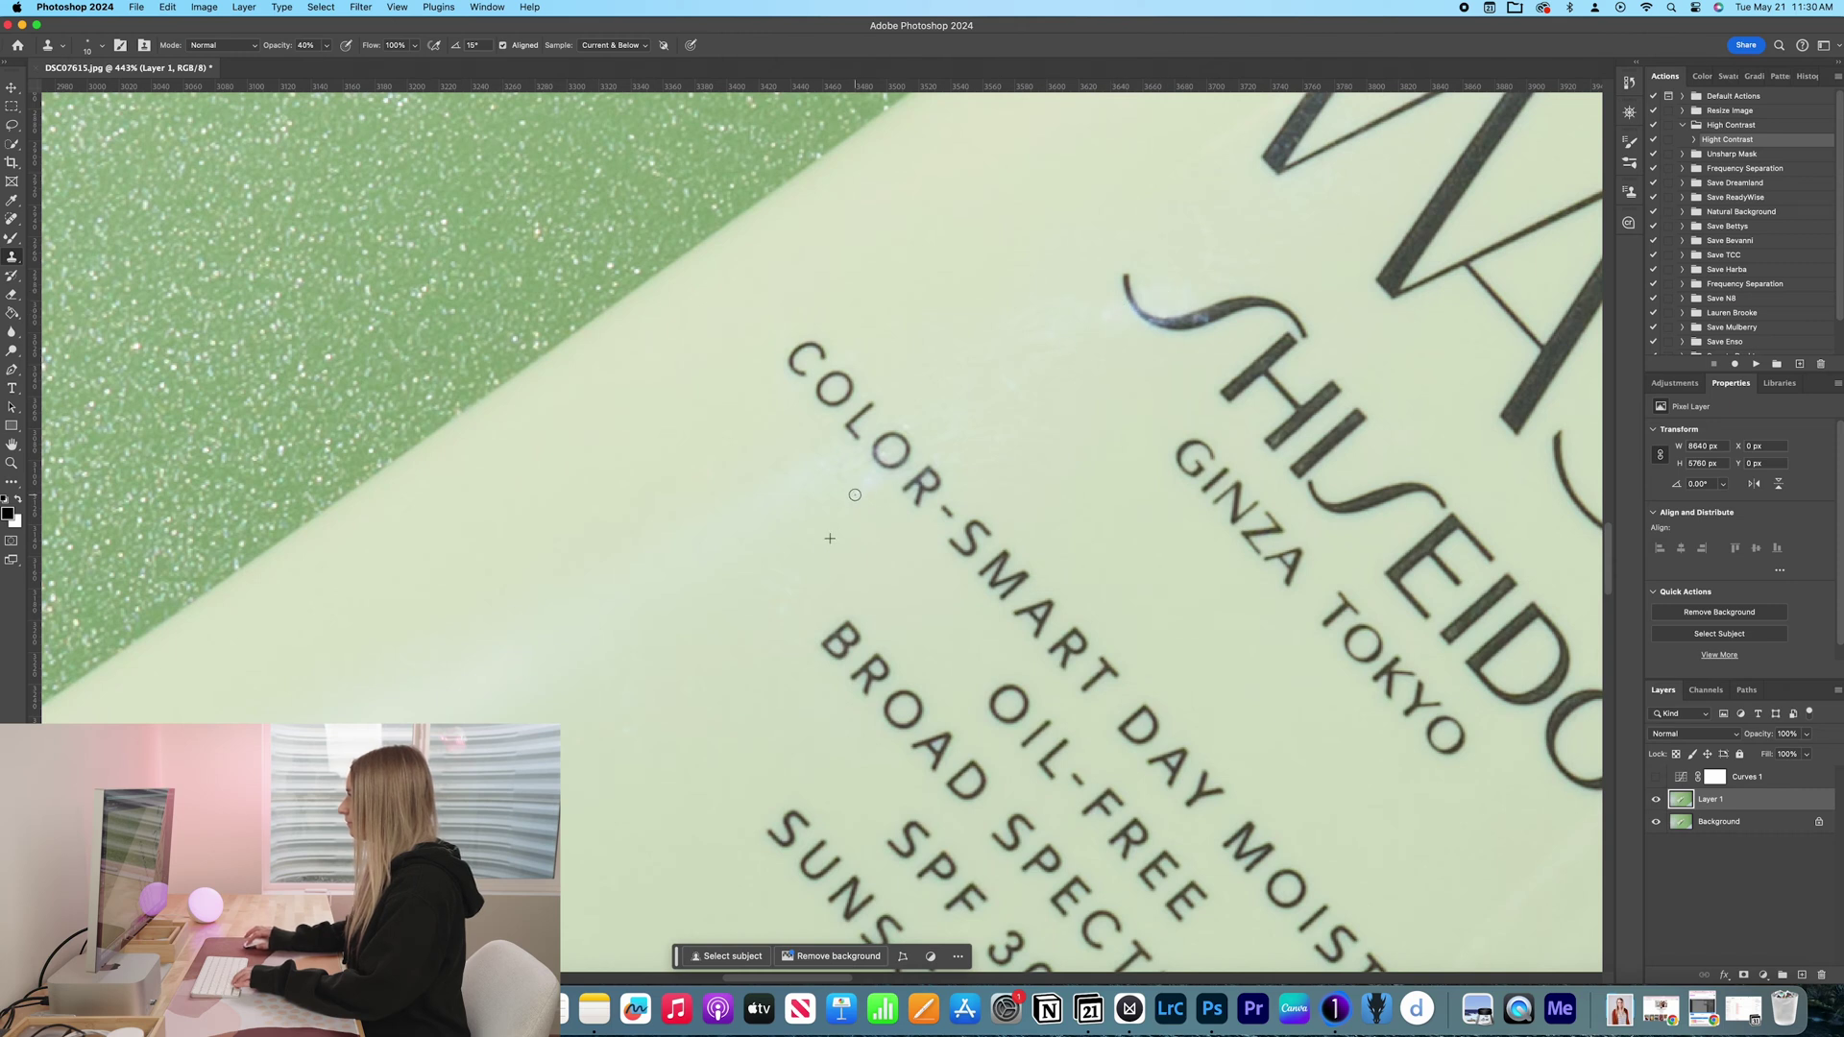
key(super+0)
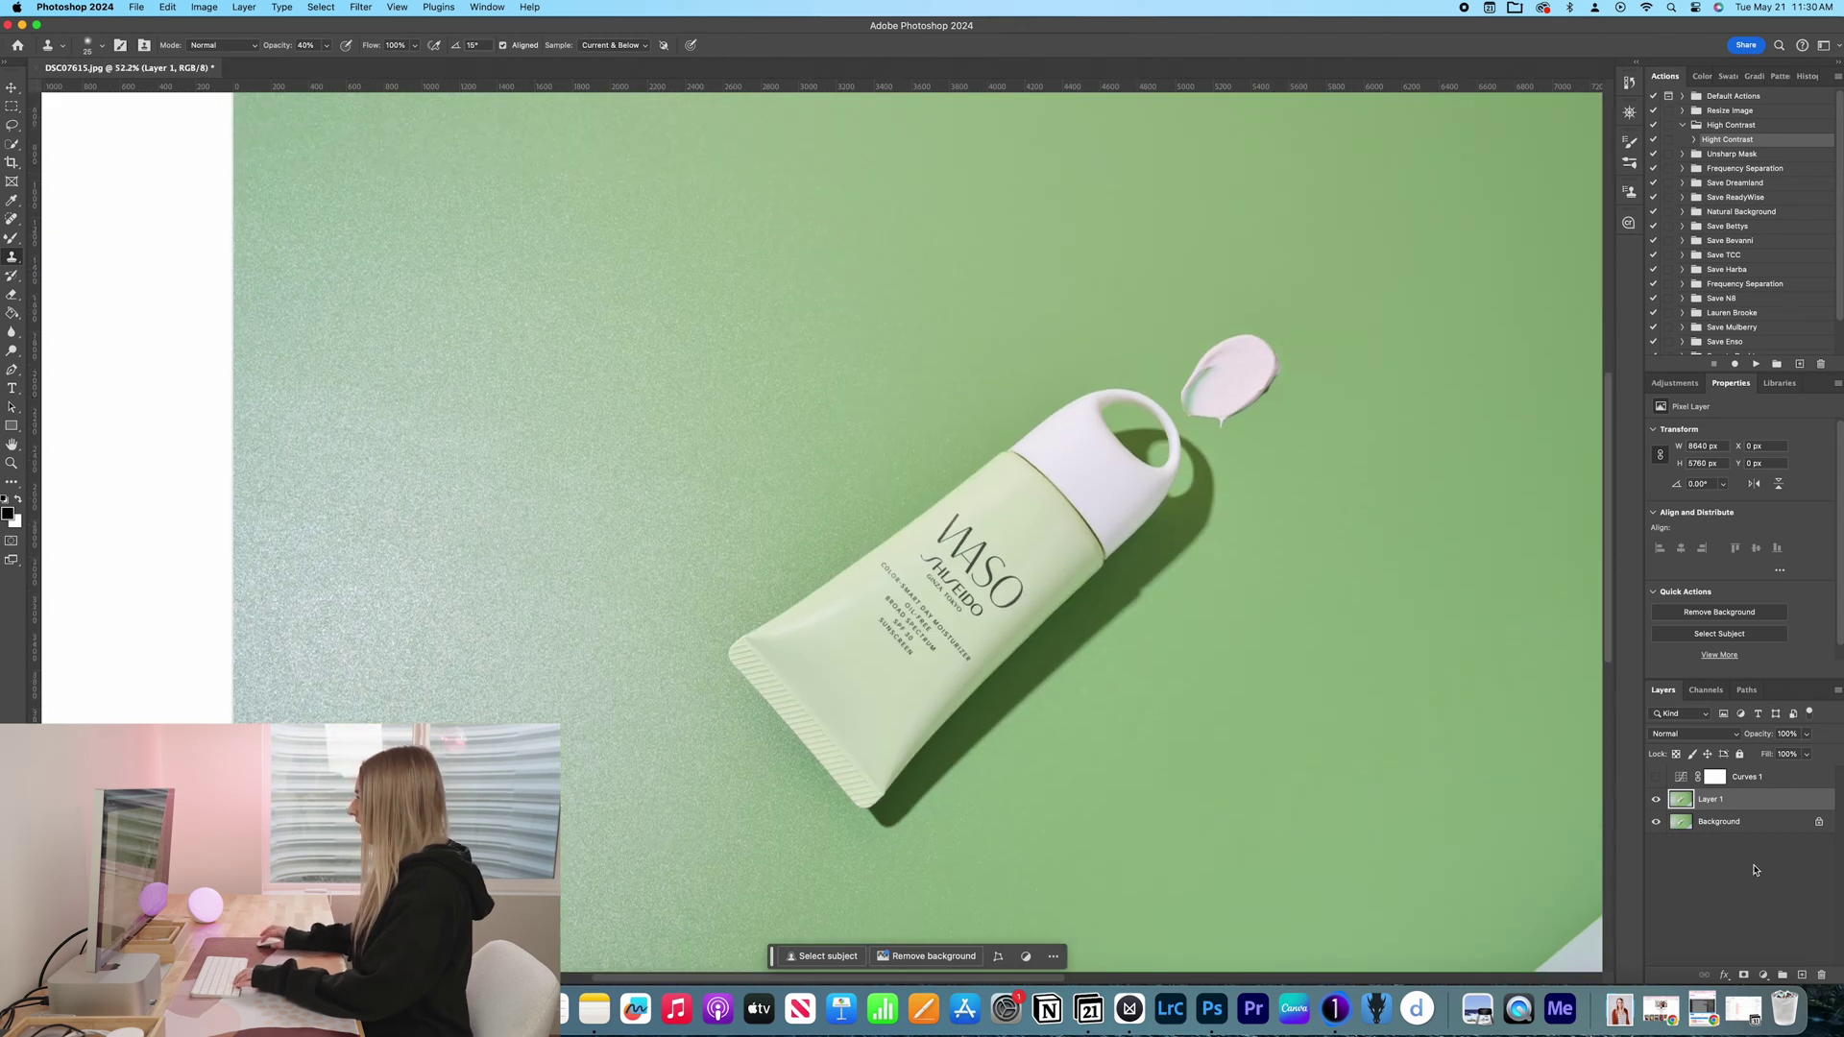
Step: Toggle Layer 1 off and on to compare, then show the Curves 1 check layer again
click(1655, 802)
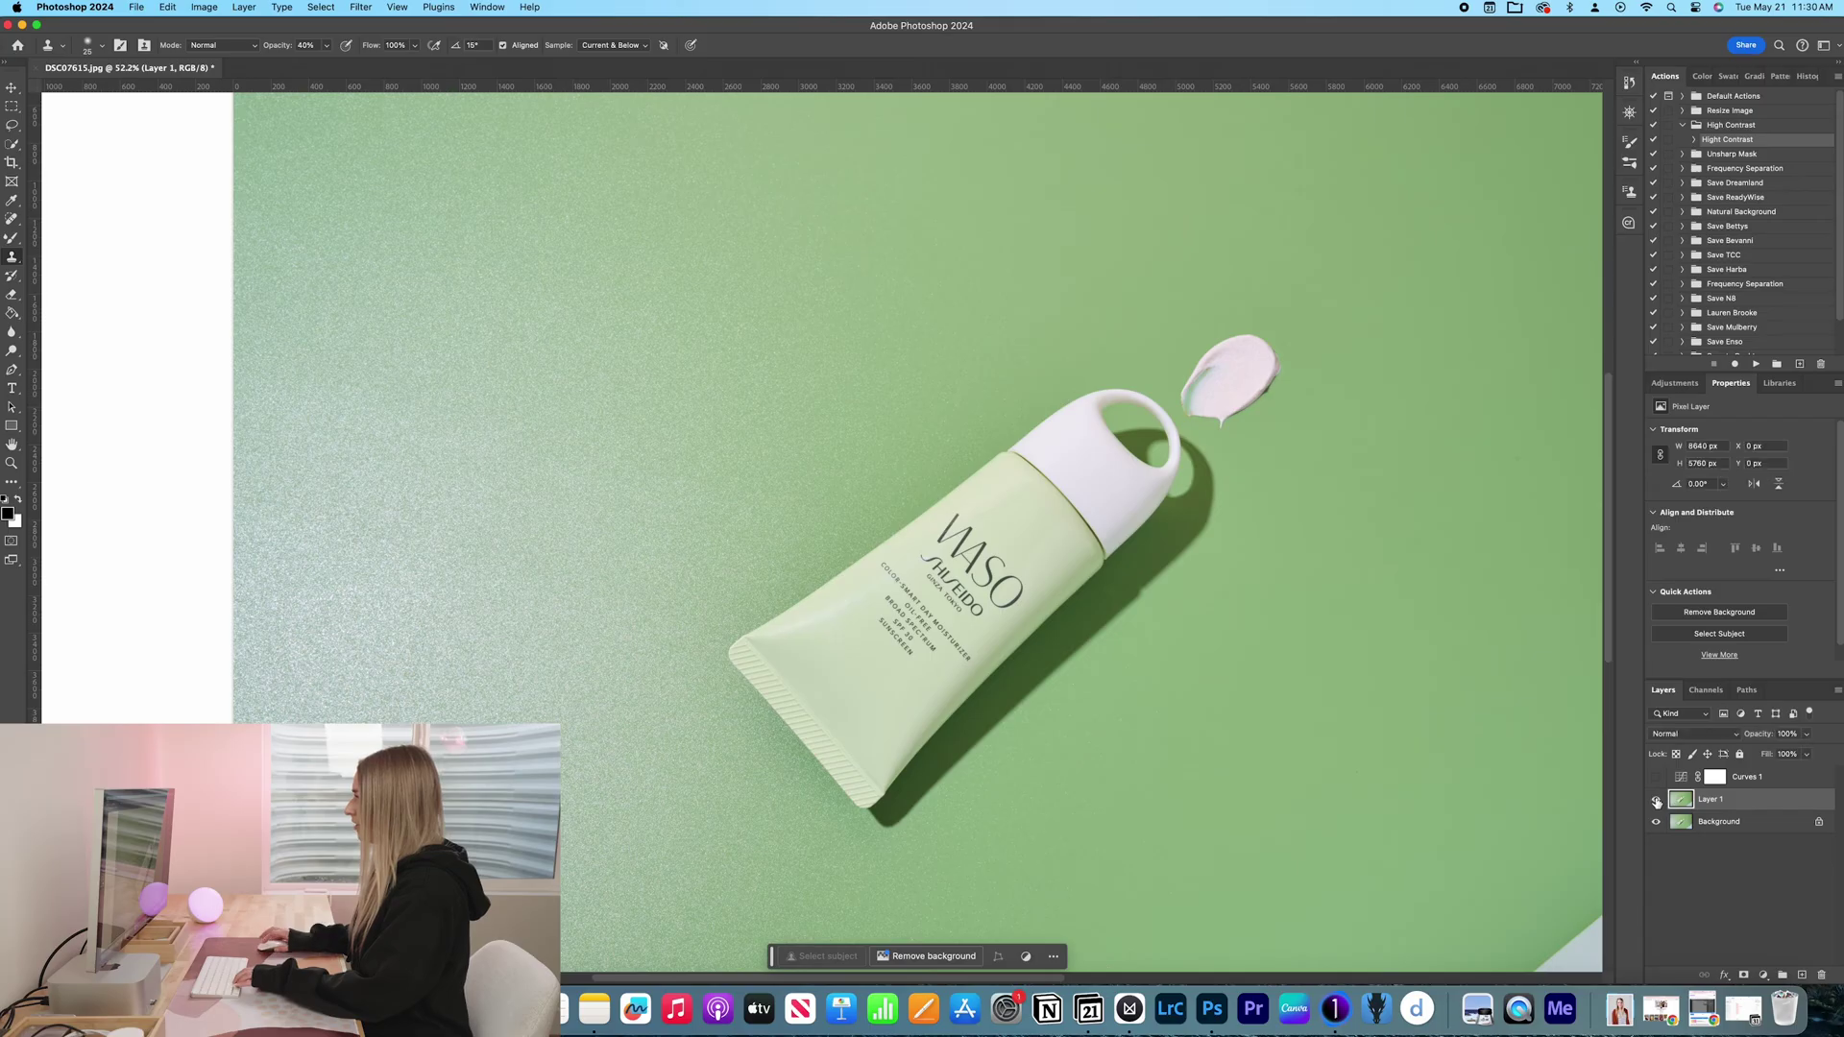
scroll(842, 678, up, 5)
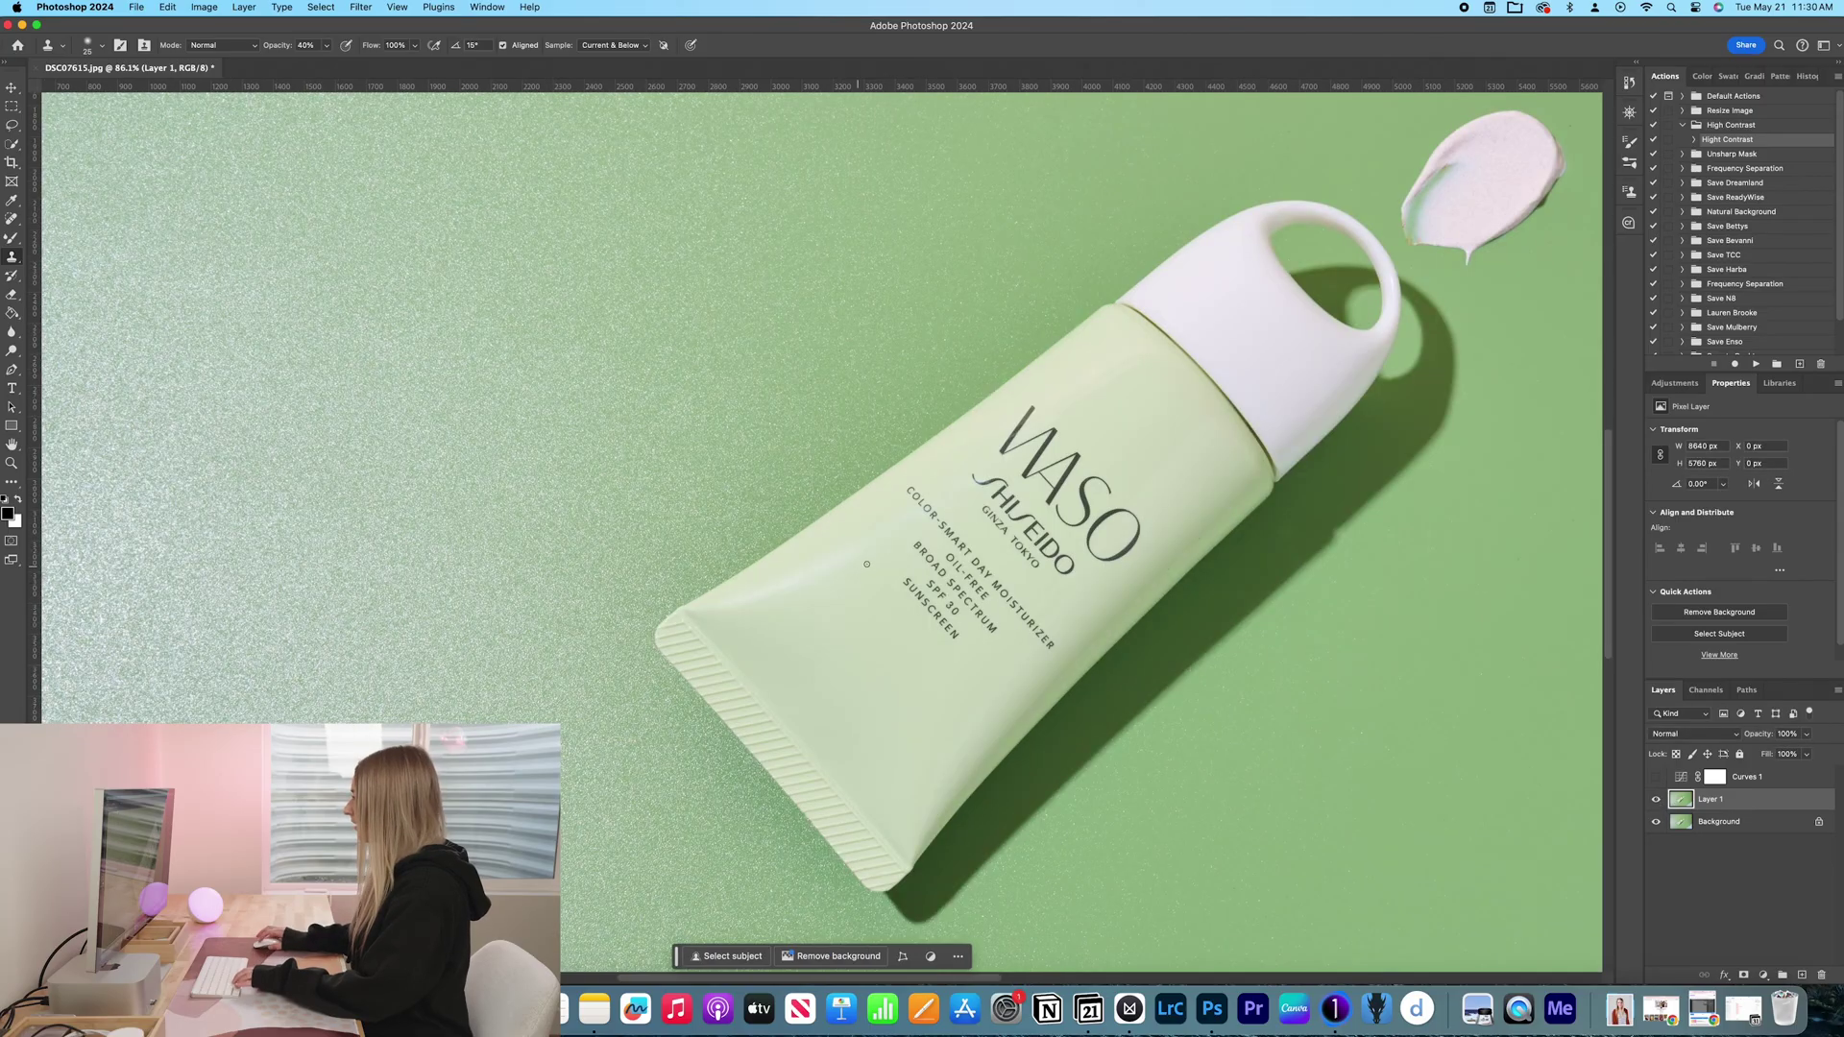
click(1658, 801)
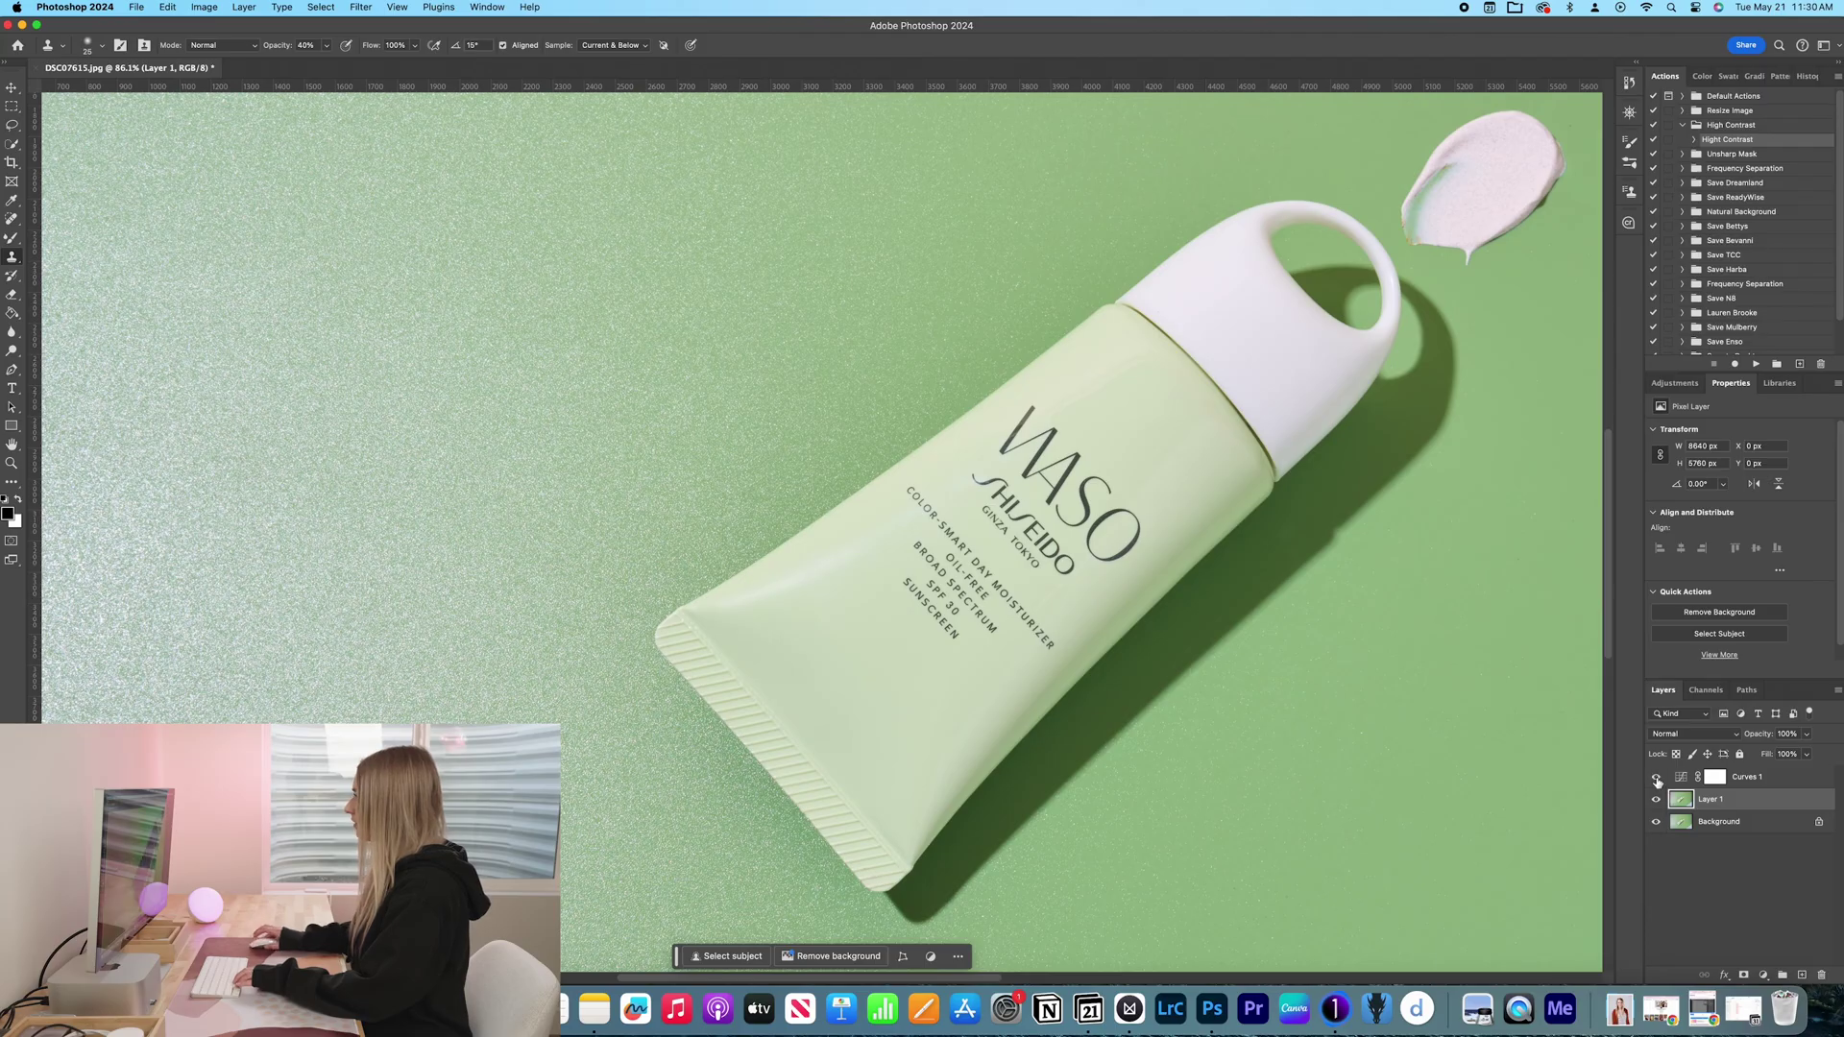
click(1655, 776)
scroll(1132, 368, up, 5)
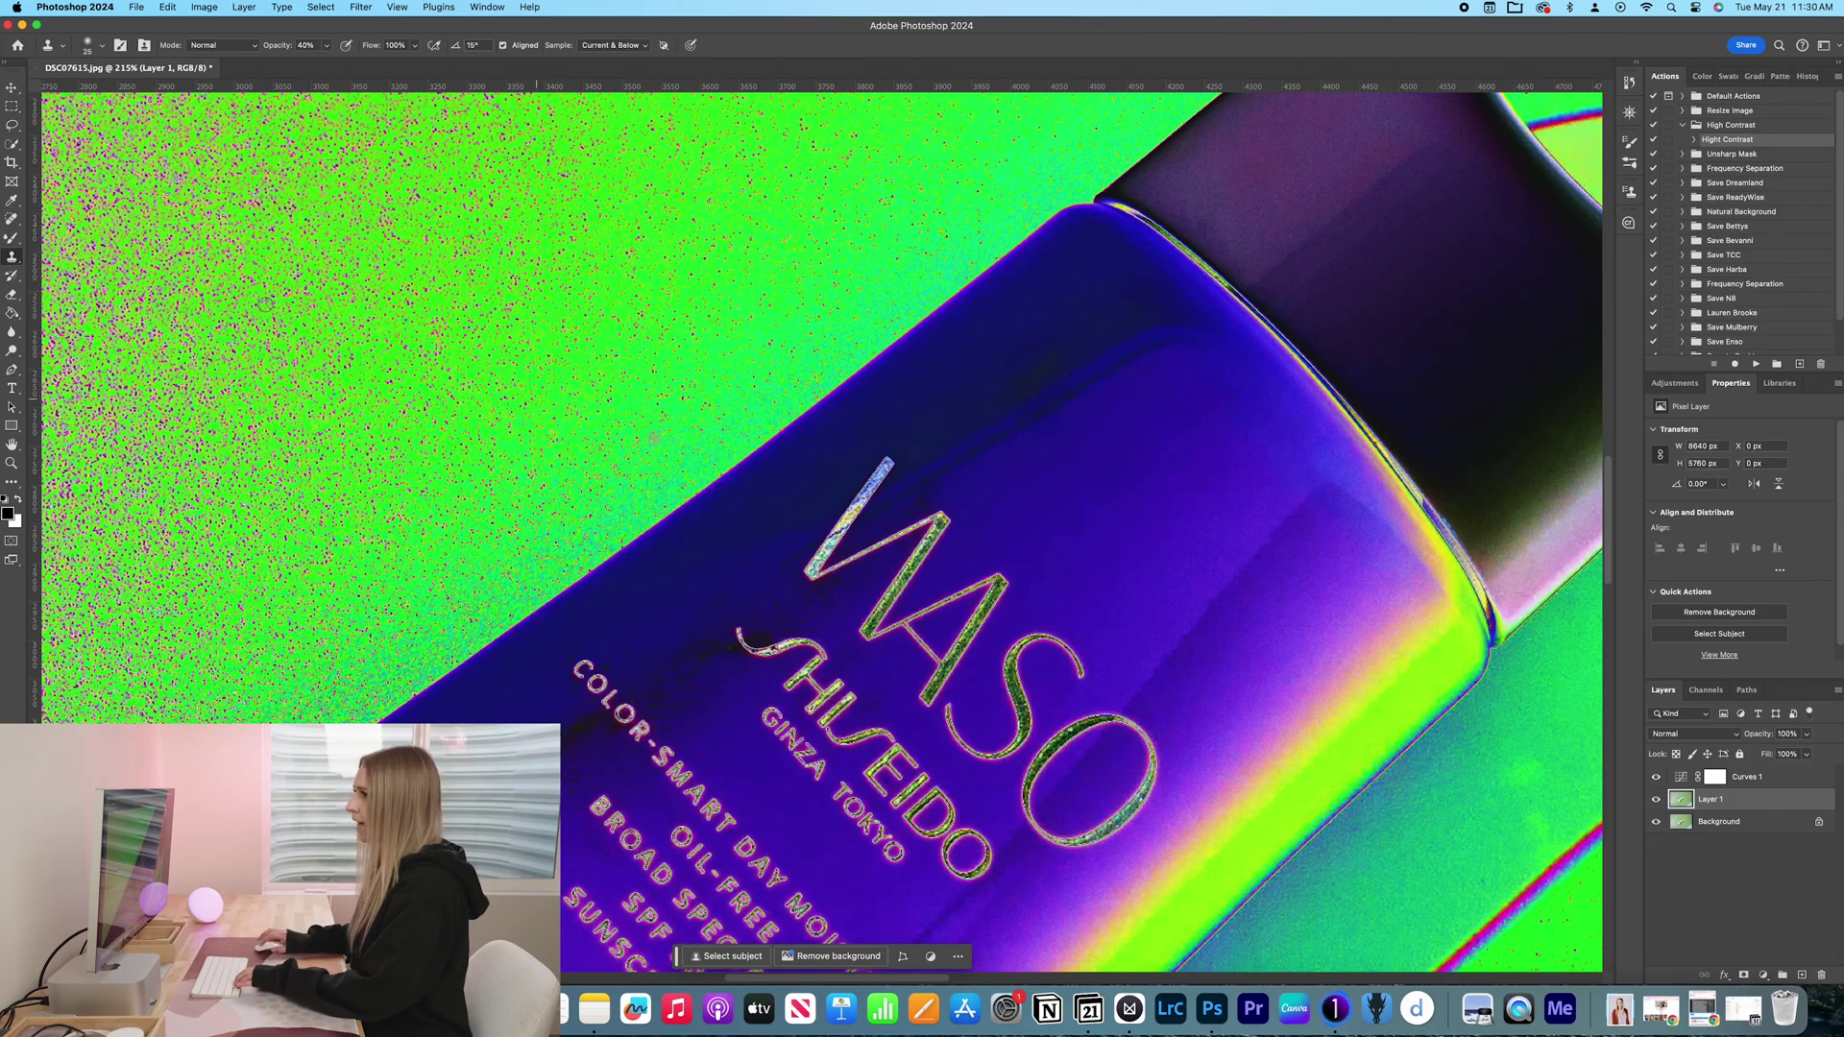
right_click(10, 235)
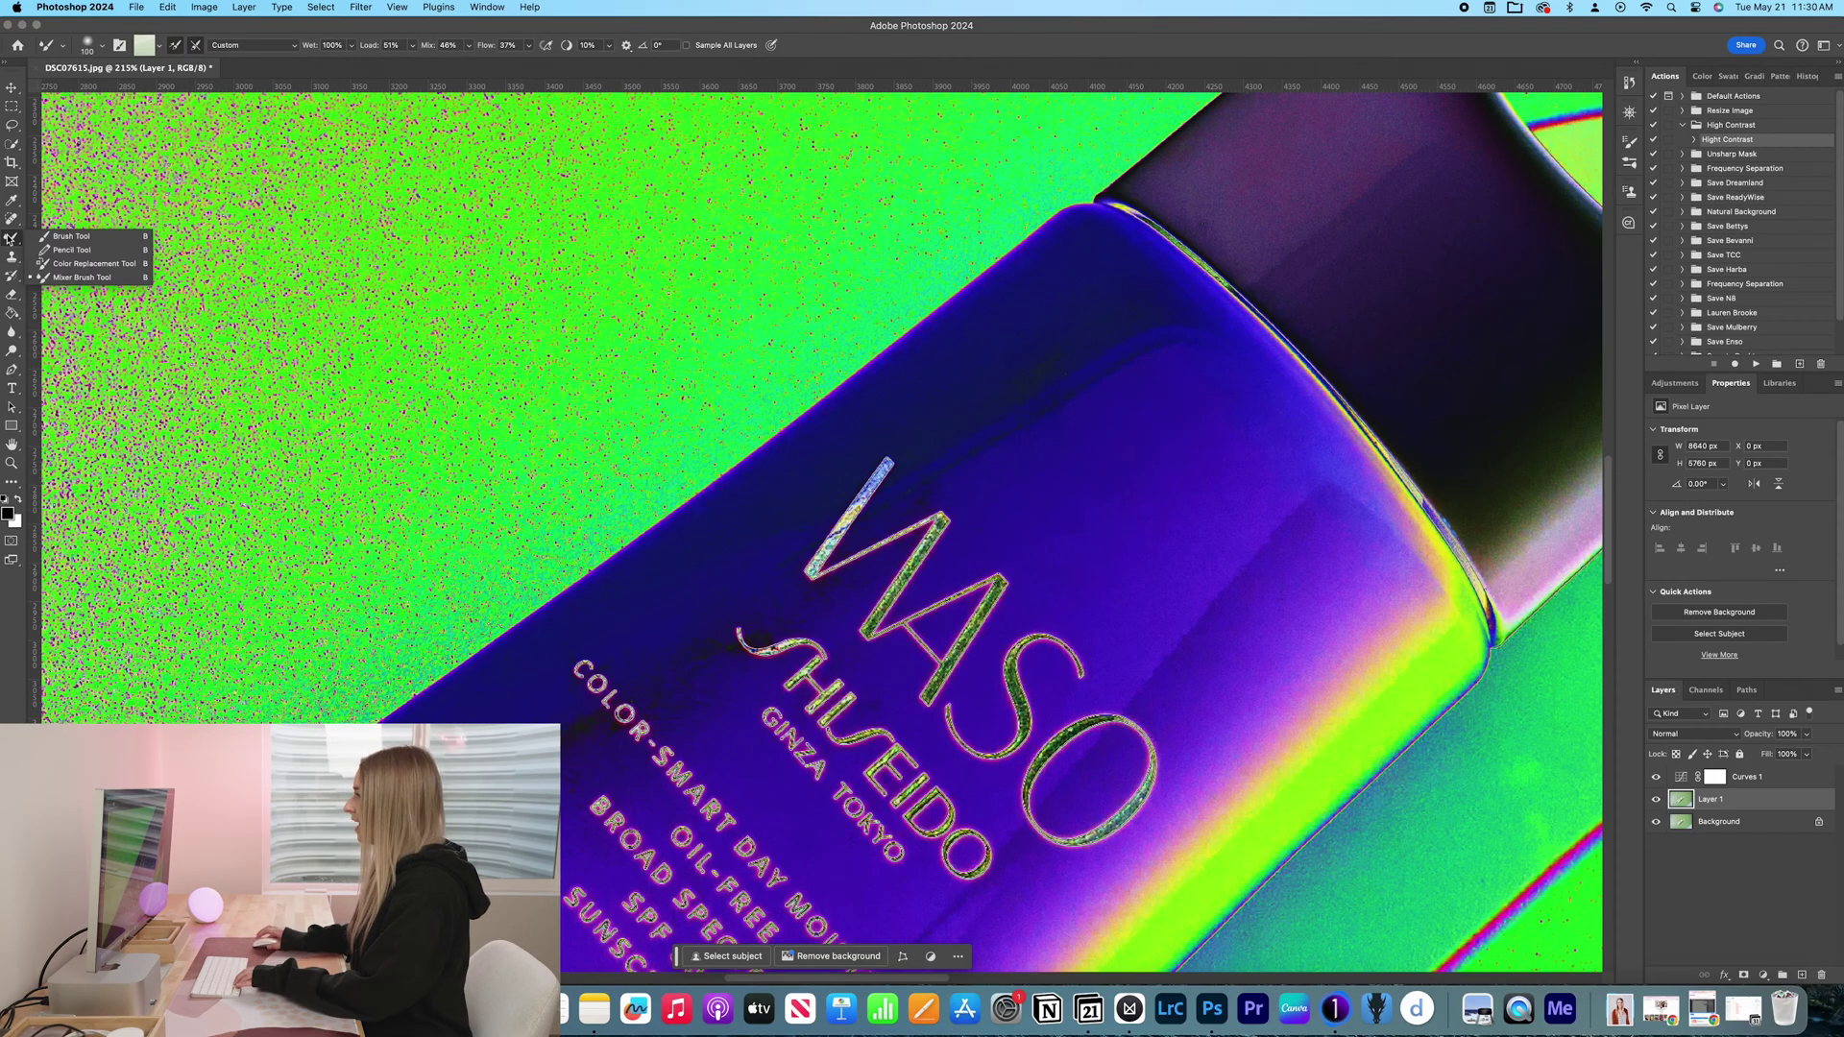
click(87, 278)
key(bracketright)
key(bracketright)
key(bracketright)
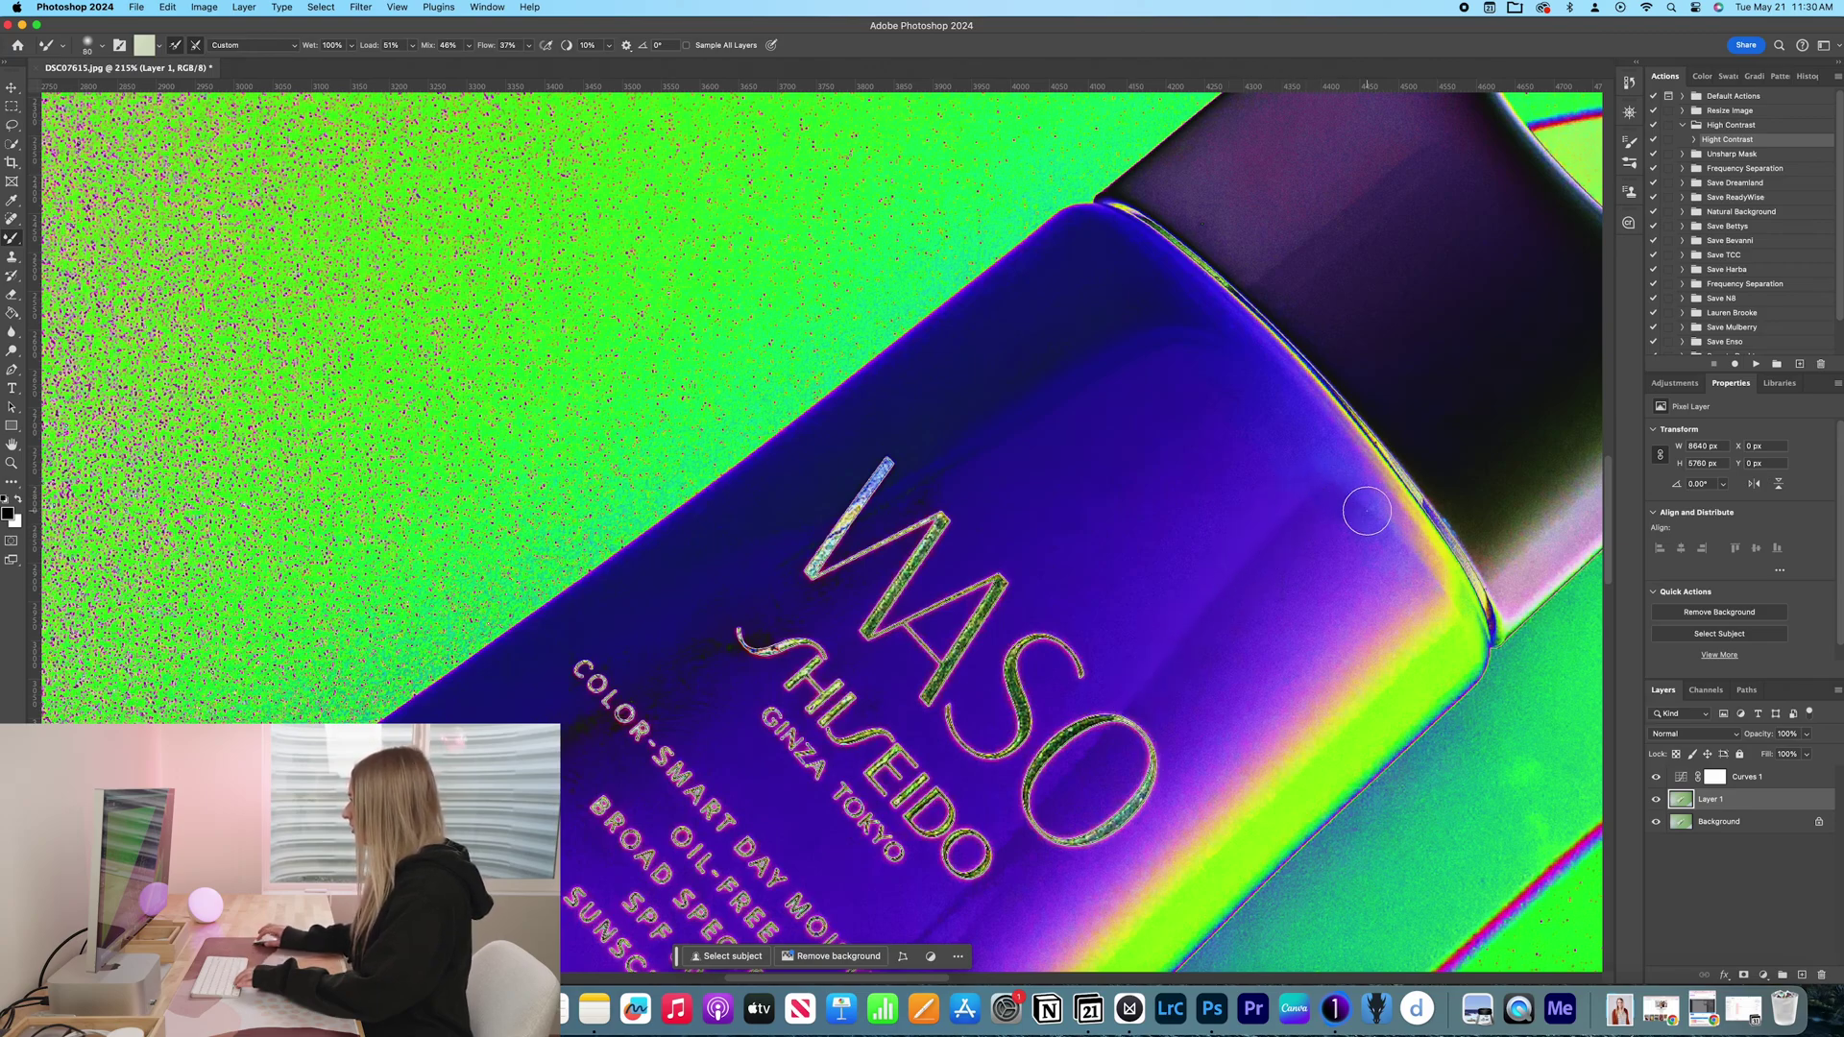
drag(1364, 524, 1325, 489)
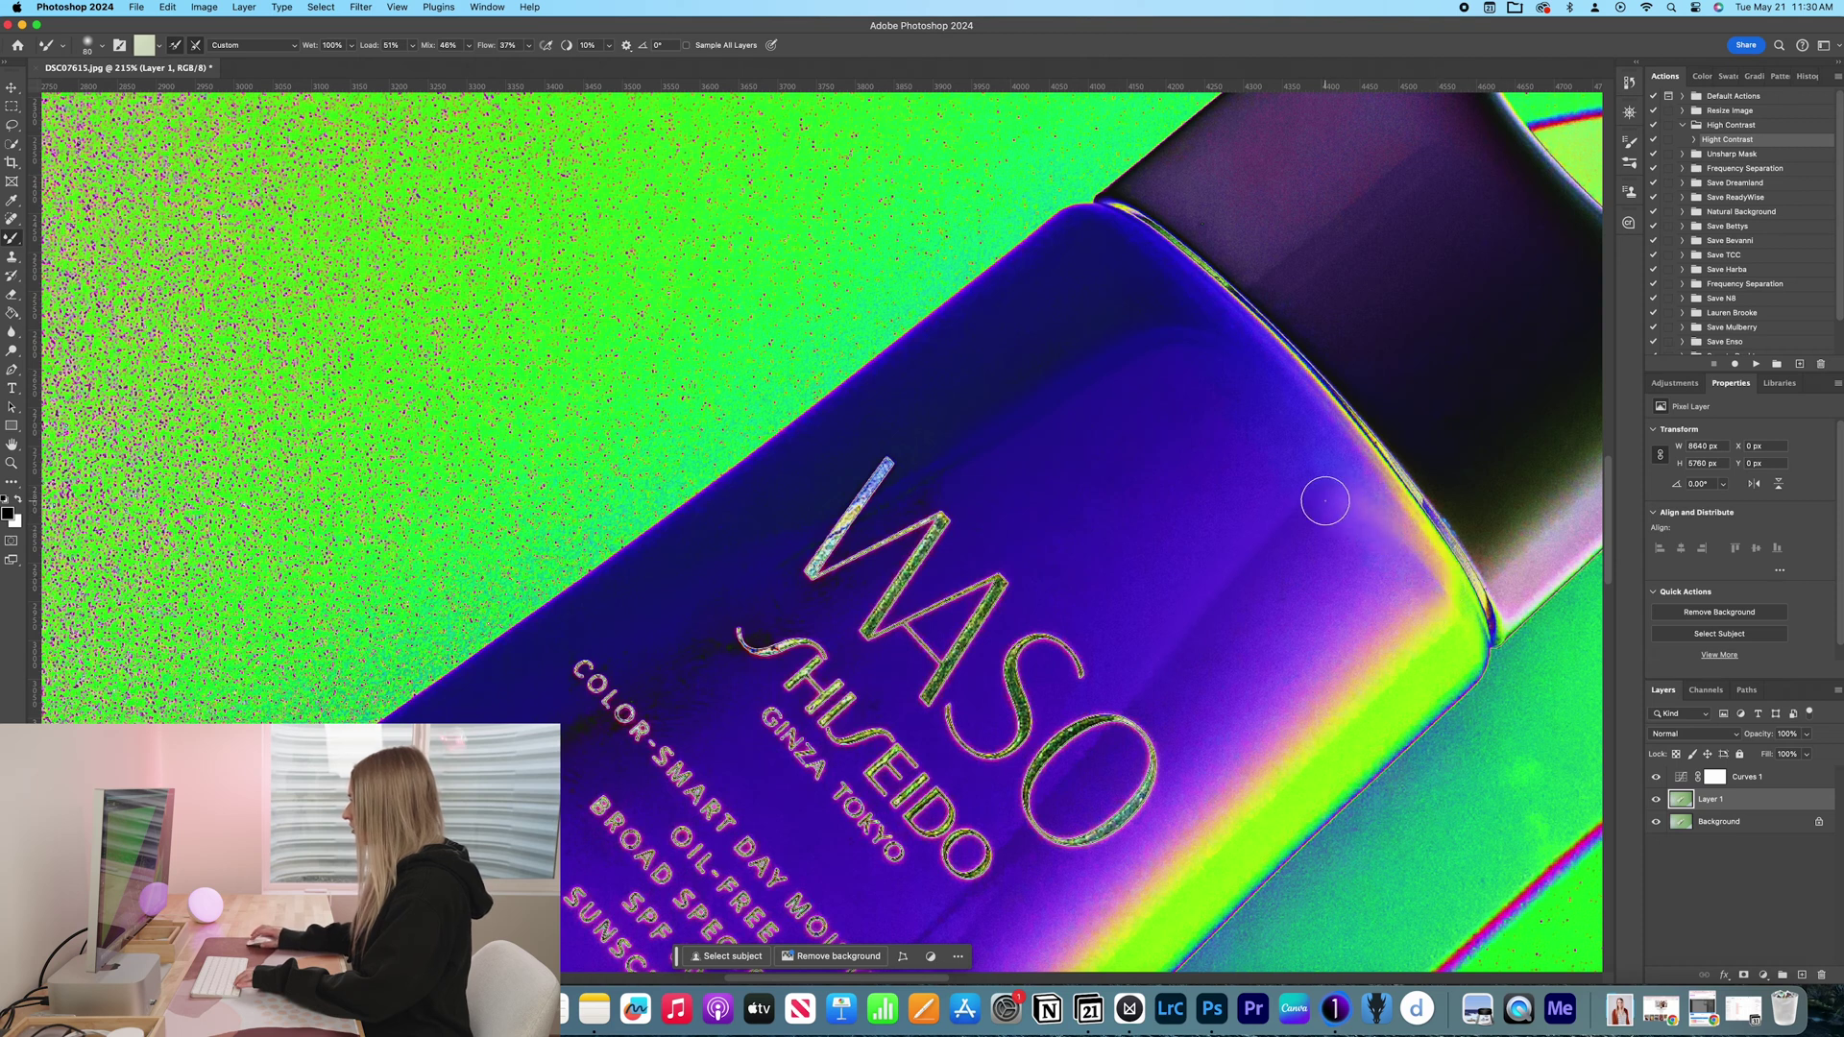
key(super+z)
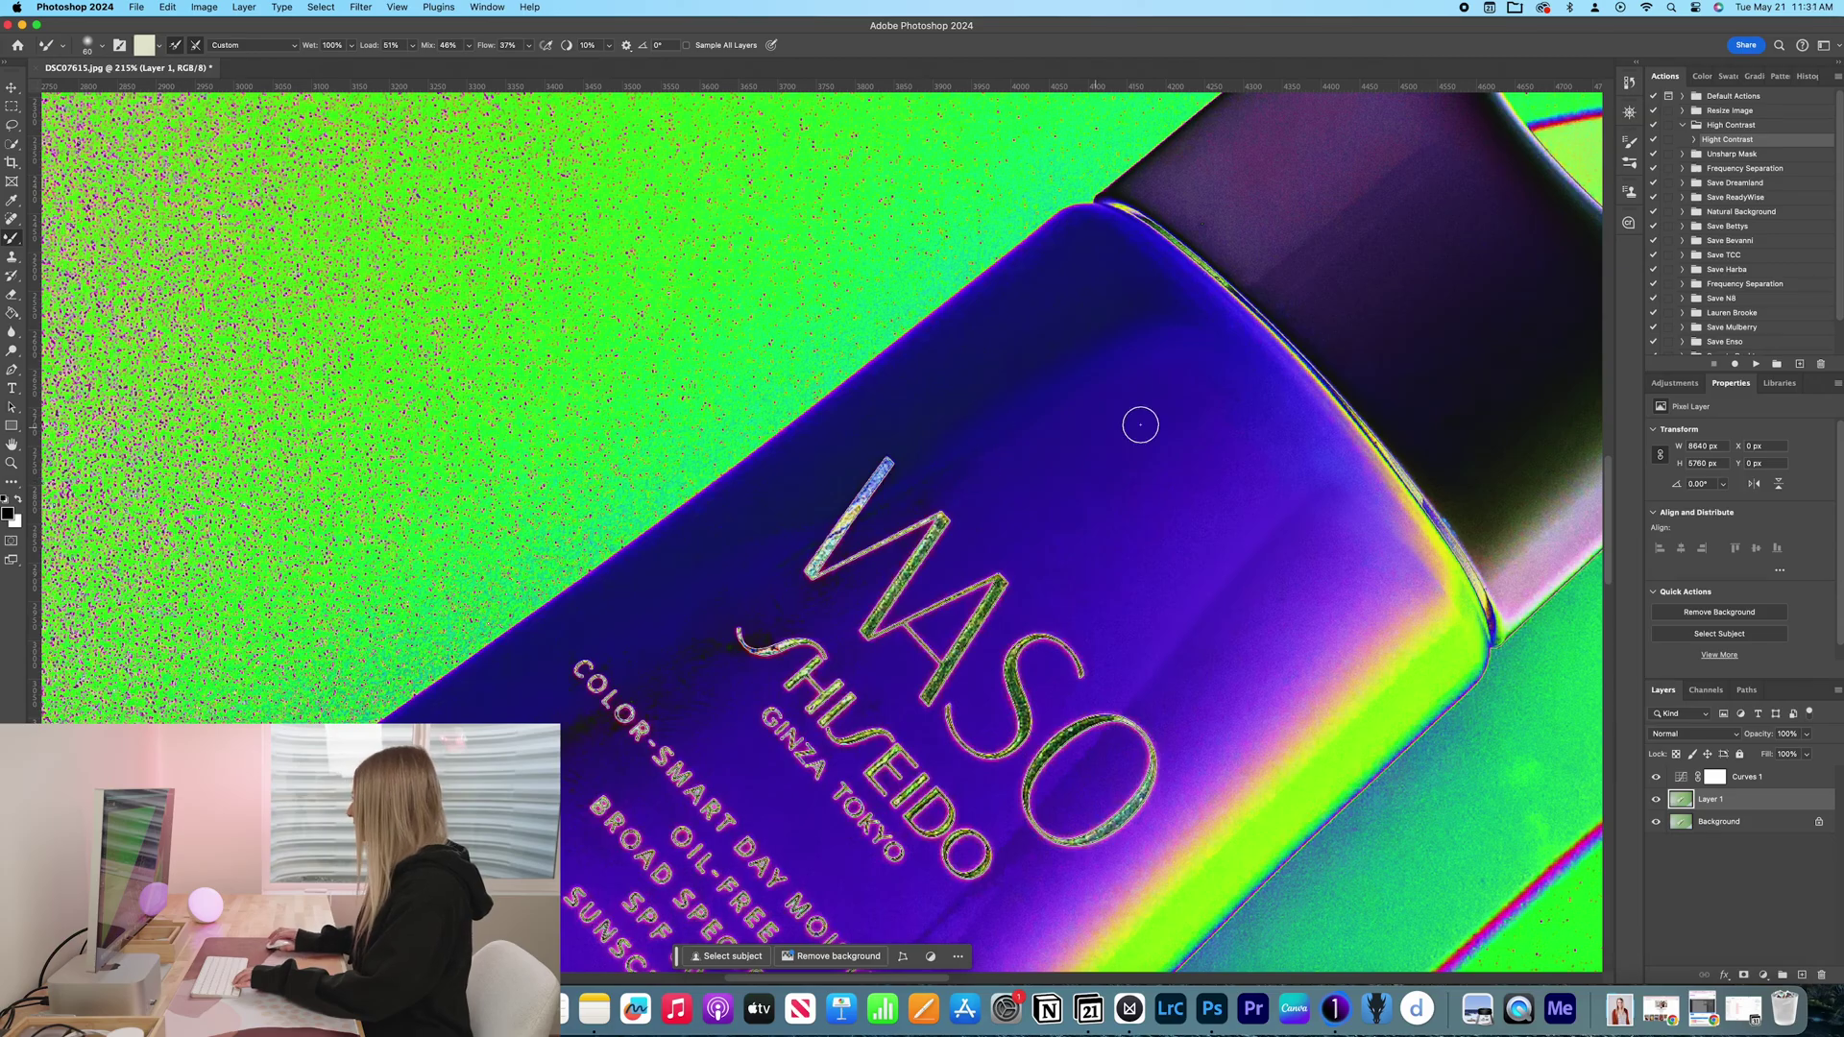
Step: Hide the Curves 1 check layer and toggle Layer 1 to compare against the original
click(1655, 798)
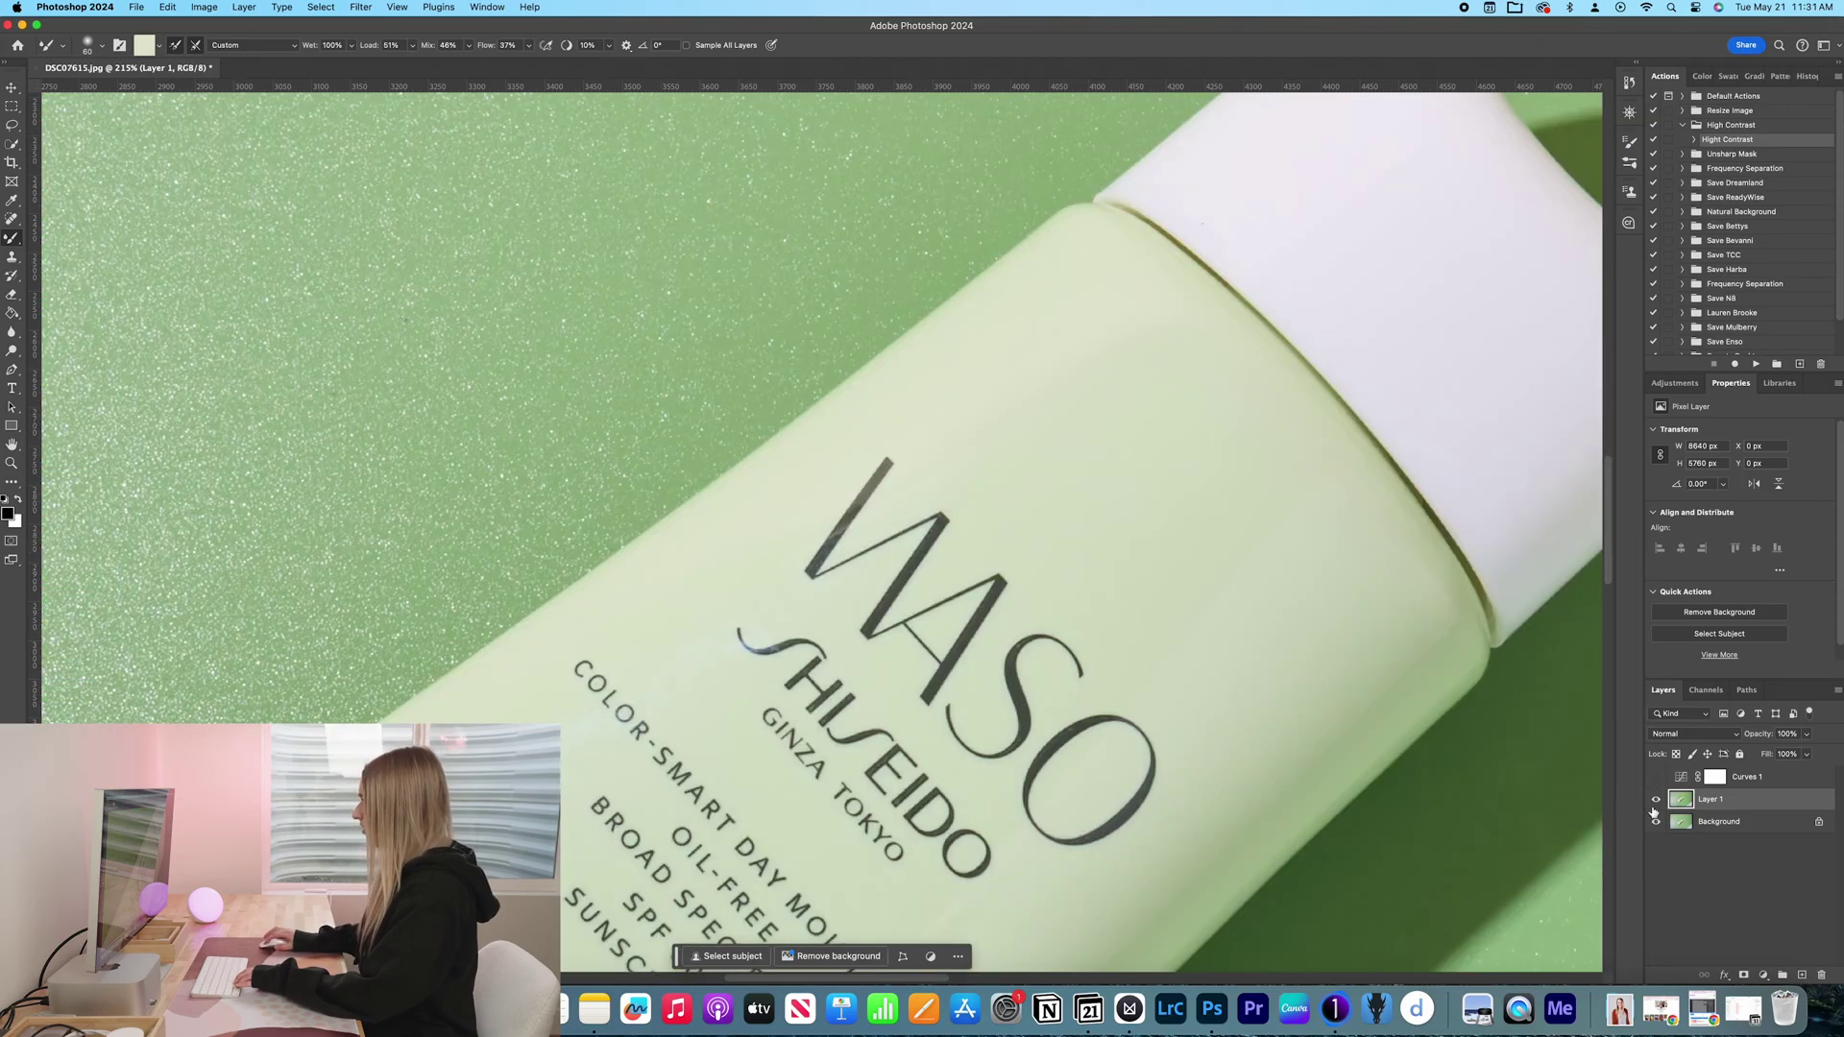
click(1656, 801)
click(1656, 801)
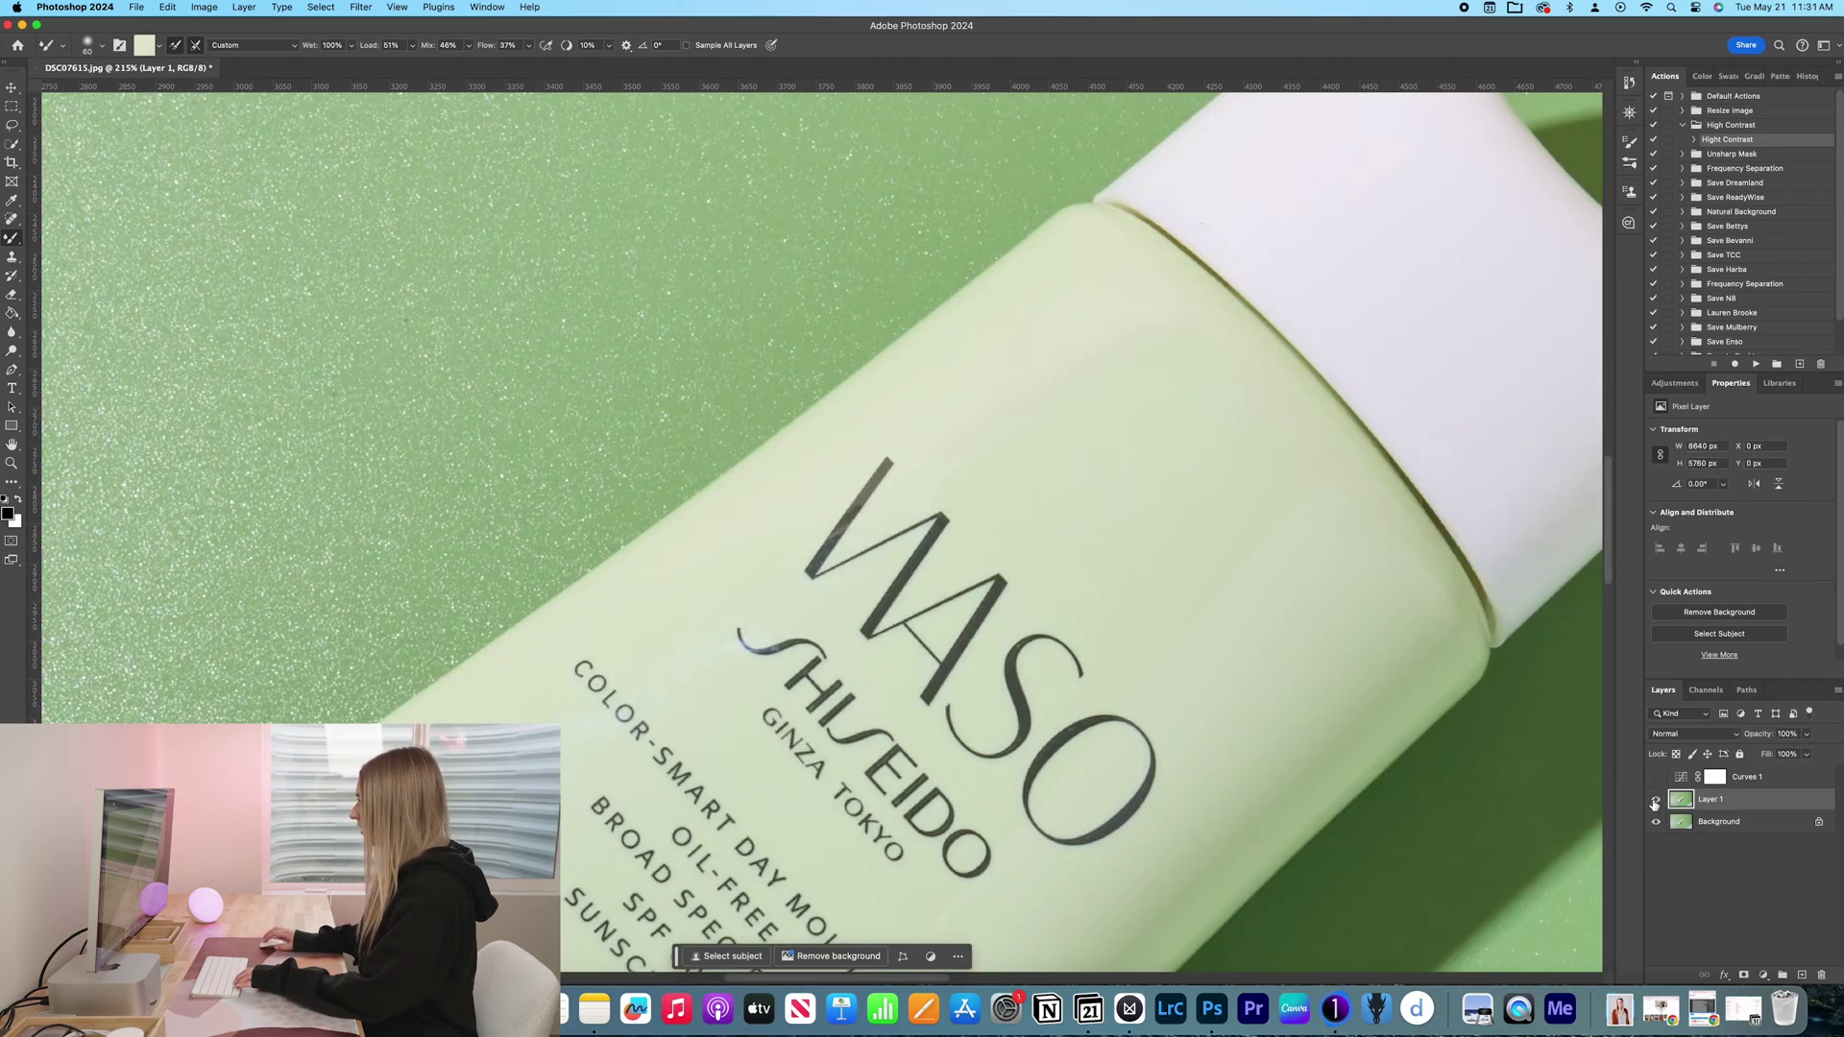
click(1656, 801)
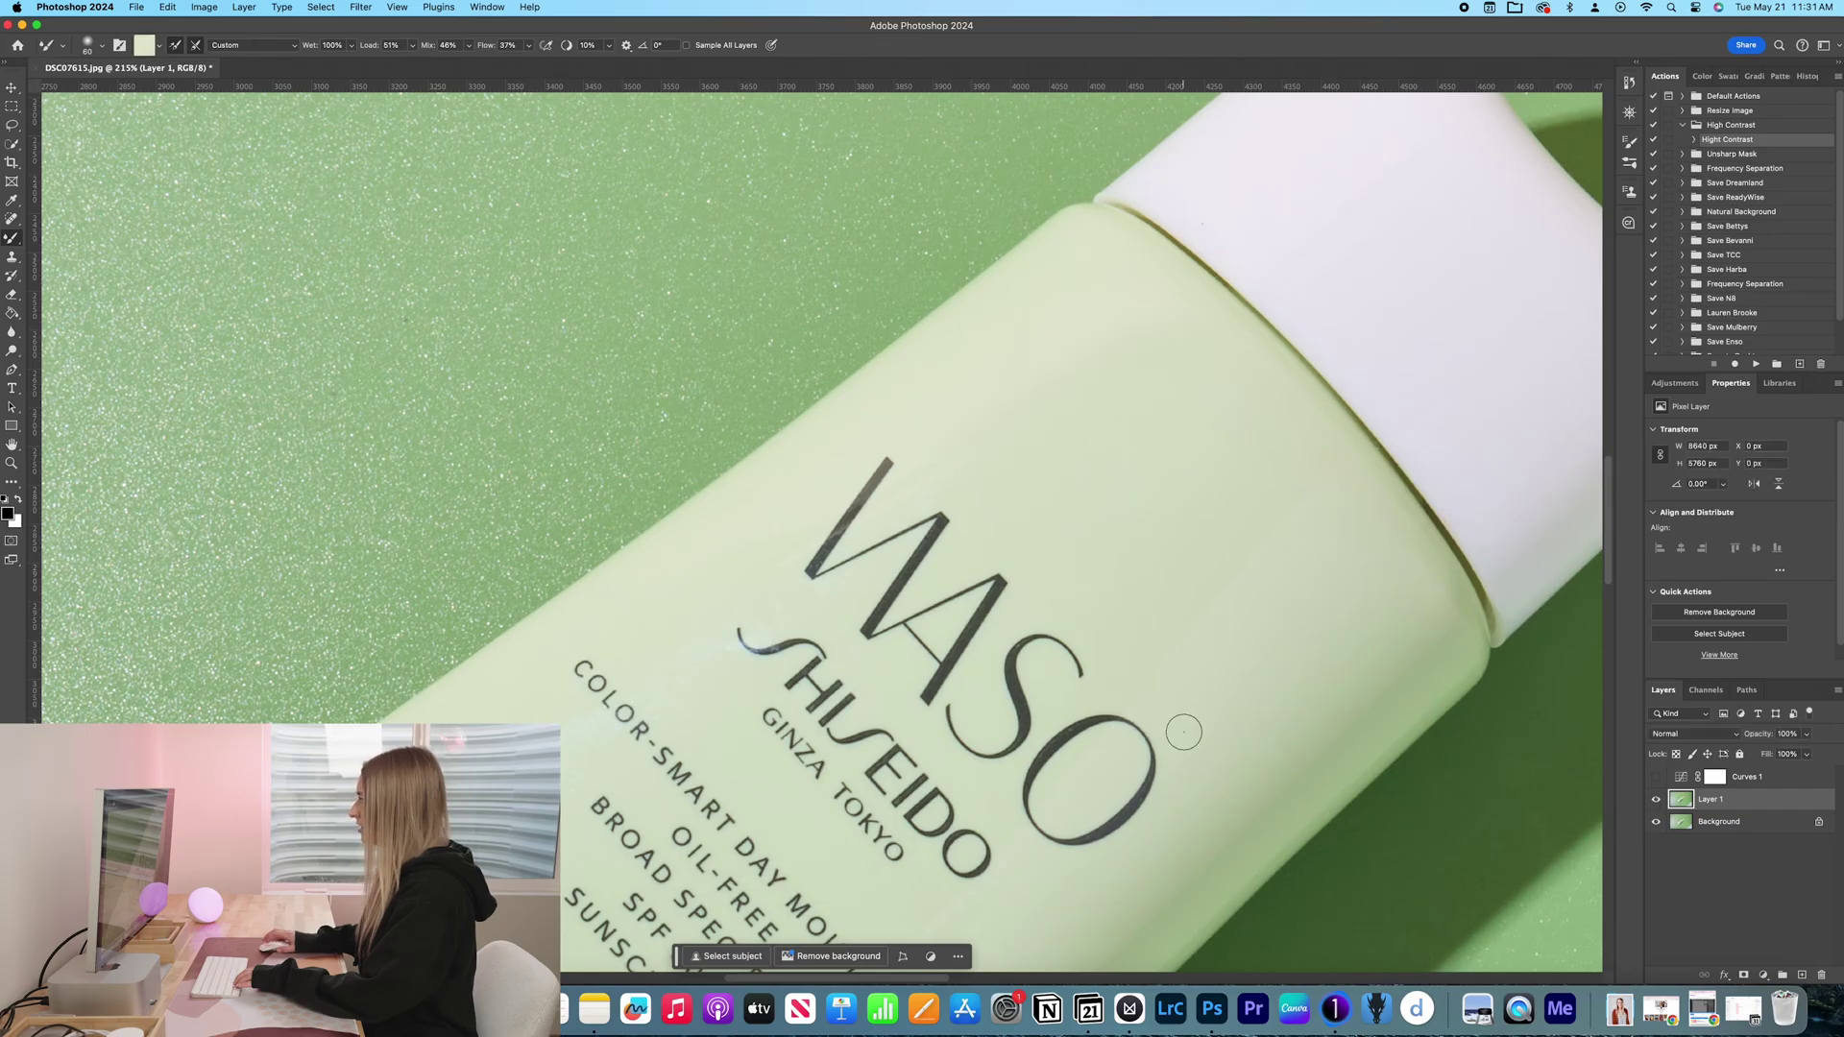
scroll(1179, 732, down, 2)
scroll(1178, 733, down, 2)
scroll(1179, 732, left, 2)
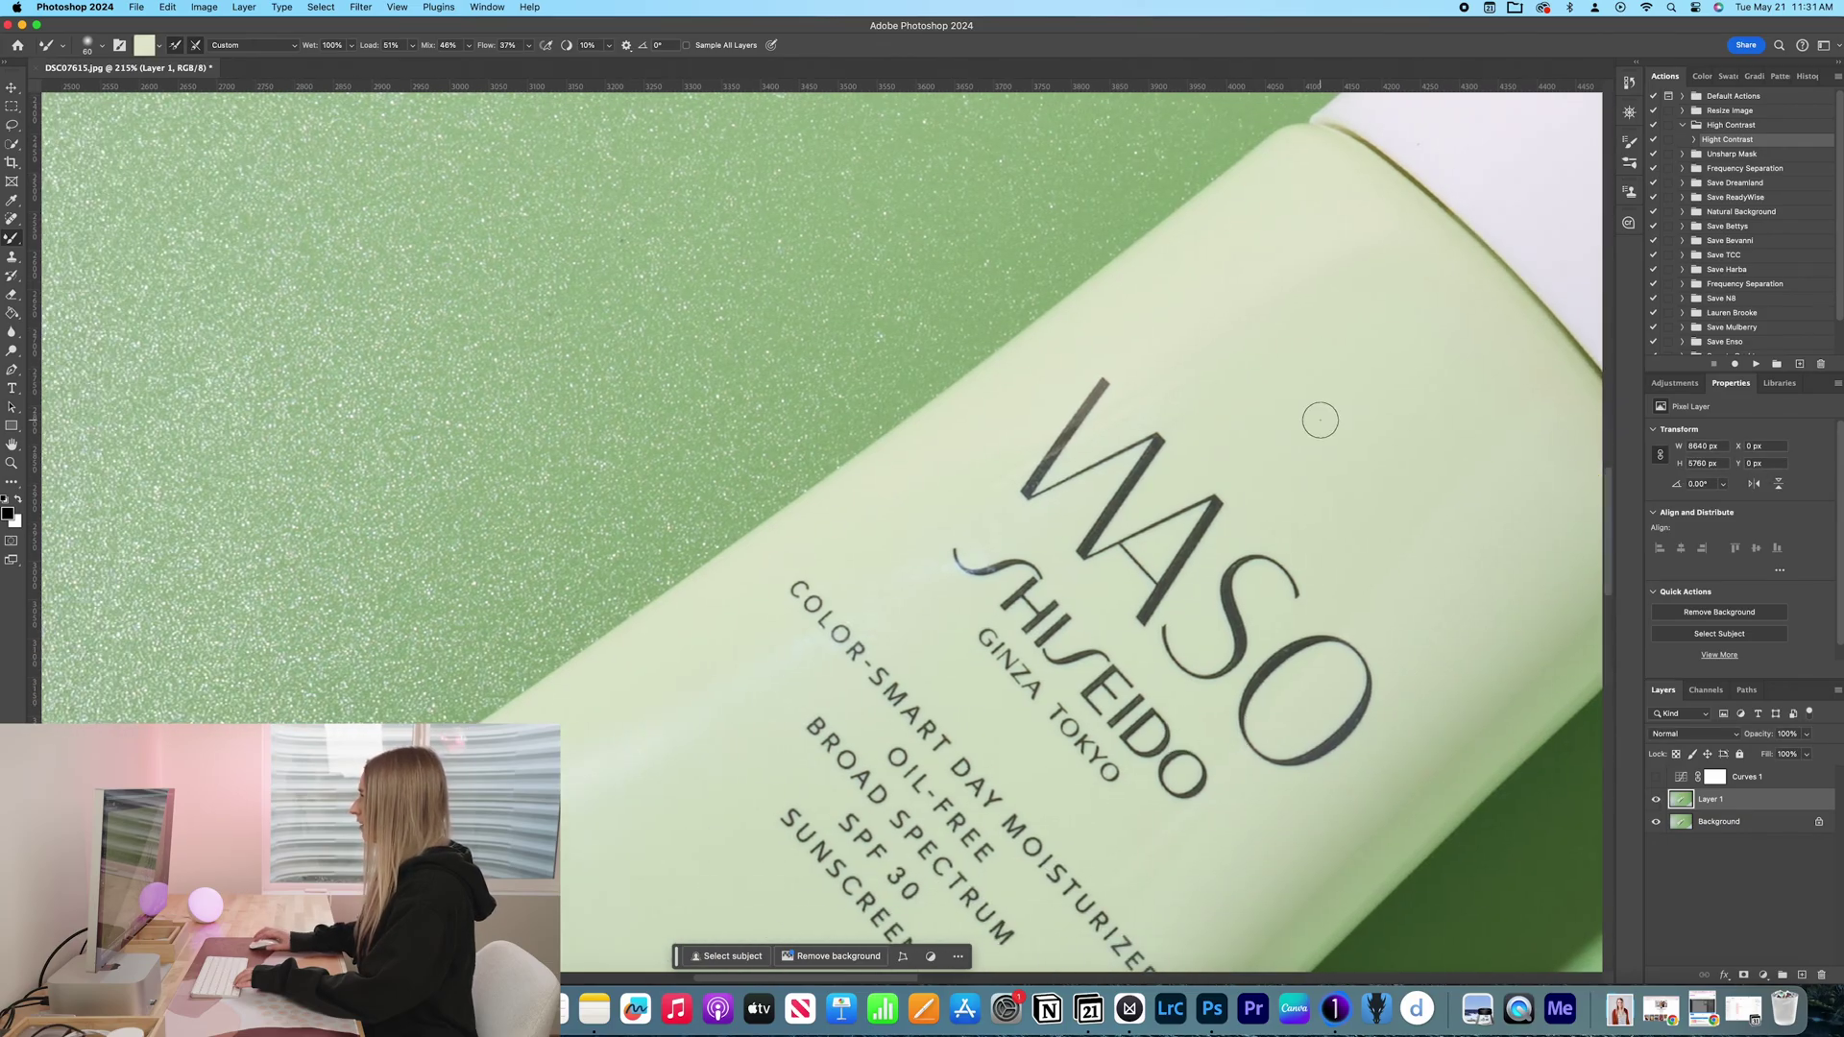
scroll(1115, 428, up, 3)
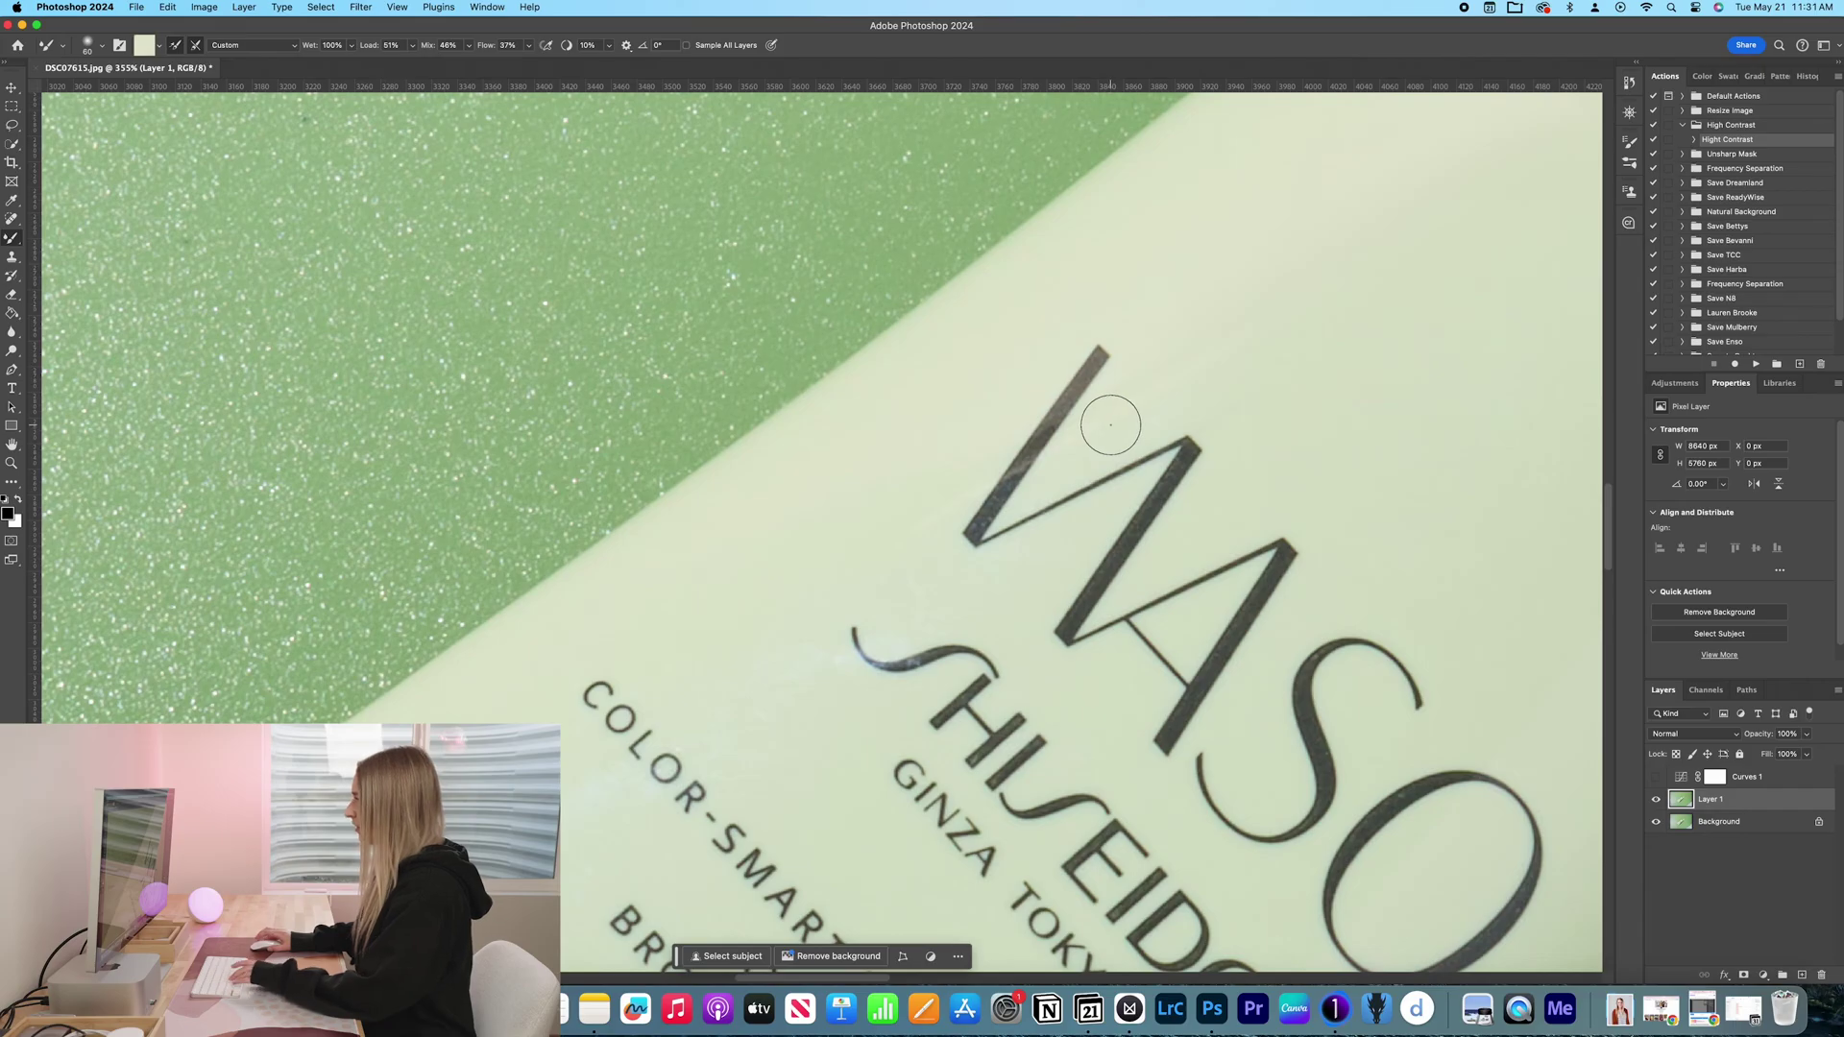
key(s)
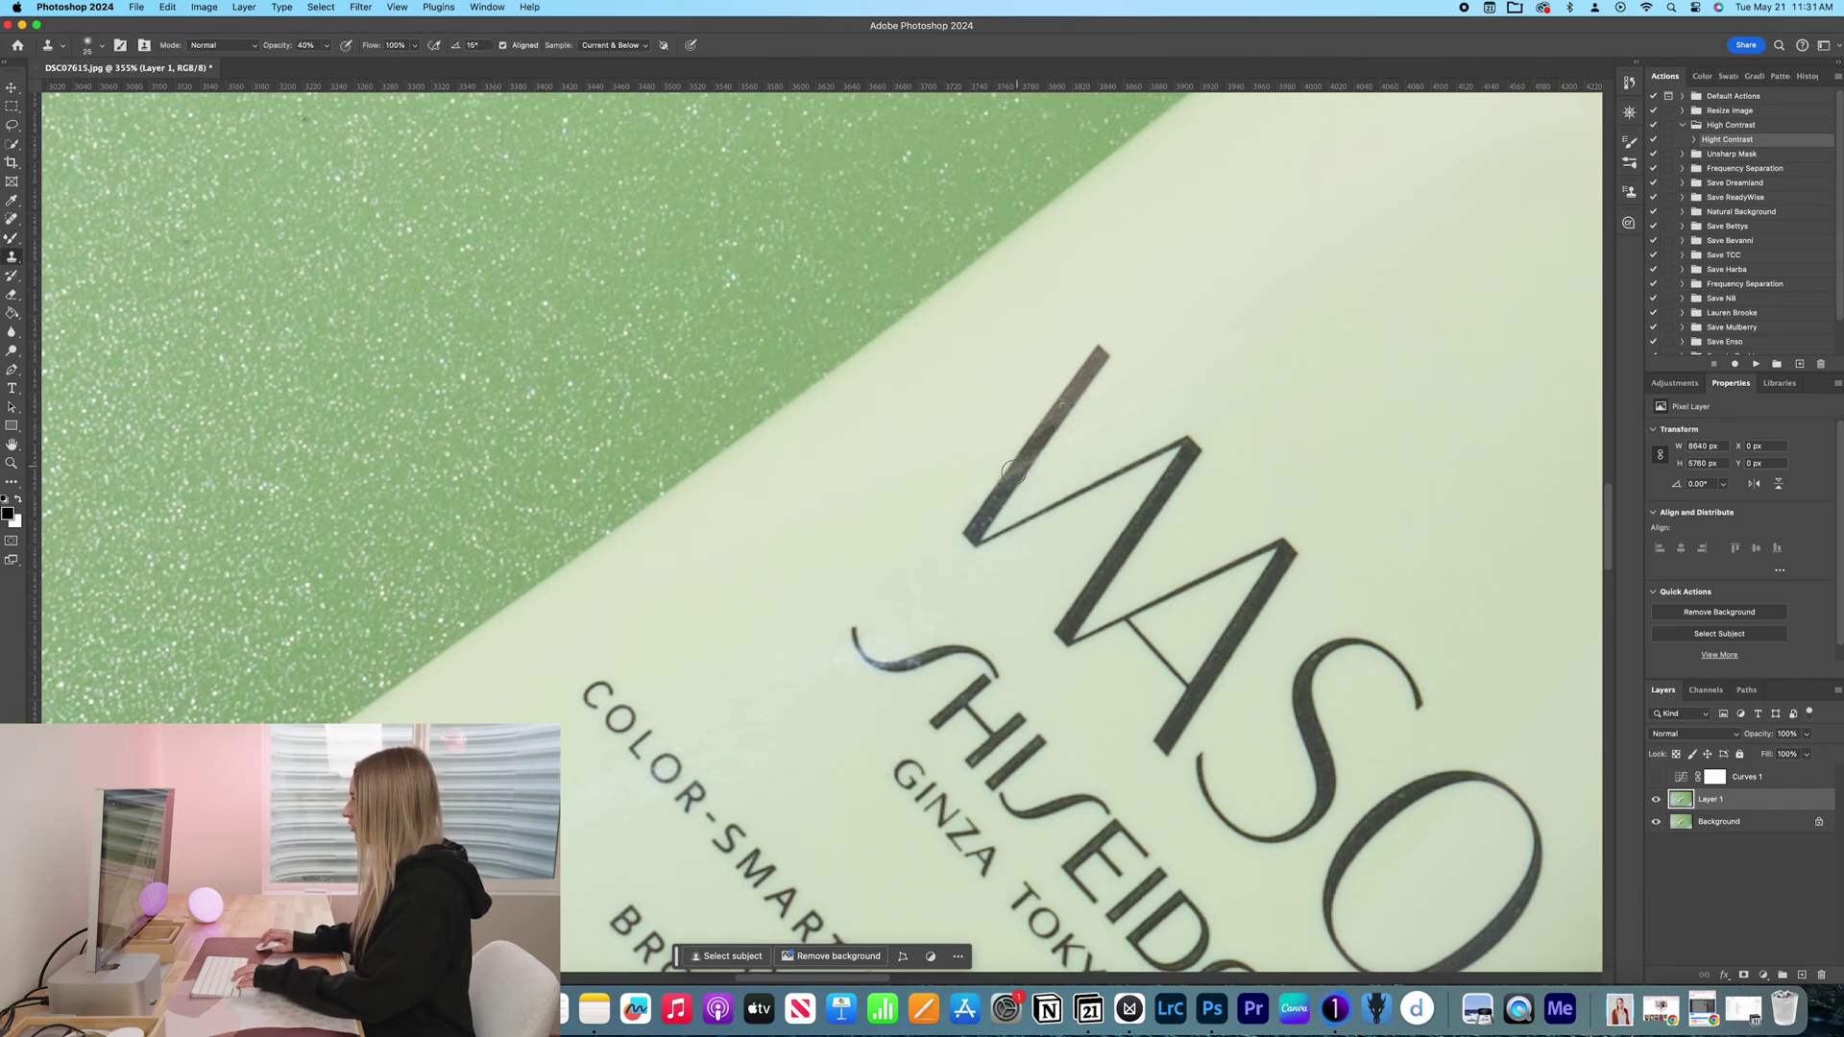
scroll(1037, 440, up, 3)
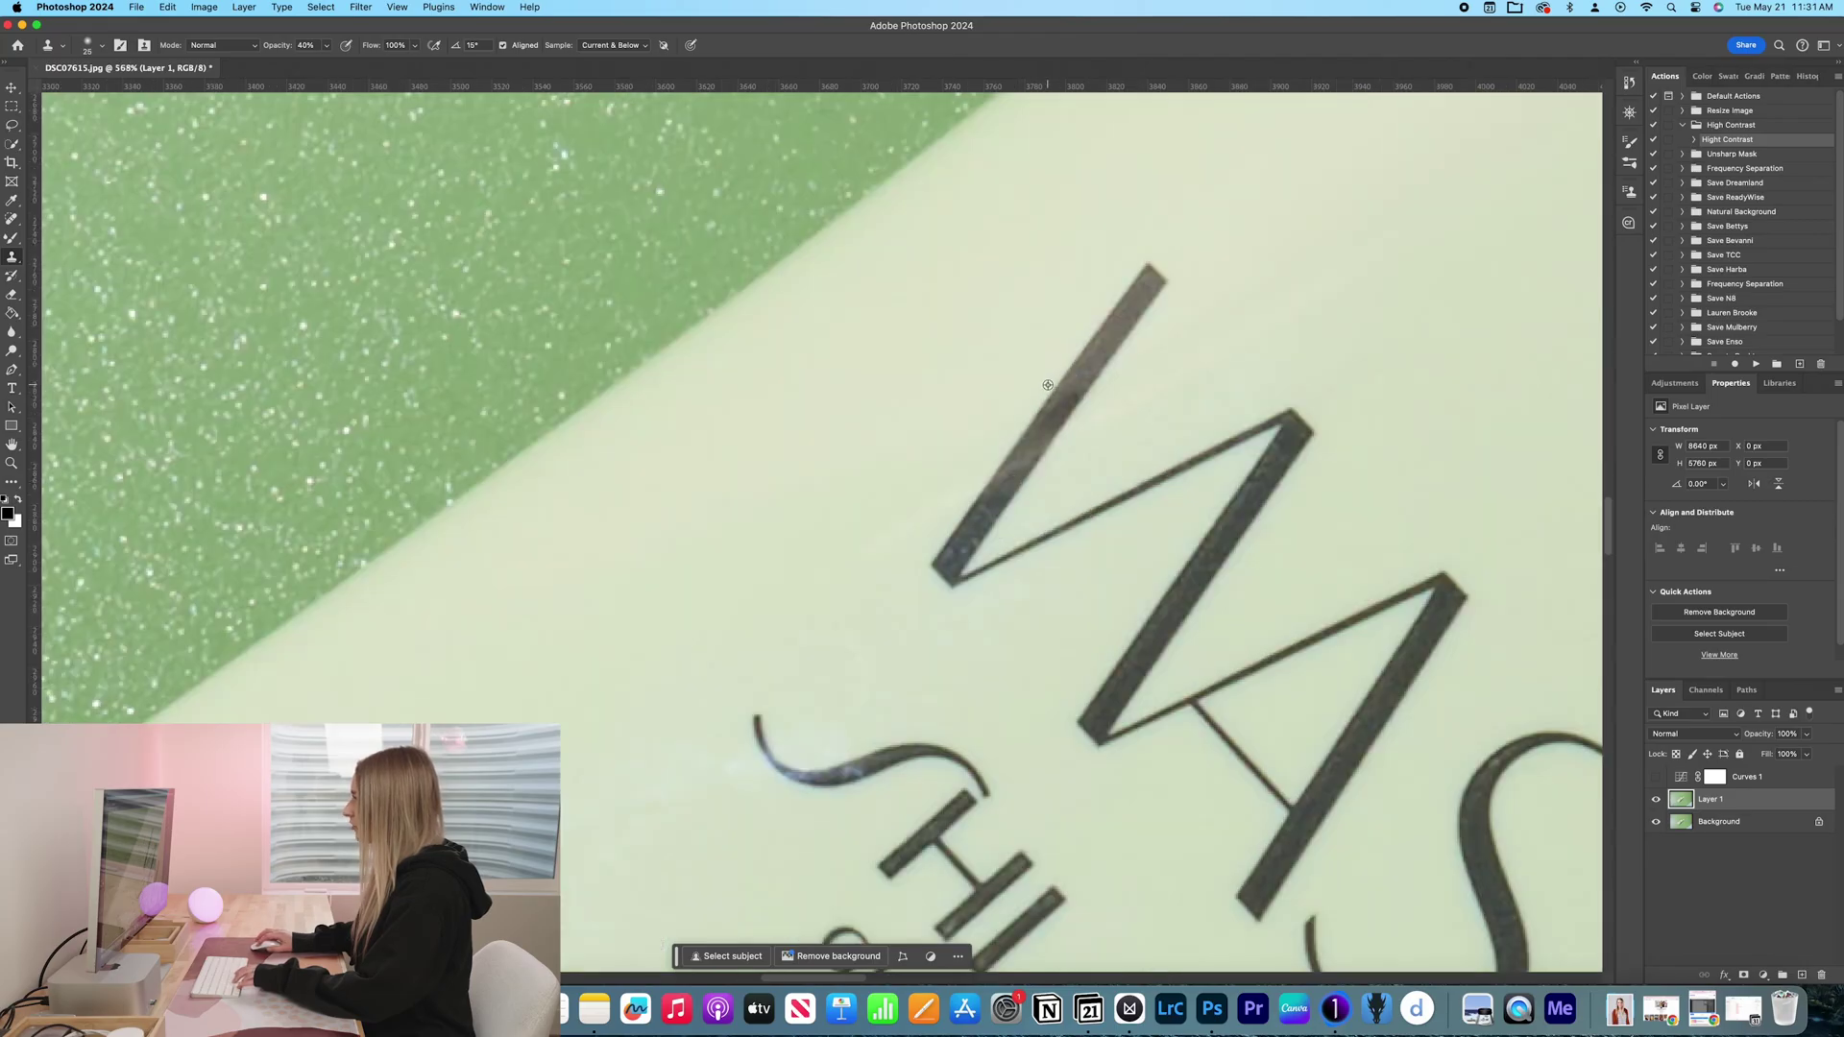
Step: Sample clean texture and clone along the W stroke to remove its blemish
alt+click(1053, 390)
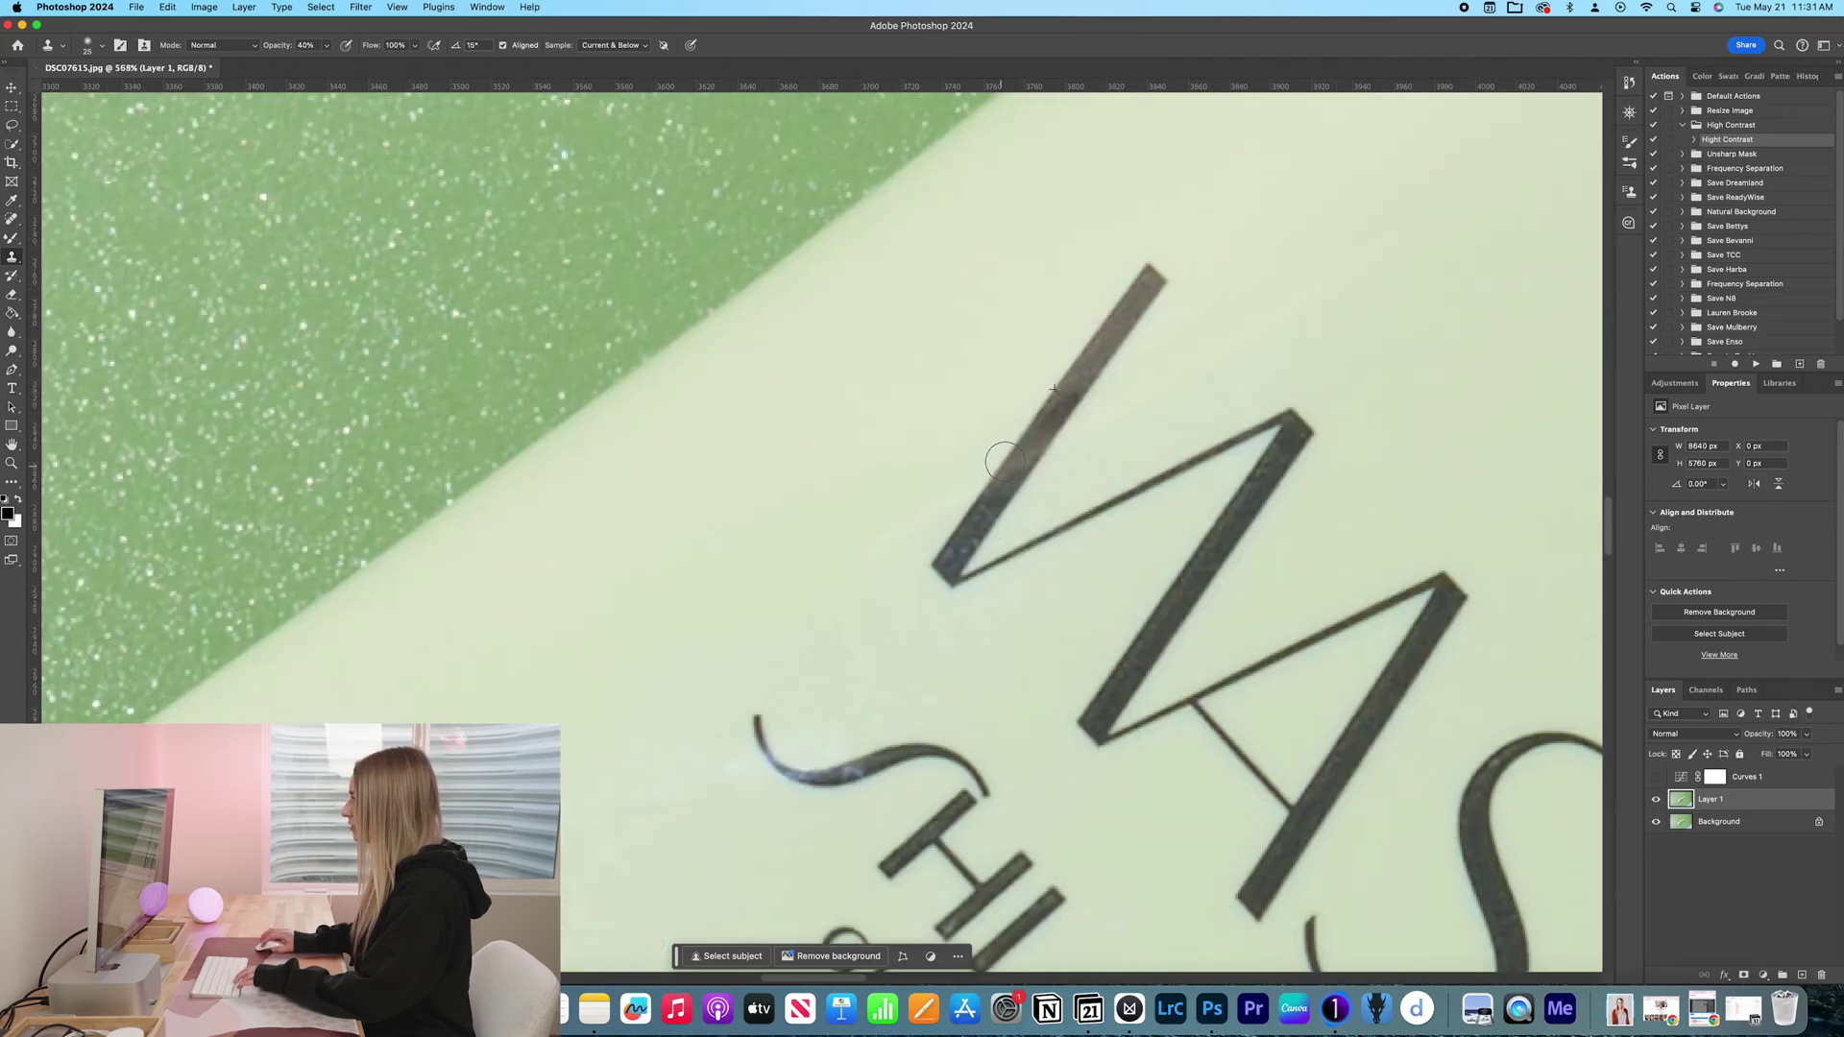
drag(1000, 458, 1078, 399)
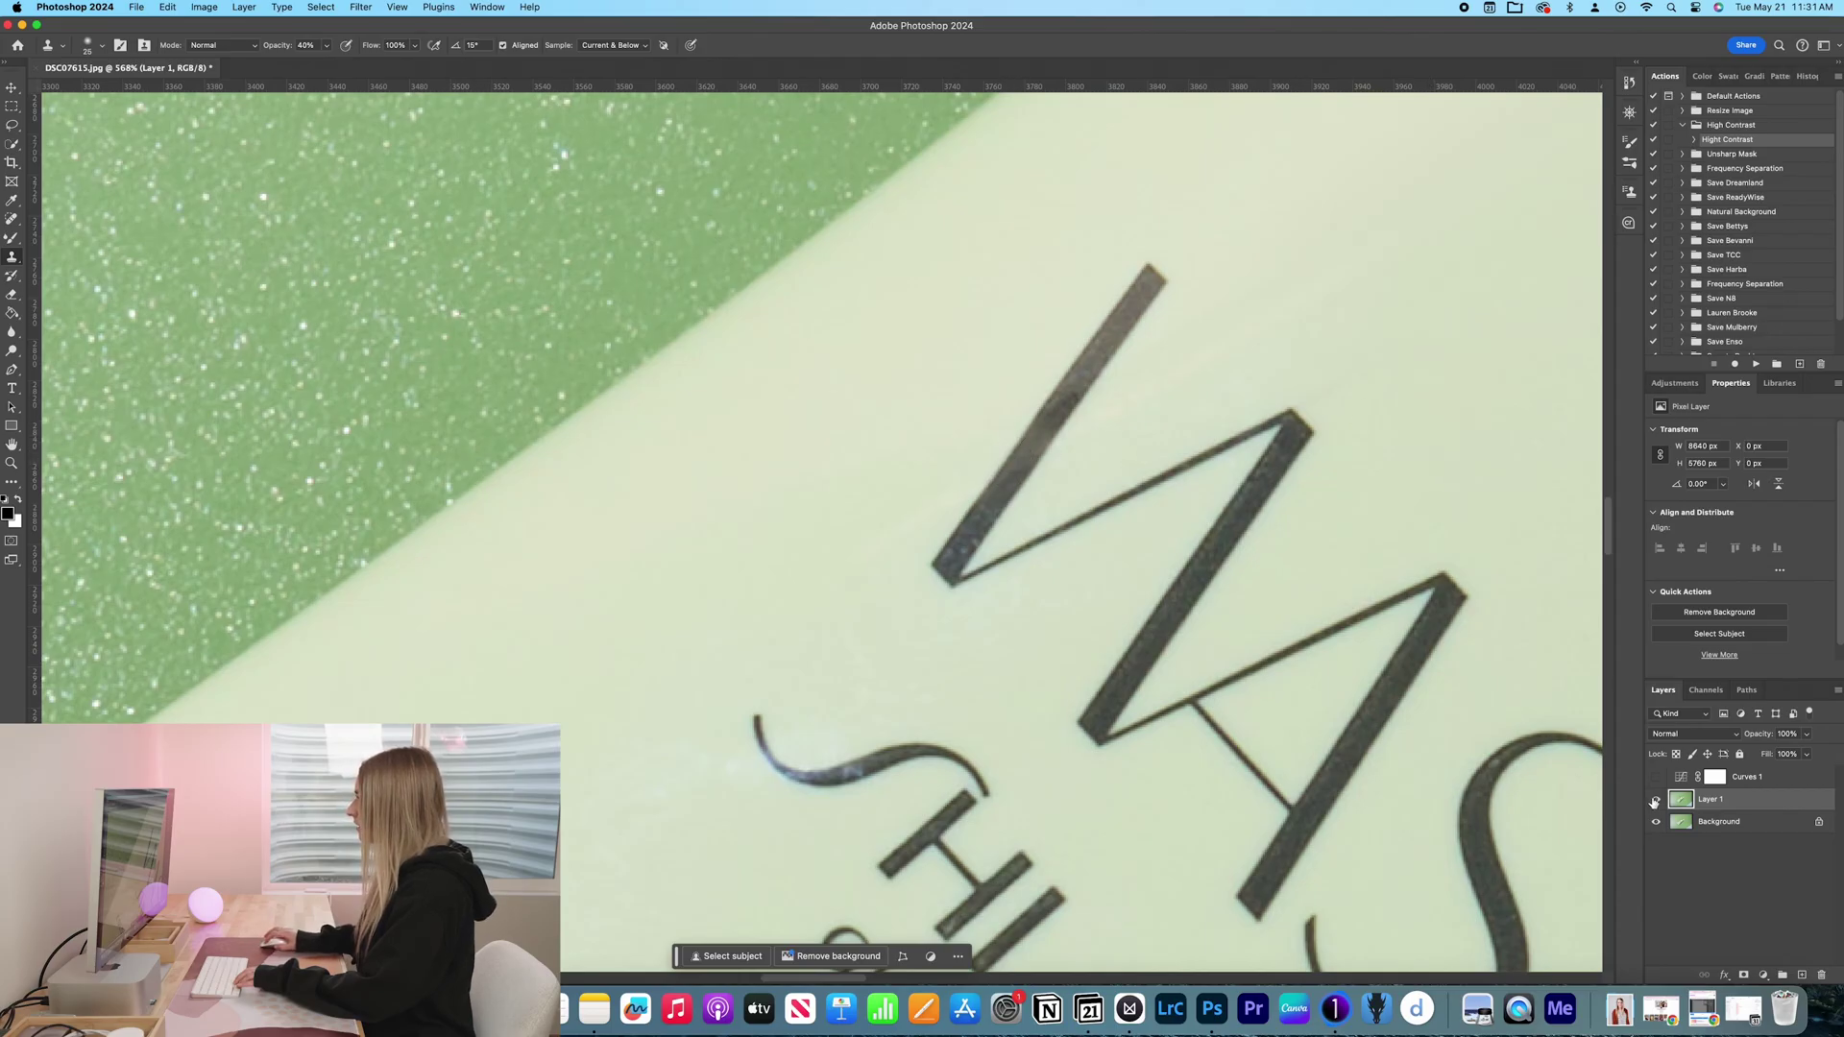
scroll(1061, 455, down, 5)
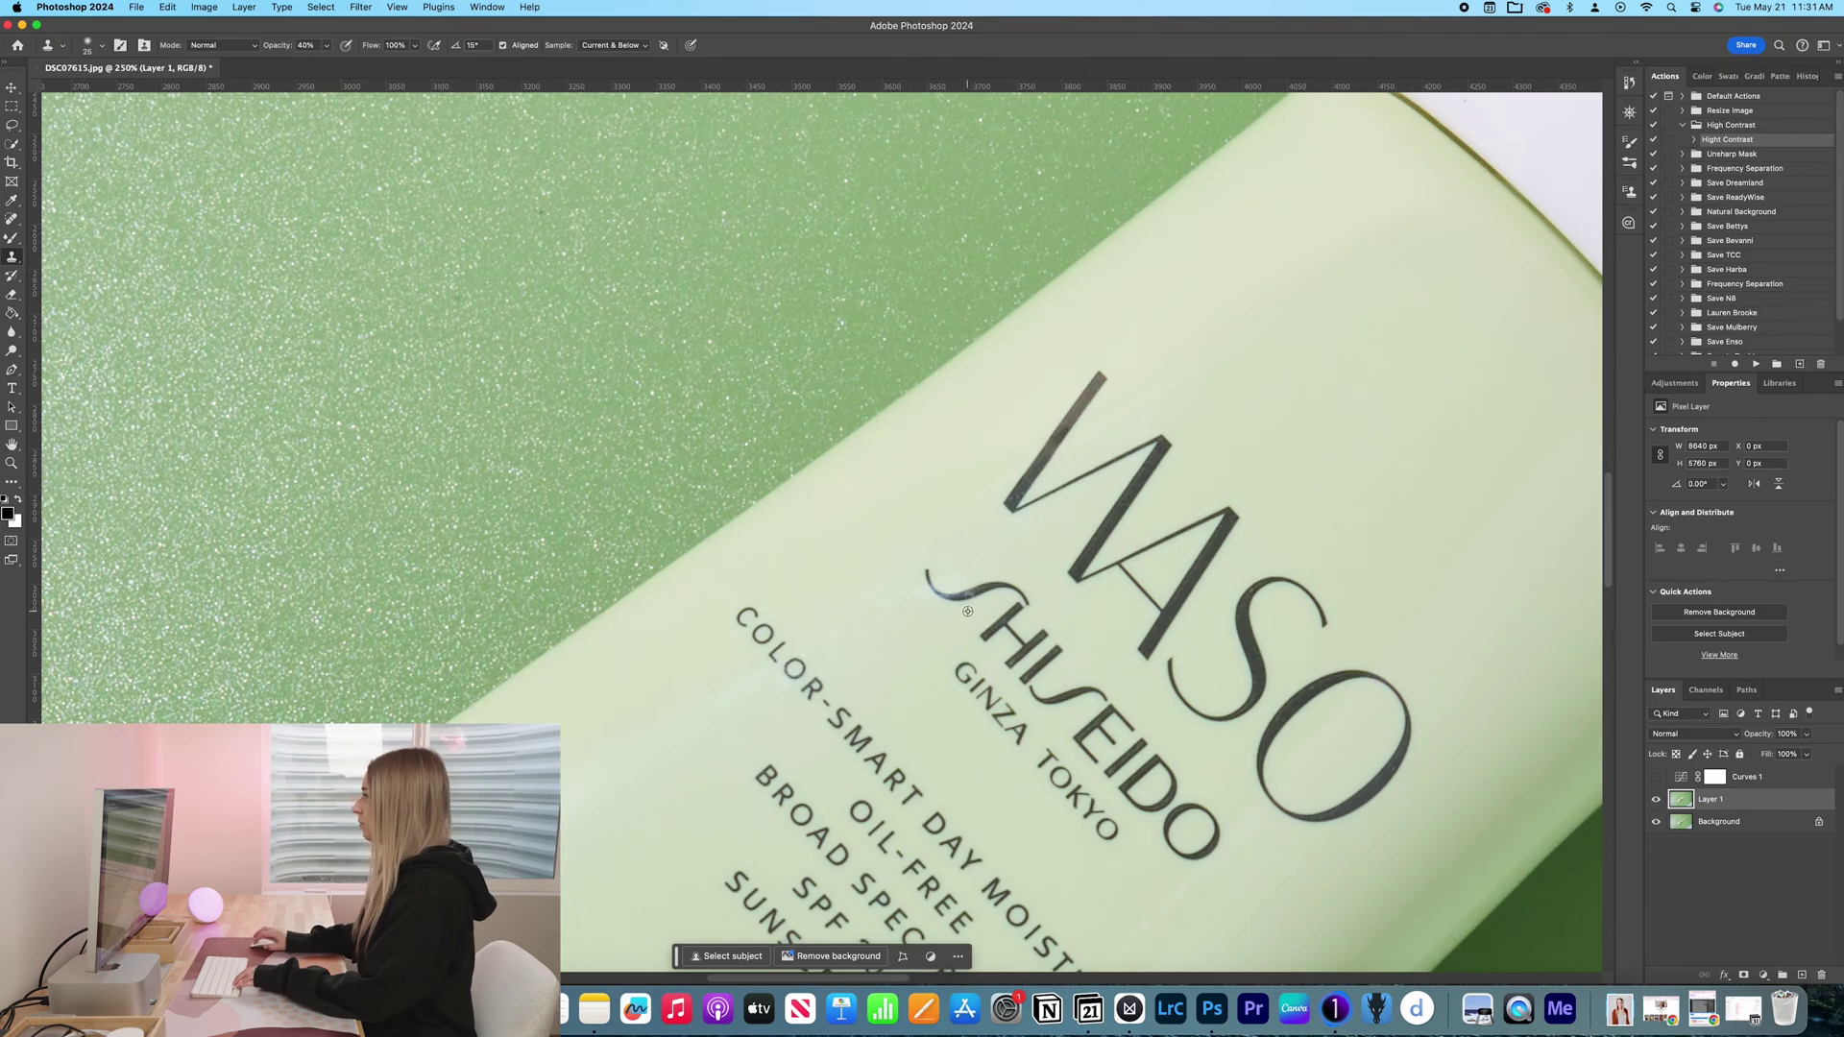
scroll(966, 611, up, 3)
scroll(966, 611, down, 6)
scroll(966, 611, up, 3)
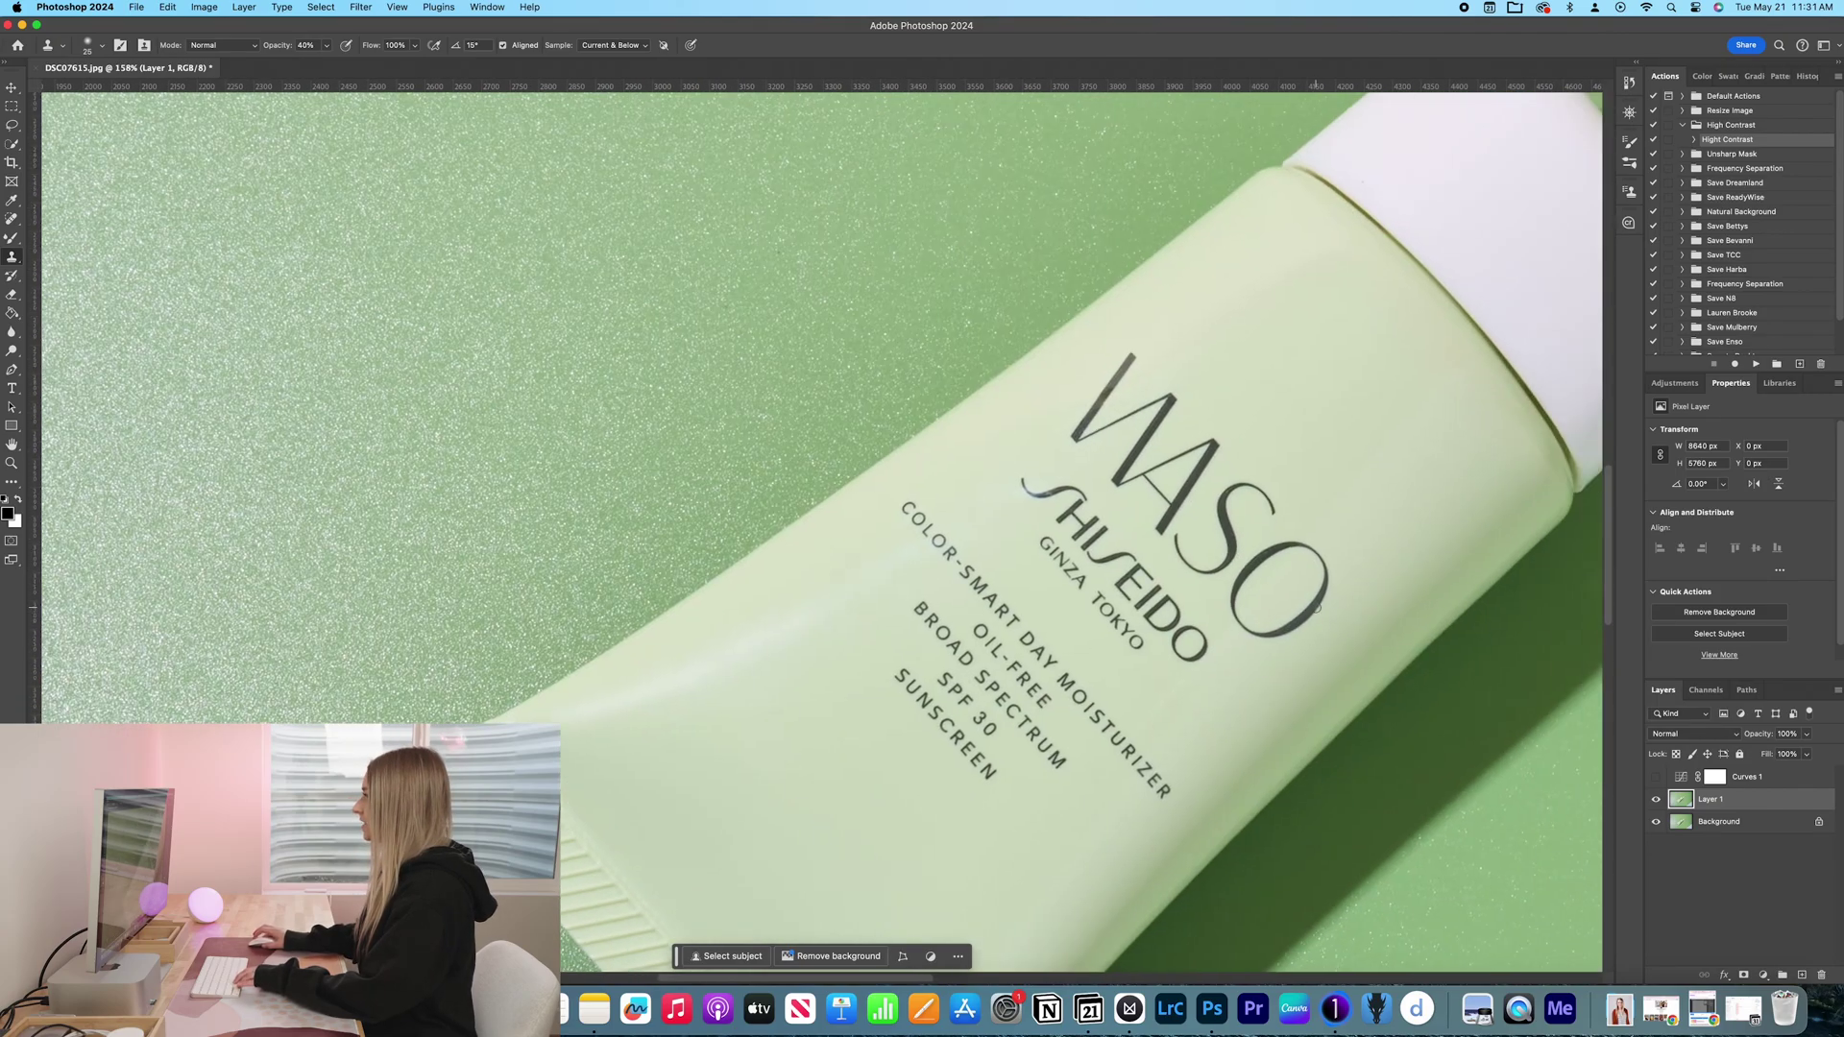
scroll(1266, 560, down, 2)
scroll(1273, 476, right, 3)
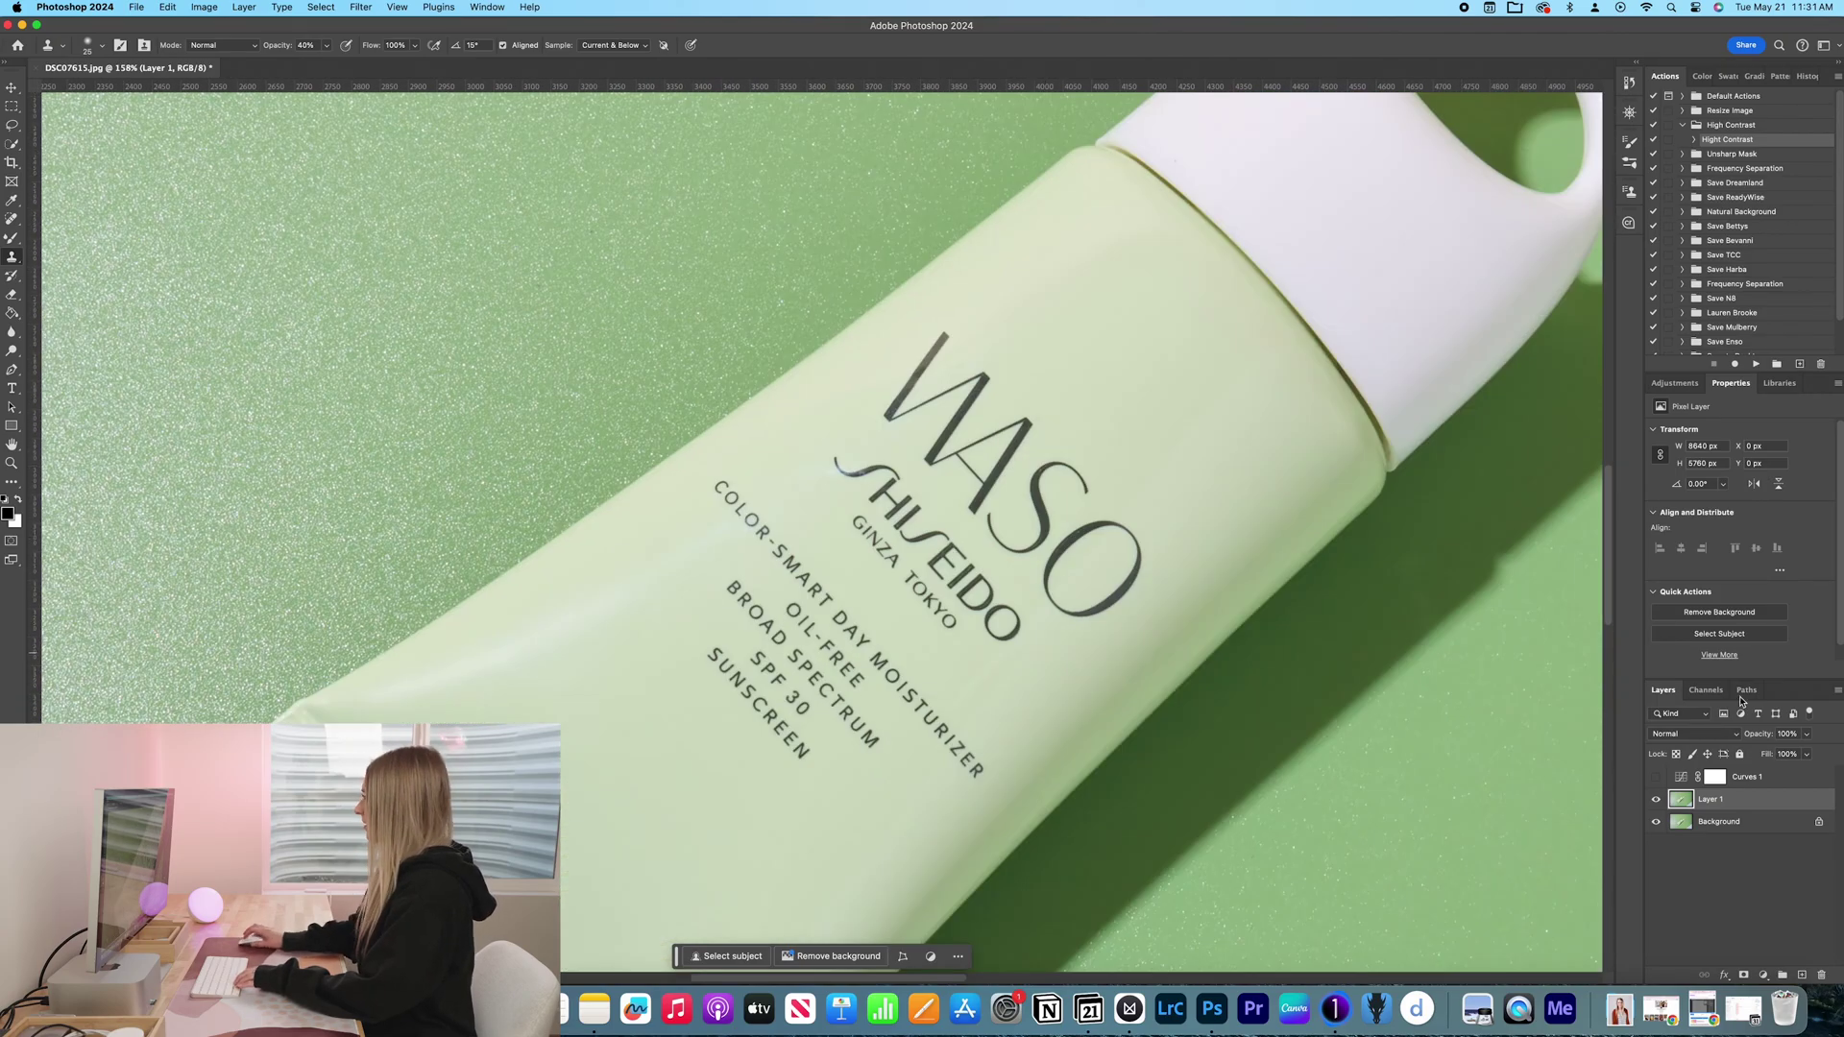
Step: Add a Selective Color adjustment layer targeting the Blacks range
click(1675, 385)
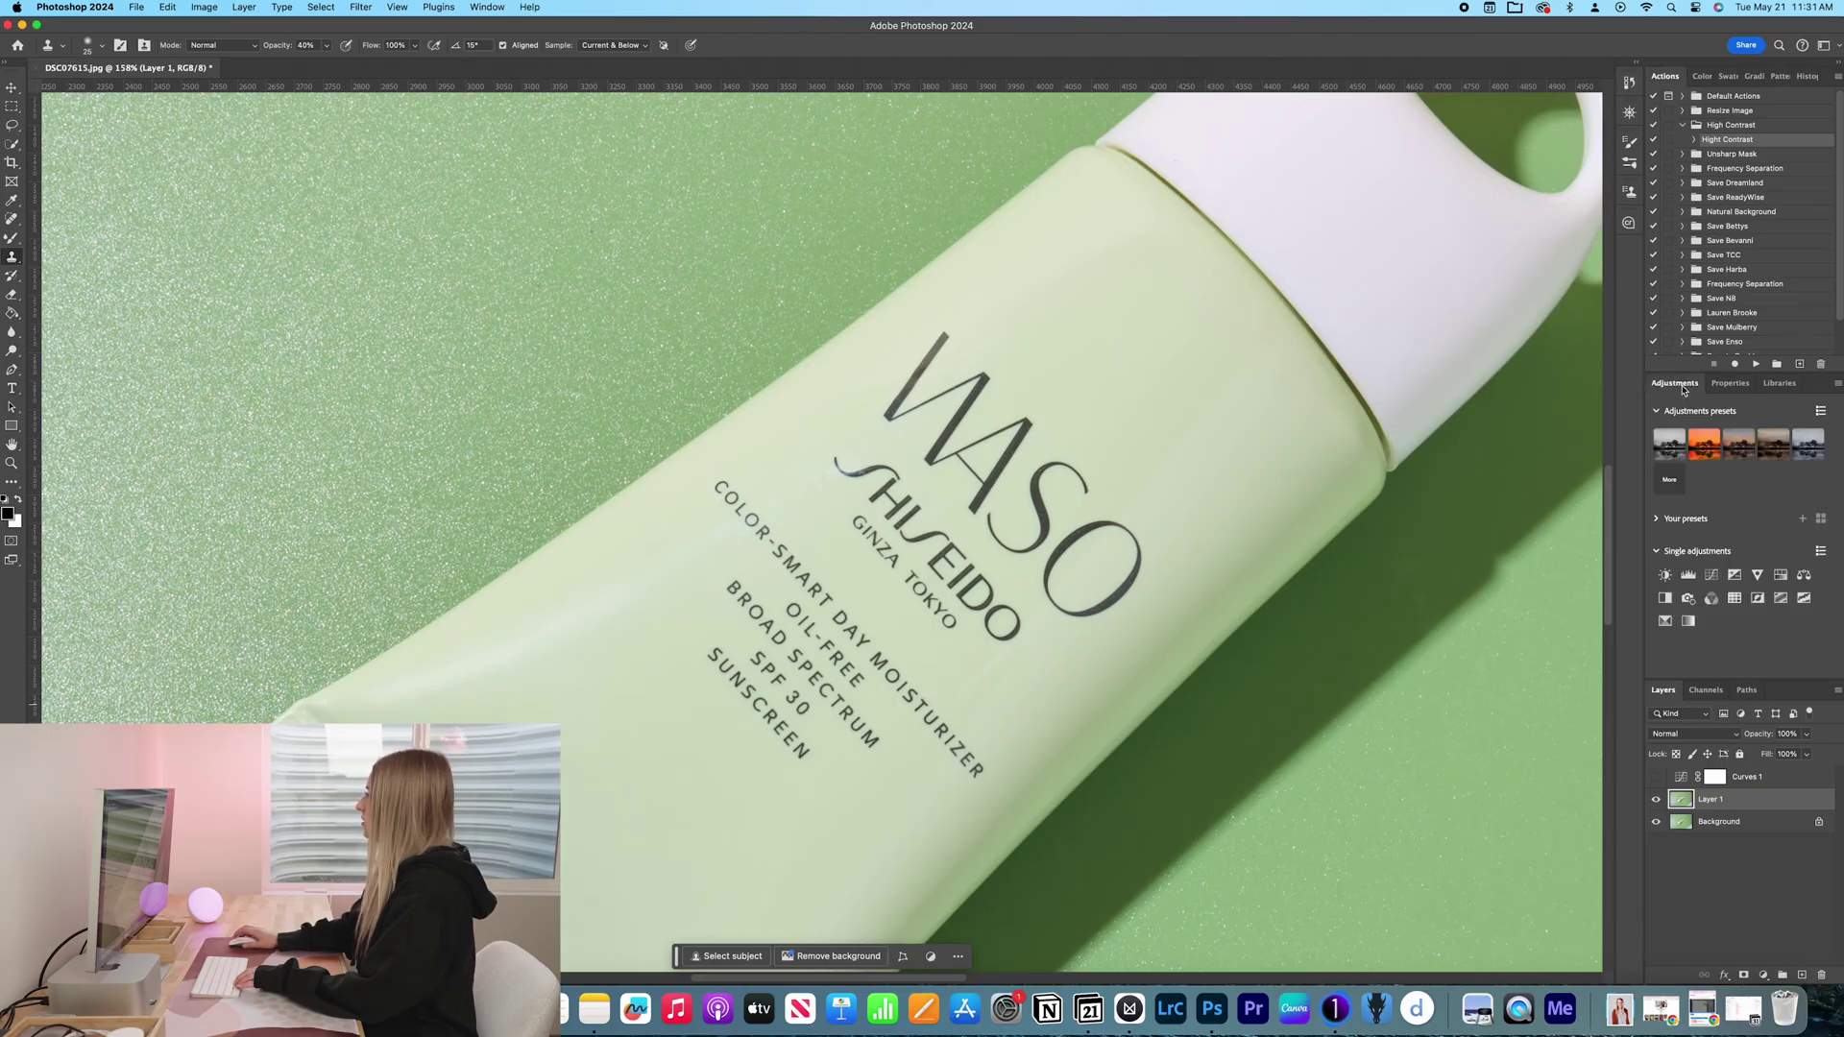
click(1666, 622)
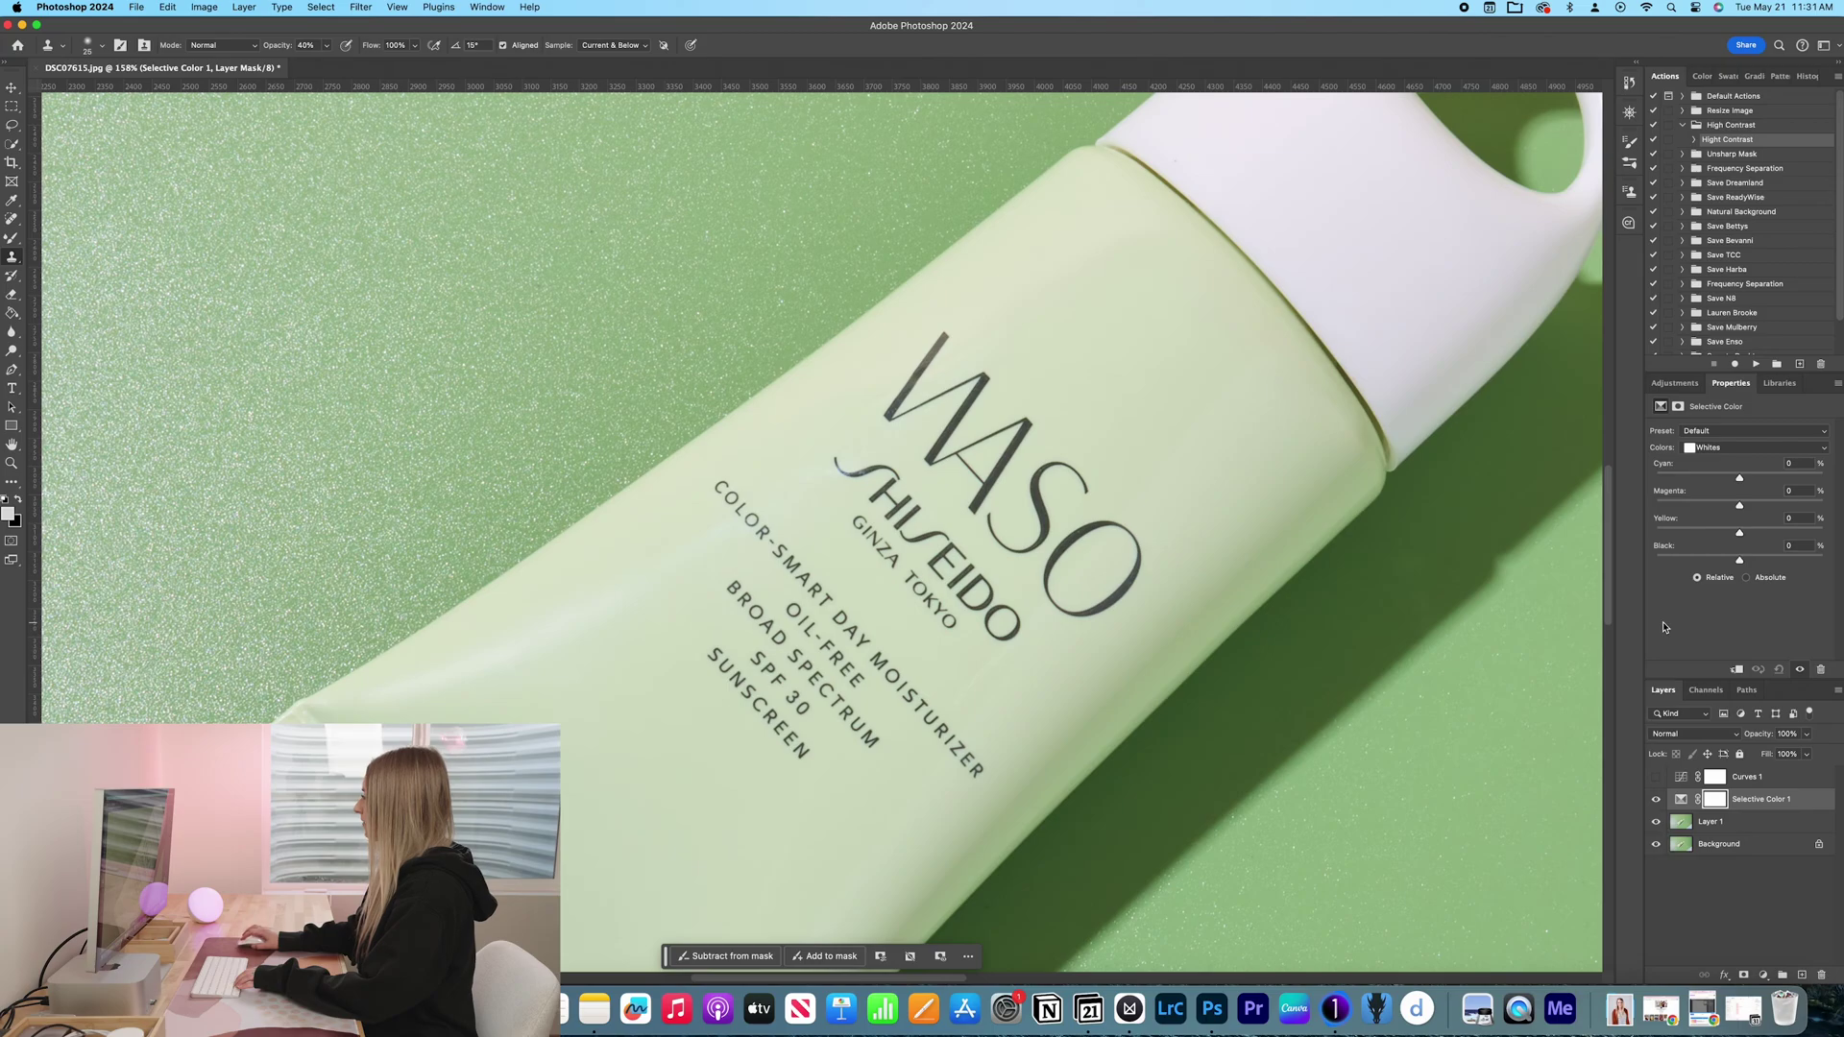
click(1754, 449)
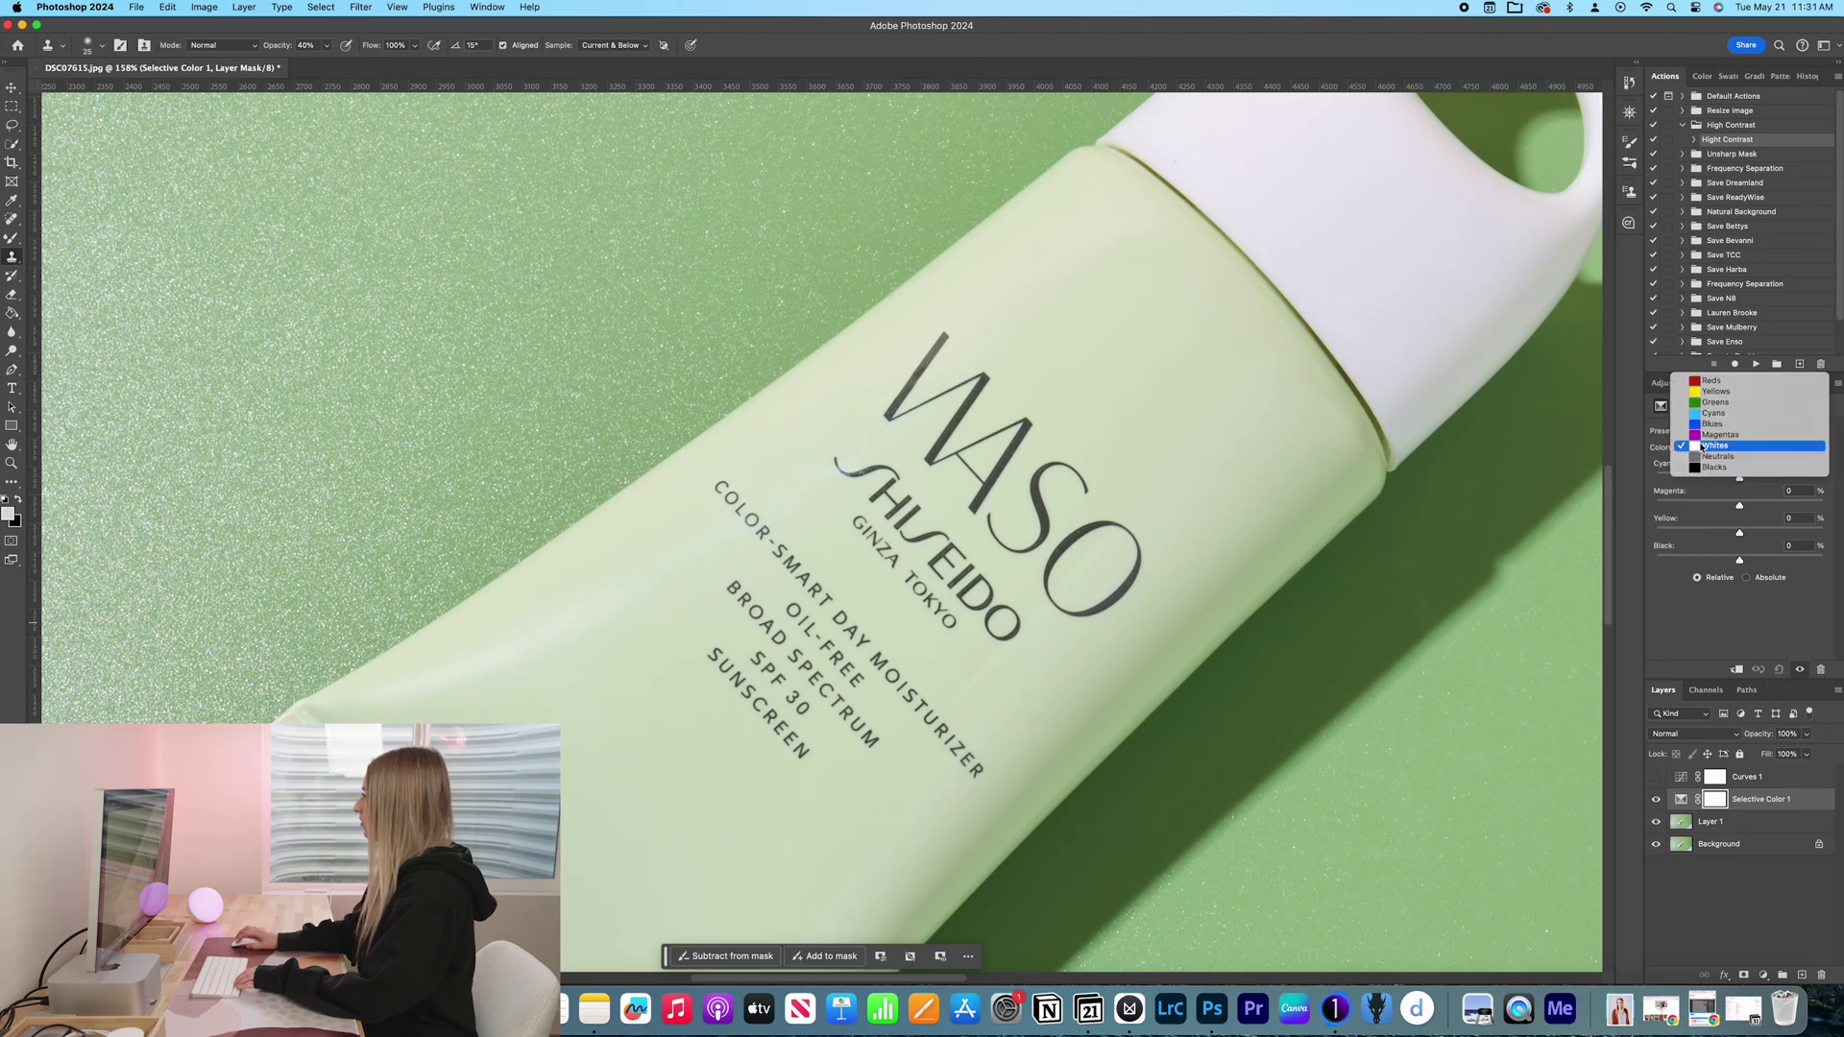
click(1709, 472)
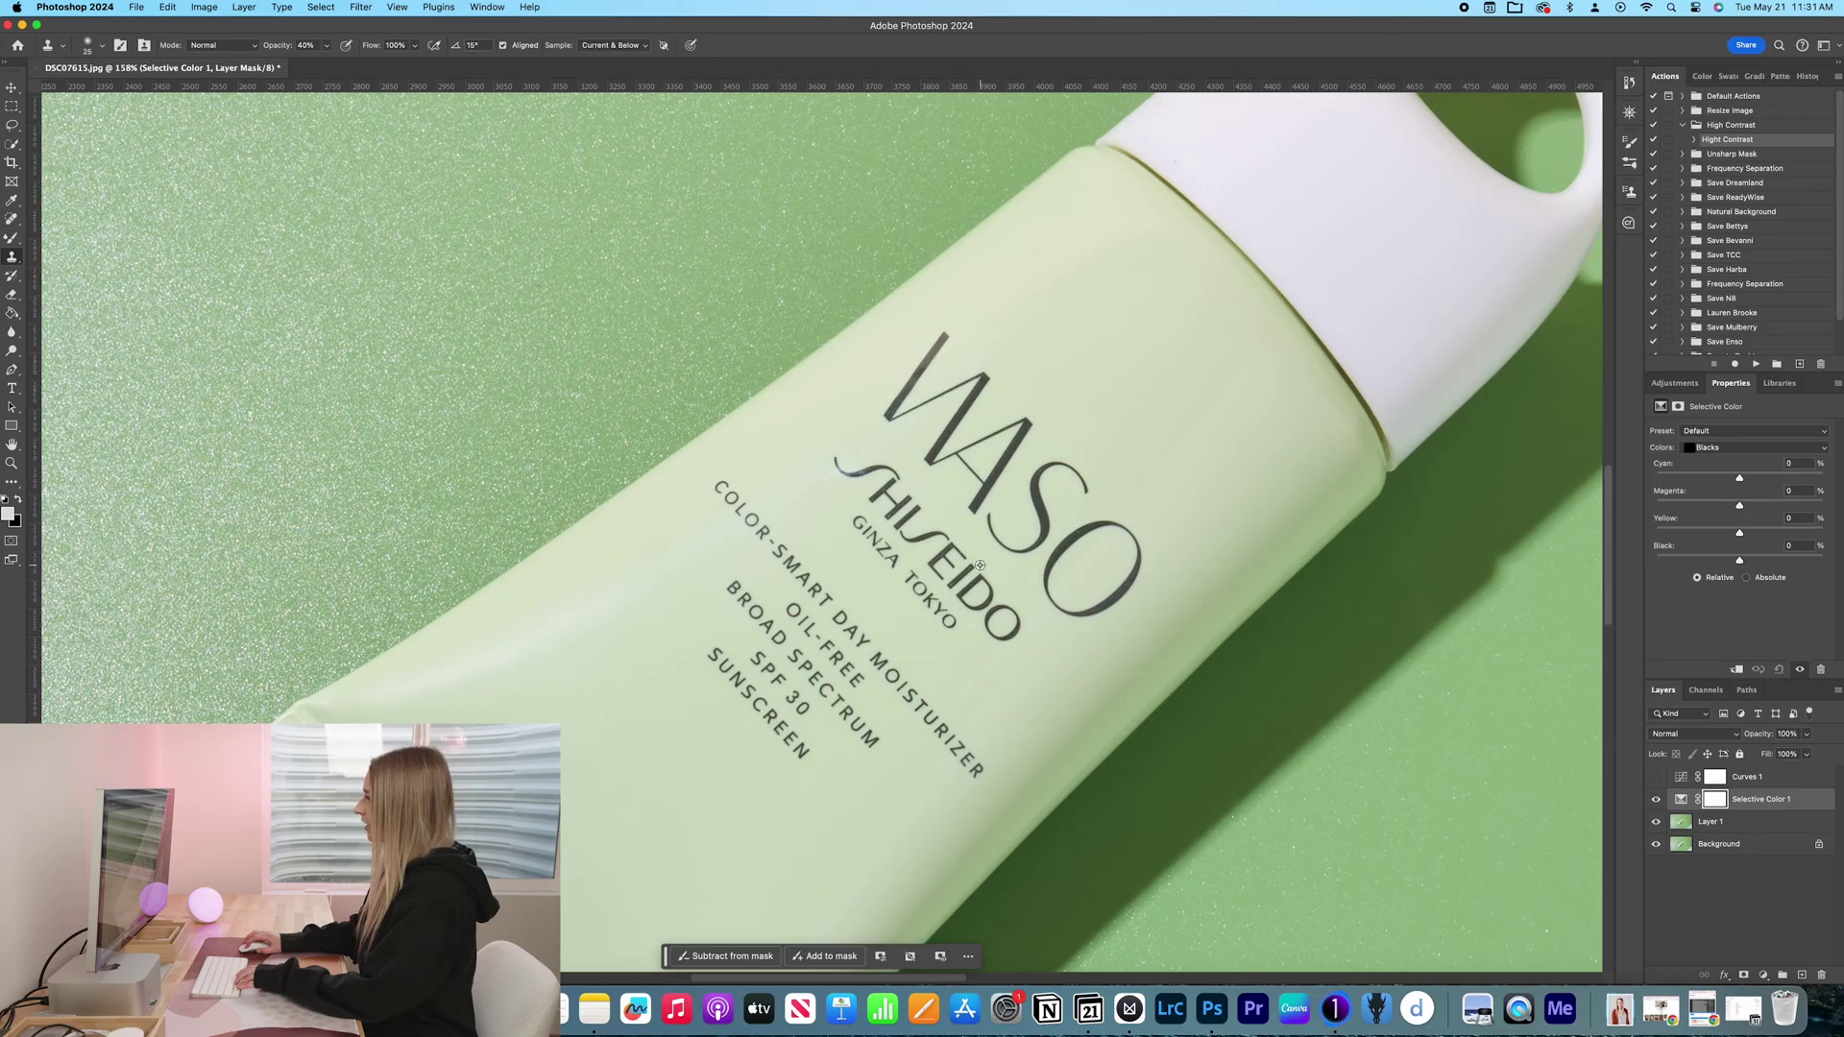
scroll(981, 565, up, 3)
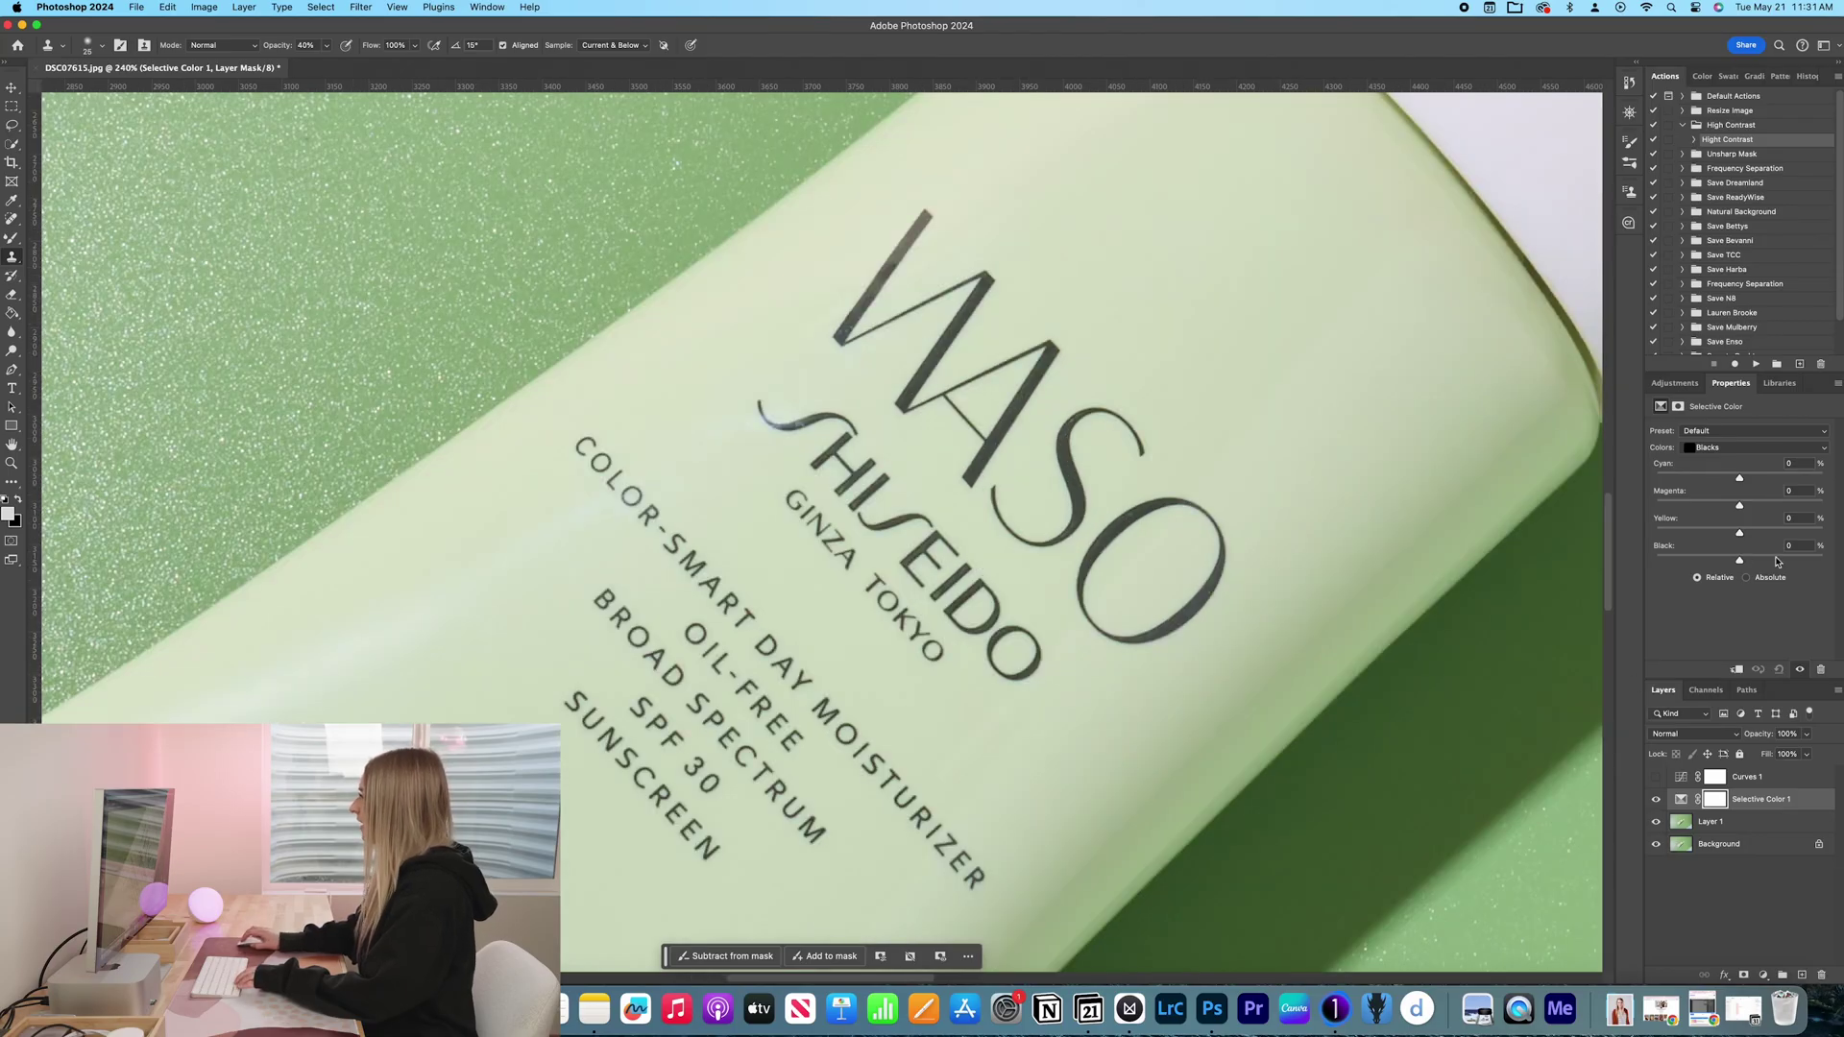
Step: Drag the Black slider right to darken the lettering, comparing with the eye toggle
drag(1738, 559, 1782, 561)
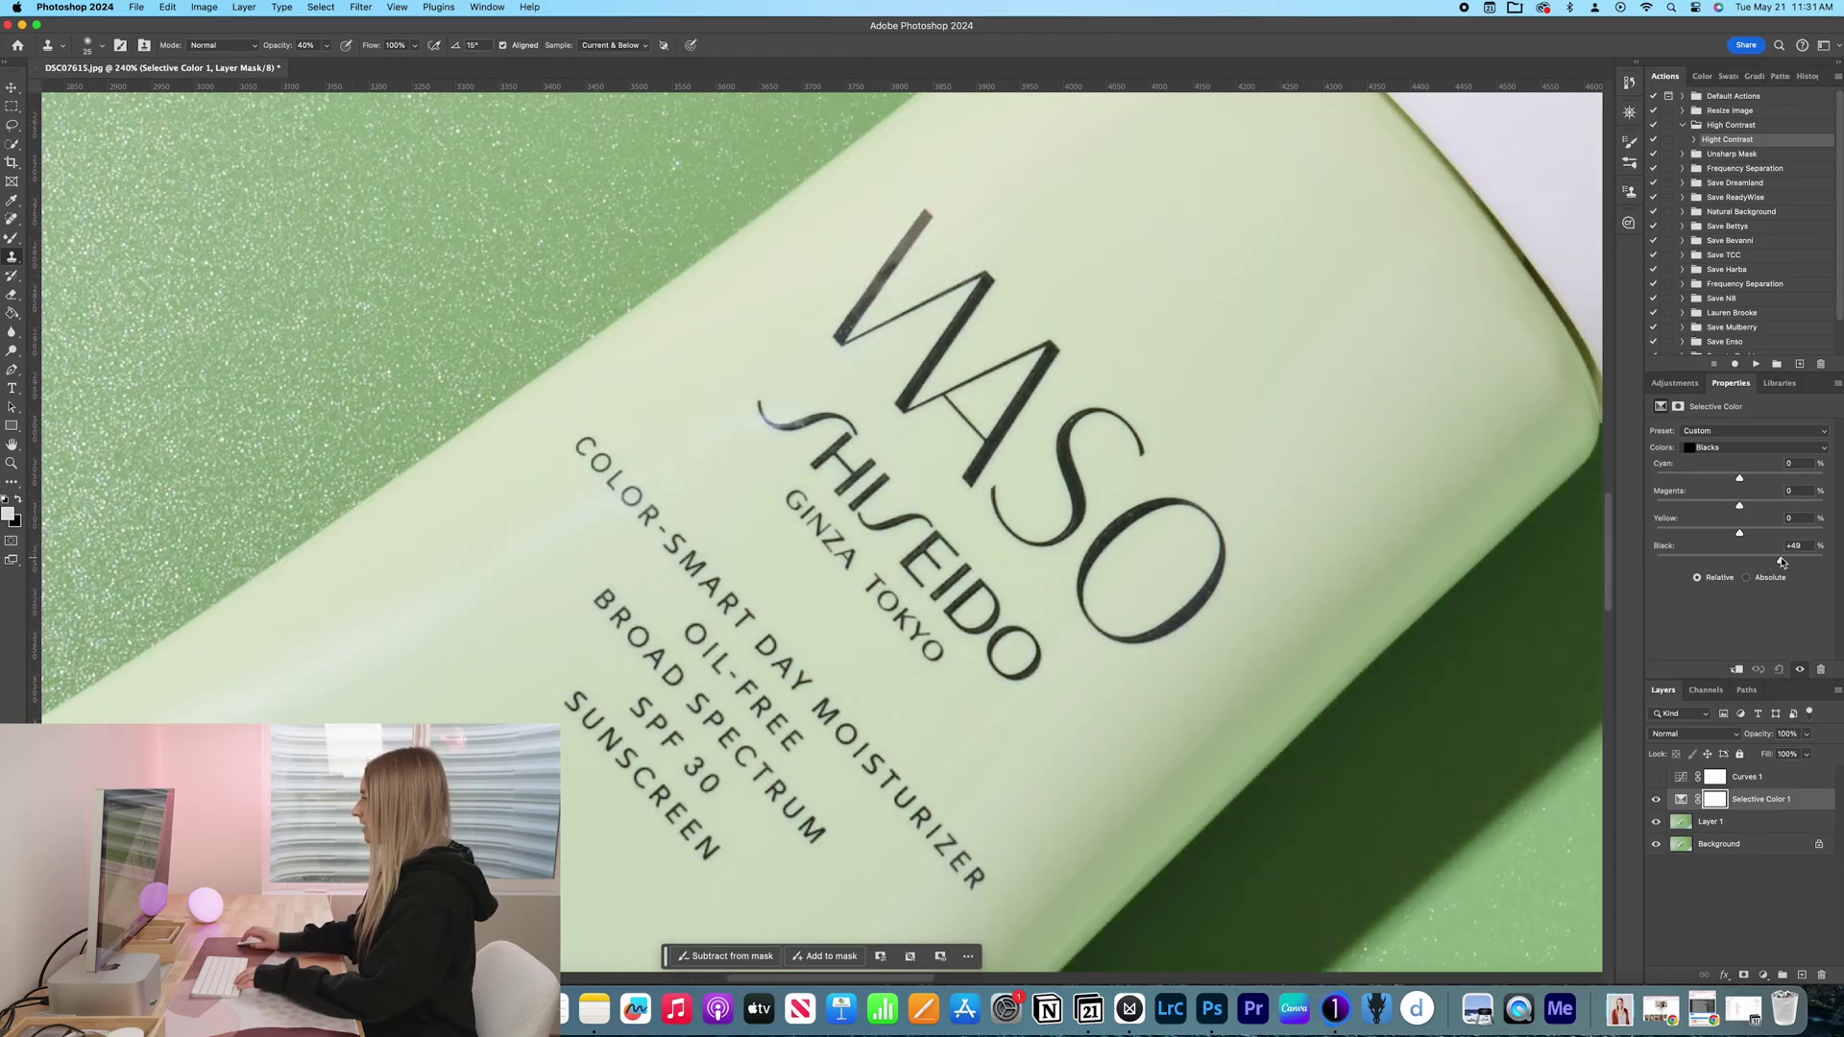
click(1656, 801)
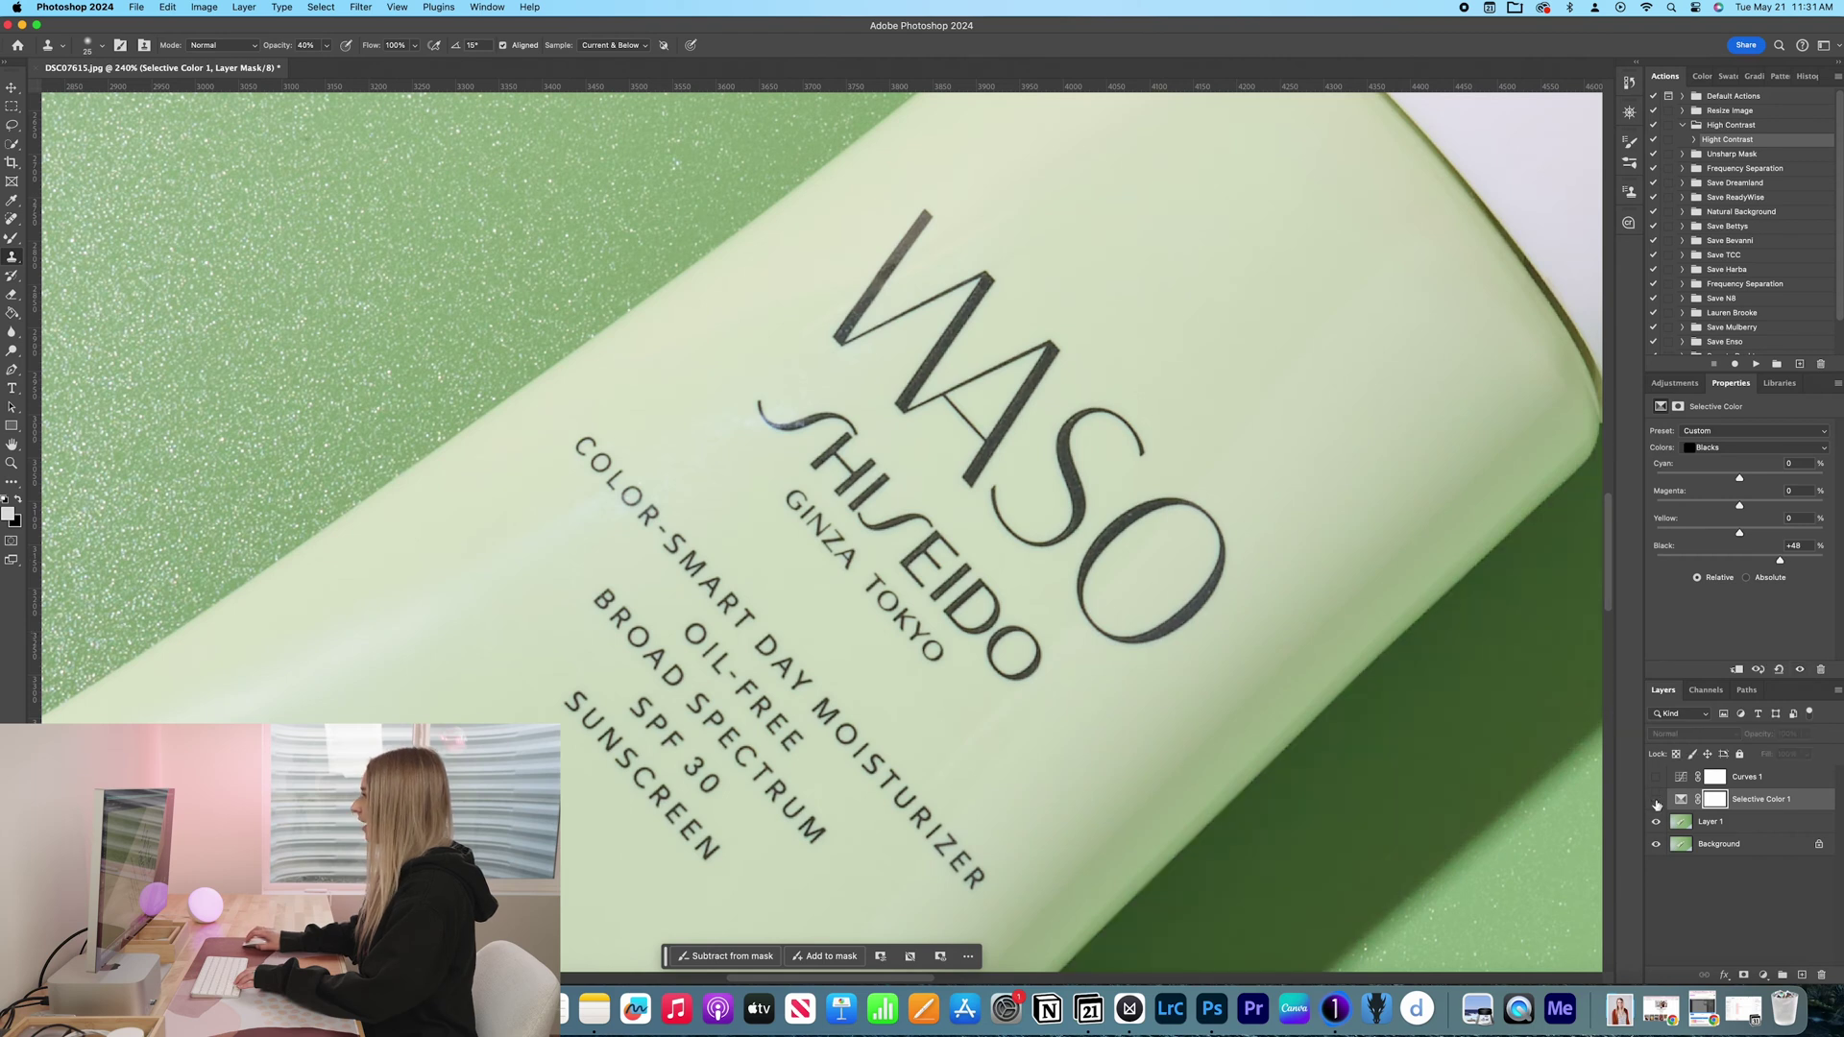
click(1656, 801)
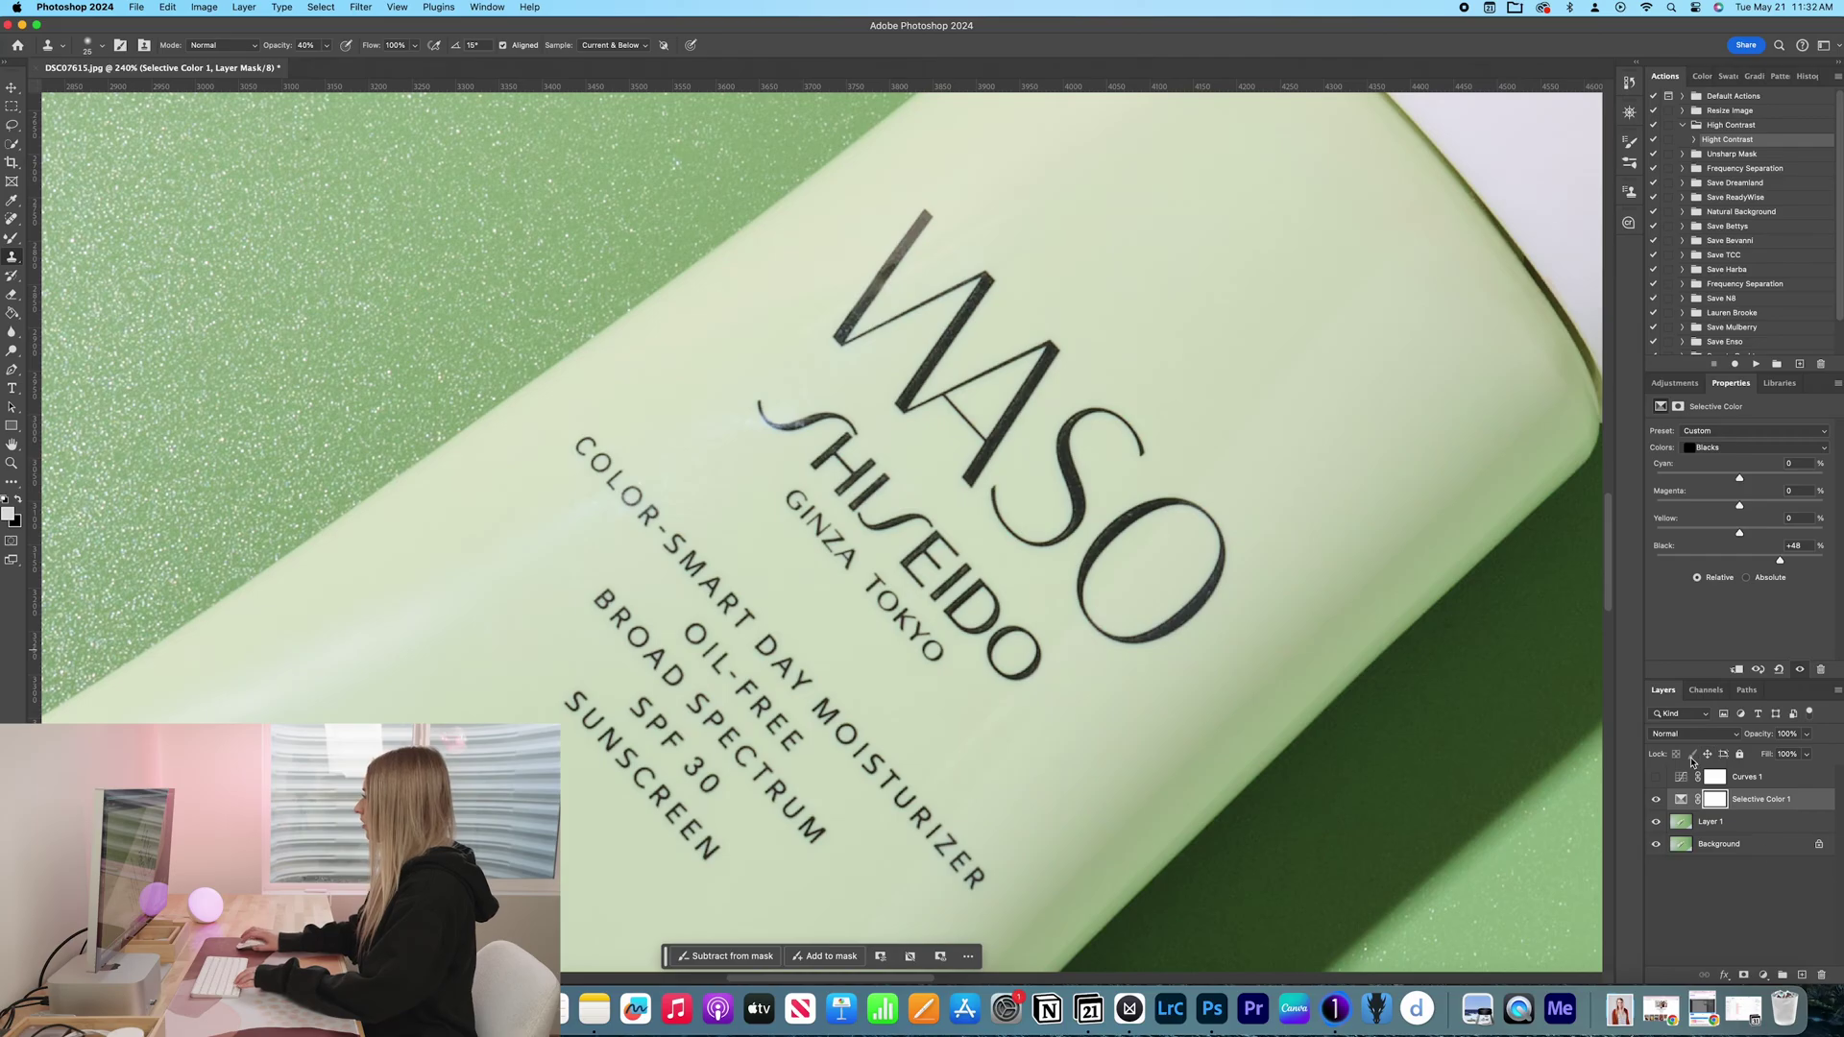
Step: Preview the Selective Color mask and set up a small brush for painting it
key(super+minus)
key(super+minus)
key(super+minus)
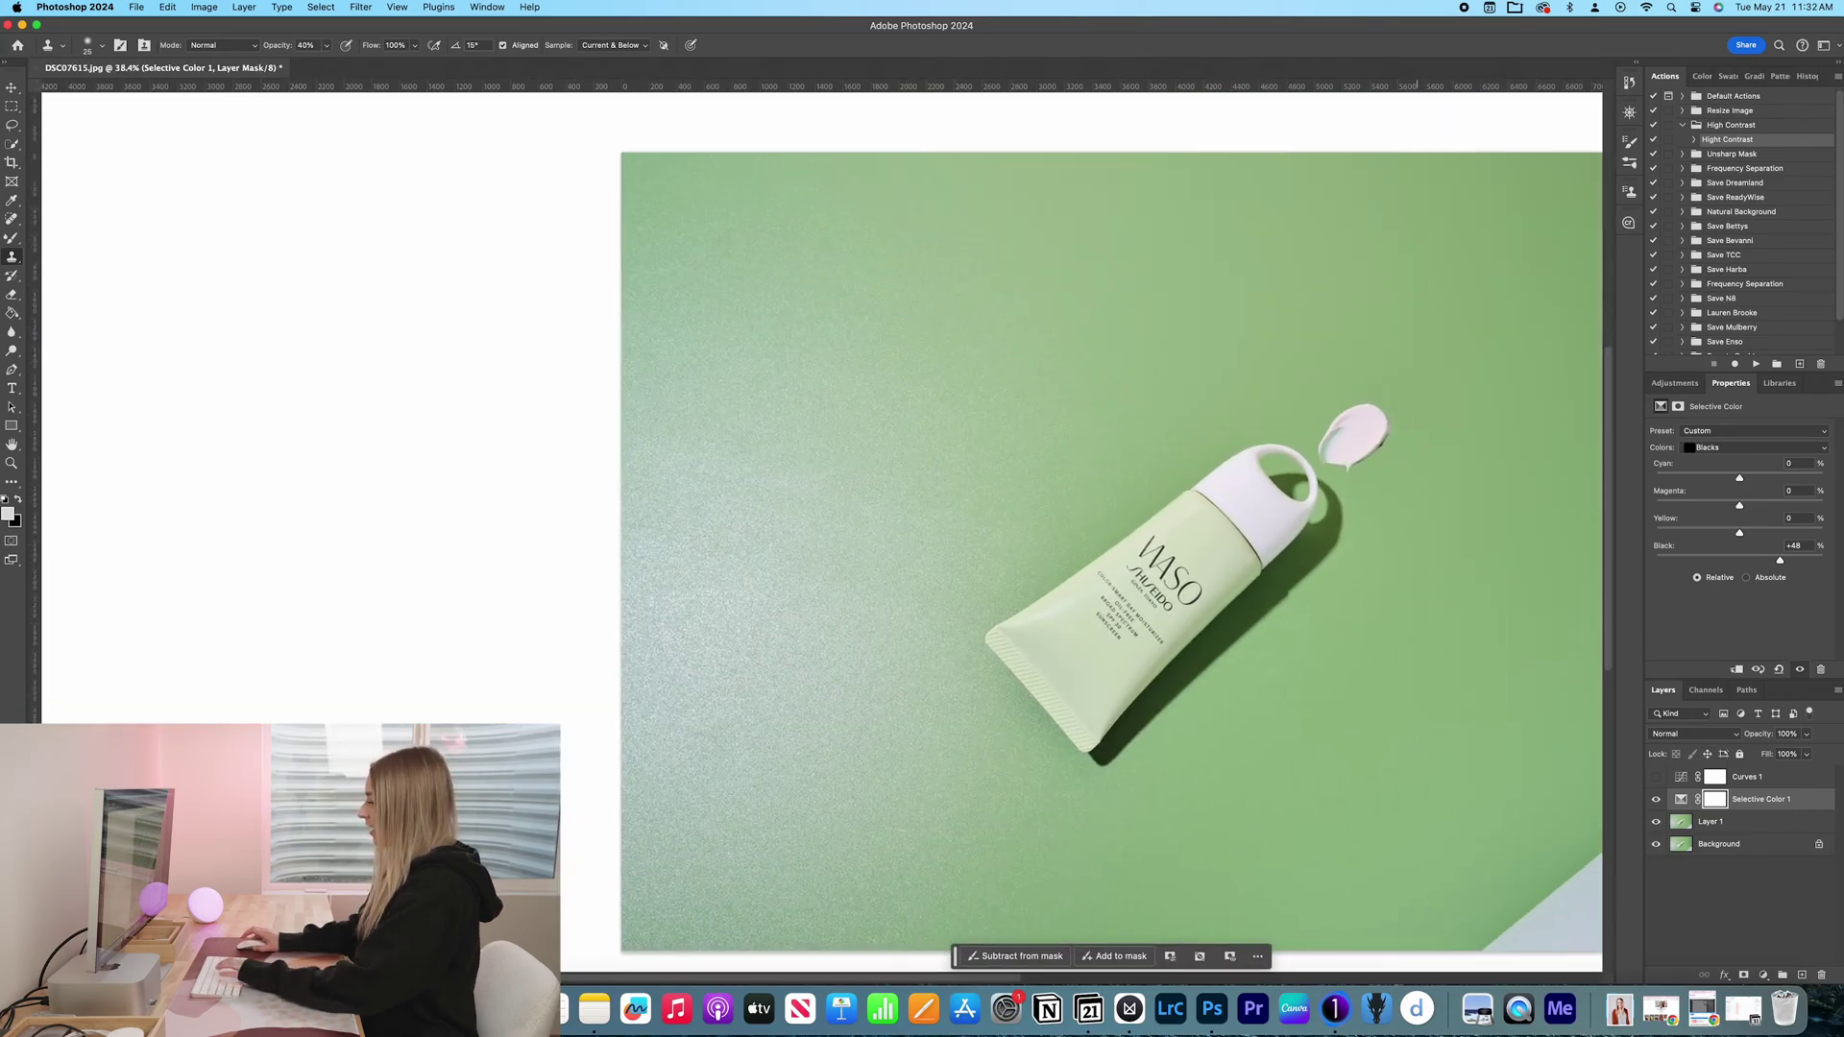
key(b)
alt+click(1715, 800)
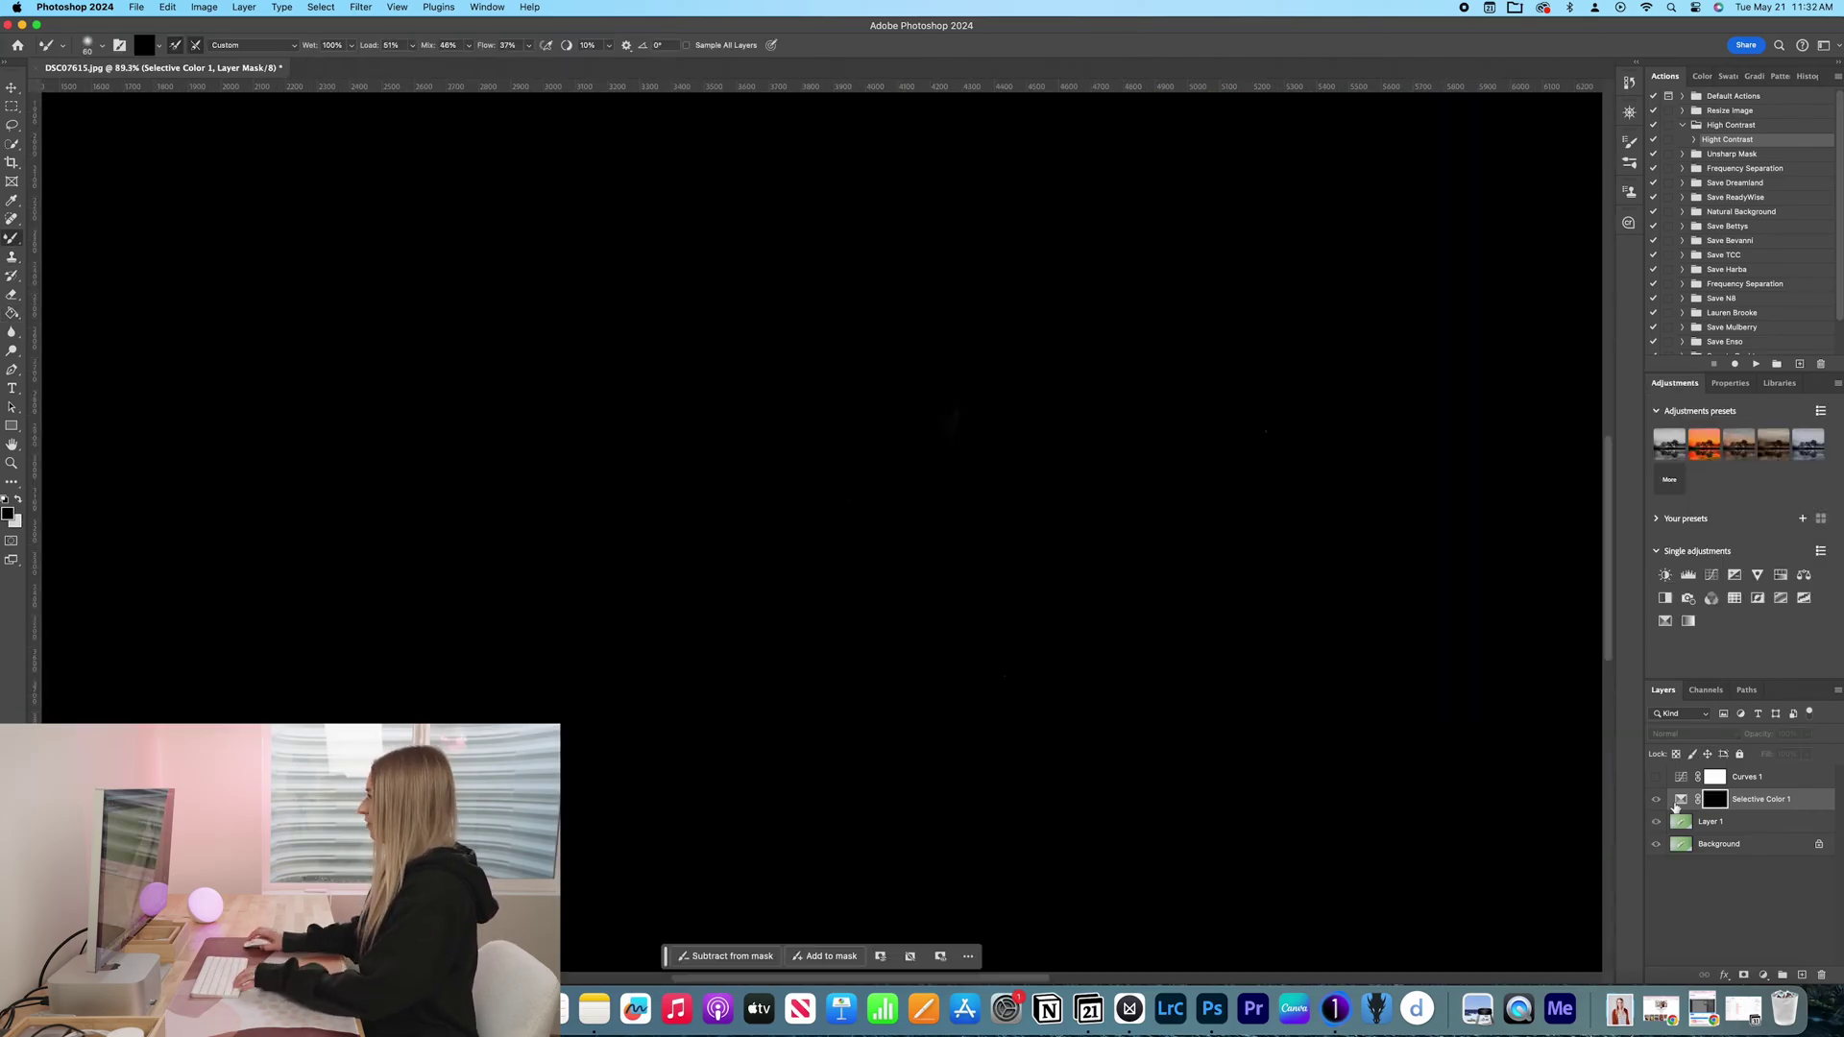
click(1658, 802)
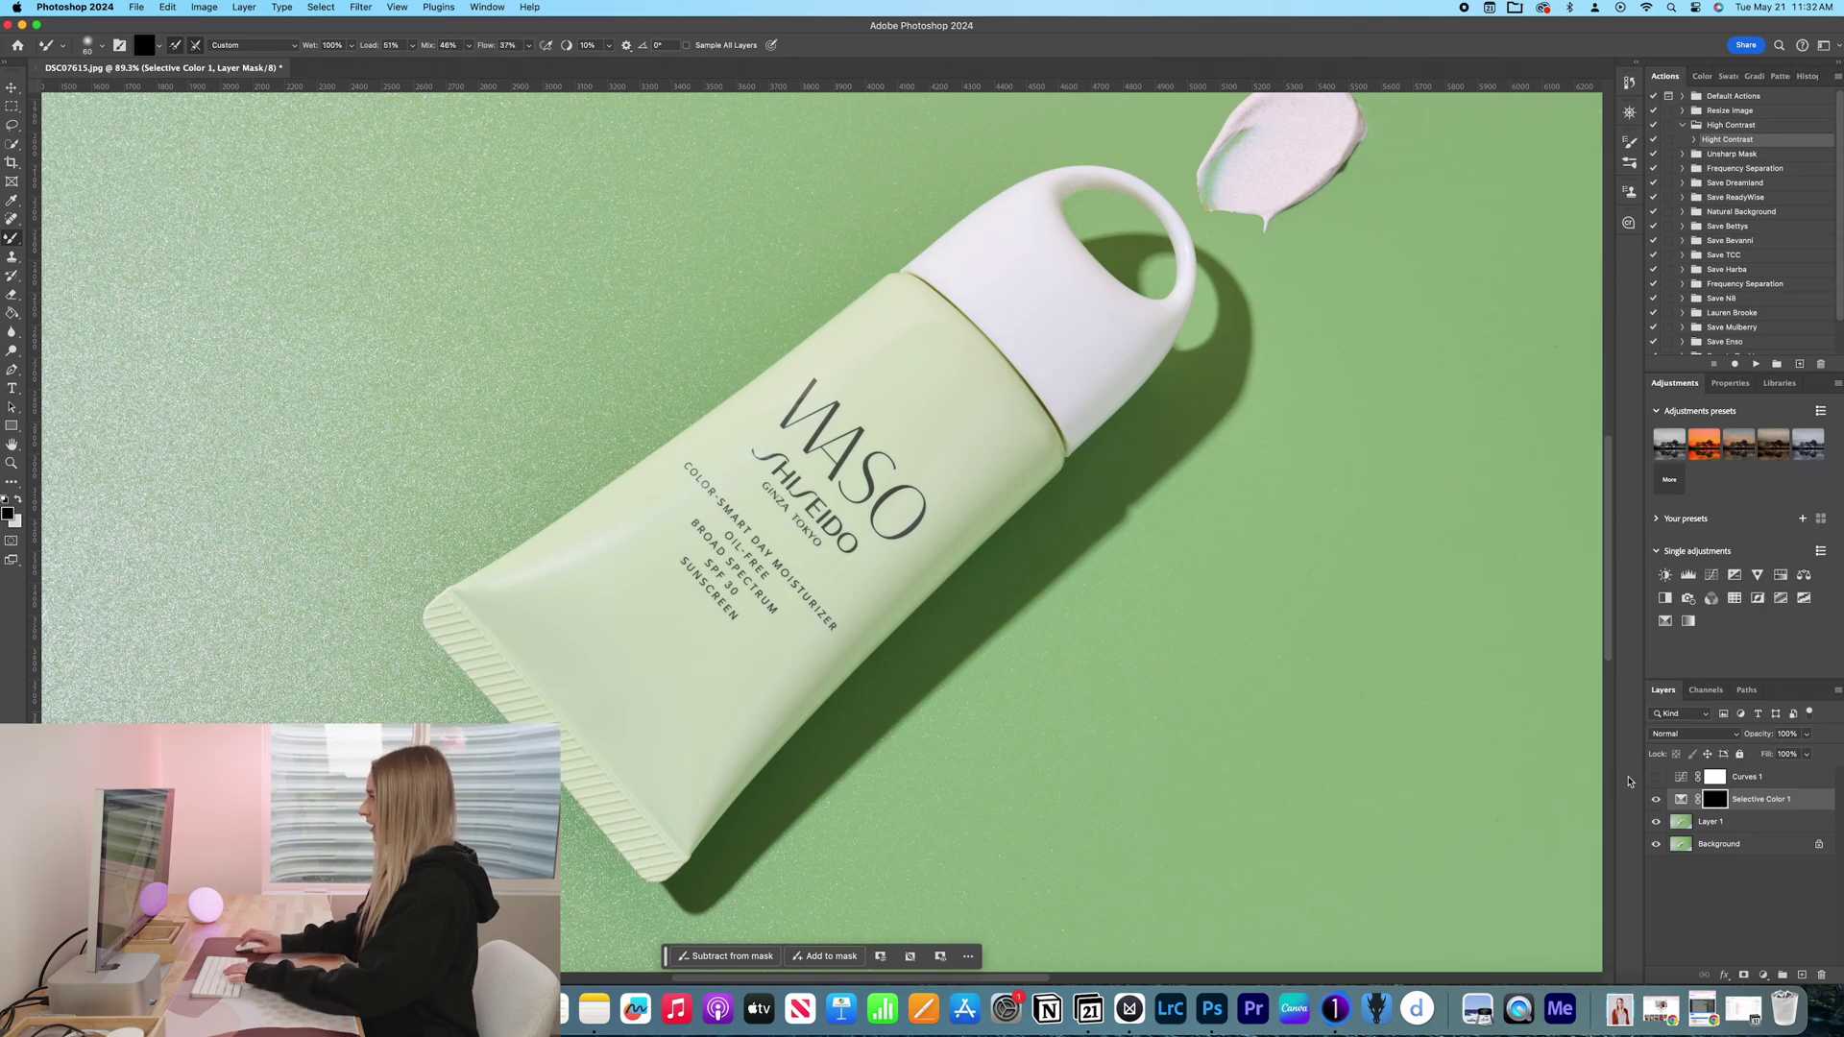
key(b)
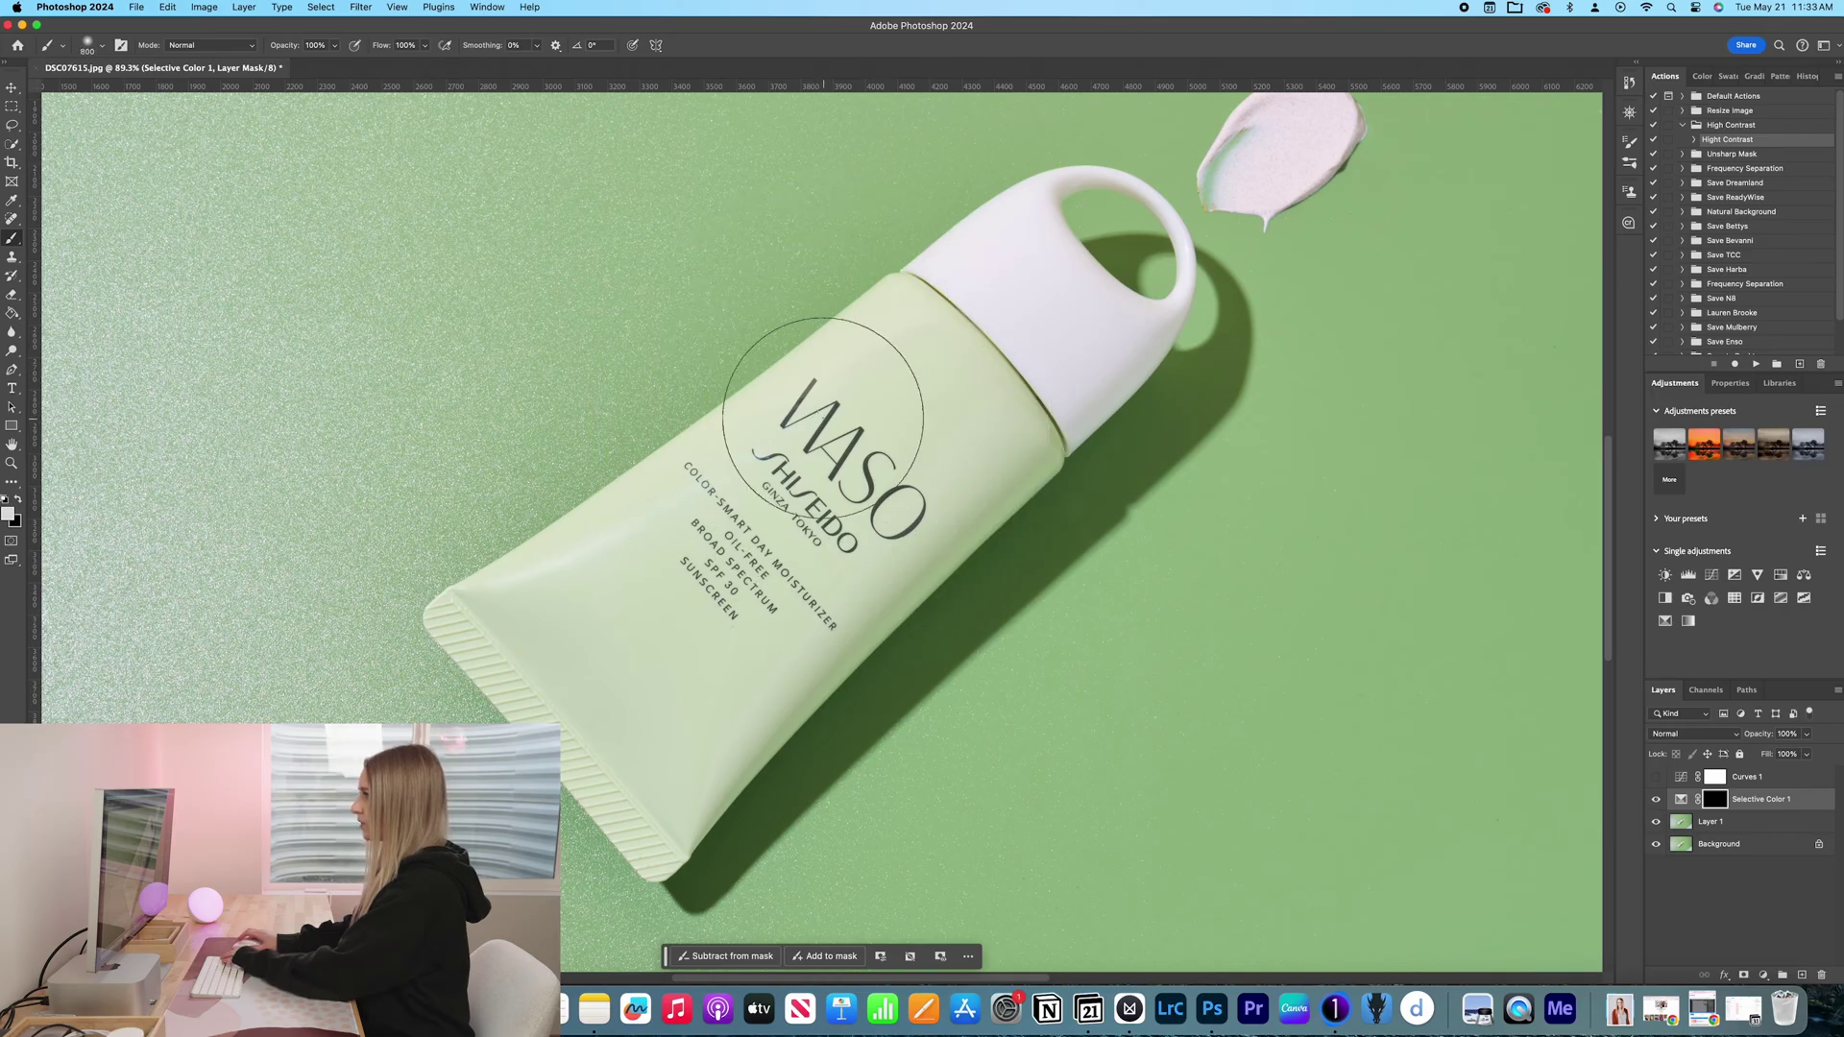
key(bracketleft)
key(bracketleft)
key(bracketleft)
key(bracketleft)
key(bracketleft)
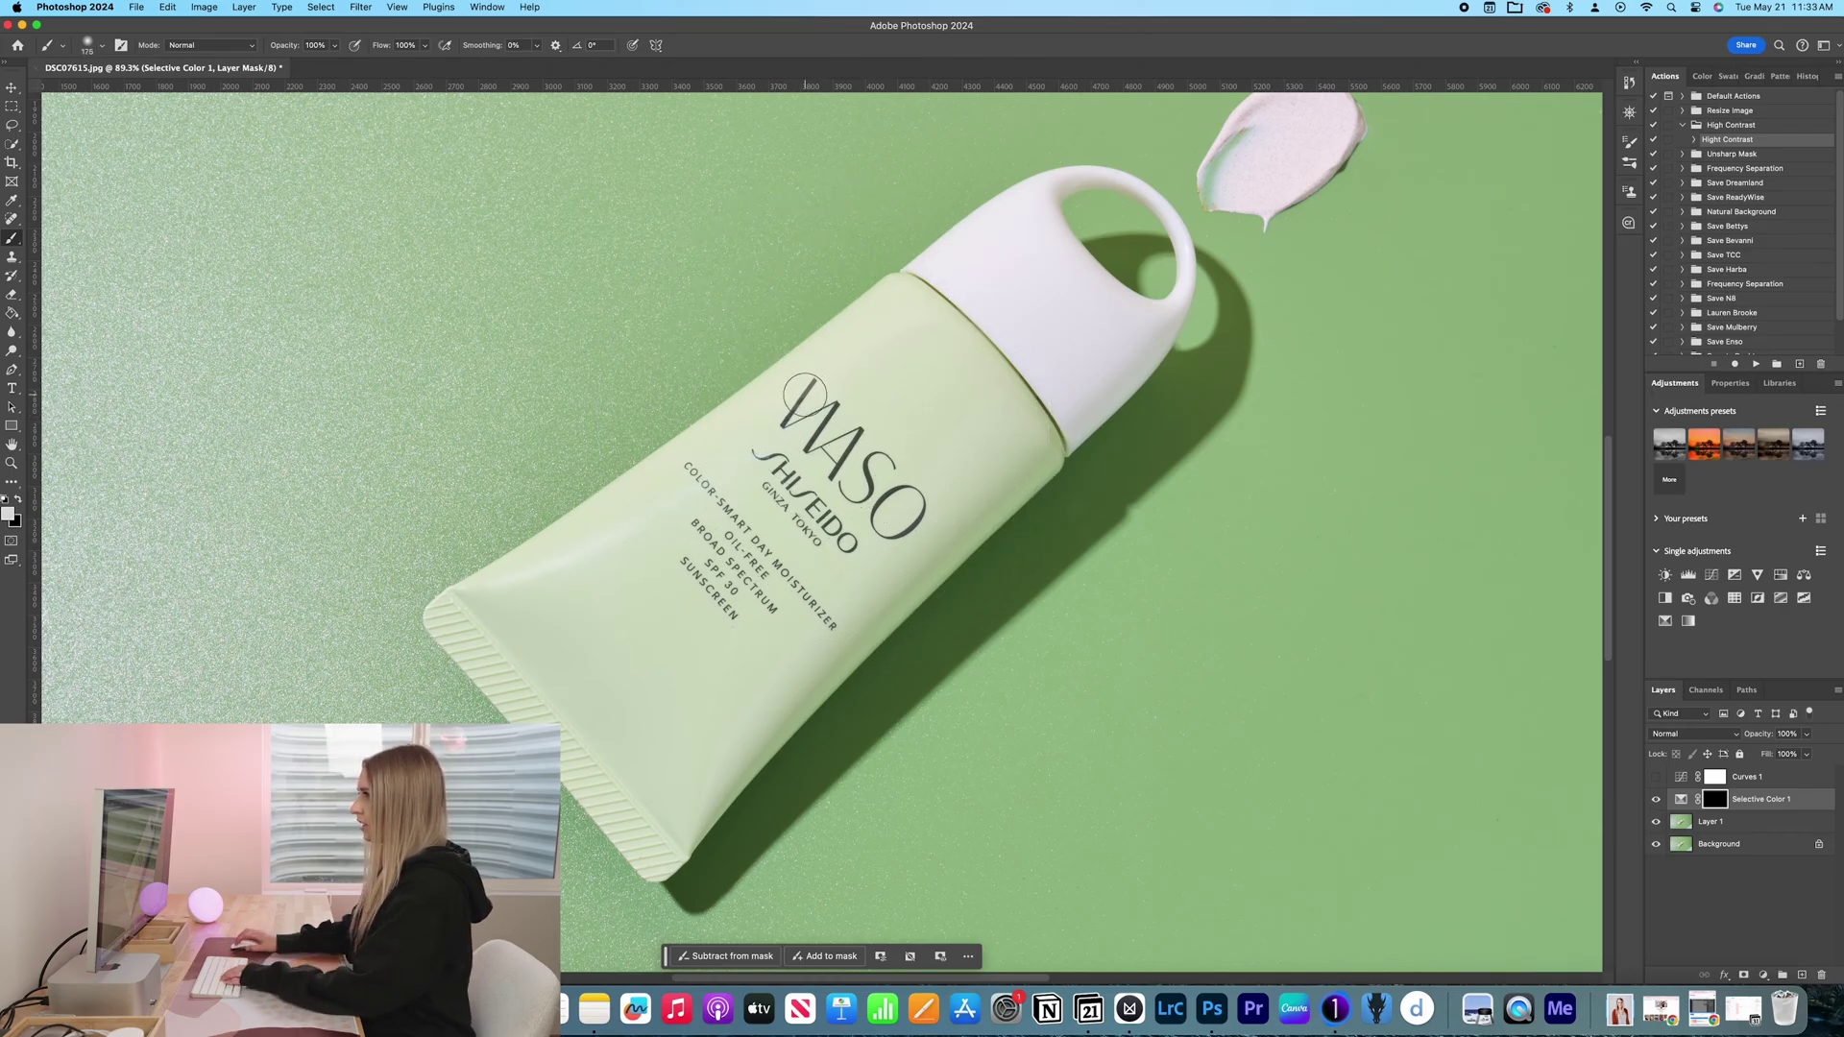
Step: Paint the mask over the WASO letters and push the Black slider deeper
drag(806, 389, 894, 470)
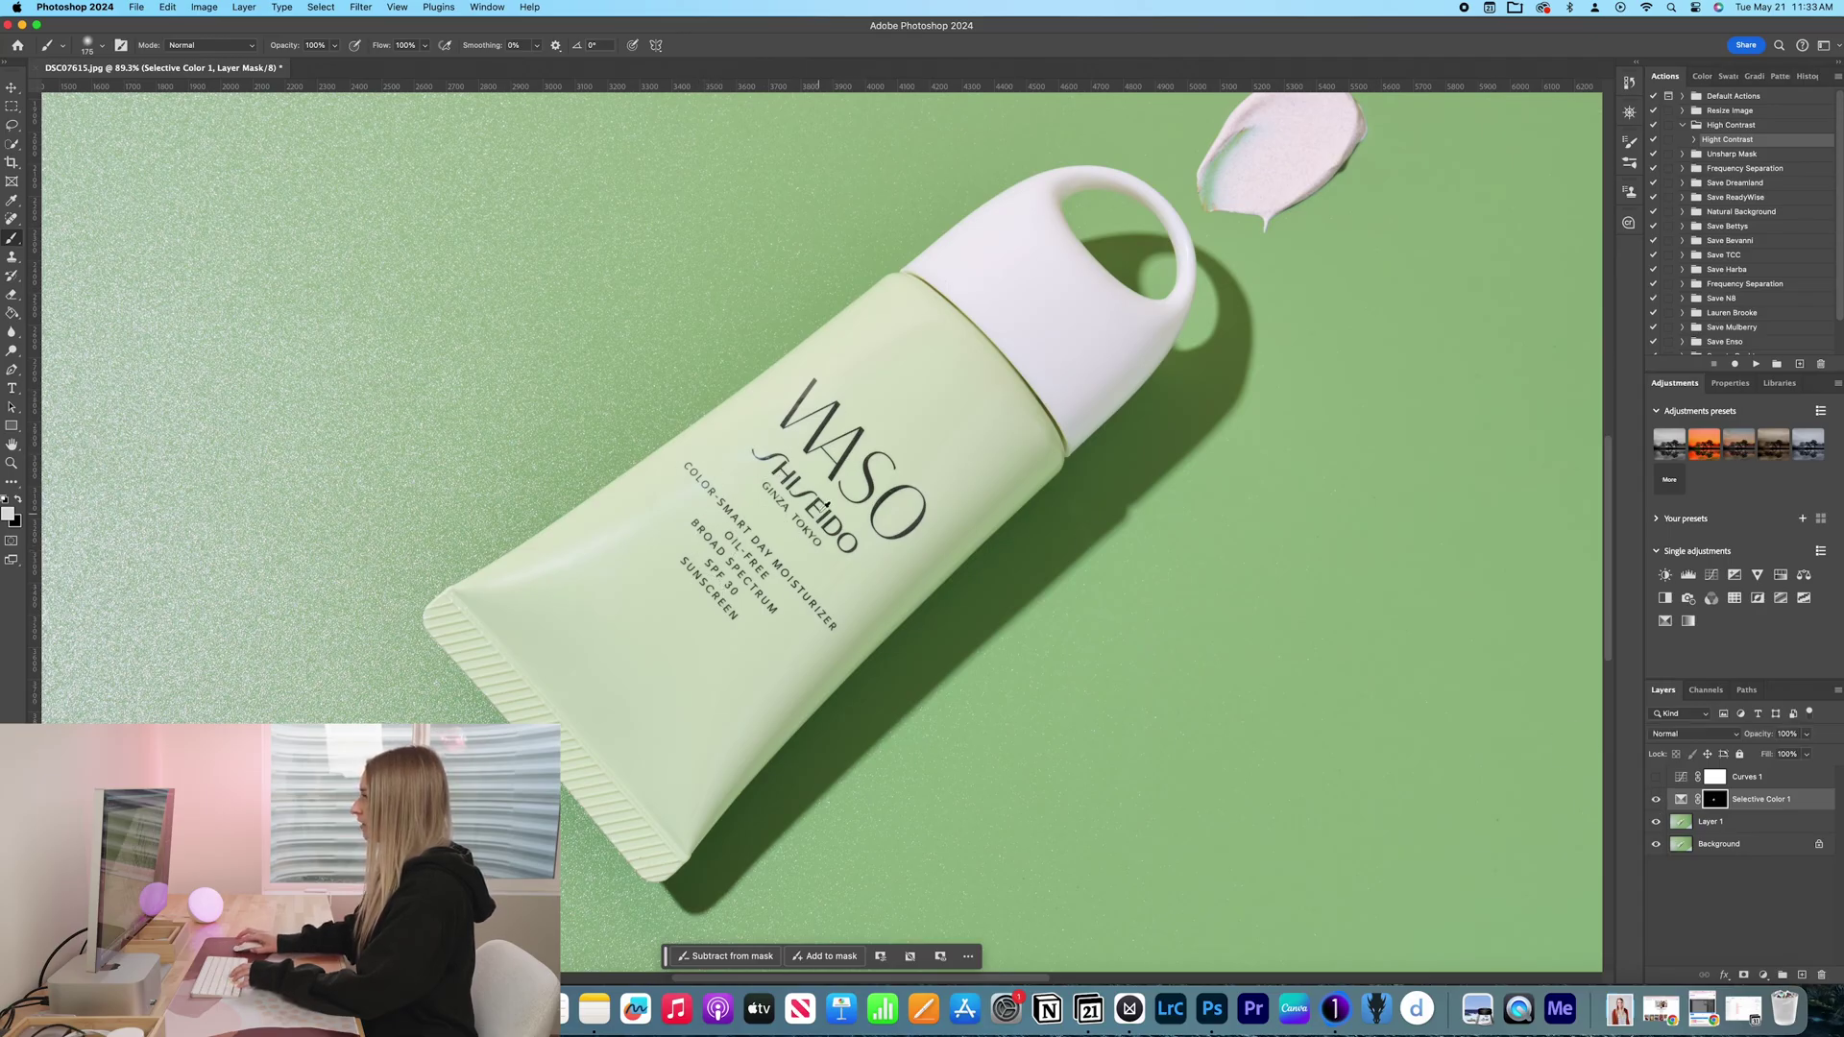
scroll(837, 490, up, 5)
click(1656, 799)
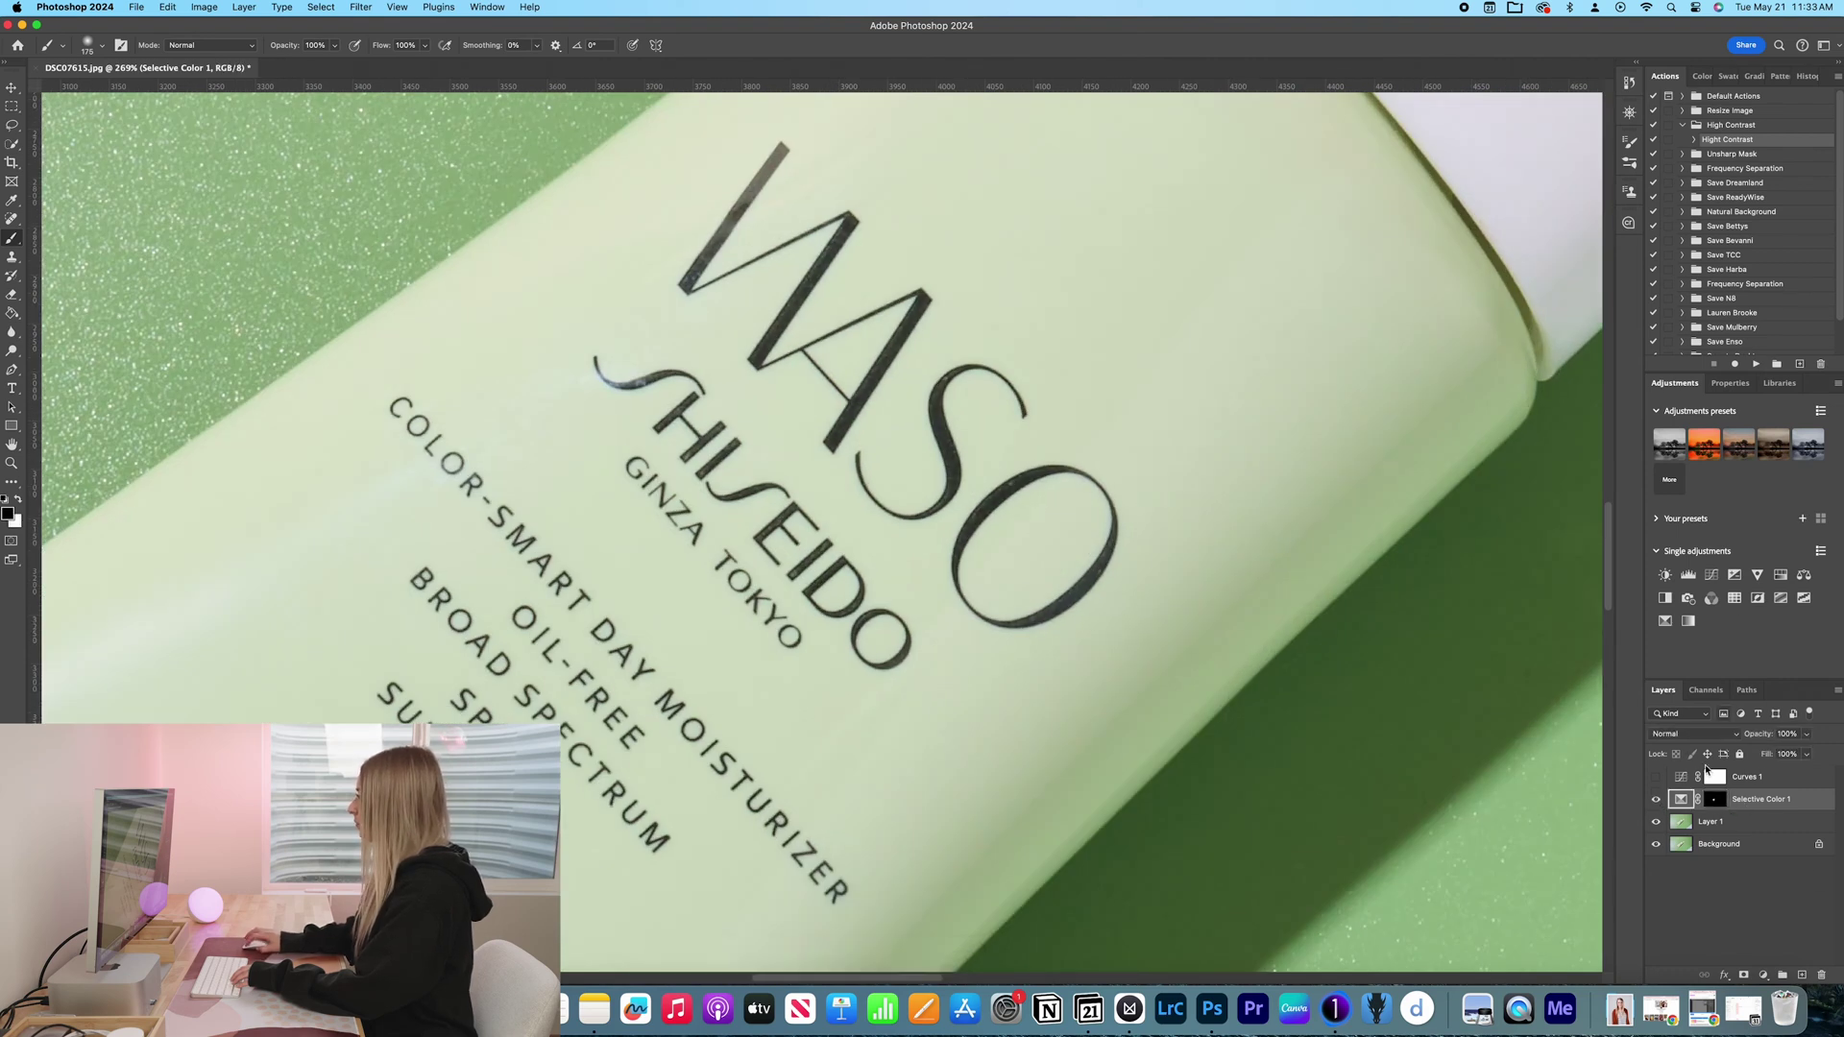
click(1680, 799)
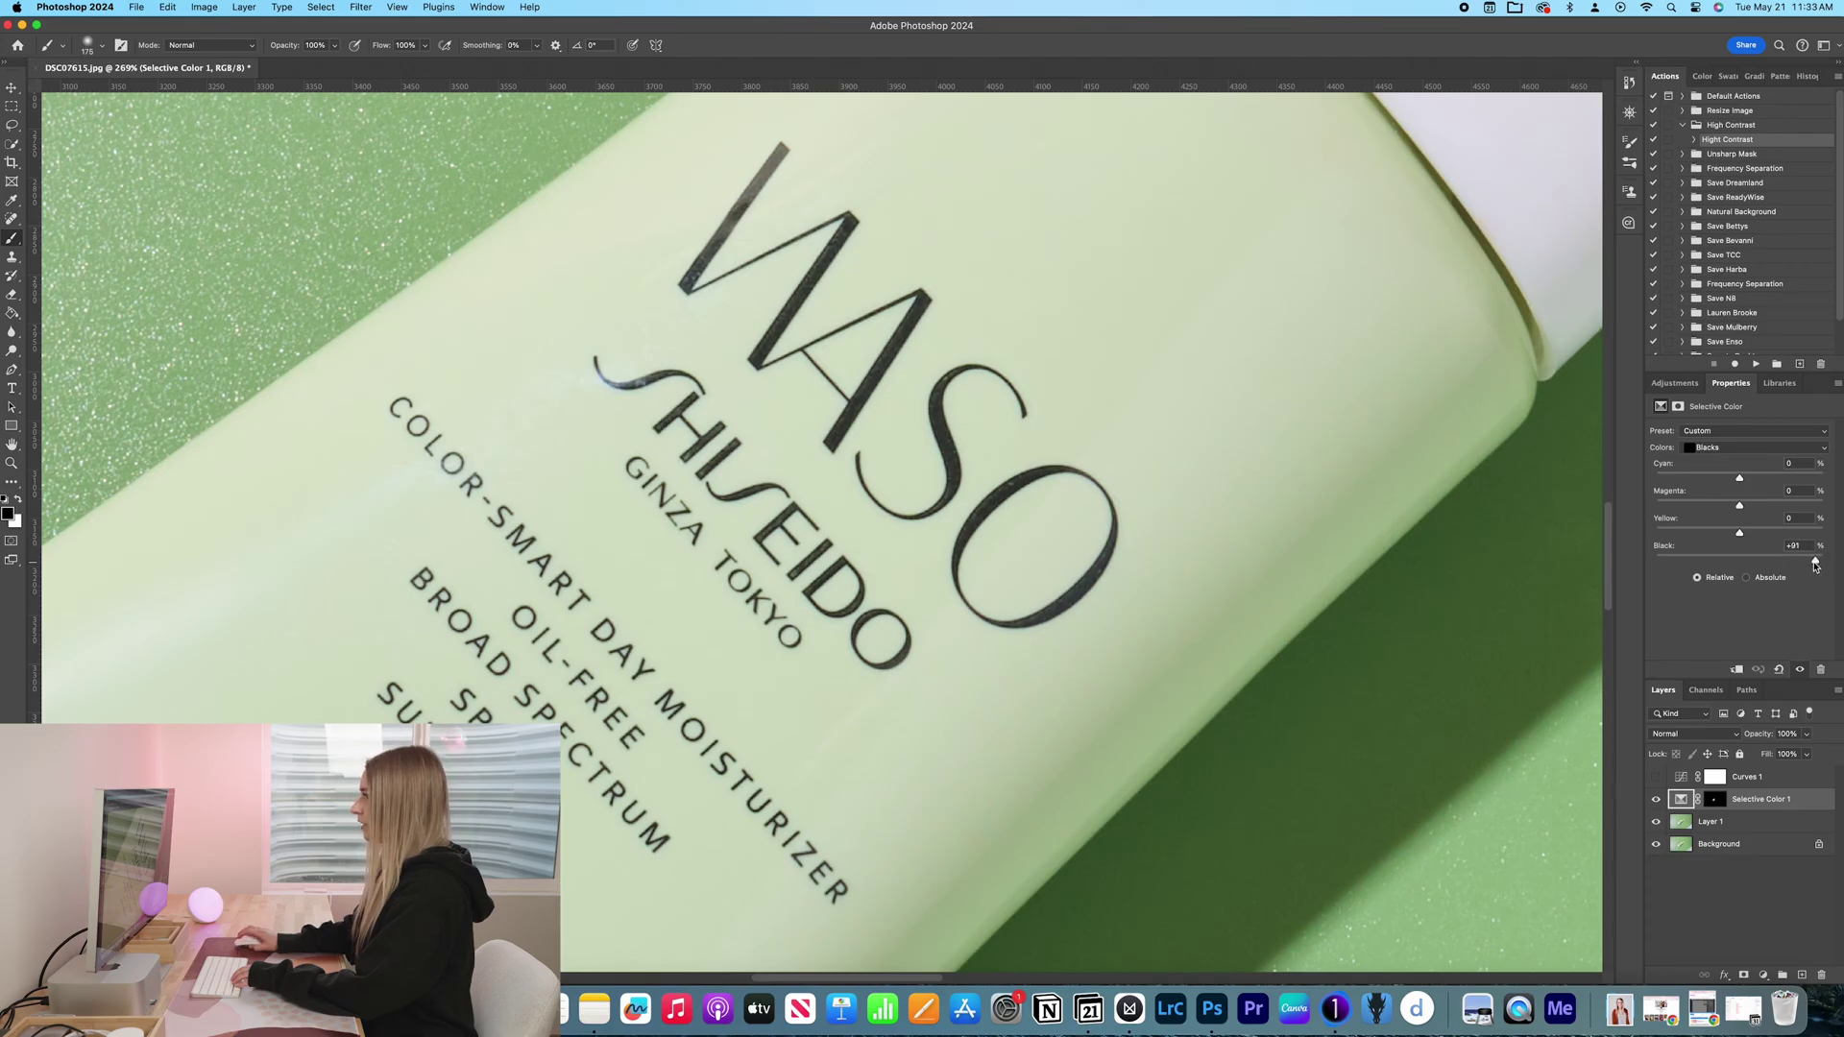
key(super+minus)
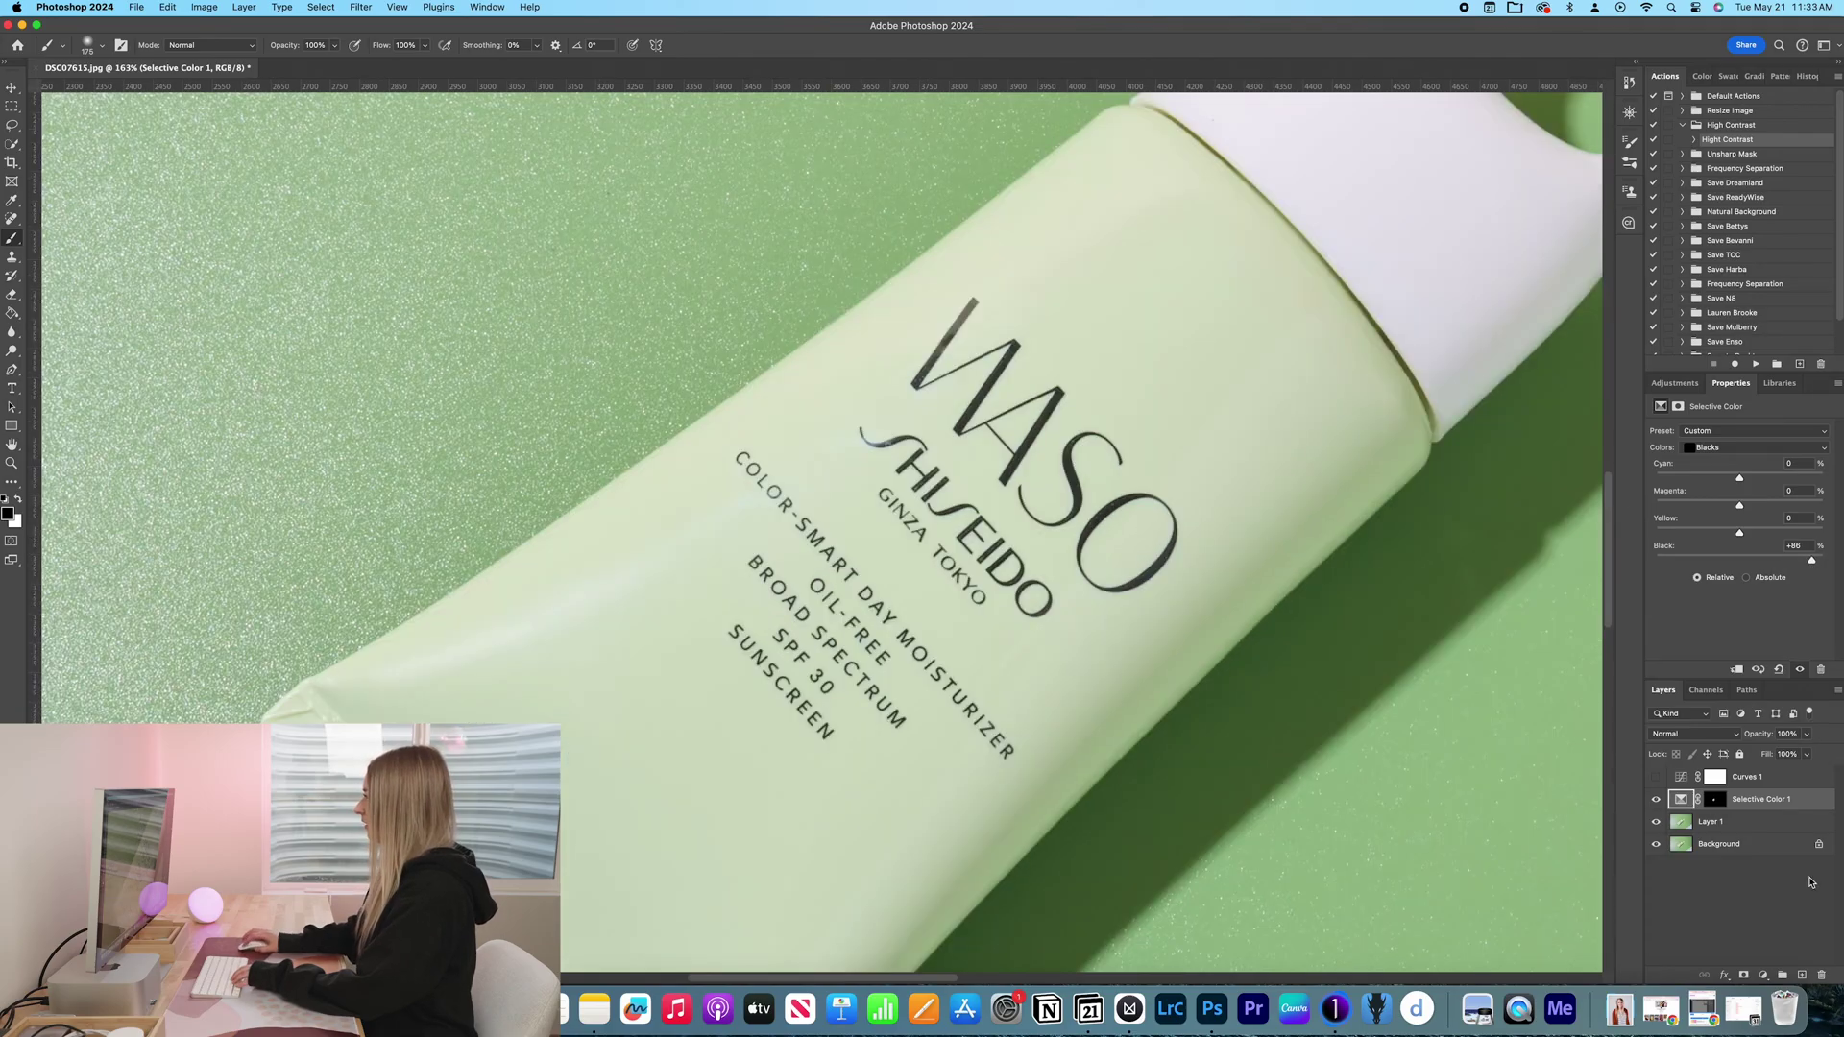
click(1656, 800)
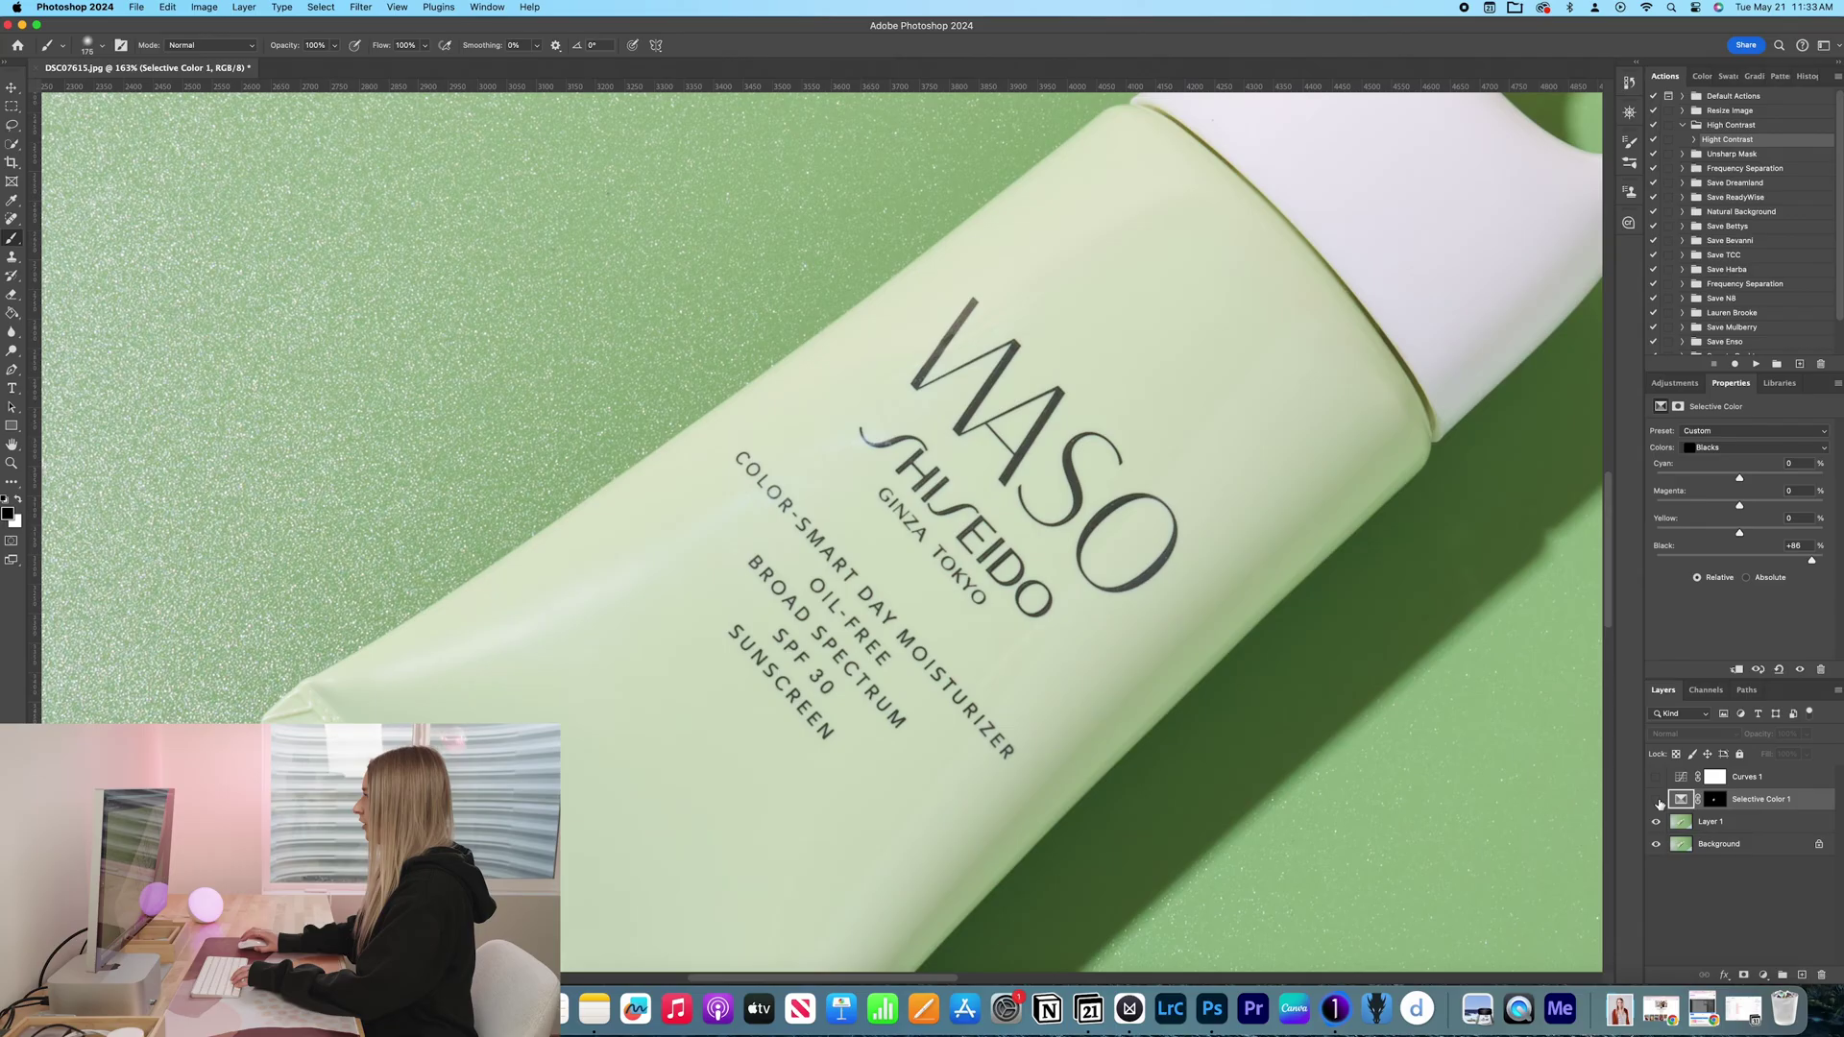
Step: Select the dark WASO lettering on Layer 1 with Color Range
click(1753, 825)
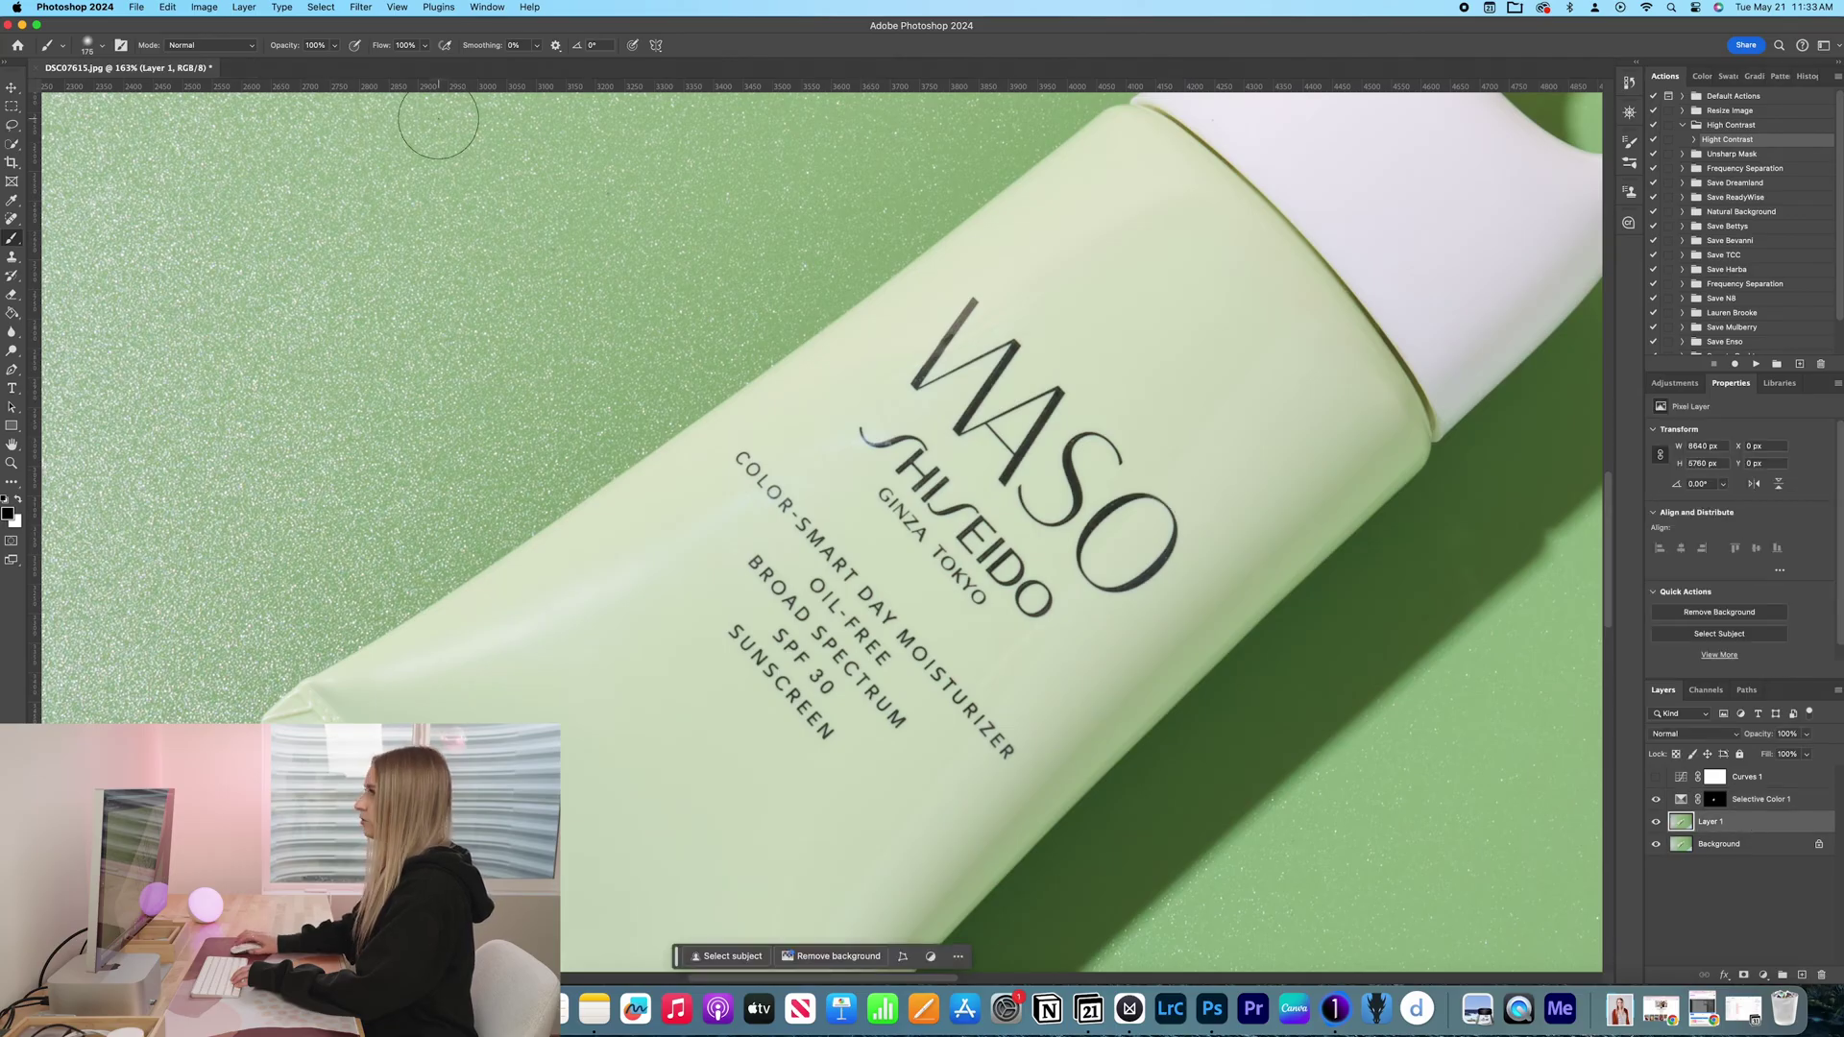
click(322, 8)
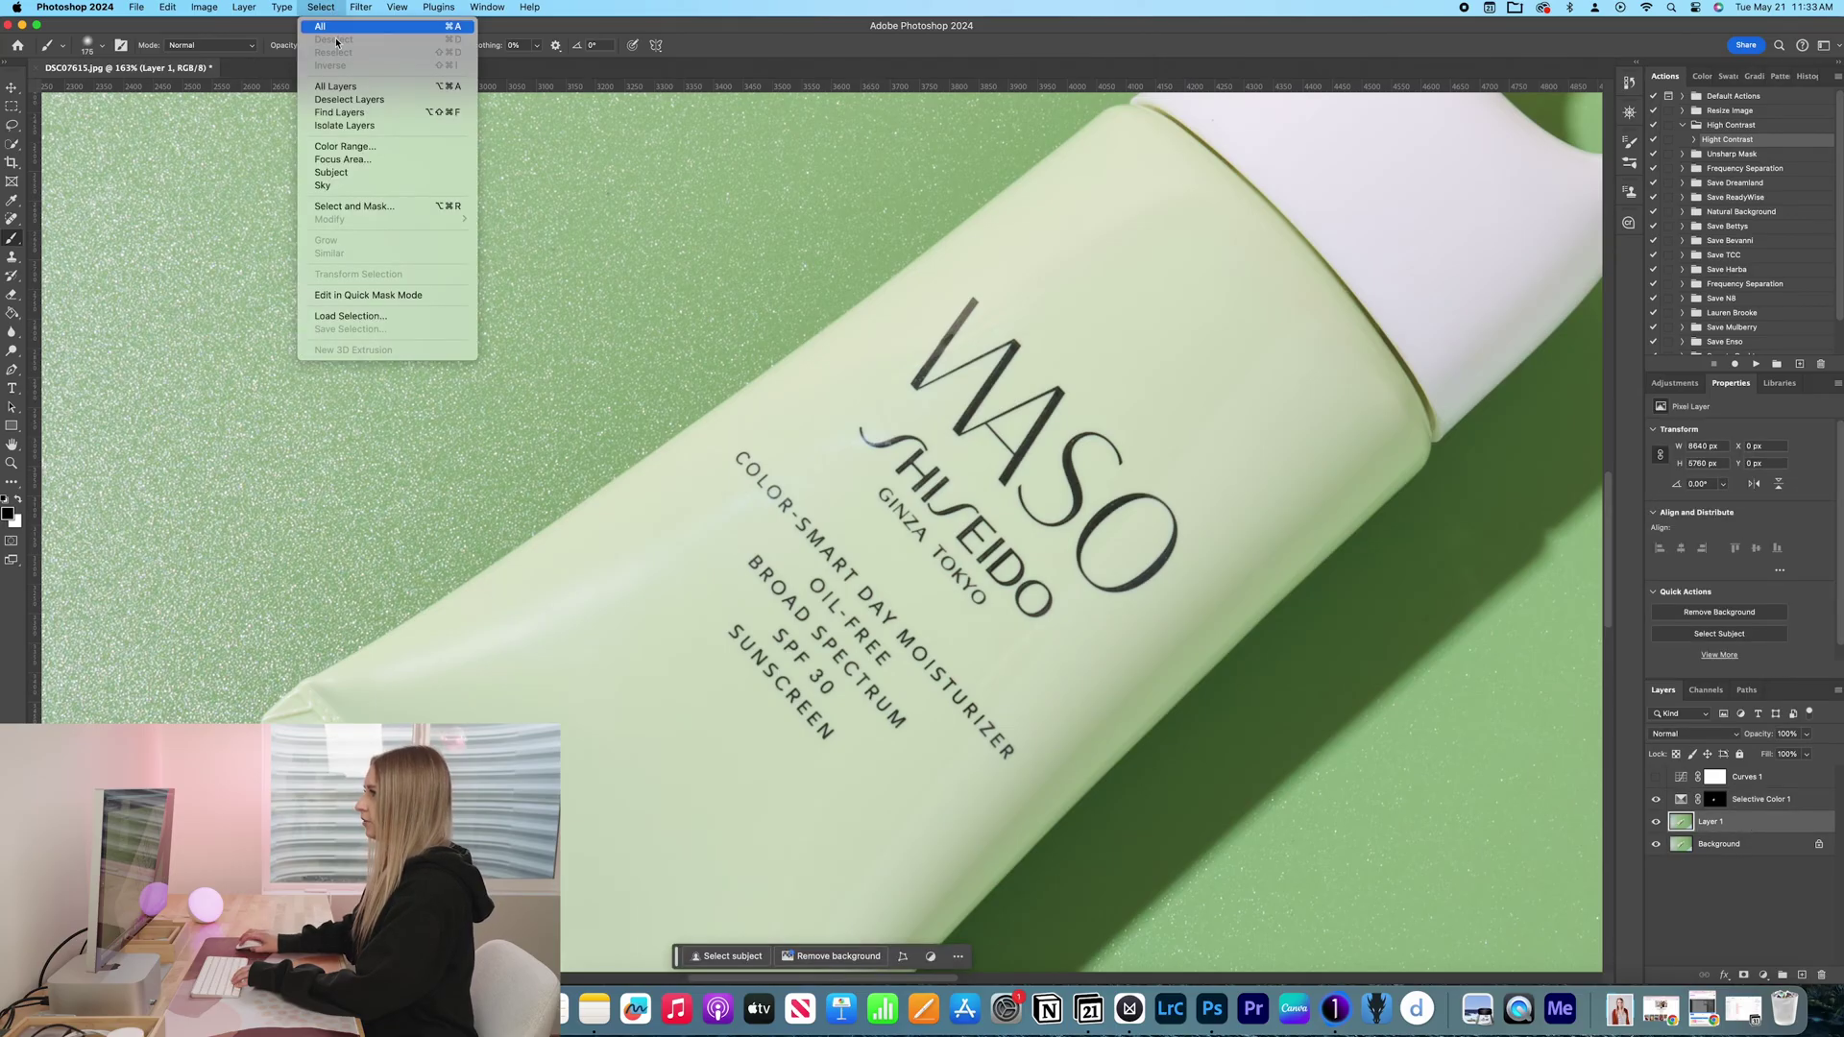
click(367, 137)
scroll(989, 387, up, 5)
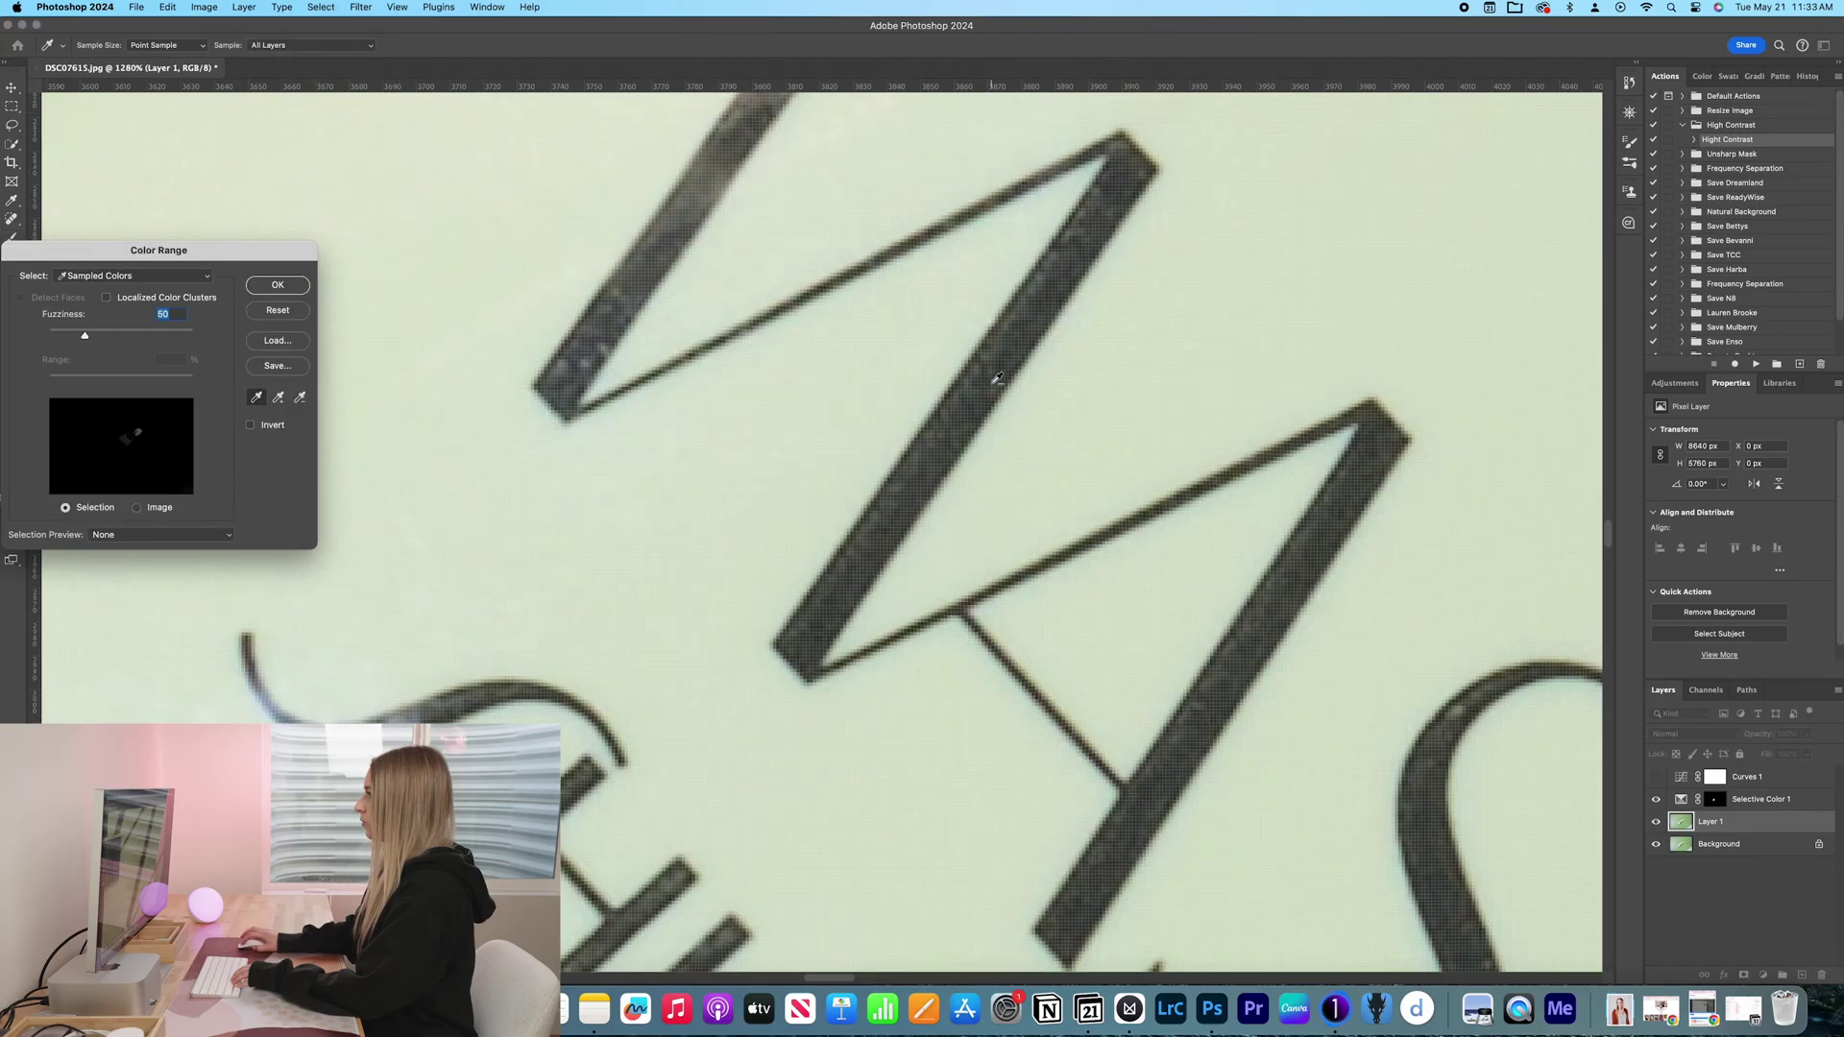
scroll(988, 387, up, 2)
scroll(989, 387, down, 2)
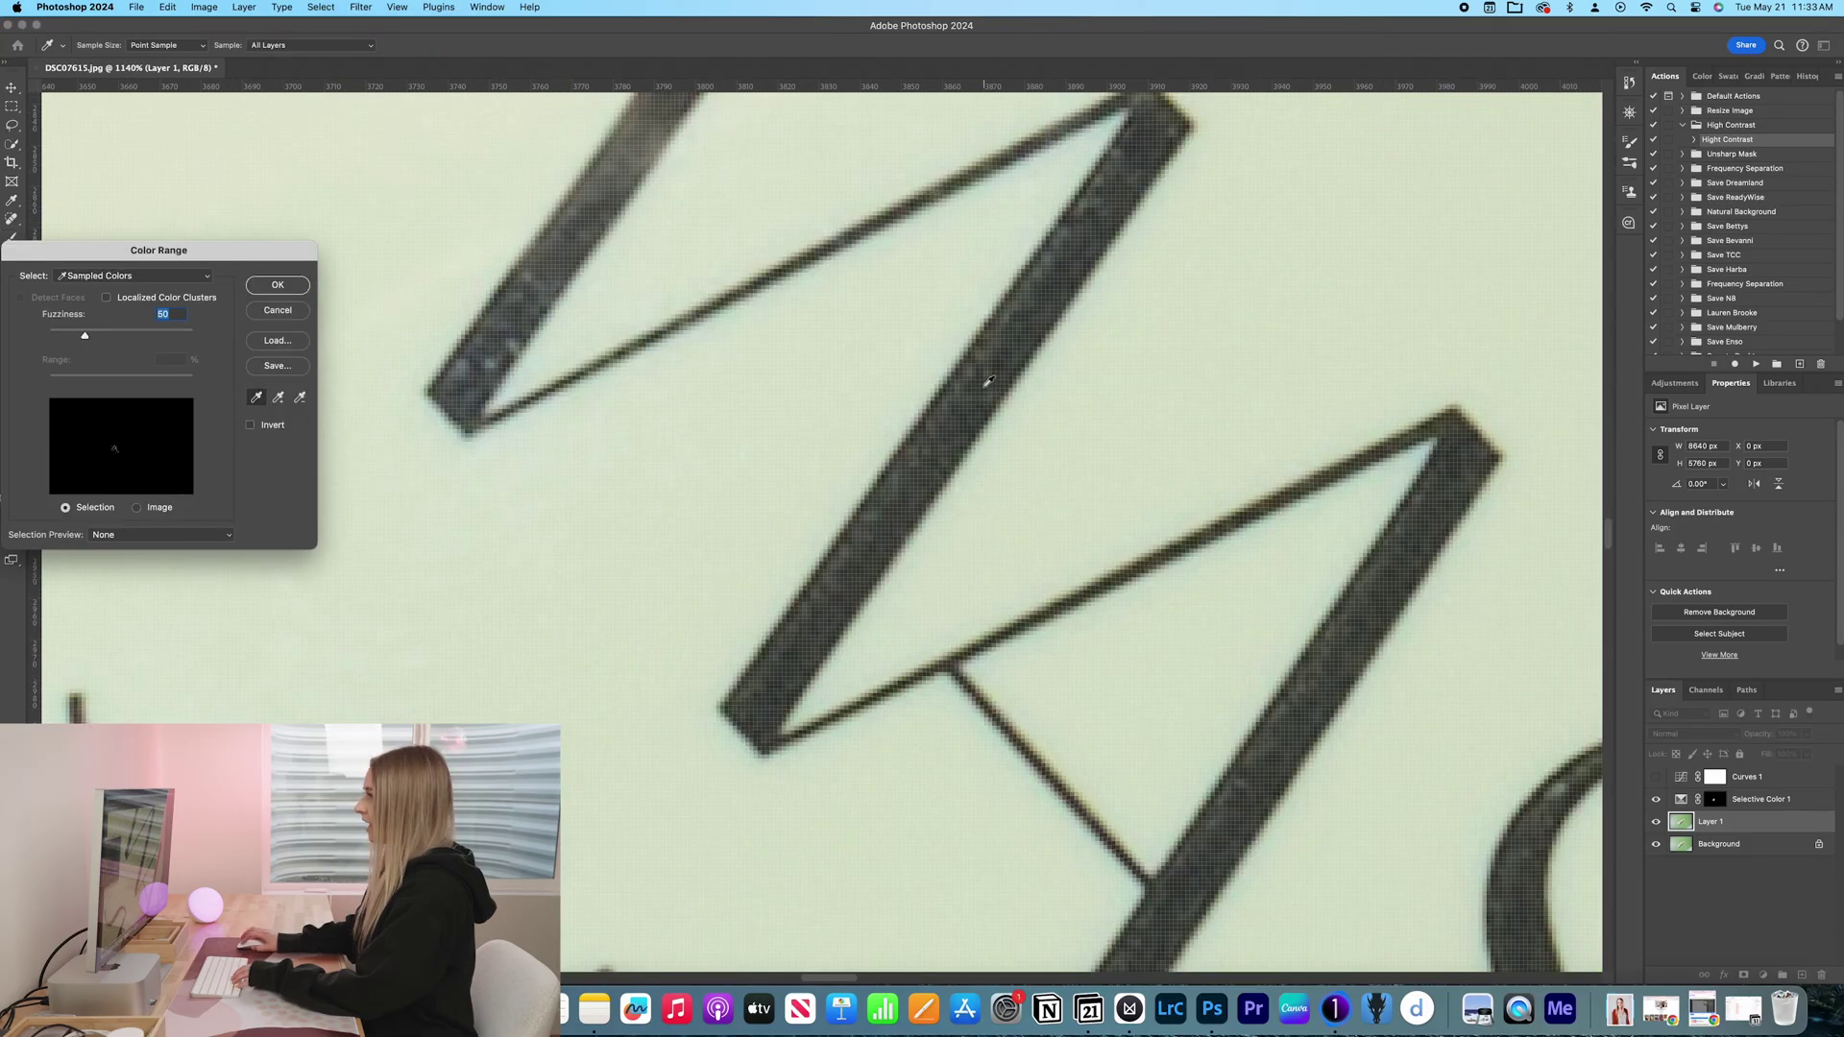
scroll(989, 382, down, 3)
scroll(988, 381, down, 3)
scroll(988, 381, up, 1)
scroll(737, 400, down, 2)
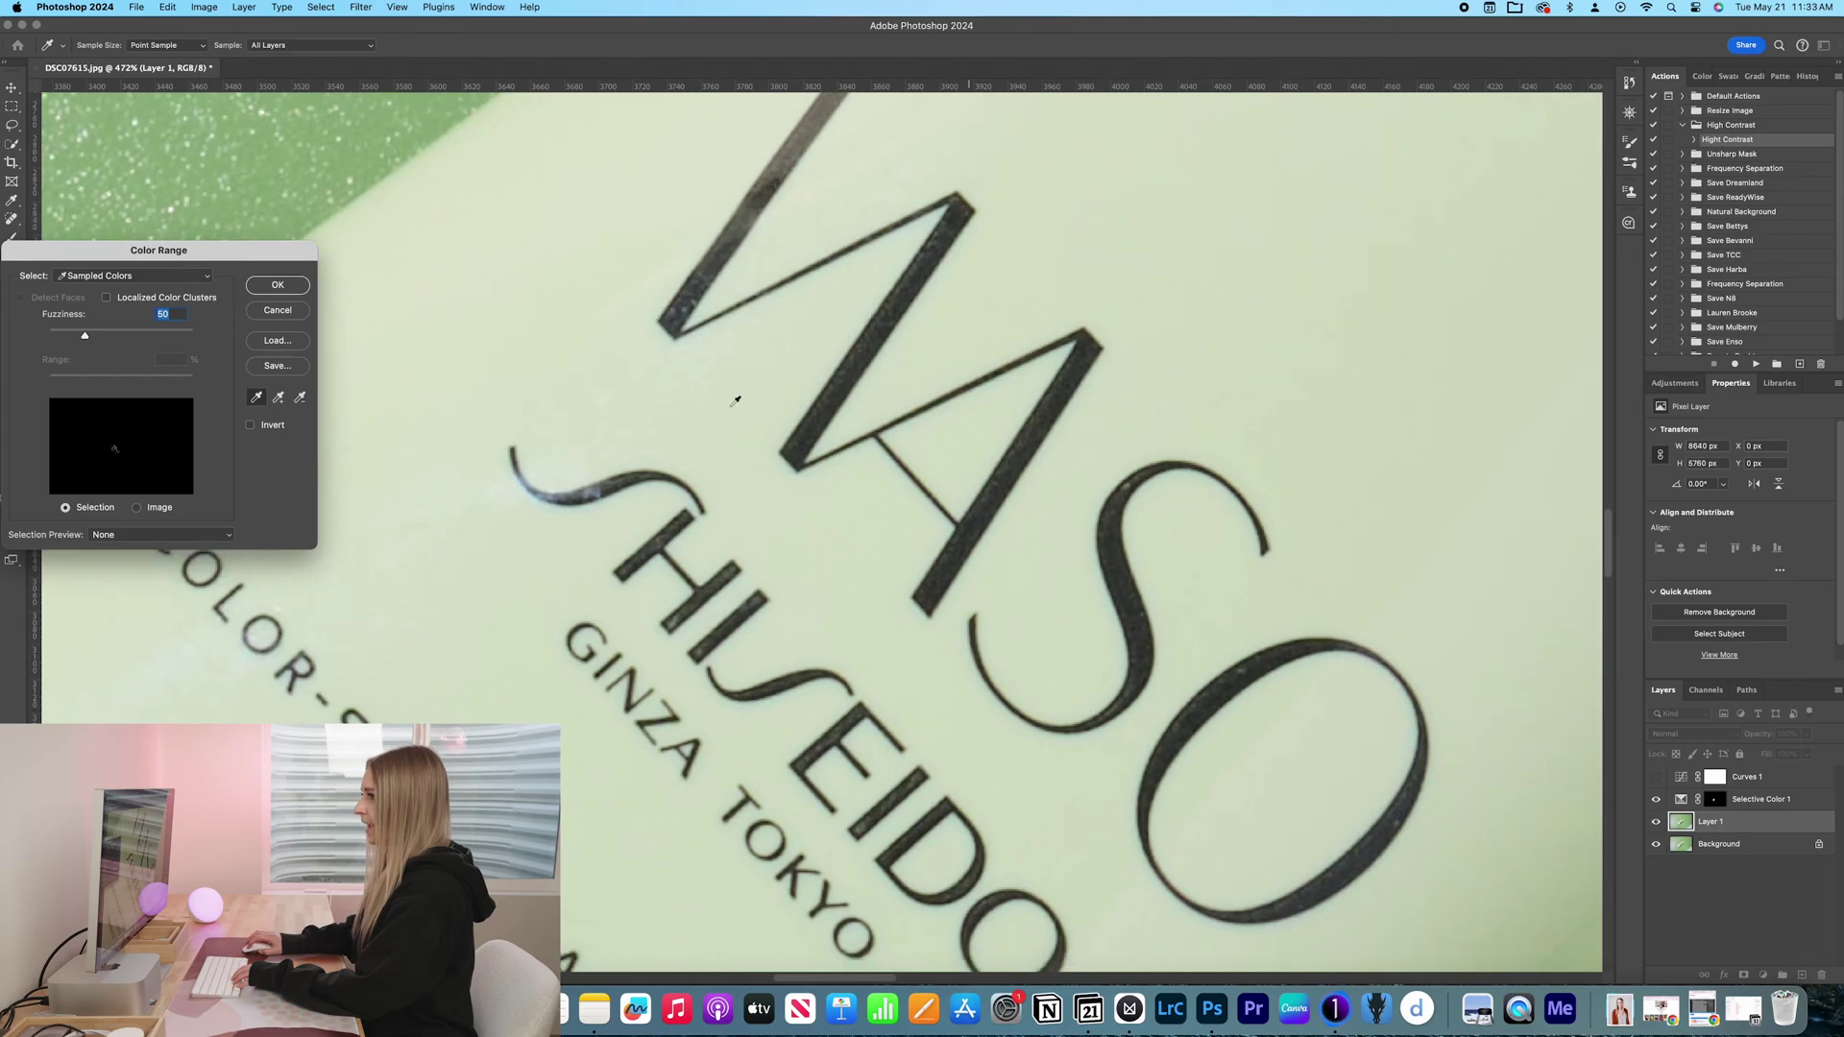
scroll(737, 400, down, 2)
click(277, 286)
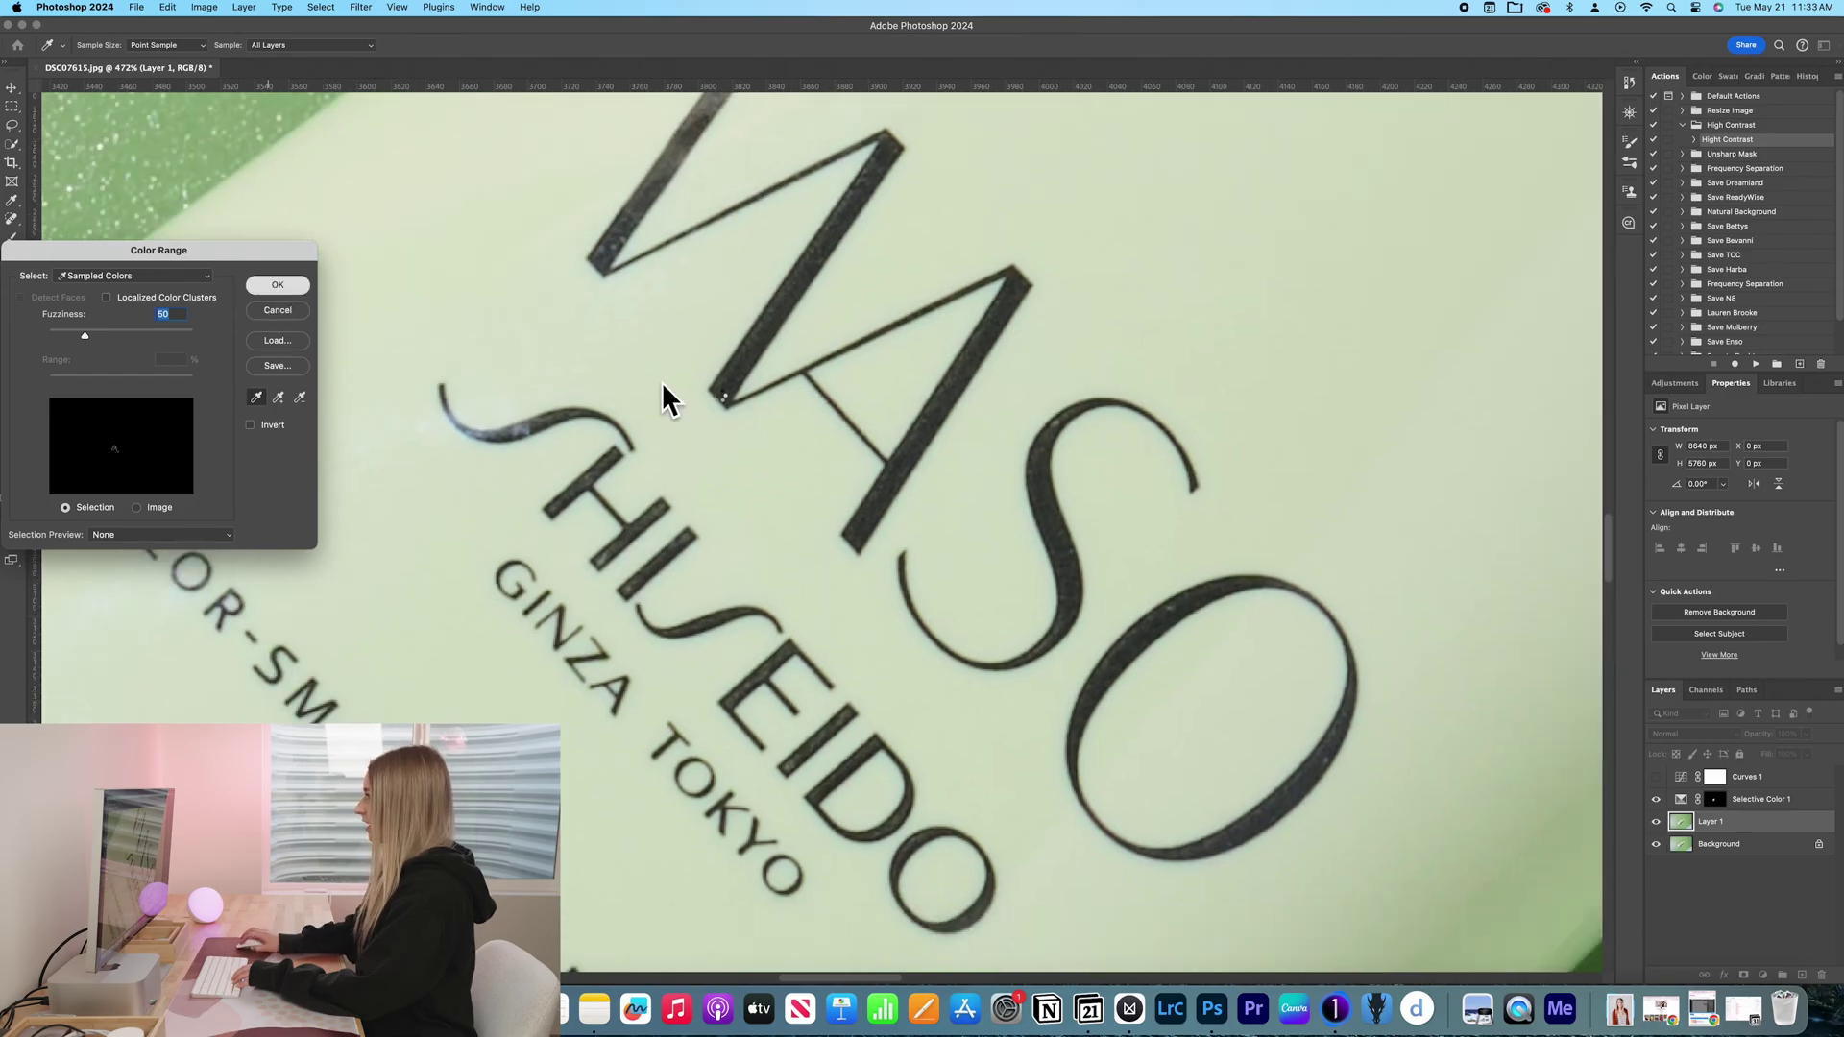
scroll(663, 397, down, 3)
scroll(662, 396, down, 3)
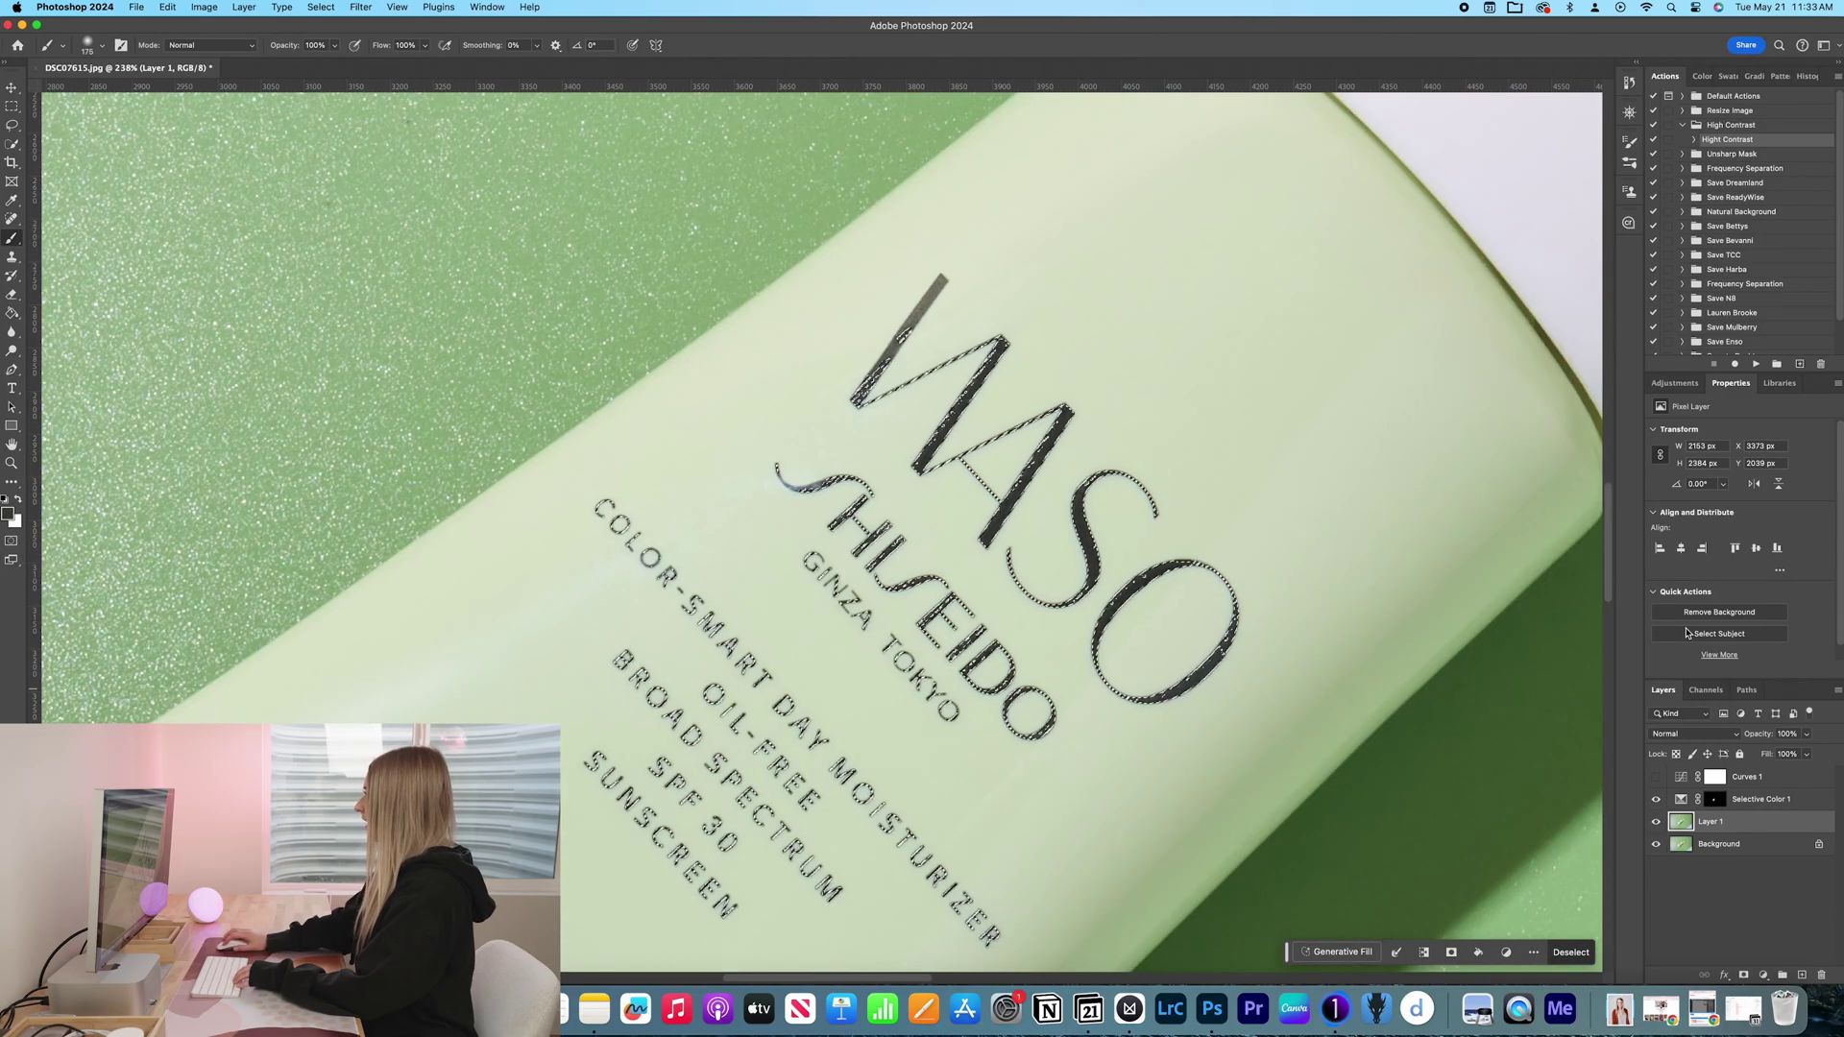
Step: Add a Curves 2 adjustment masked to the lettering and darken its midtones
click(1673, 383)
click(1712, 574)
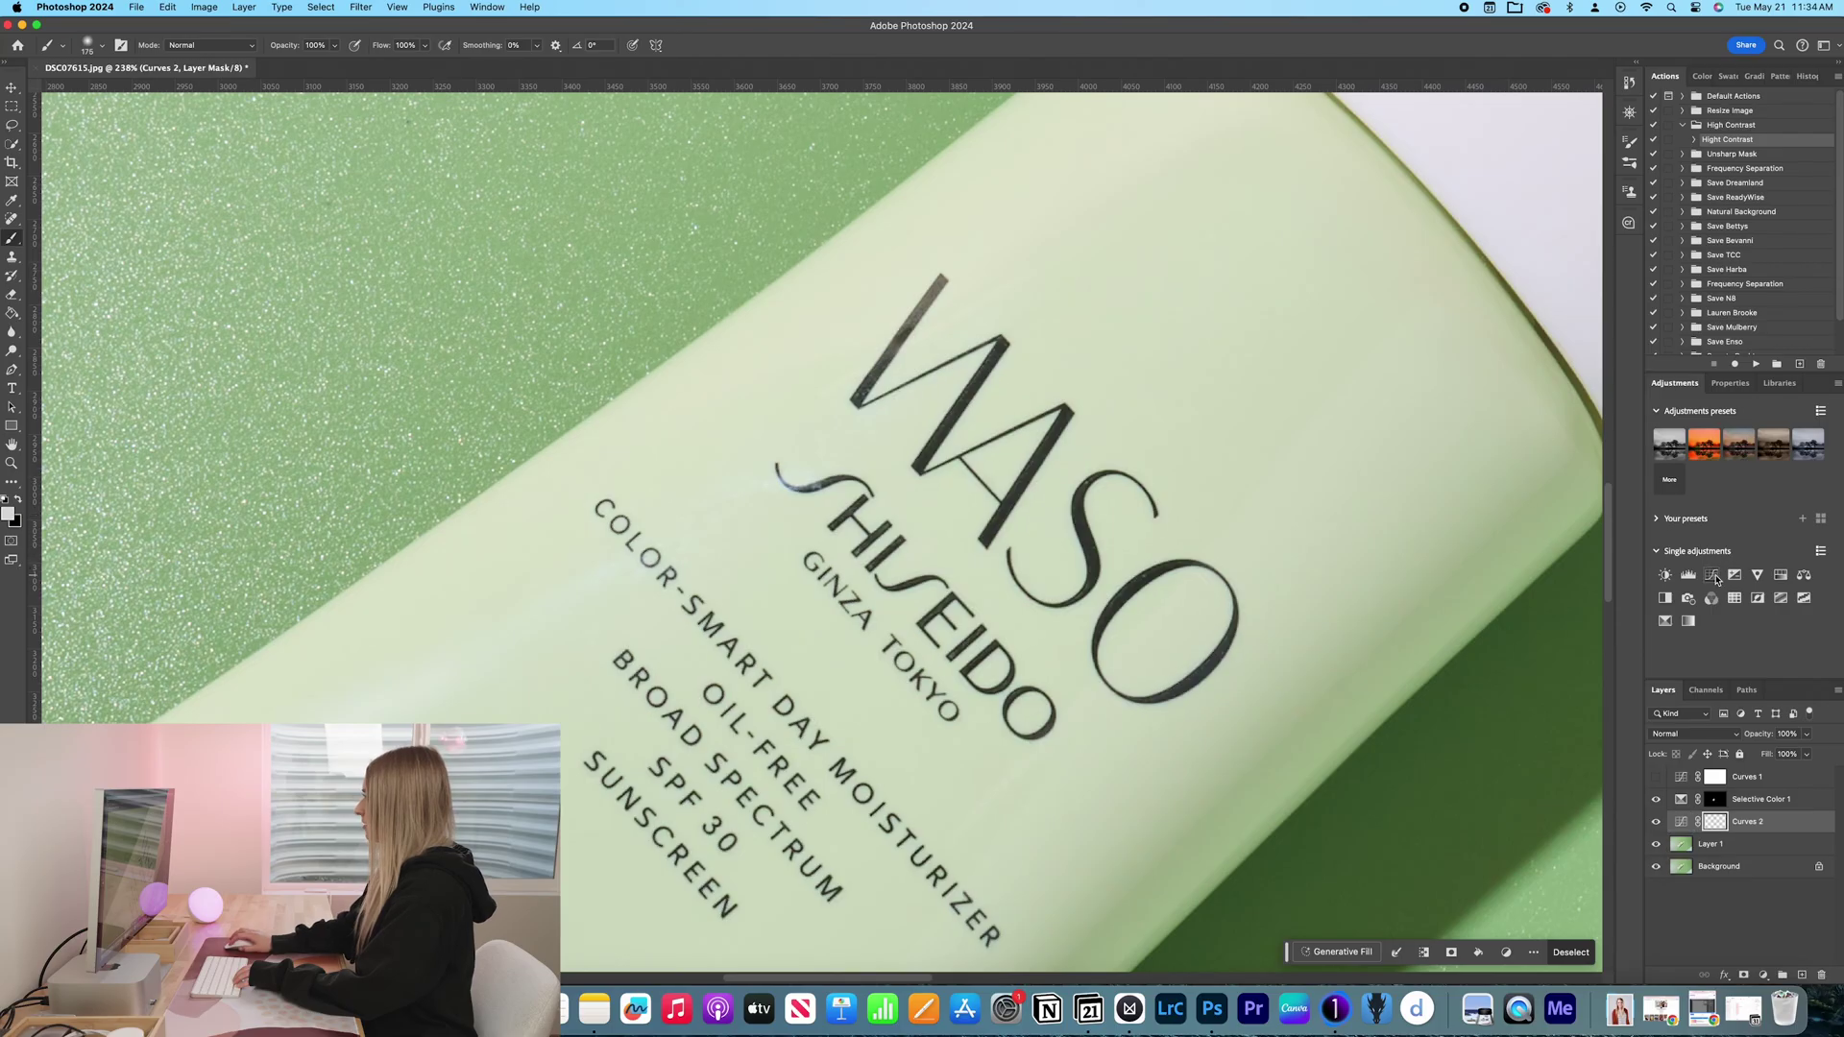
alt+click(1724, 826)
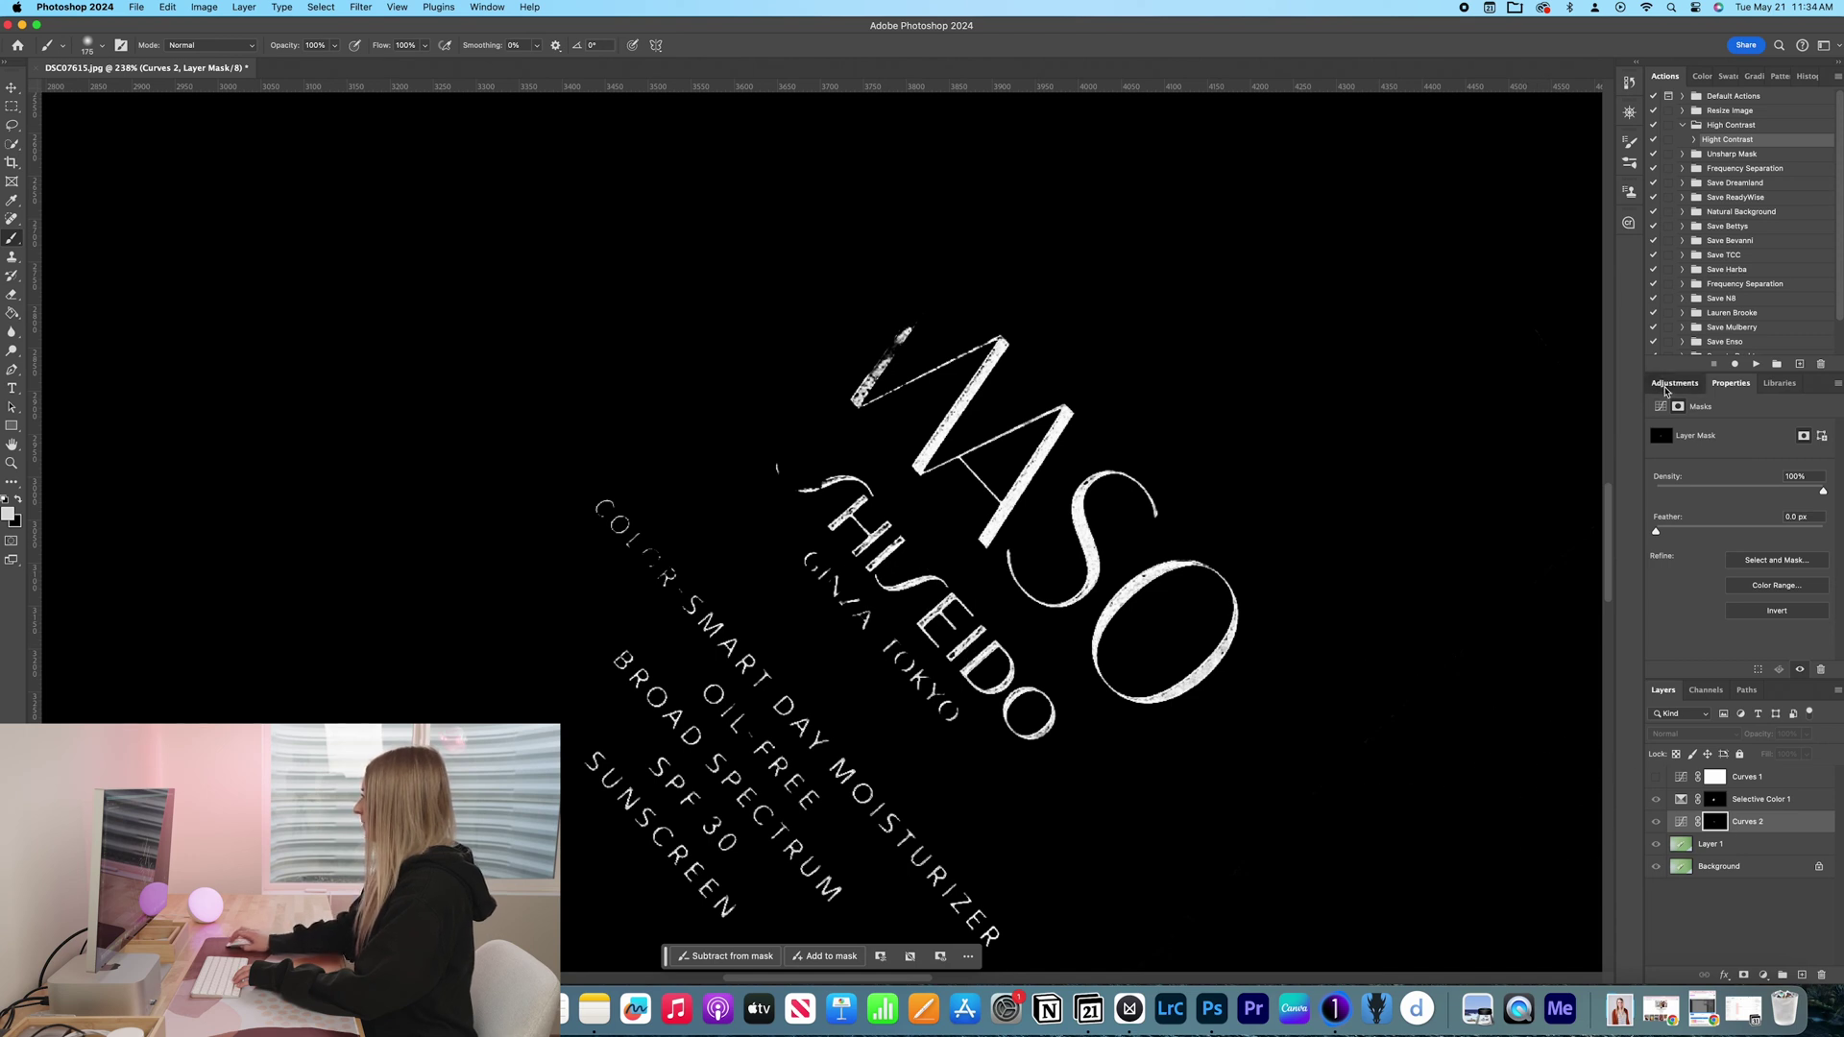
click(1671, 384)
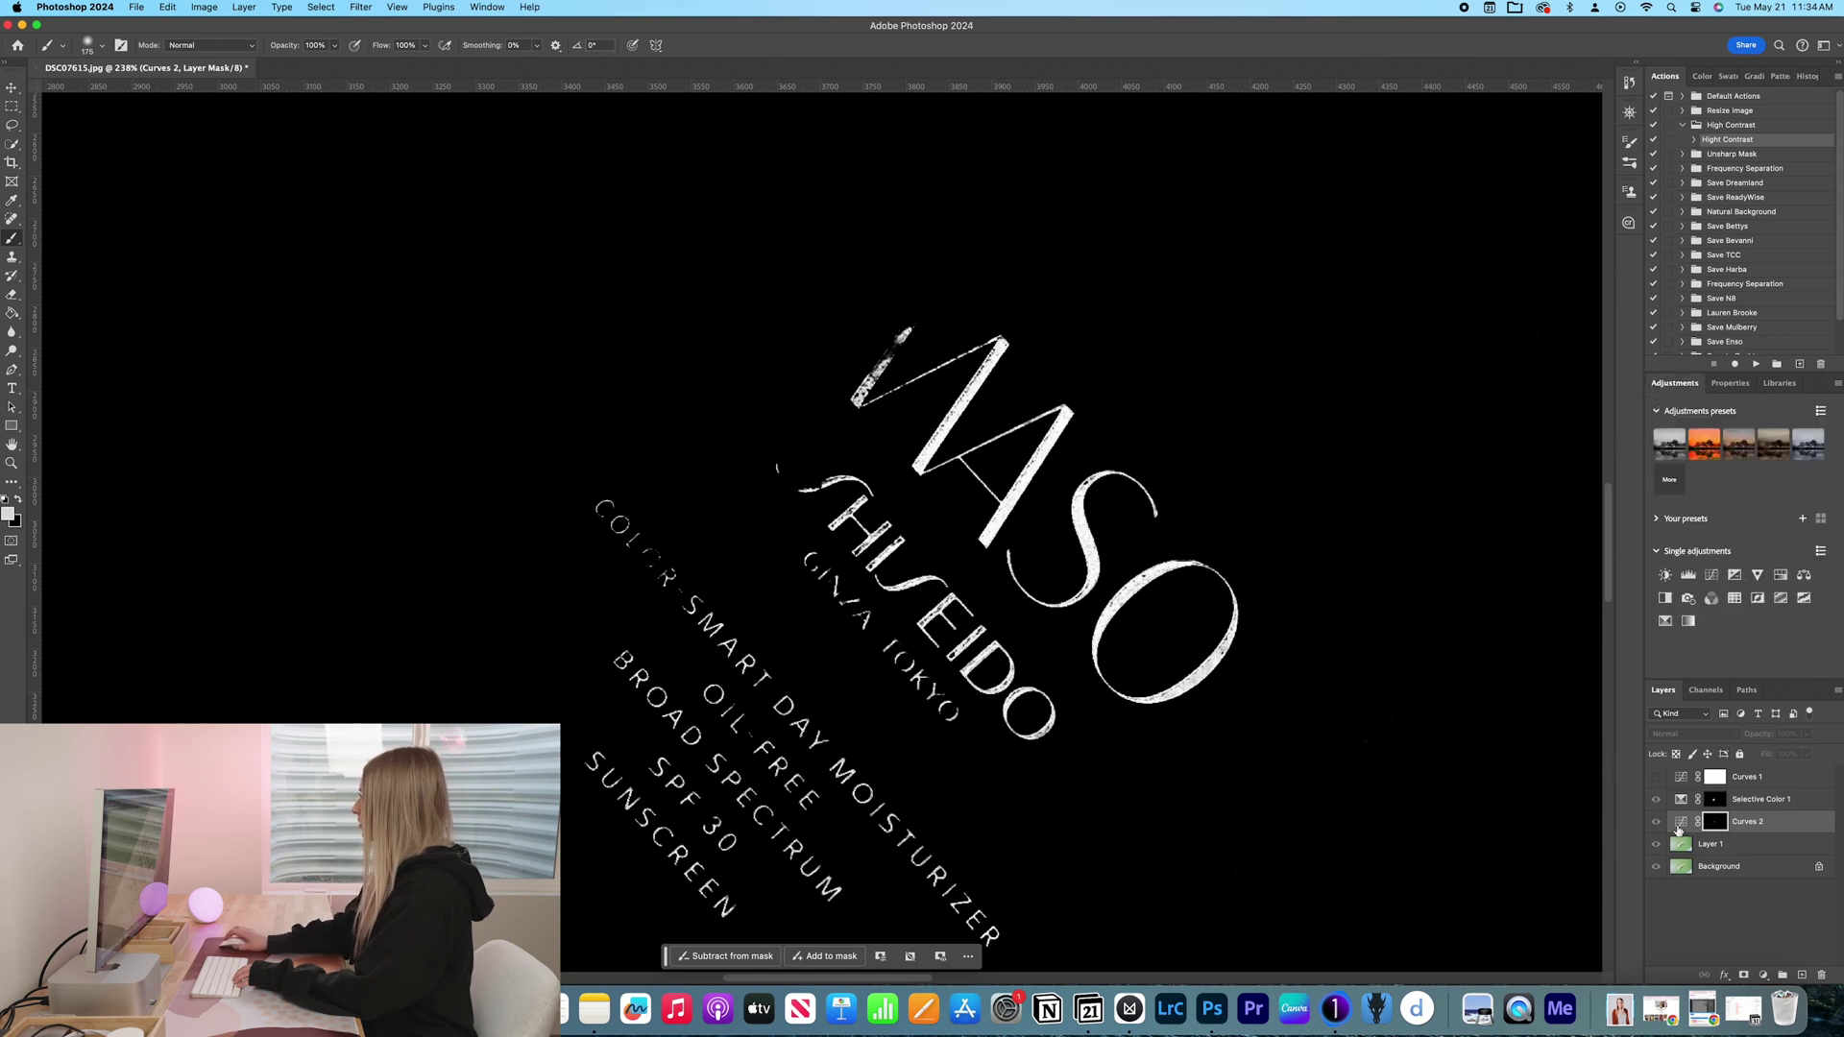
key(ctrl+2)
double_click(1682, 822)
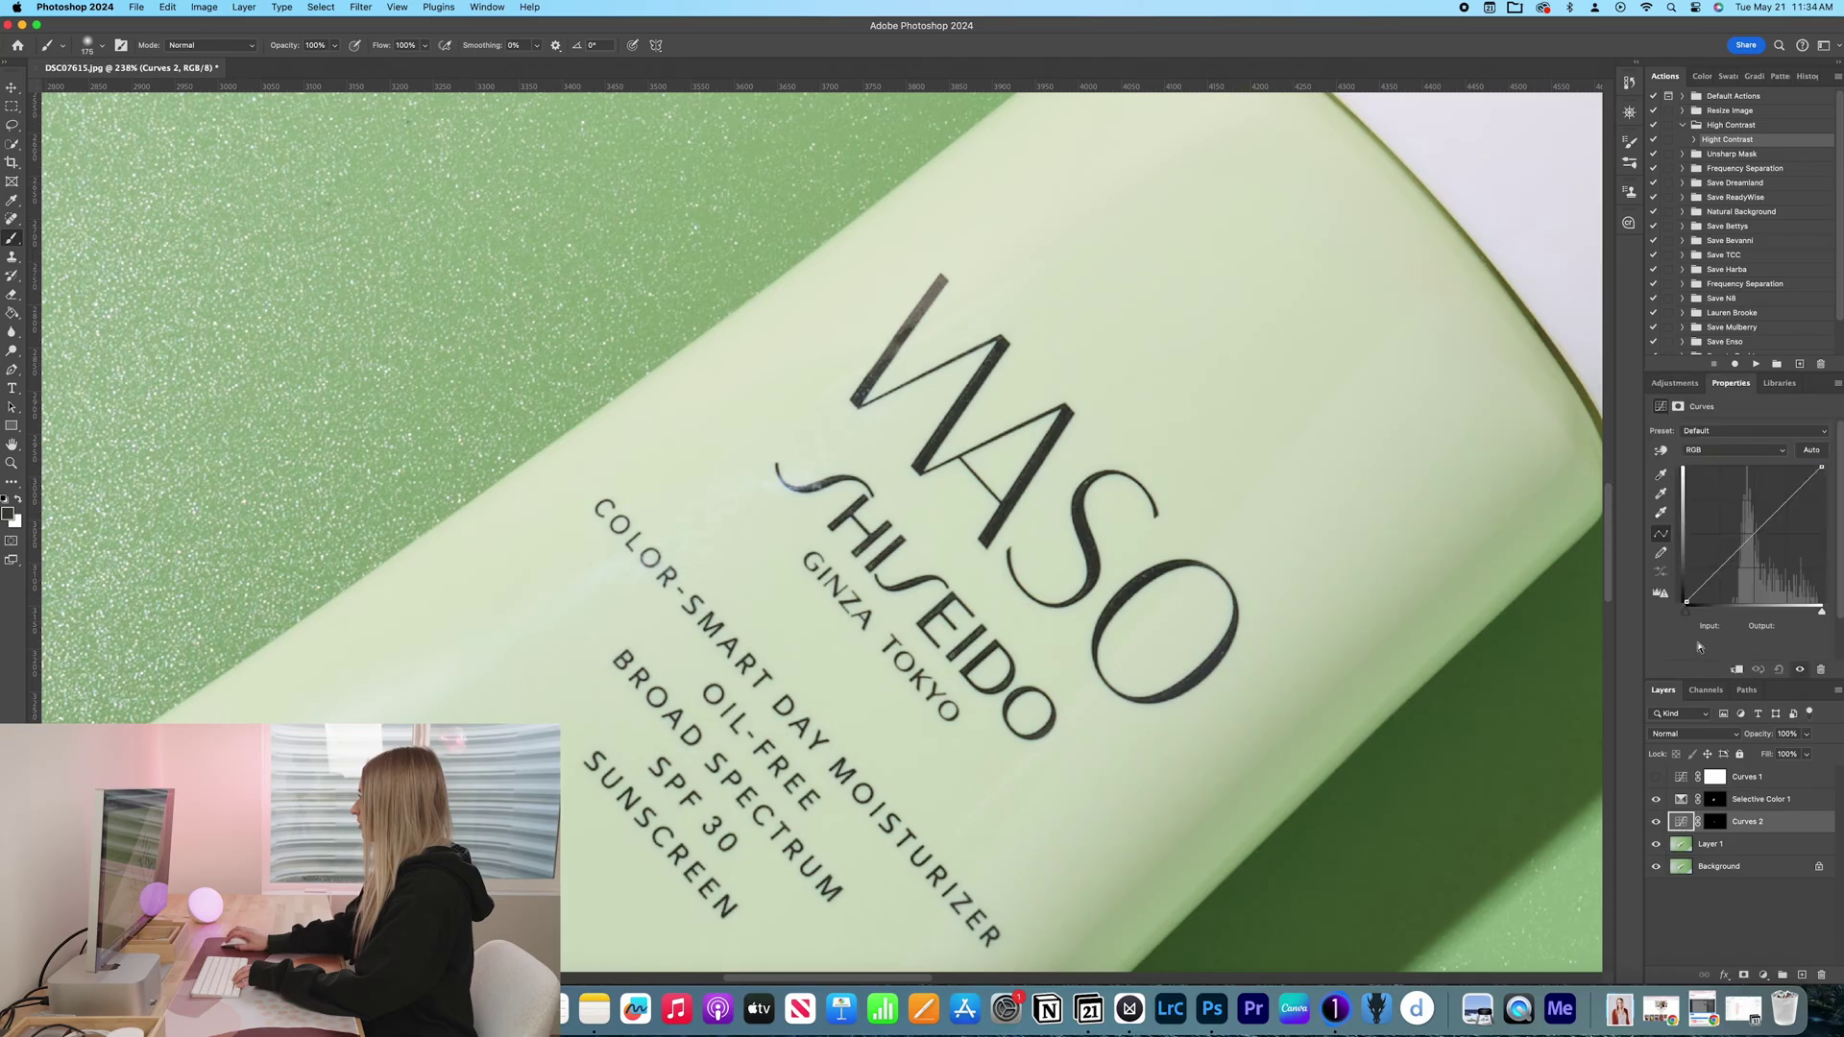
drag(1722, 563, 1722, 573)
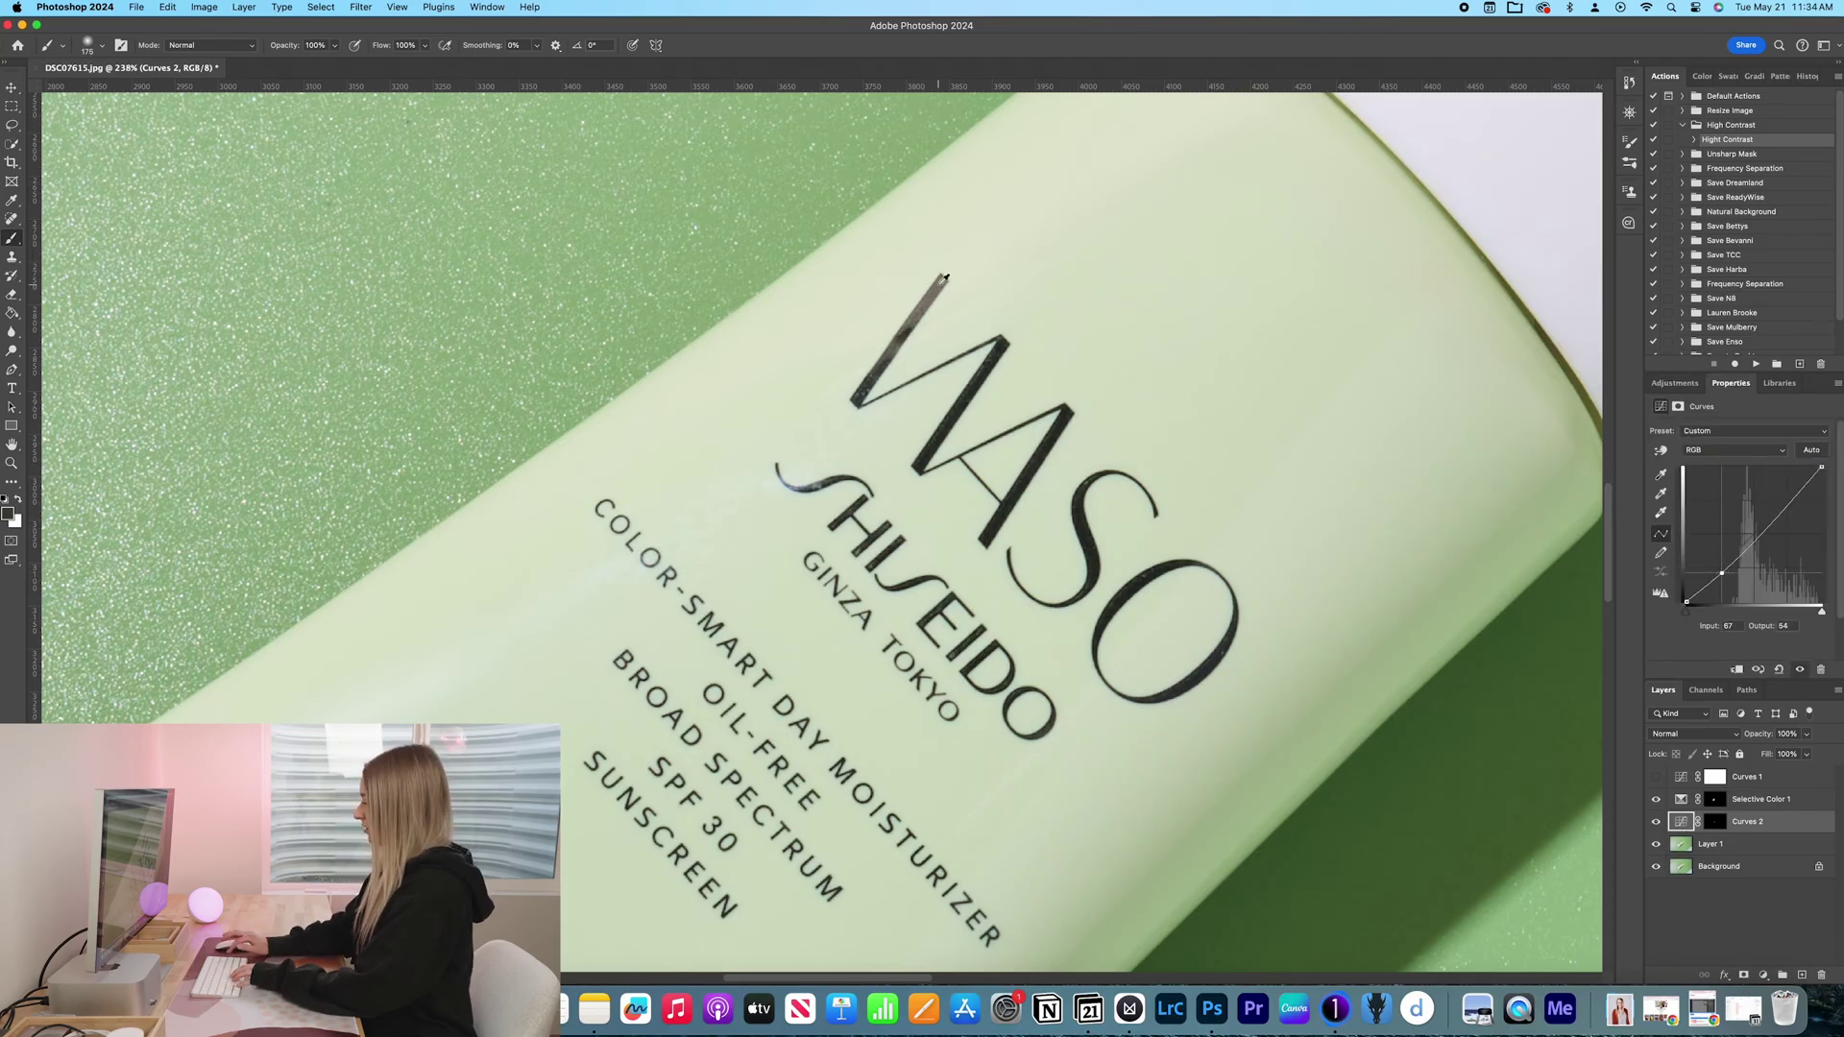
Step: Extend the mask over the W's faint upper stroke and re-enable Selective Color 1 and Curves 2
key(bracketleft)
key(bracketleft)
key(bracketleft)
key(bracketleft)
key(bracketleft)
key(bracketleft)
key(bracketleft)
key(bracketleft)
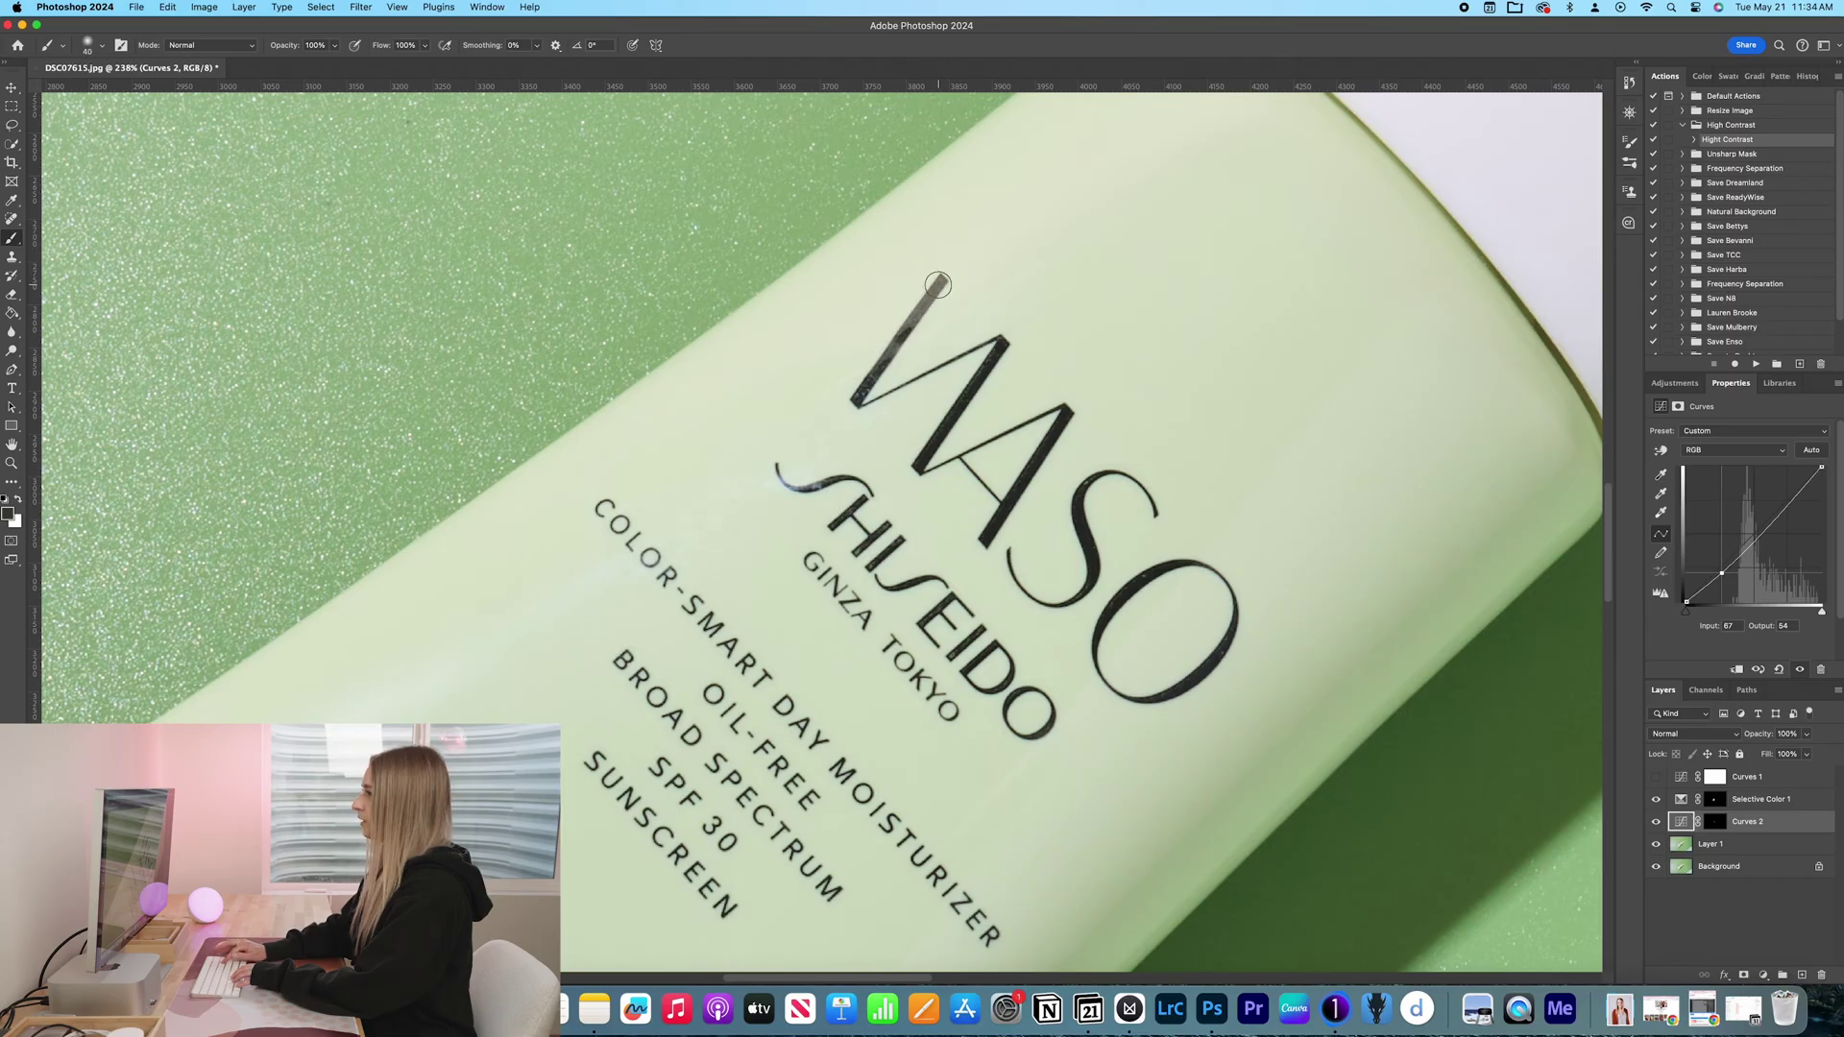
key(ctrl+backslash)
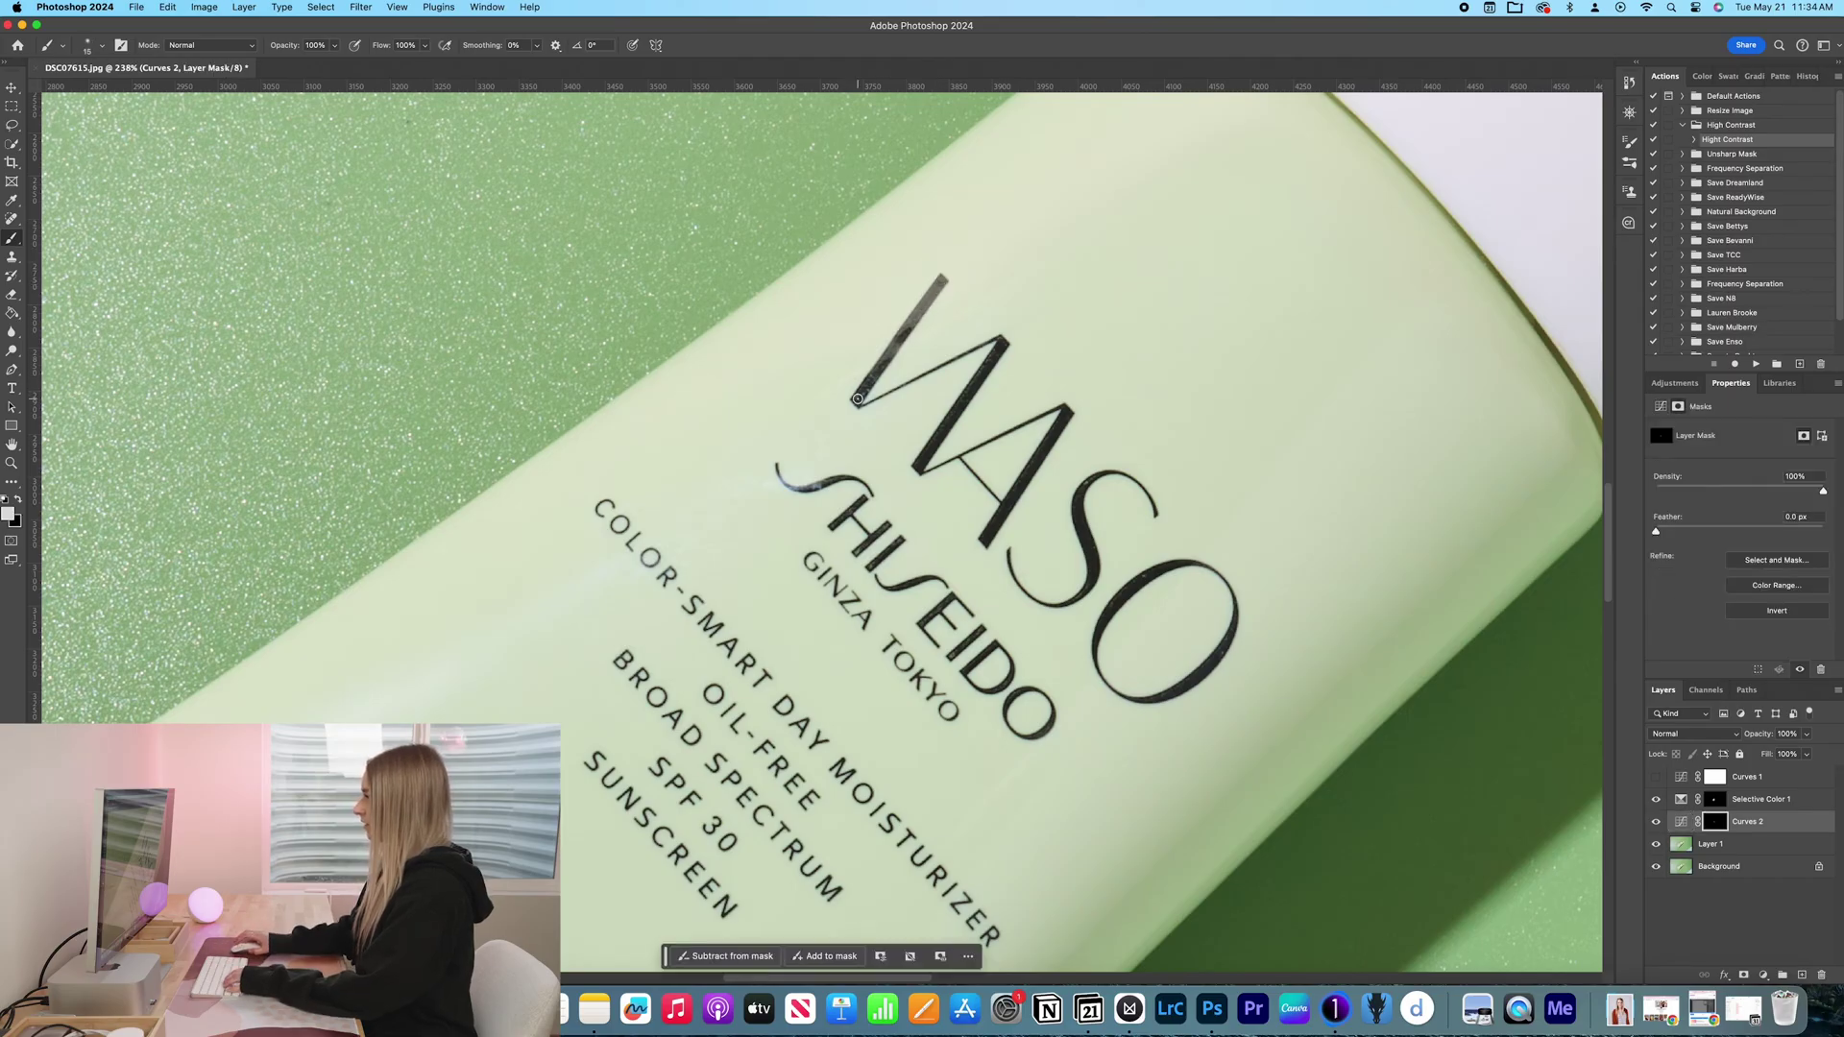
drag(936, 283, 862, 399)
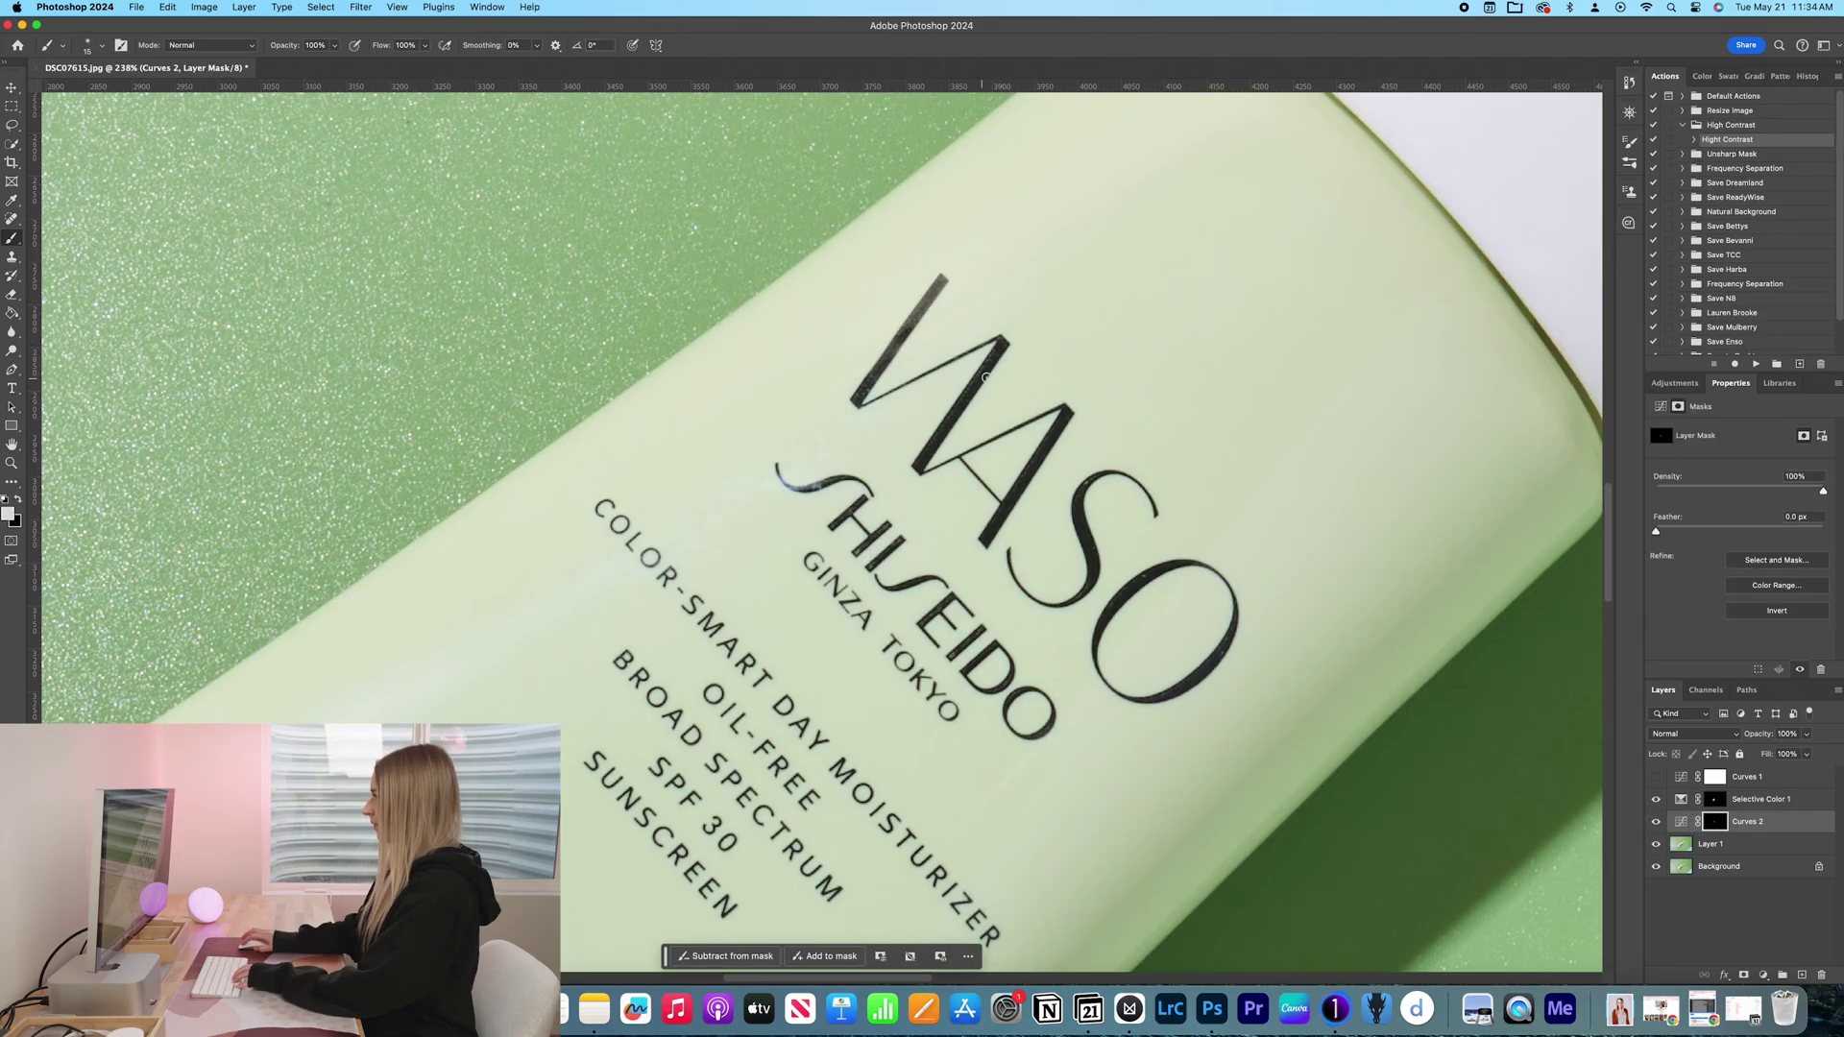
key(ctrl+0)
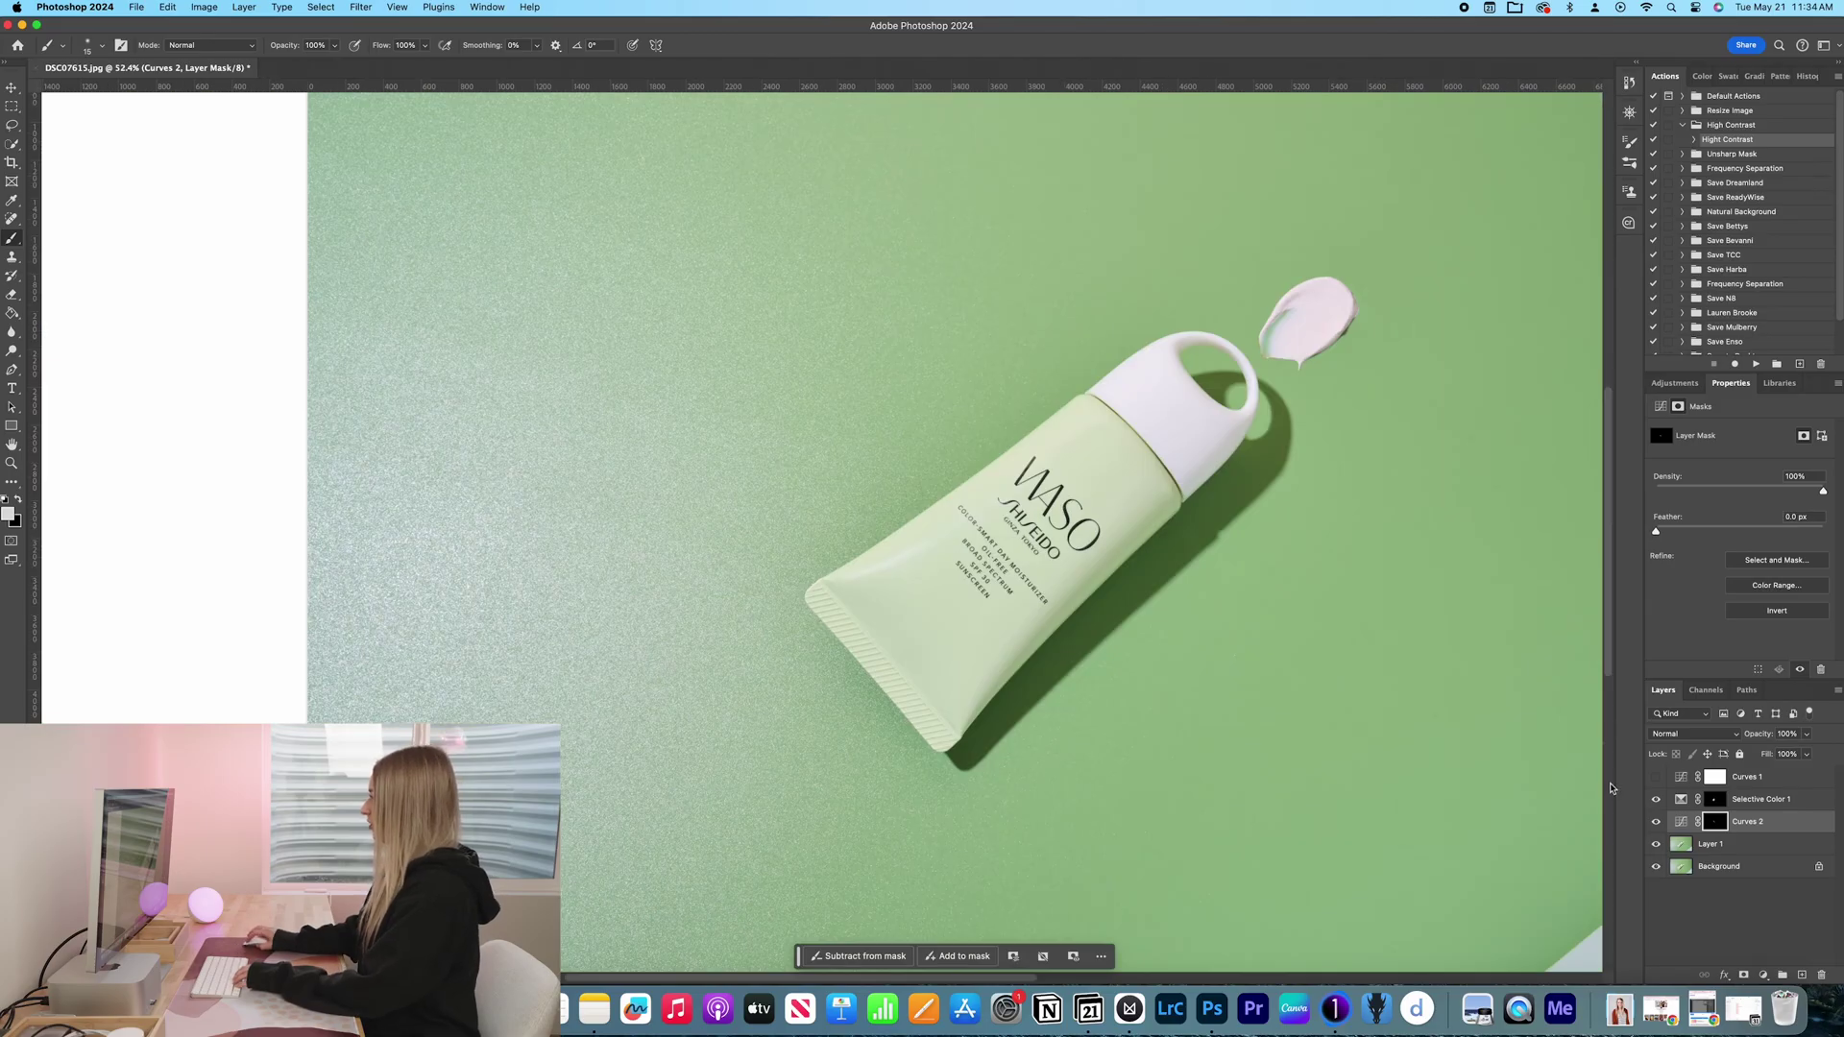
drag(1656, 821, 1655, 798)
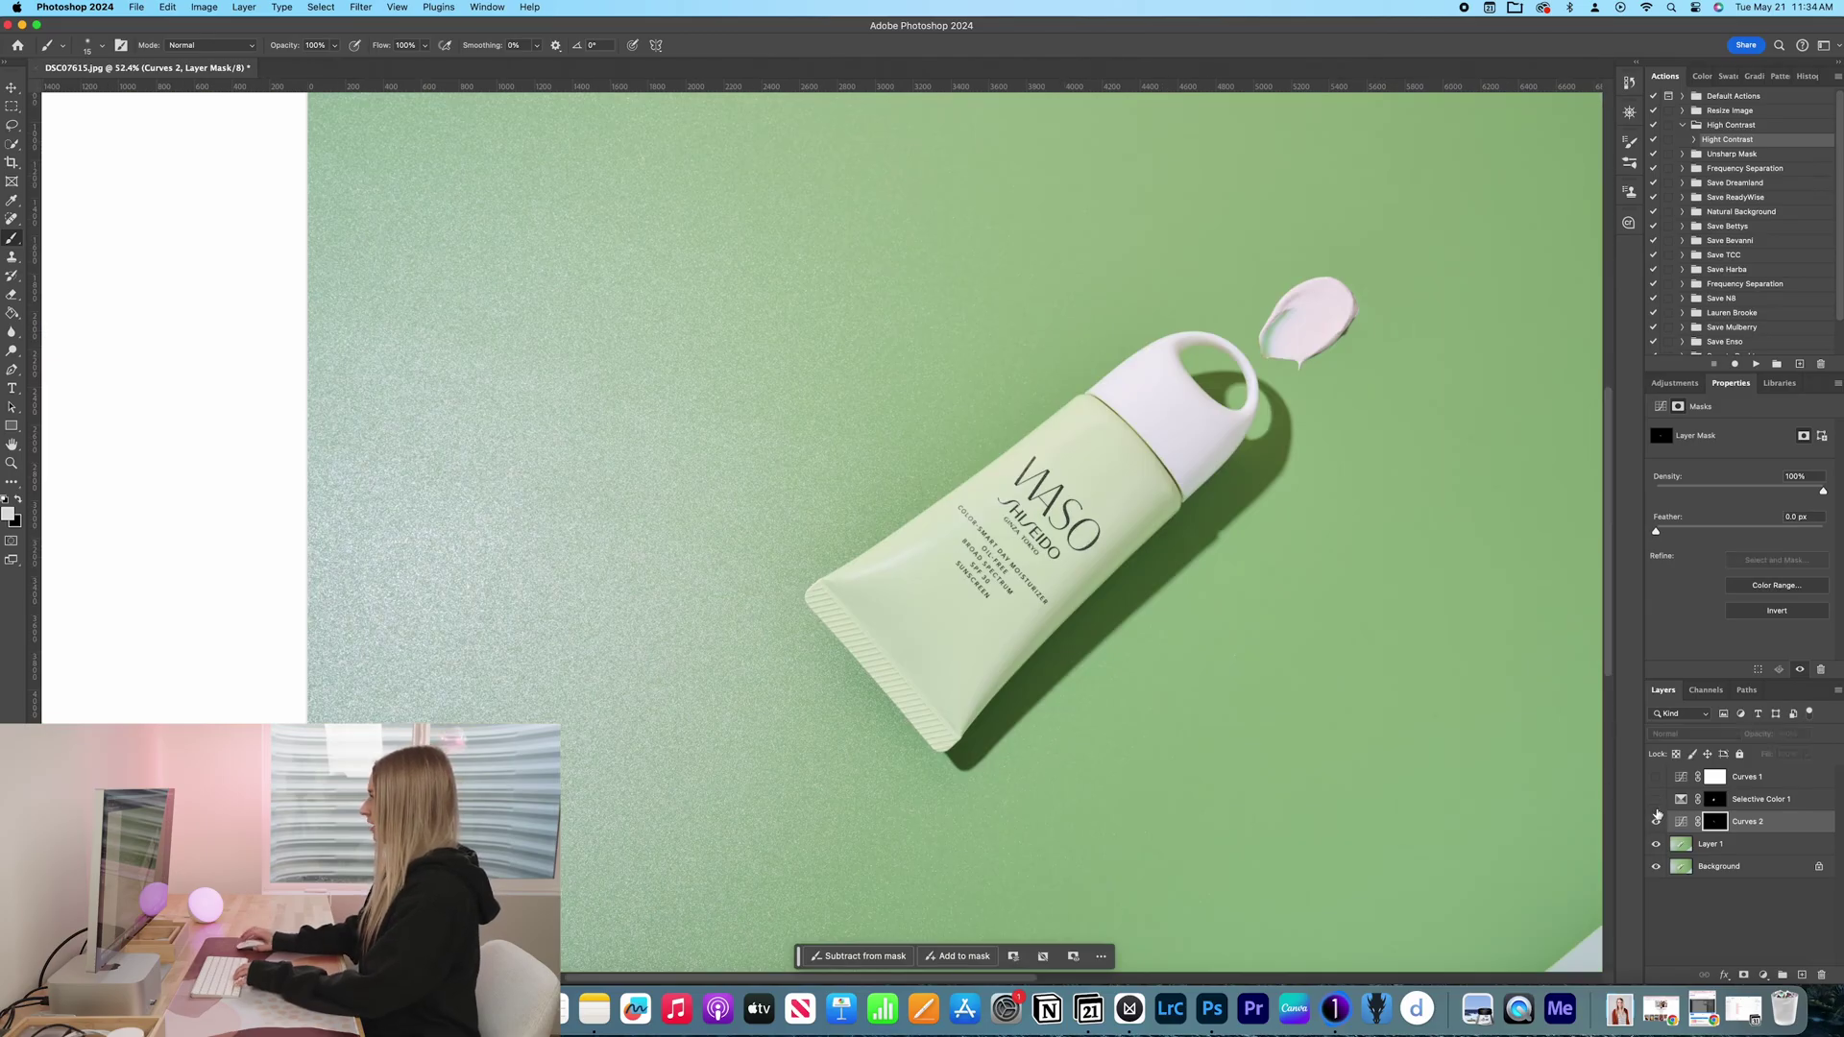
scroll(1220, 557, up, 2)
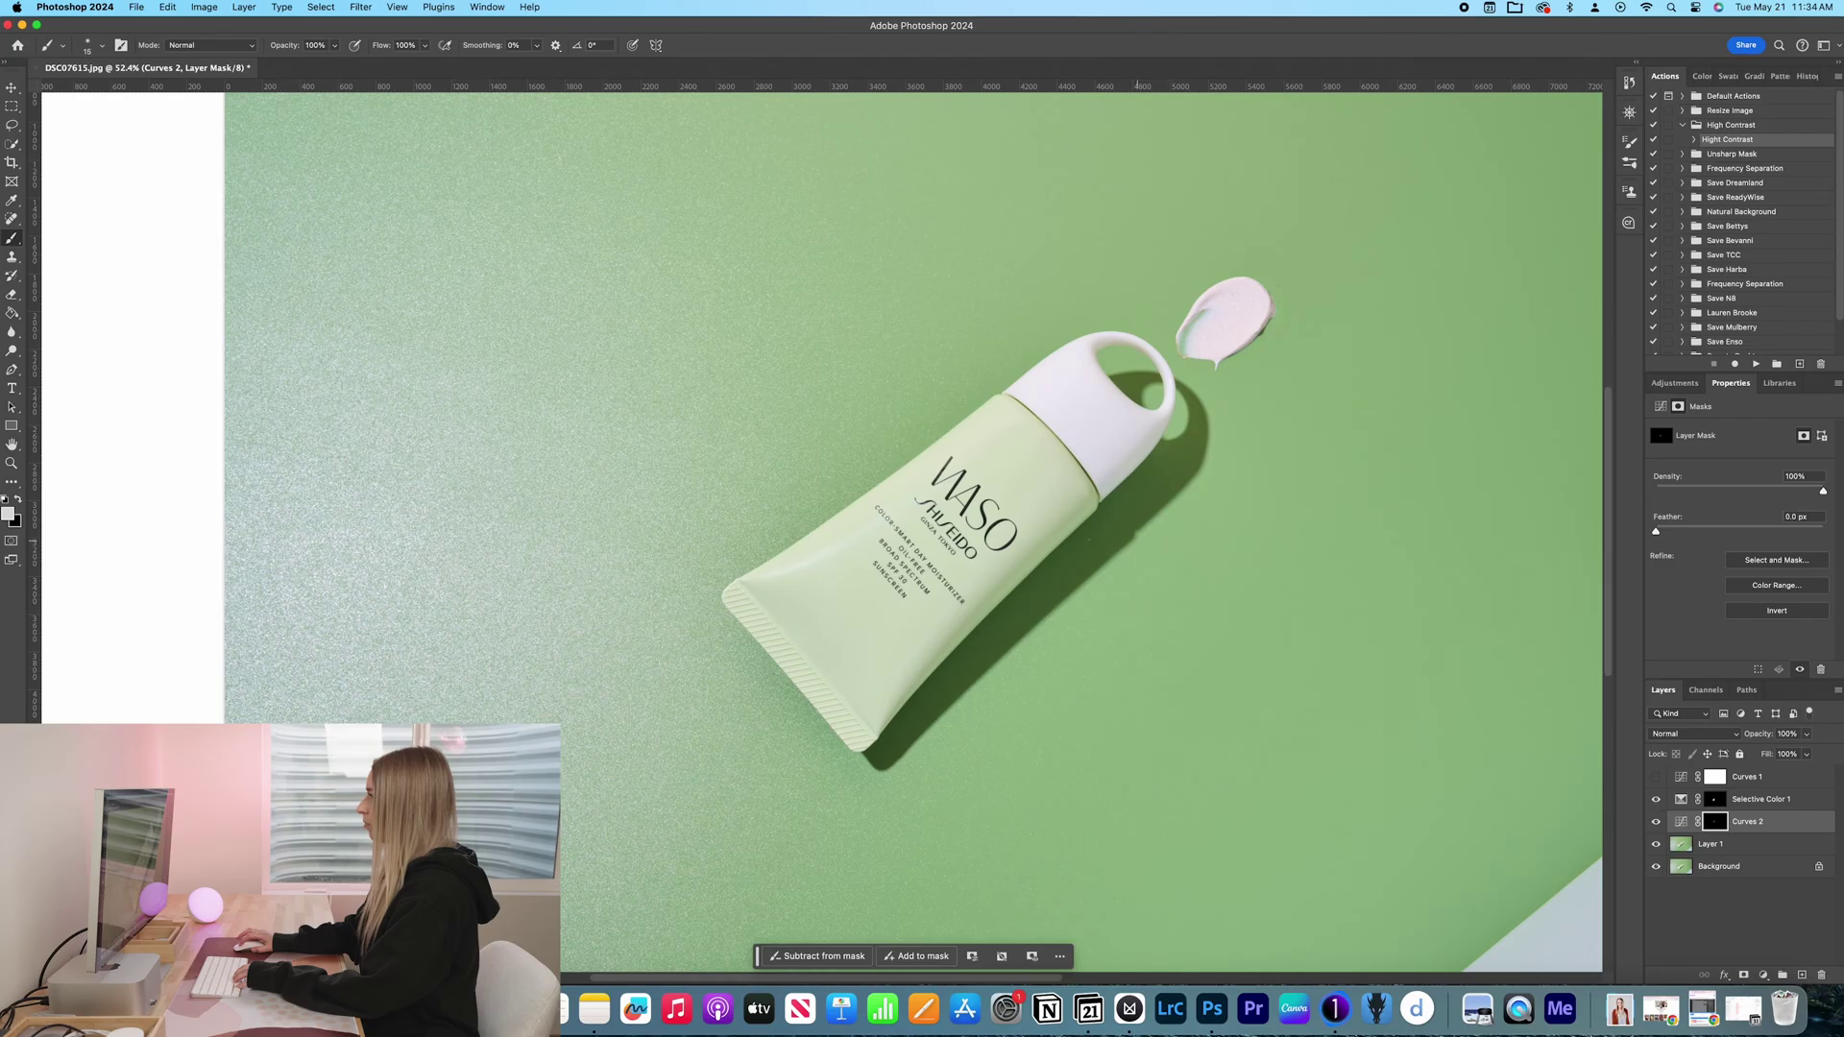
scroll(1095, 541, up, 3)
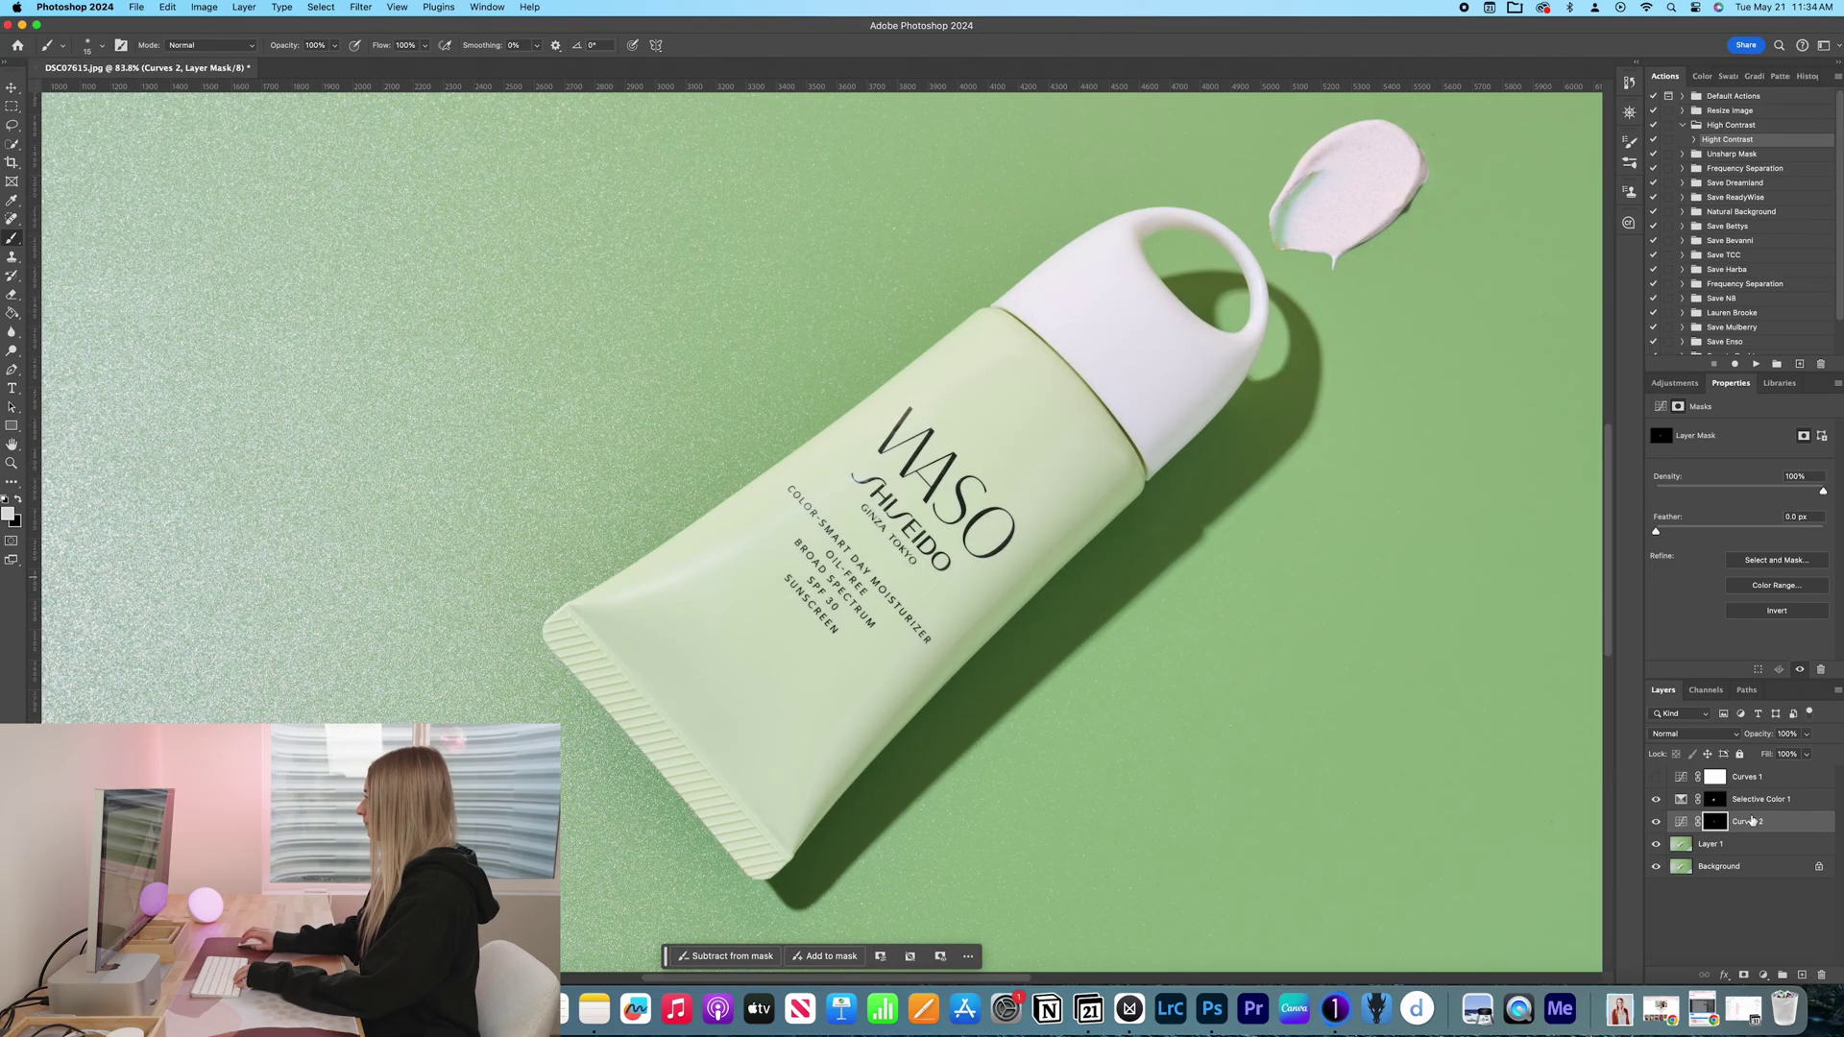
scroll(1264, 704, down, 4)
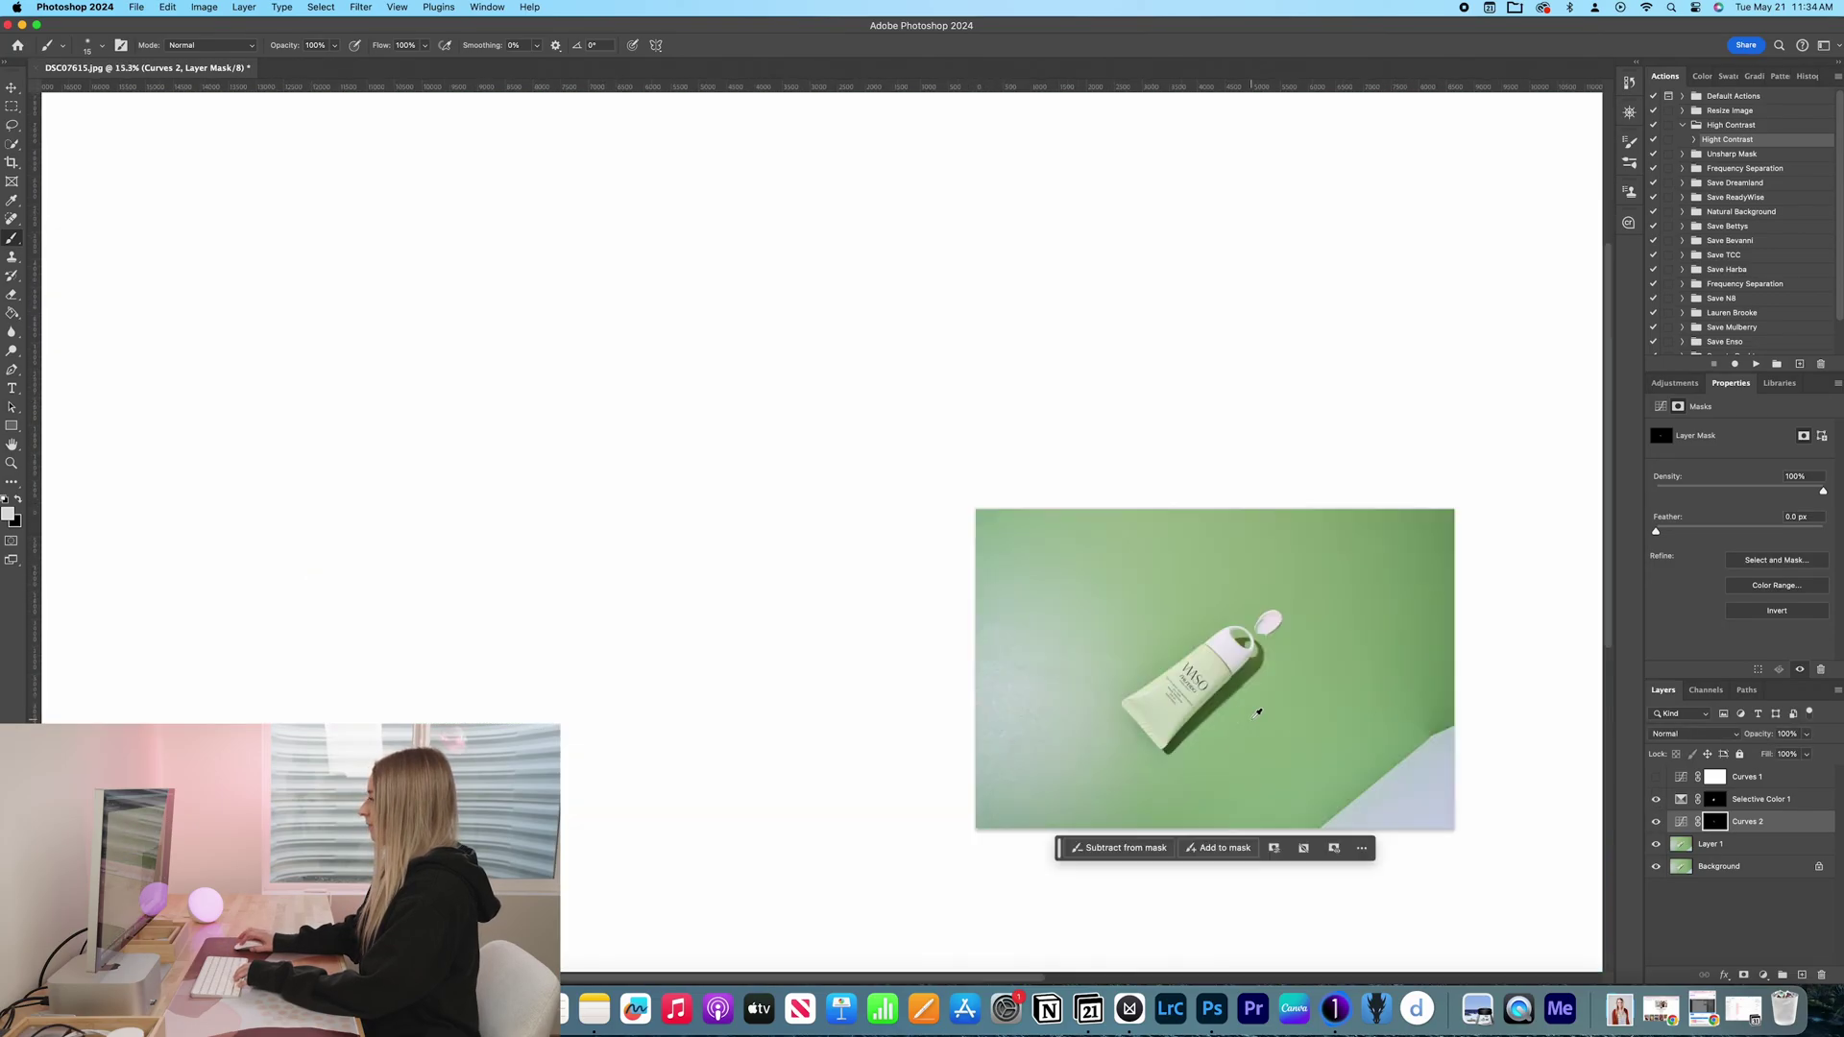
drag(1274, 591, 1195, 519)
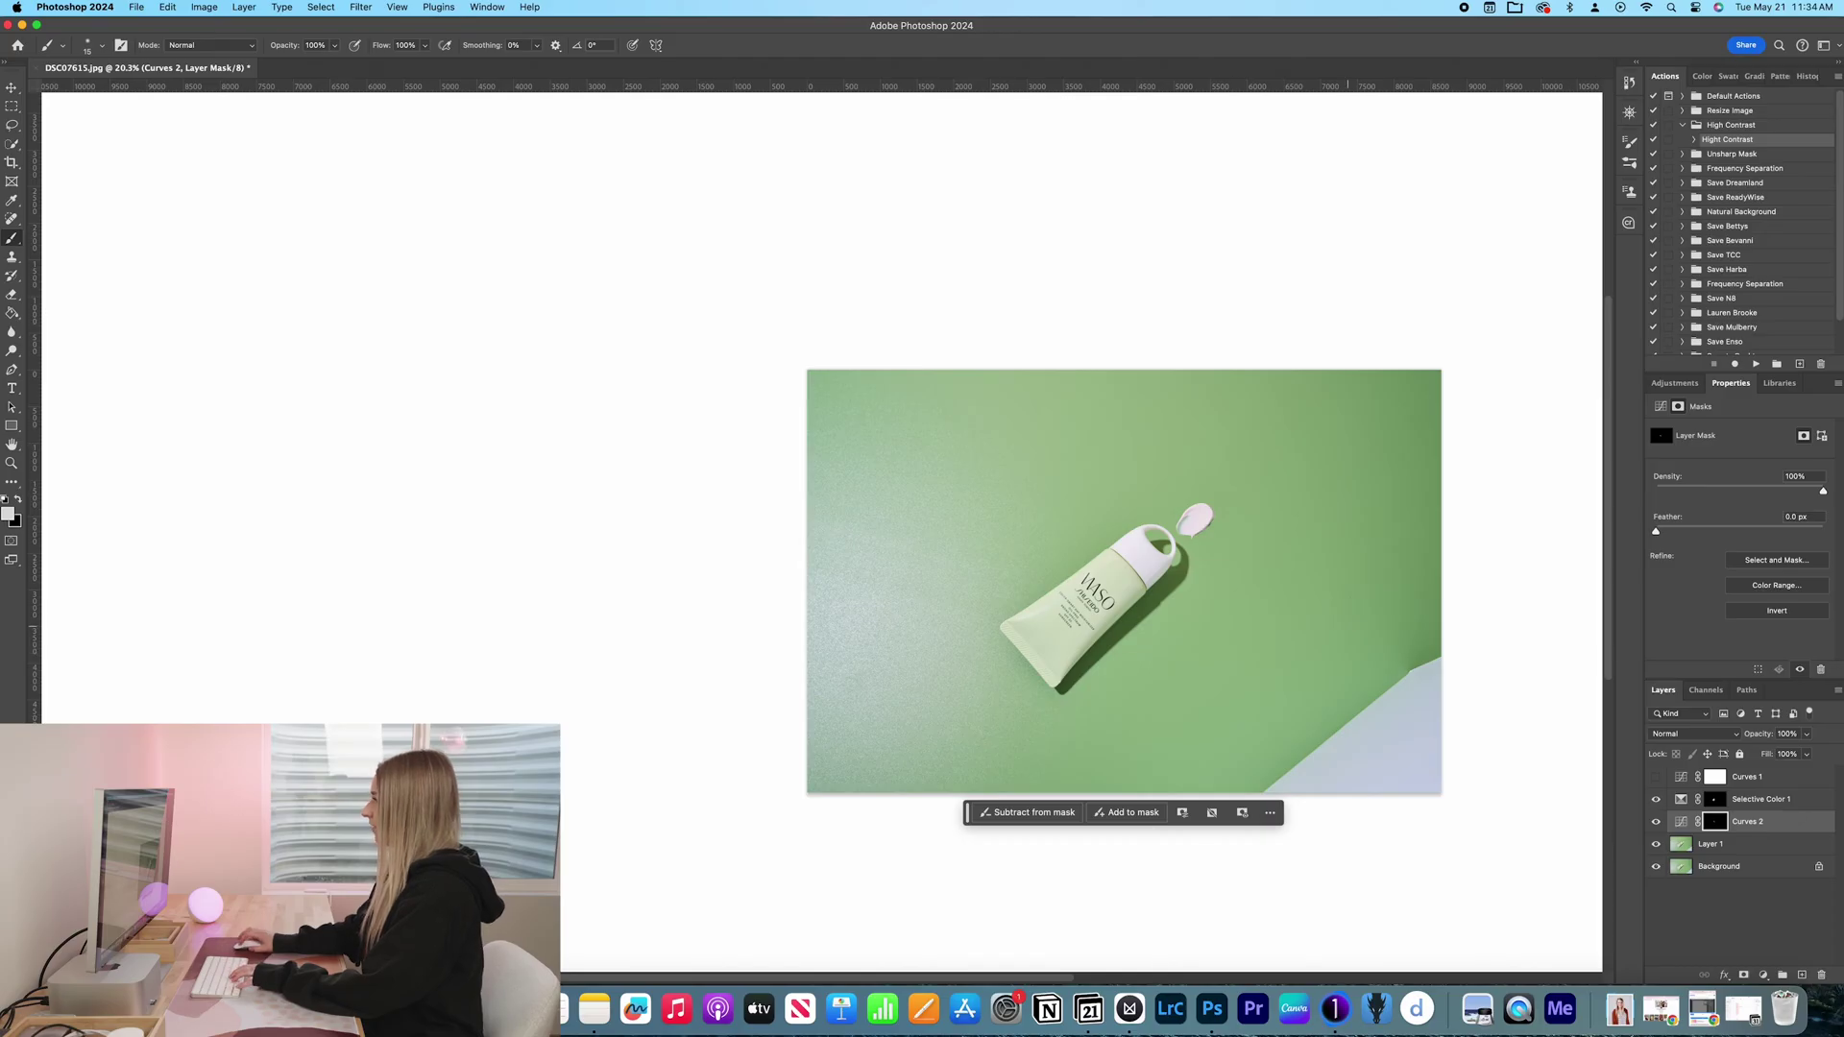
scroll(1123, 605, up, 3)
scroll(965, 681, up, 3)
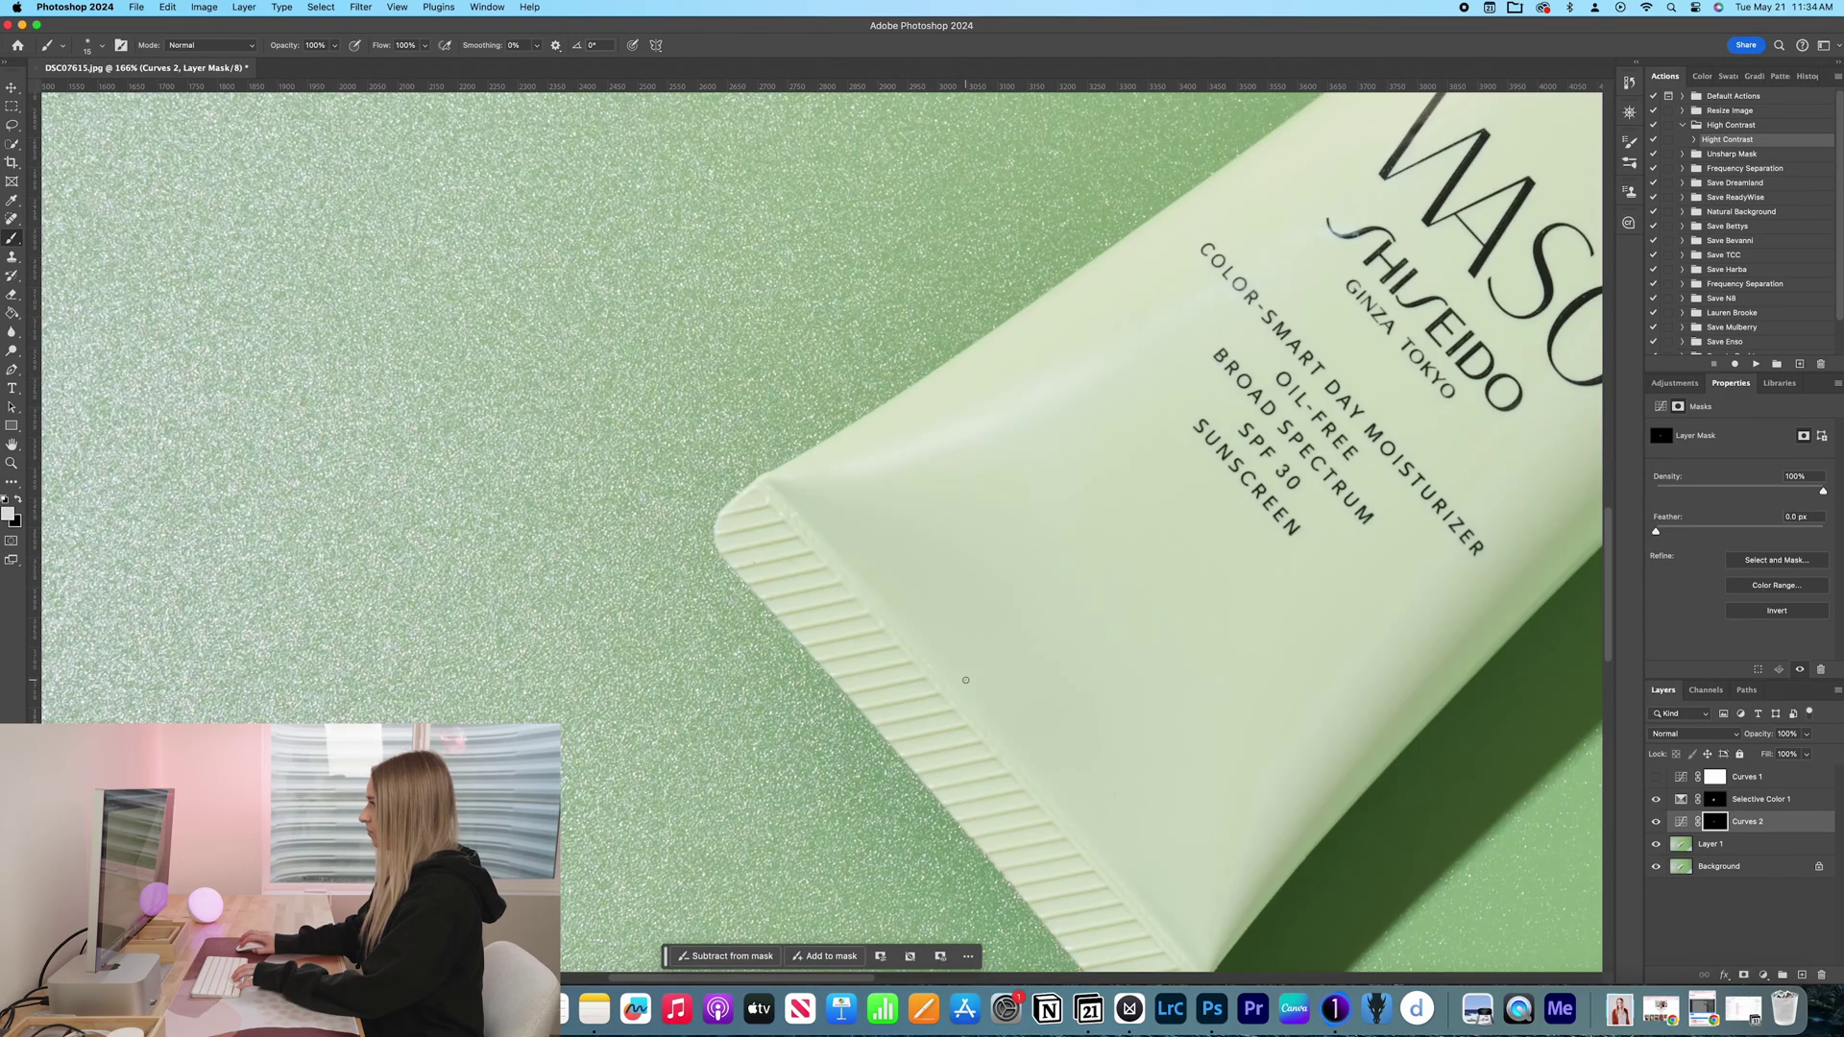
scroll(946, 658, up, 2)
scroll(669, 490, up, 3)
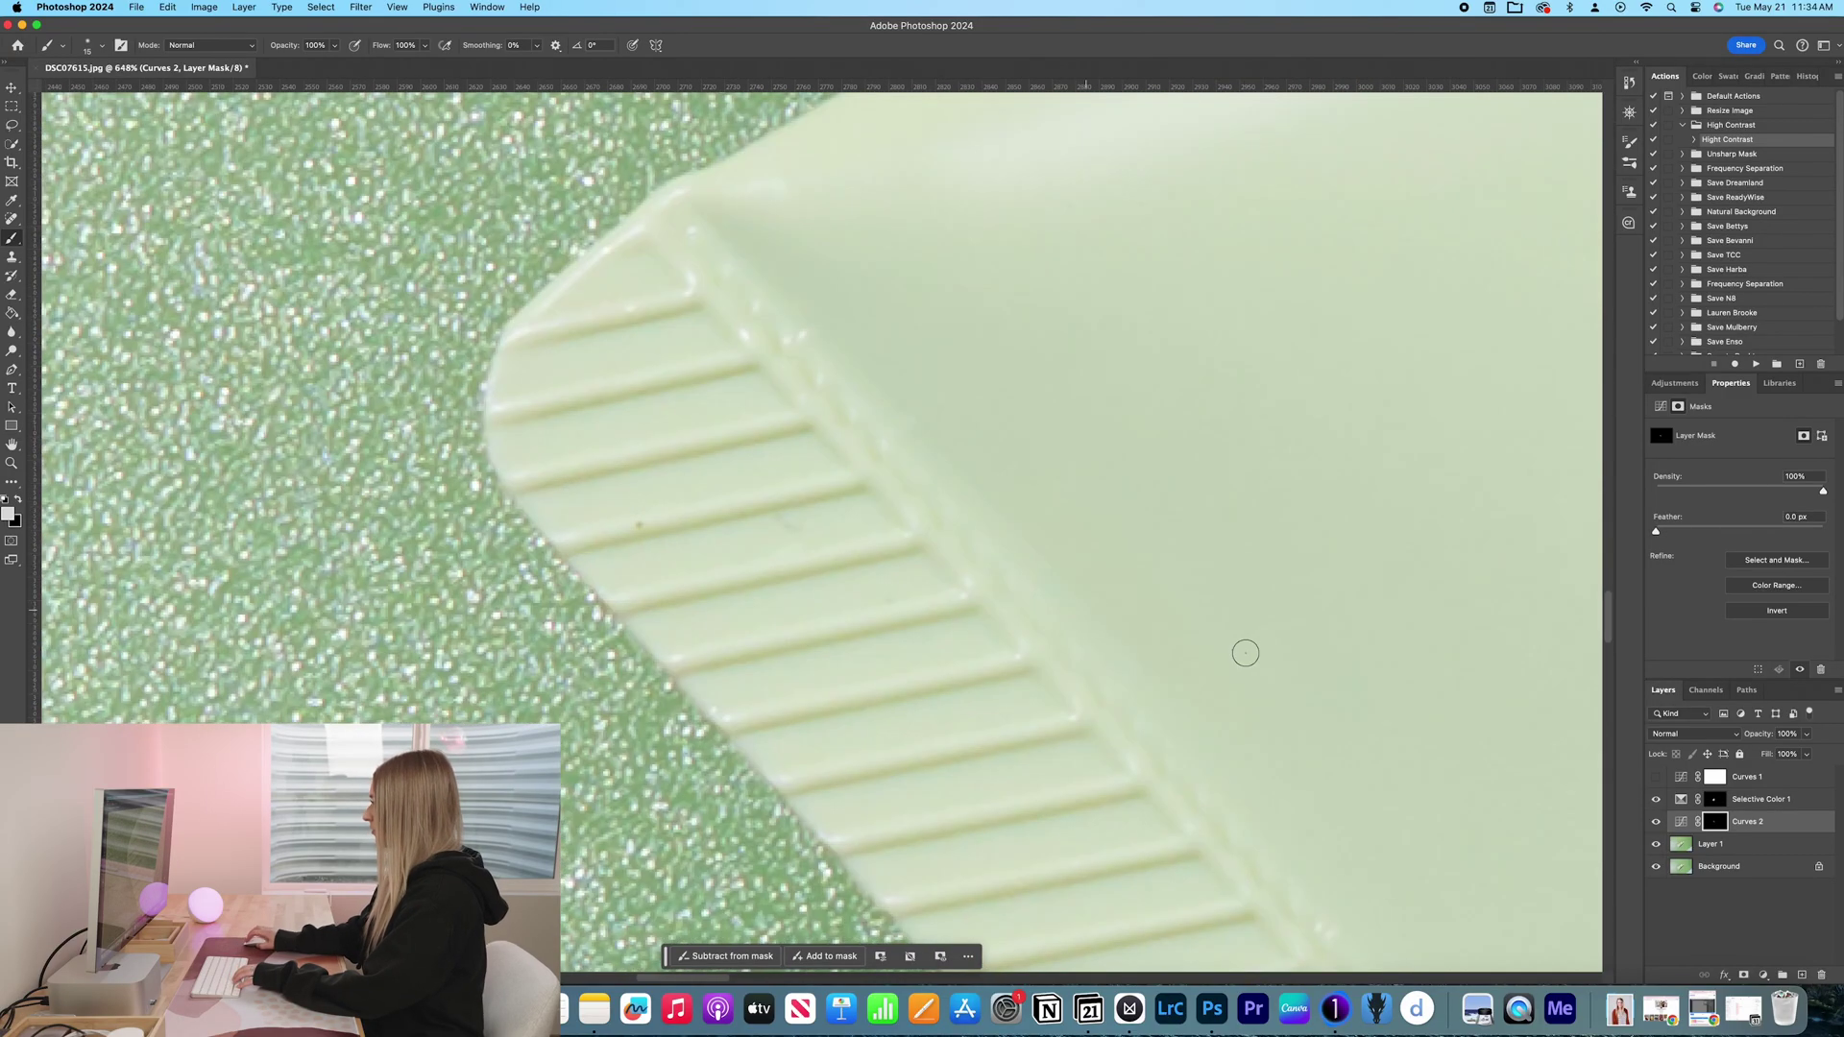
key(alt+bracketleft)
Step: Content-Aware spot-heal the blemish on the tube's surface on Layer 1
key(j)
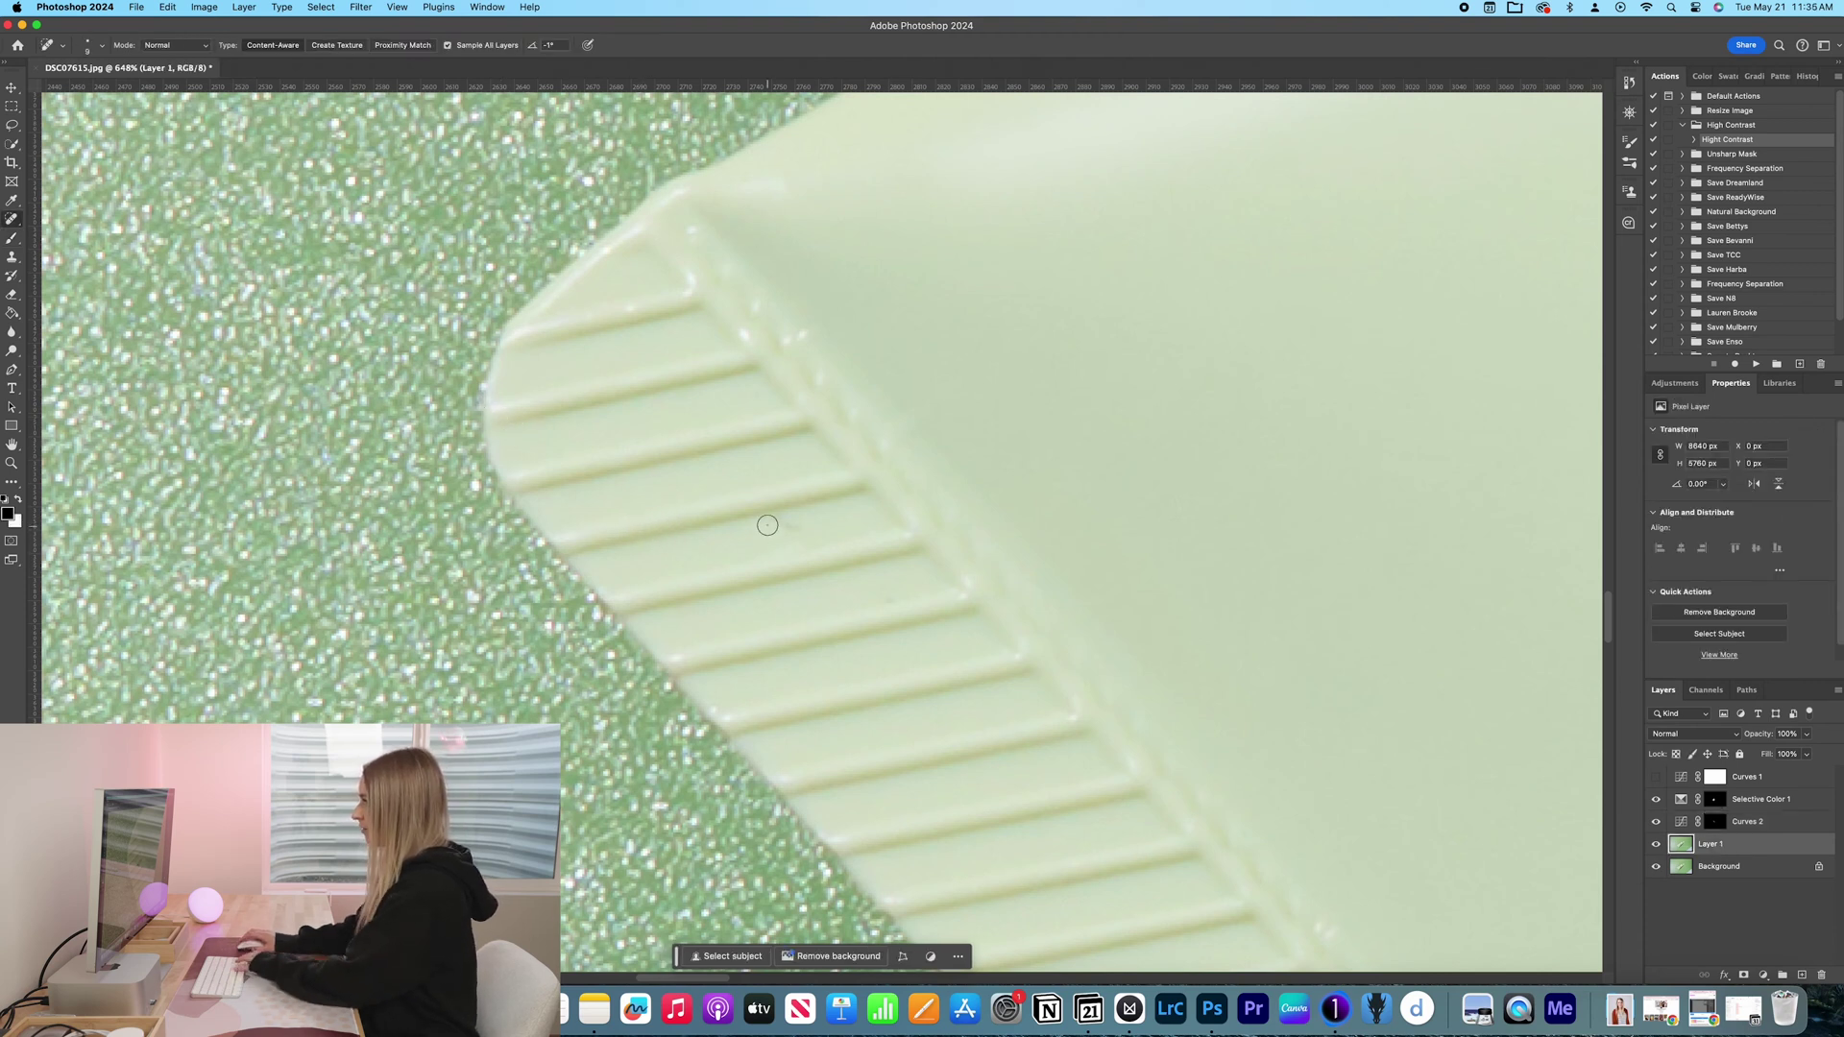
scroll(880, 533, down, 4)
scroll(1037, 628, up, 2)
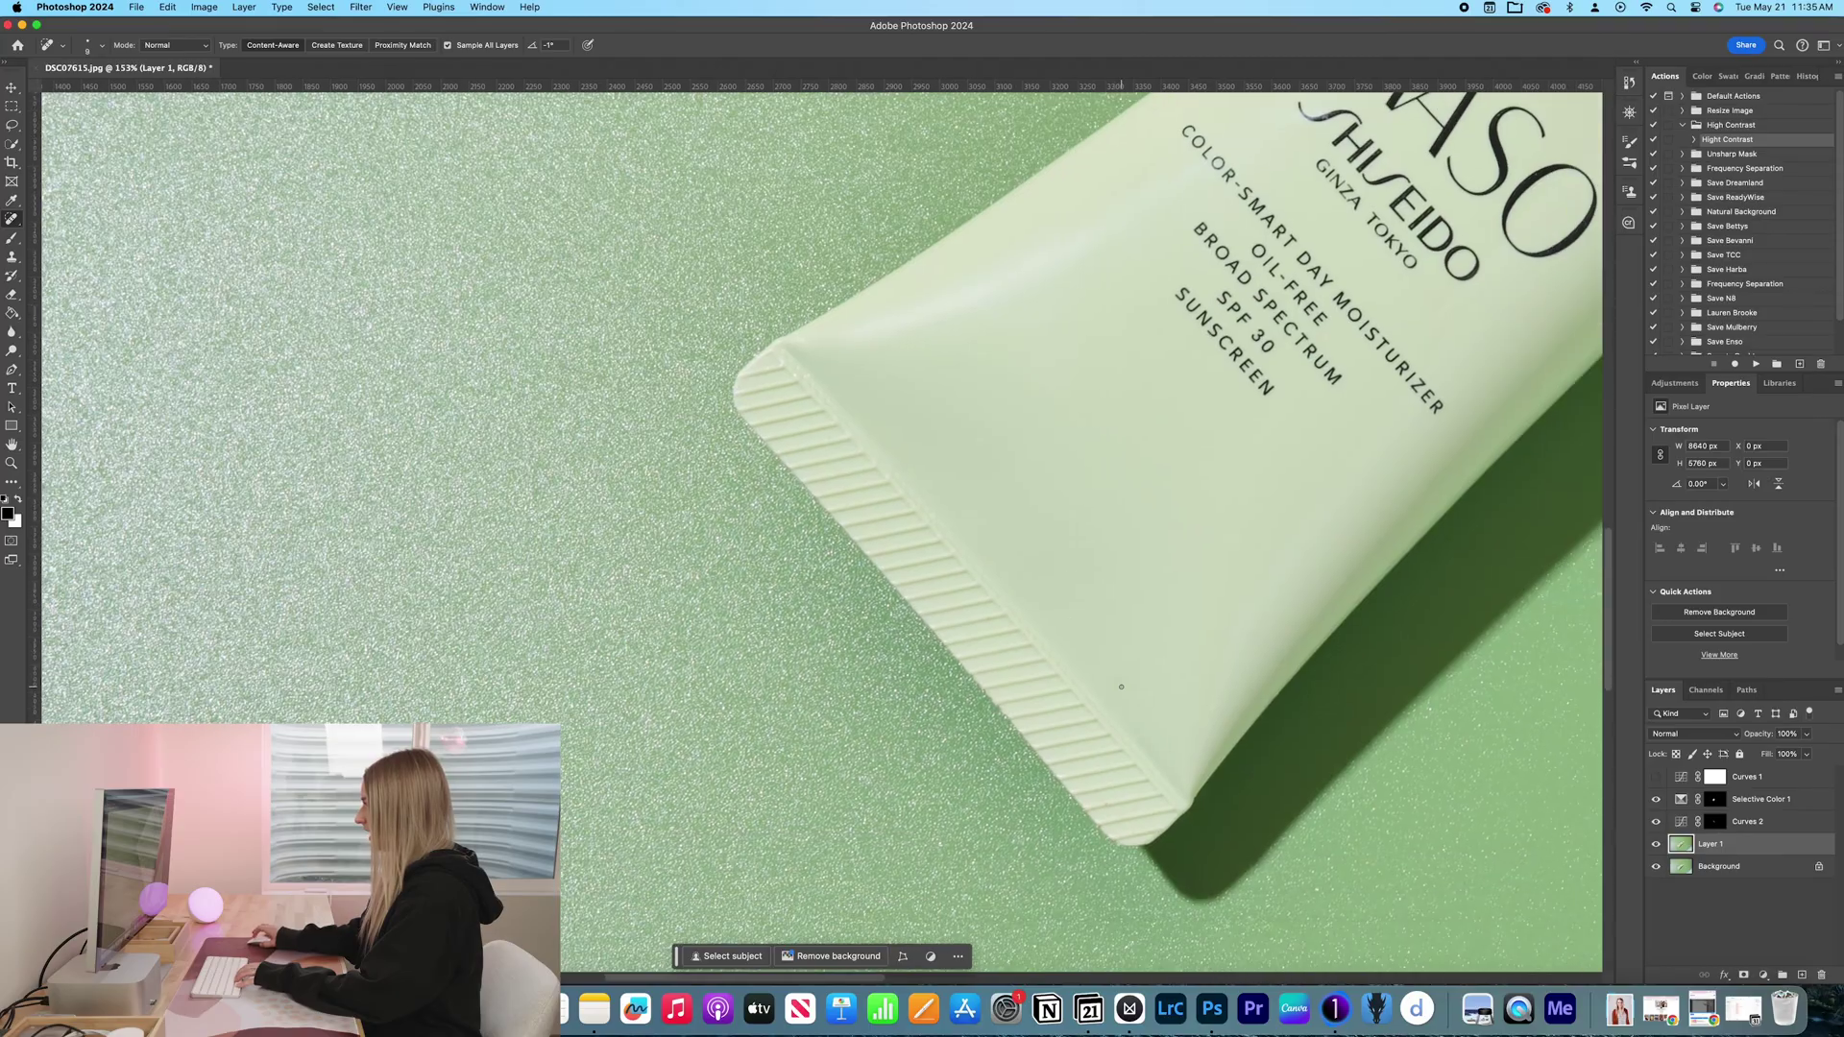
scroll(1216, 685, up, 3)
scroll(1216, 687, up, 4)
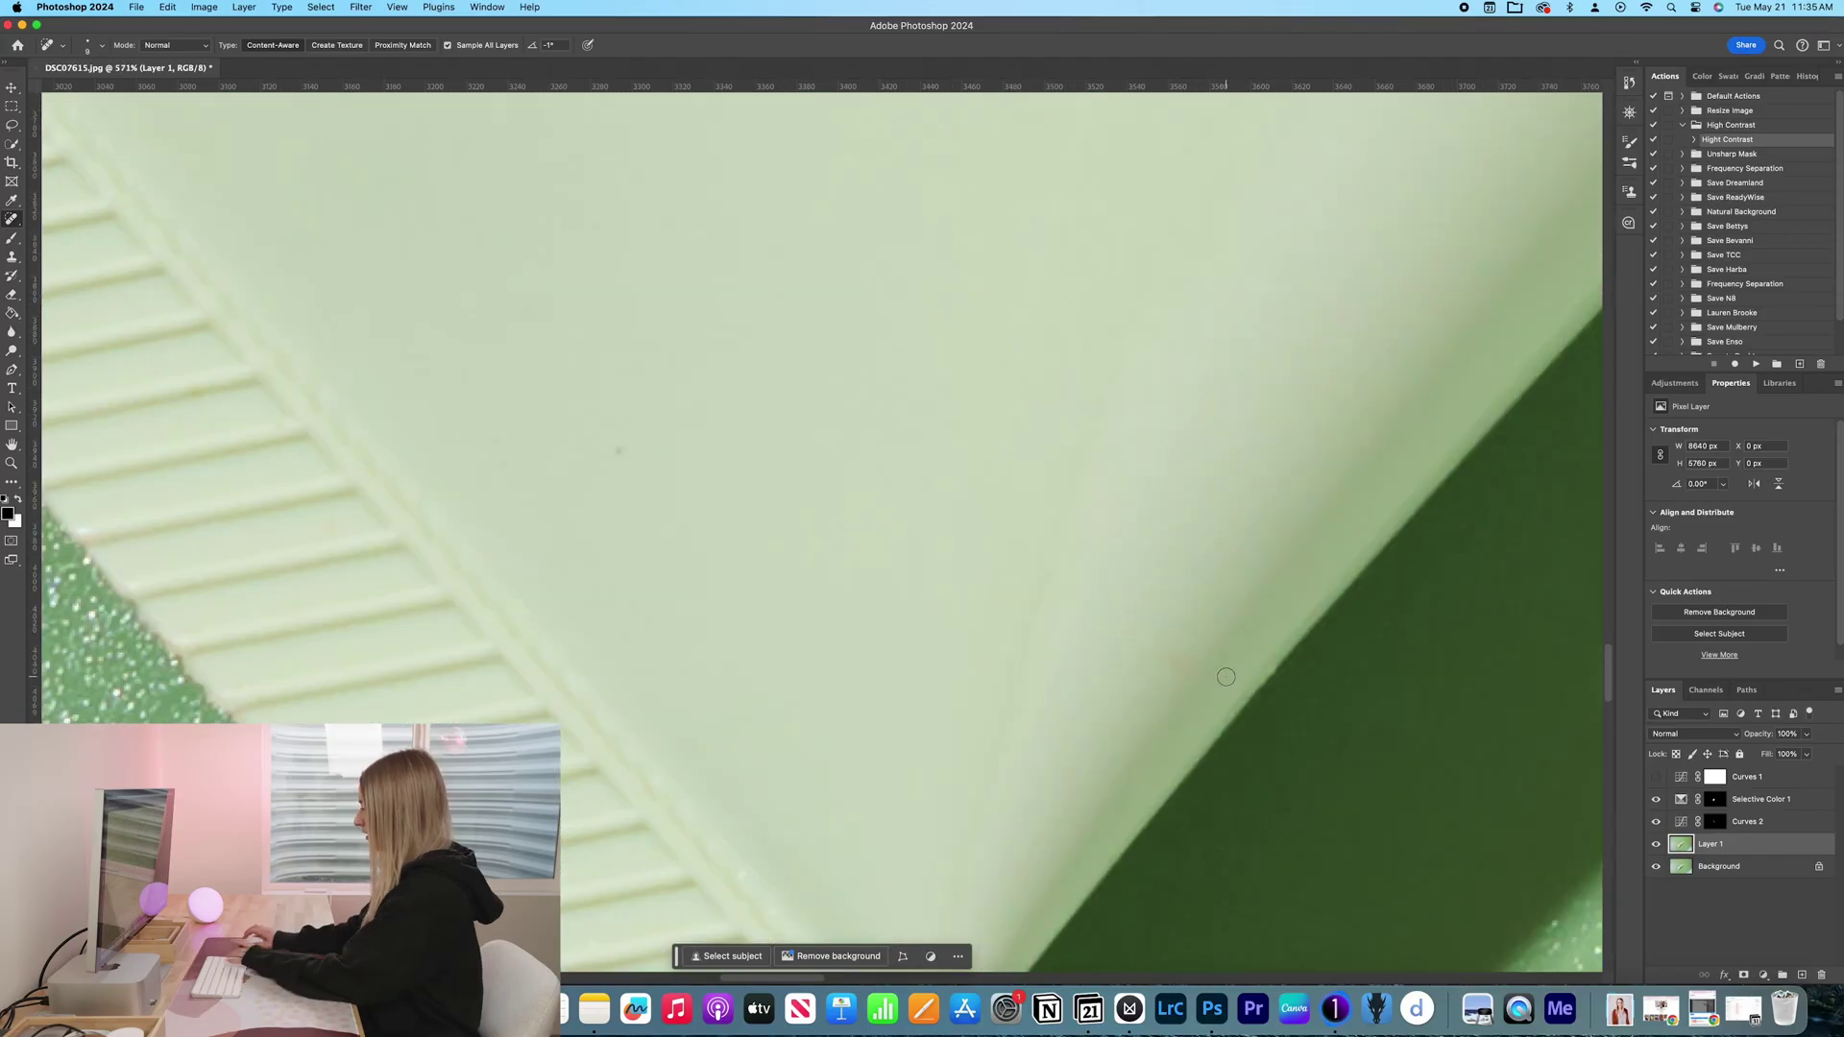
drag(1198, 677, 1161, 657)
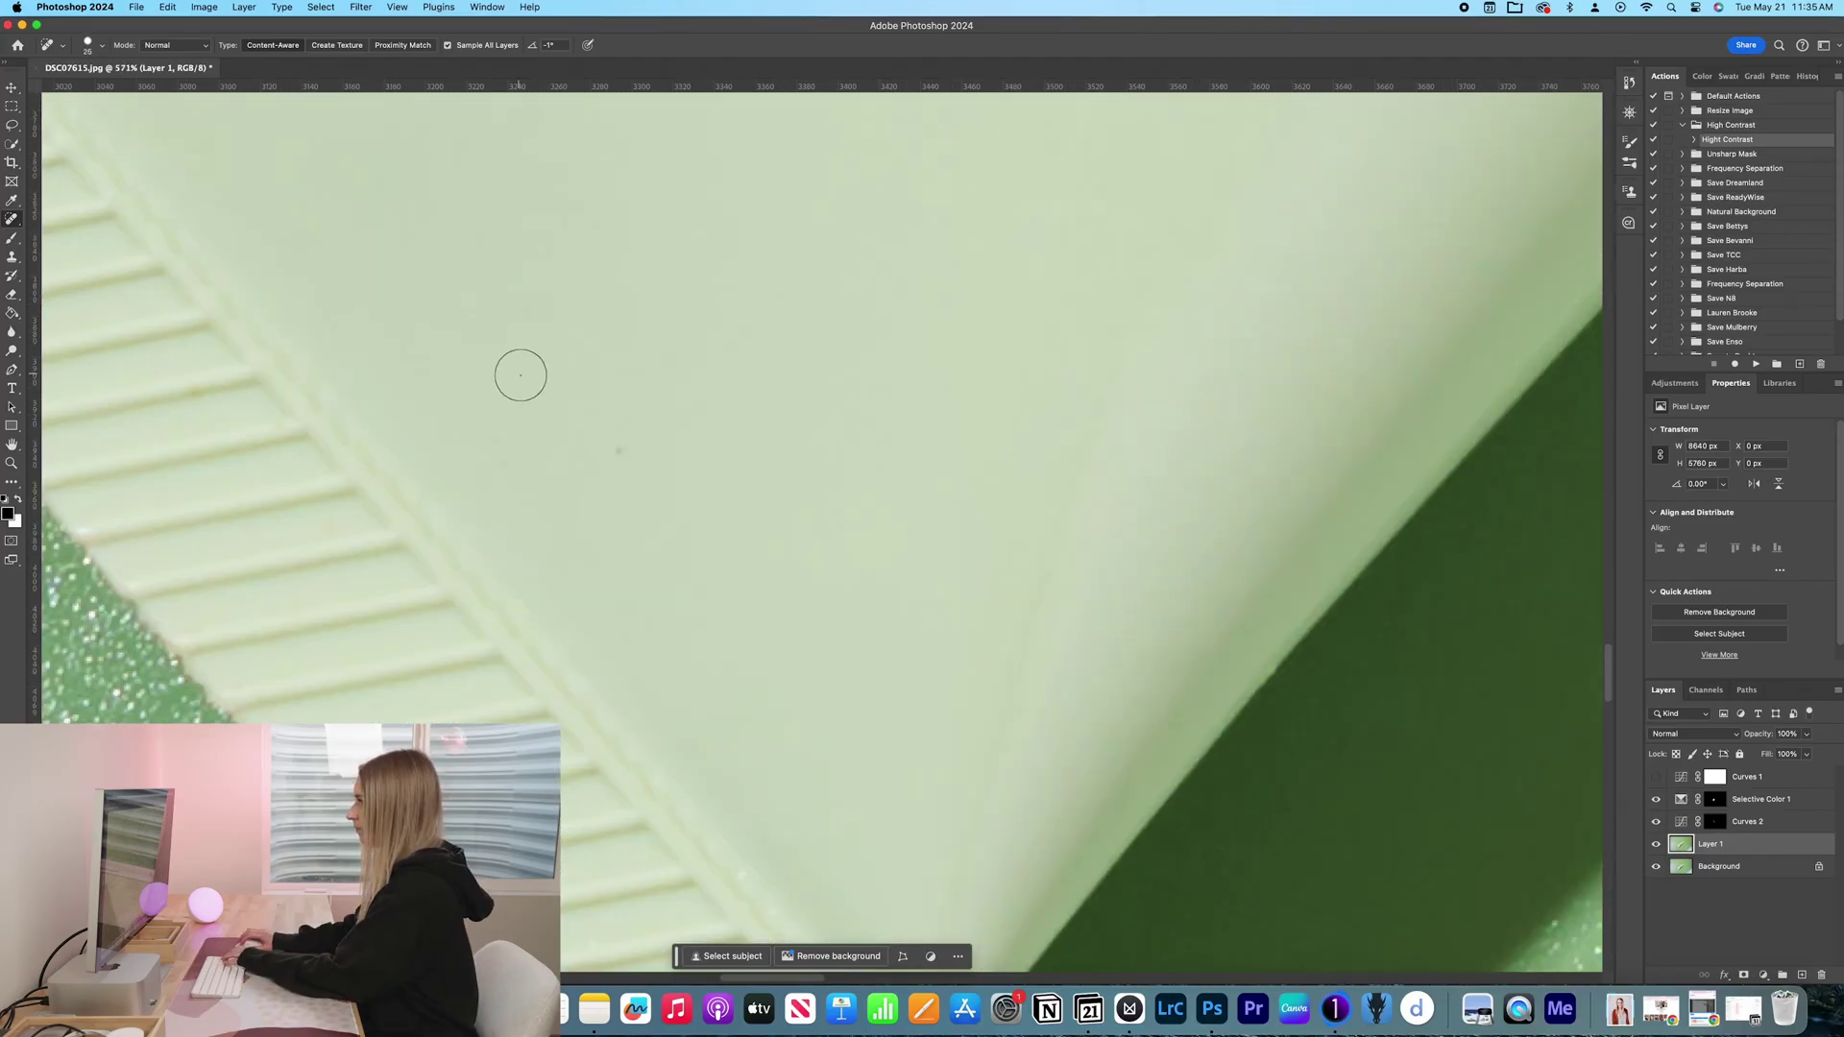
scroll(850, 462, down, 5)
scroll(850, 461, down, 2)
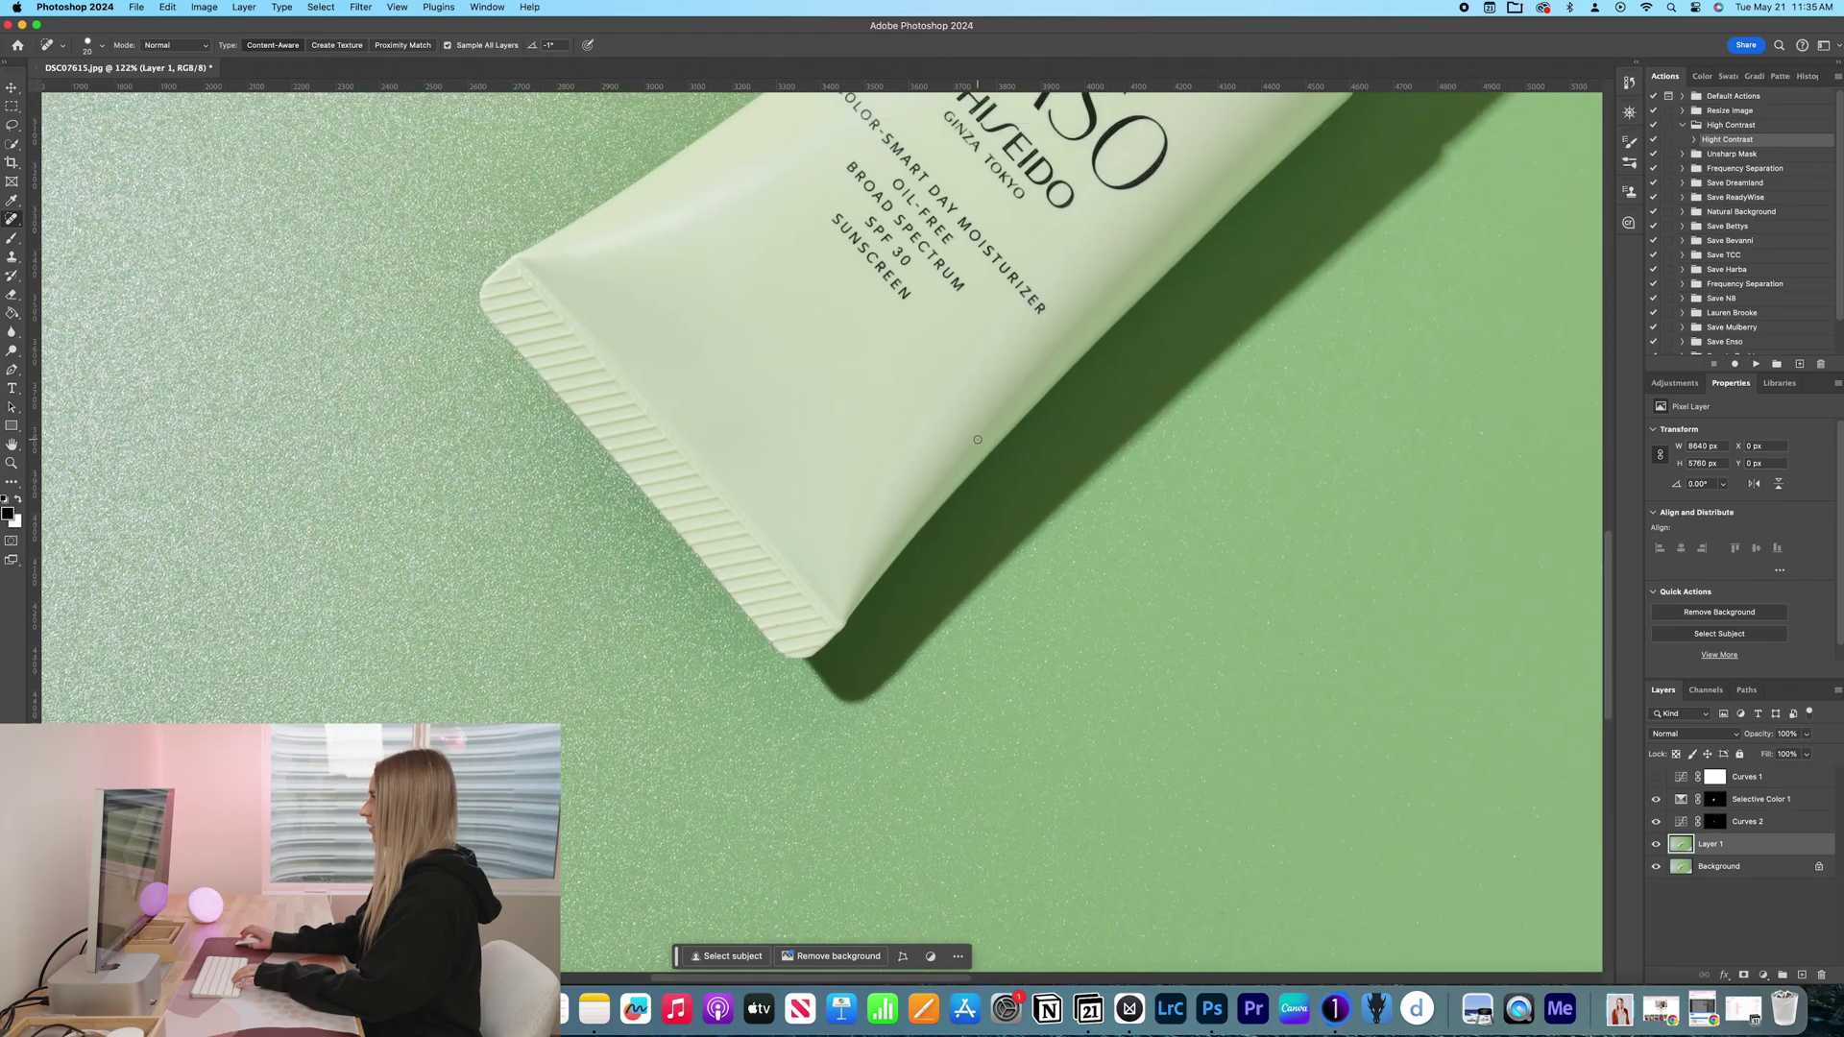
scroll(850, 462, down, 2)
scroll(851, 461, down, 2)
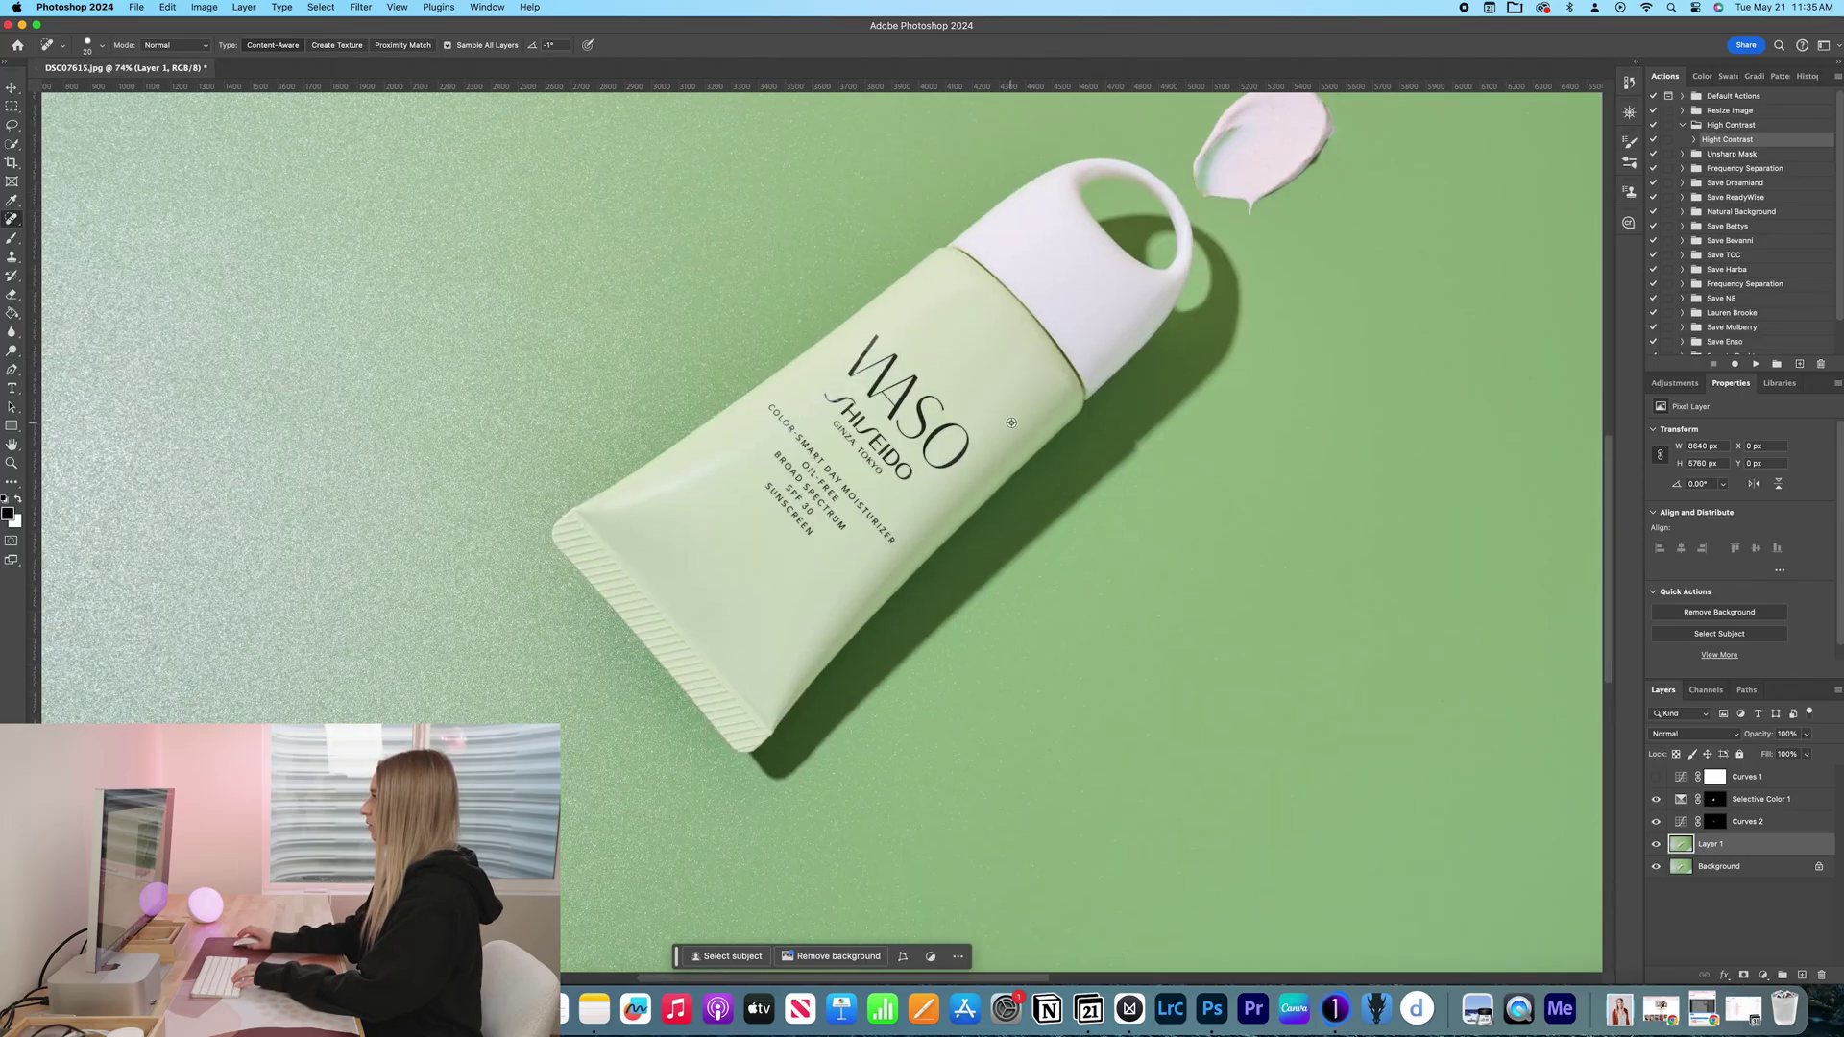
scroll(1012, 424, down, 5)
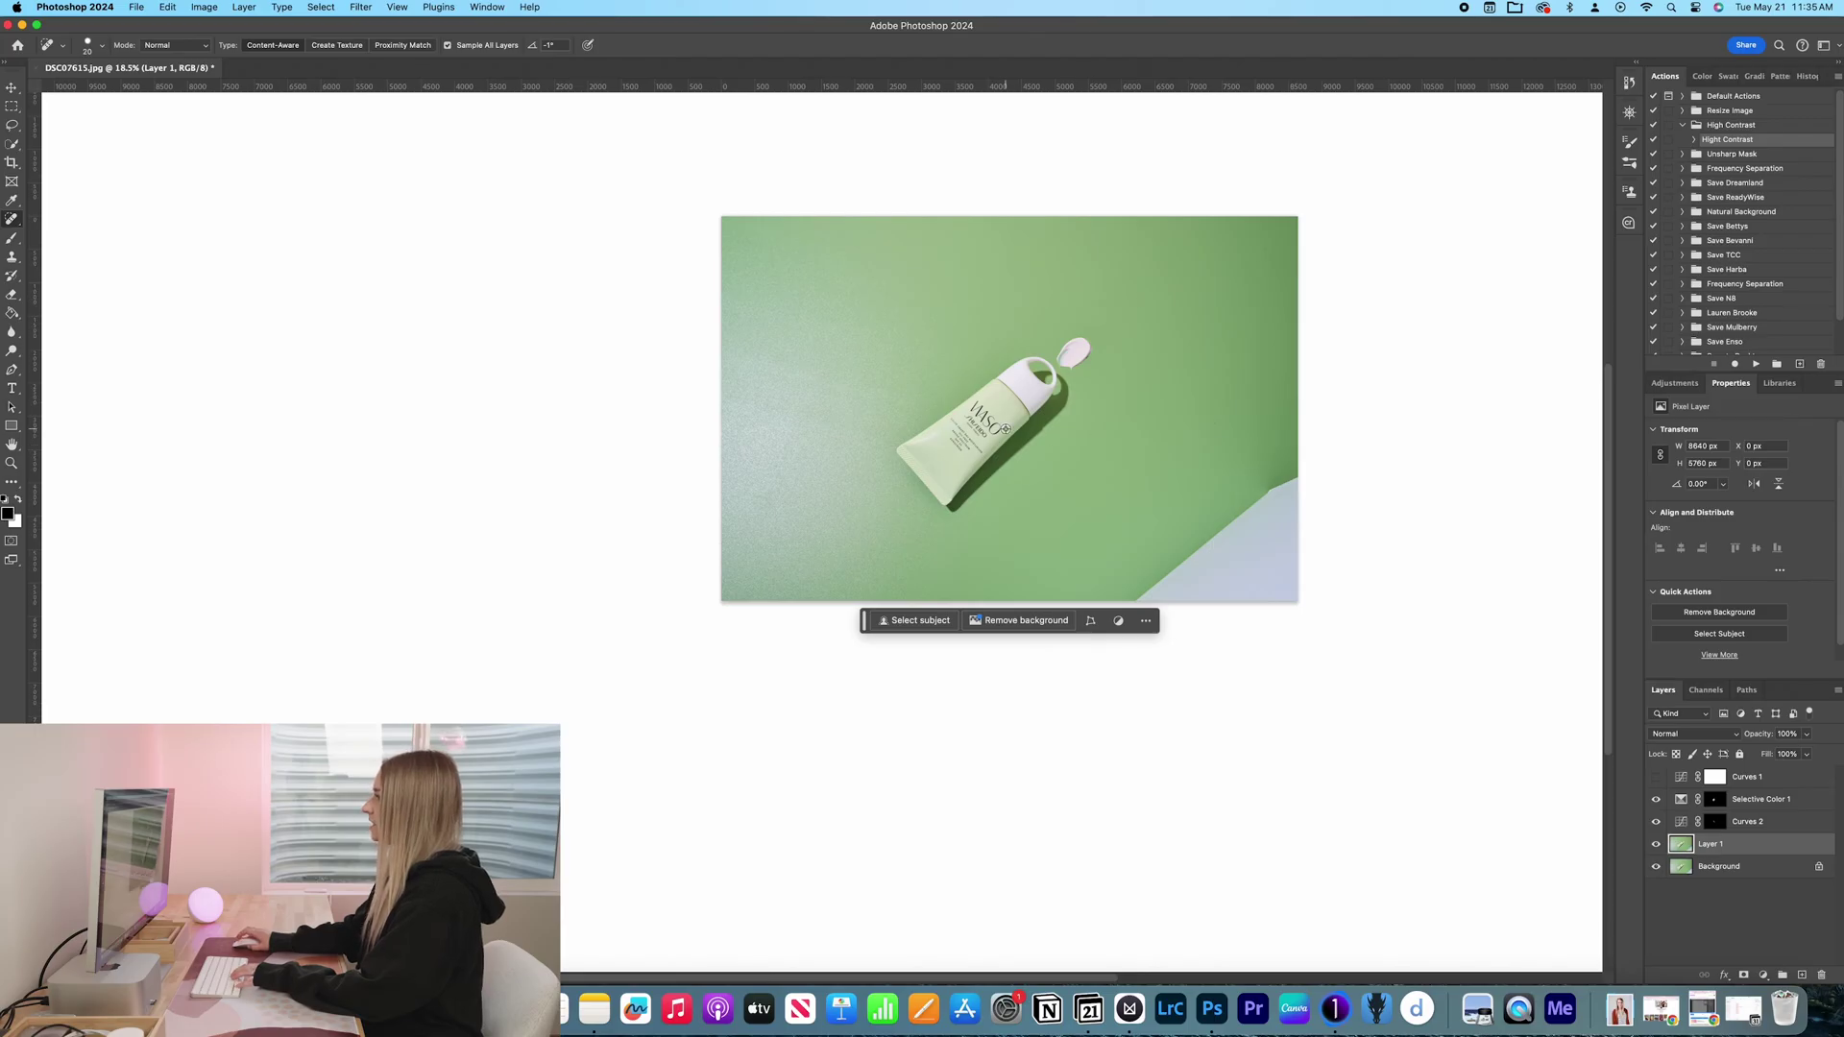
scroll(1006, 430, up, 3)
scroll(922, 430, up, 3)
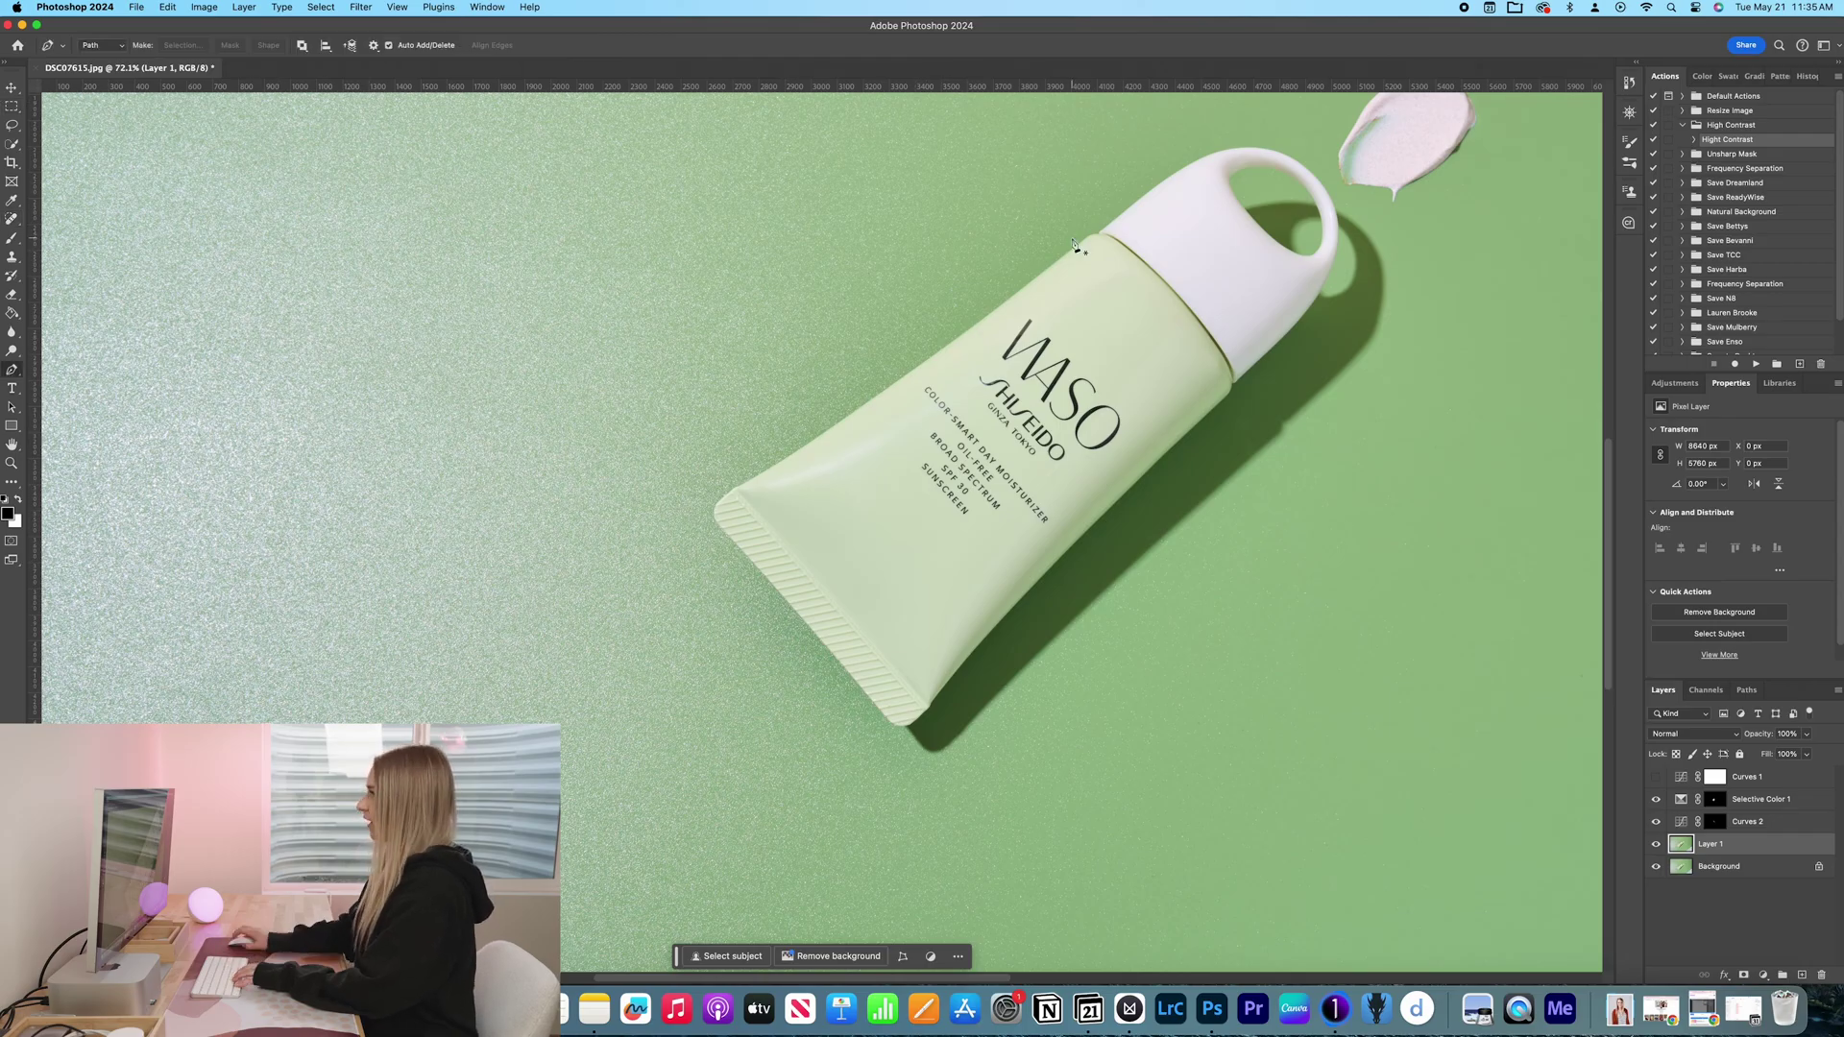
Step: Pen-trace the tube's outline from its top edge and copy the tube to Layer 2
key(p)
scroll(1122, 237, up, 3)
scroll(1121, 238, up, 3)
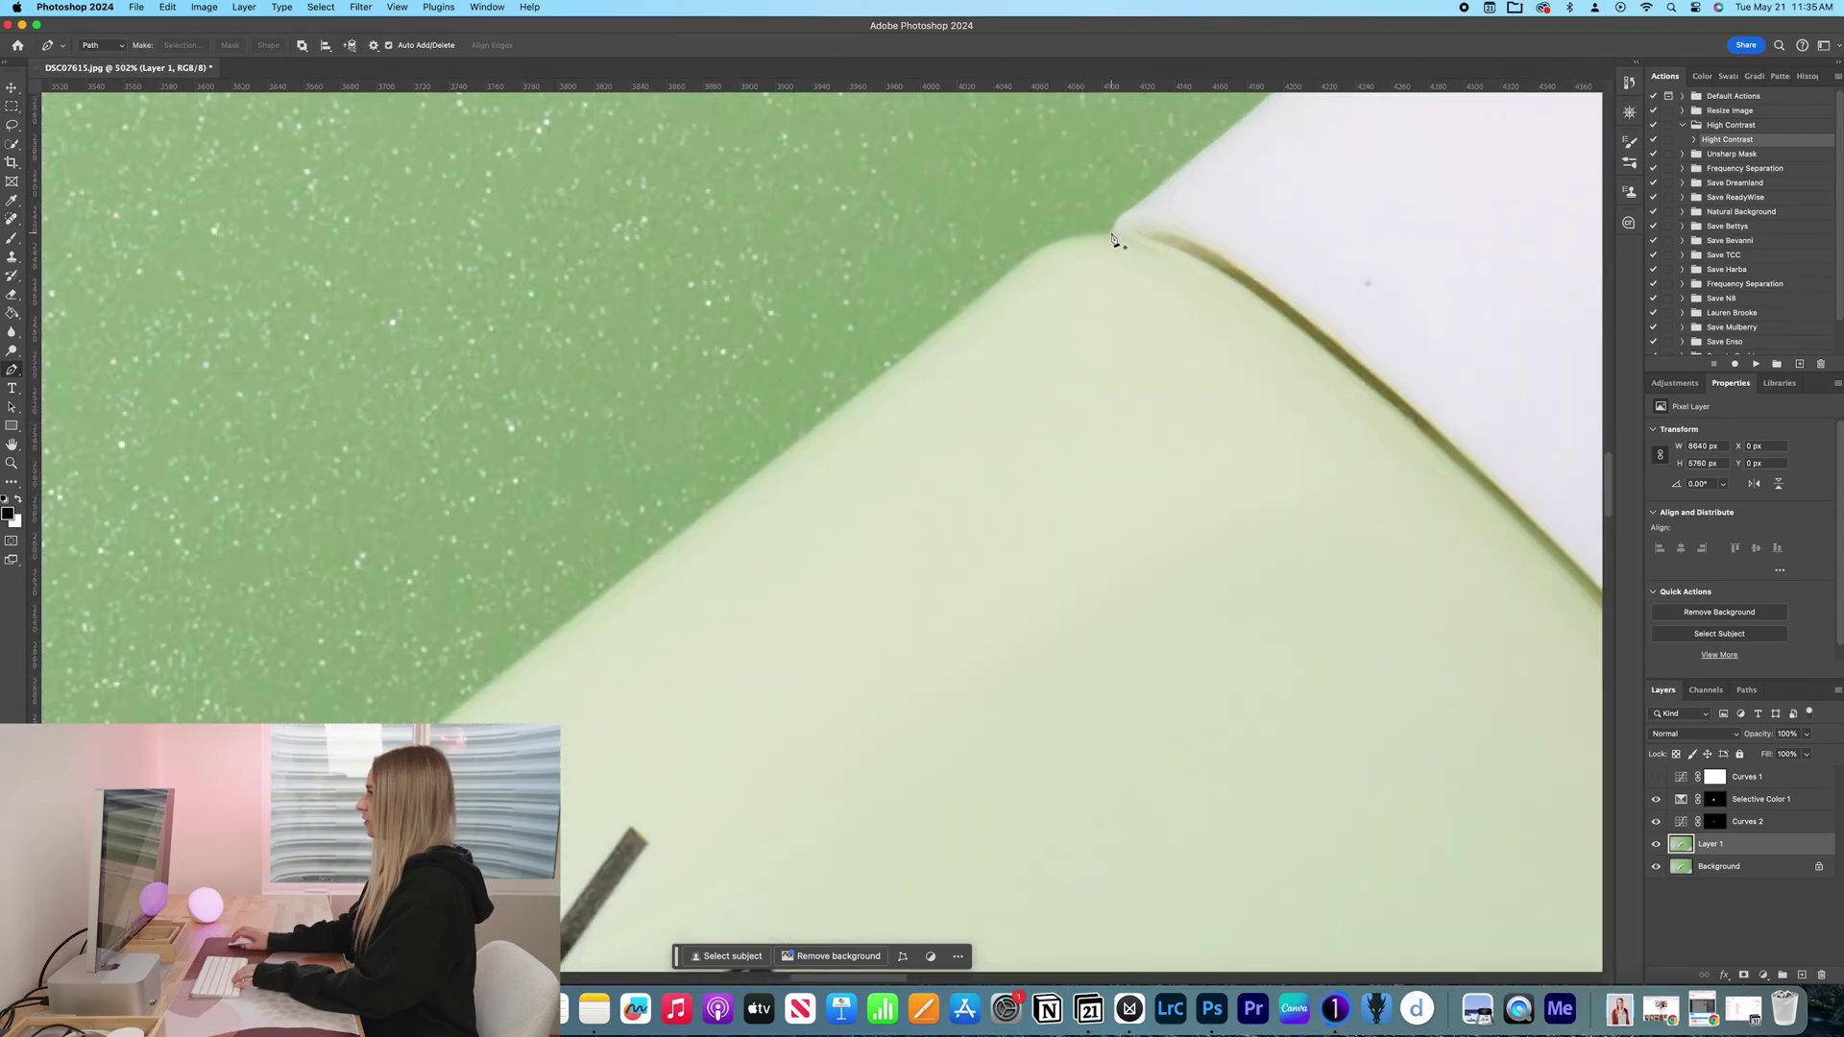
click(1112, 238)
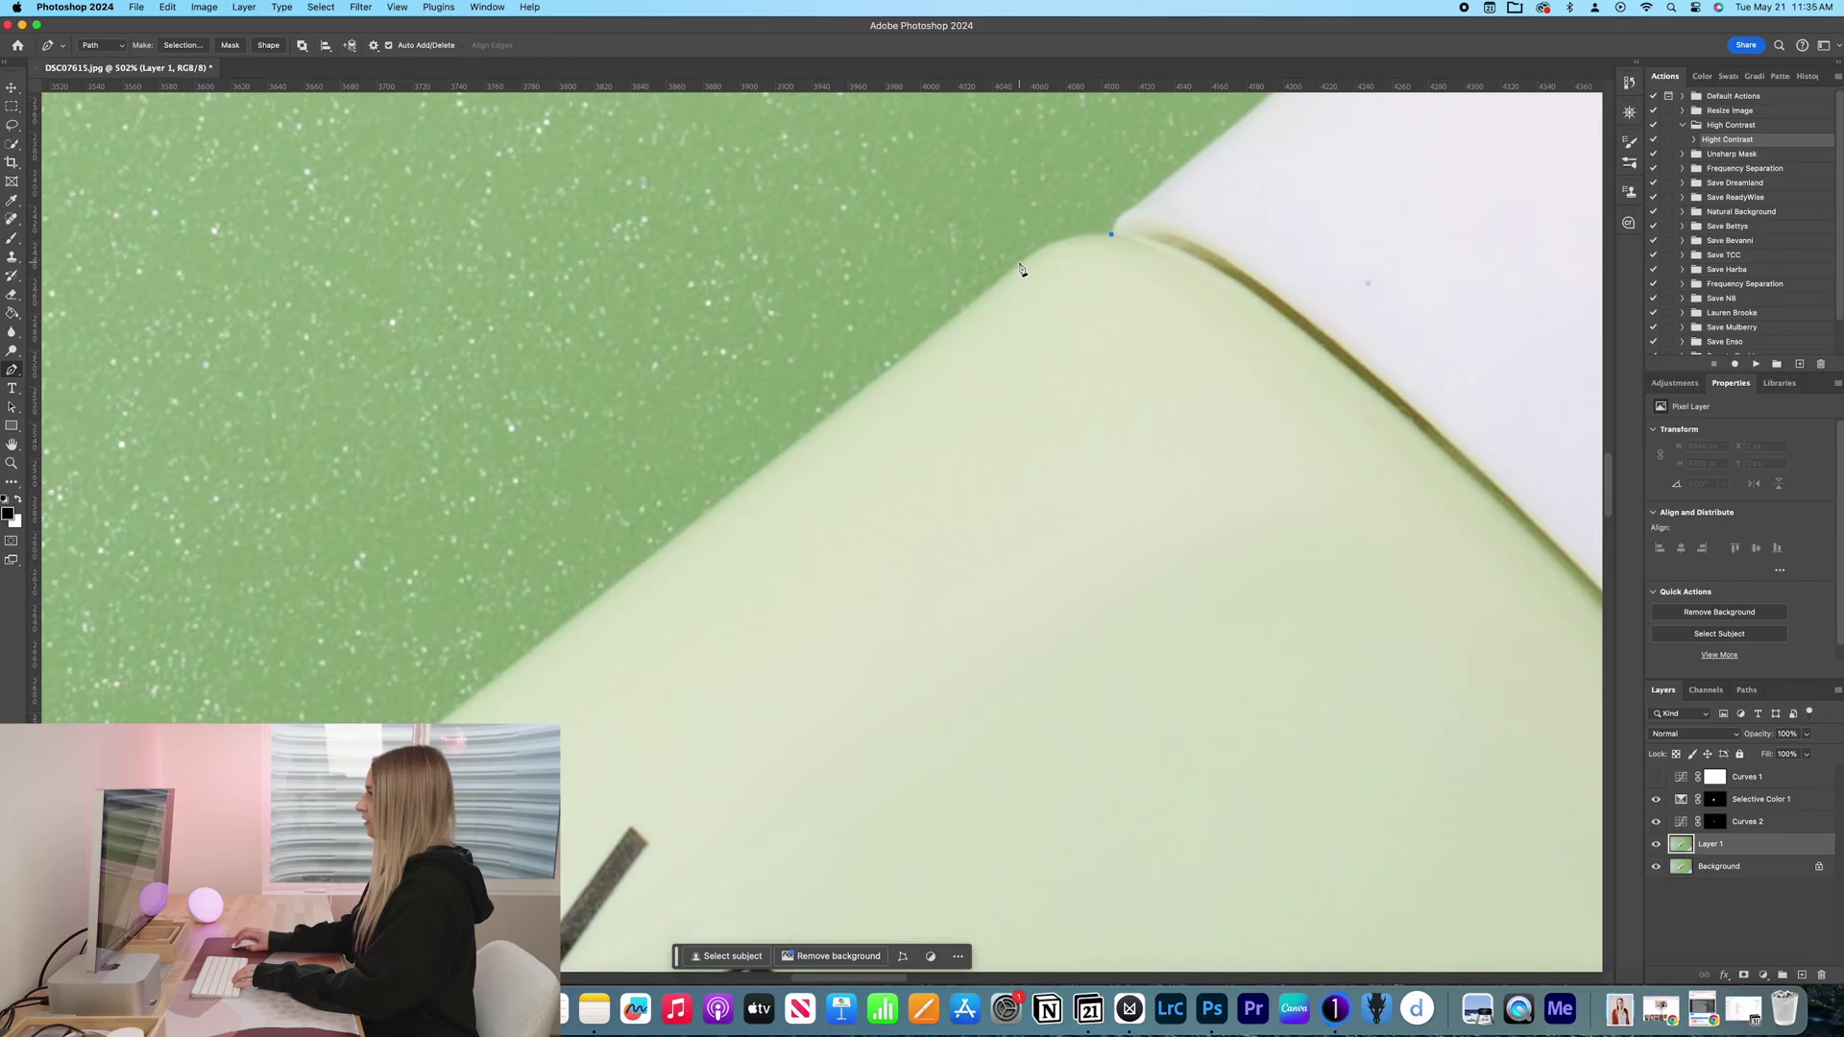
scroll(1022, 270, down, 10)
scroll(1017, 432, down, 10)
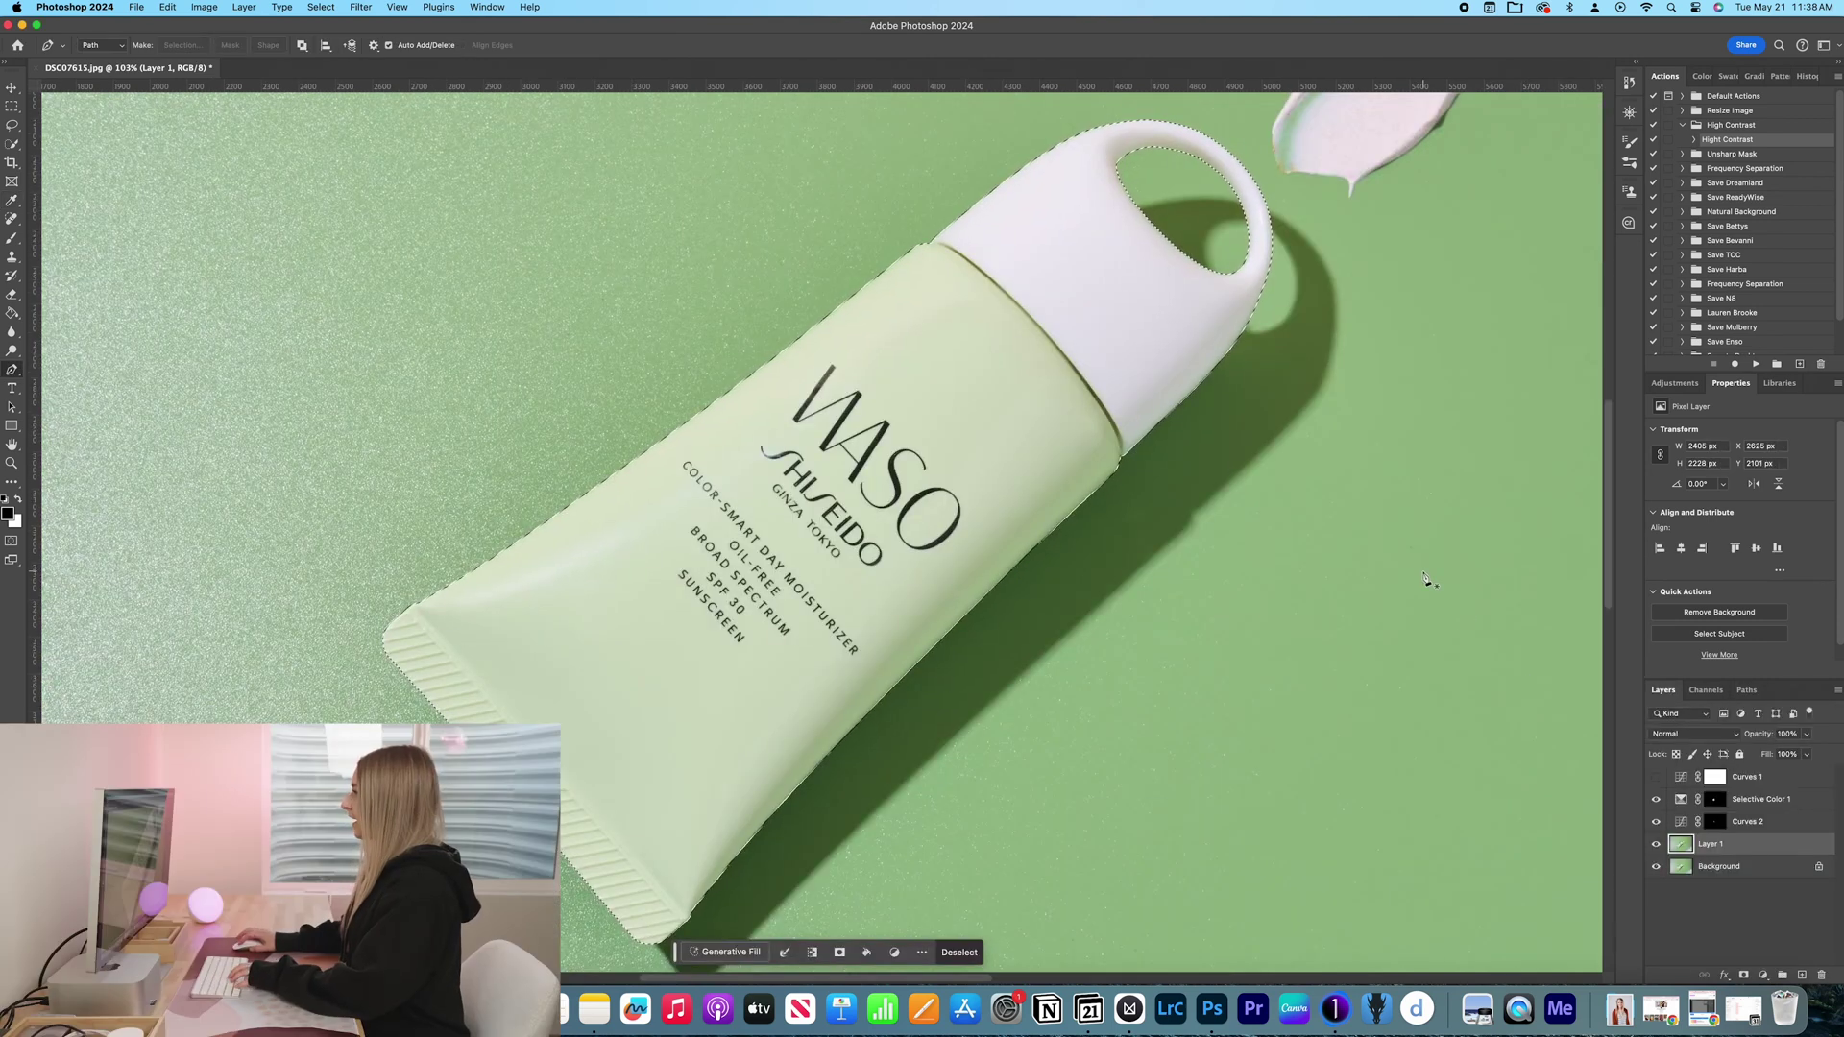
scroll(1428, 581, down, 5)
scroll(1297, 576, down, 2)
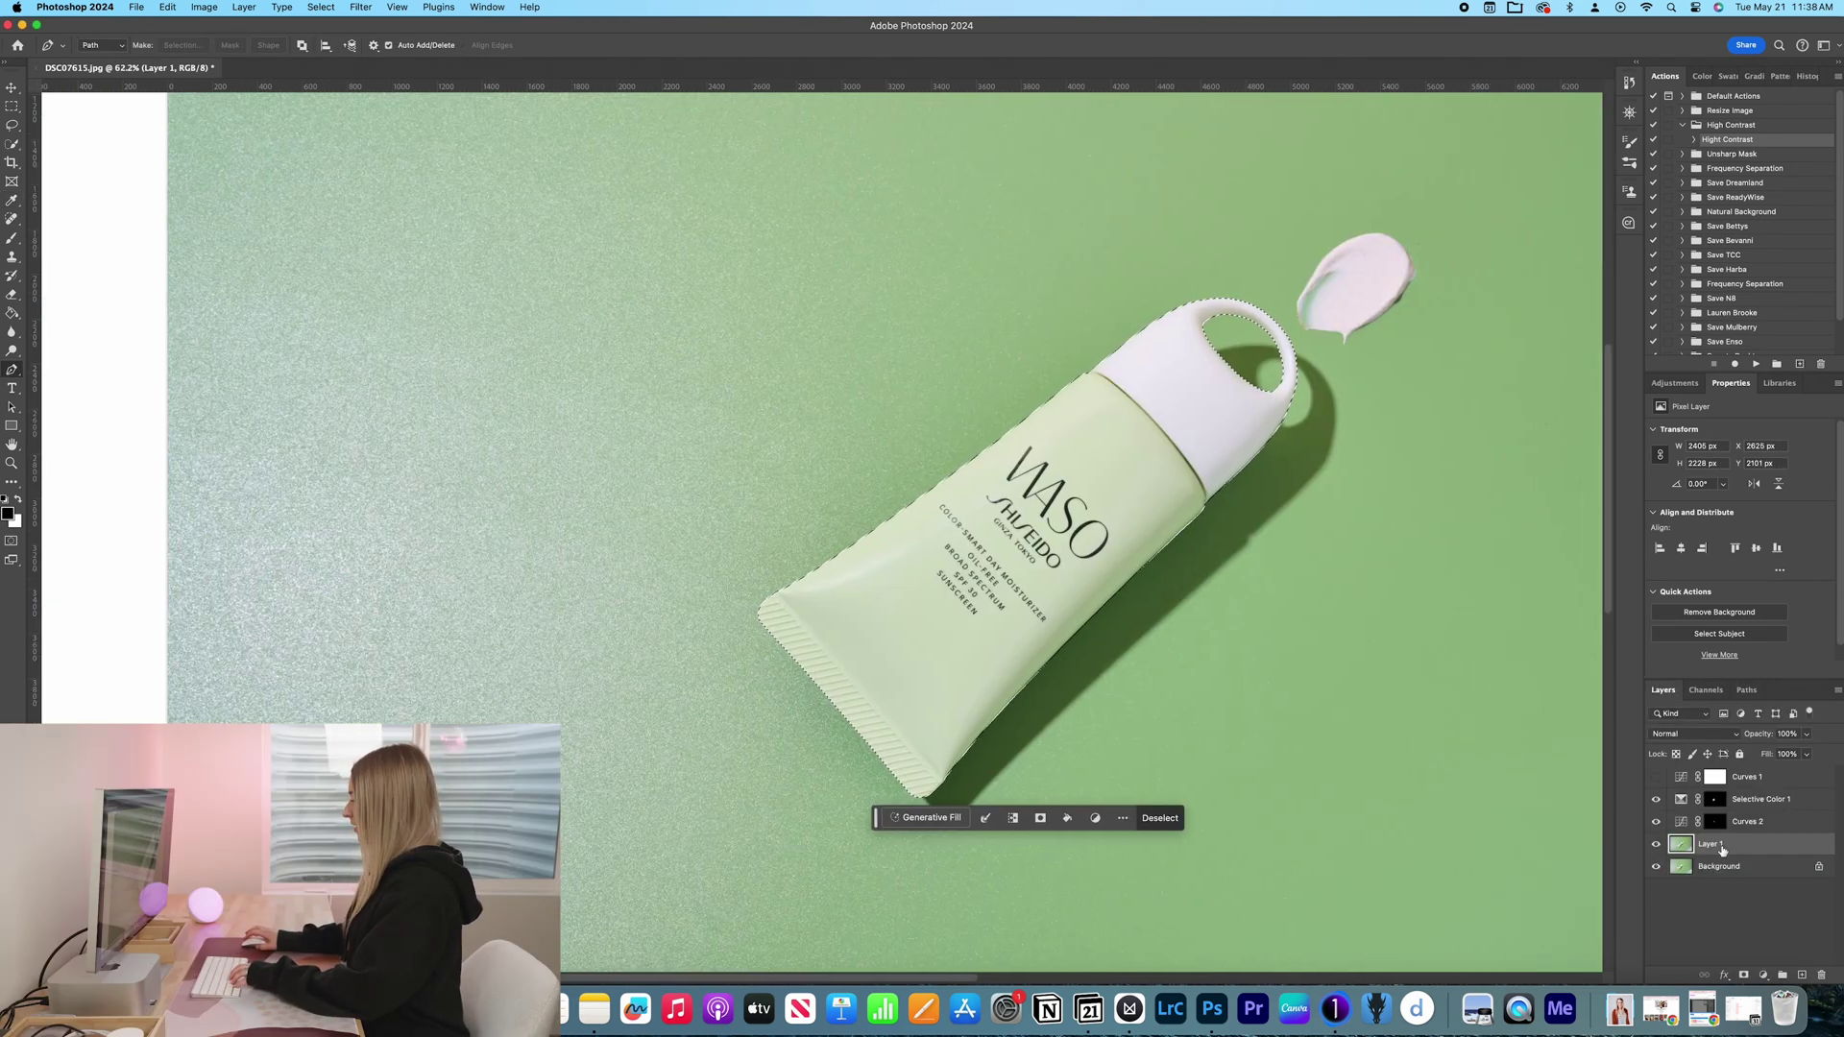
key(super+j)
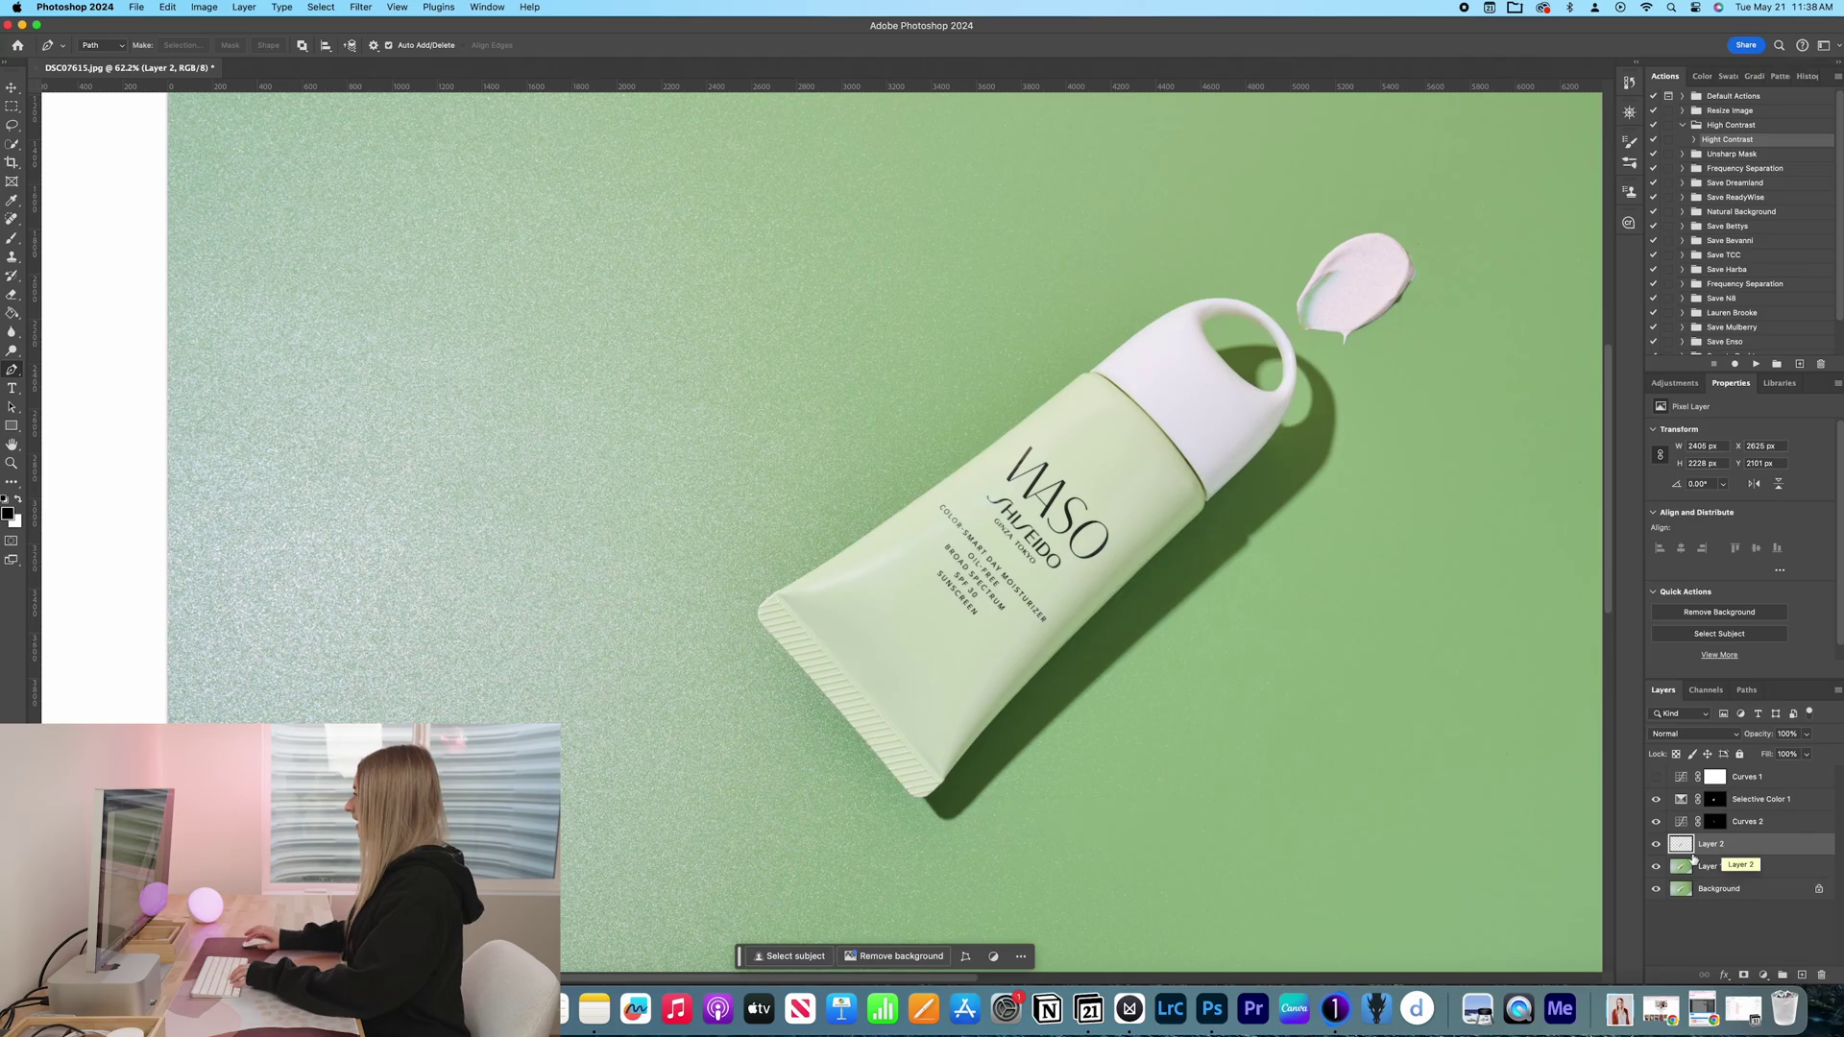
alt+click(1656, 867)
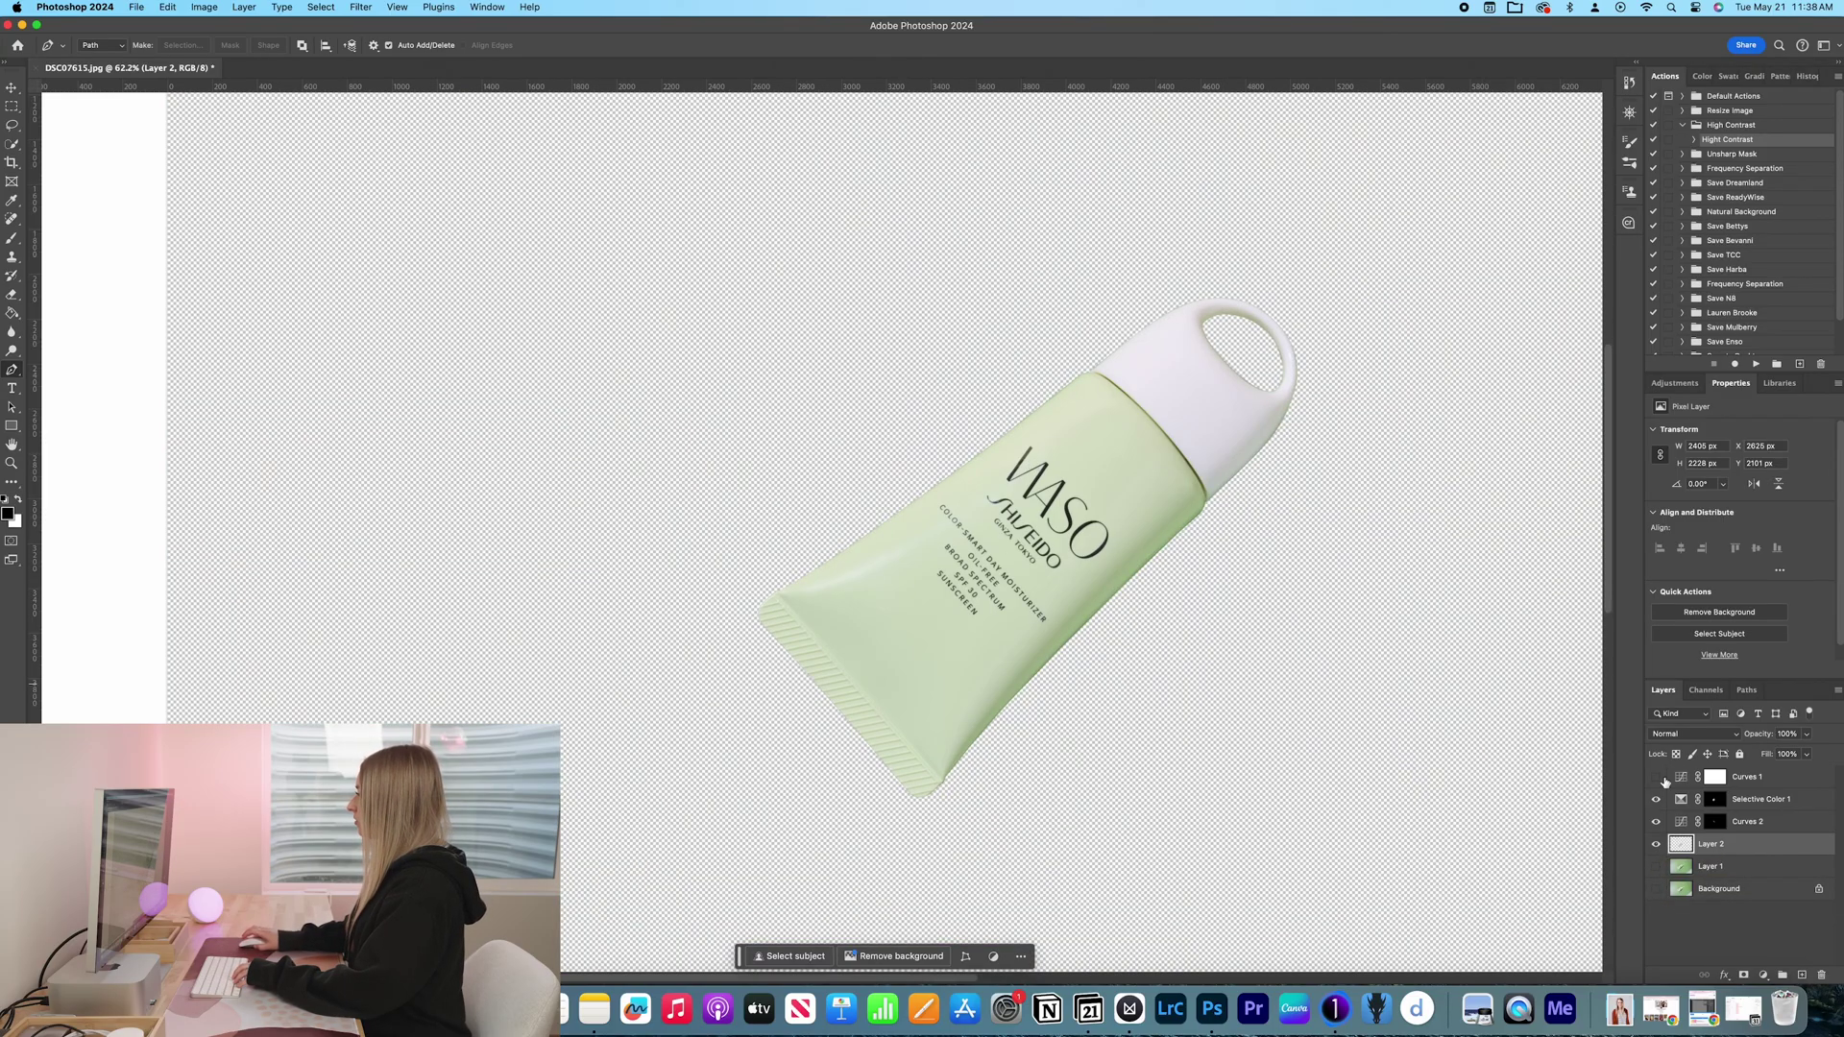
alt+click(1655, 889)
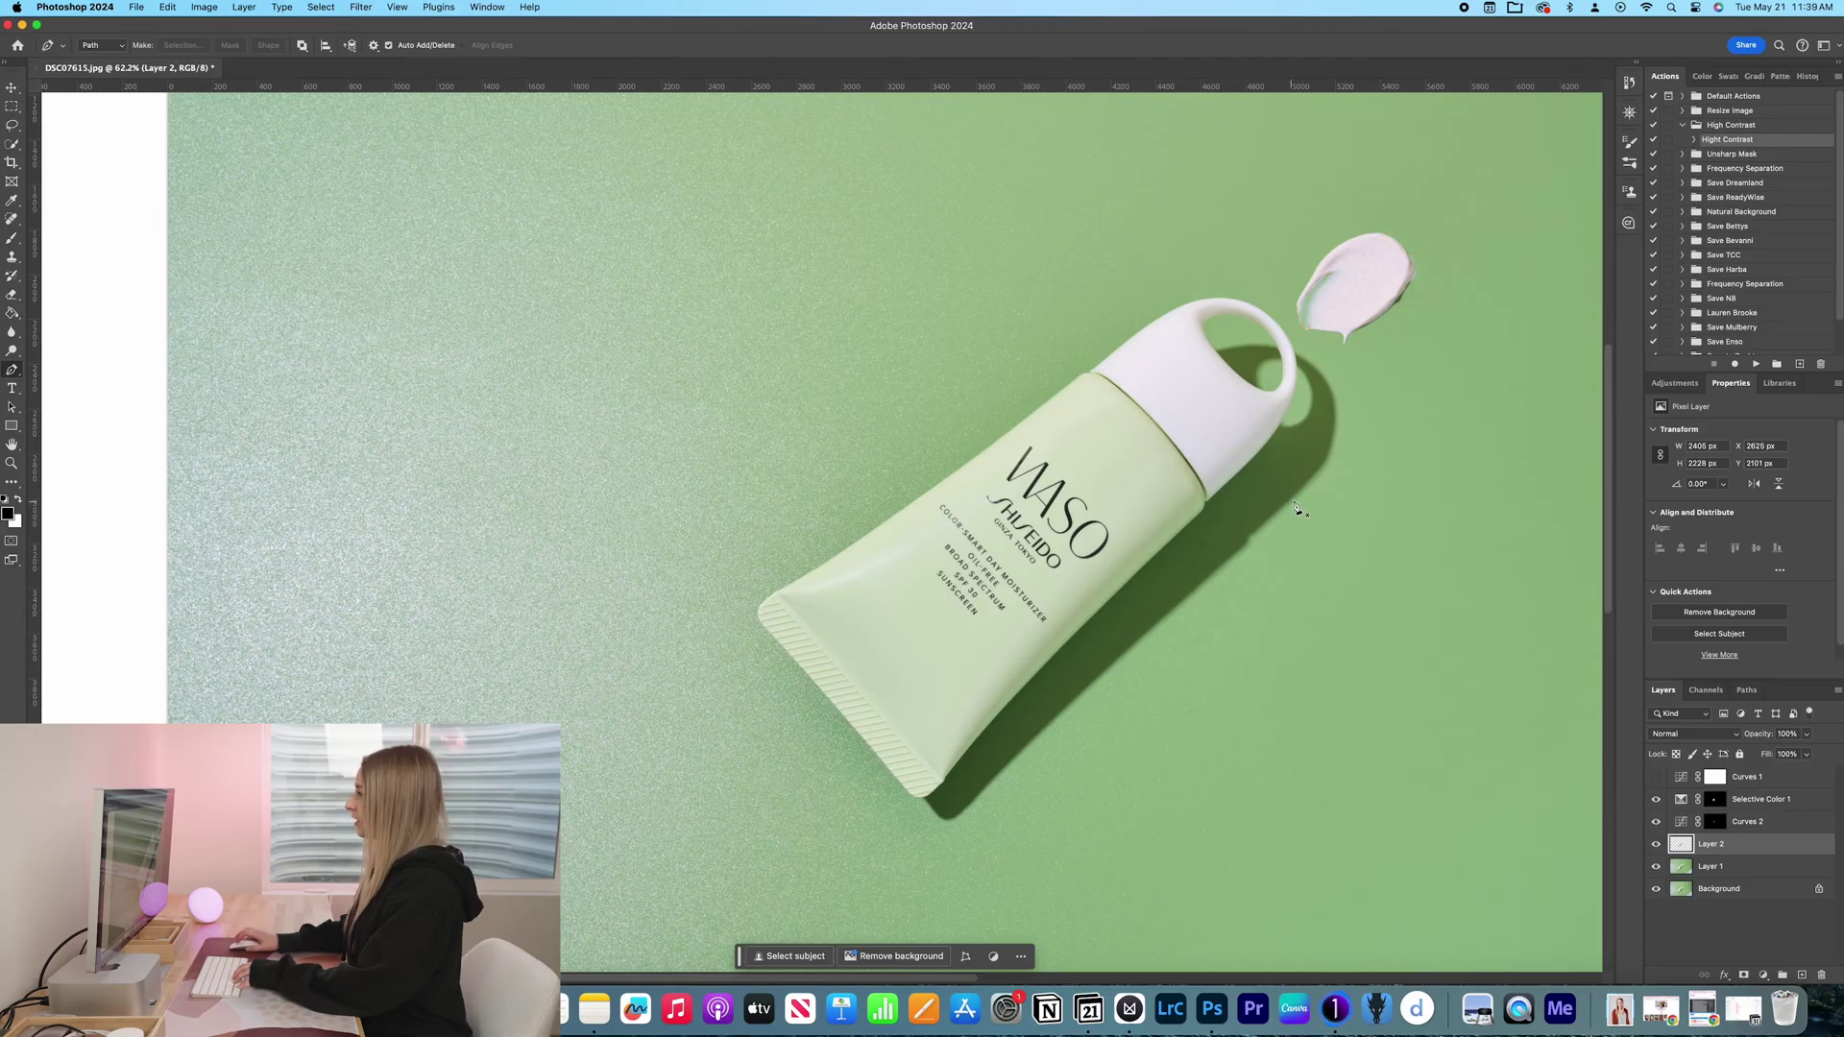
scroll(1239, 351, up, 3)
scroll(1239, 352, up, 3)
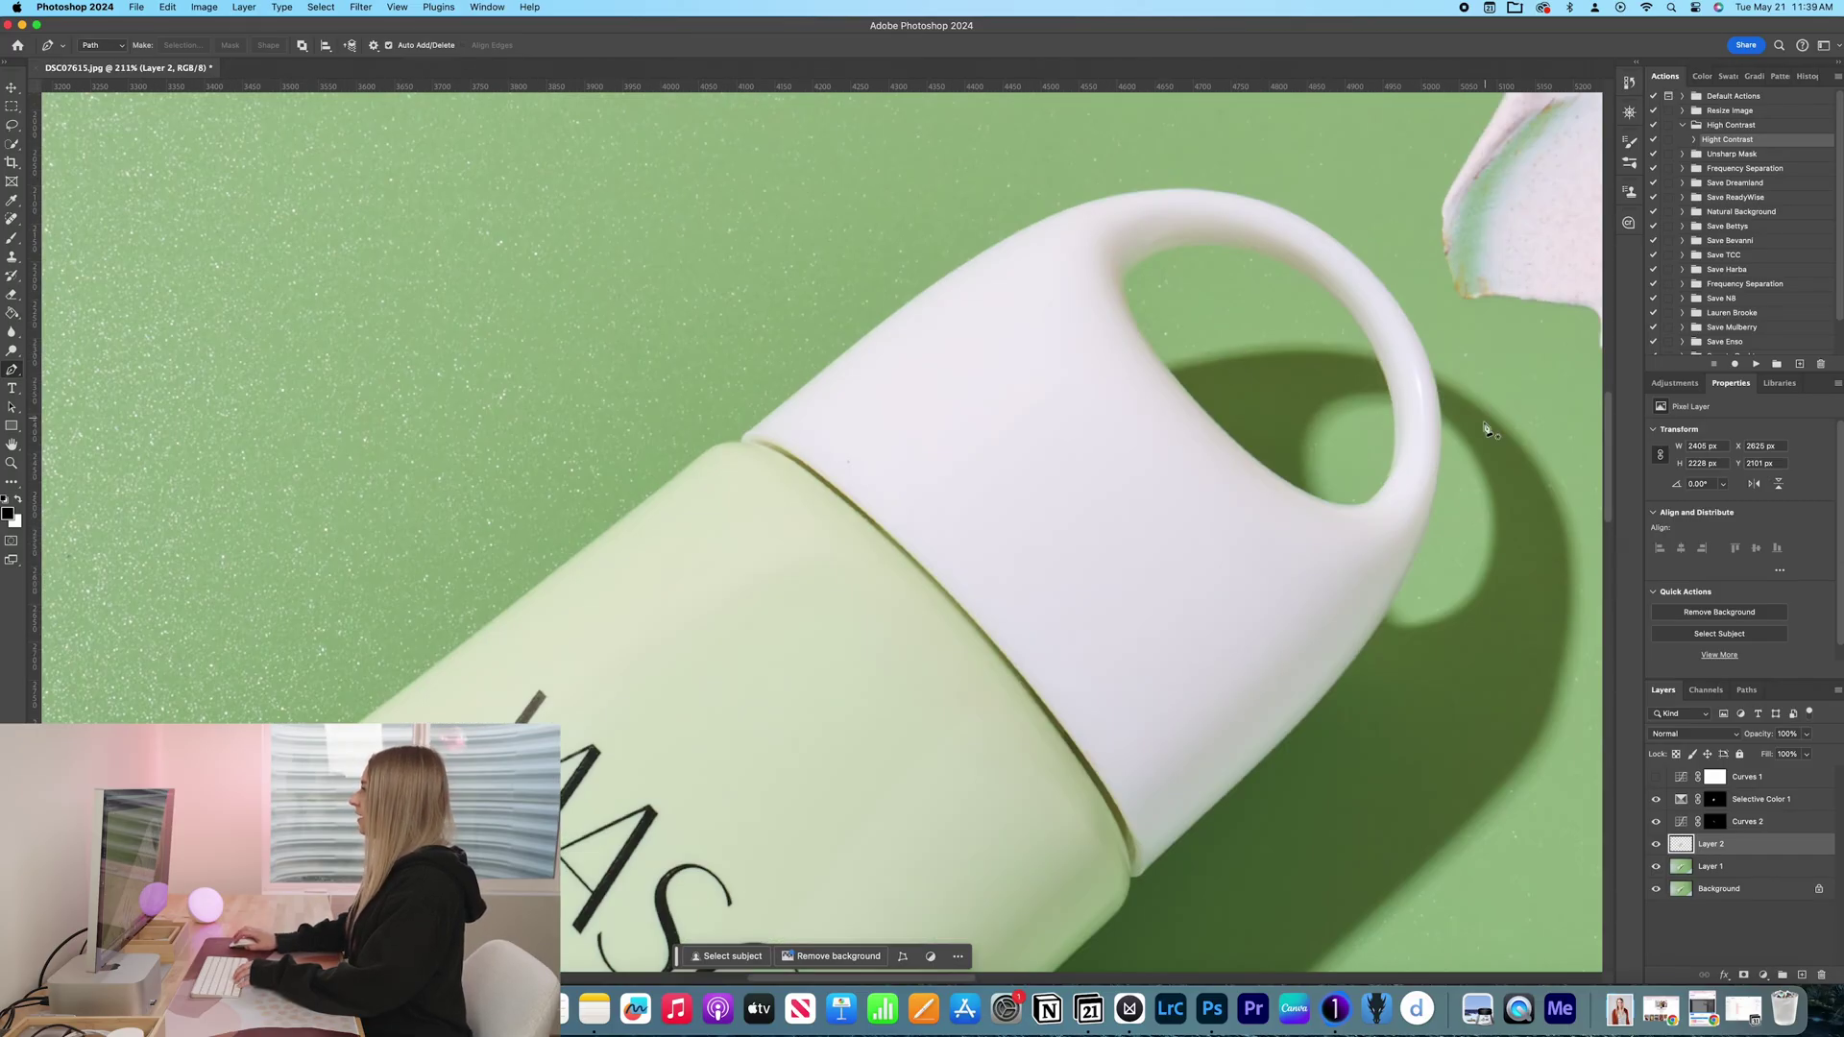
scroll(1483, 433, up, 3)
scroll(1484, 509, up, 2)
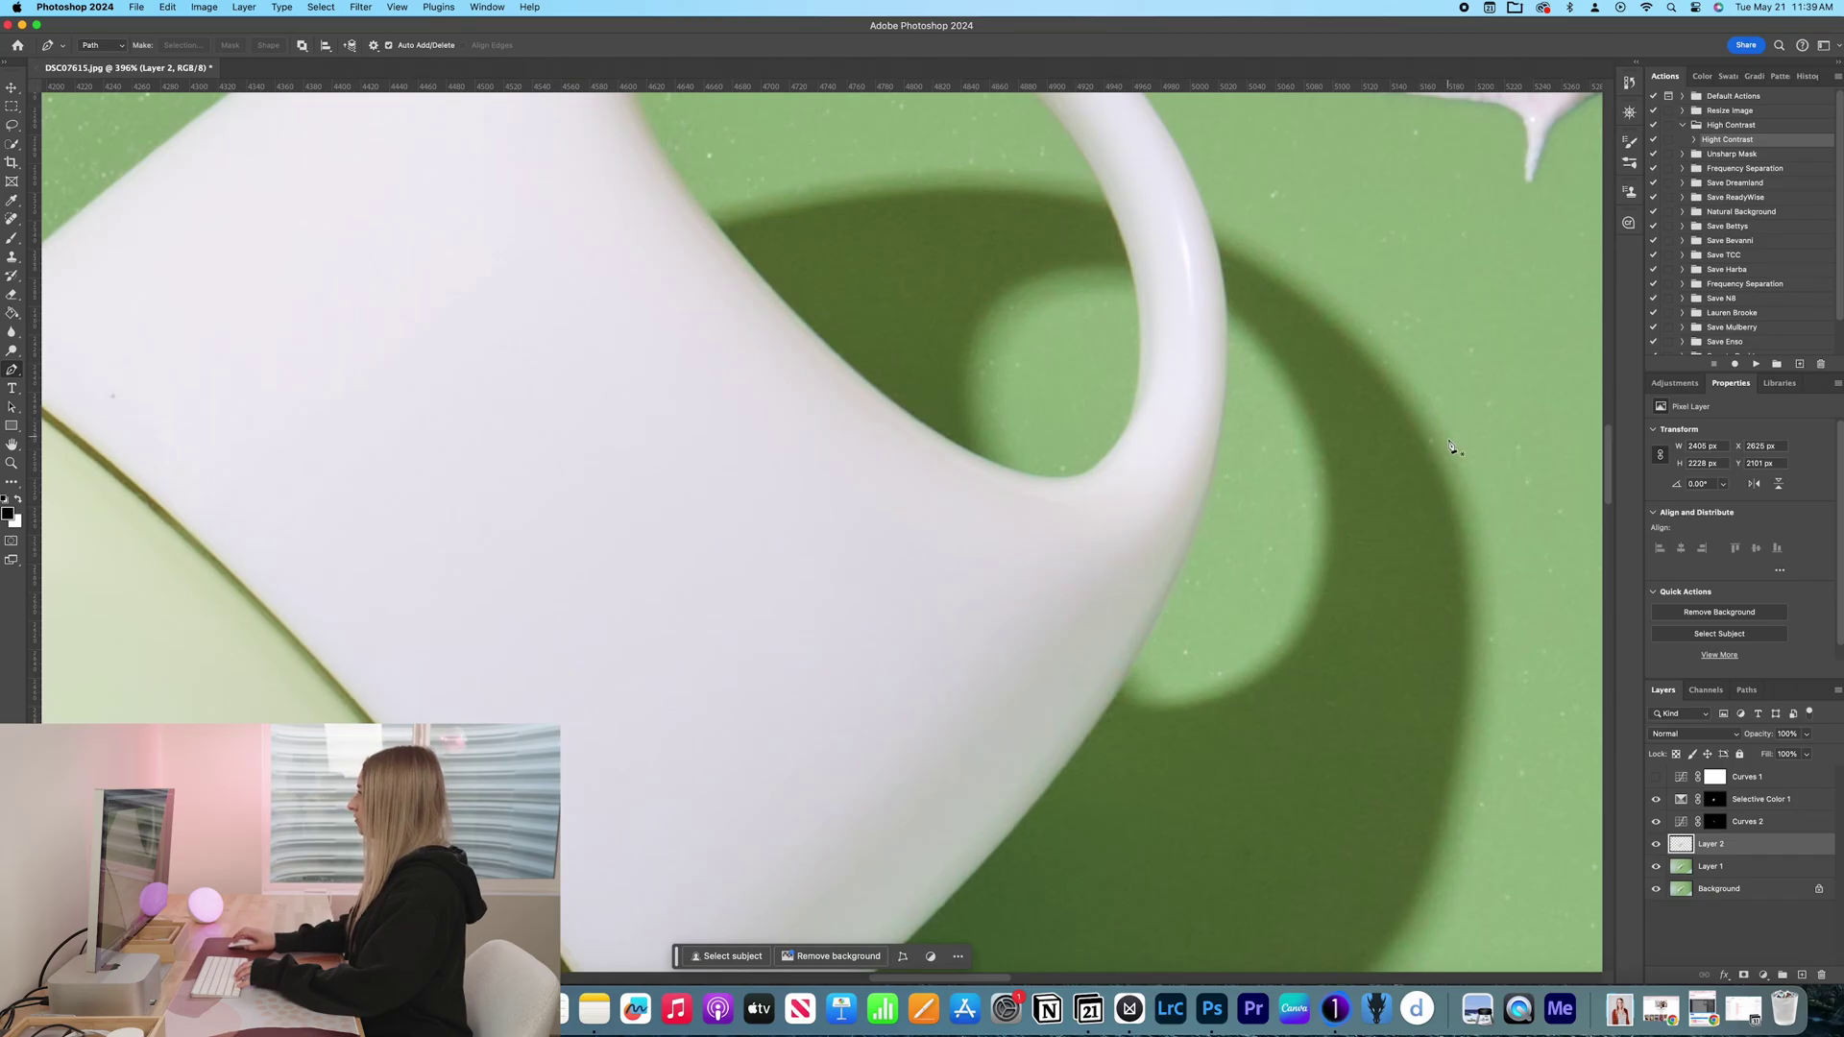
scroll(1452, 450, down, 4)
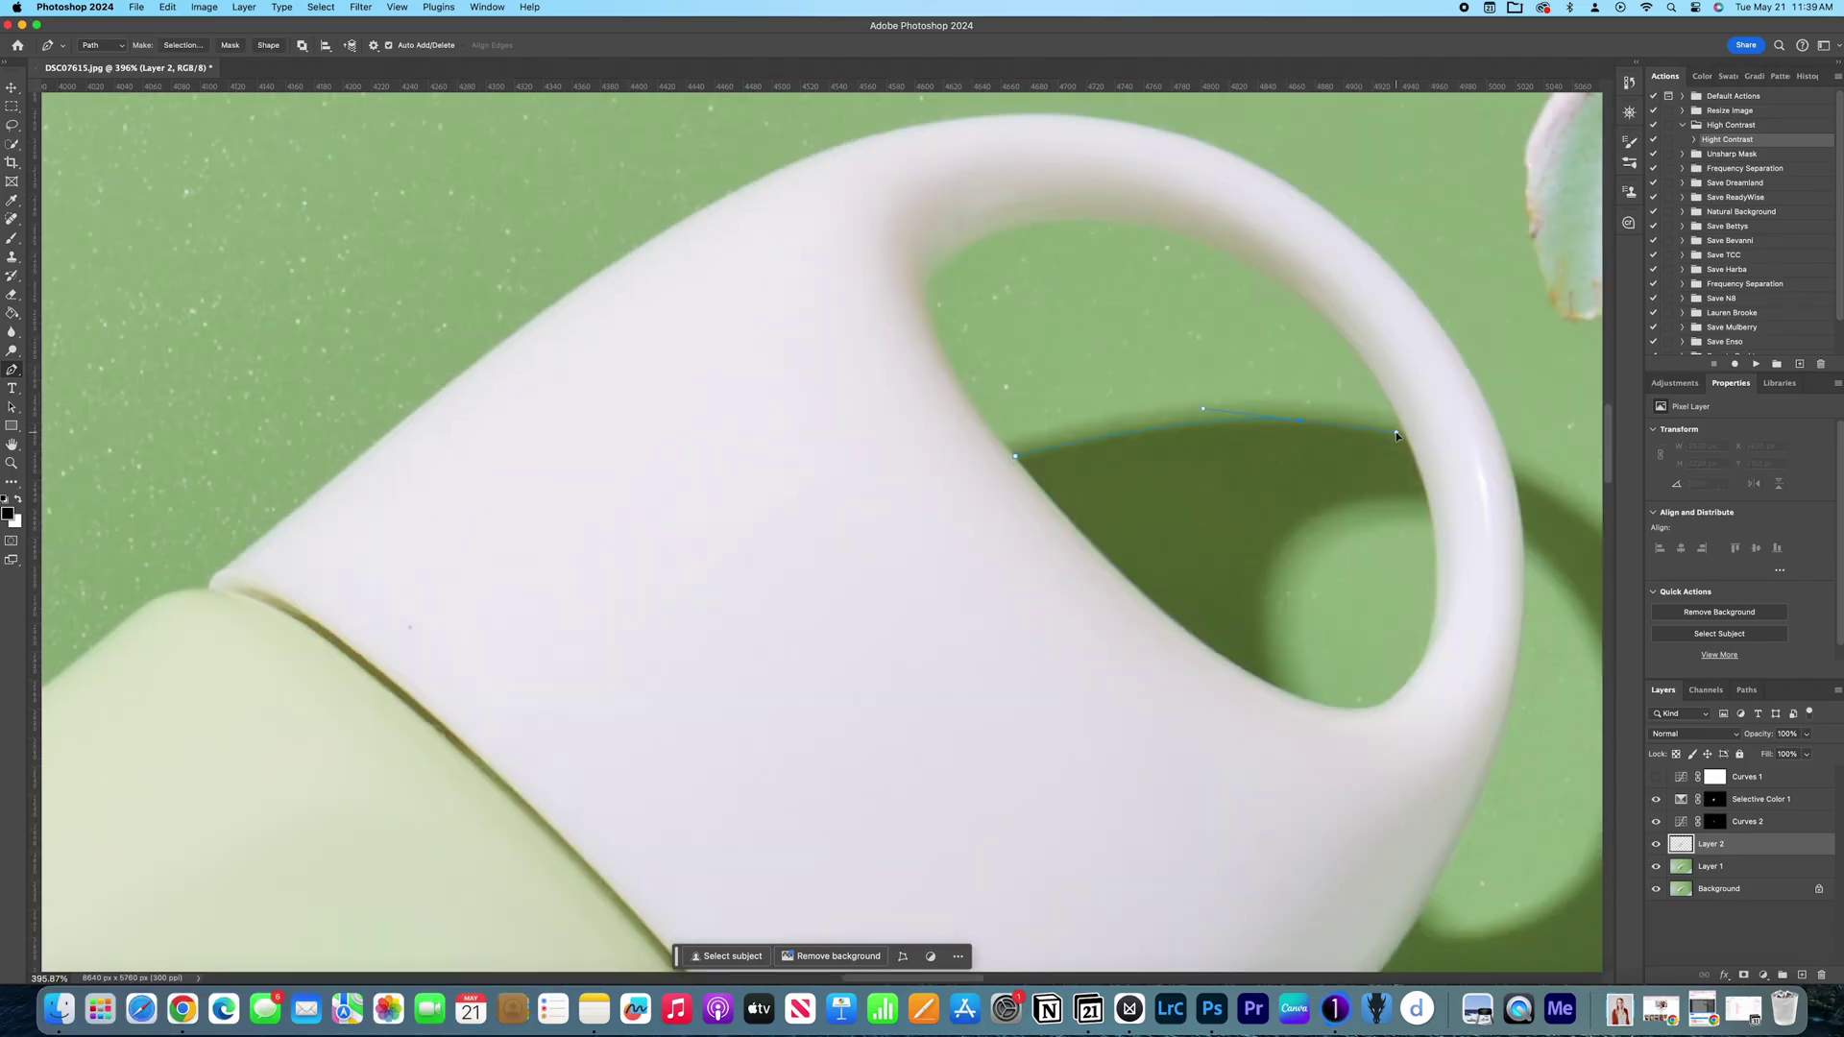
Step: Pan along the cap shadow's edge, down to its lower part, while tracing it
drag(1274, 635, 1010, 476)
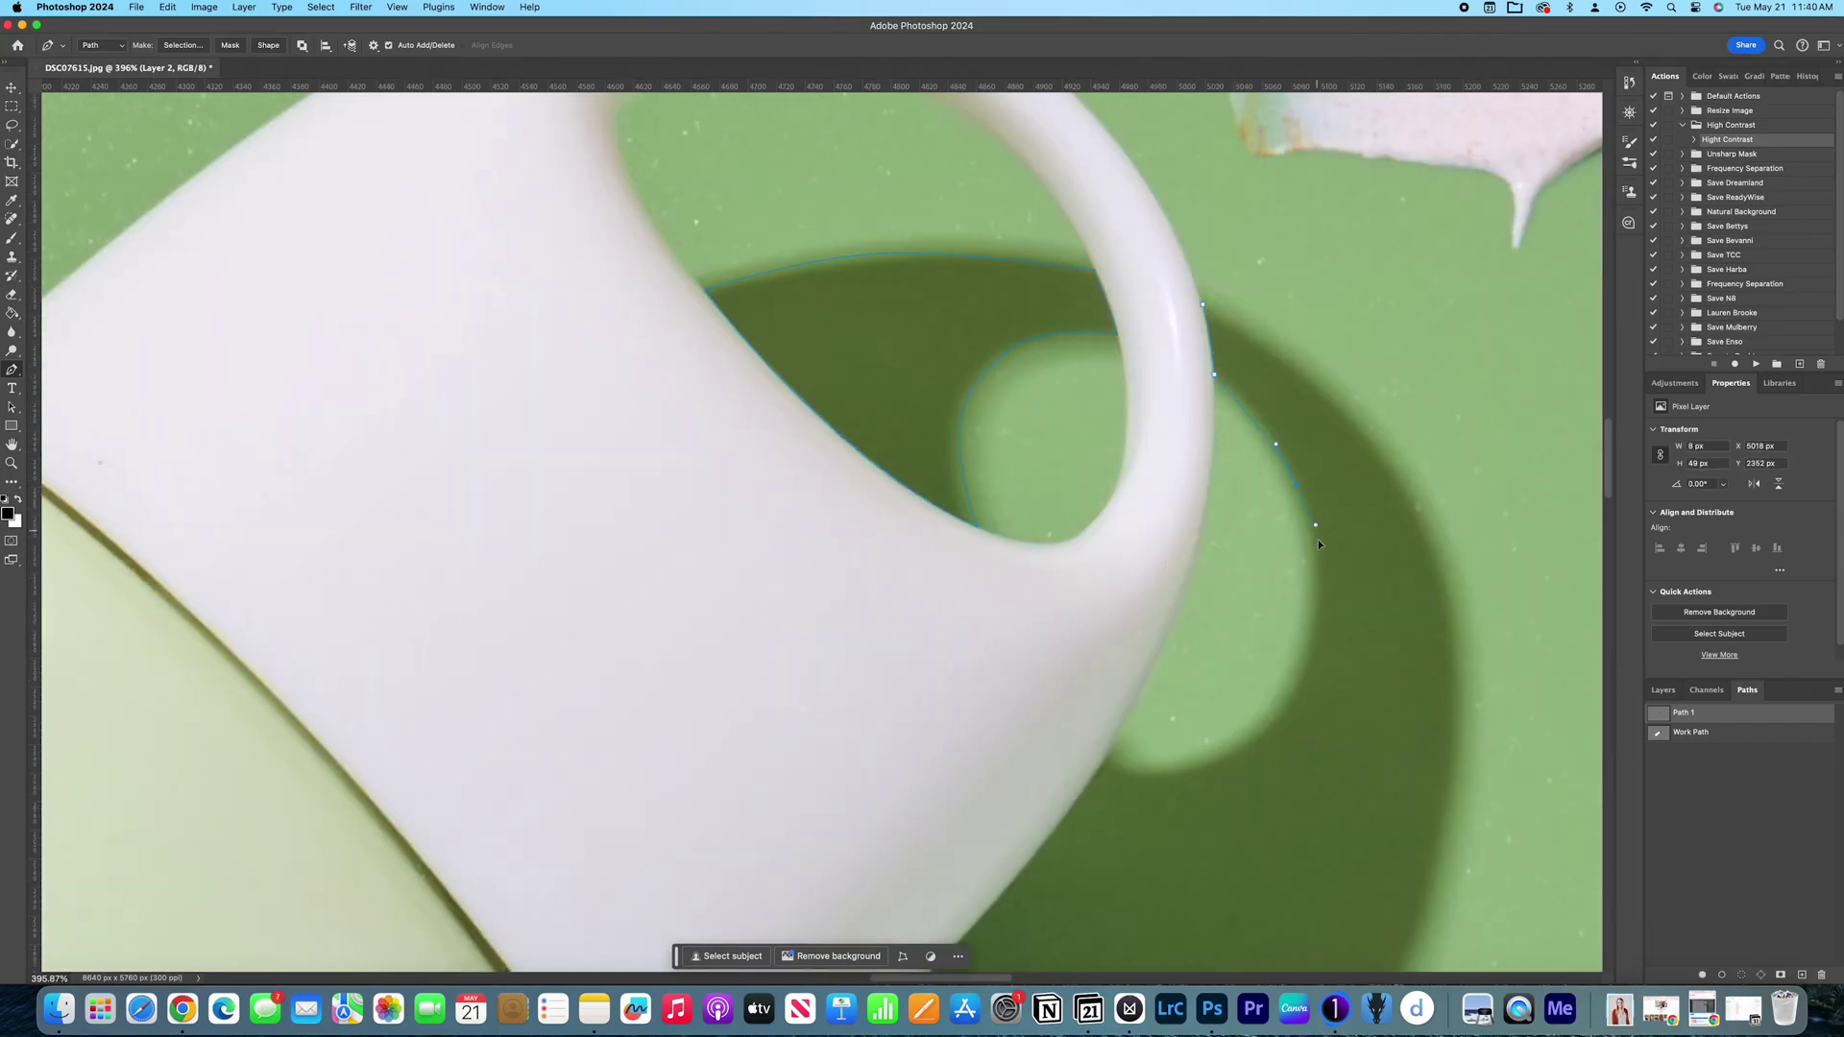
drag(1119, 754, 1065, 498)
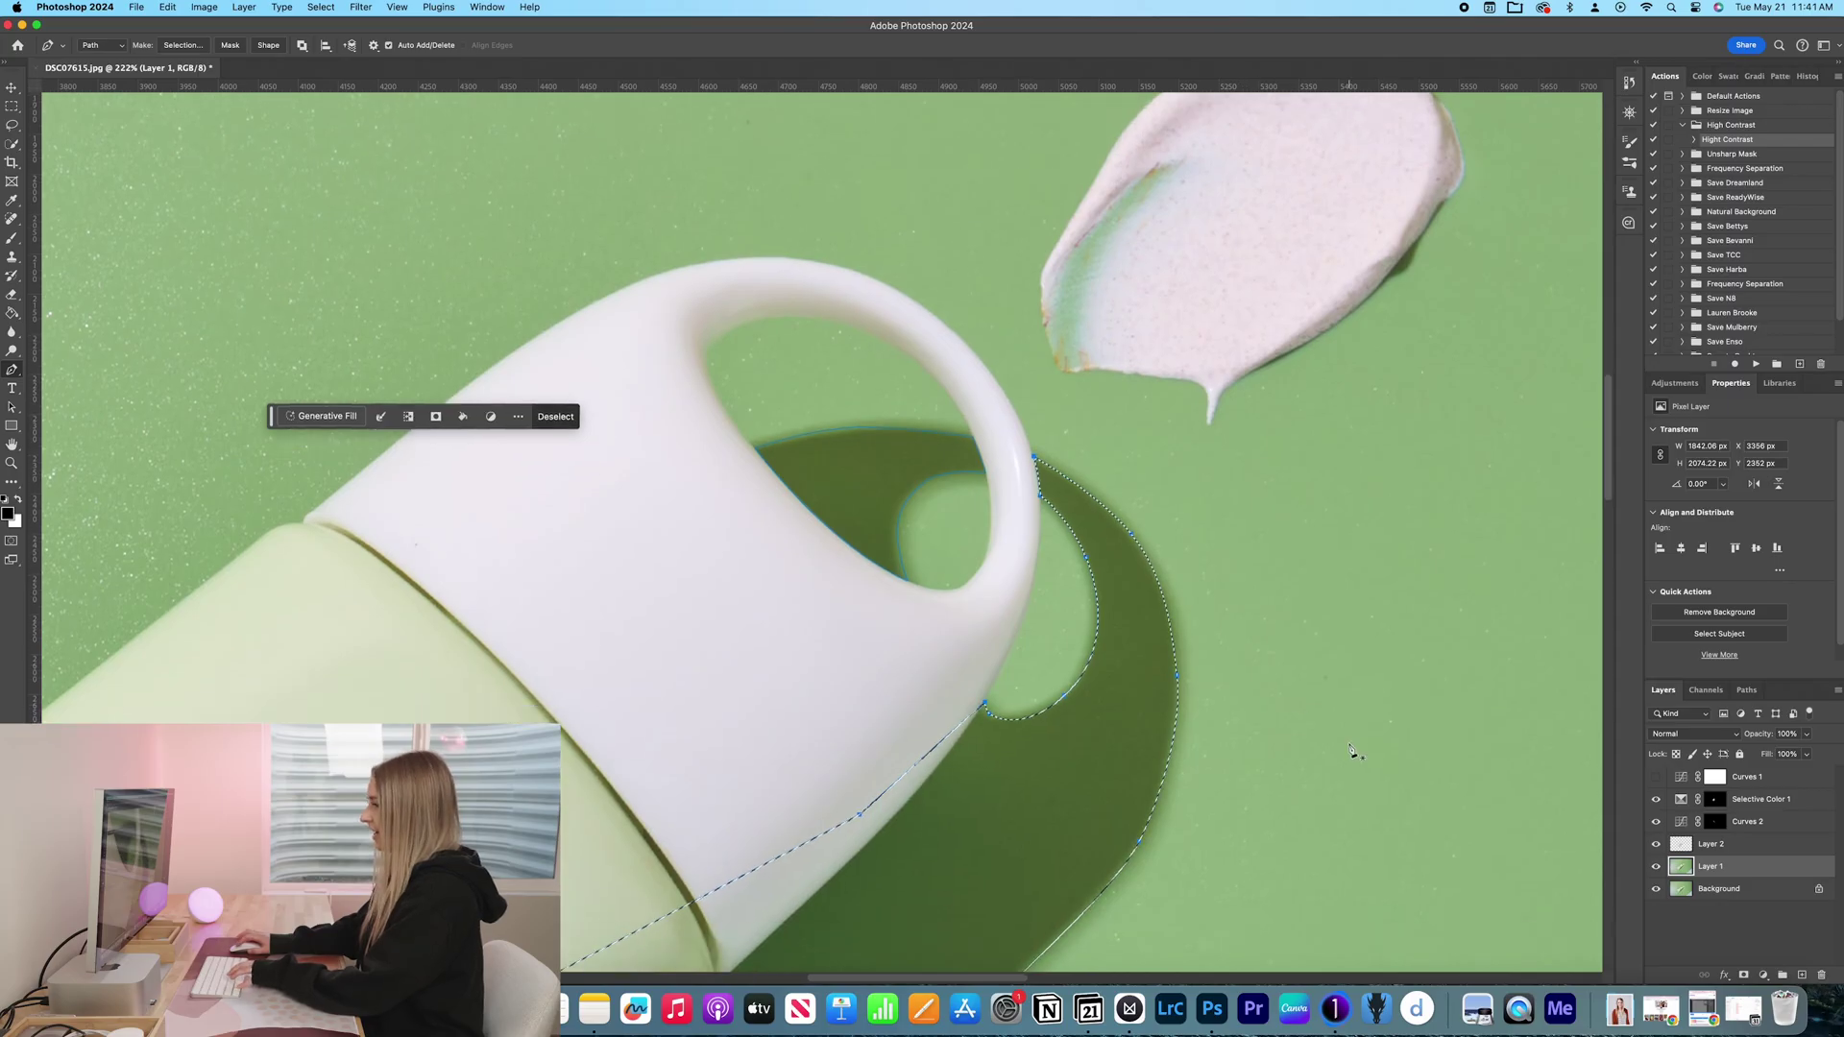
drag(1249, 716, 1066, 547)
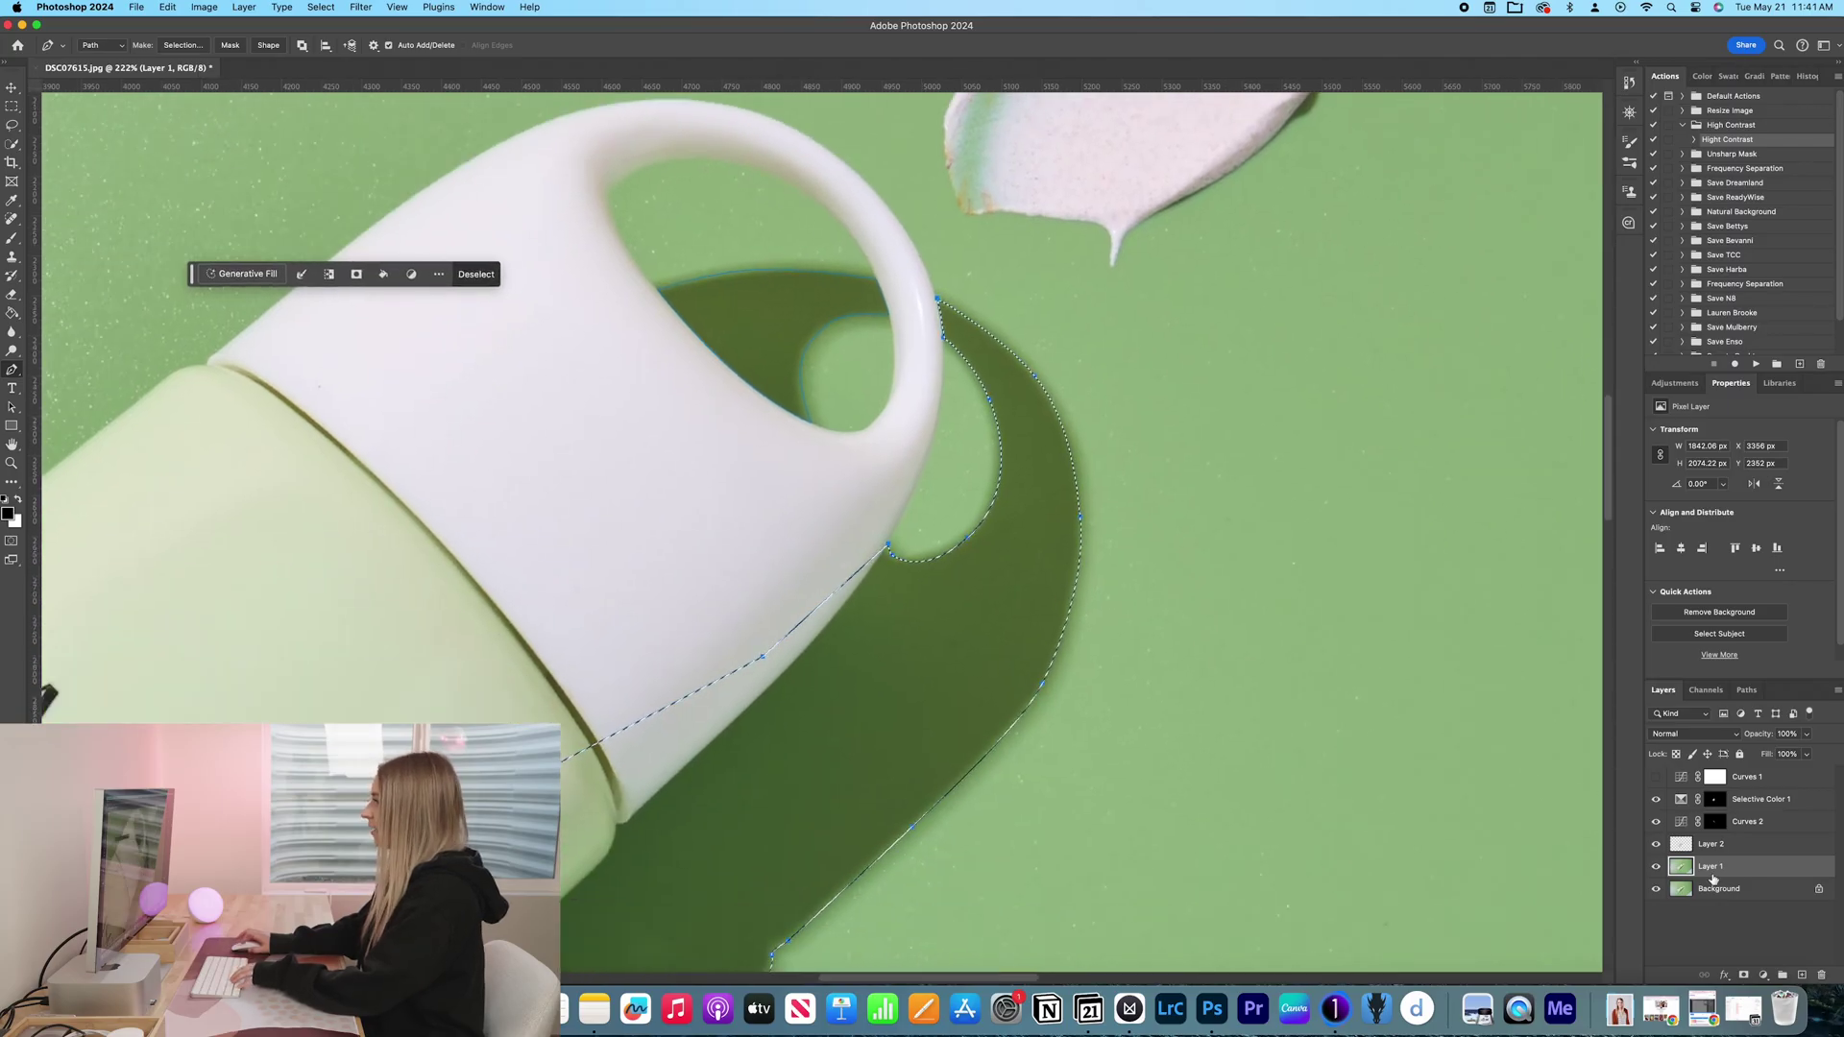
scroll(822, 533, down, 3)
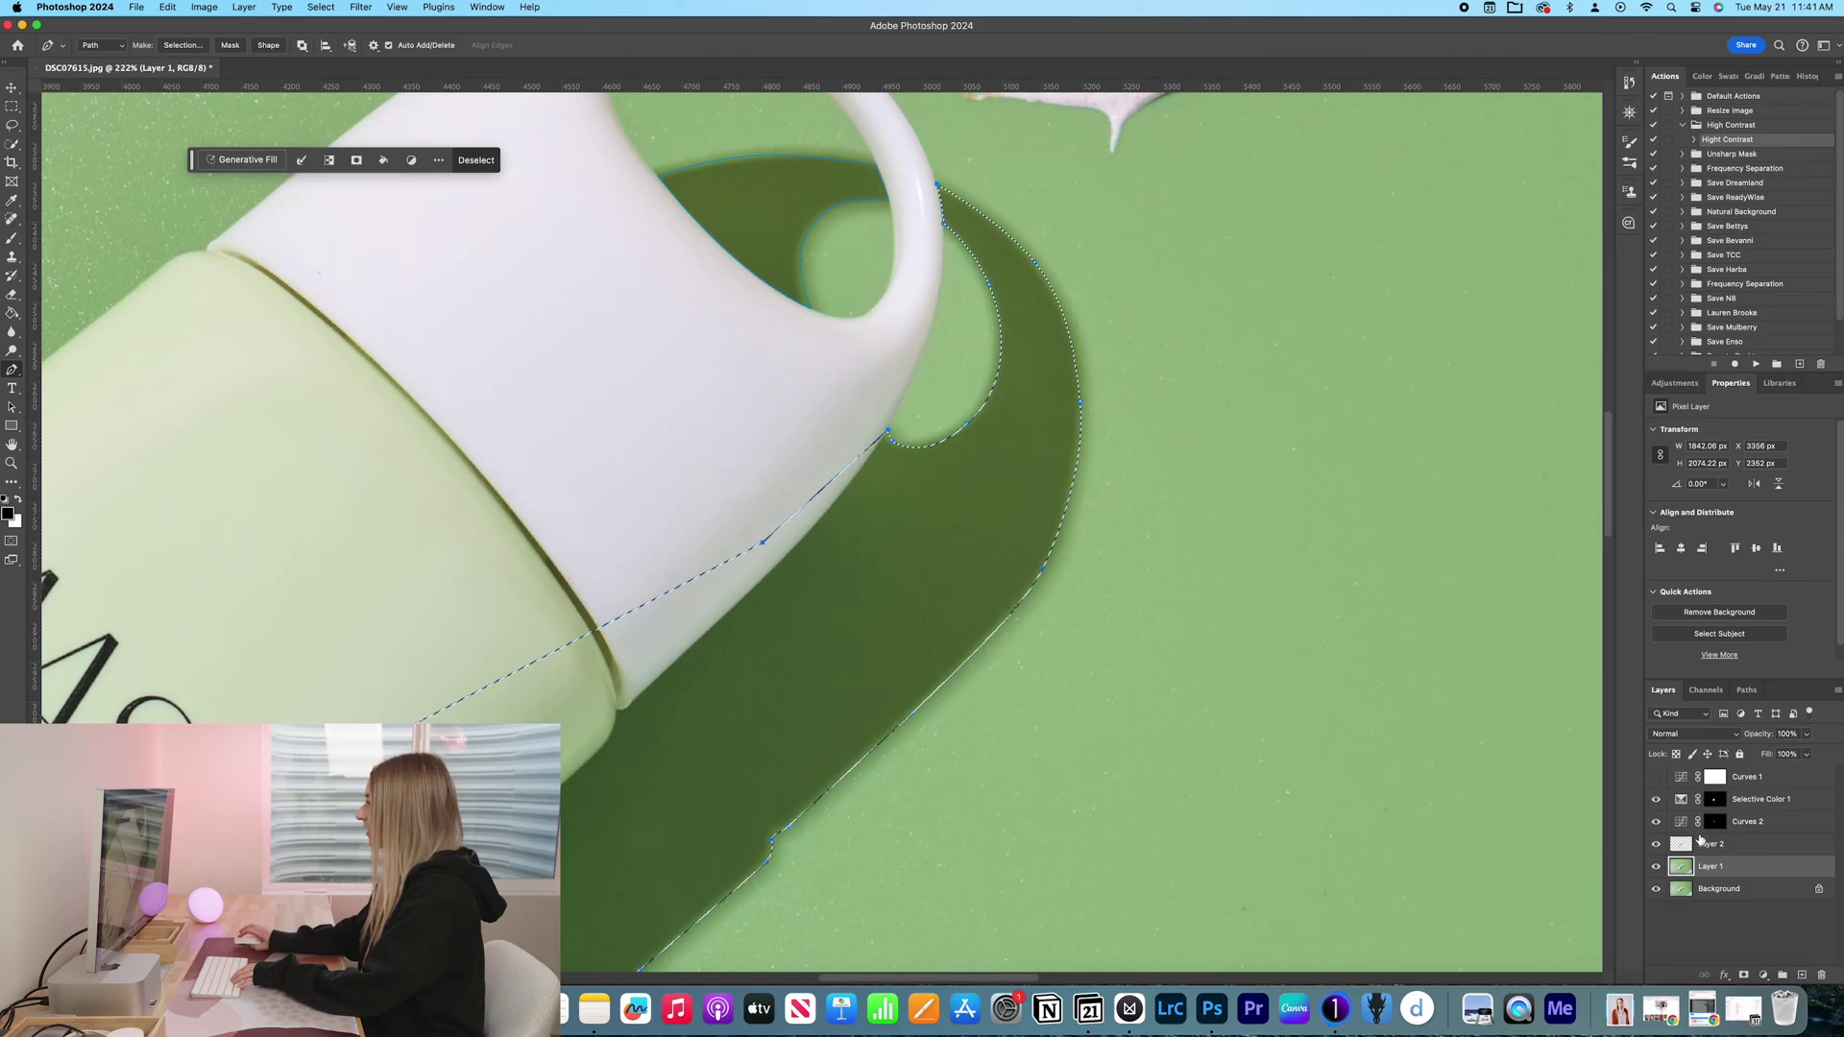
Step: Copy the cap shadow onto Layer 3 and deselect Path 1's outline
key(super+j)
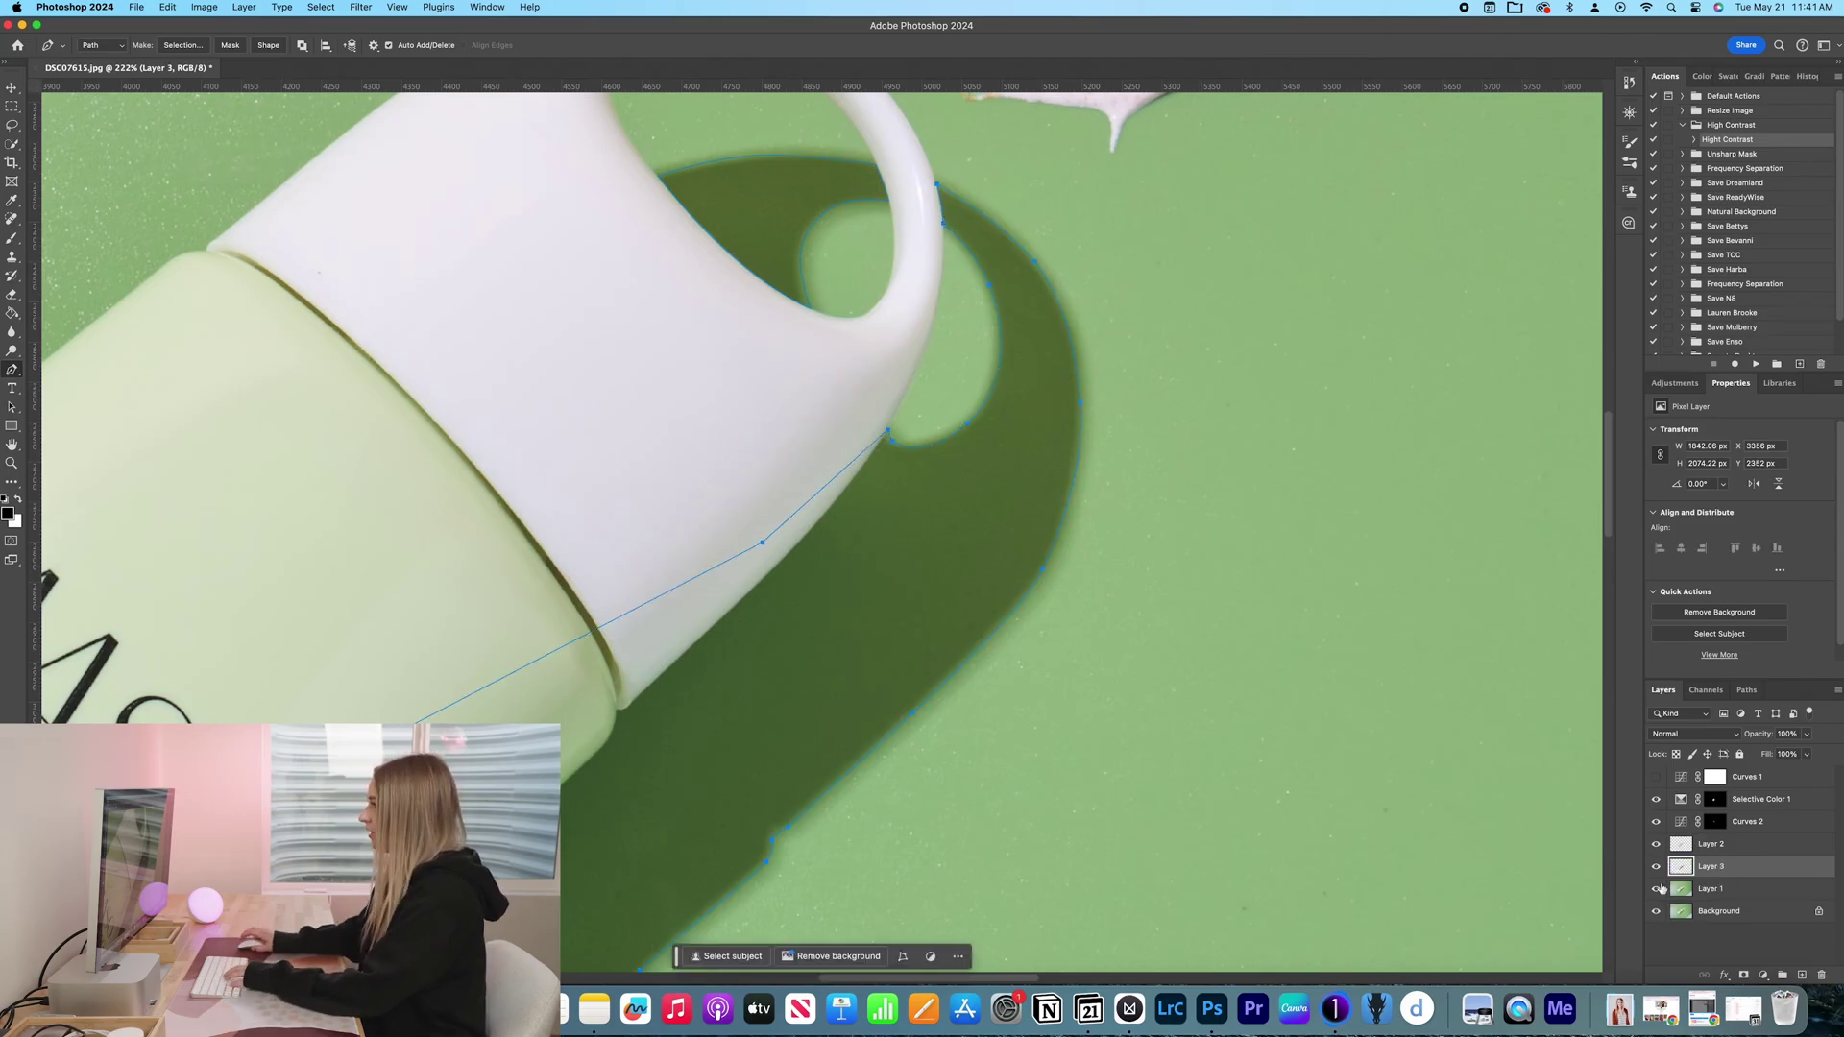
click(1656, 912)
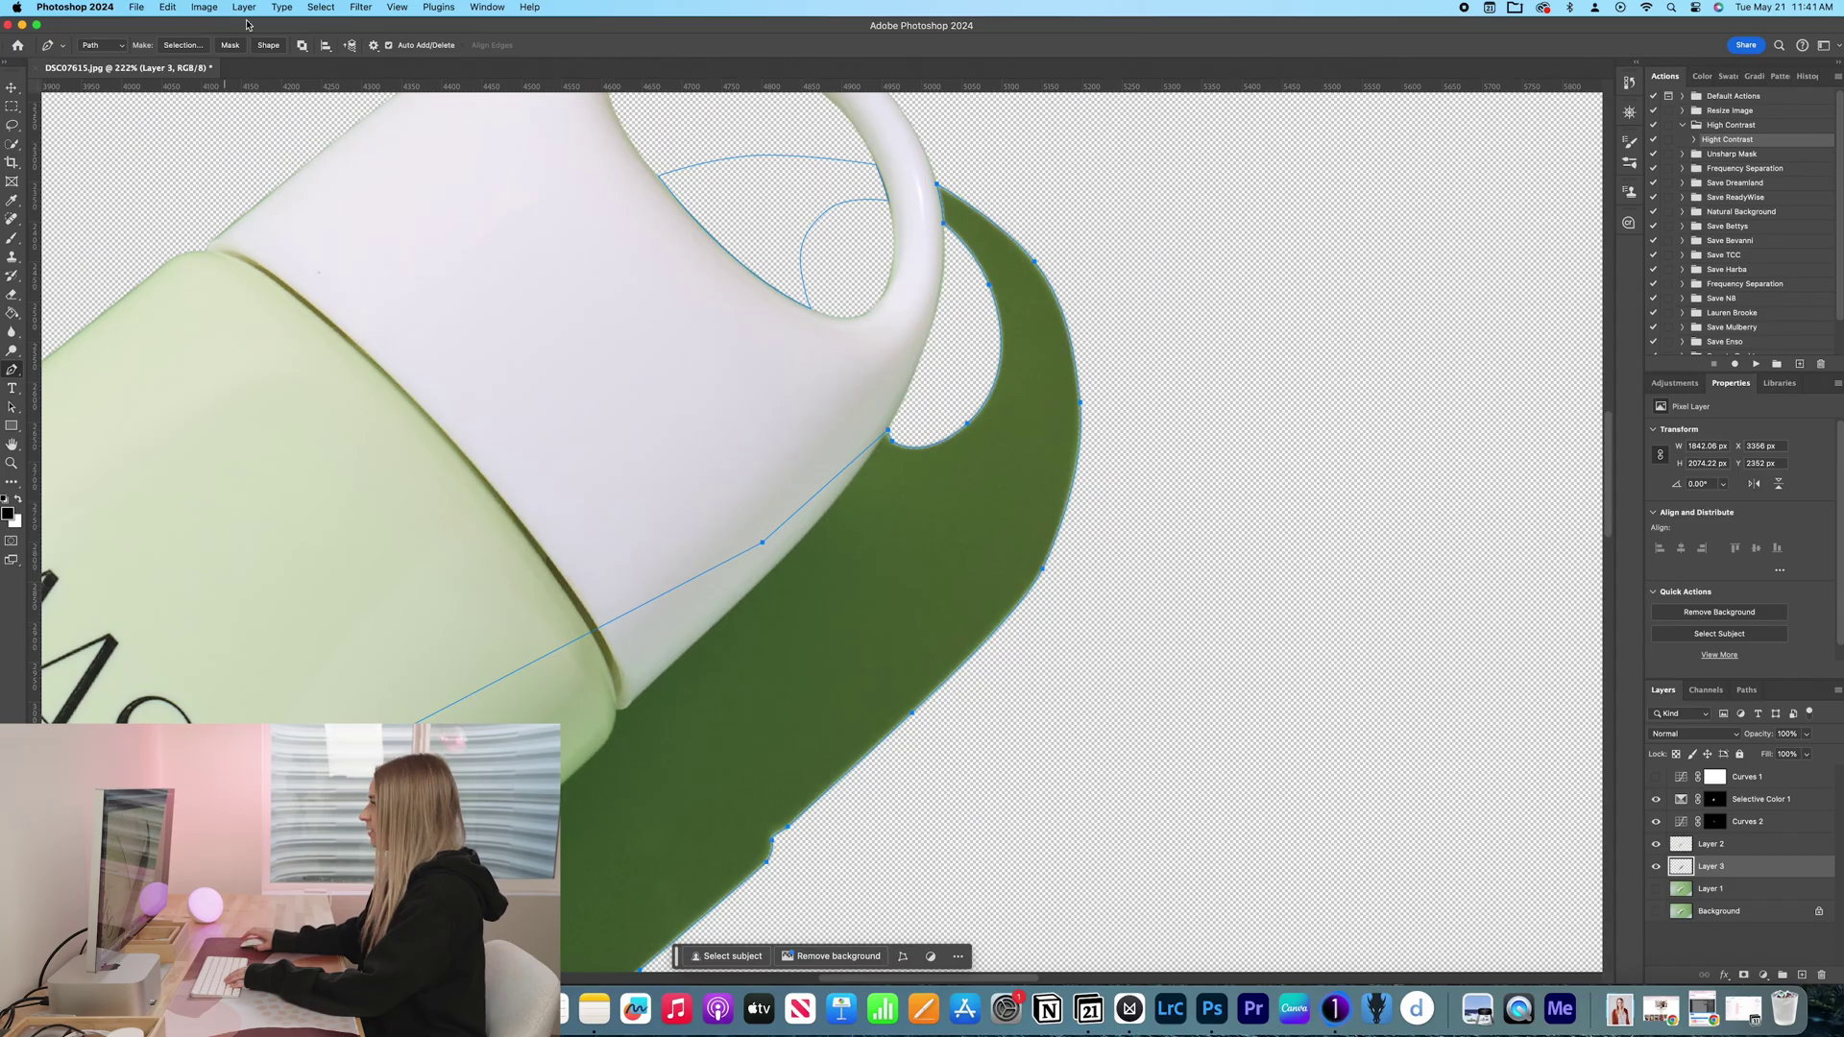
click(1748, 690)
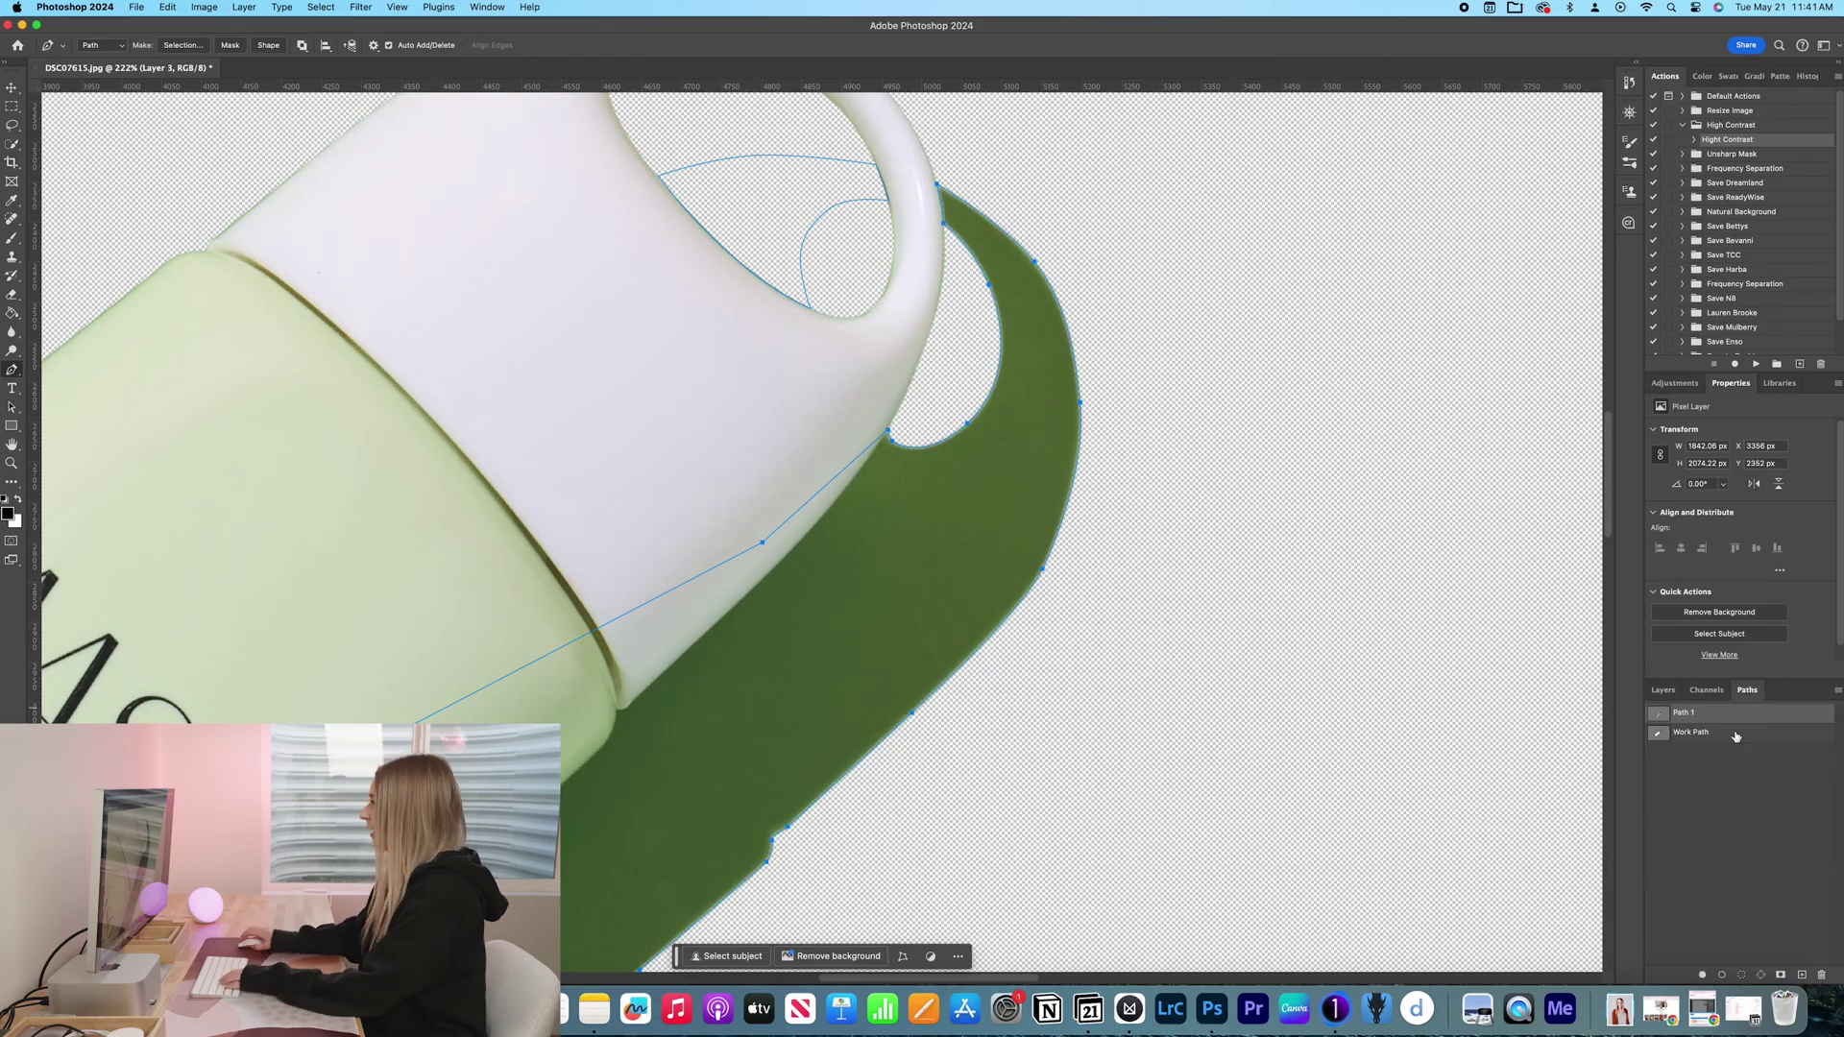
click(1664, 716)
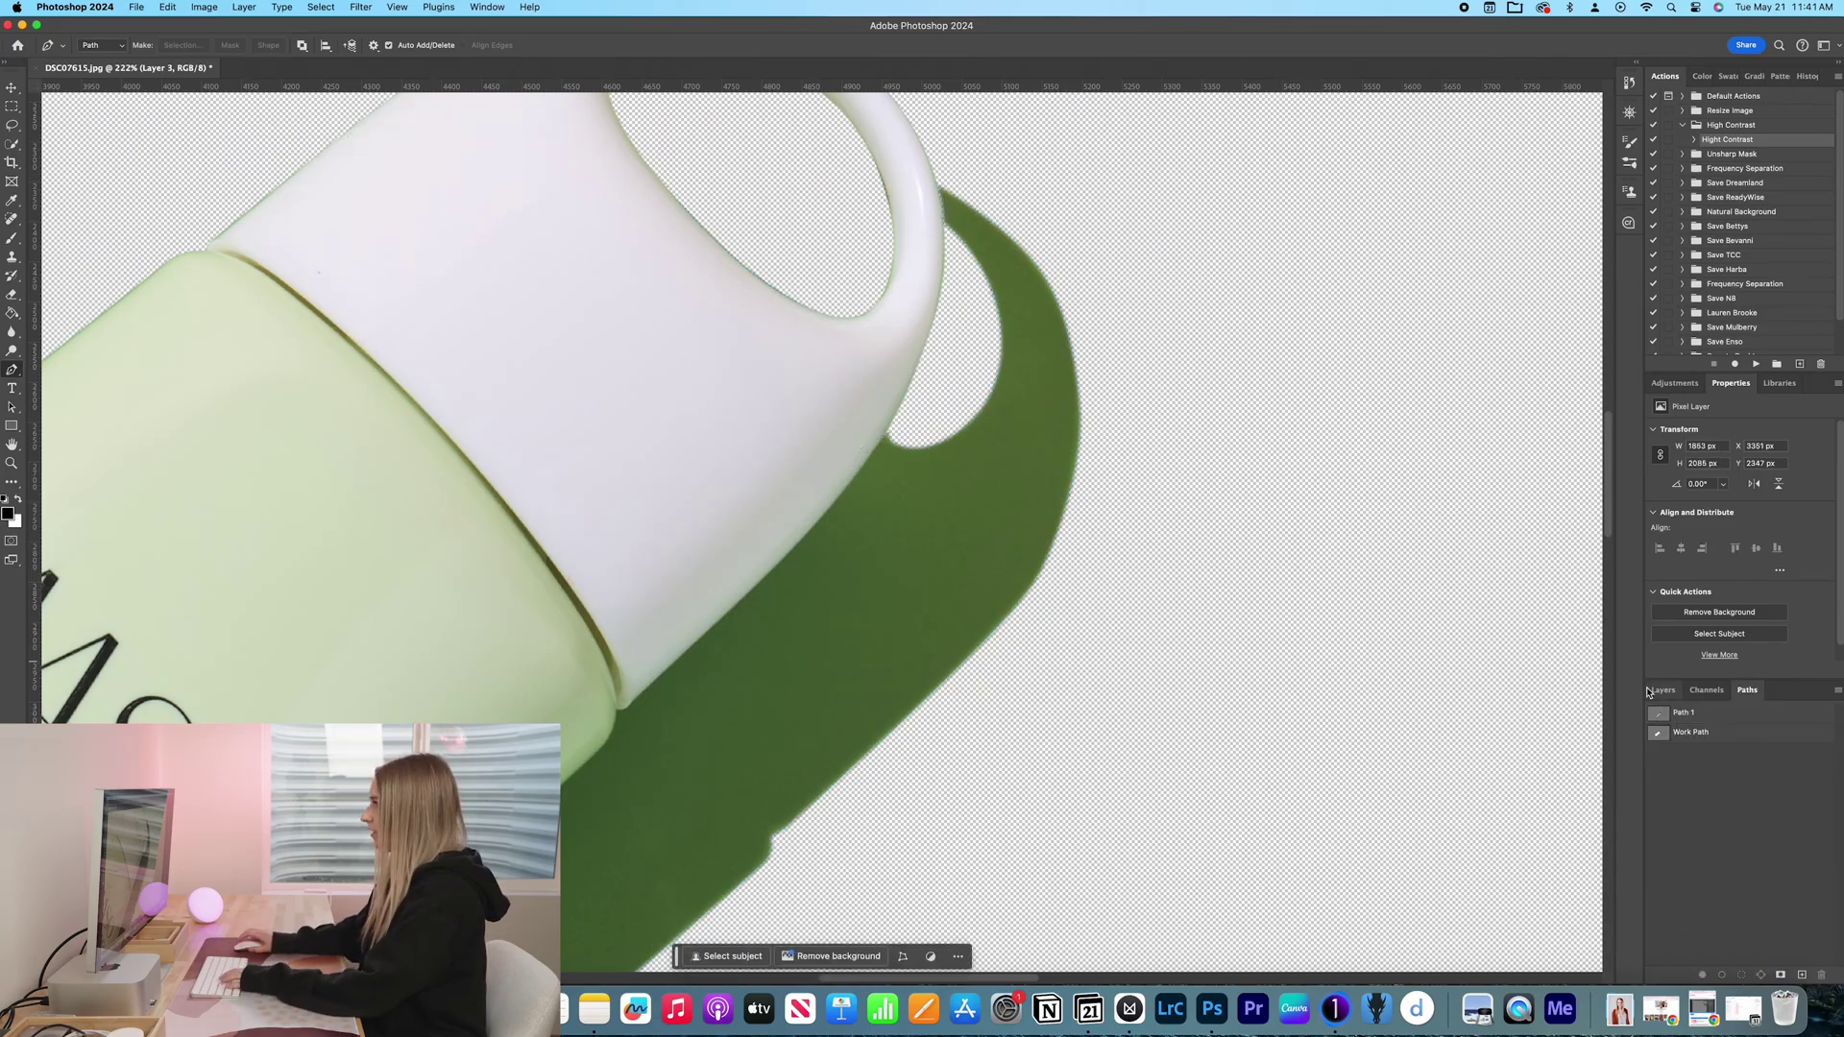
Step: Toggle Layer 3 off and on to check it, then show Layer 1 again
click(1662, 690)
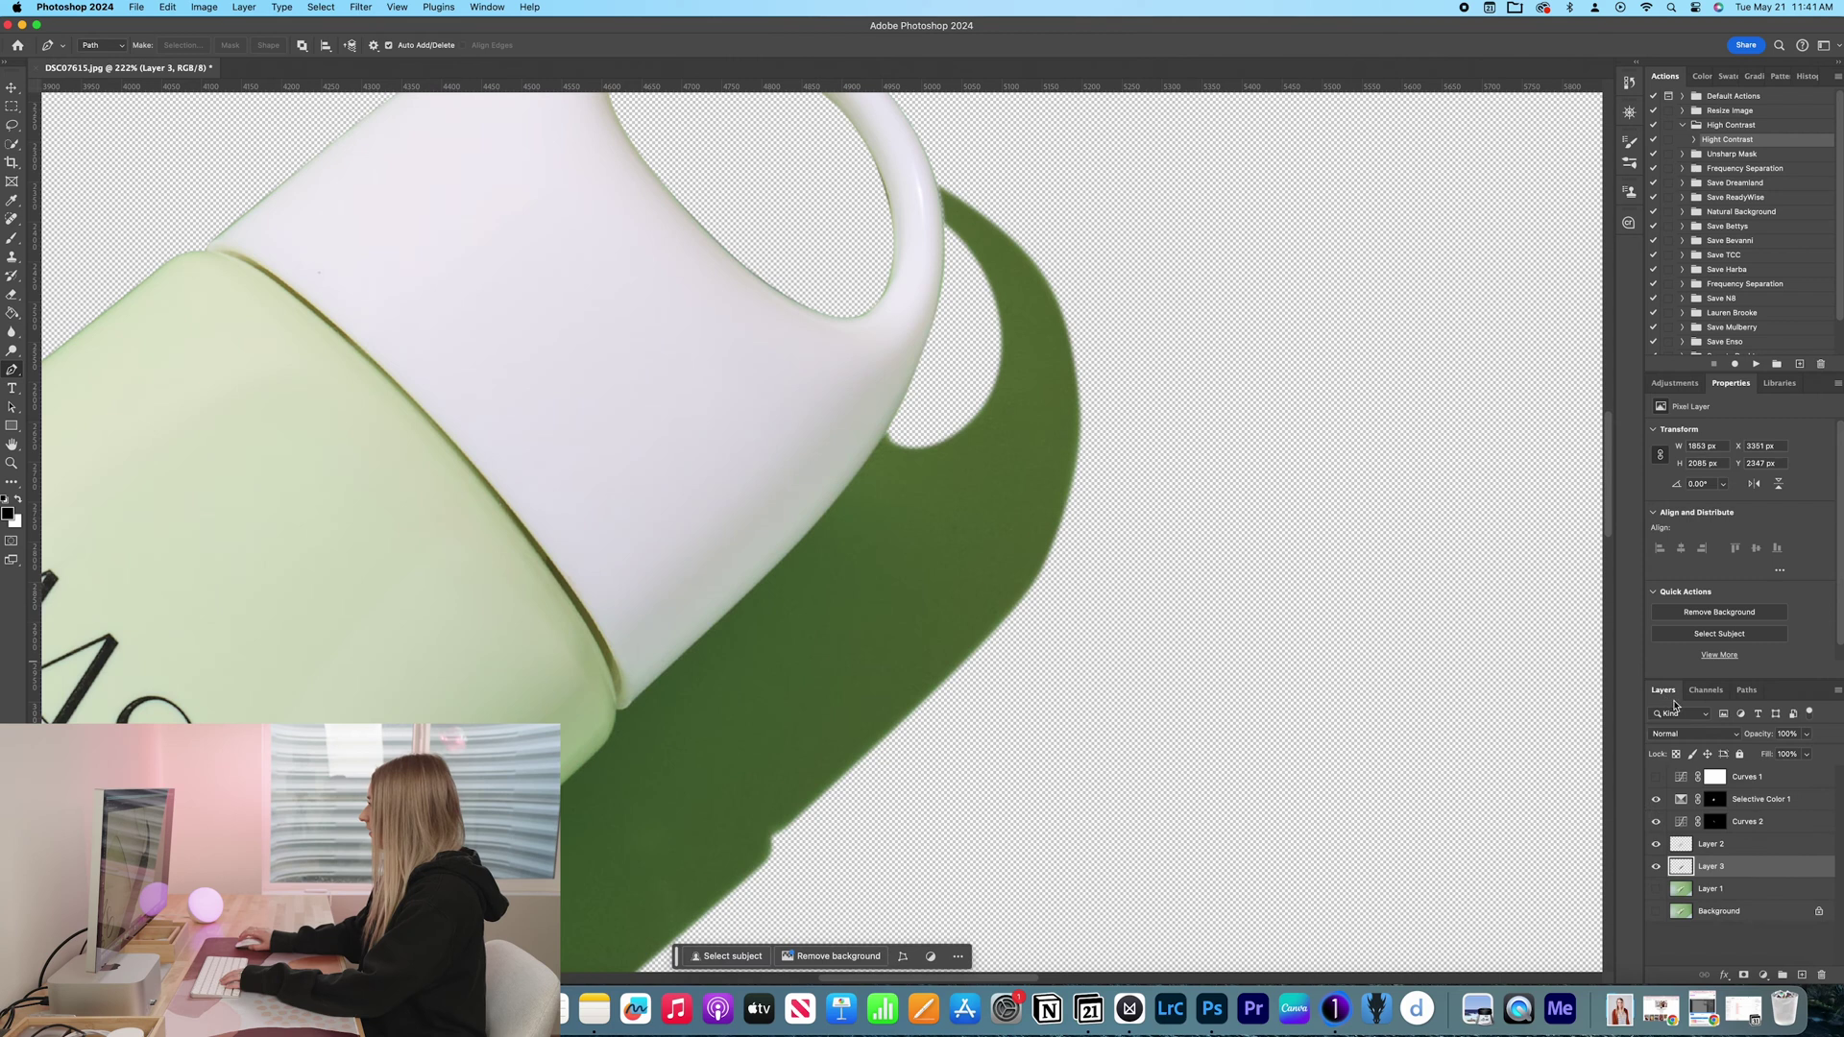
click(1654, 866)
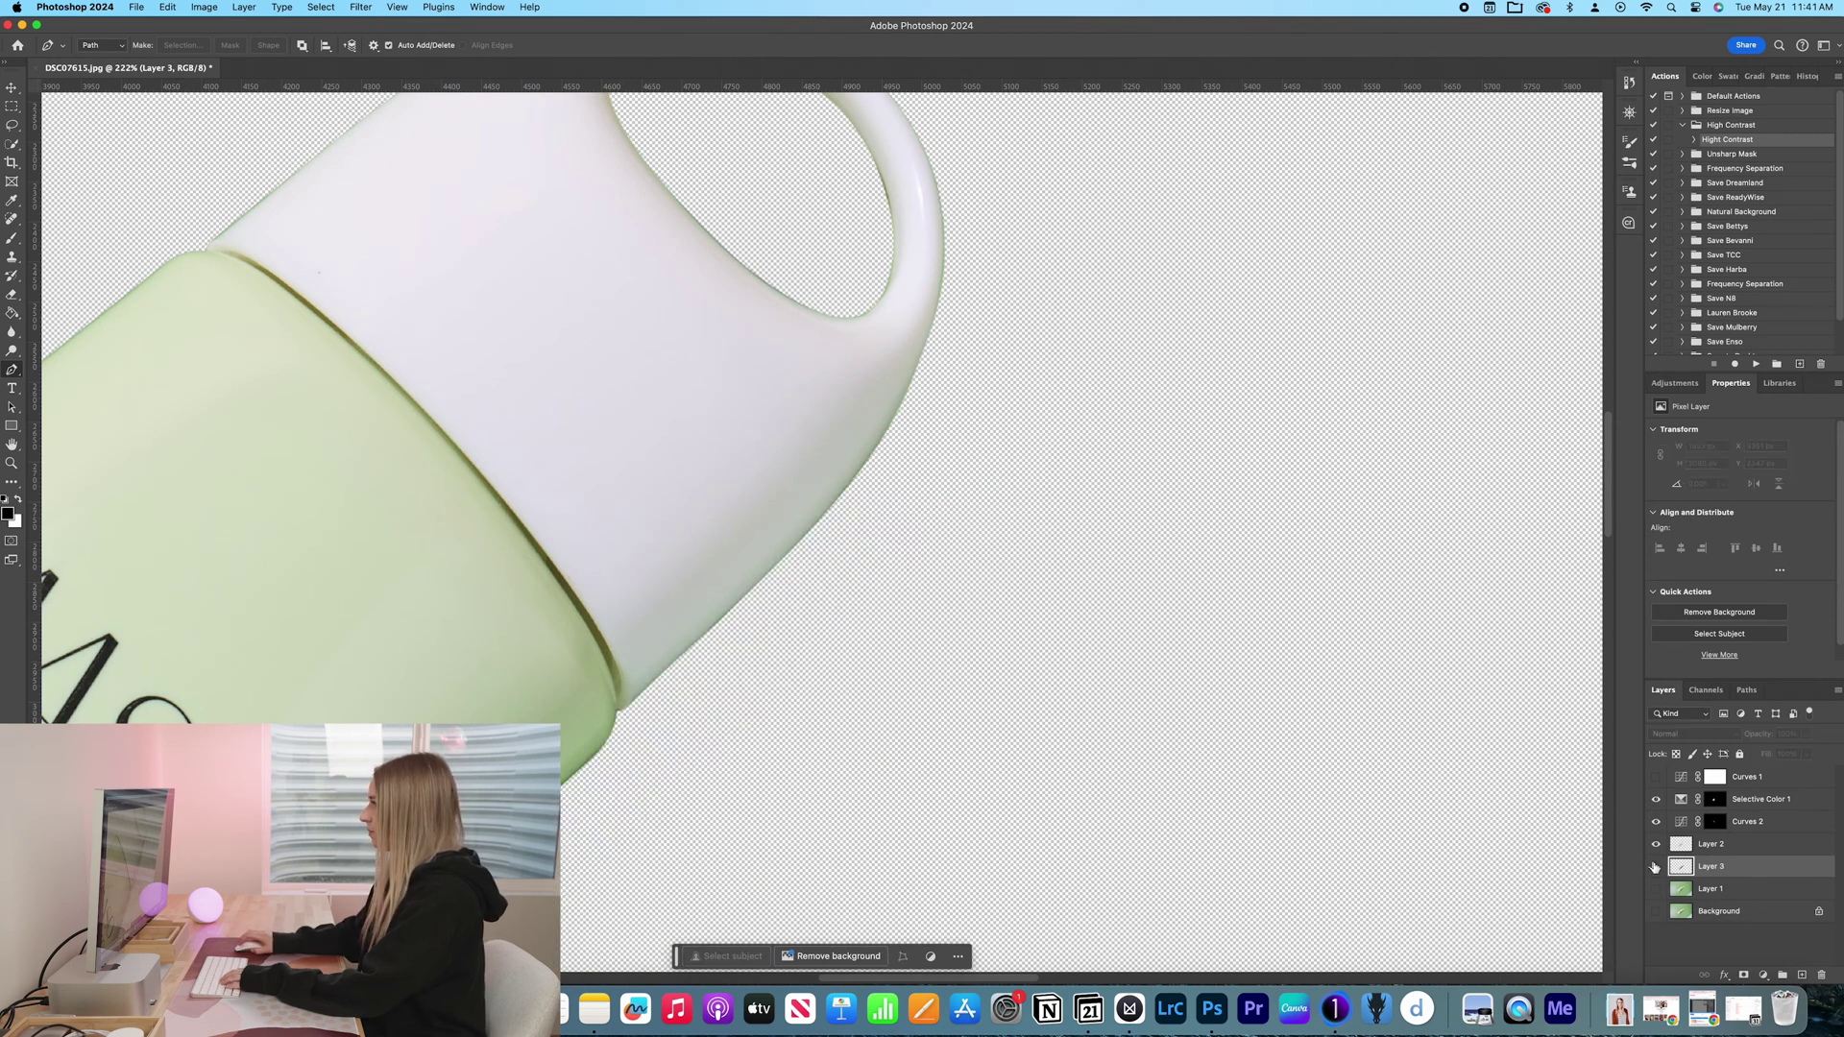
click(1655, 864)
scroll(905, 670, down, 3)
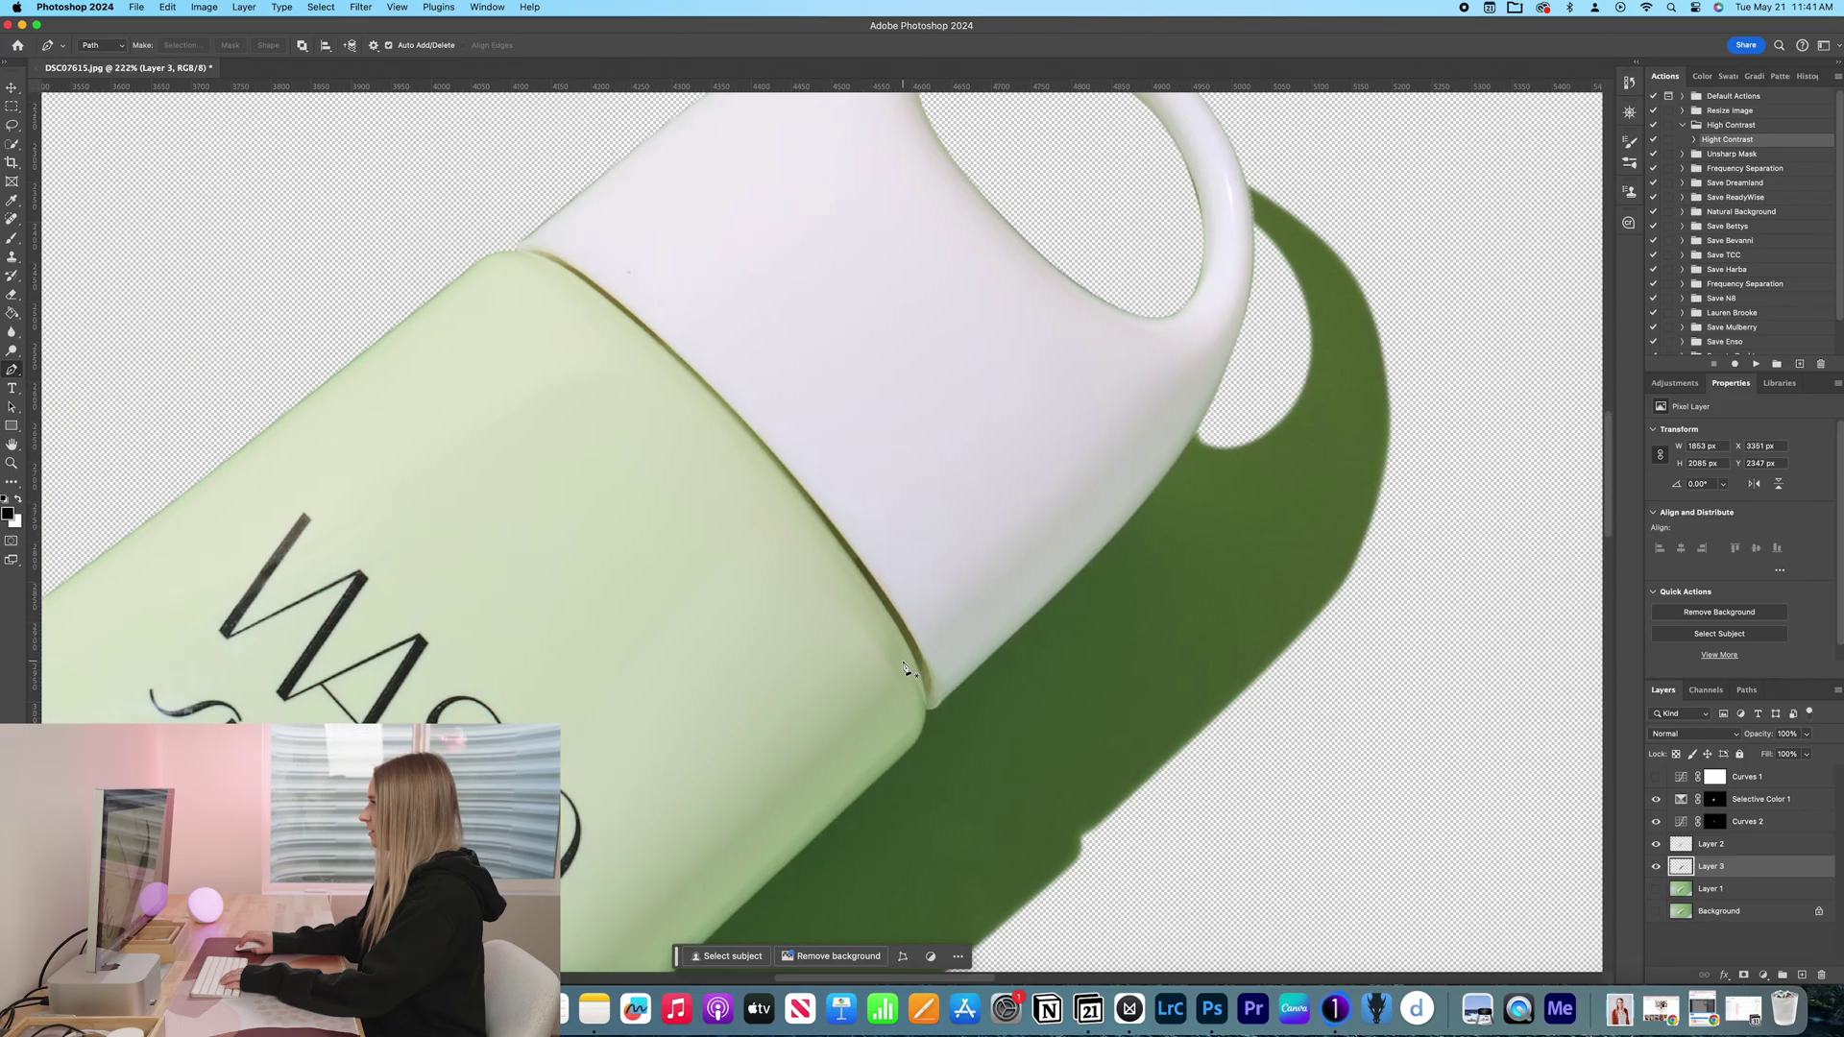
scroll(906, 671, down, 3)
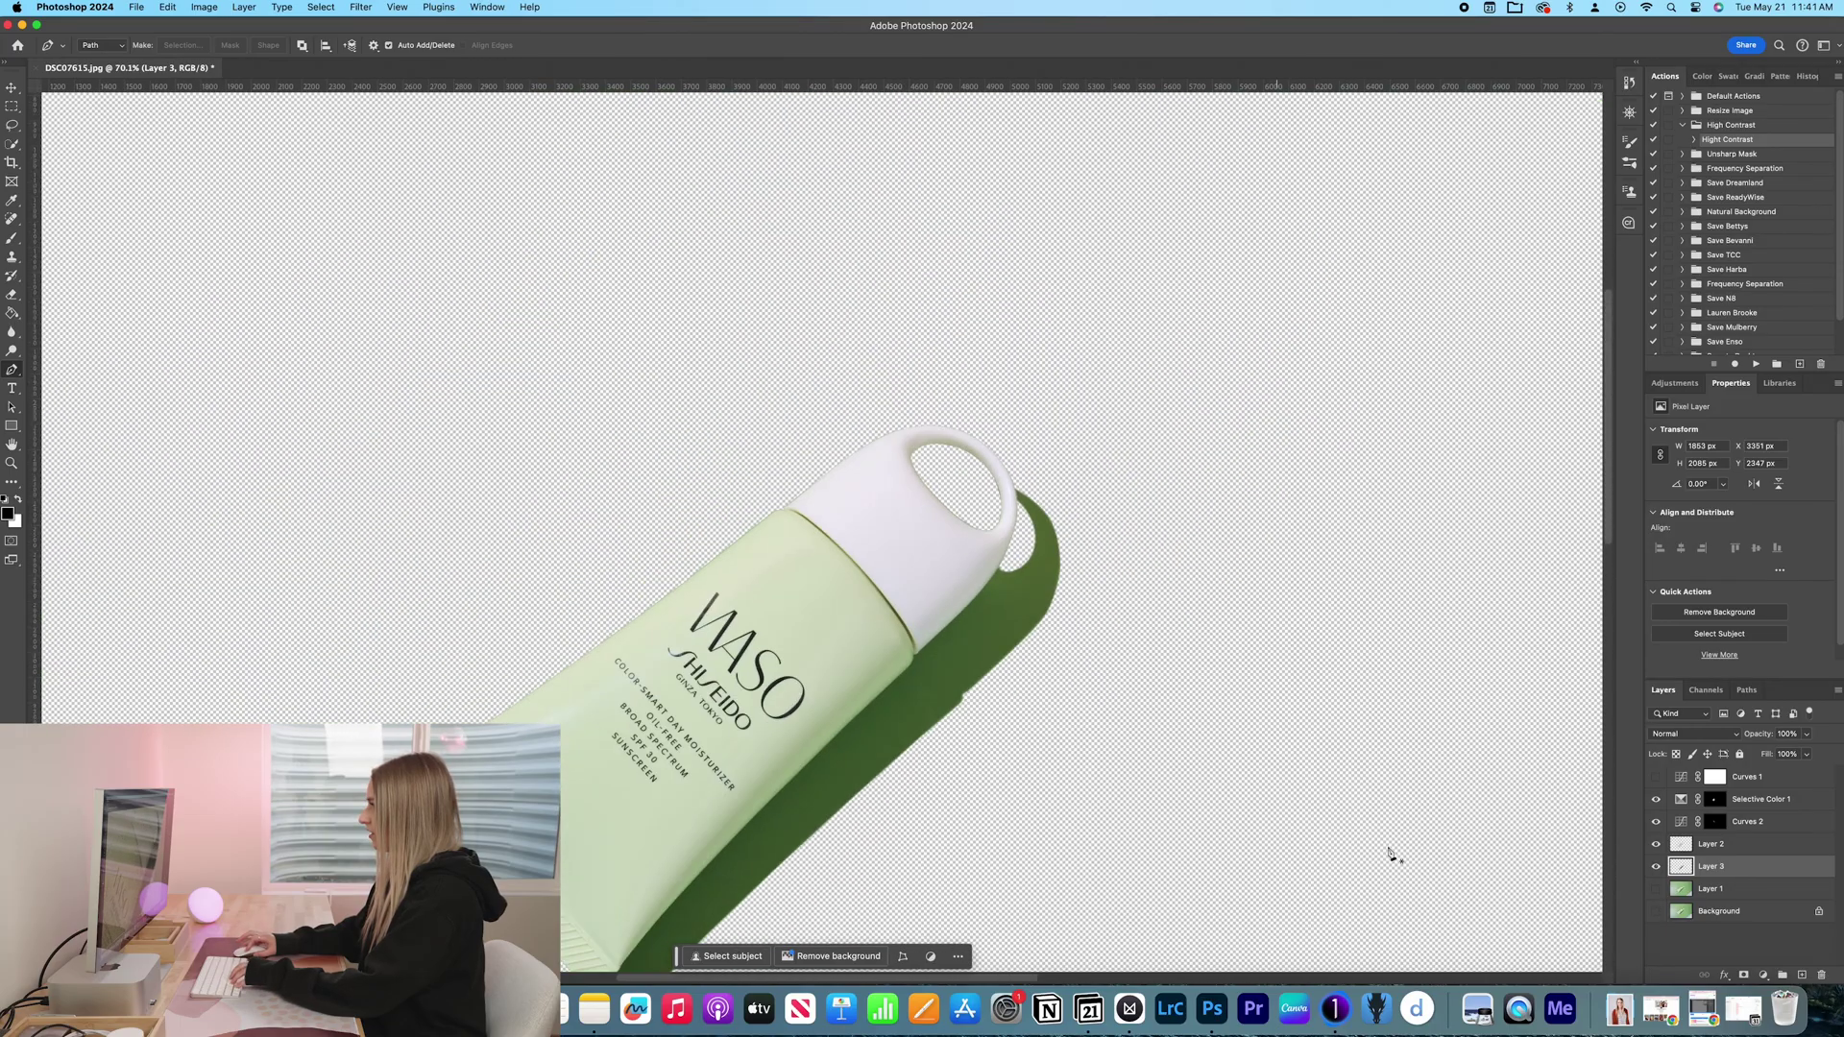
click(1655, 890)
scroll(1052, 737, down, 5)
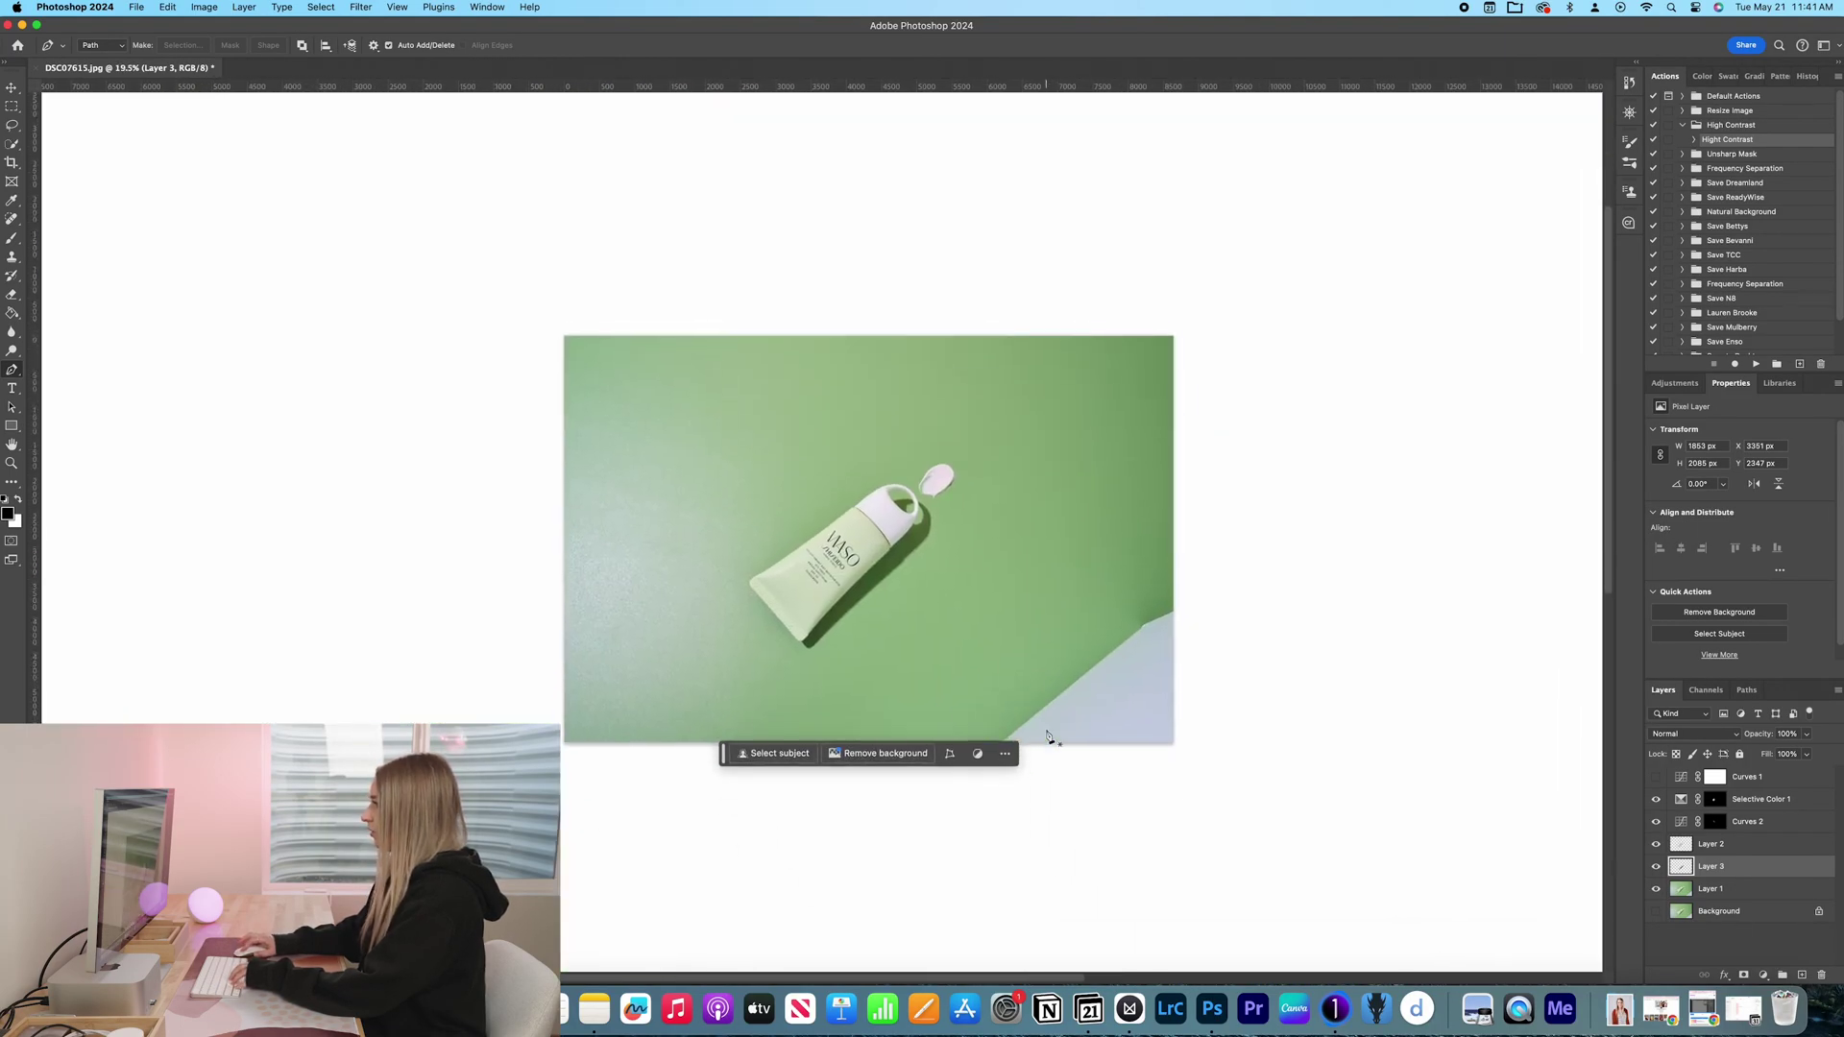
scroll(922, 554, up, 4)
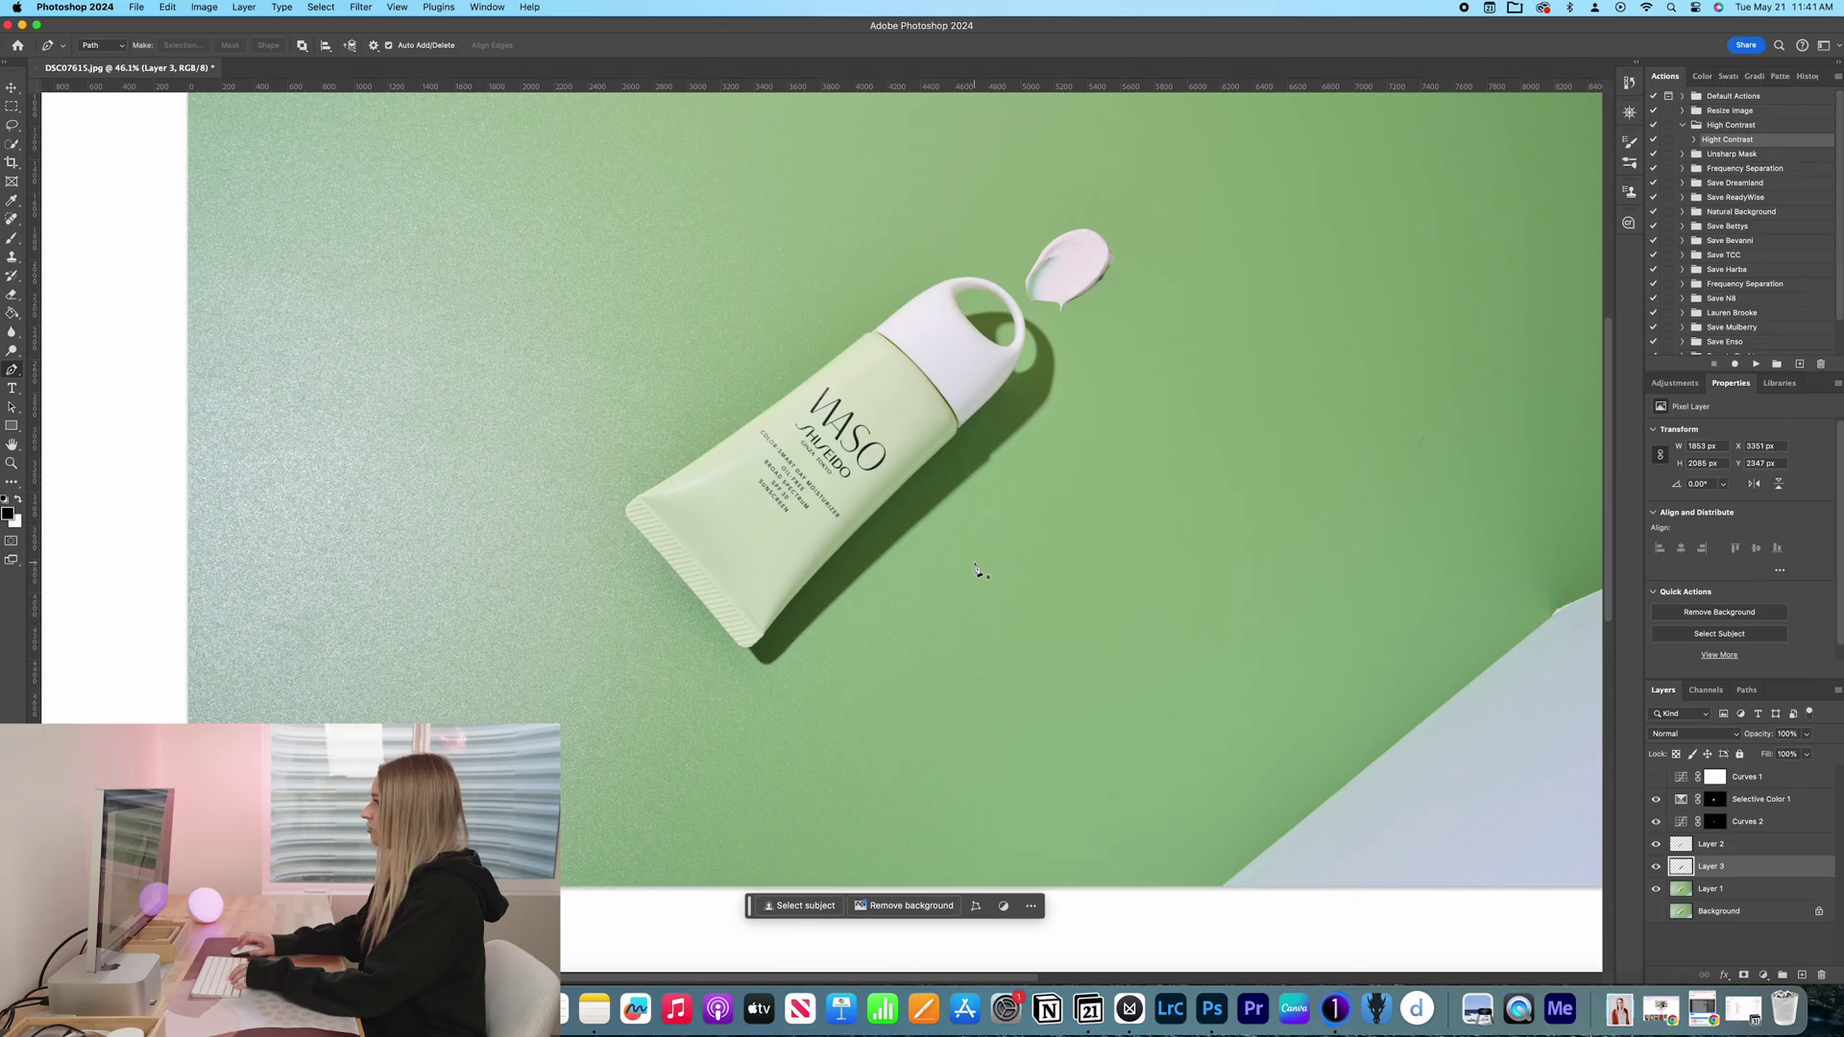
Step: Add Layer 4 above Layer 1 and fill it with the green foreground colour
click(1737, 889)
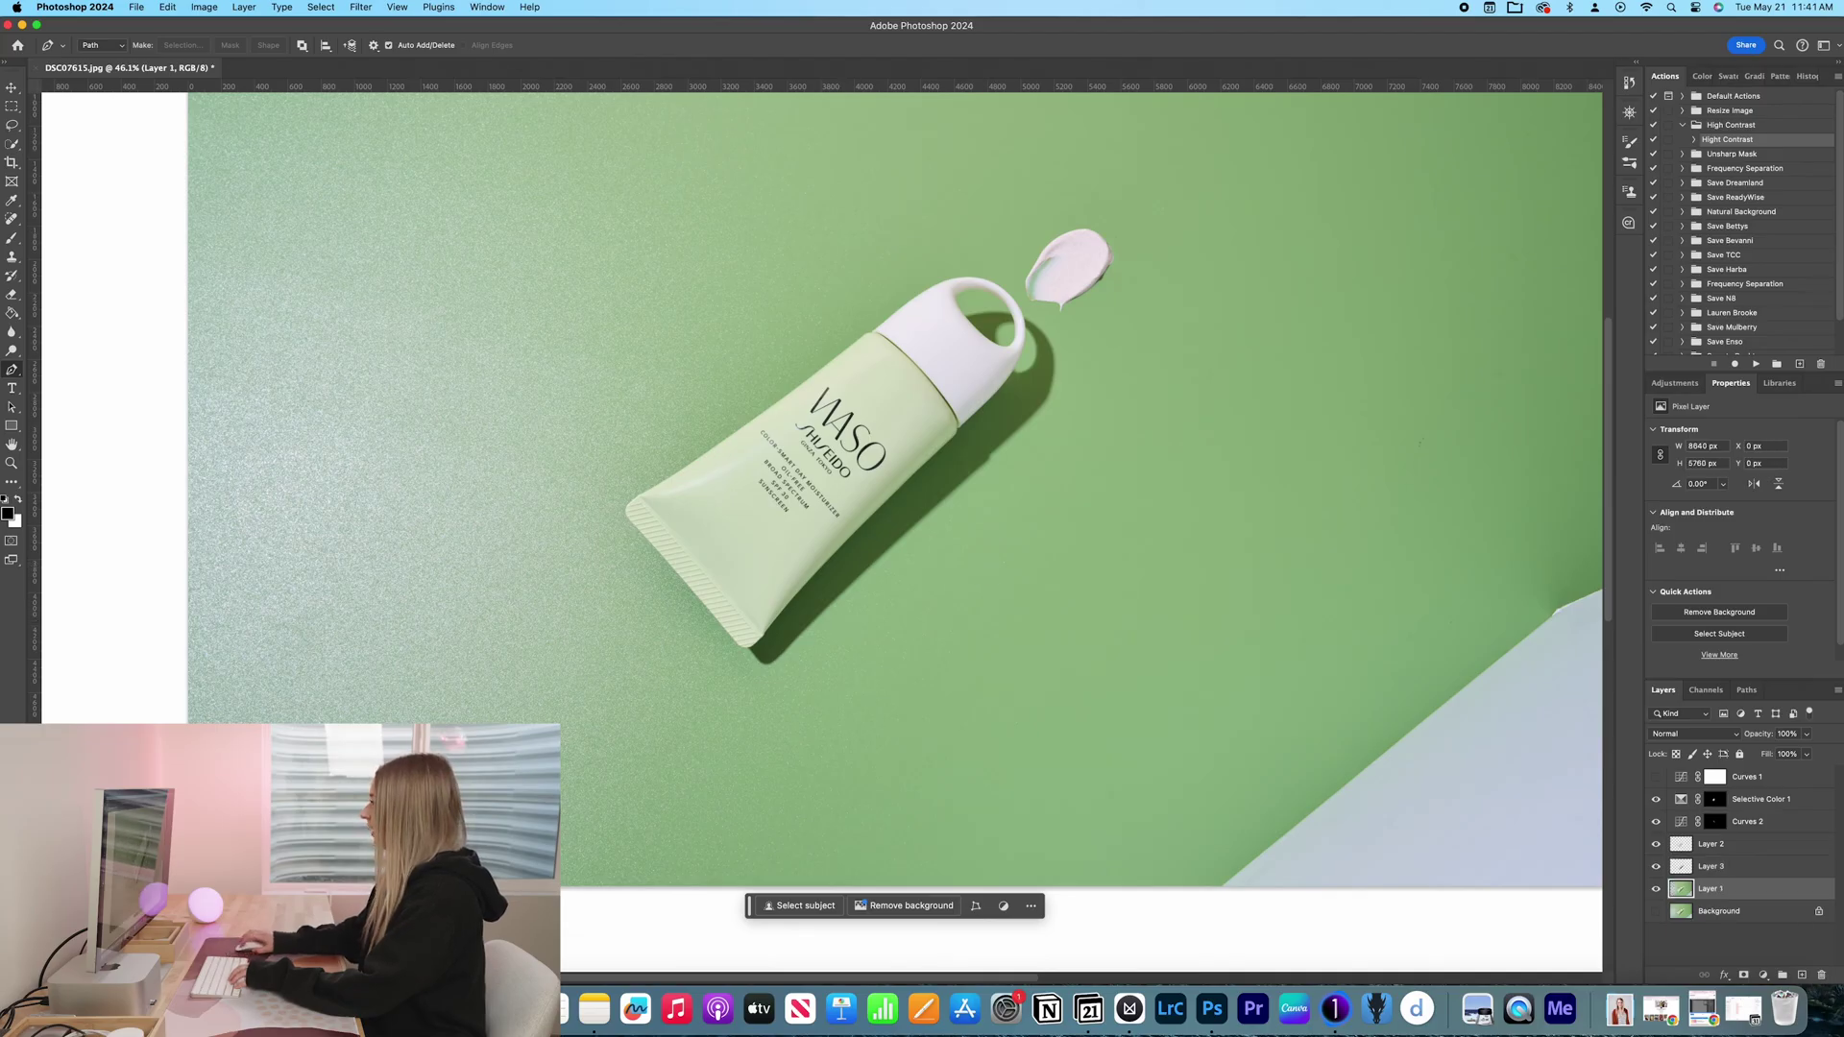
scroll(922, 433, right, 3)
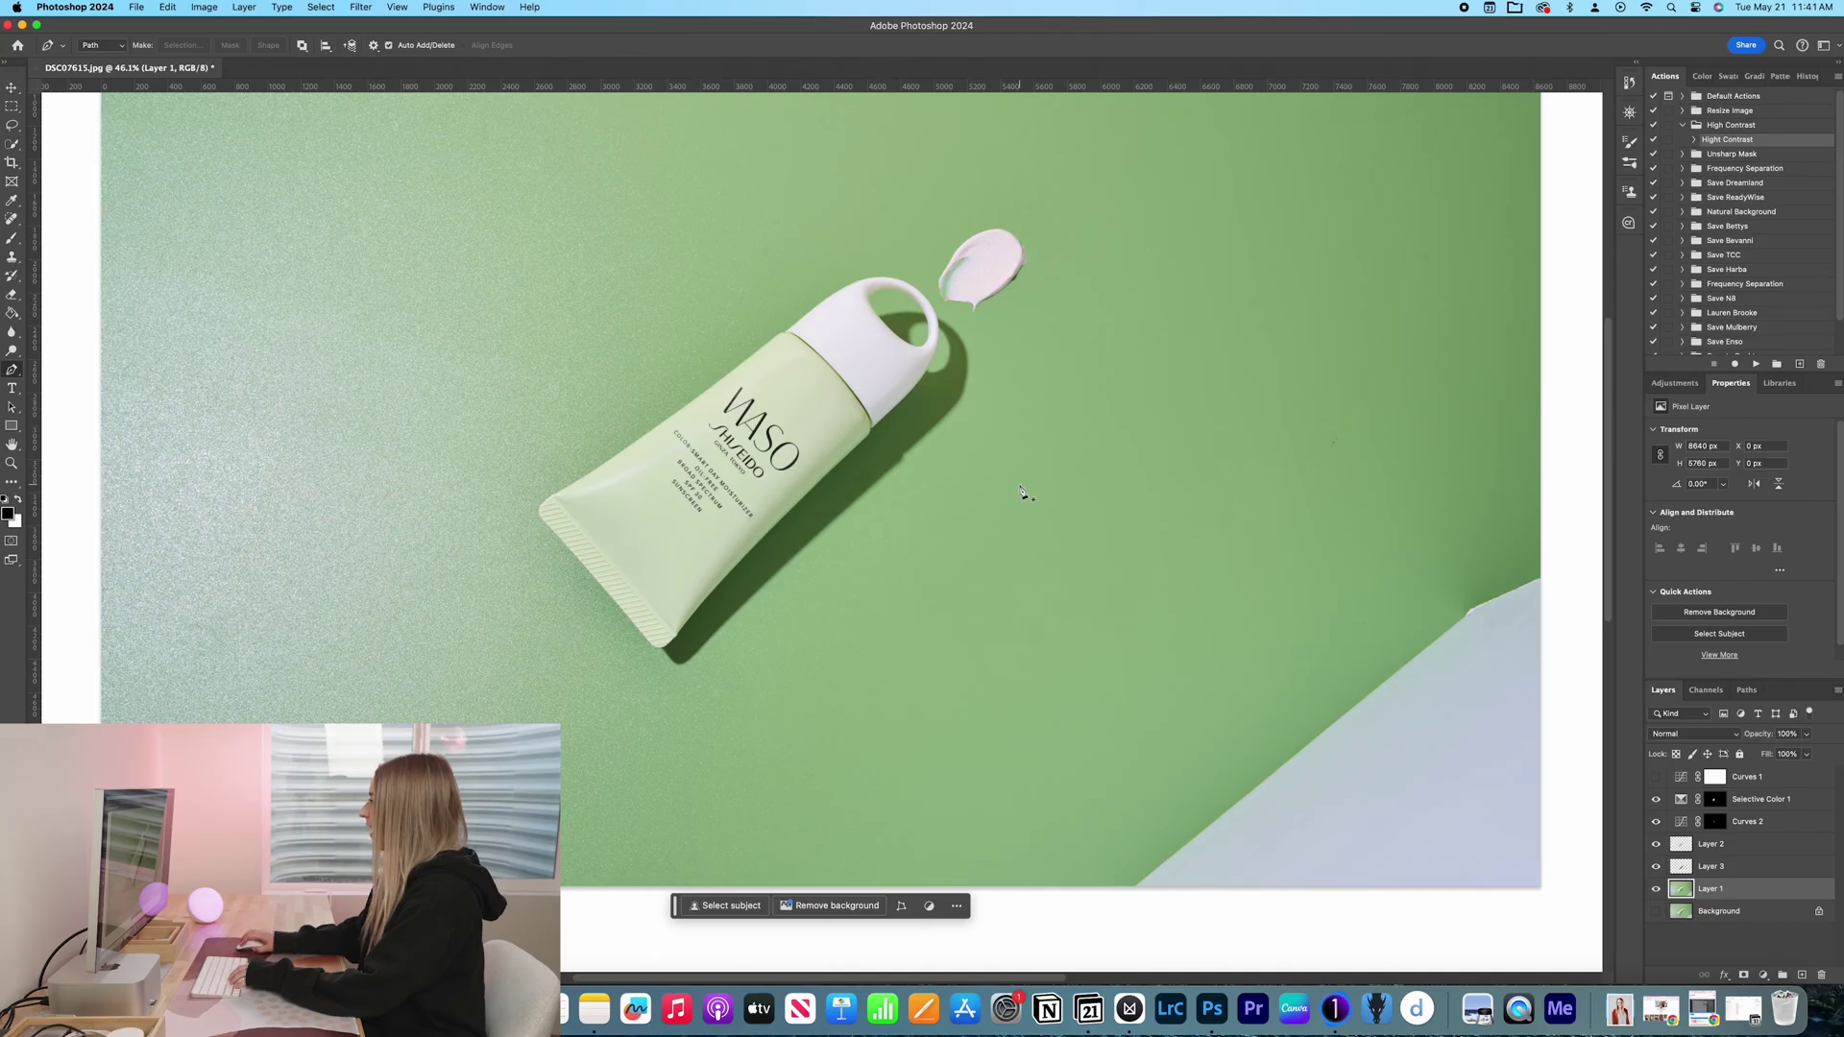
key(b)
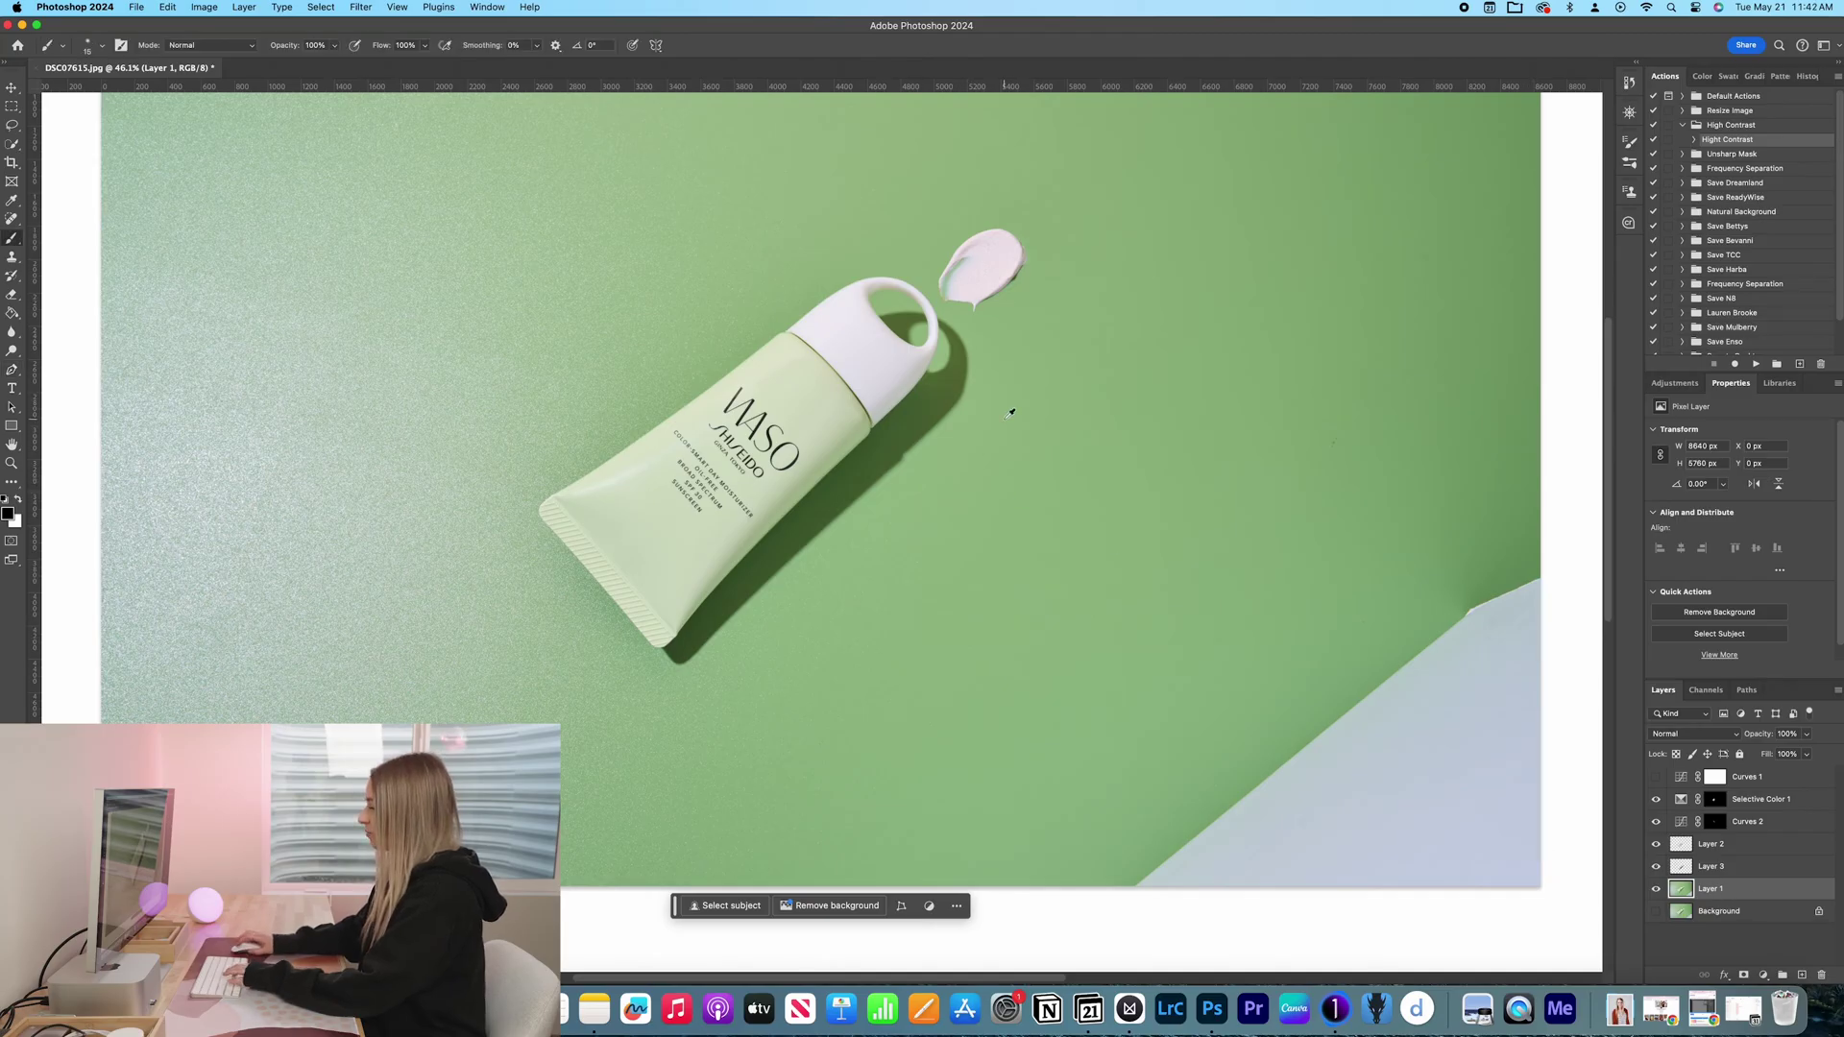
scroll(1025, 493, up, 3)
key(bracketright)
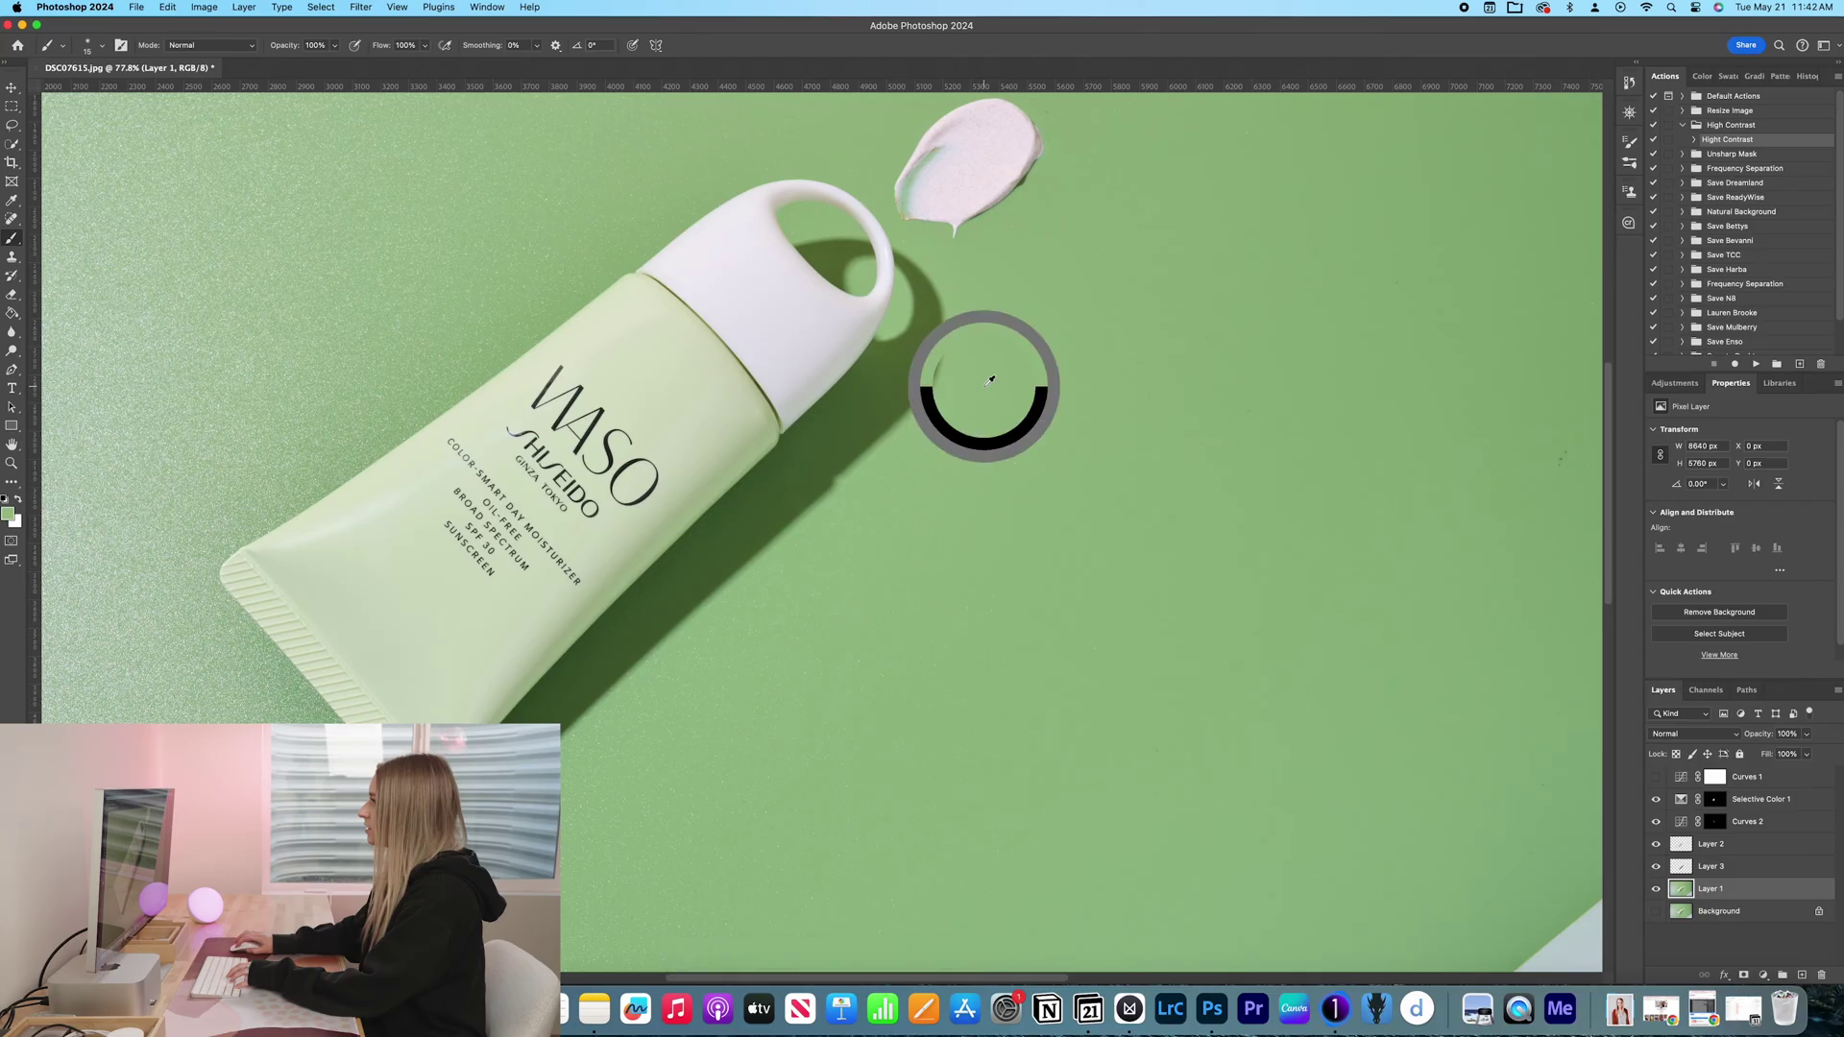
scroll(994, 385, up, 3)
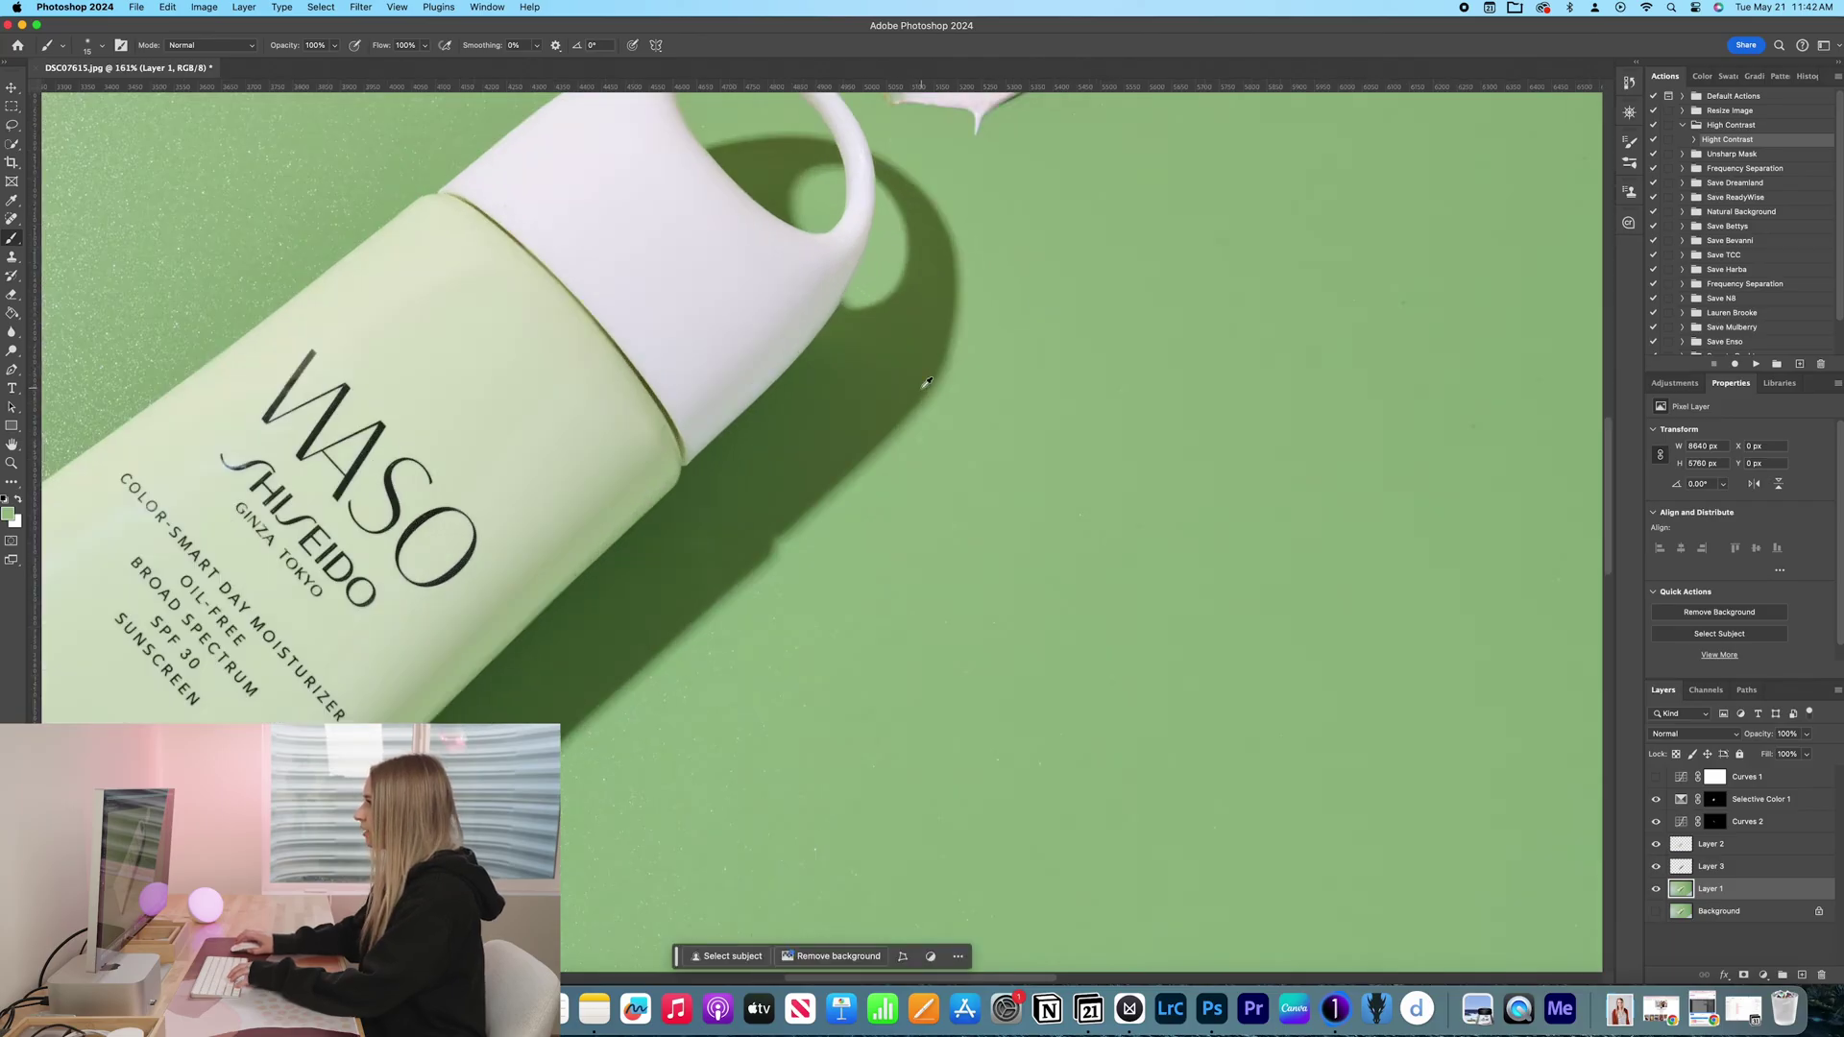
scroll(994, 384, up, 2)
scroll(992, 385, down, 8)
scroll(993, 384, down, 3)
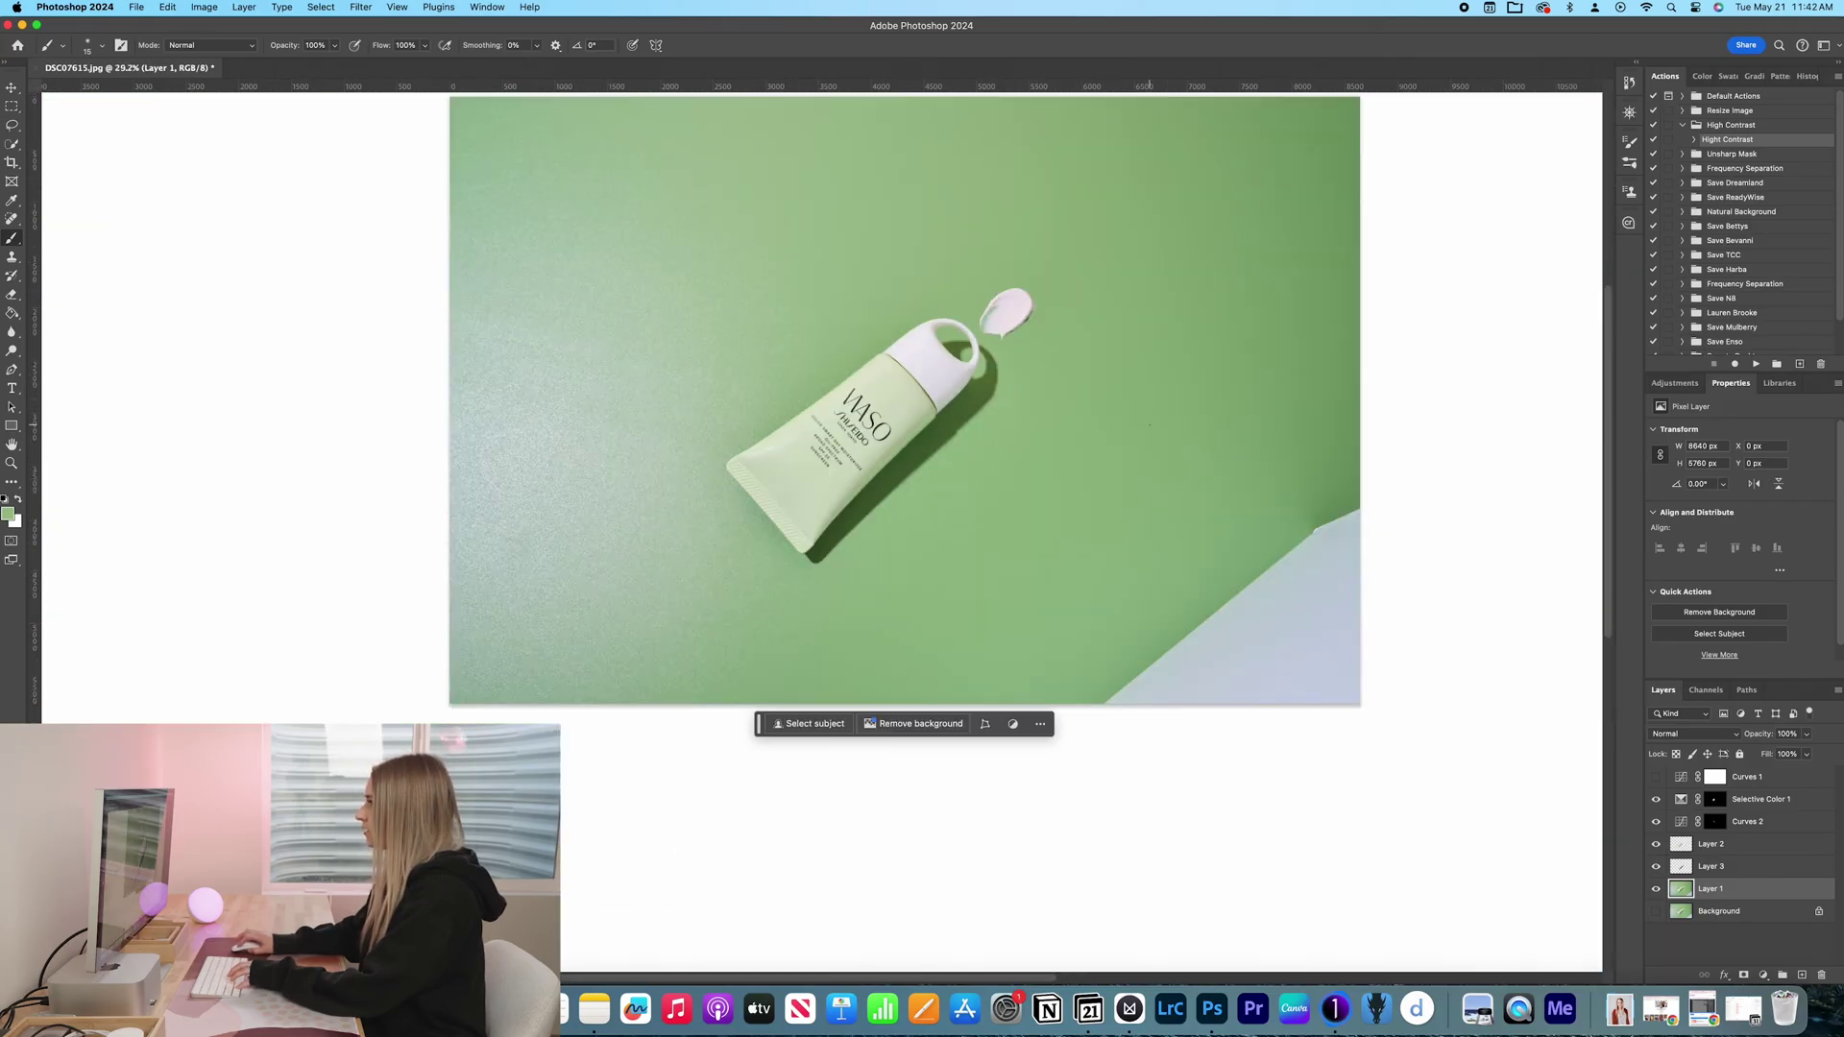
click(1805, 979)
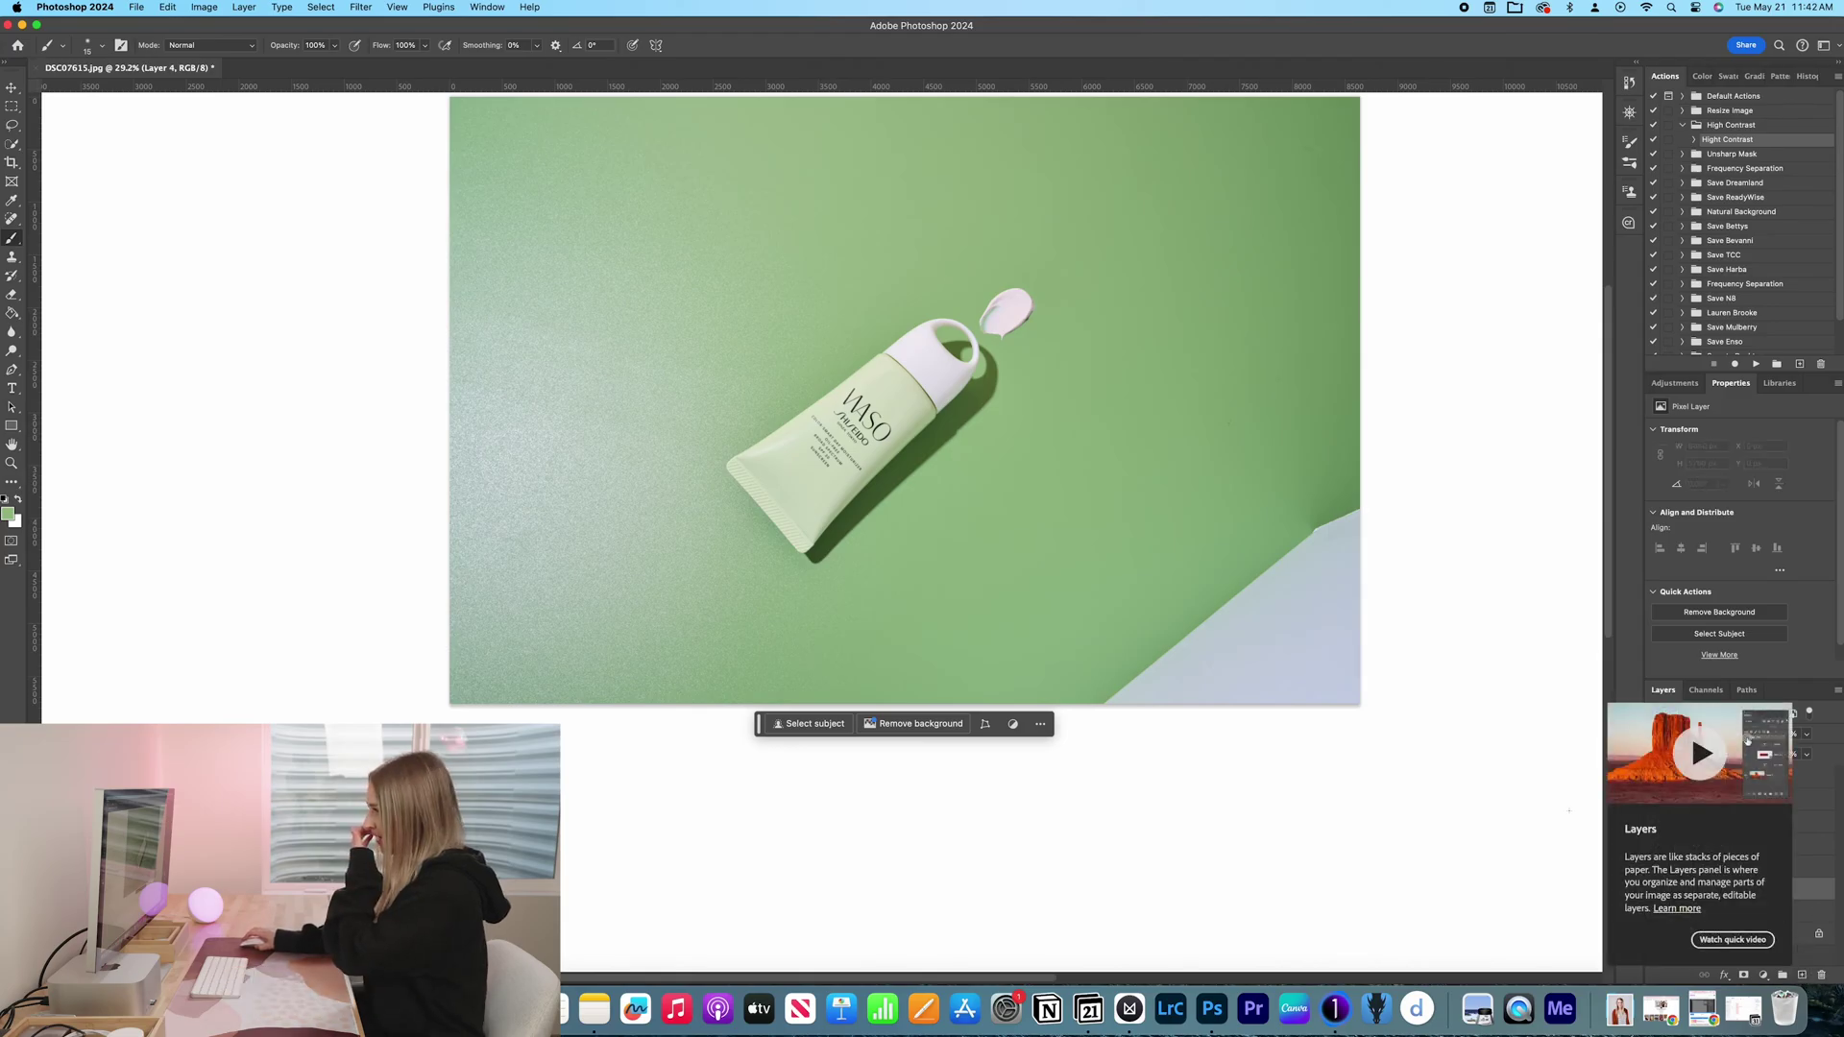
key(Escape)
key(g)
key(alt+BackSpace)
scroll(864, 433, up, 5)
Step: Fit the image on screen, glance at Paths, and hide the green fill layer
key(ctrl+0)
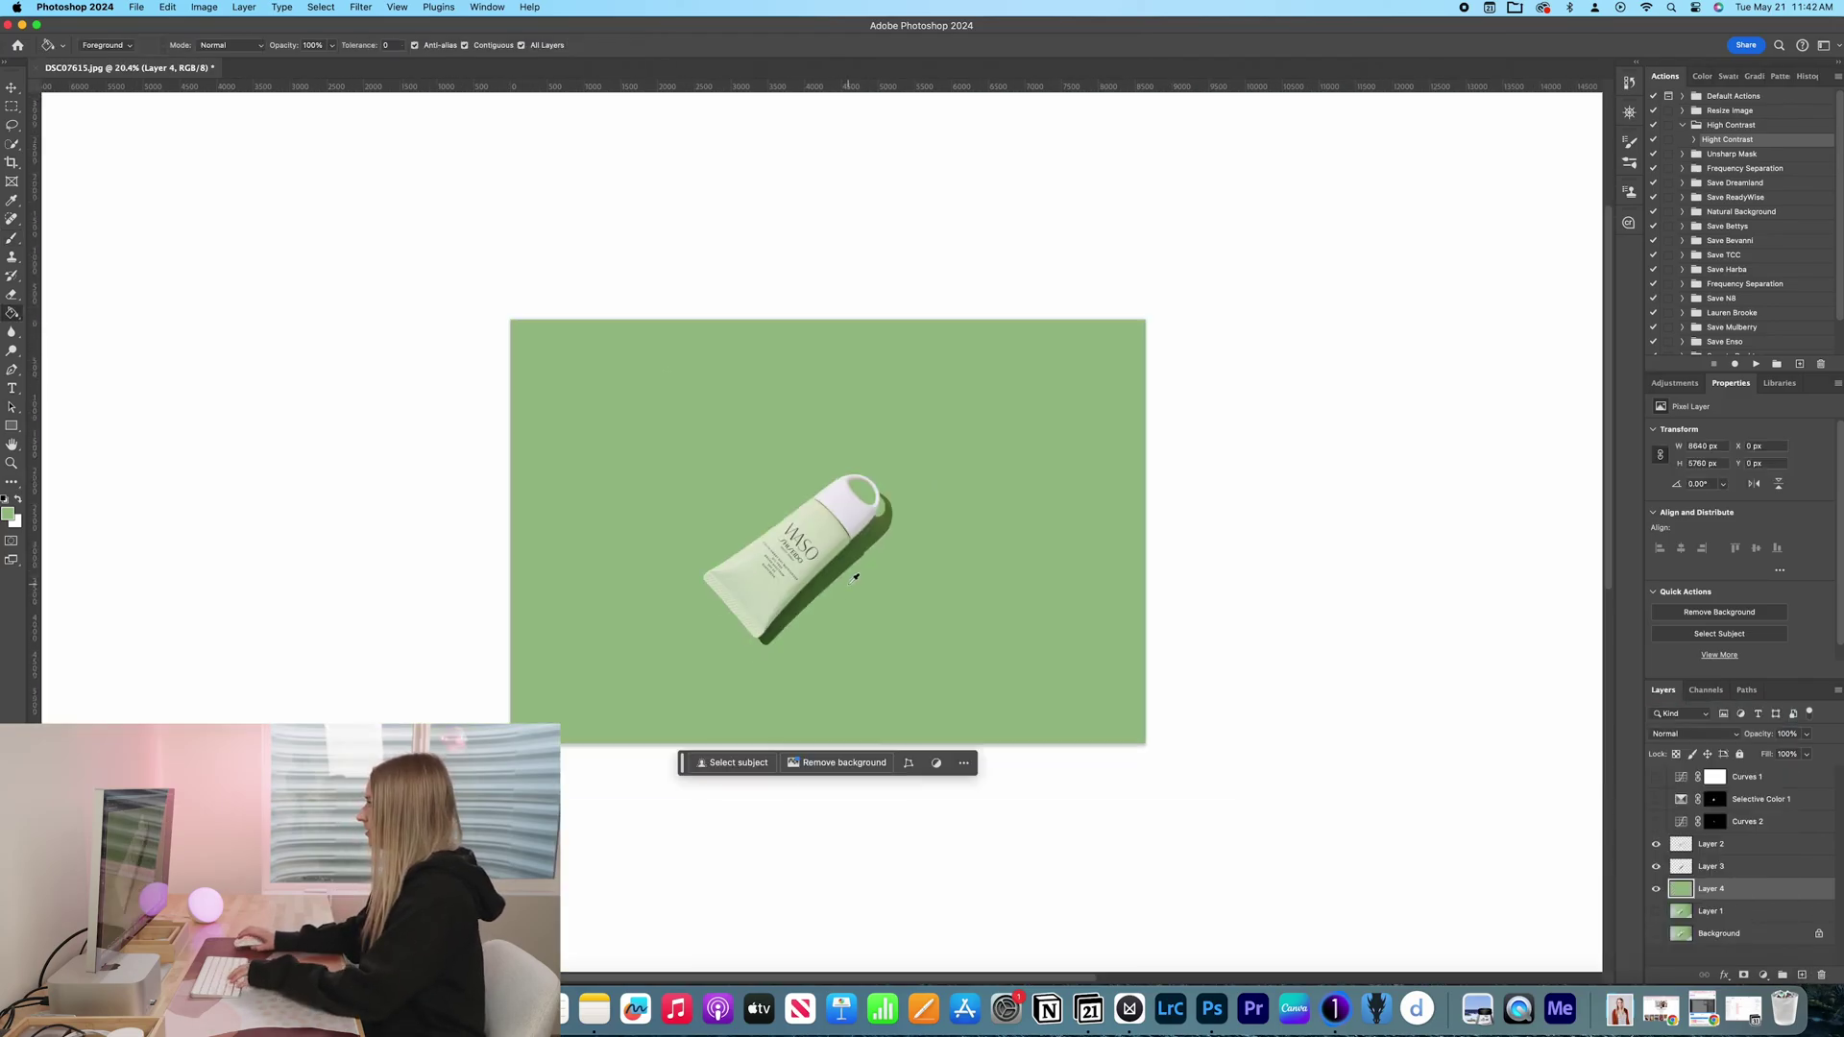
scroll(859, 588, up, 4)
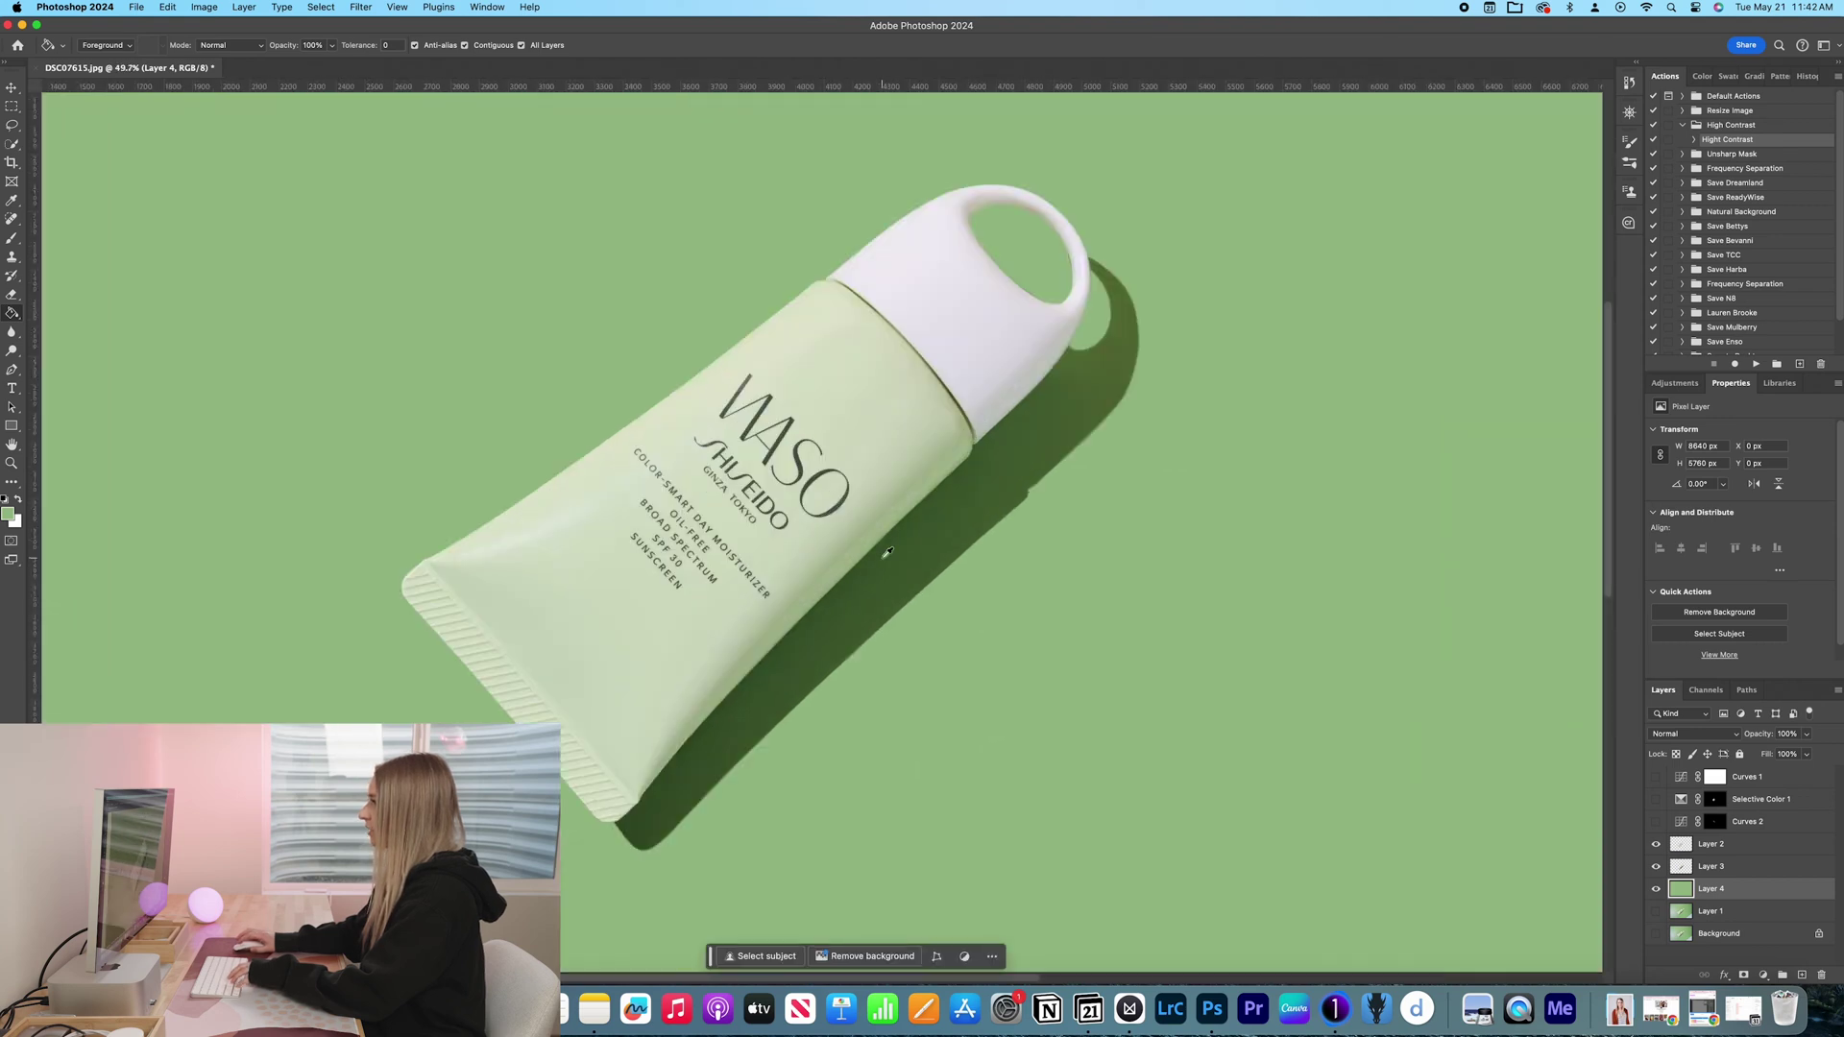
scroll(885, 582, up, 5)
scroll(1006, 538, down, 5)
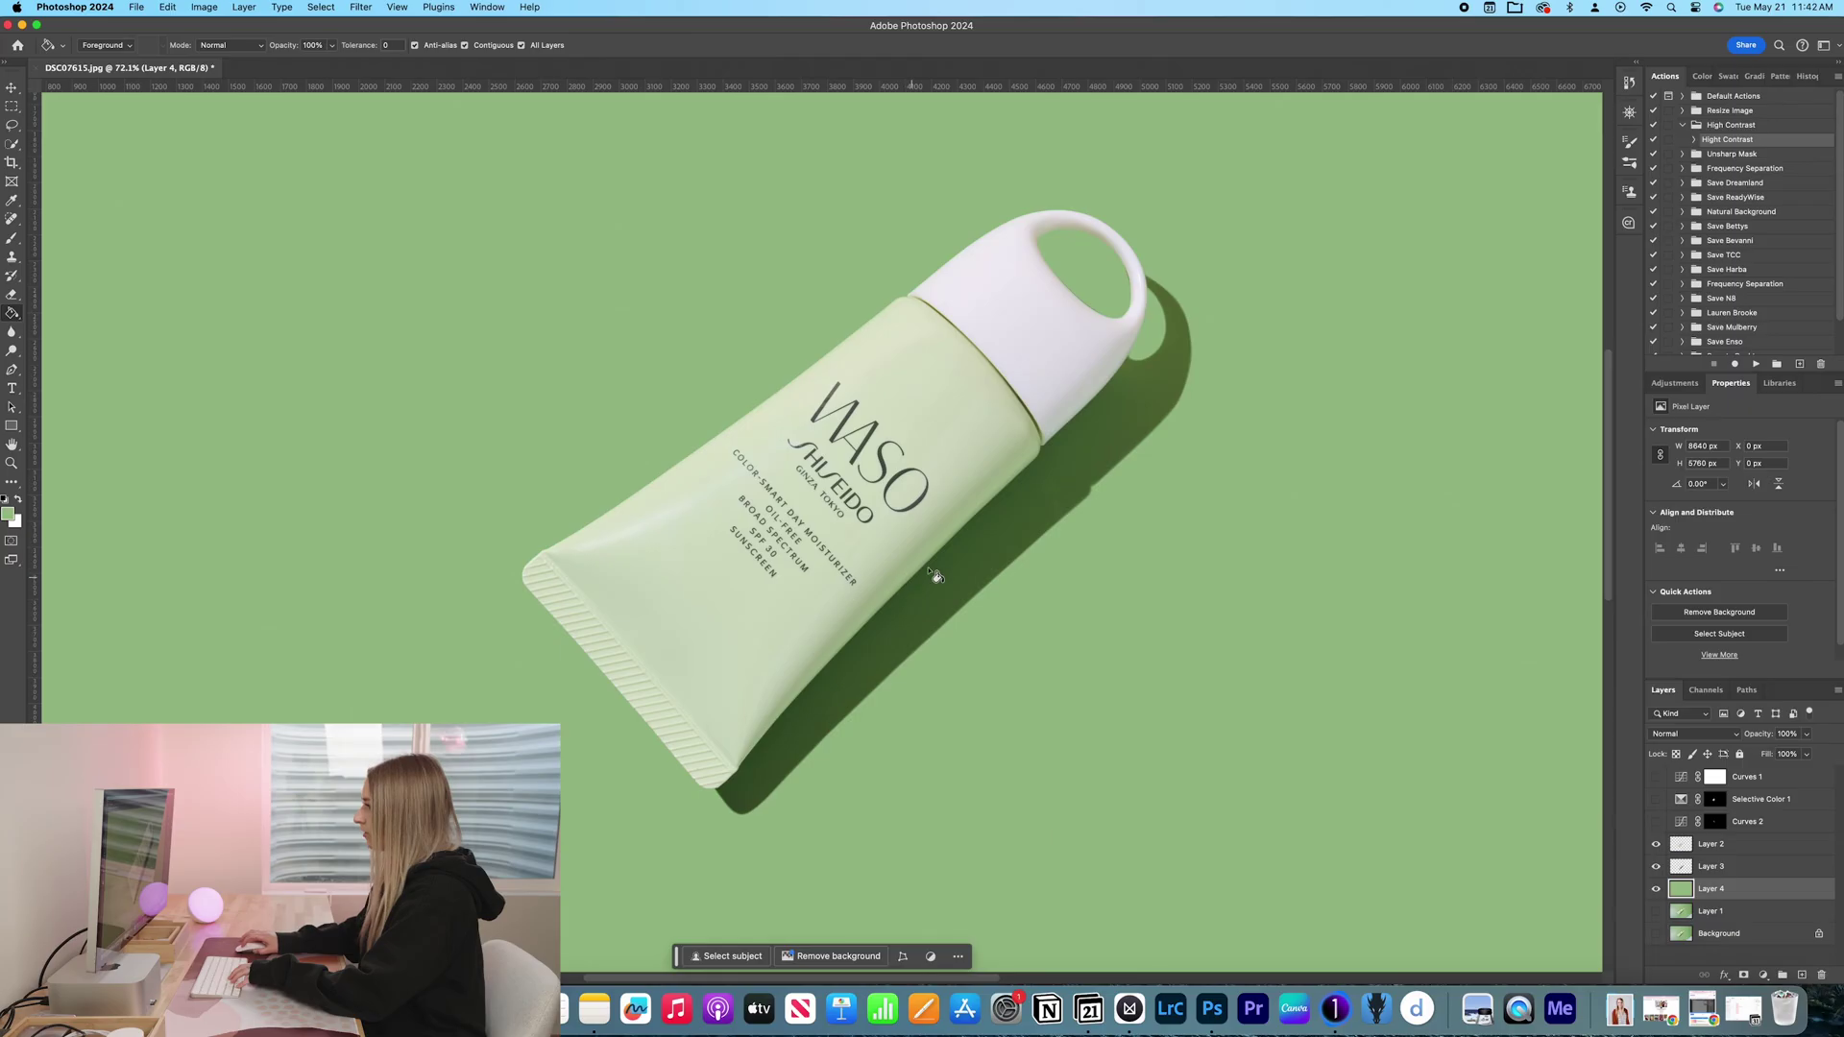
click(1748, 691)
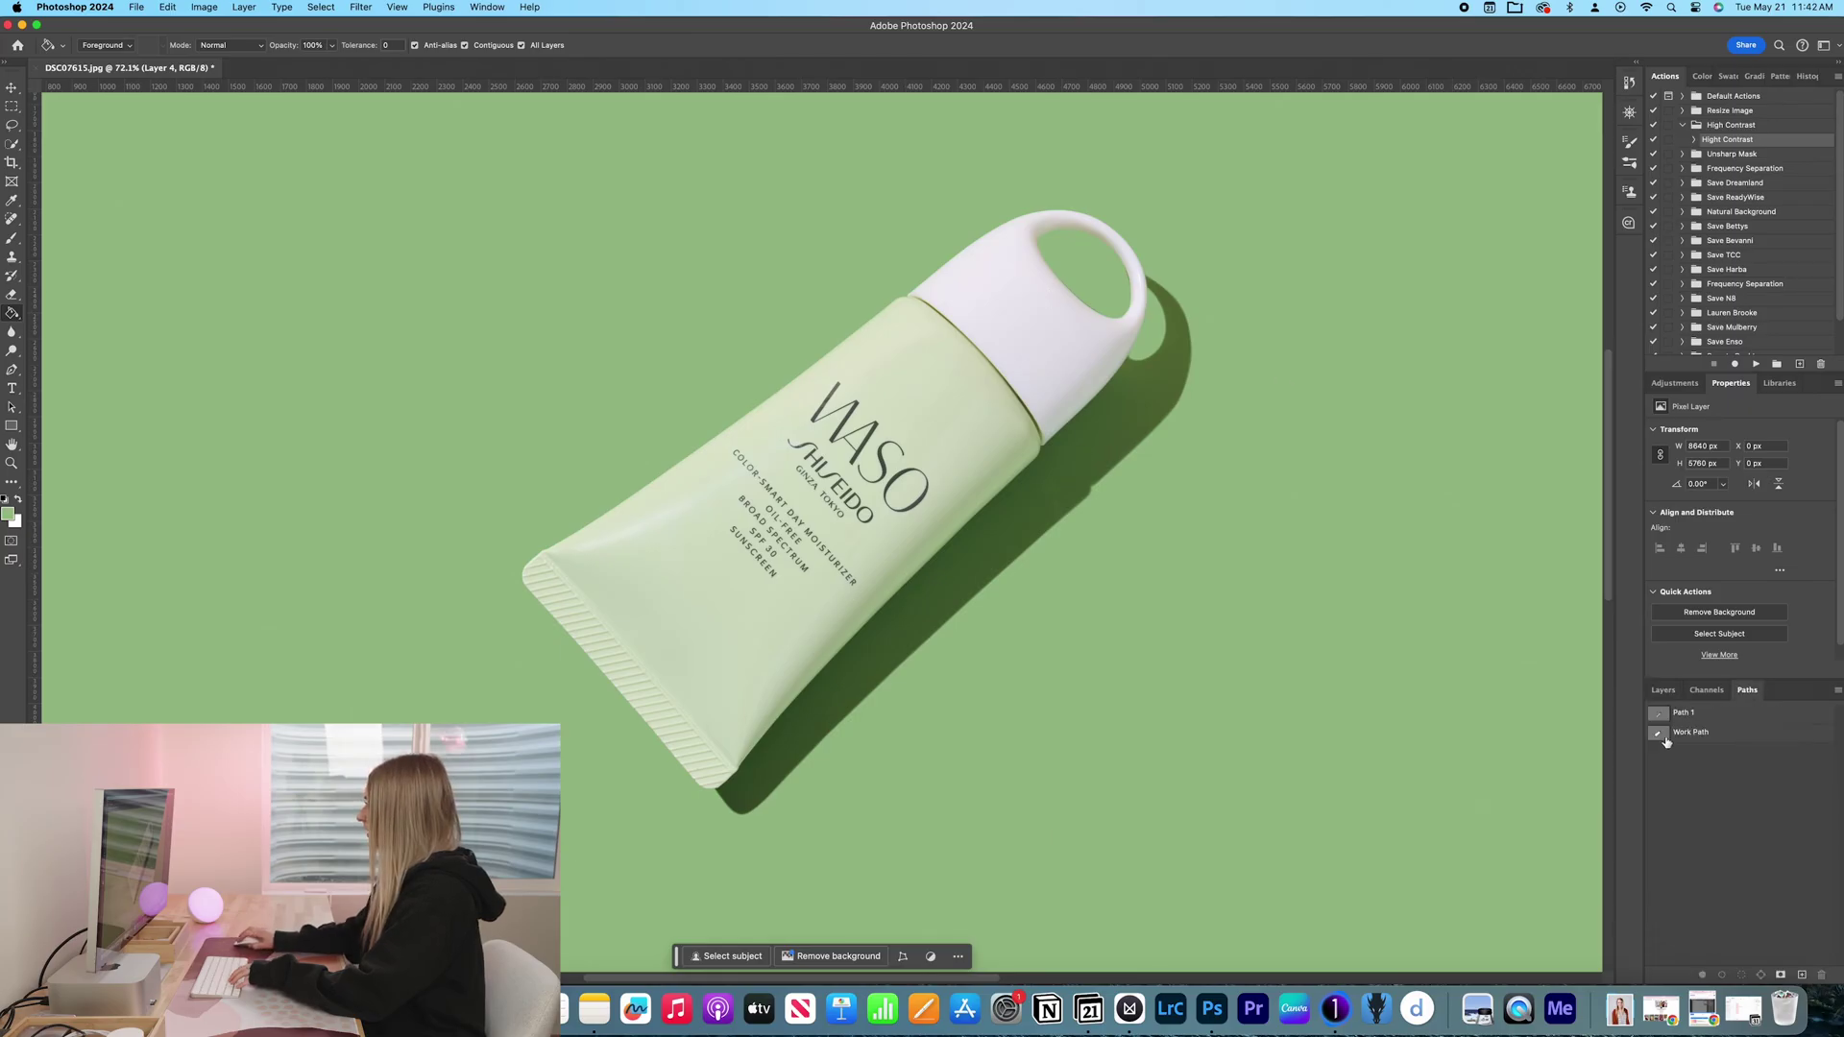
scroll(1128, 252, up, 5)
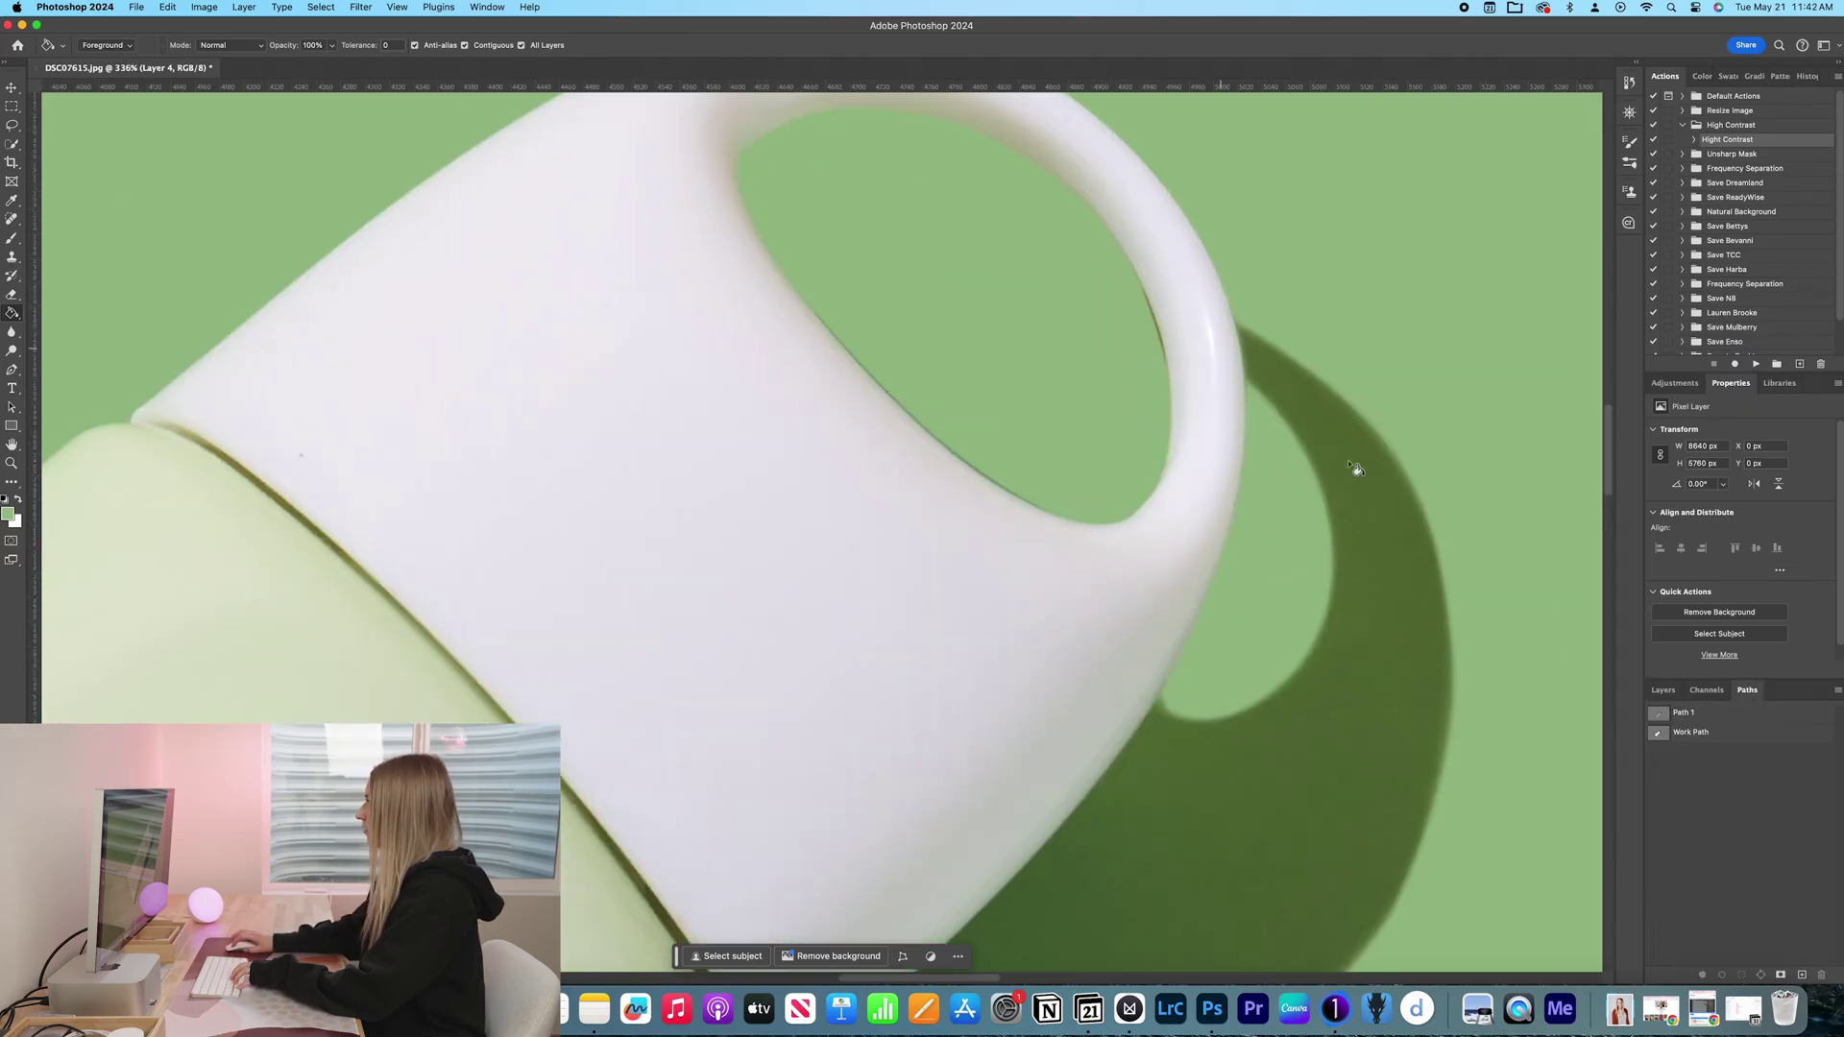
click(1664, 690)
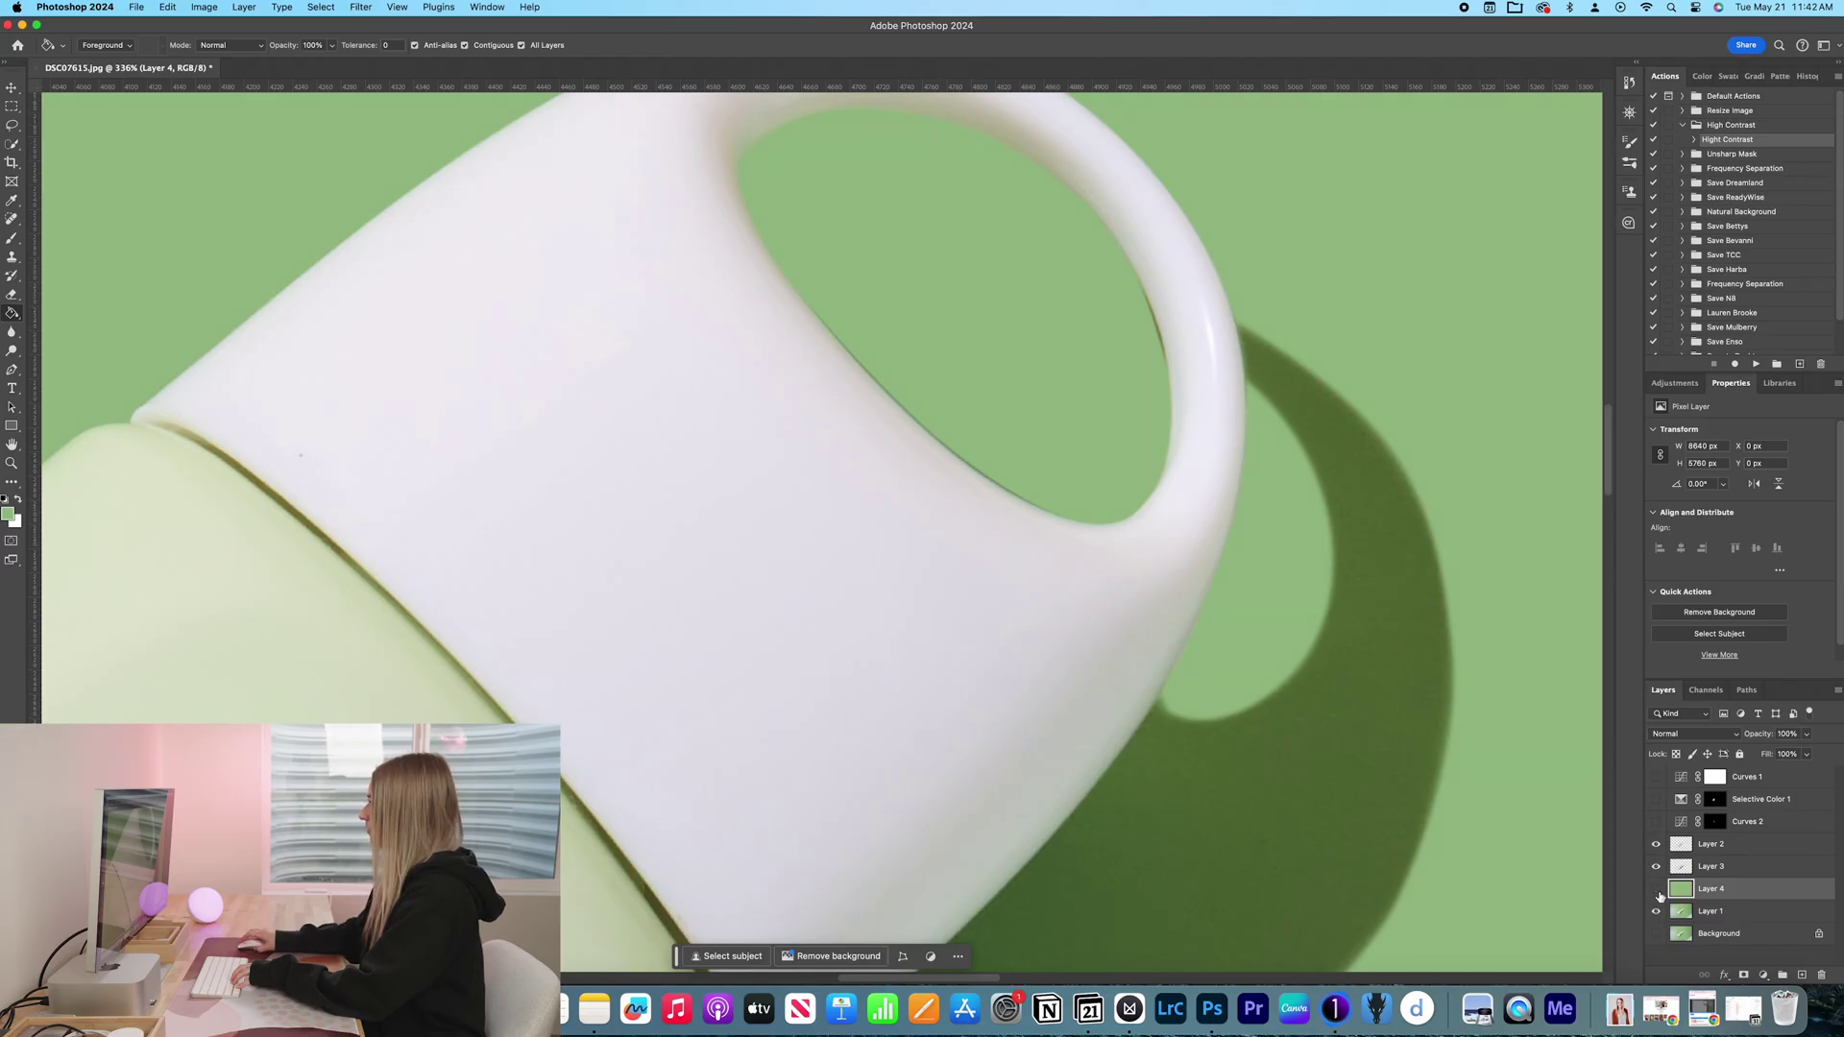
click(1656, 889)
Step: Pen-trace a path around the cream smear above the cap, panning along its edge
key(p)
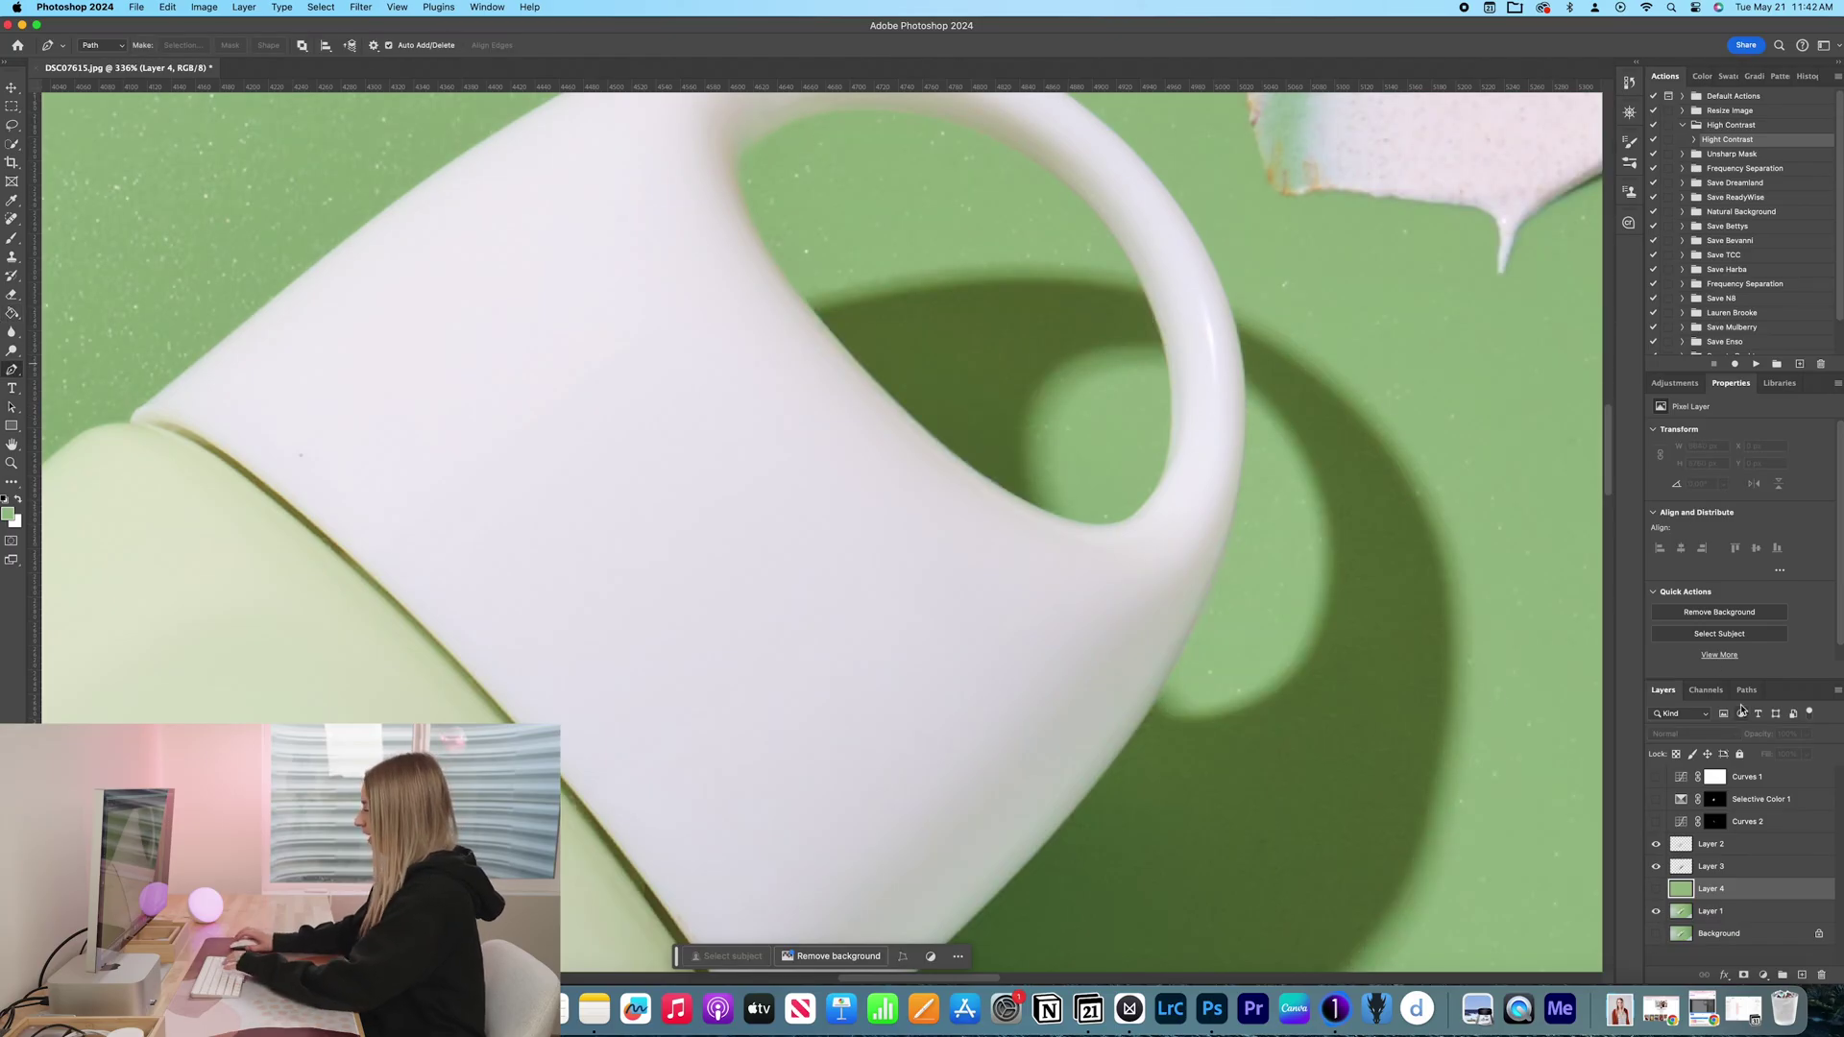
click(1748, 691)
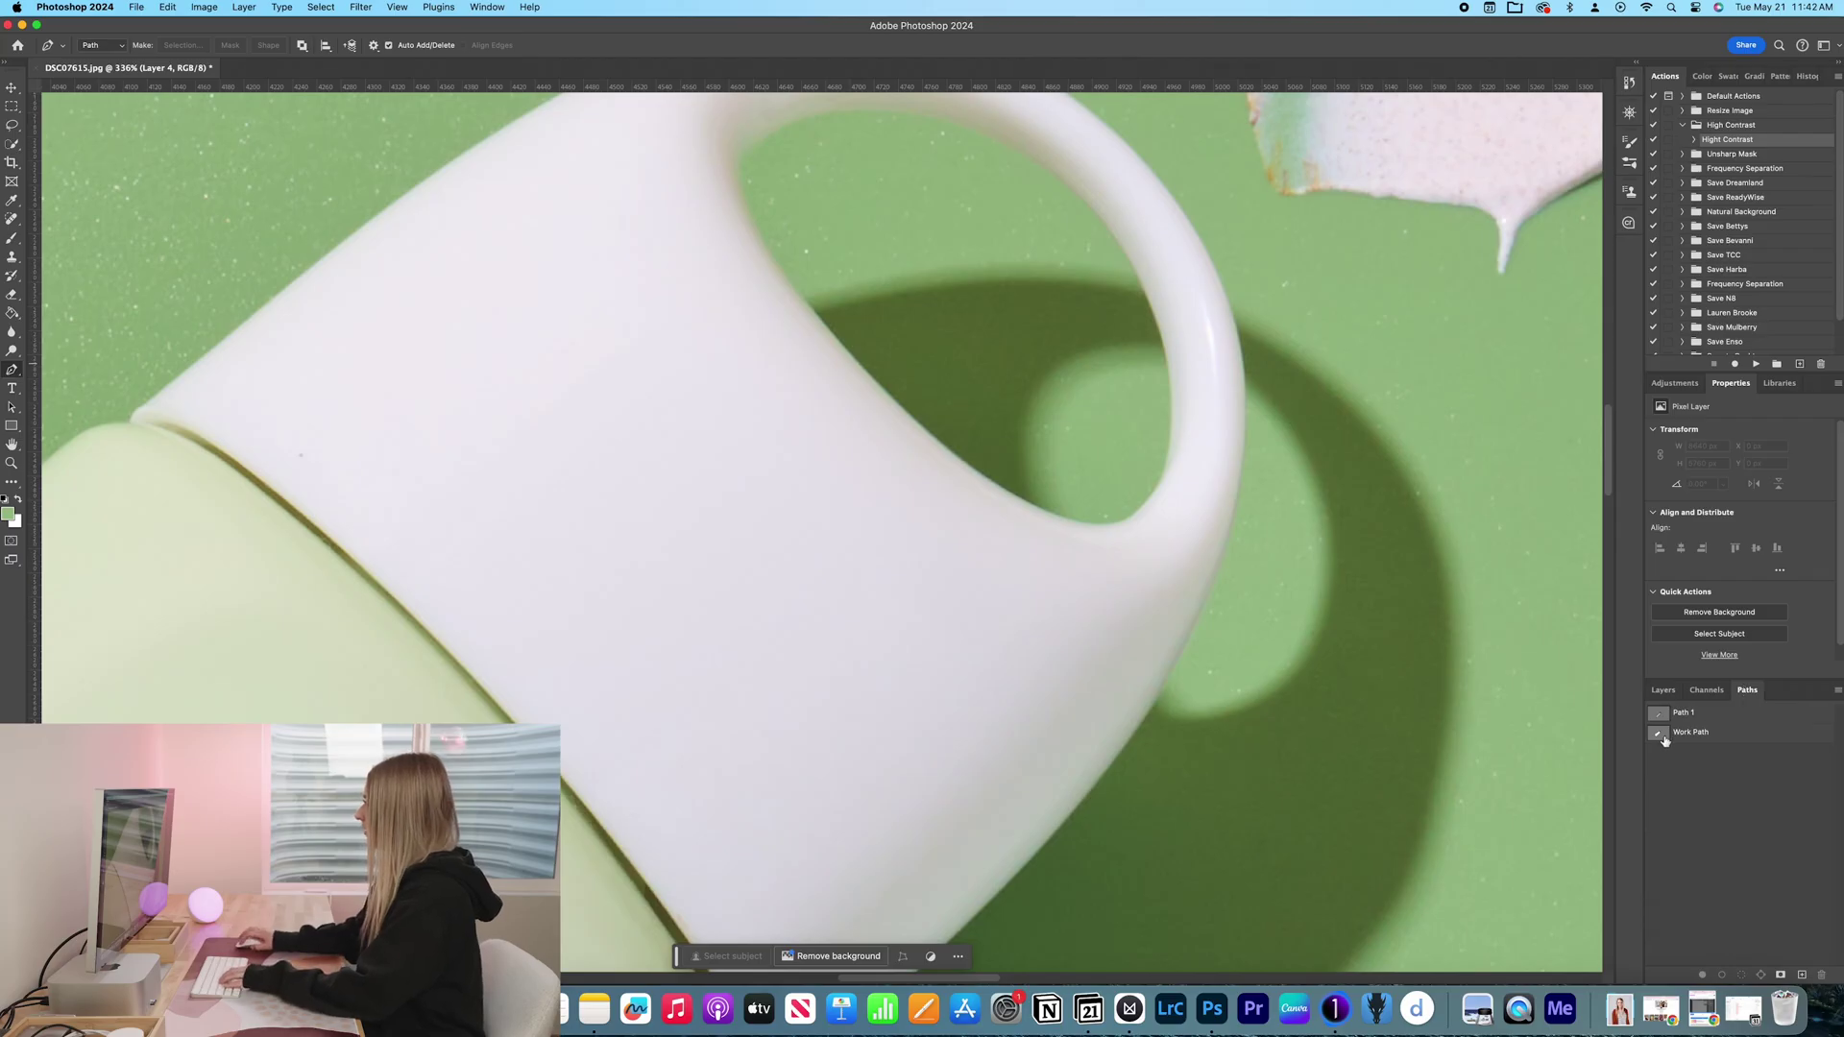
key(space)
mouse_move(864, 289)
mouse_down()
mouse_move(1350, 634)
mouse_move(1406, 641)
mouse_up()
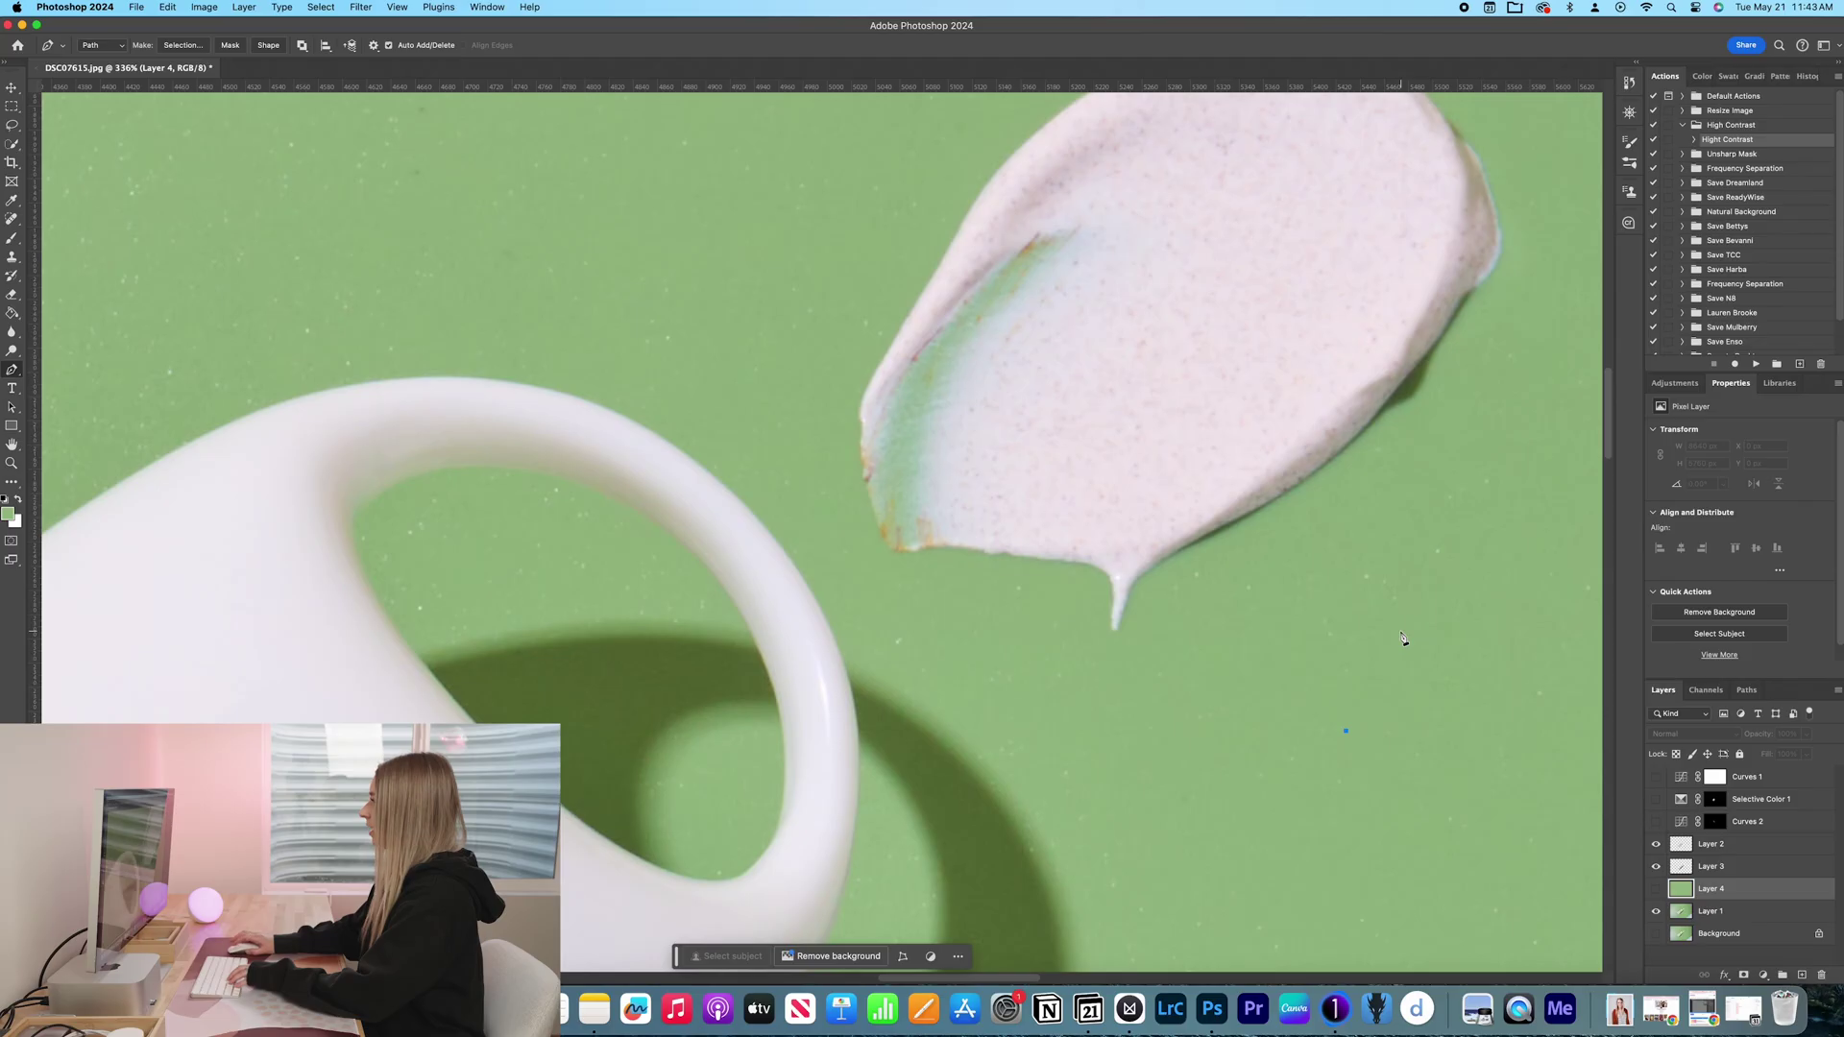
scroll(1406, 641, down, 3)
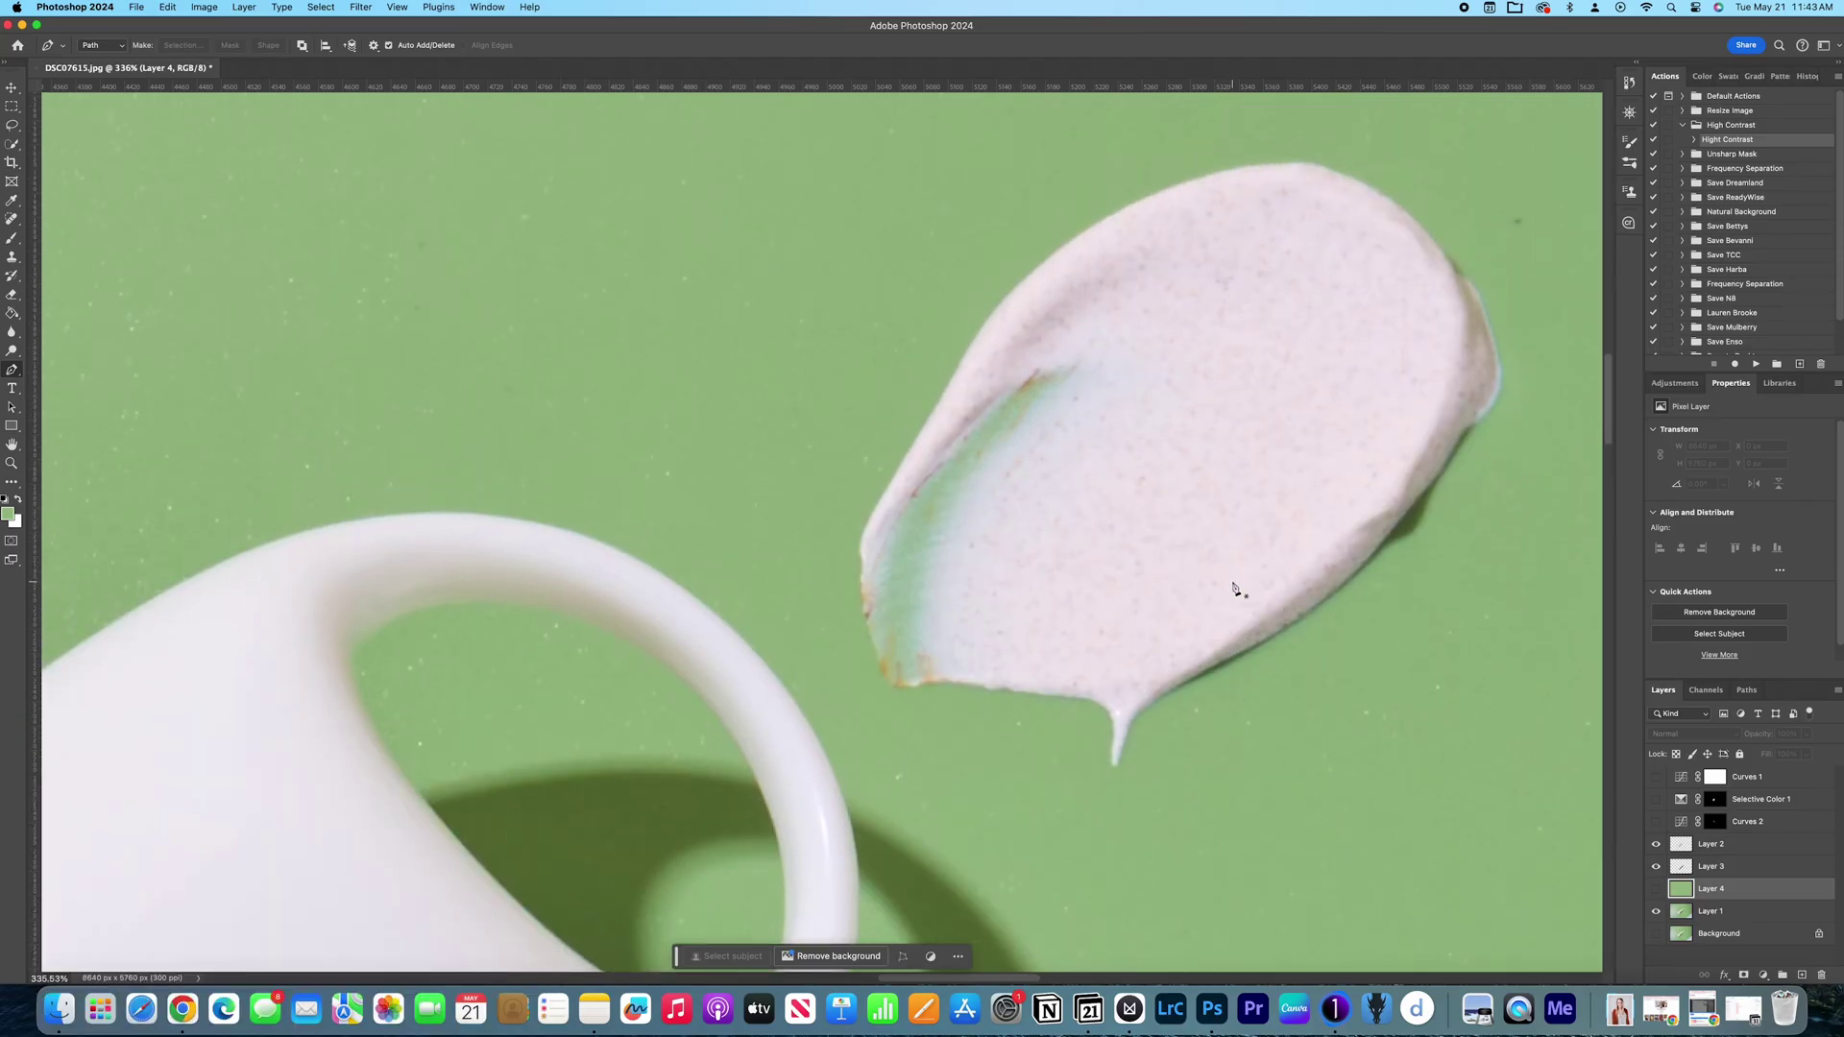
scroll(1169, 620, up, 8)
key(space)
drag(1169, 621, 577, 288)
mouse_move(1152, 577)
mouse_down()
mouse_move(720, 361)
mouse_move(1032, 417)
mouse_move(615, 515)
mouse_up()
drag(1153, 433, 721, 576)
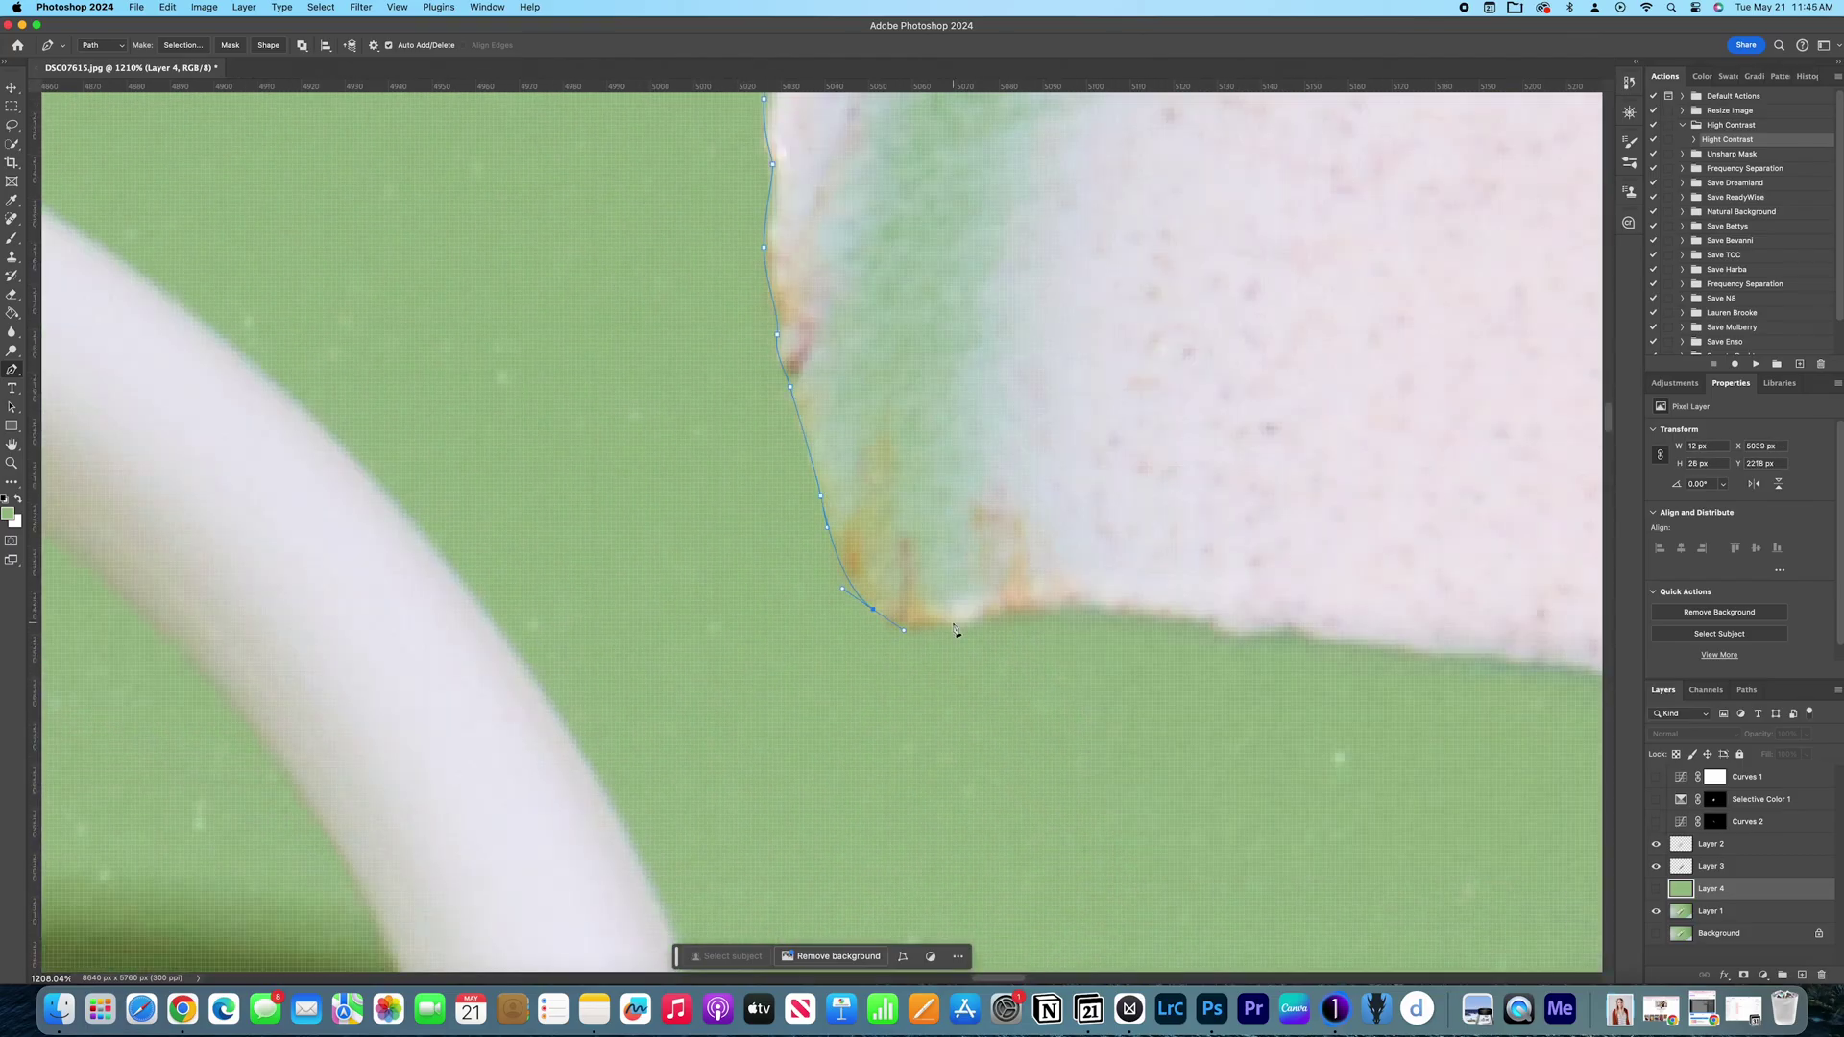
drag(865, 432, 1161, 607)
key(super+0)
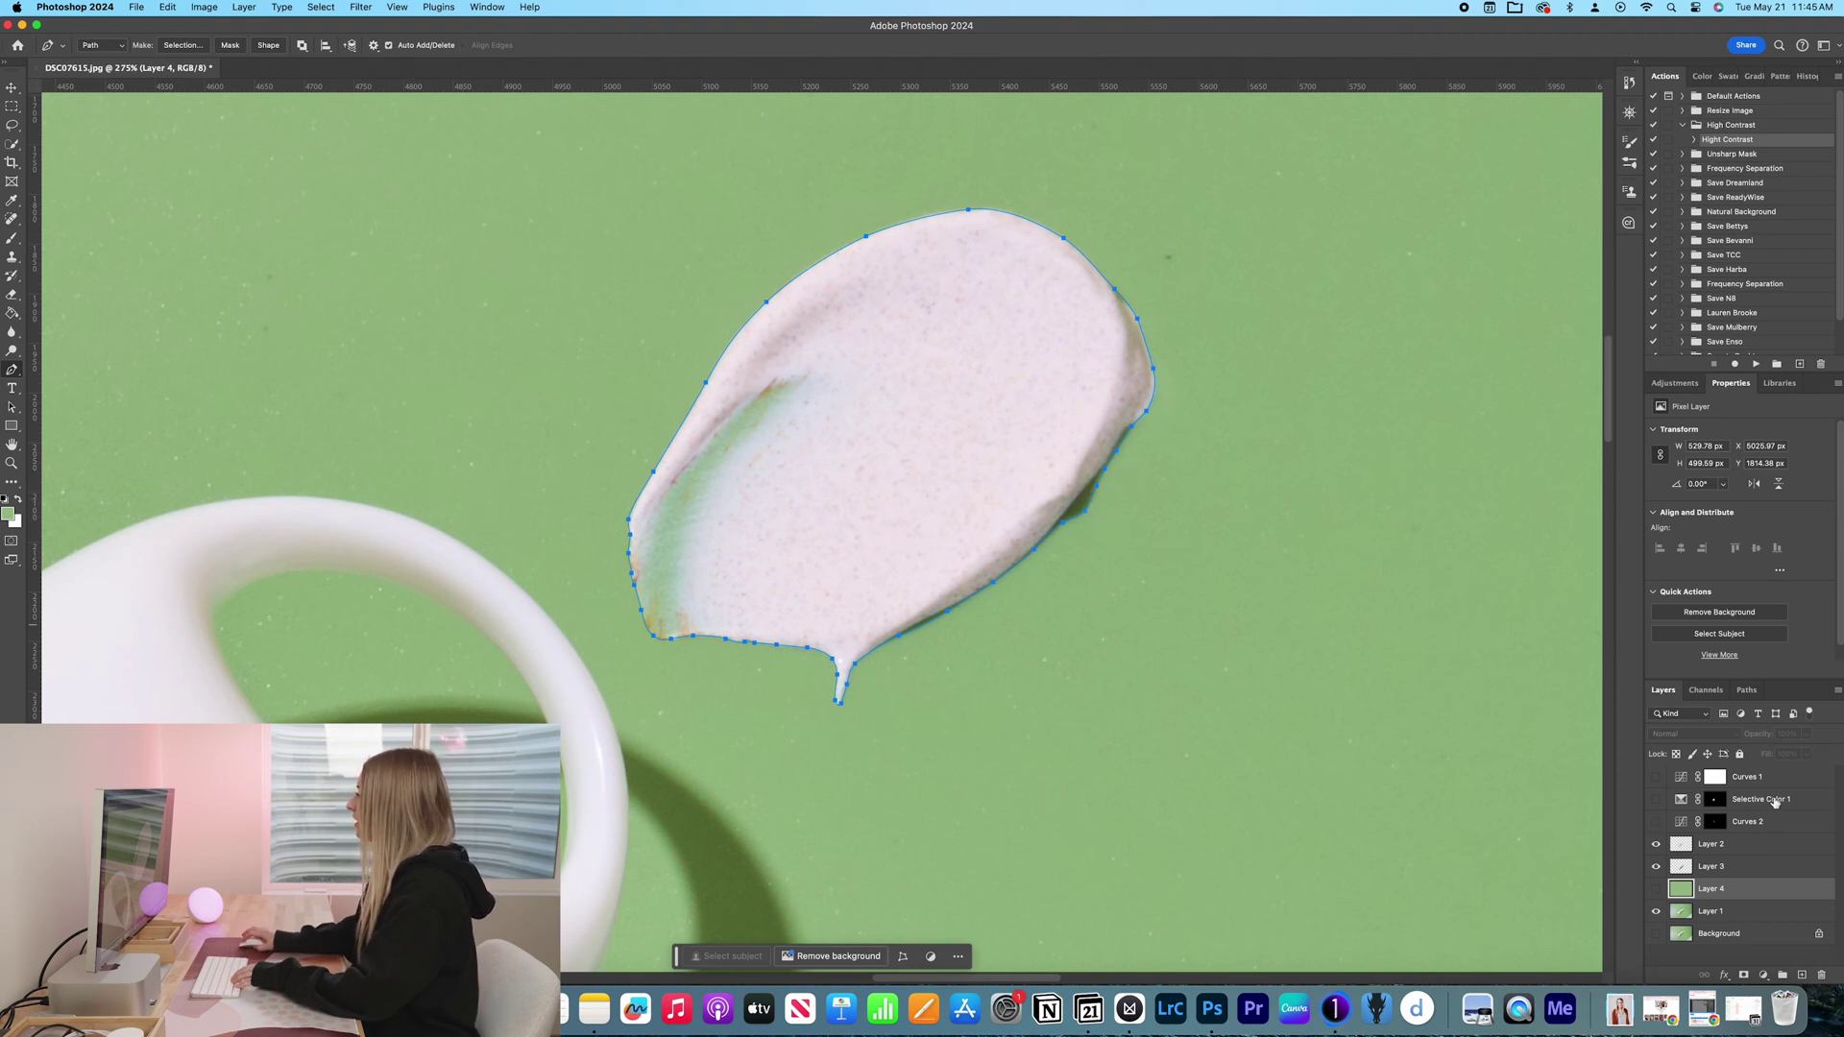
click(1721, 921)
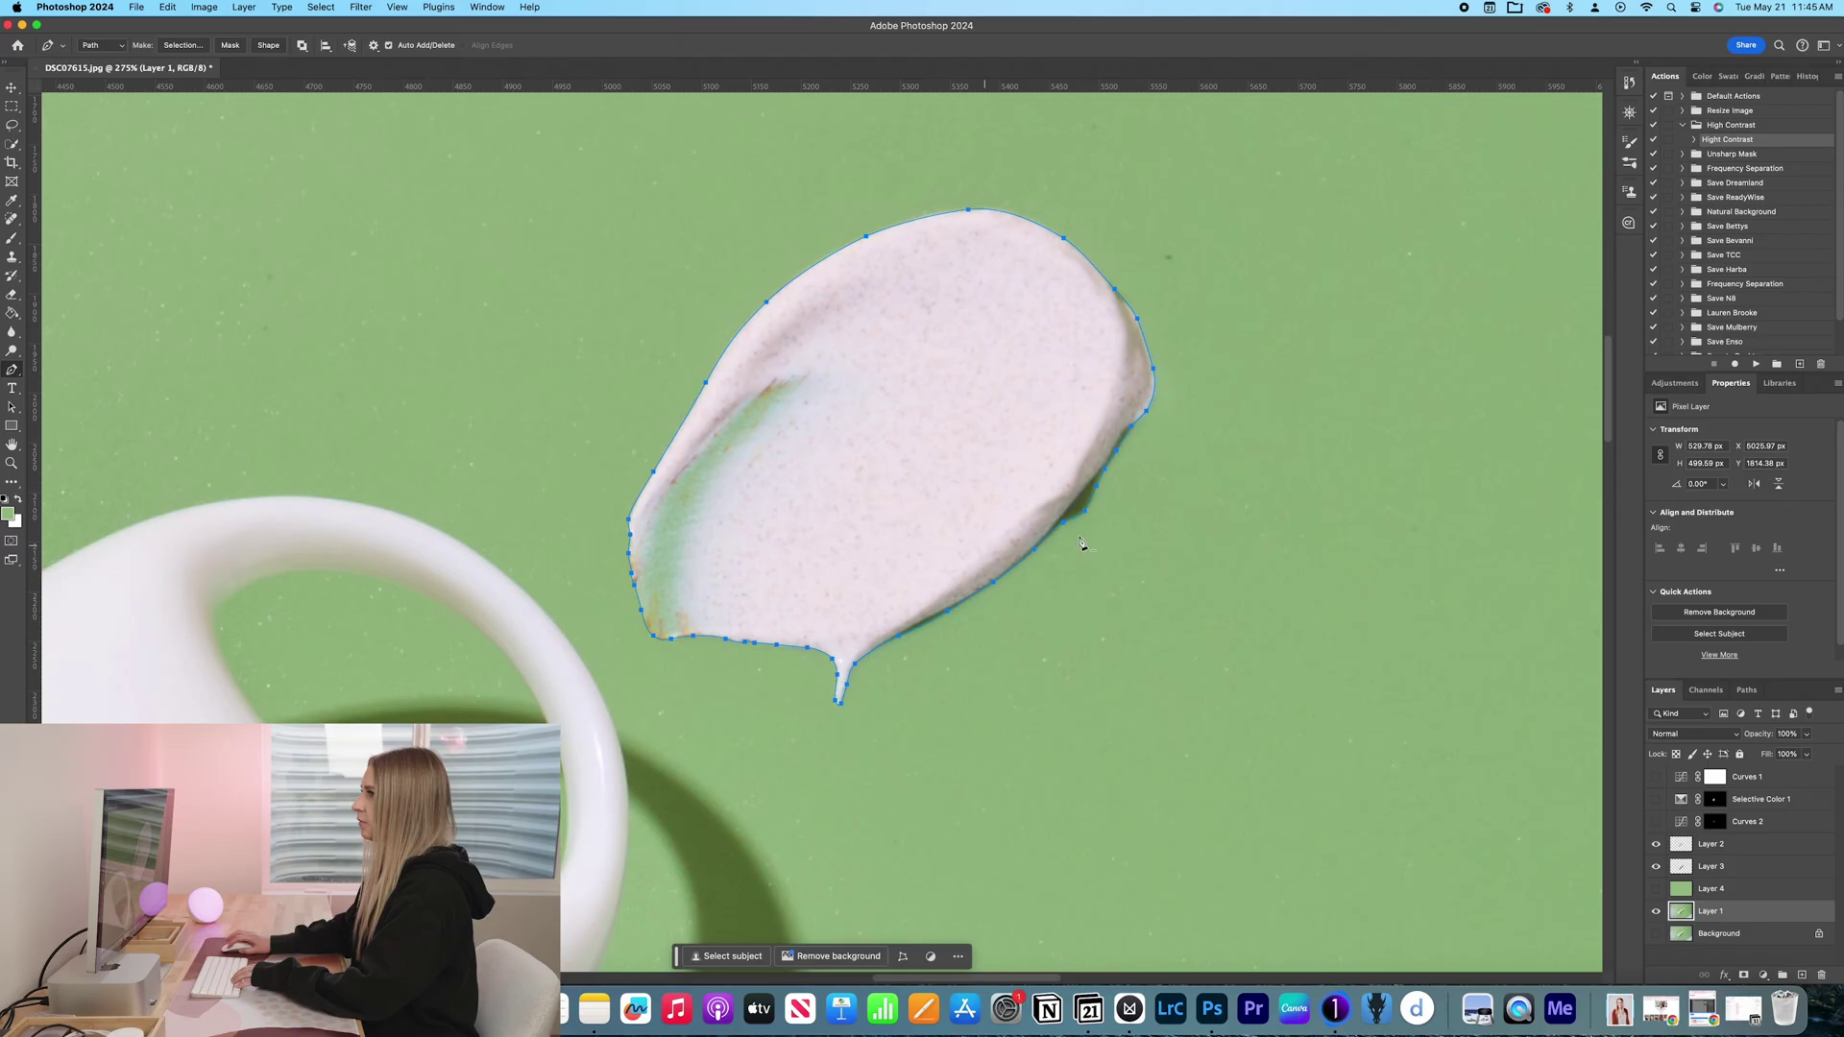
Step: Copy the cream swatch to Layer 5 above the green fill and hide the speckled layer
key(ctrl+Return)
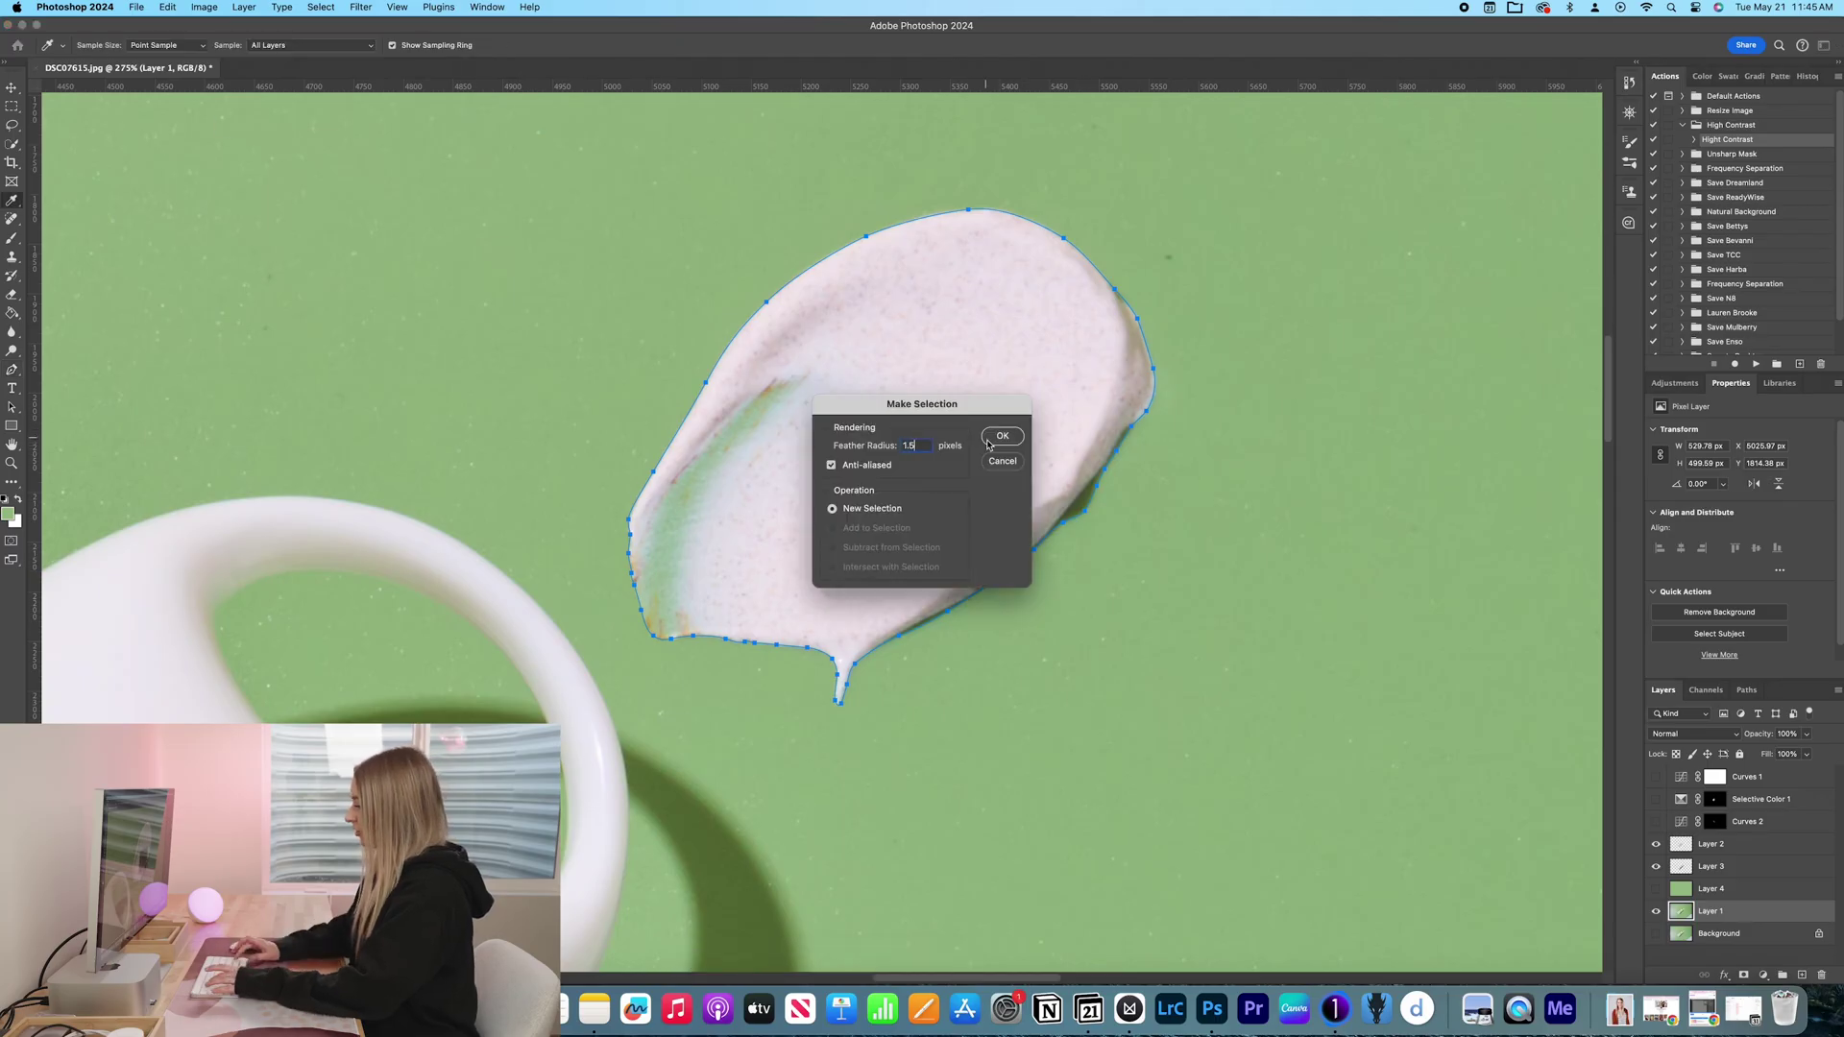
key(Return)
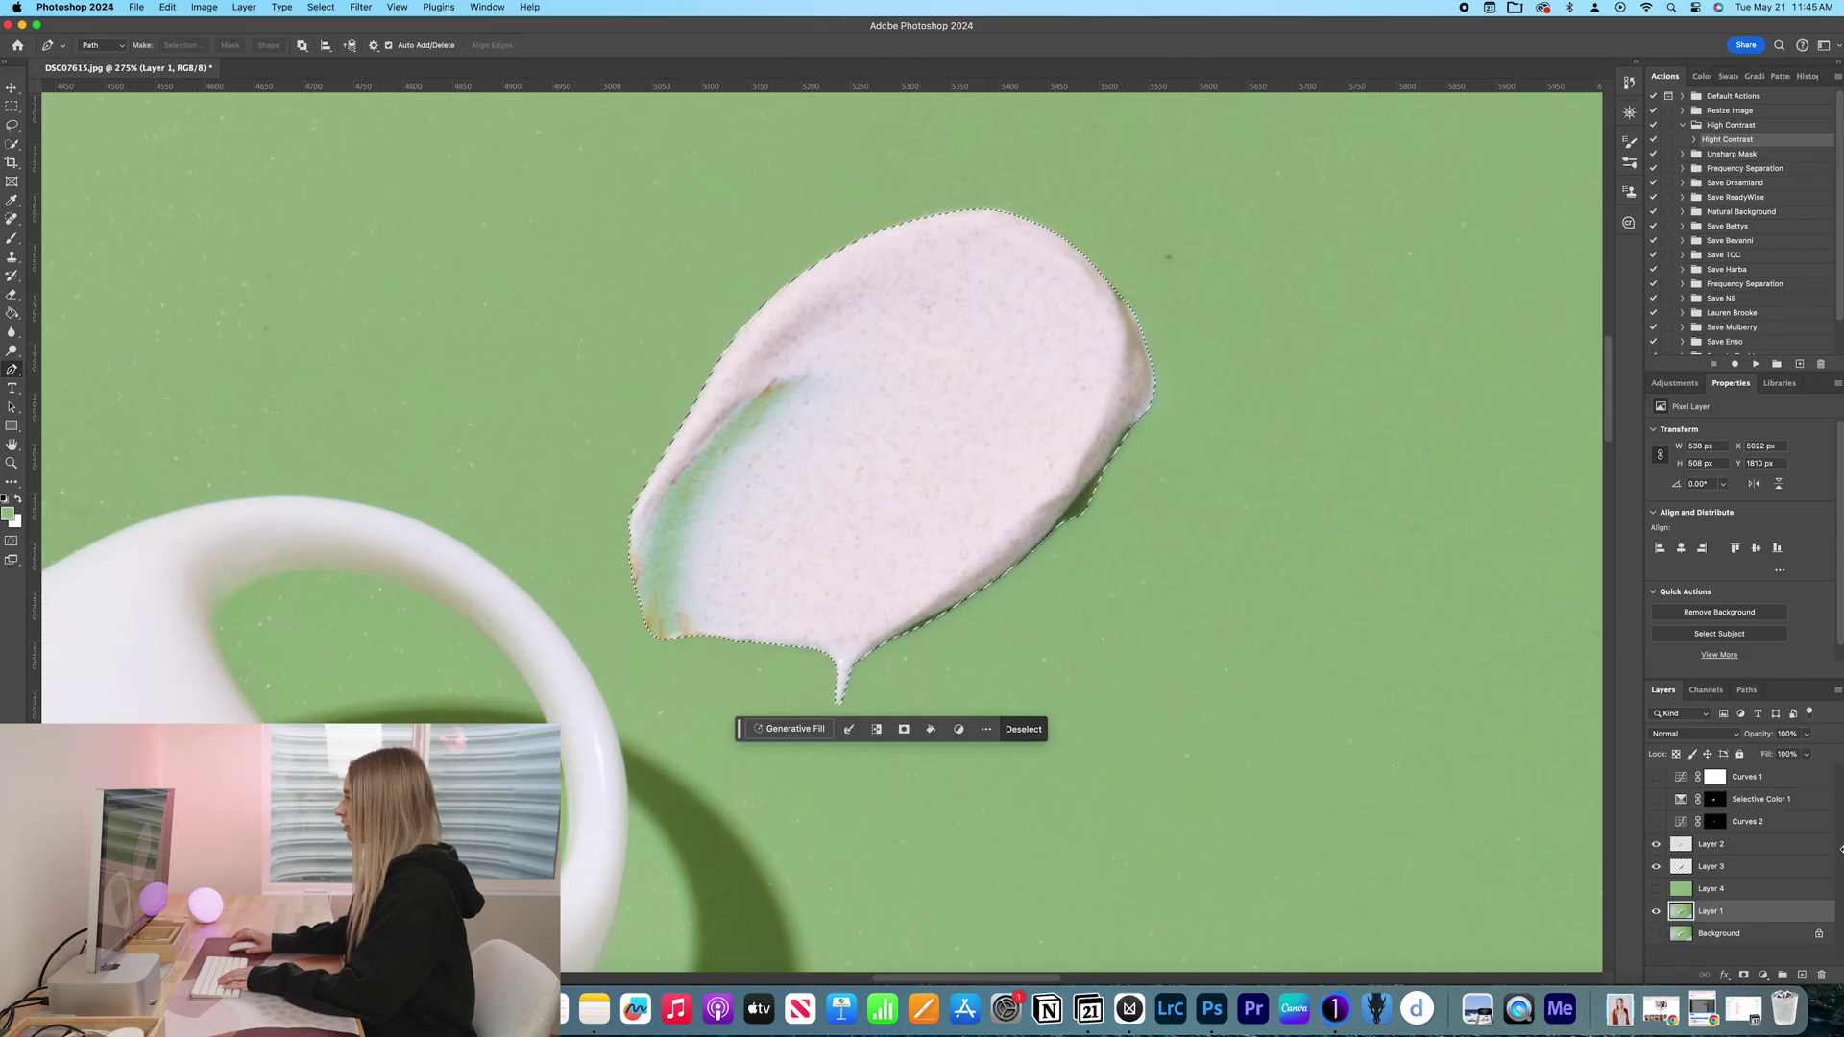
key(ctrl+j)
key(ctrl+bracketright)
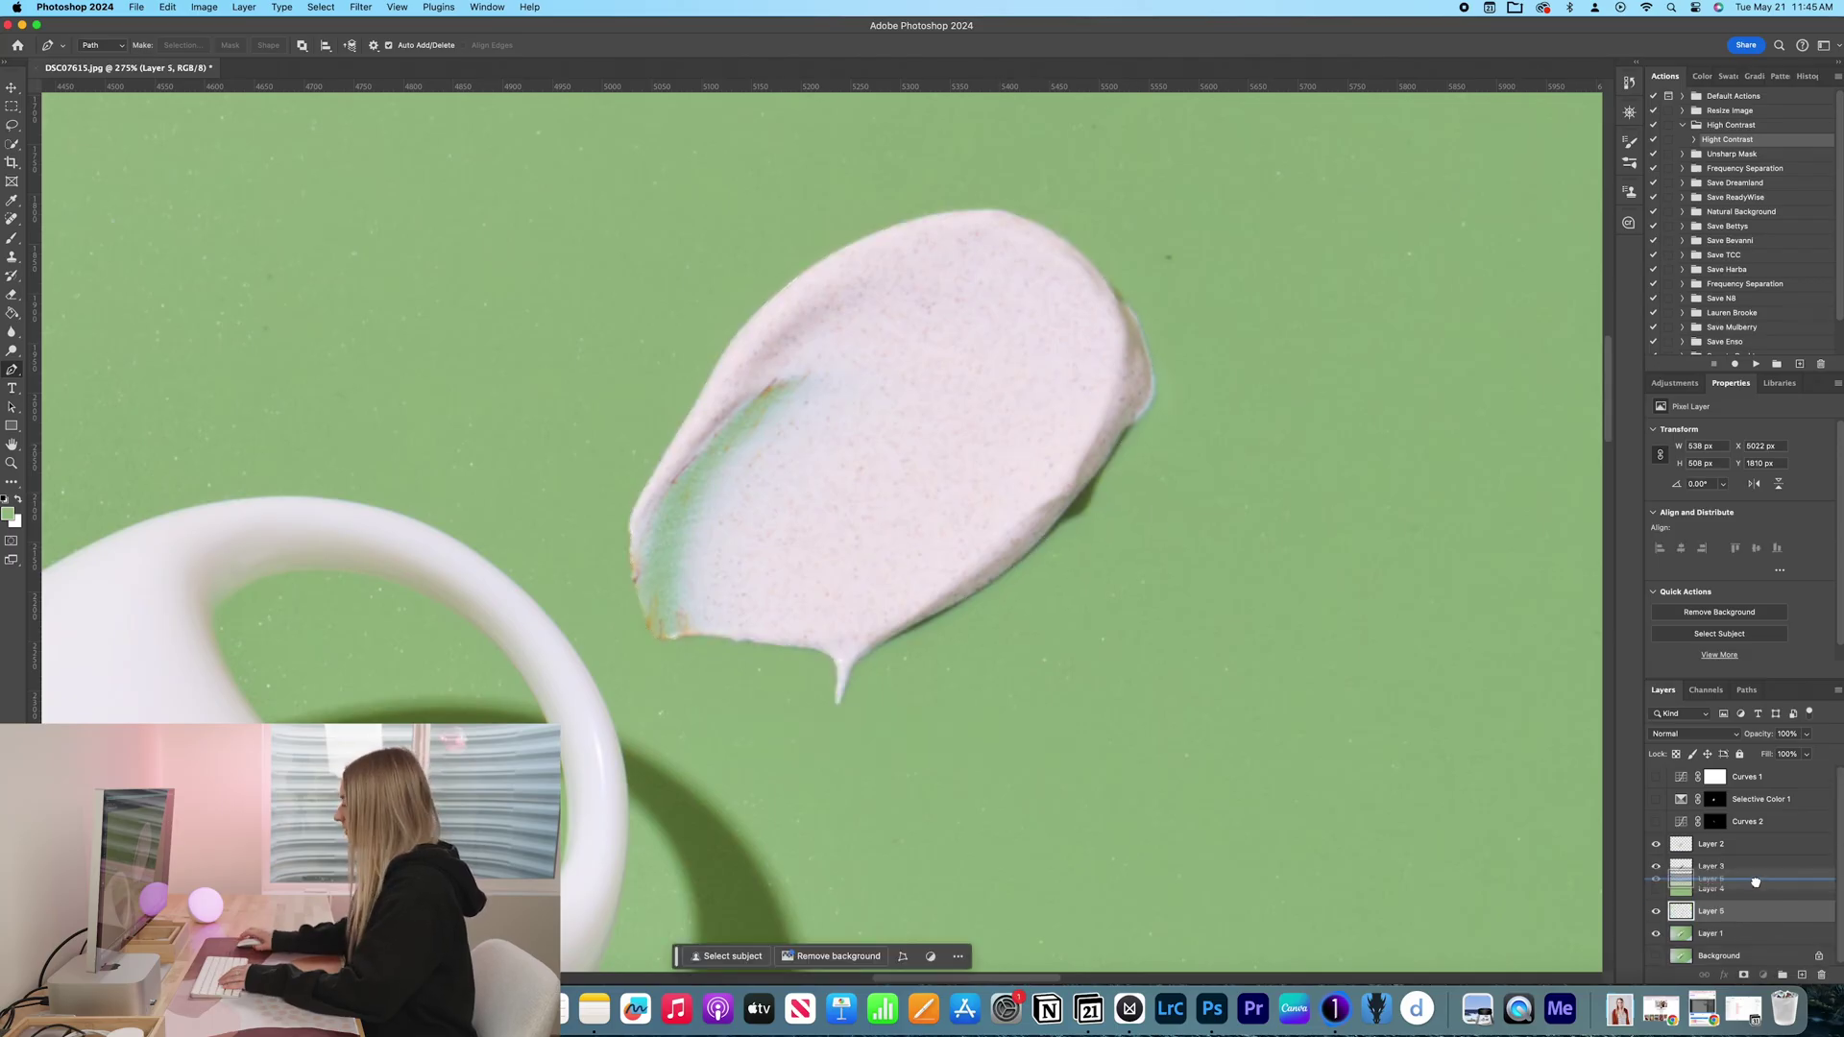
click(1657, 916)
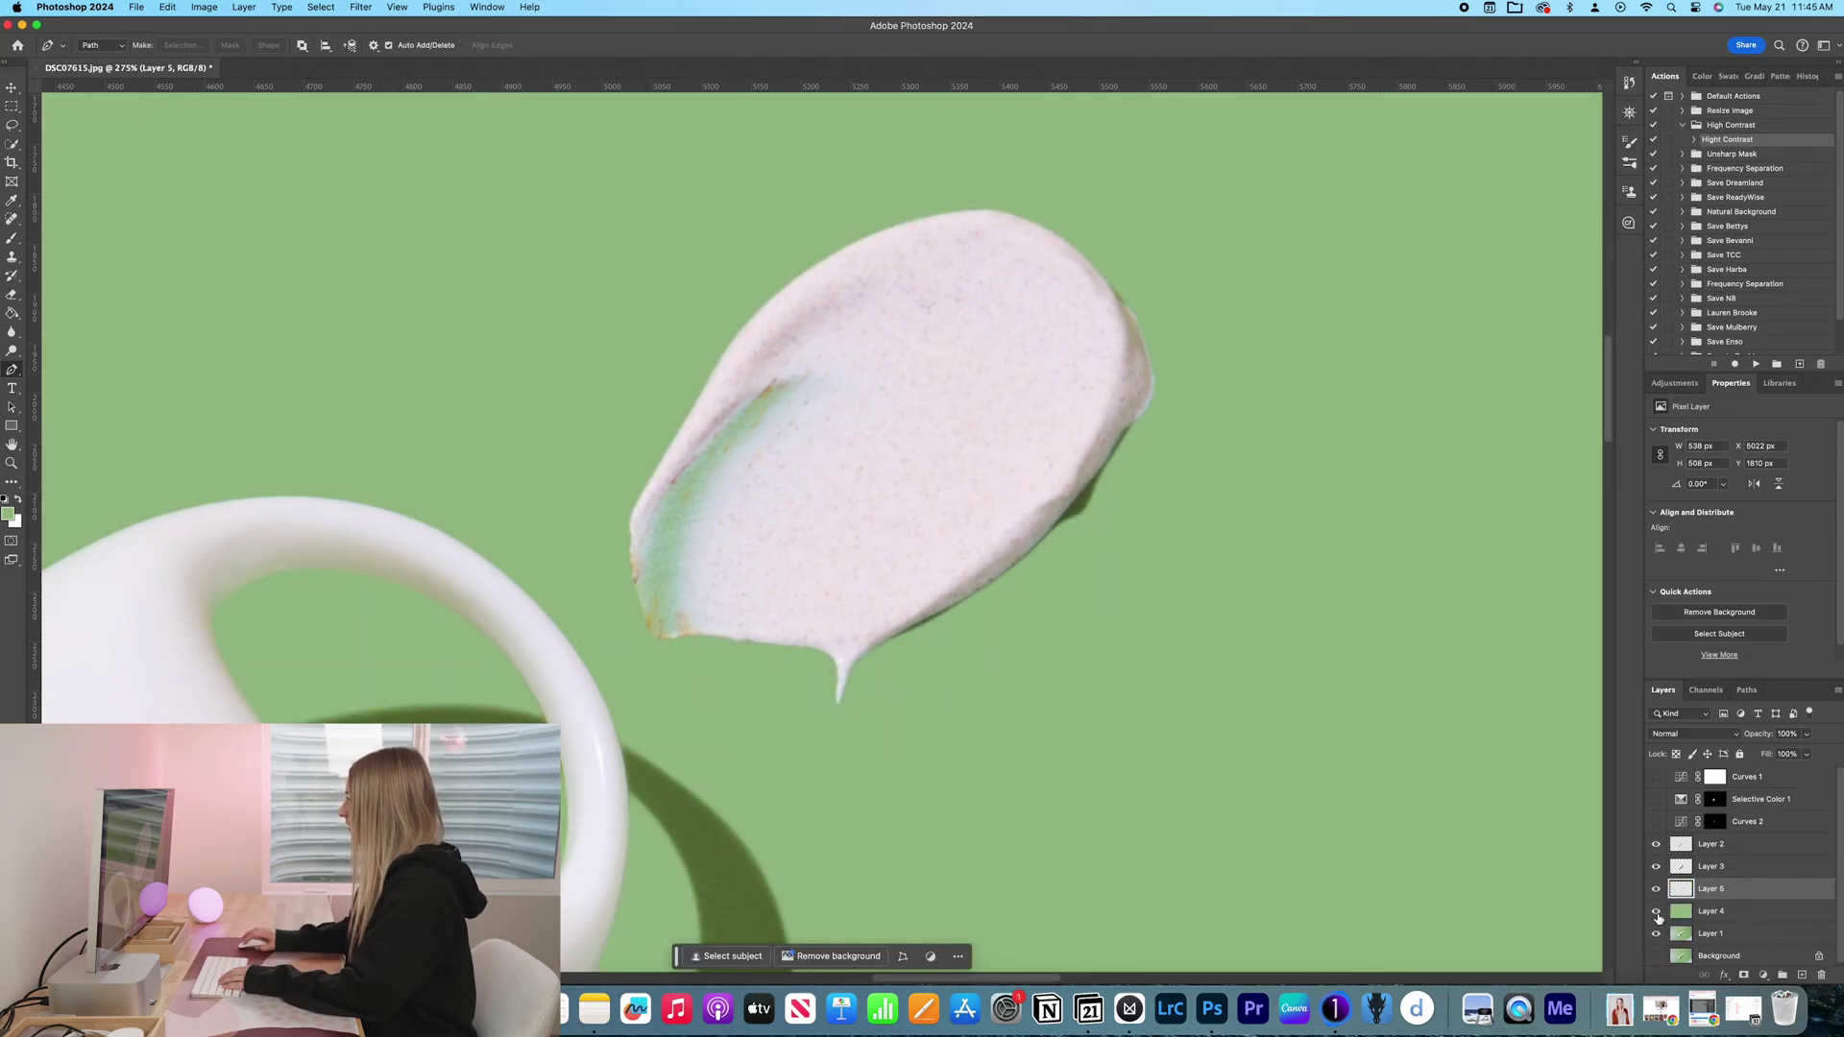
scroll(1127, 755, down, 2)
scroll(1127, 756, down, 2)
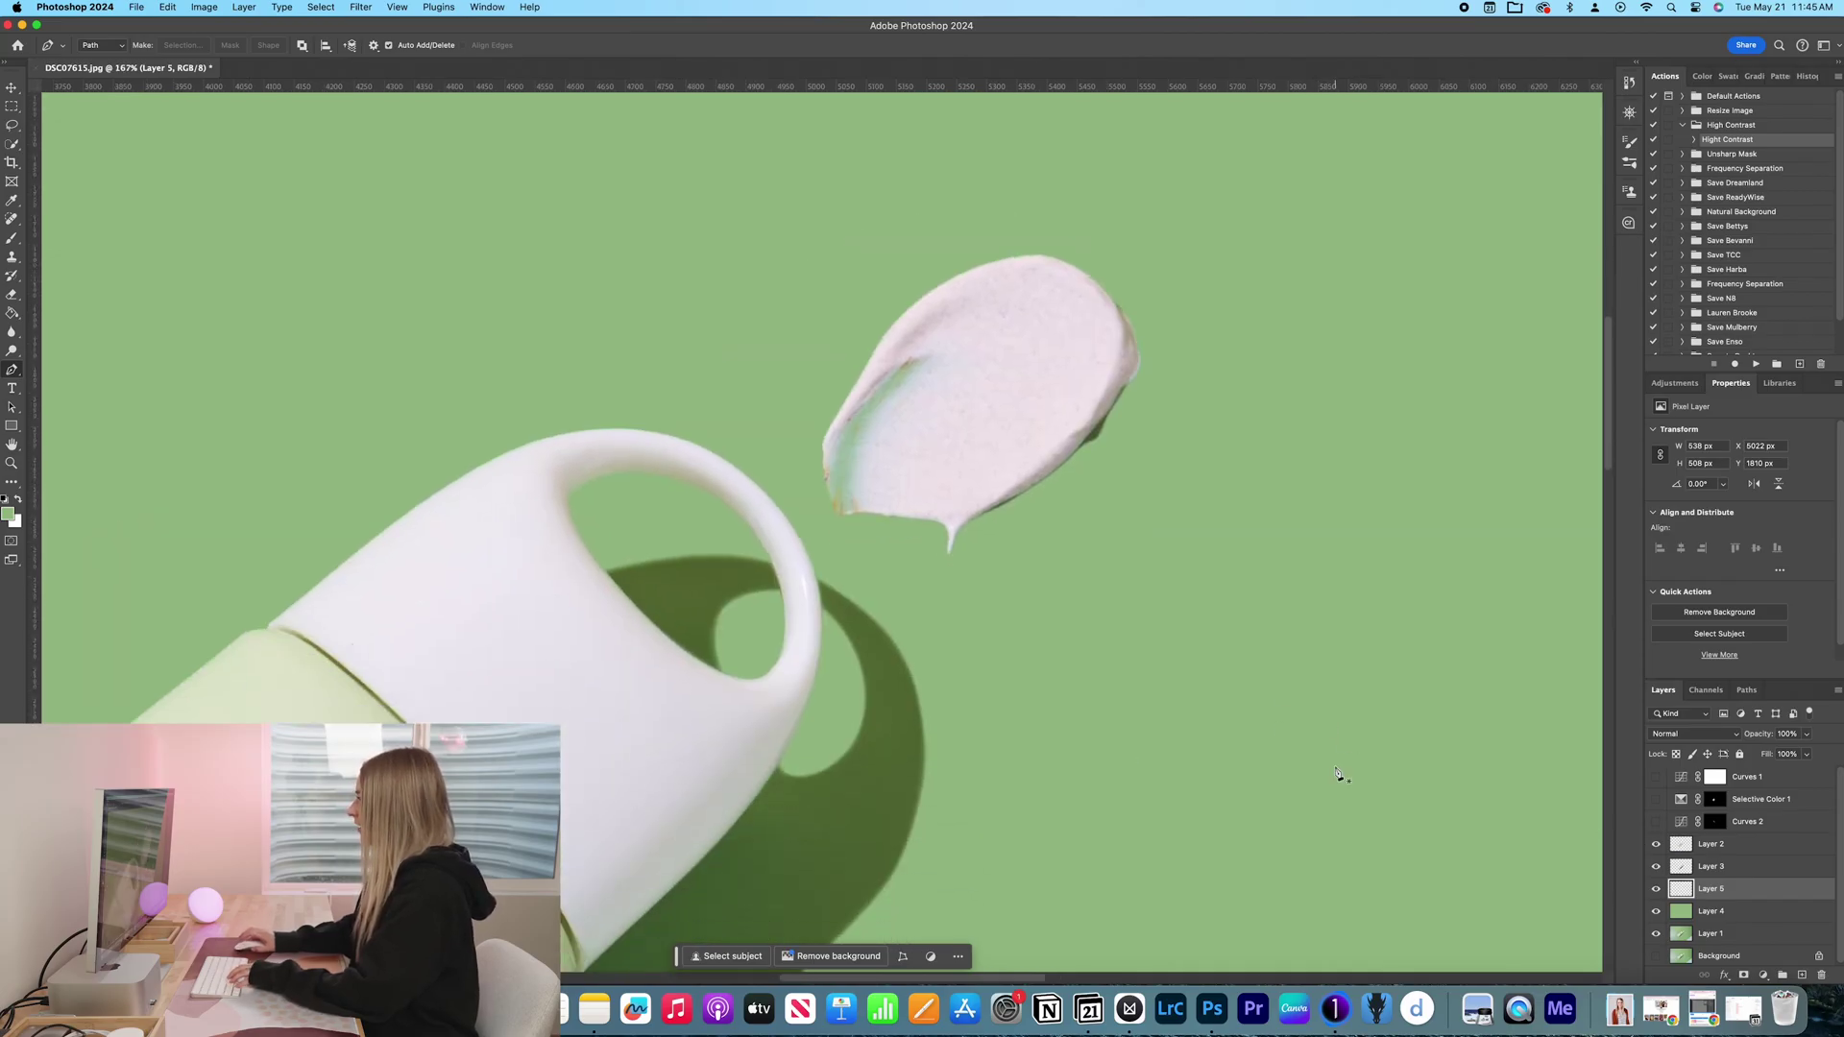
scroll(1324, 724, down, 5)
scroll(1340, 778, up, 3)
scroll(1154, 649, up, 3)
scroll(1082, 608, up, 4)
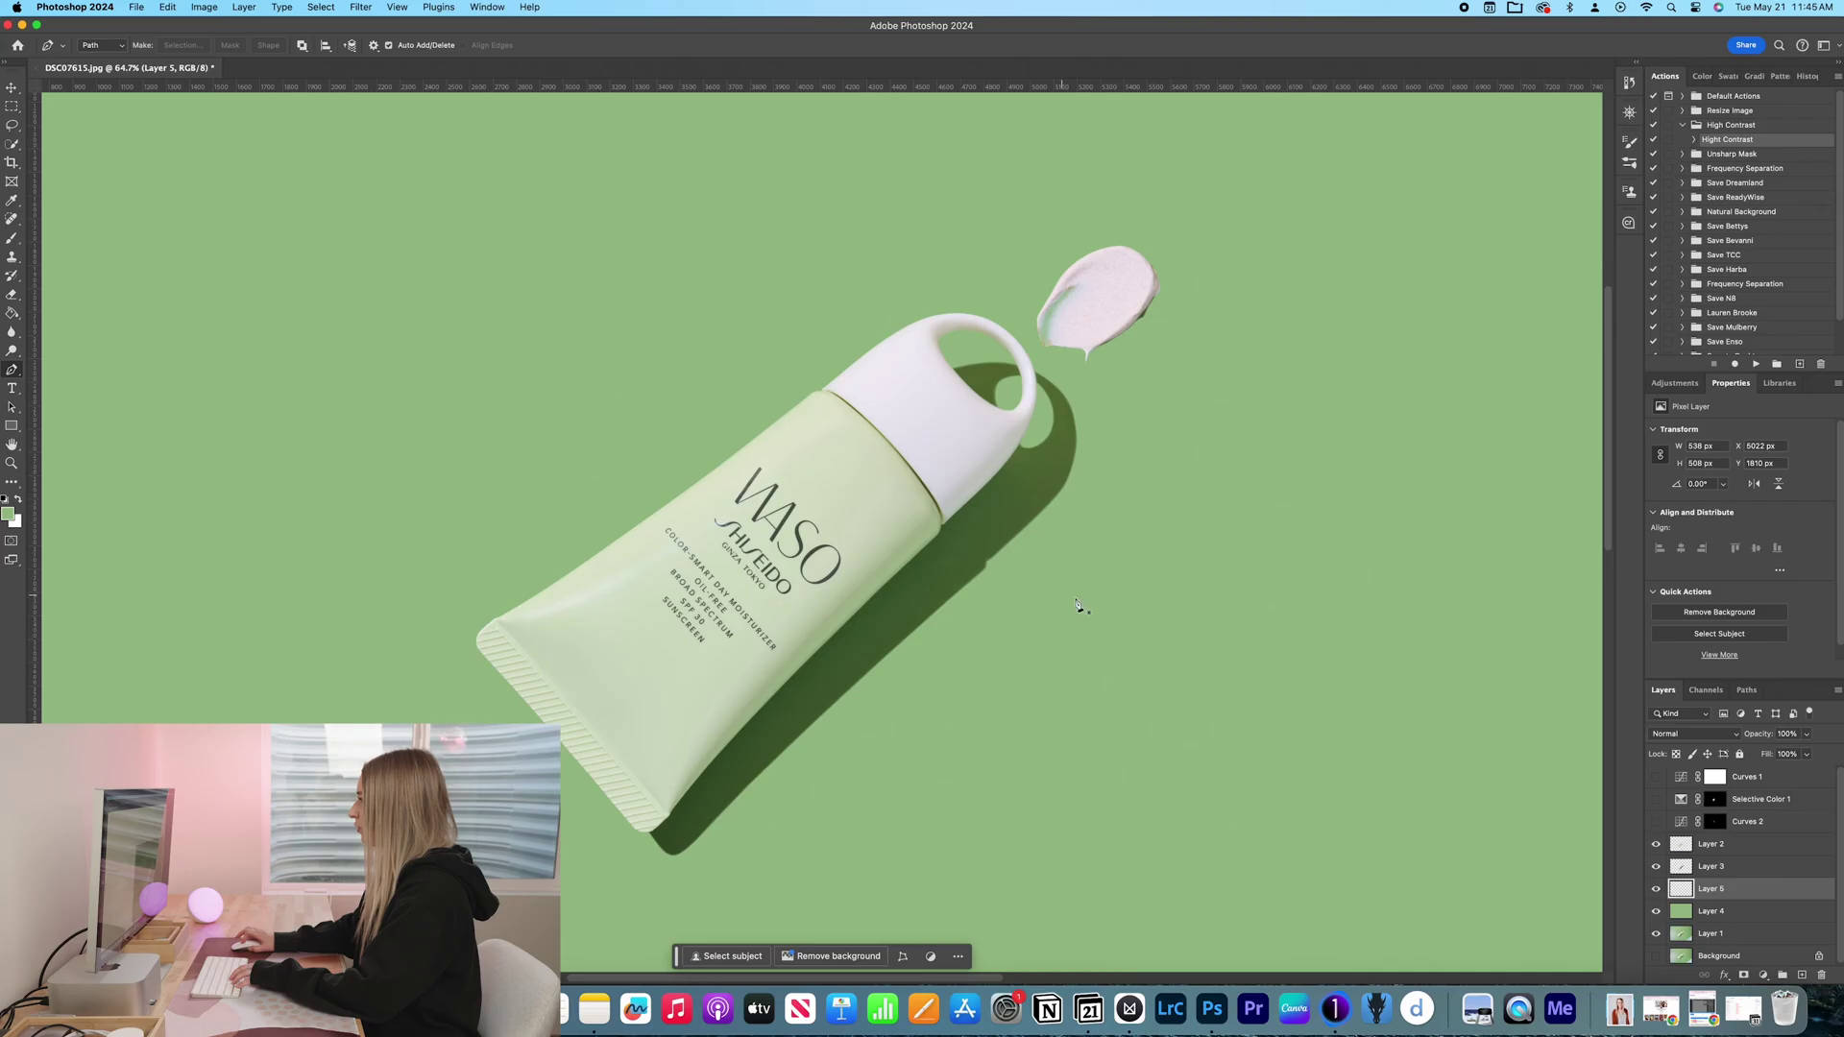
Step: Rename Layers 5, 3 and 2 to Smudge, Product Shadow and Product, and group them as Group 1
double_click(1715, 891)
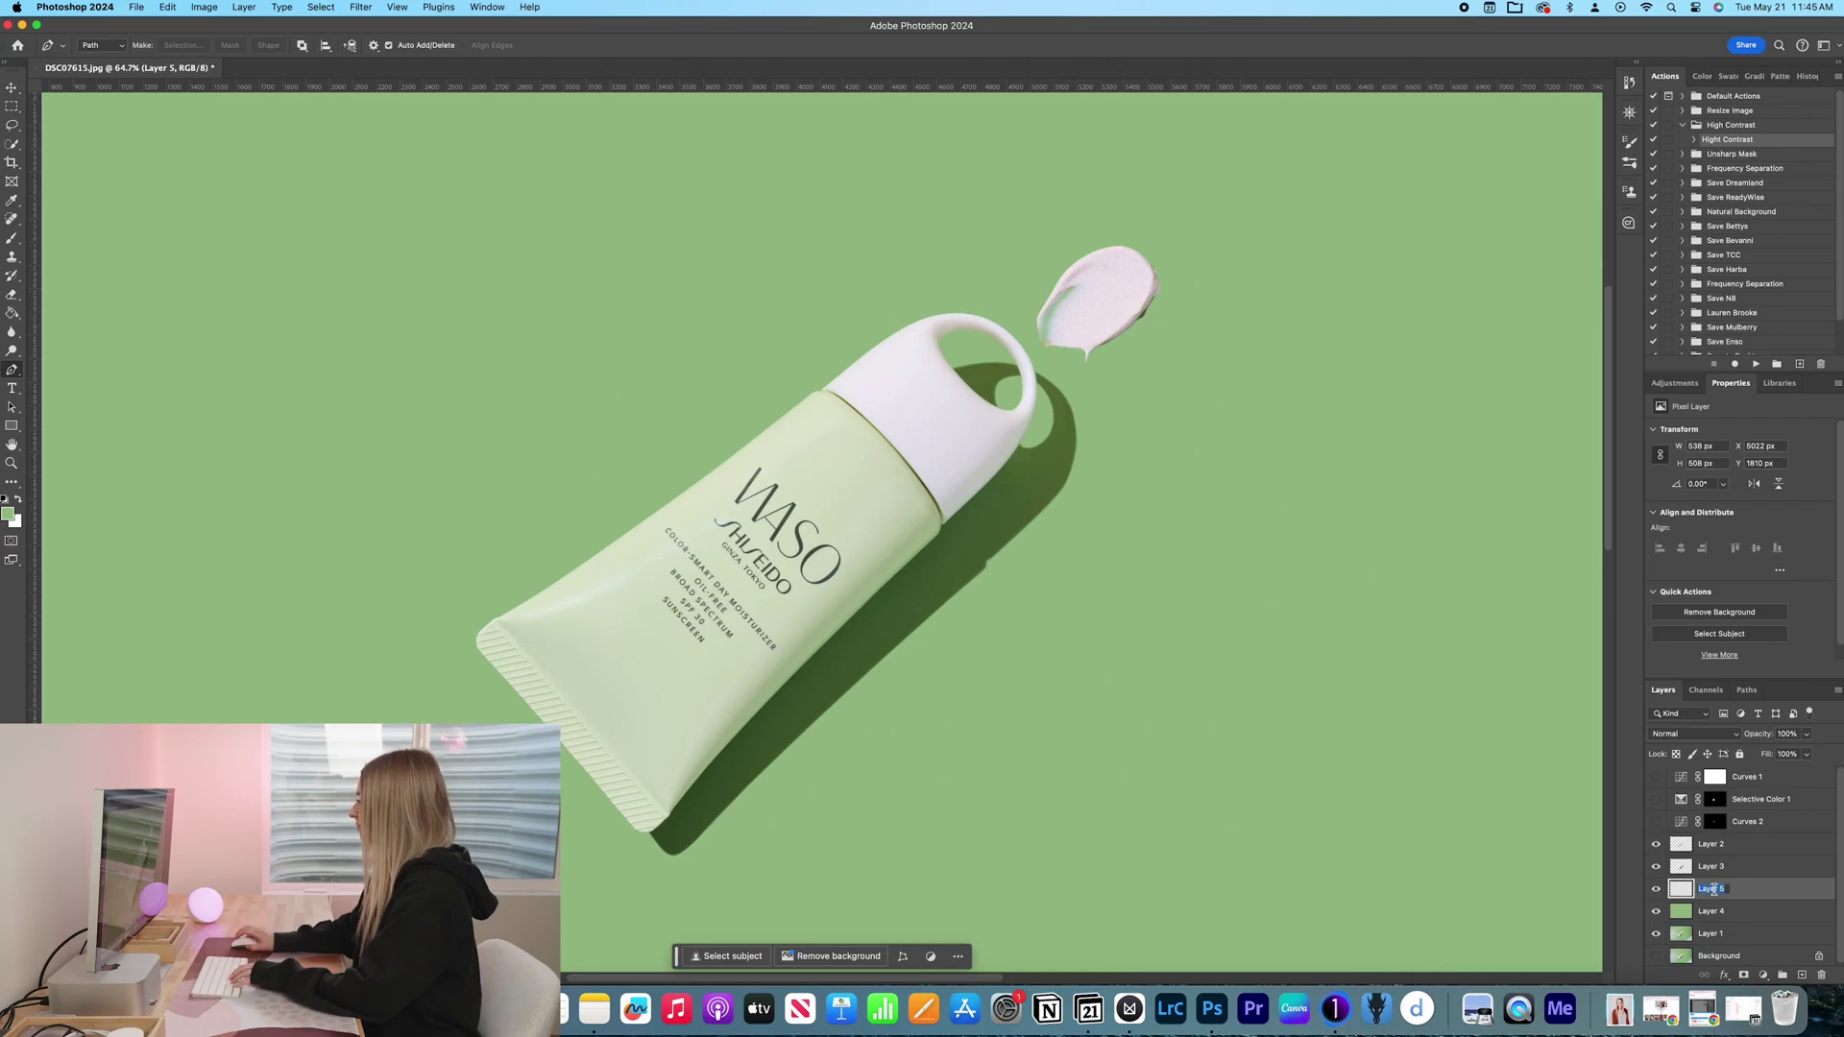
text(Smud)
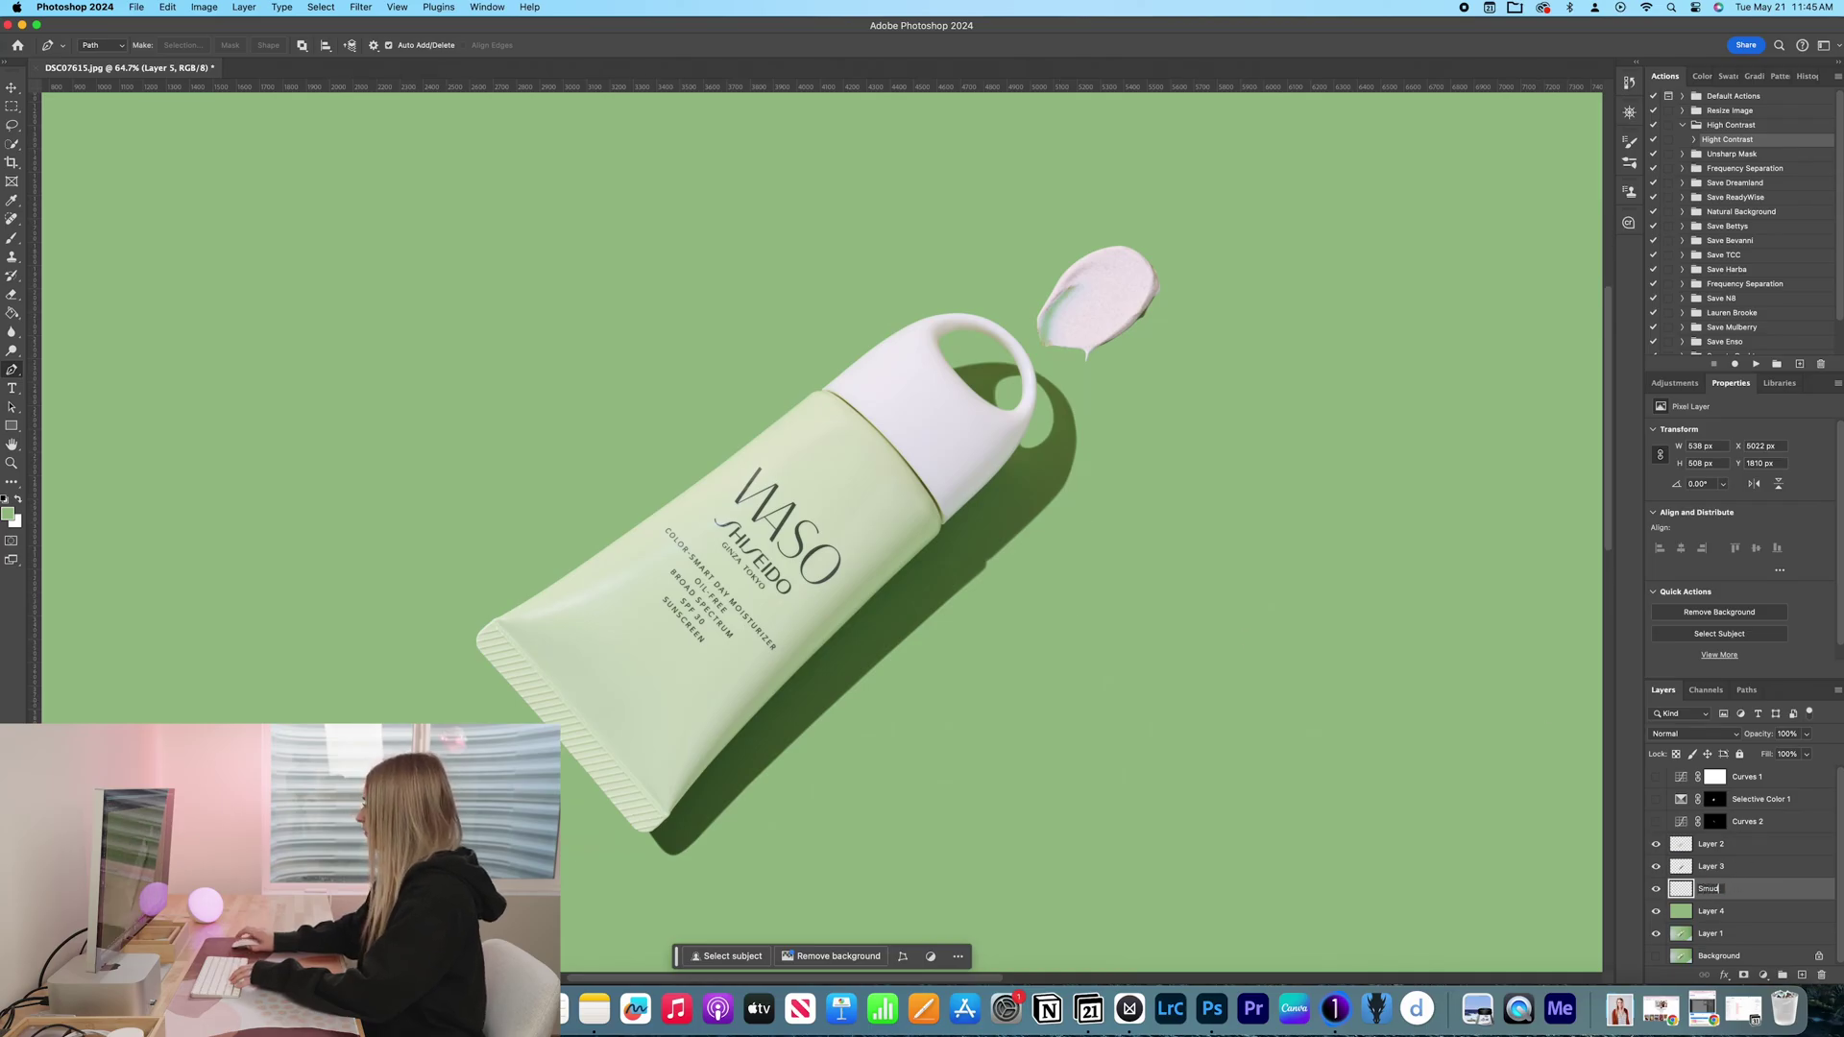
text(ge)
key(Return)
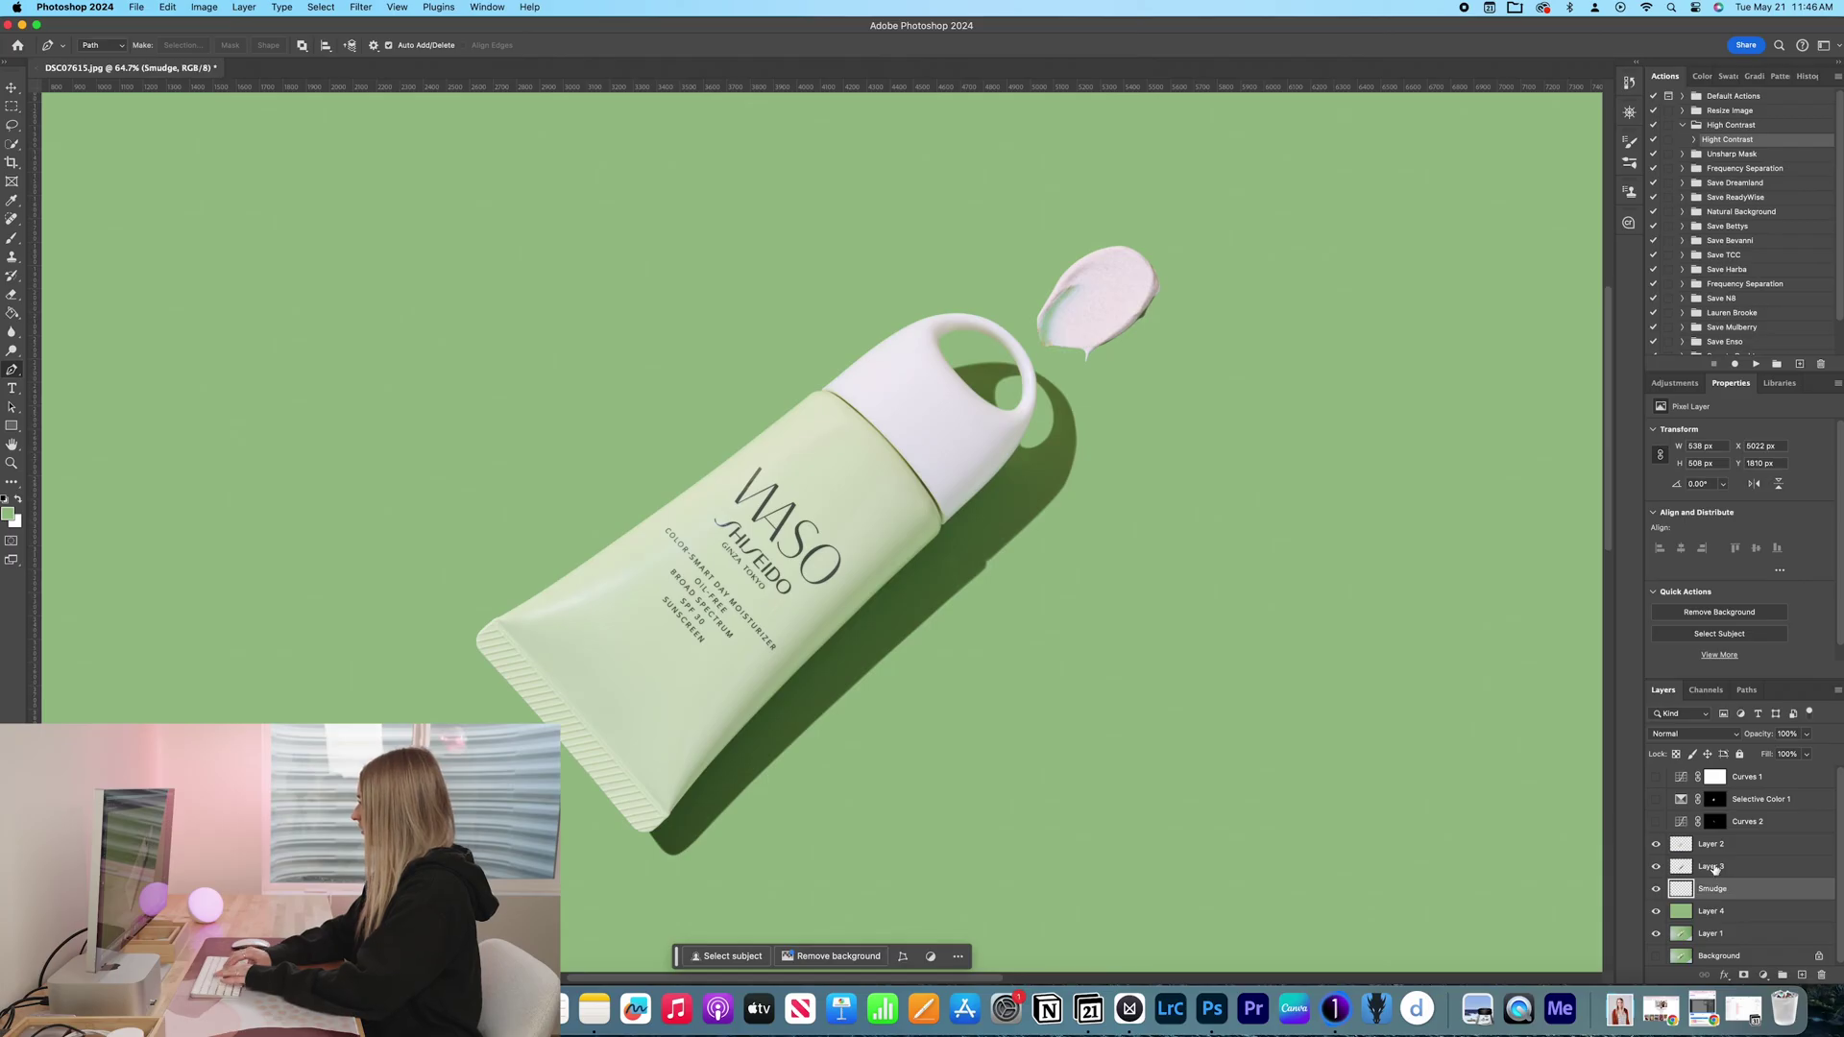
click(1716, 870)
text(Product)
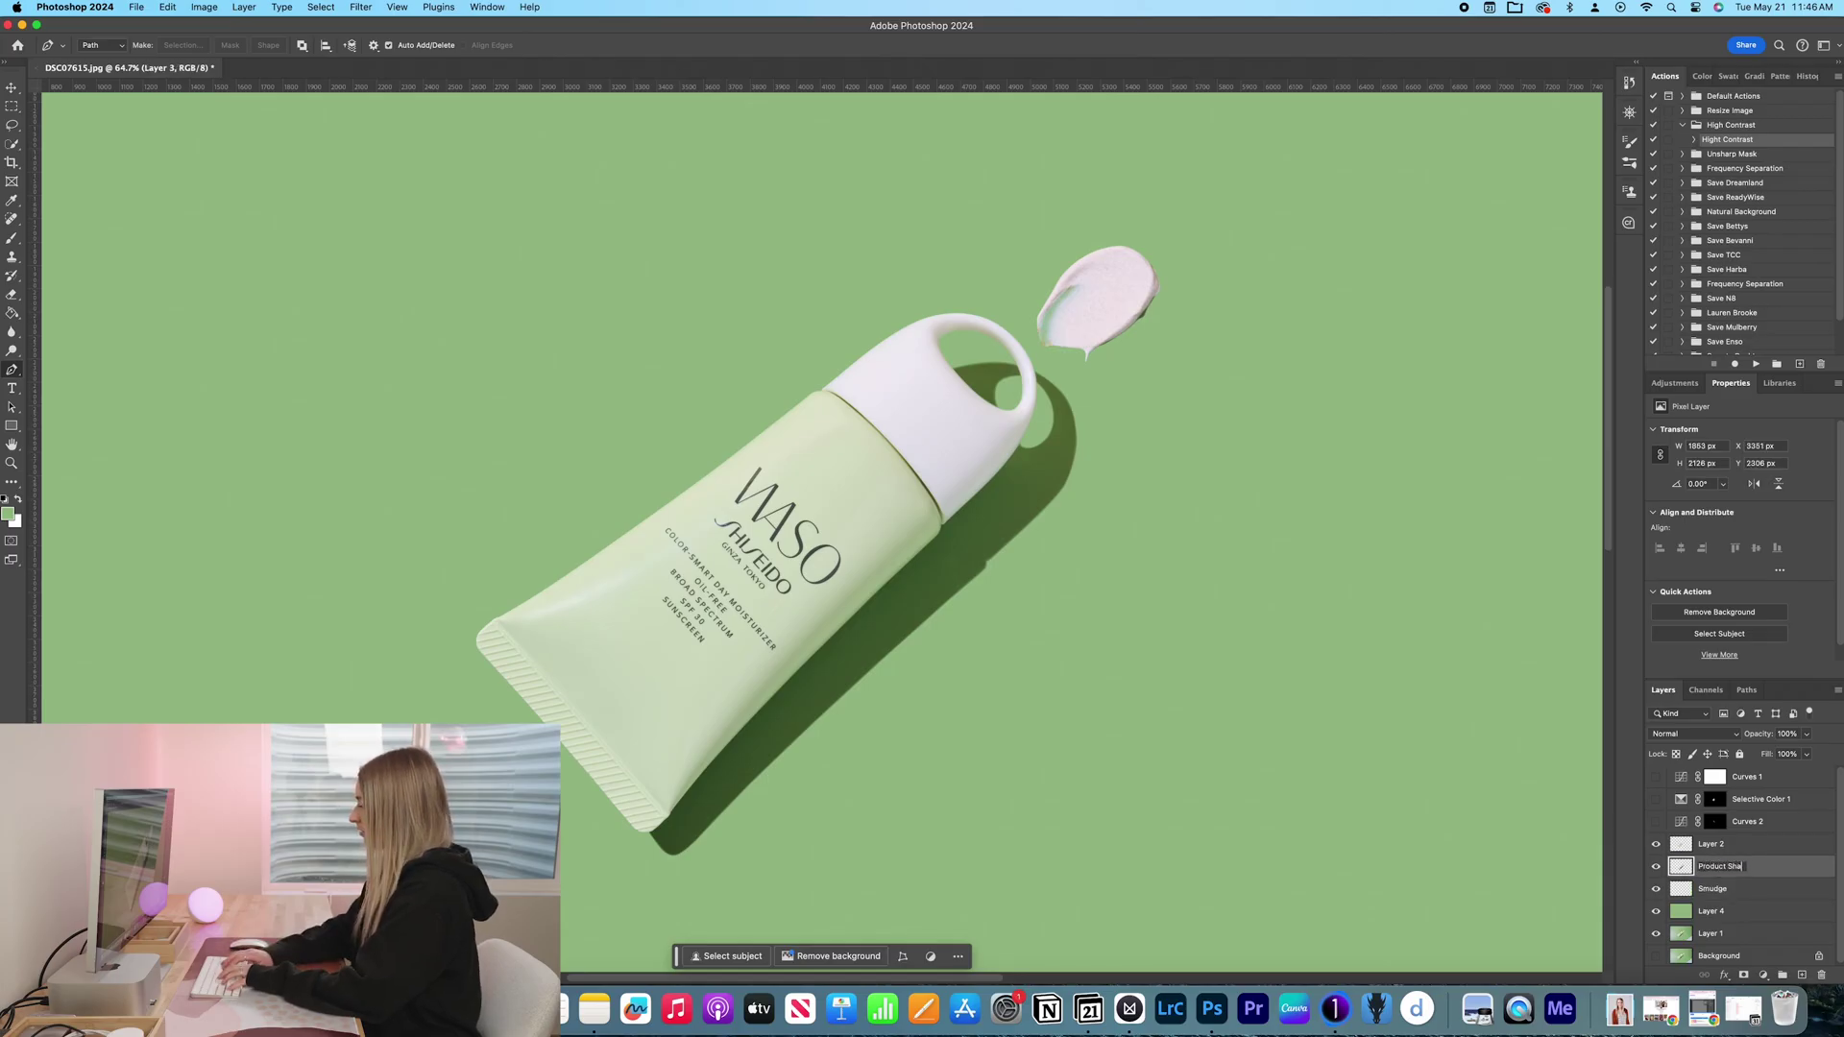
text(Shadow)
key(Return)
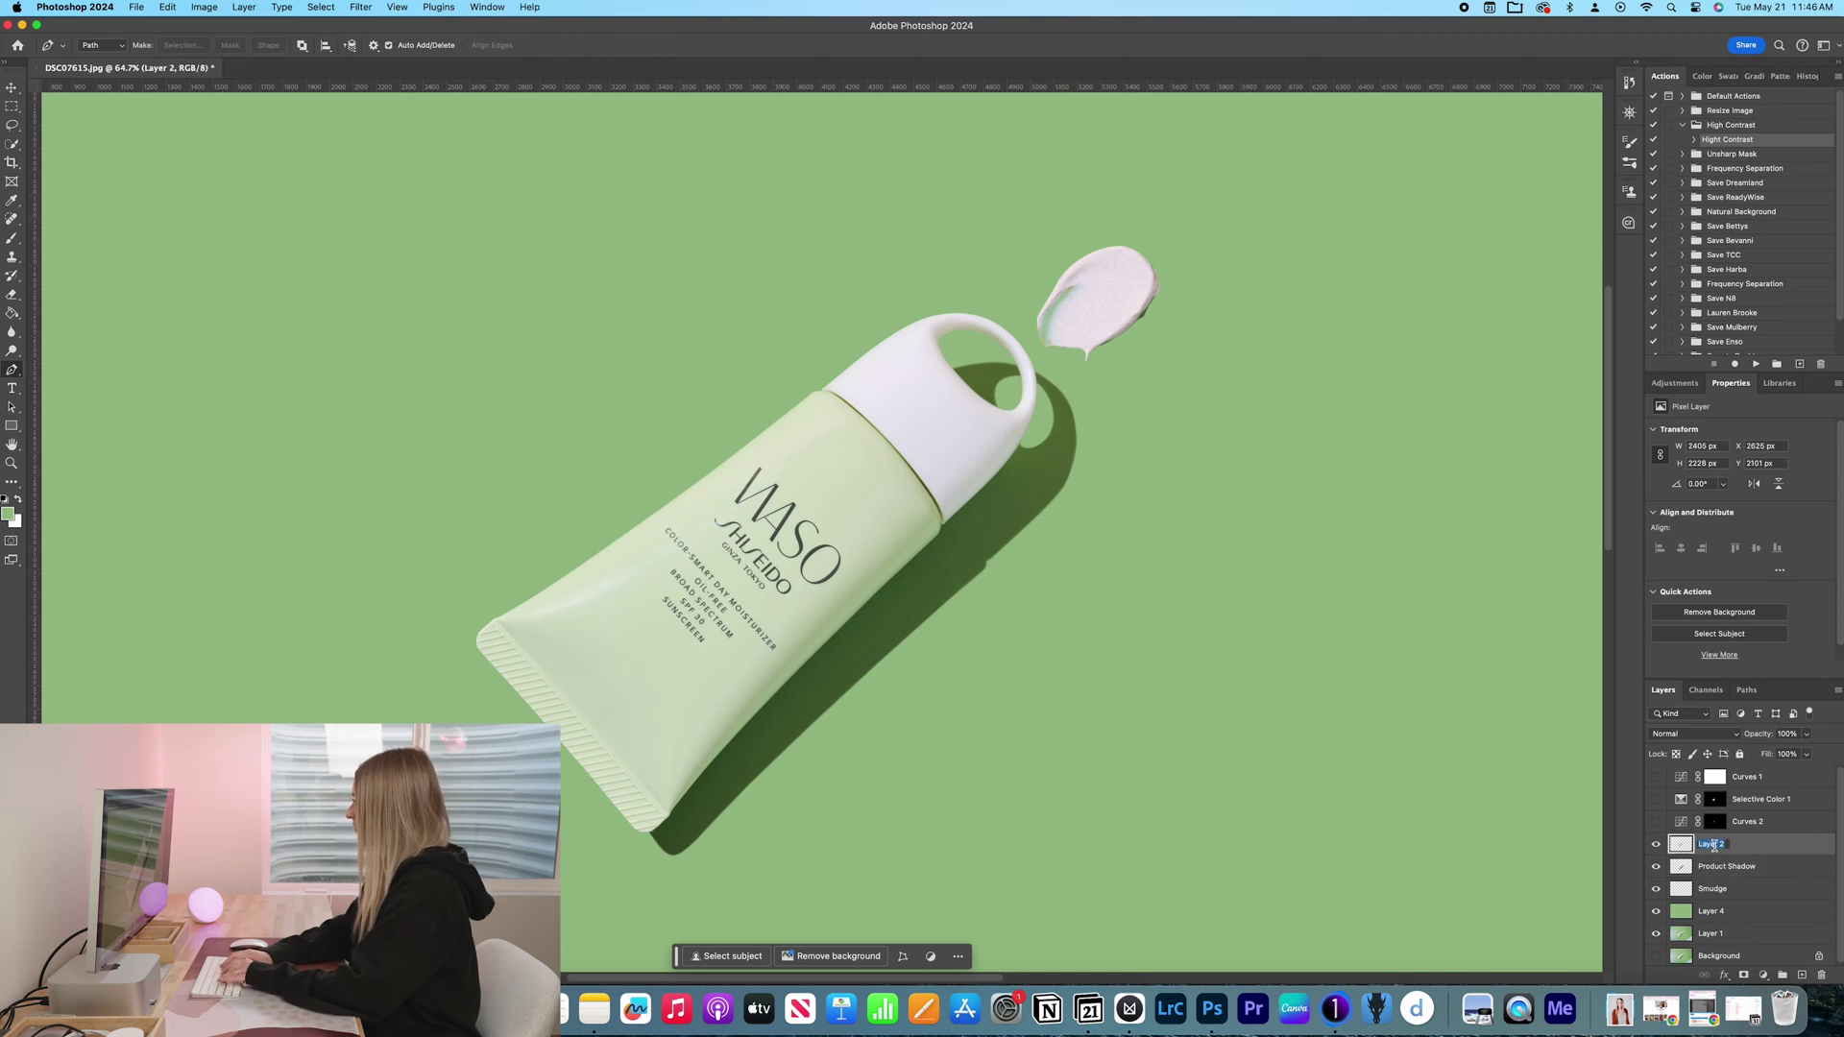
double_click(1715, 850)
text(Product)
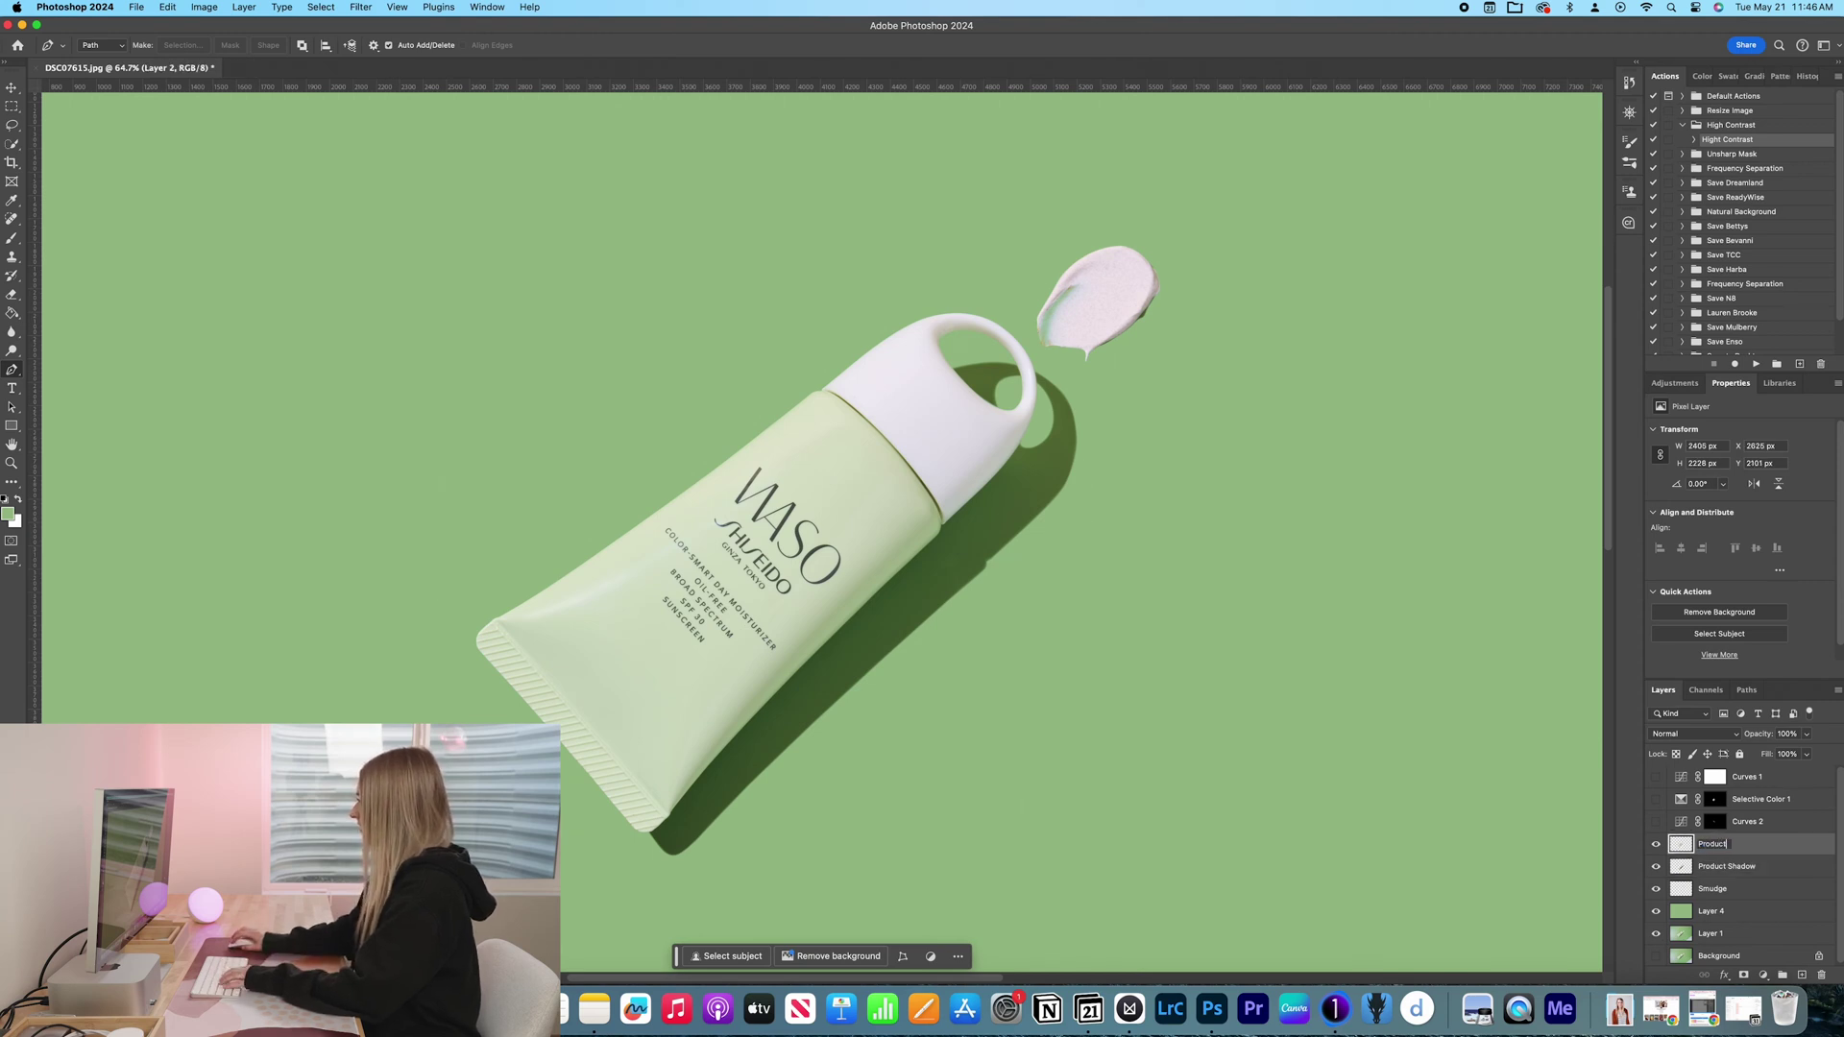
key(Return)
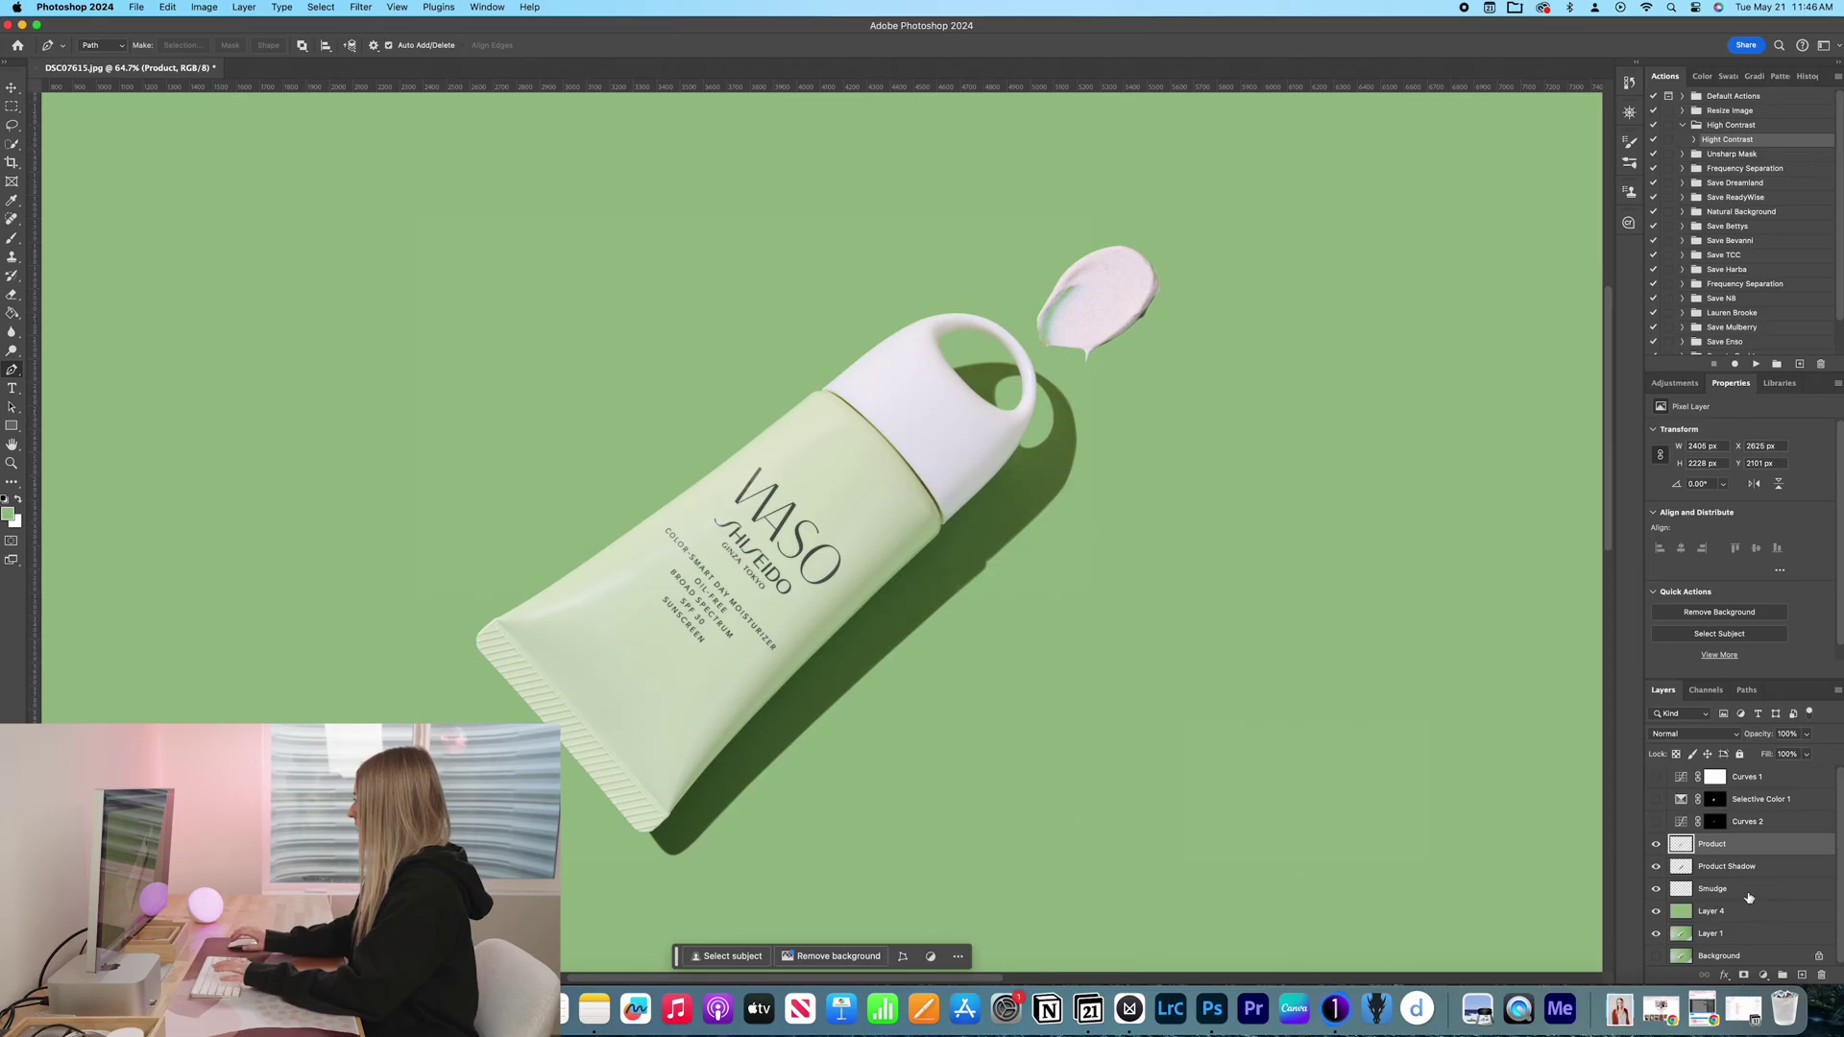
super+click(1751, 897)
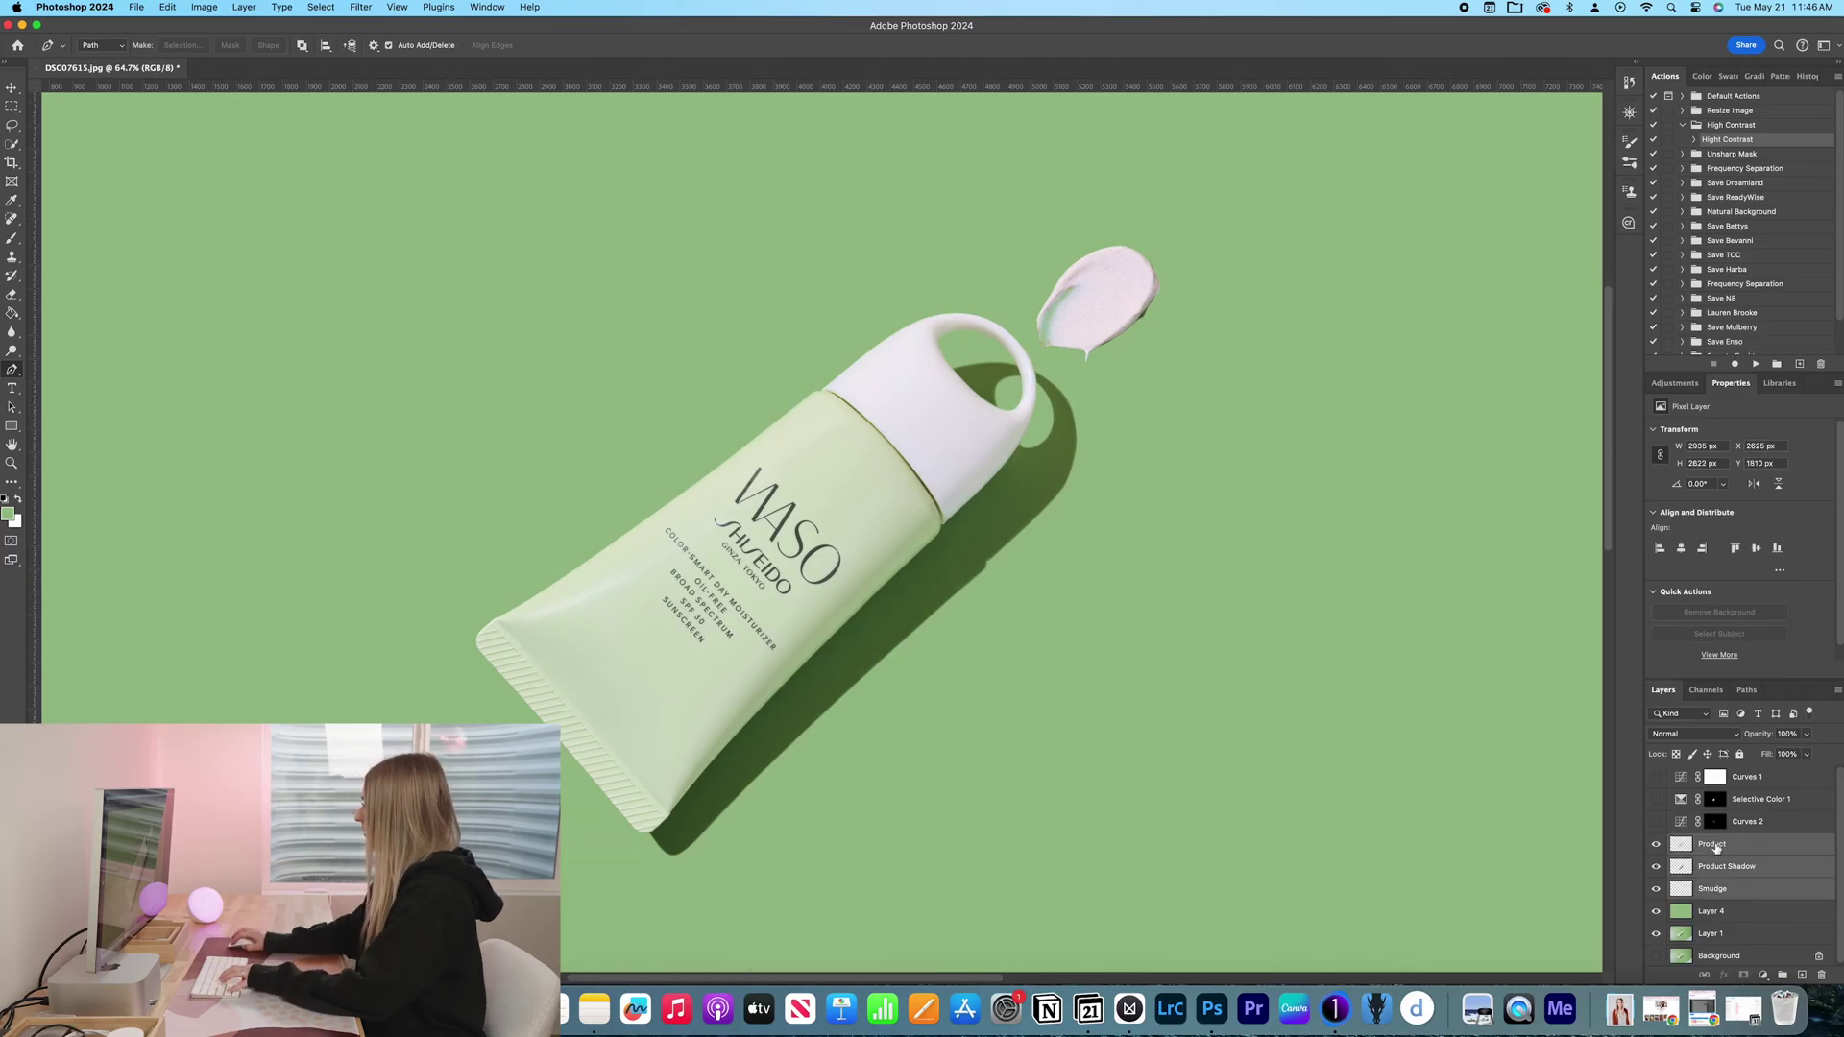
click(1784, 973)
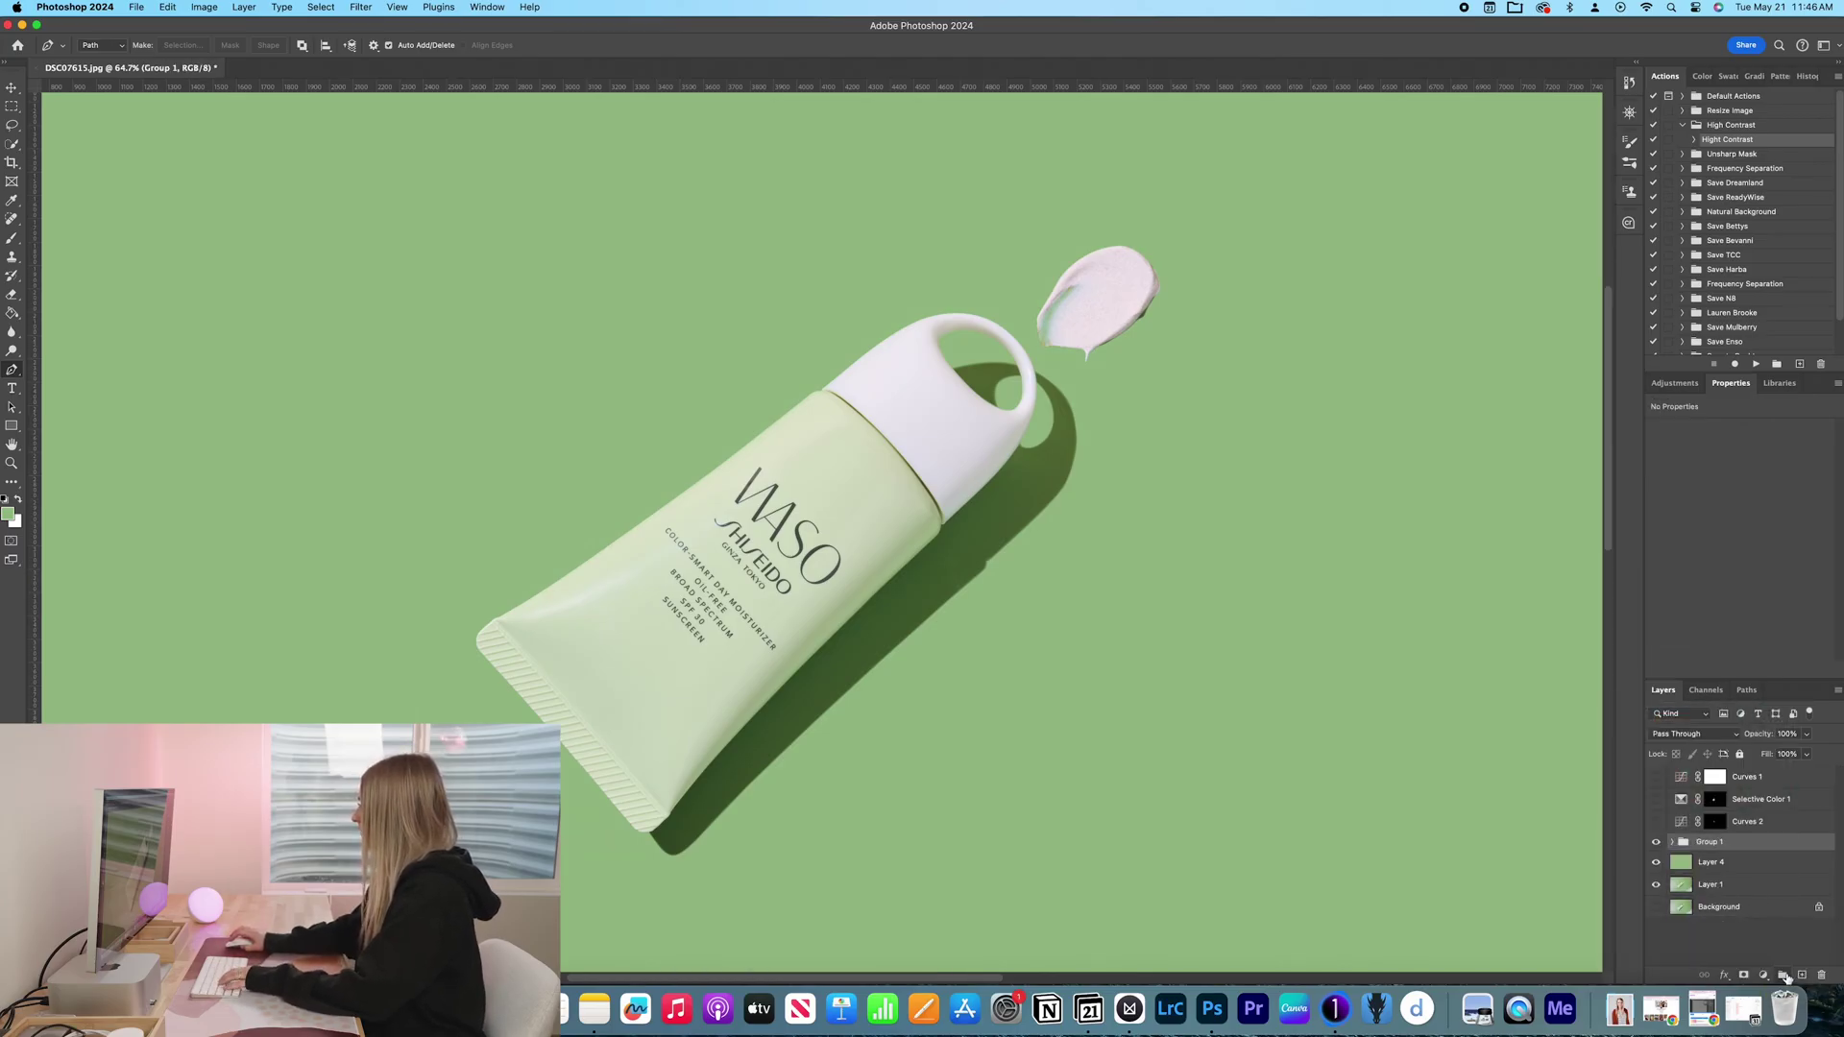
Step: Turn on Selective Color 1 and Curves 2 and move both adjustments into Group 1
click(1656, 843)
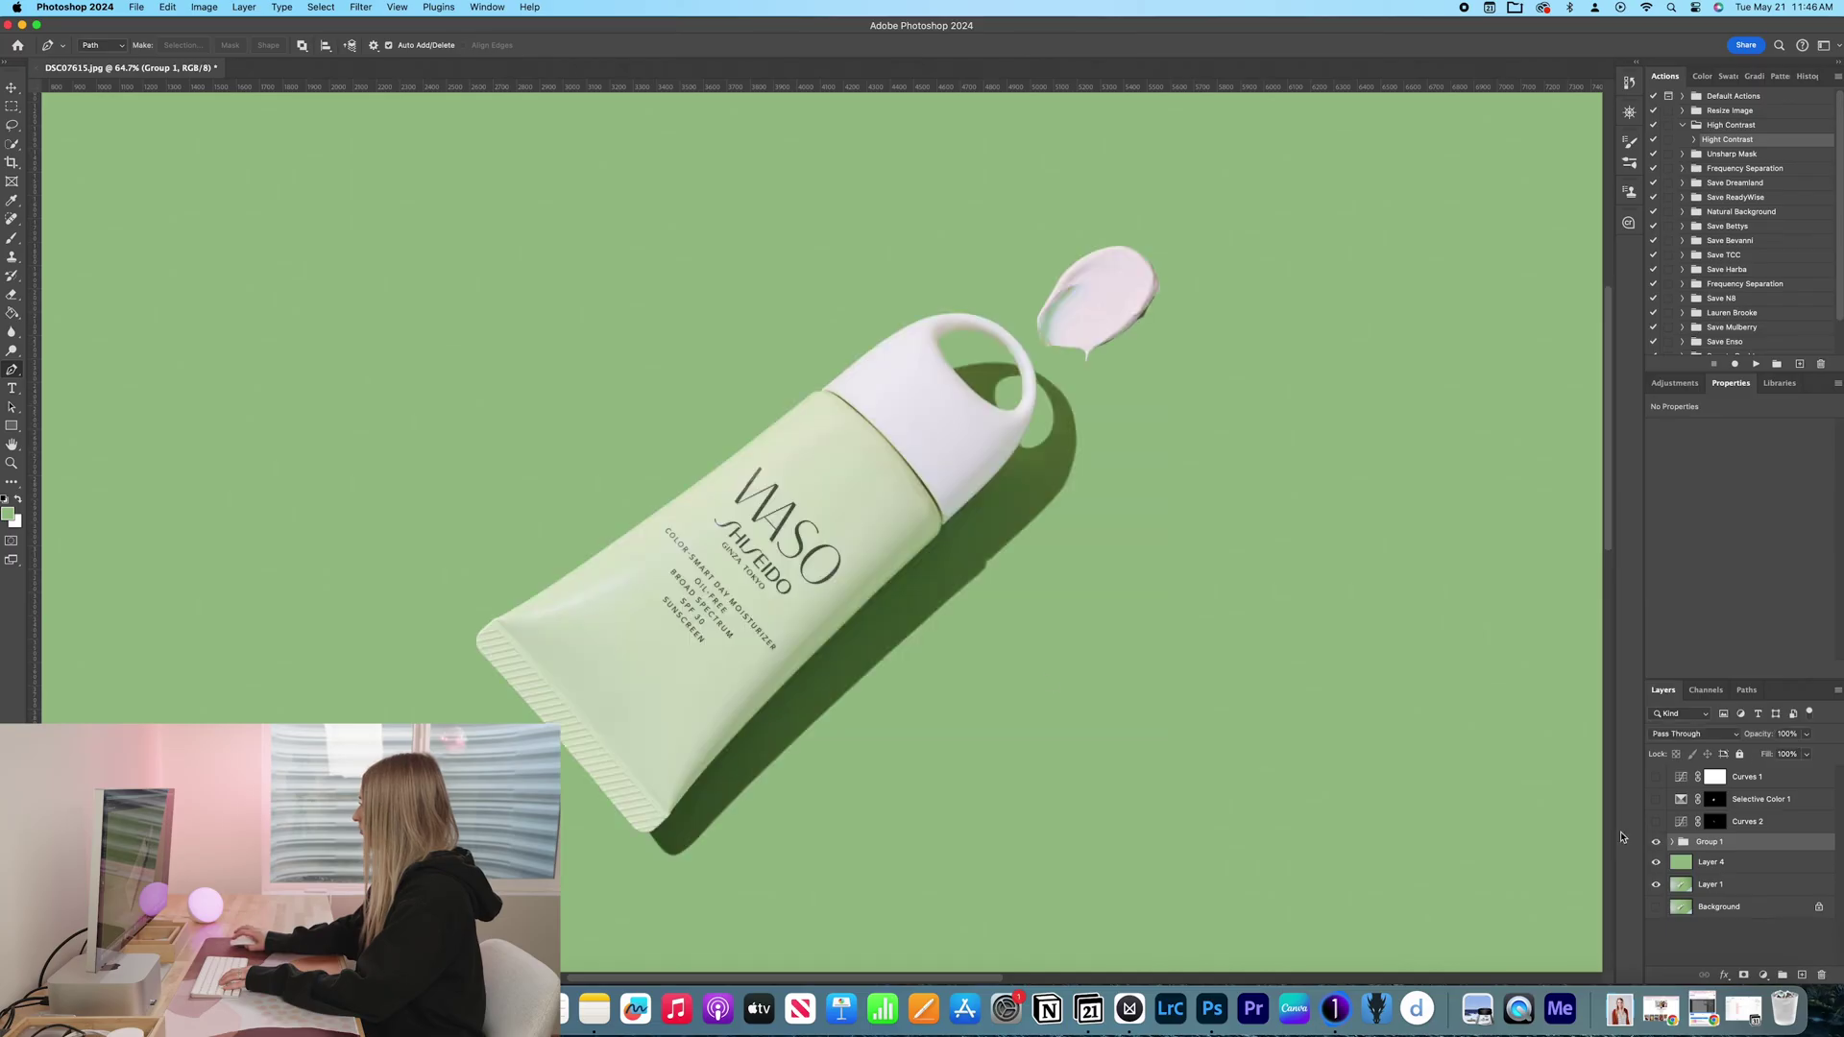
key(super+minus)
scroll(1127, 691, up, 1)
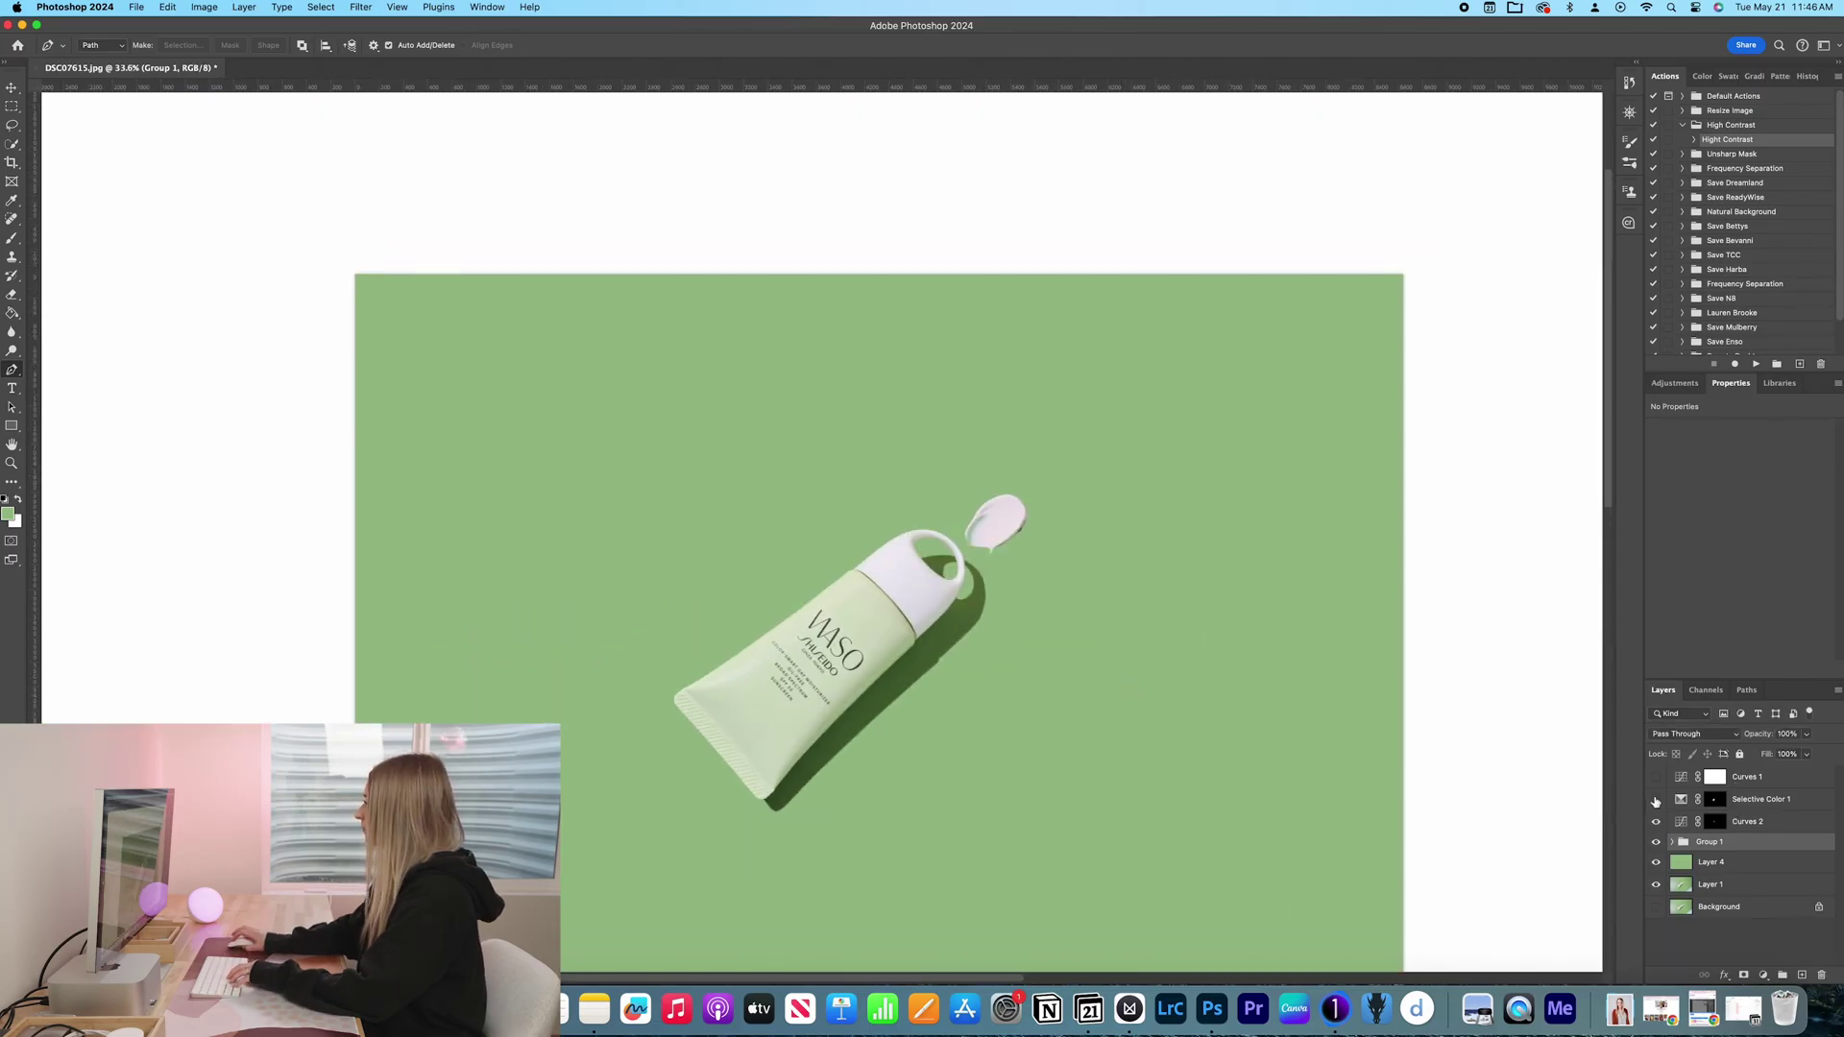
click(1655, 820)
click(1746, 822)
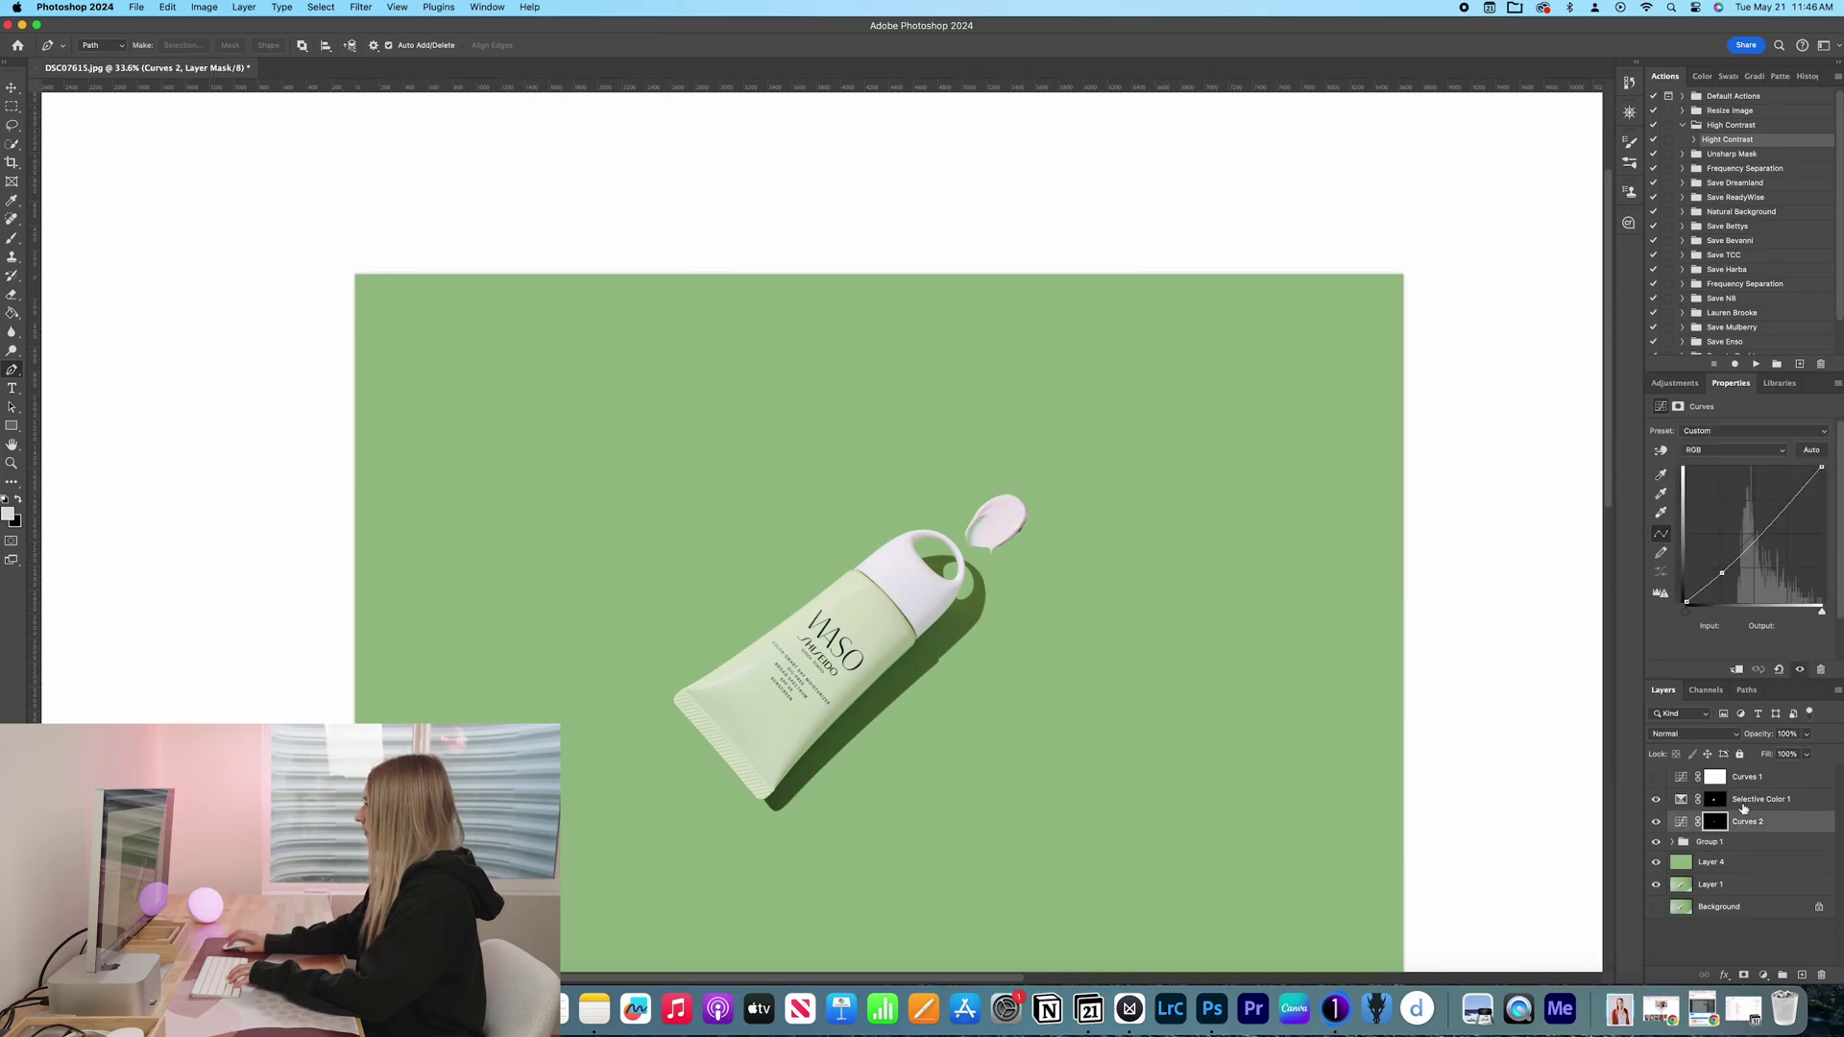
click(1698, 841)
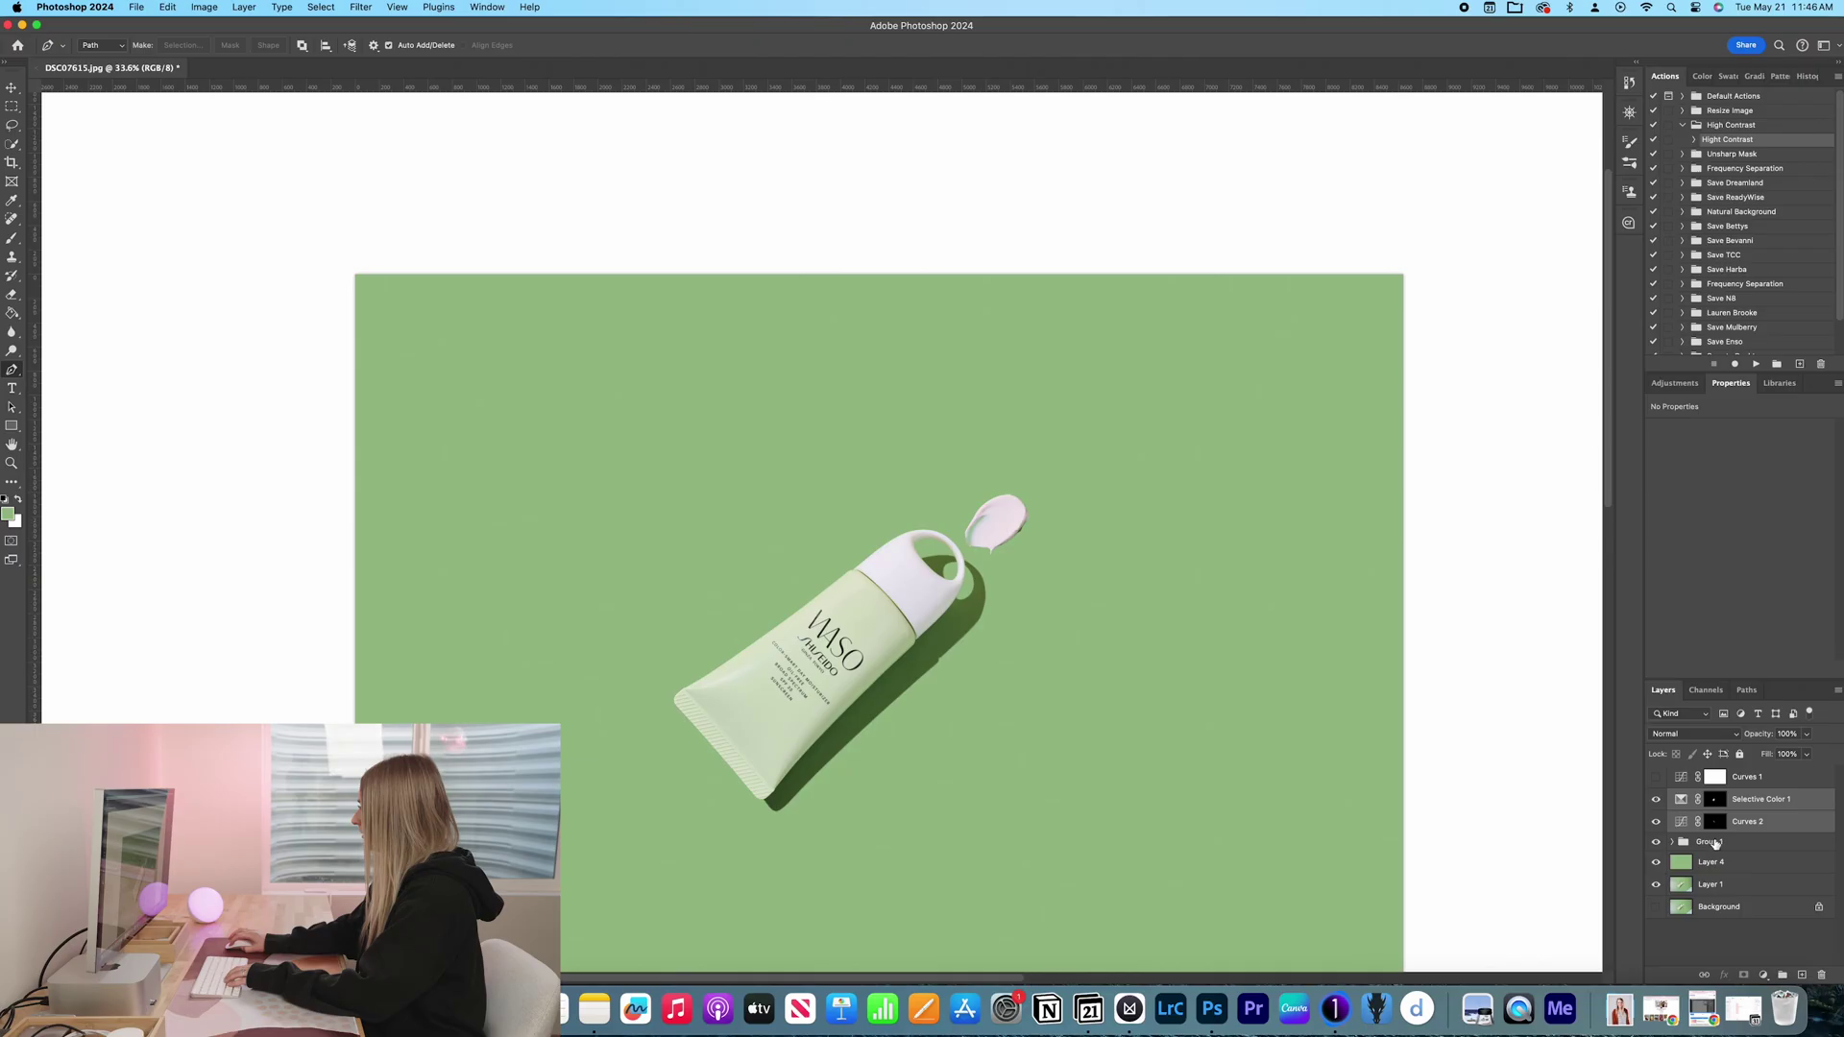
drag(1768, 821, 1743, 842)
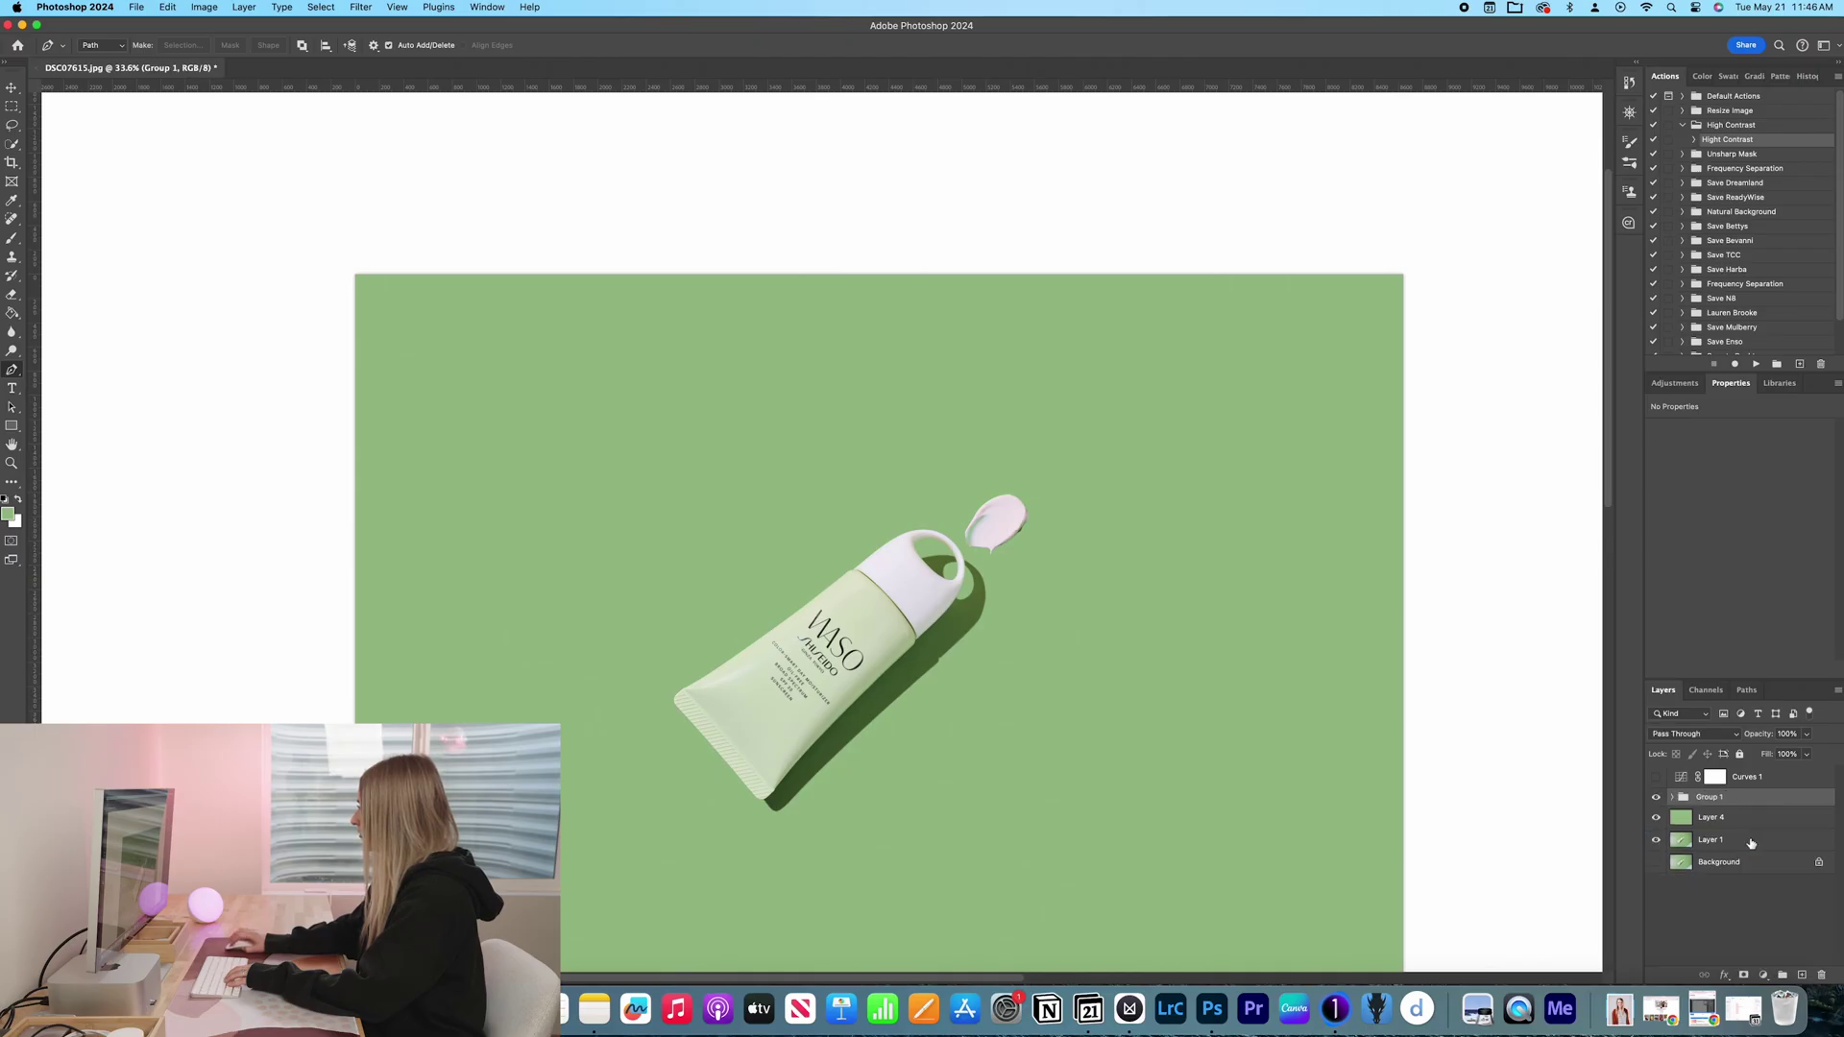
Step: Rename Group 1 to 'Original' and begin free-transforming it
click(1676, 799)
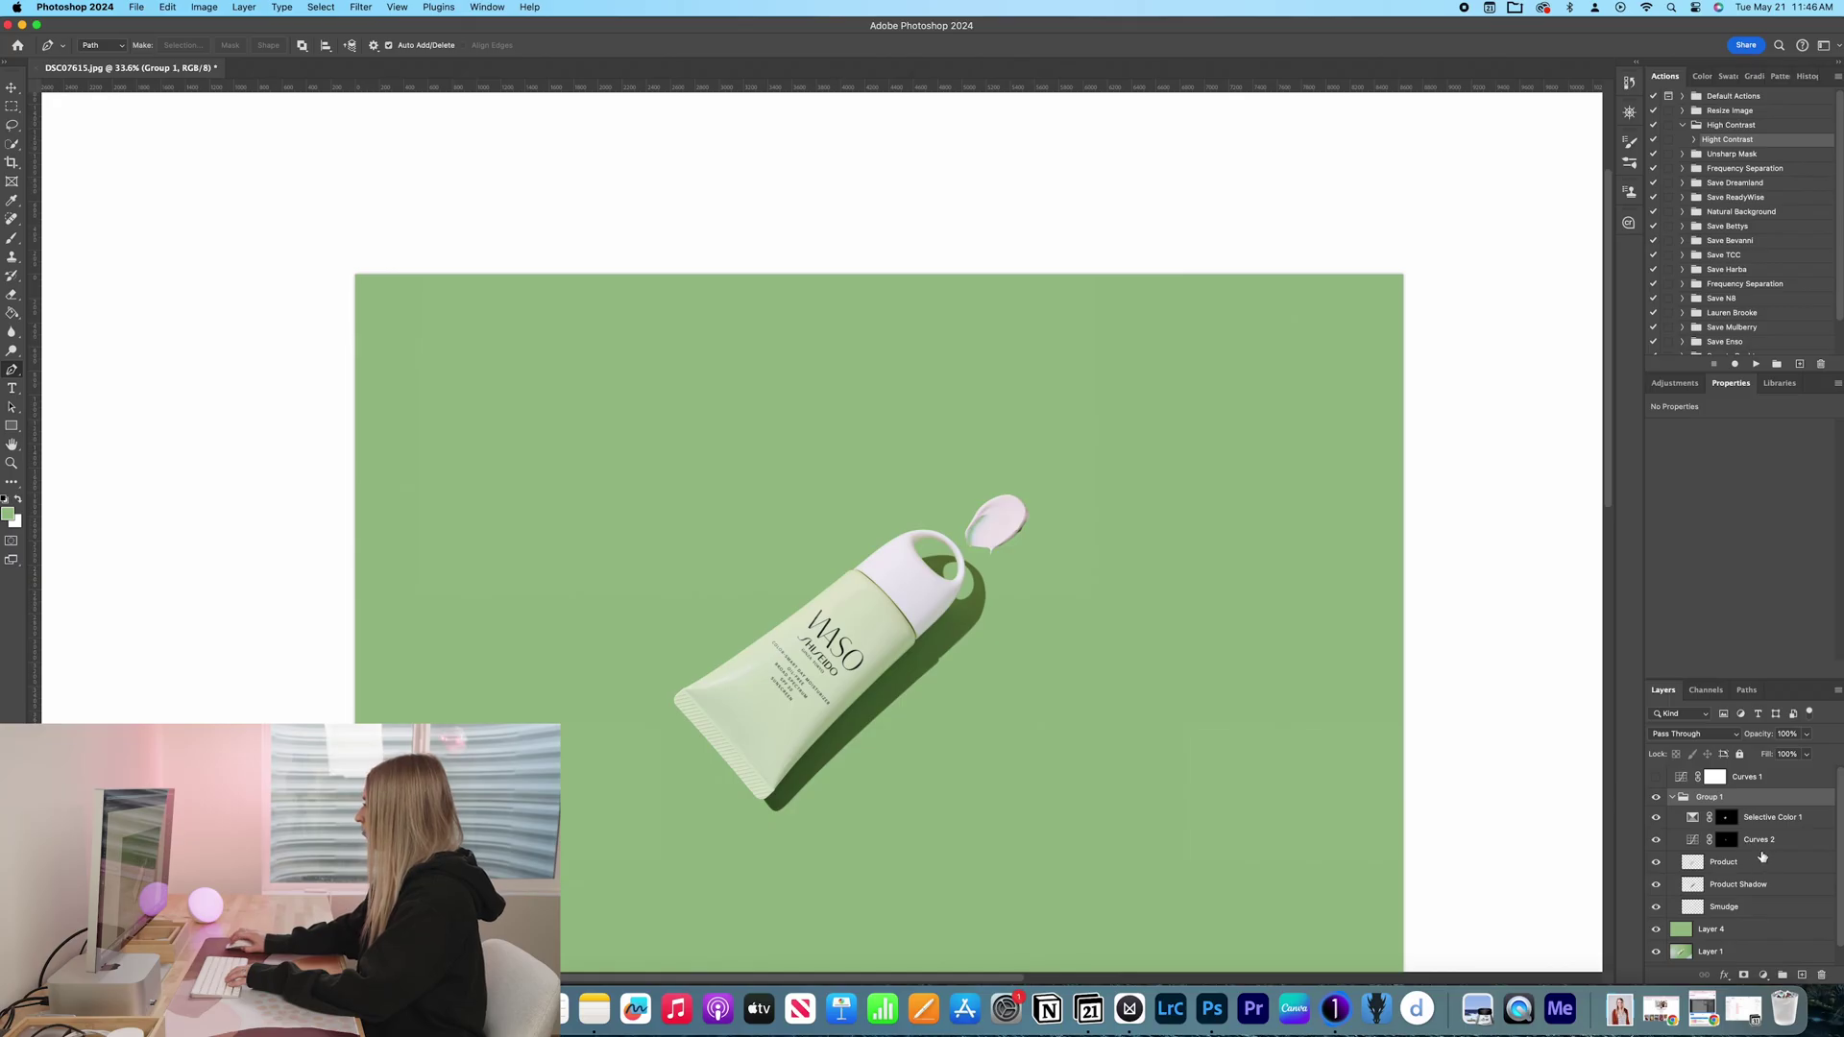
click(1674, 798)
text(S)
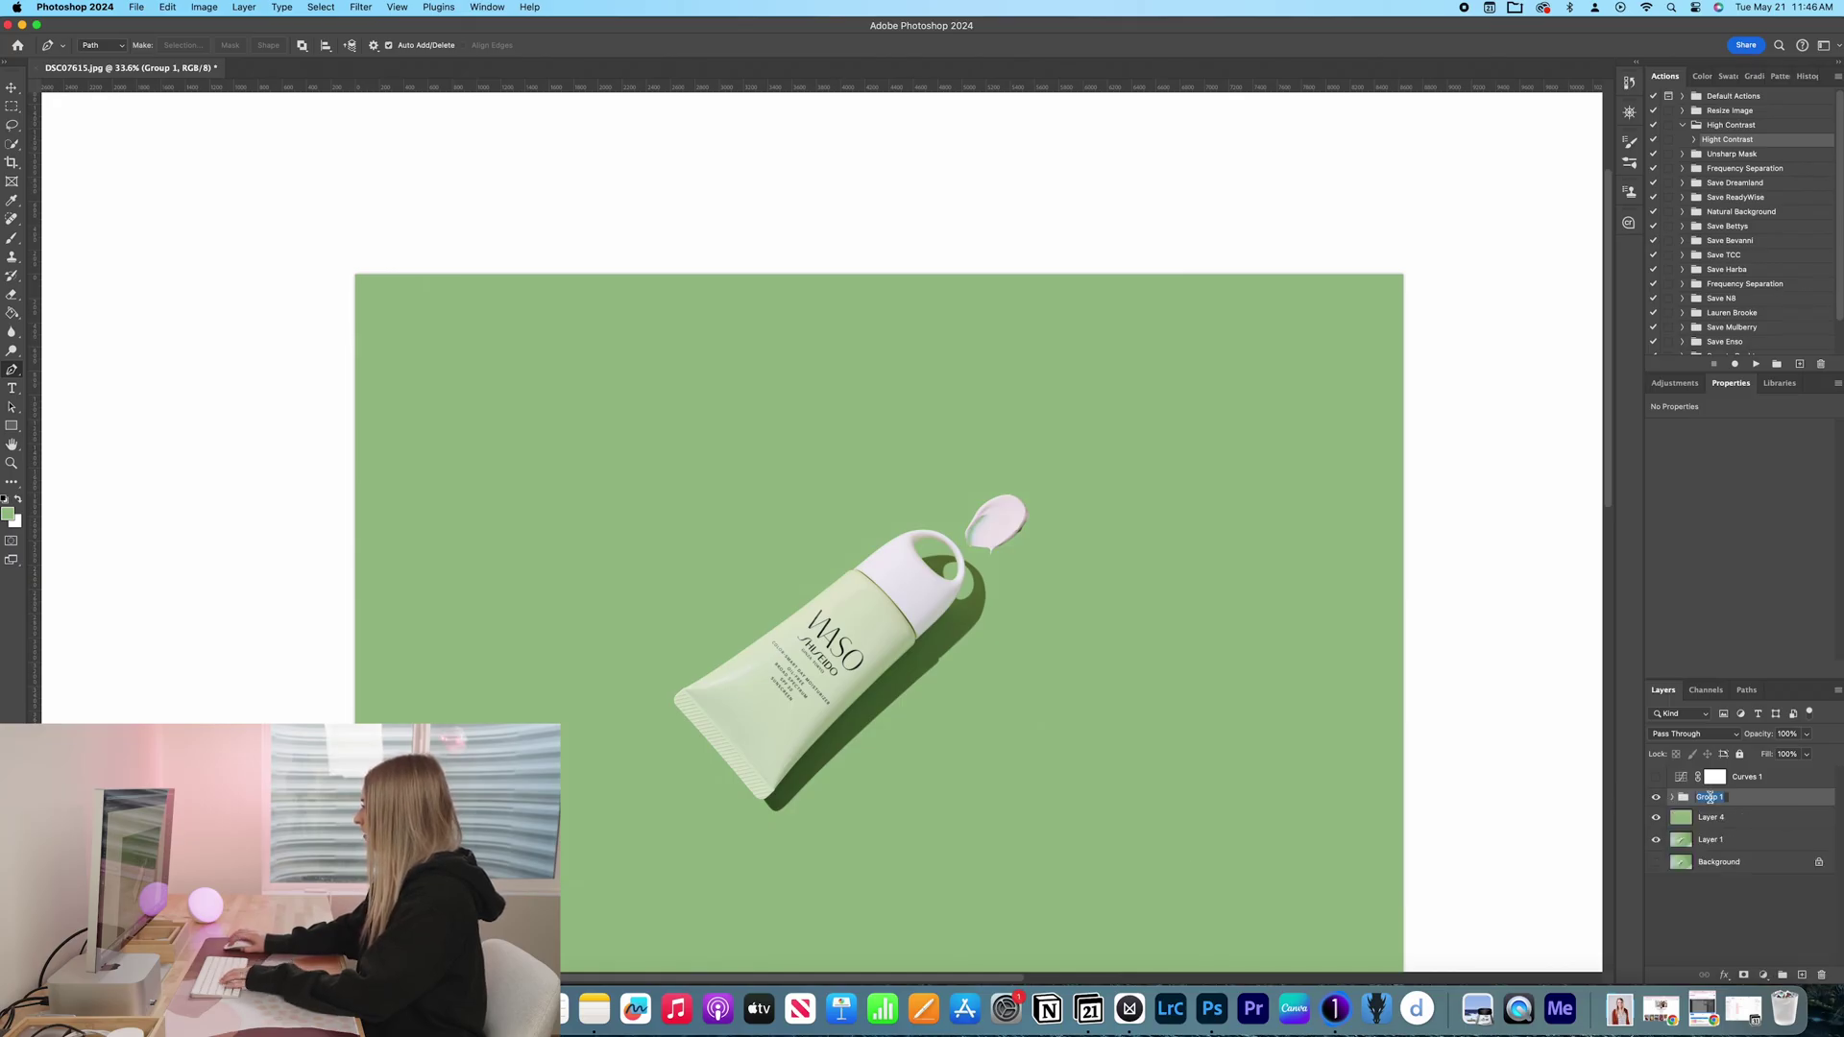
text(Orig)
text(inal)
key(Return)
key(super+minus)
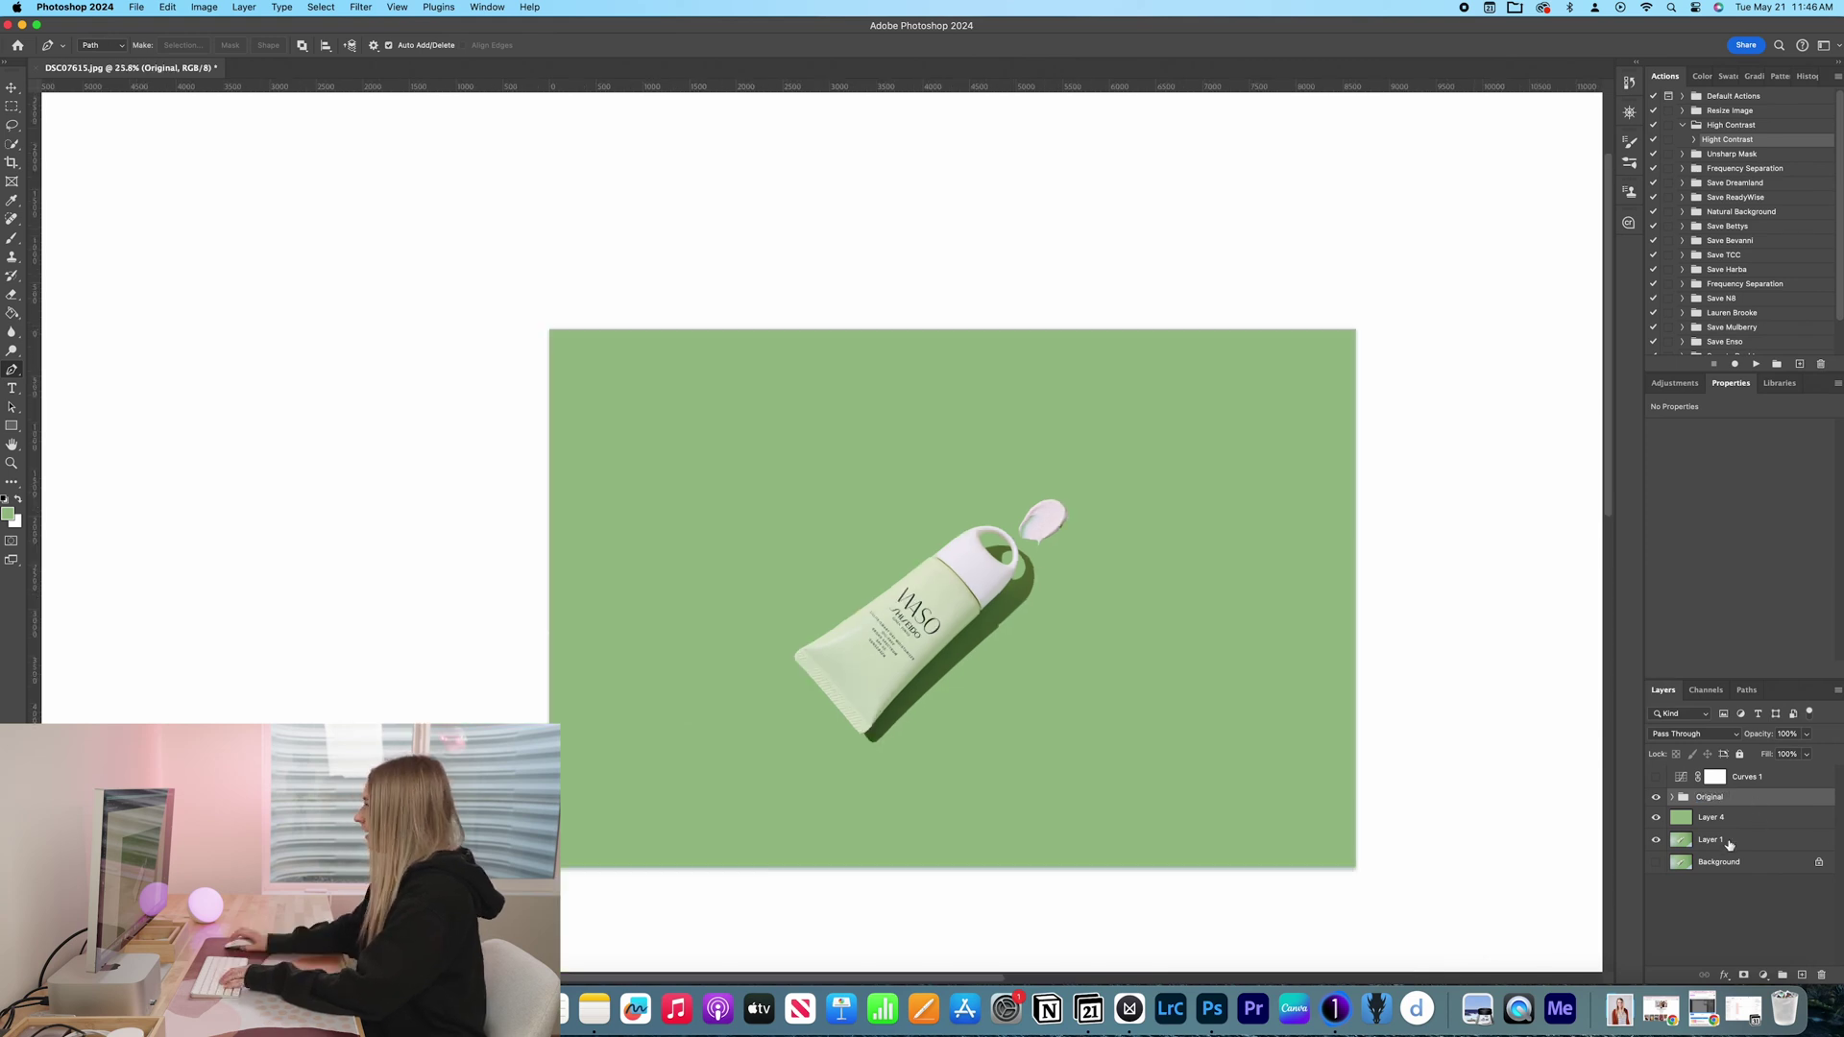
key(super+t)
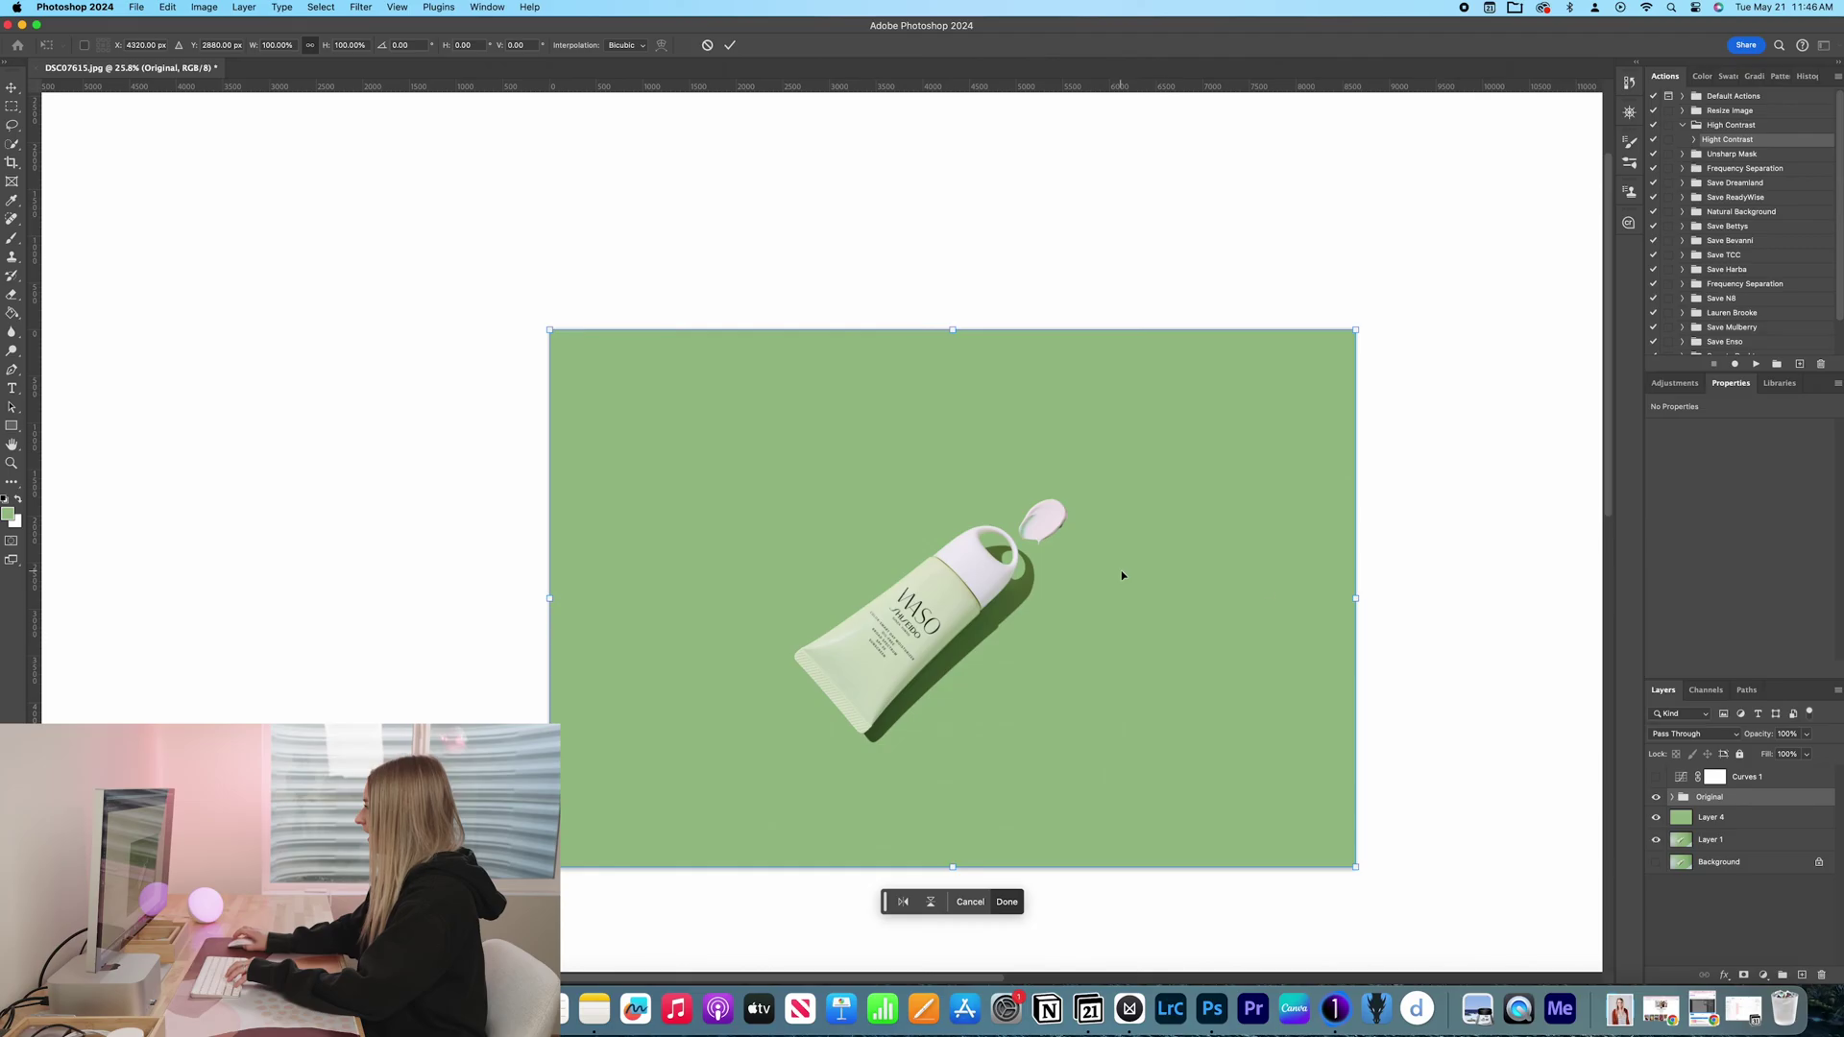
Step: Rotate the Original tube group to a near-level tilt and shift it slightly right
mouse_move(1380, 590)
mouse_down()
mouse_move(1380, 556)
mouse_move(1395, 580)
mouse_move(1325, 401)
mouse_move(1434, 476)
mouse_up()
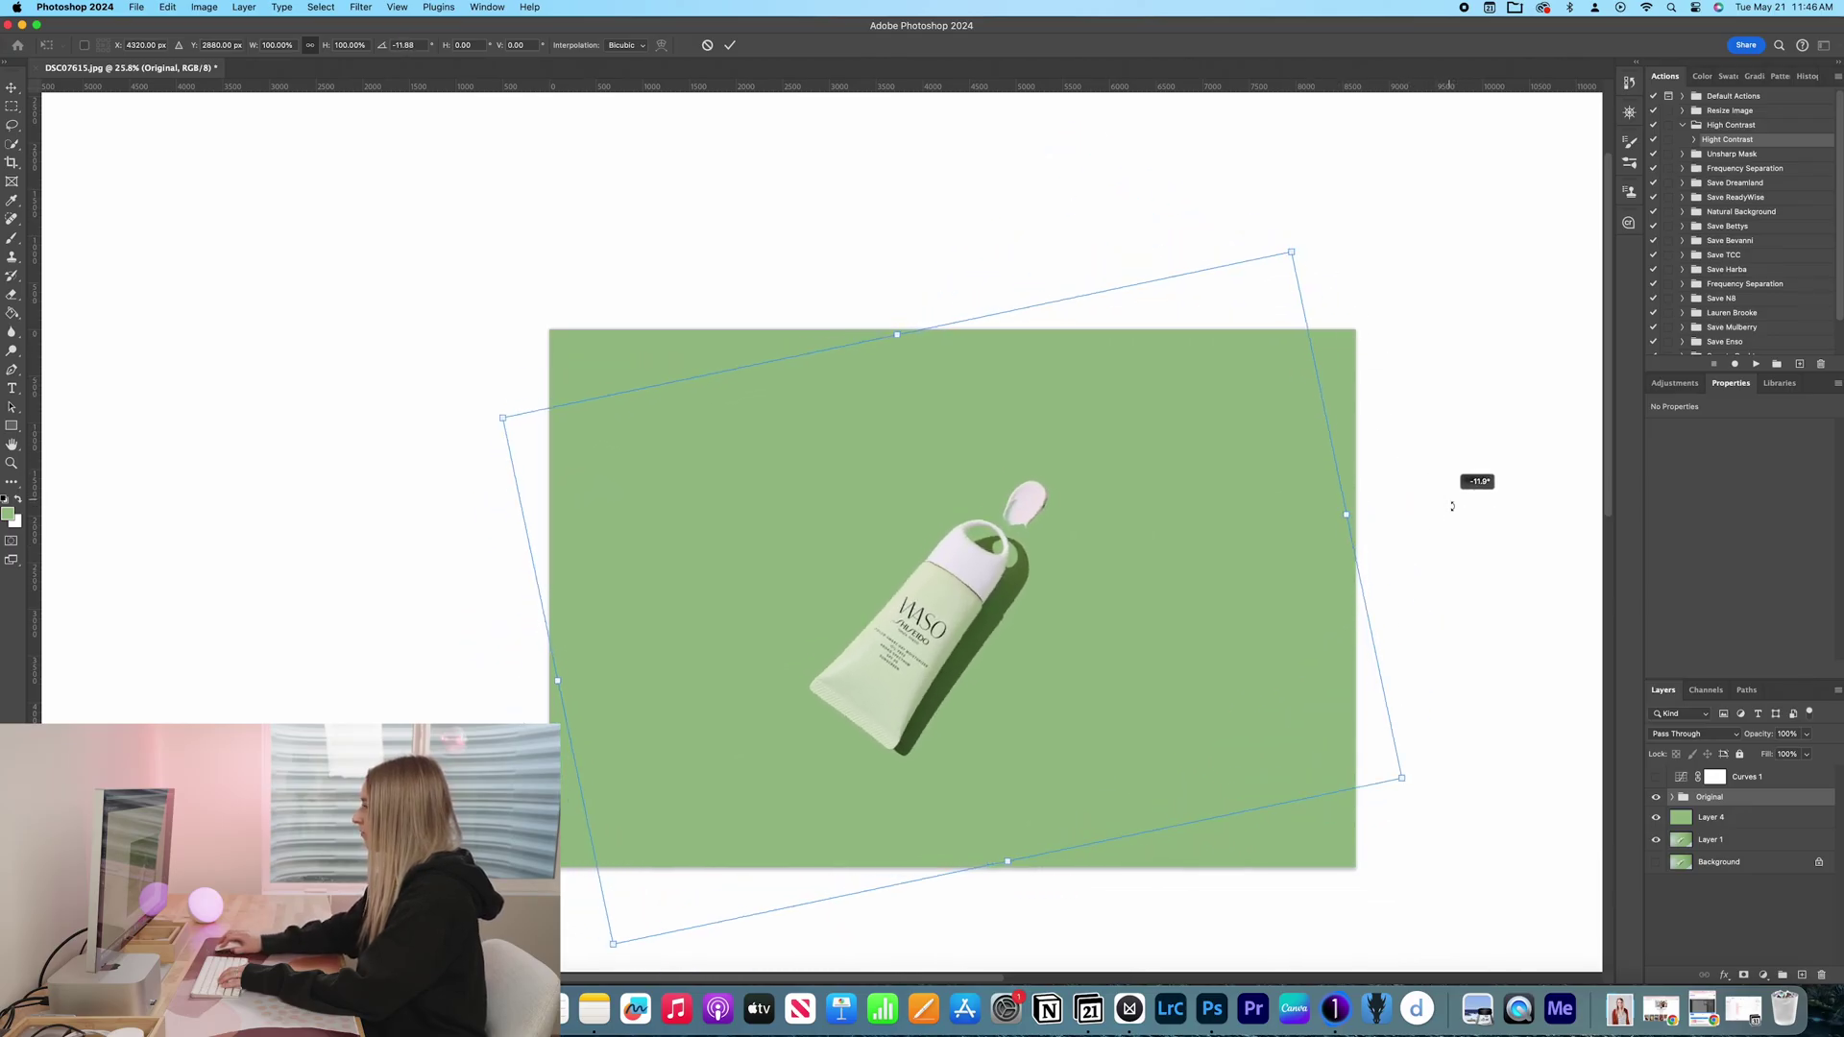
mouse_move(1433, 476)
mouse_down()
mouse_move(1215, 219)
mouse_move(1486, 483)
mouse_up()
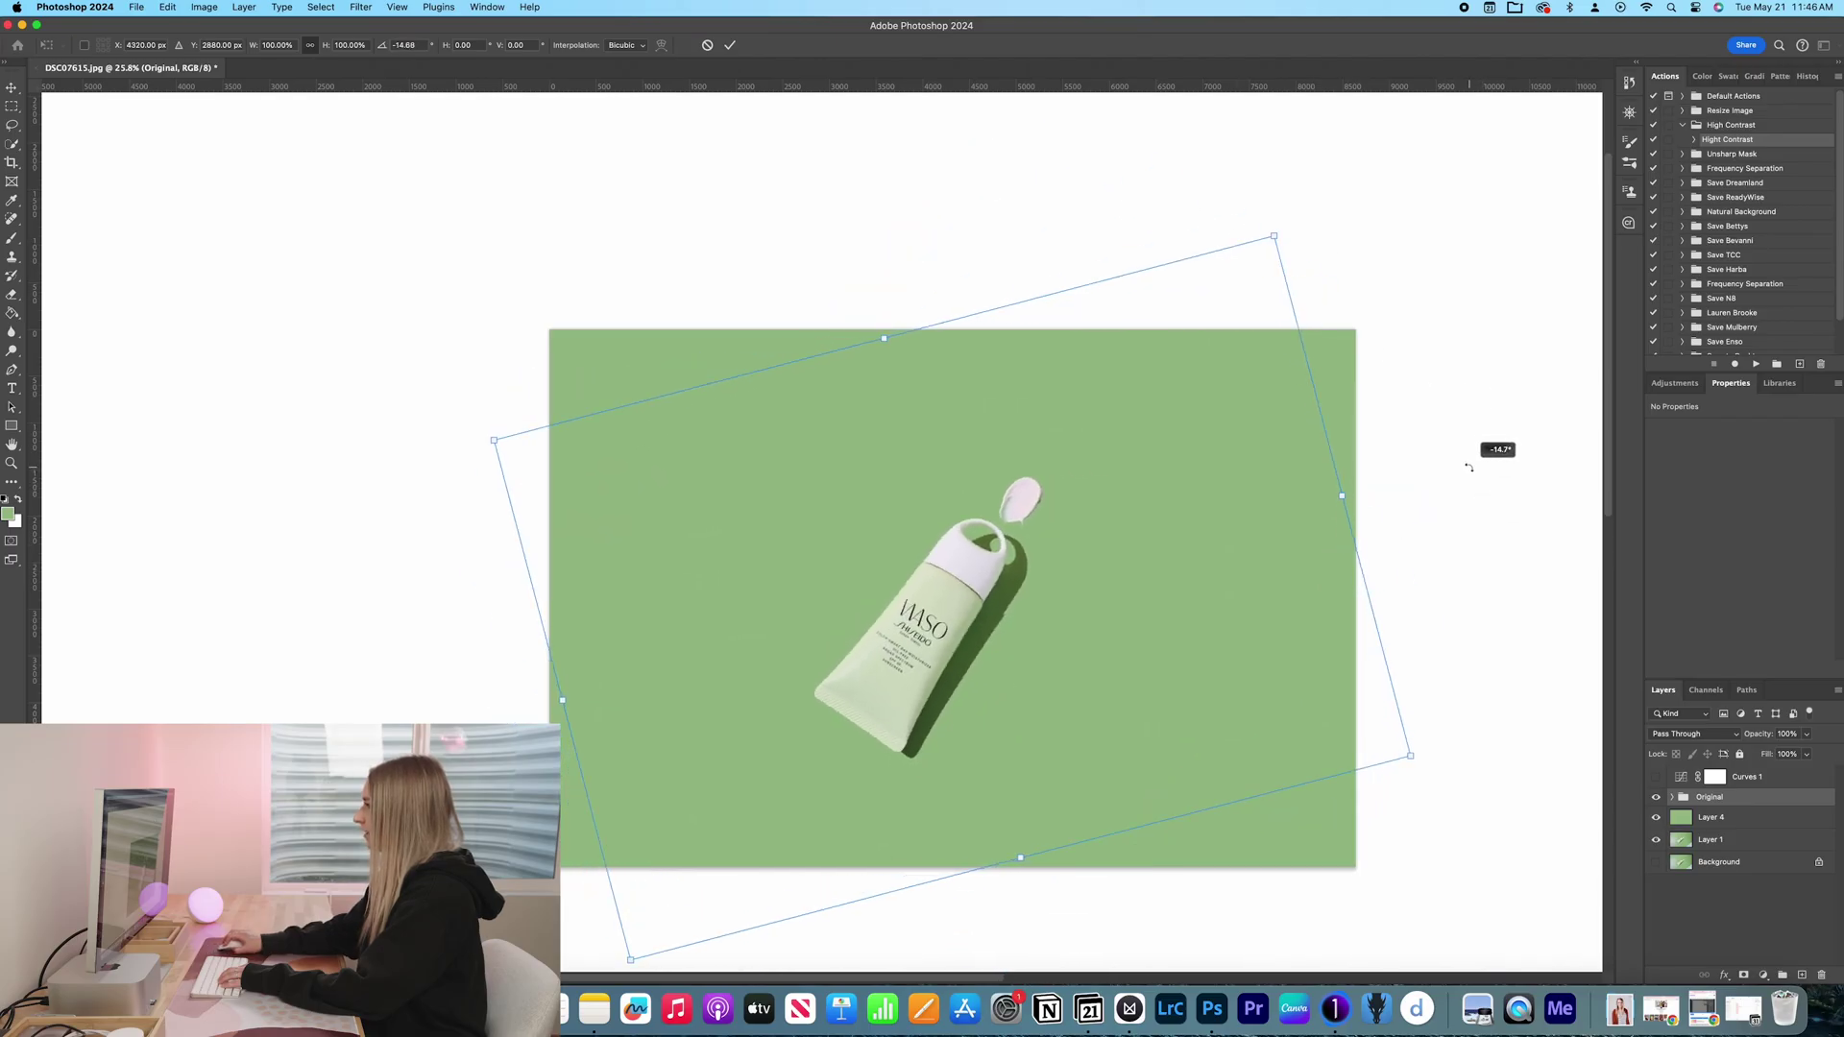
mouse_move(1486, 483)
mouse_down()
mouse_move(1215, 230)
mouse_move(933, 127)
mouse_up()
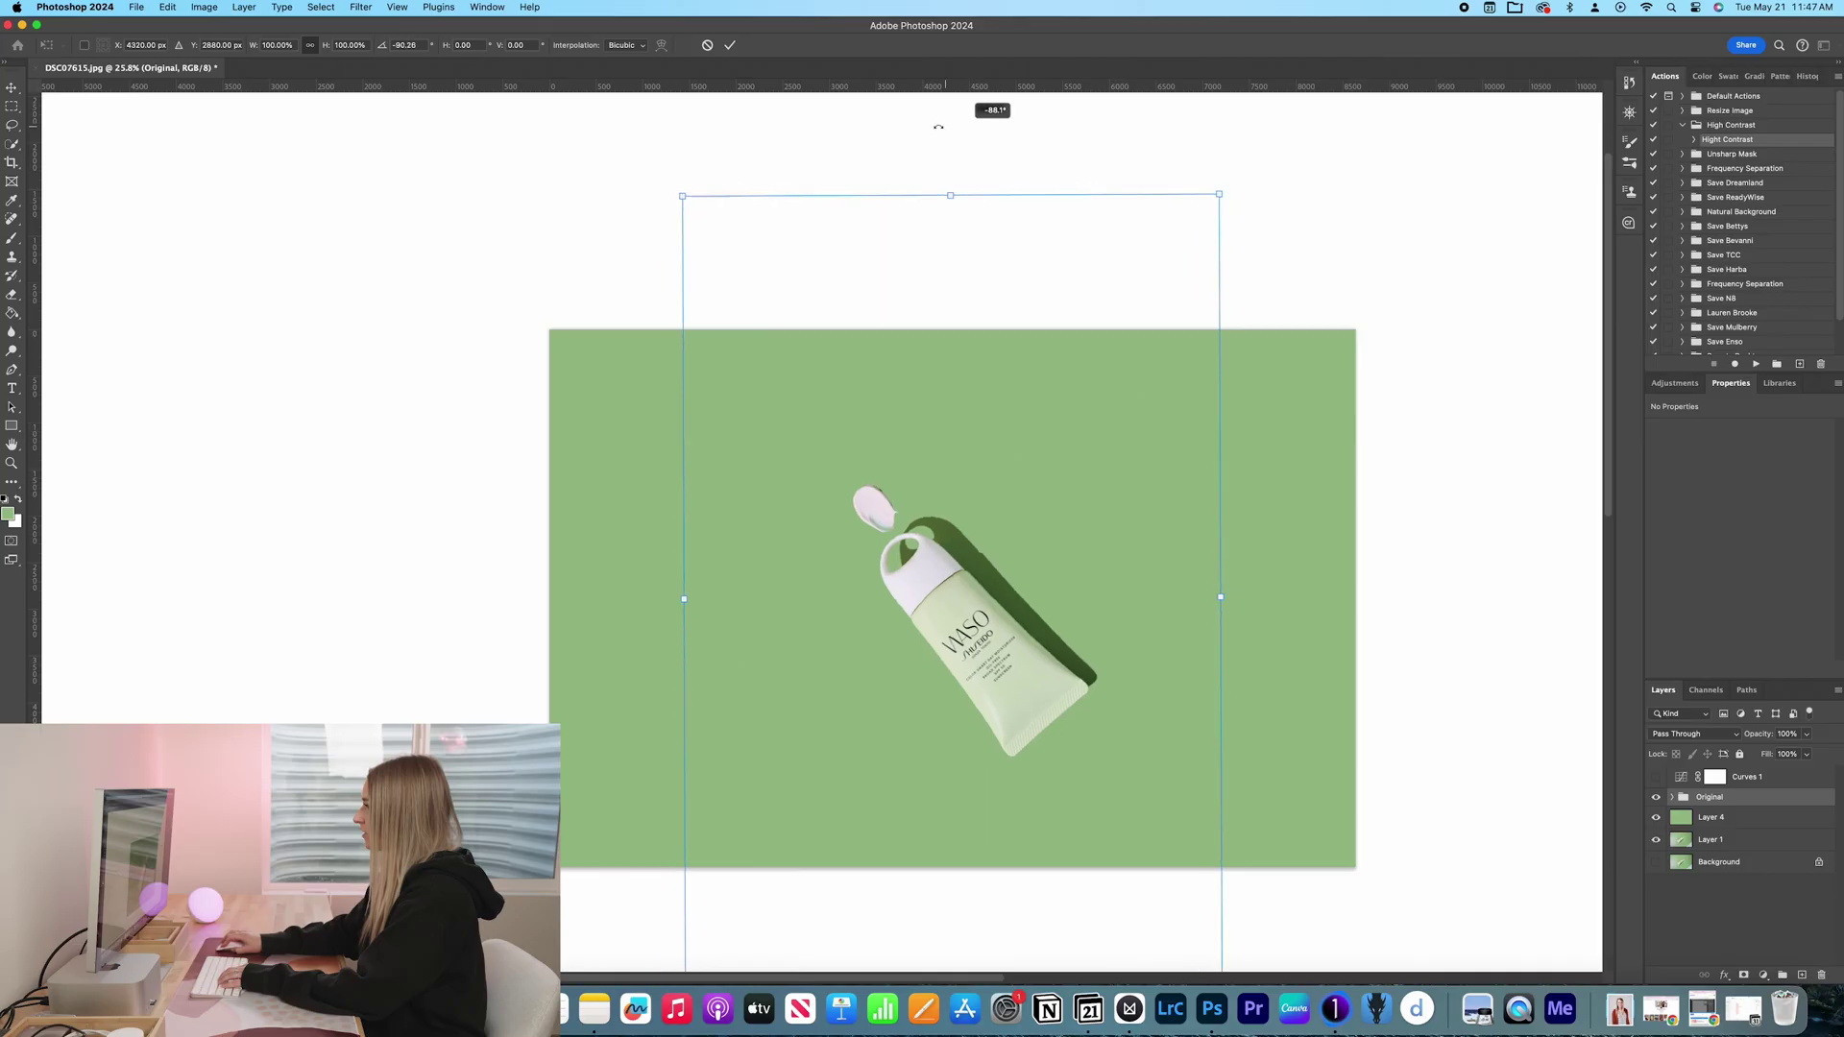
drag(934, 128, 1454, 269)
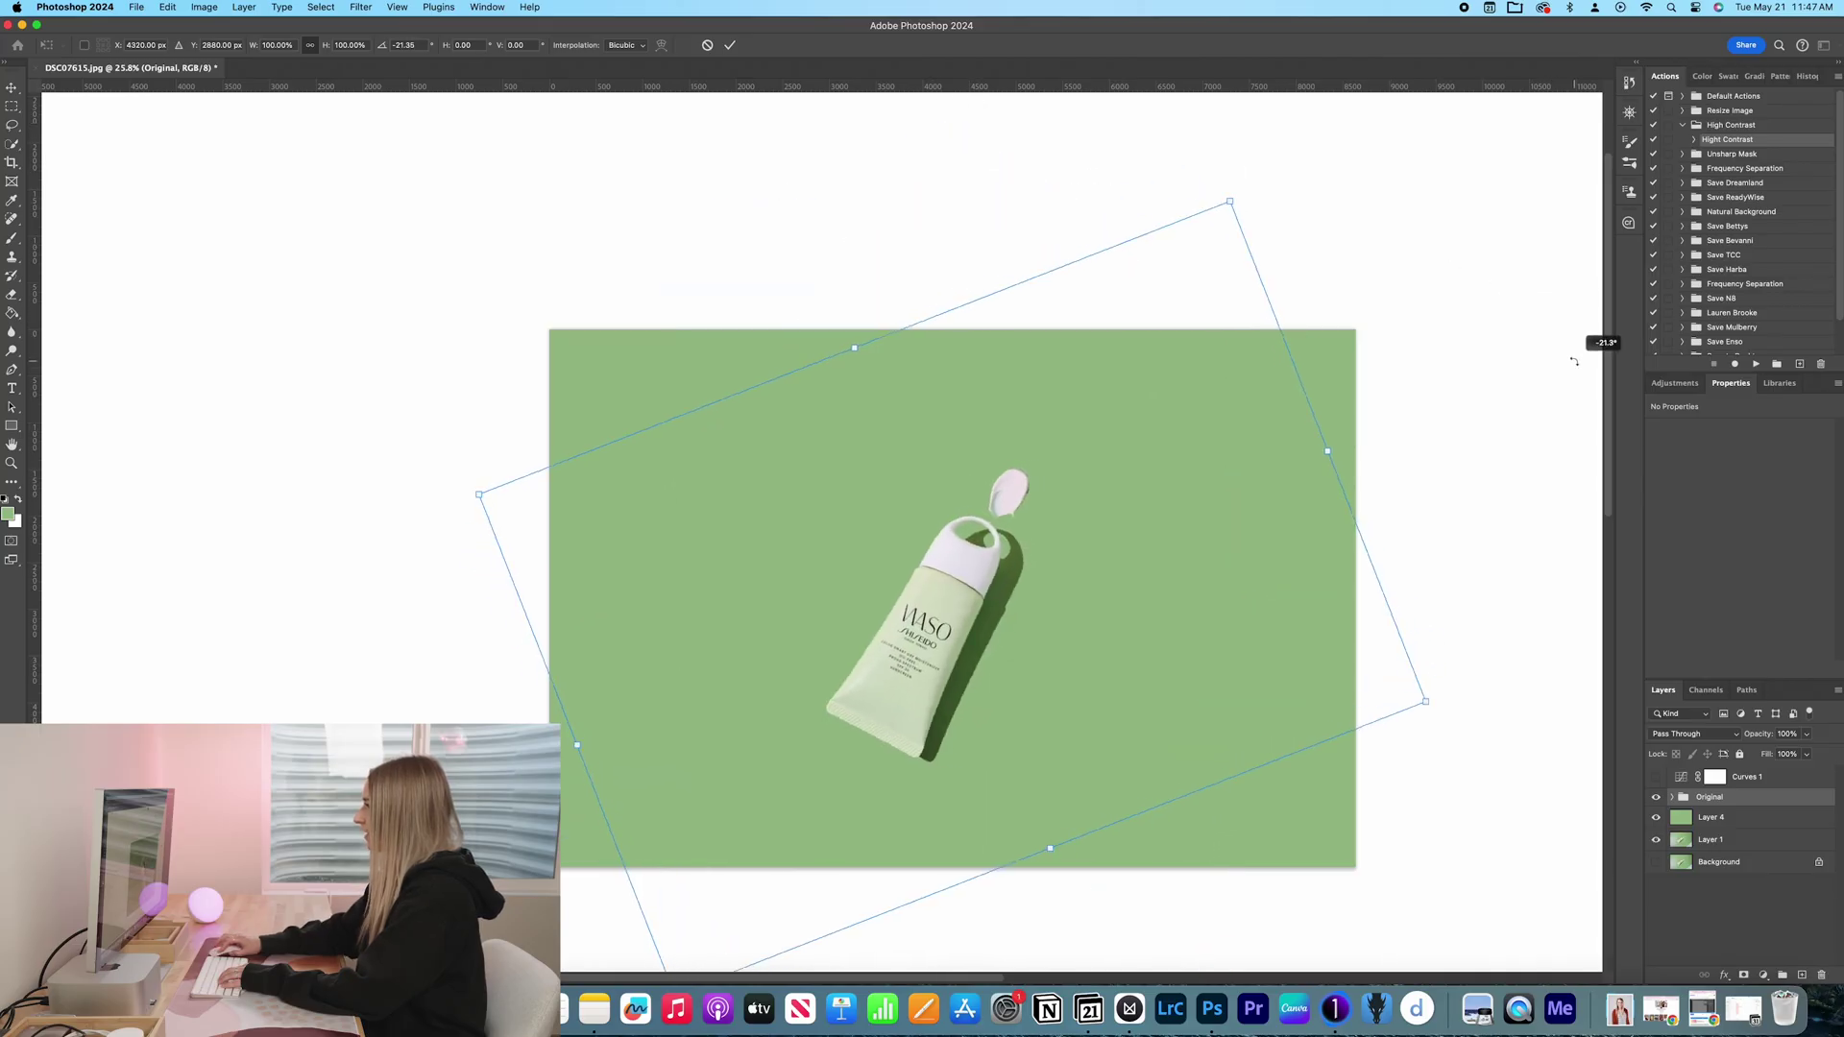
mouse_move(1573, 358)
mouse_down()
mouse_move(1557, 635)
mouse_move(1585, 511)
mouse_up()
drag(907, 645, 937, 628)
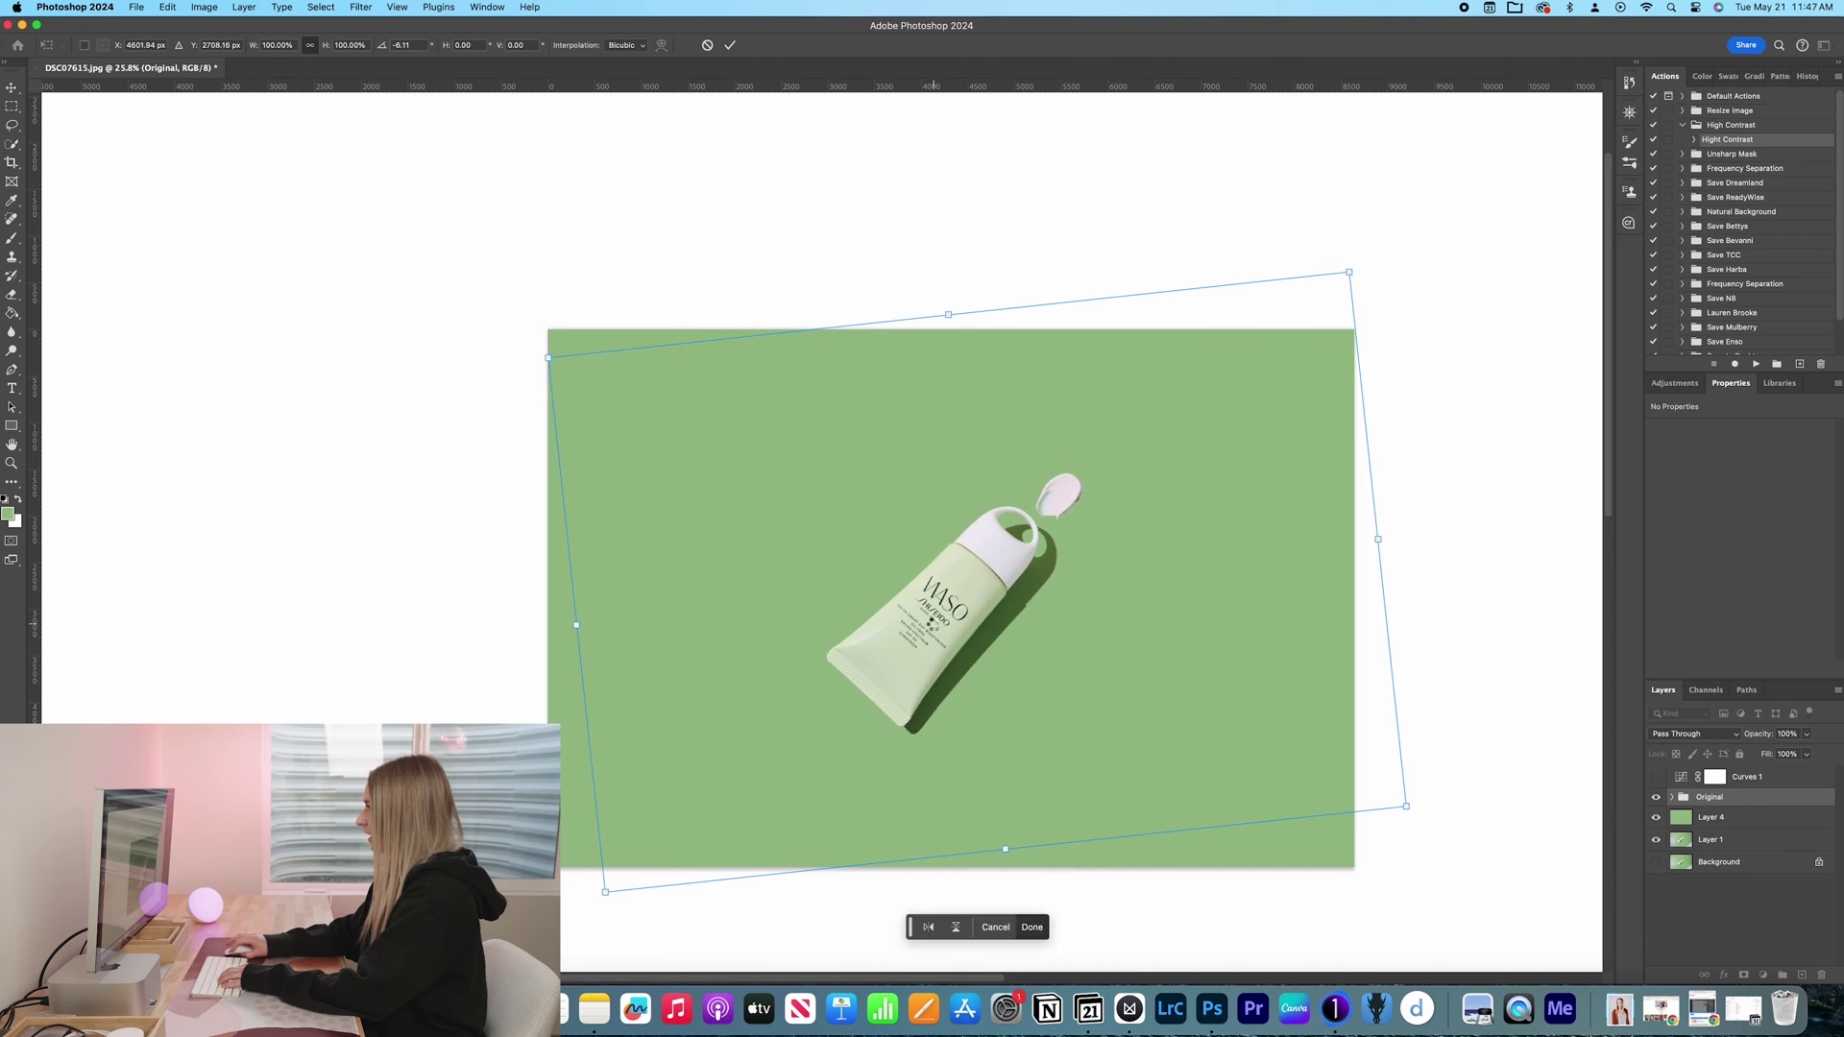
key(Return)
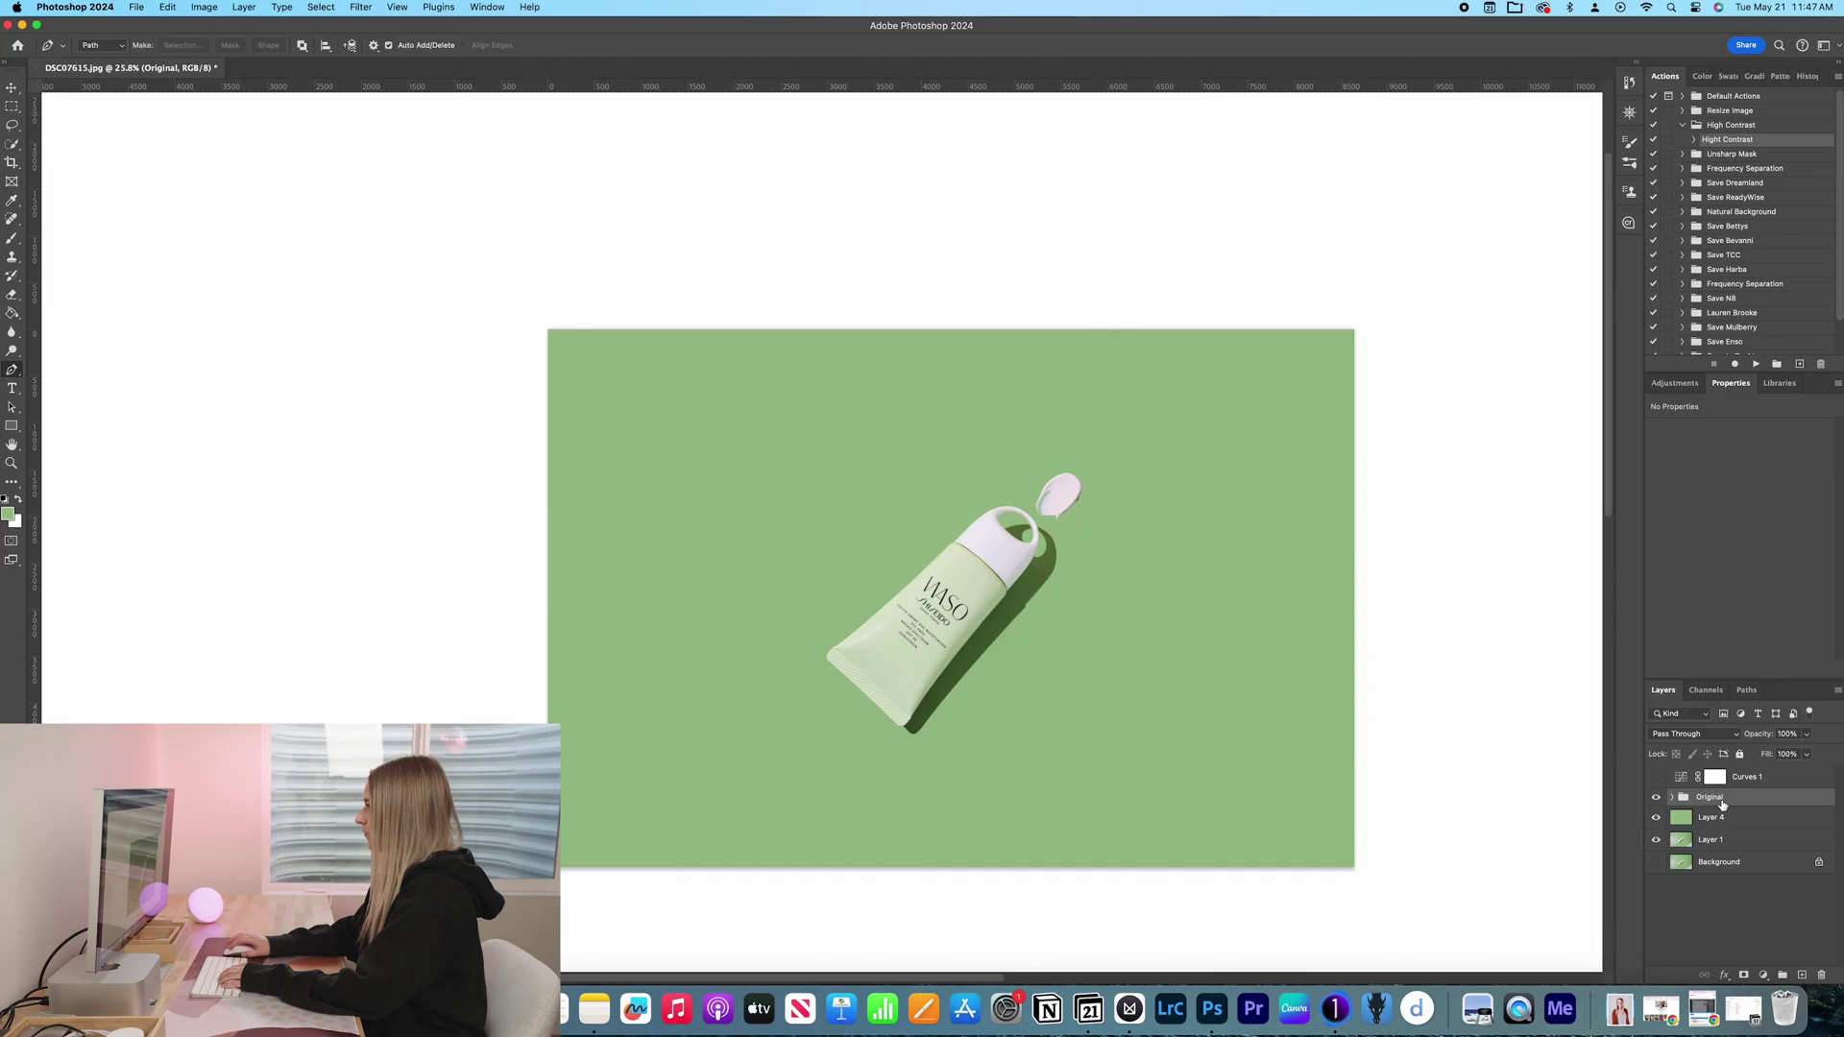
Step: Duplicate the Original group and move the copy toward the top right
key(super+j)
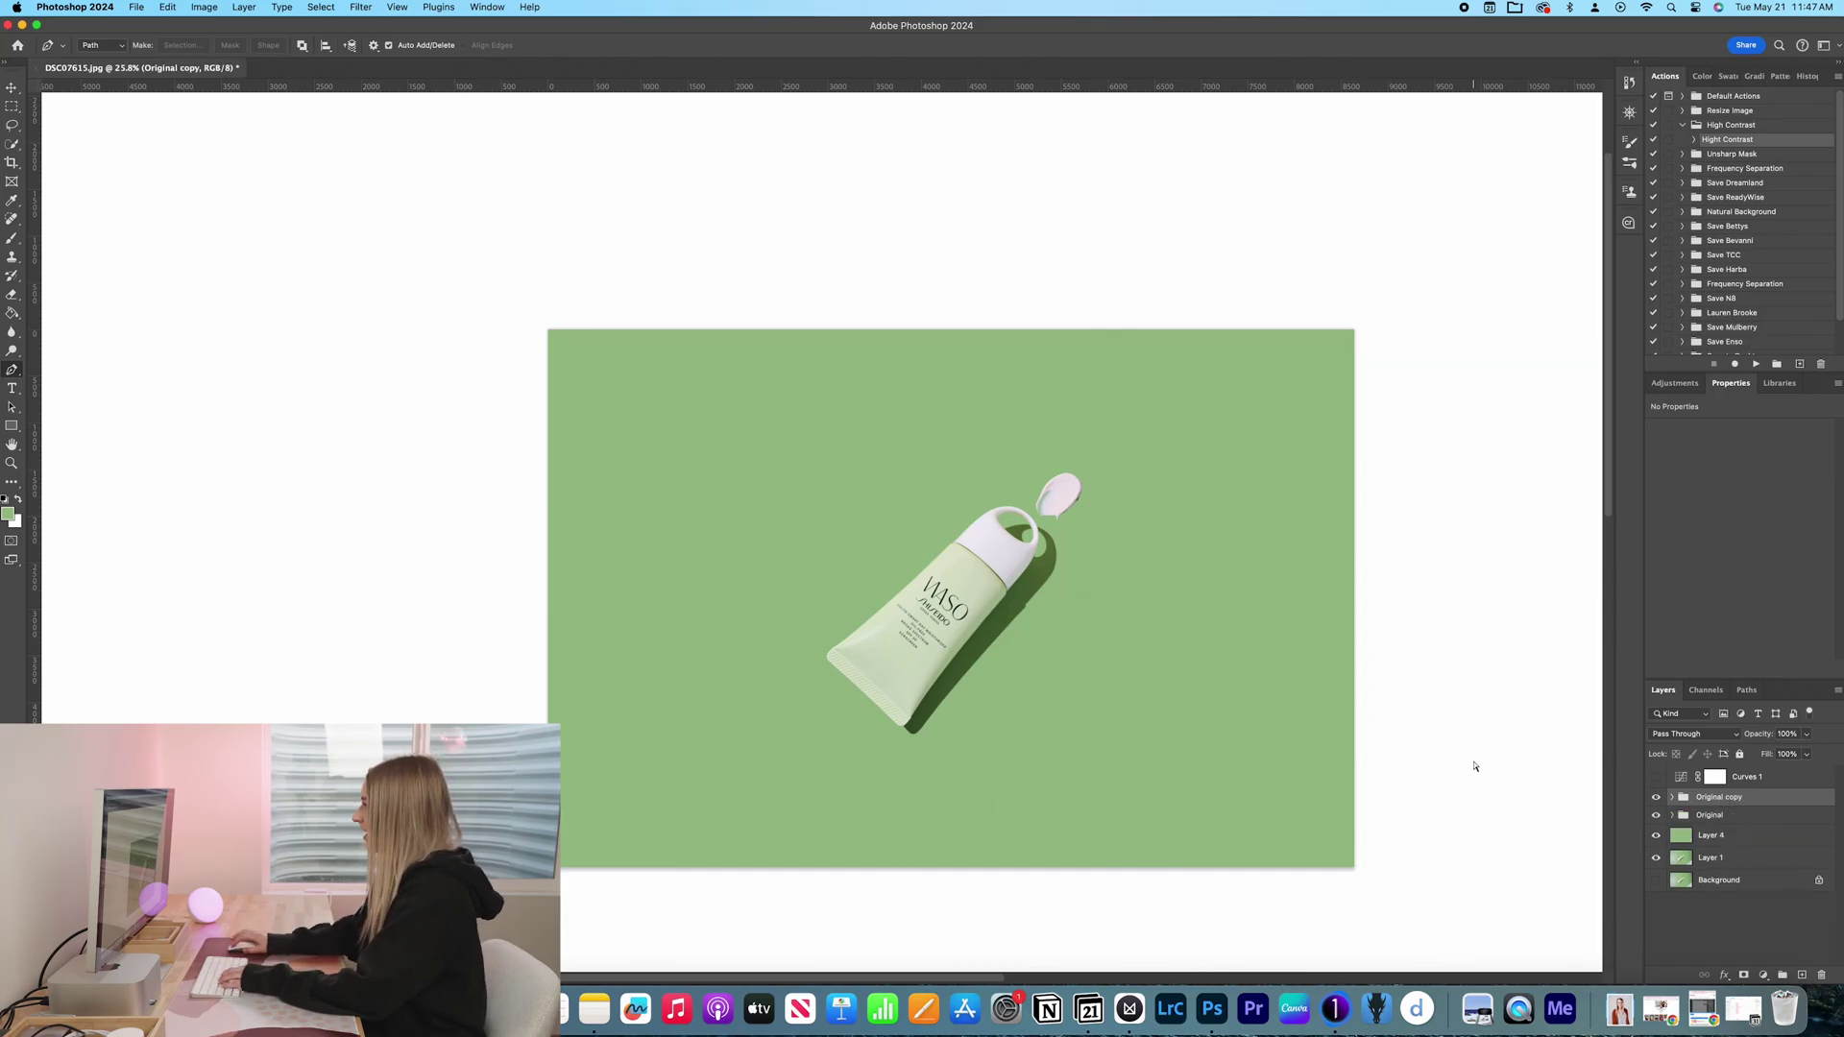
key(super+t)
drag(951, 605, 1160, 409)
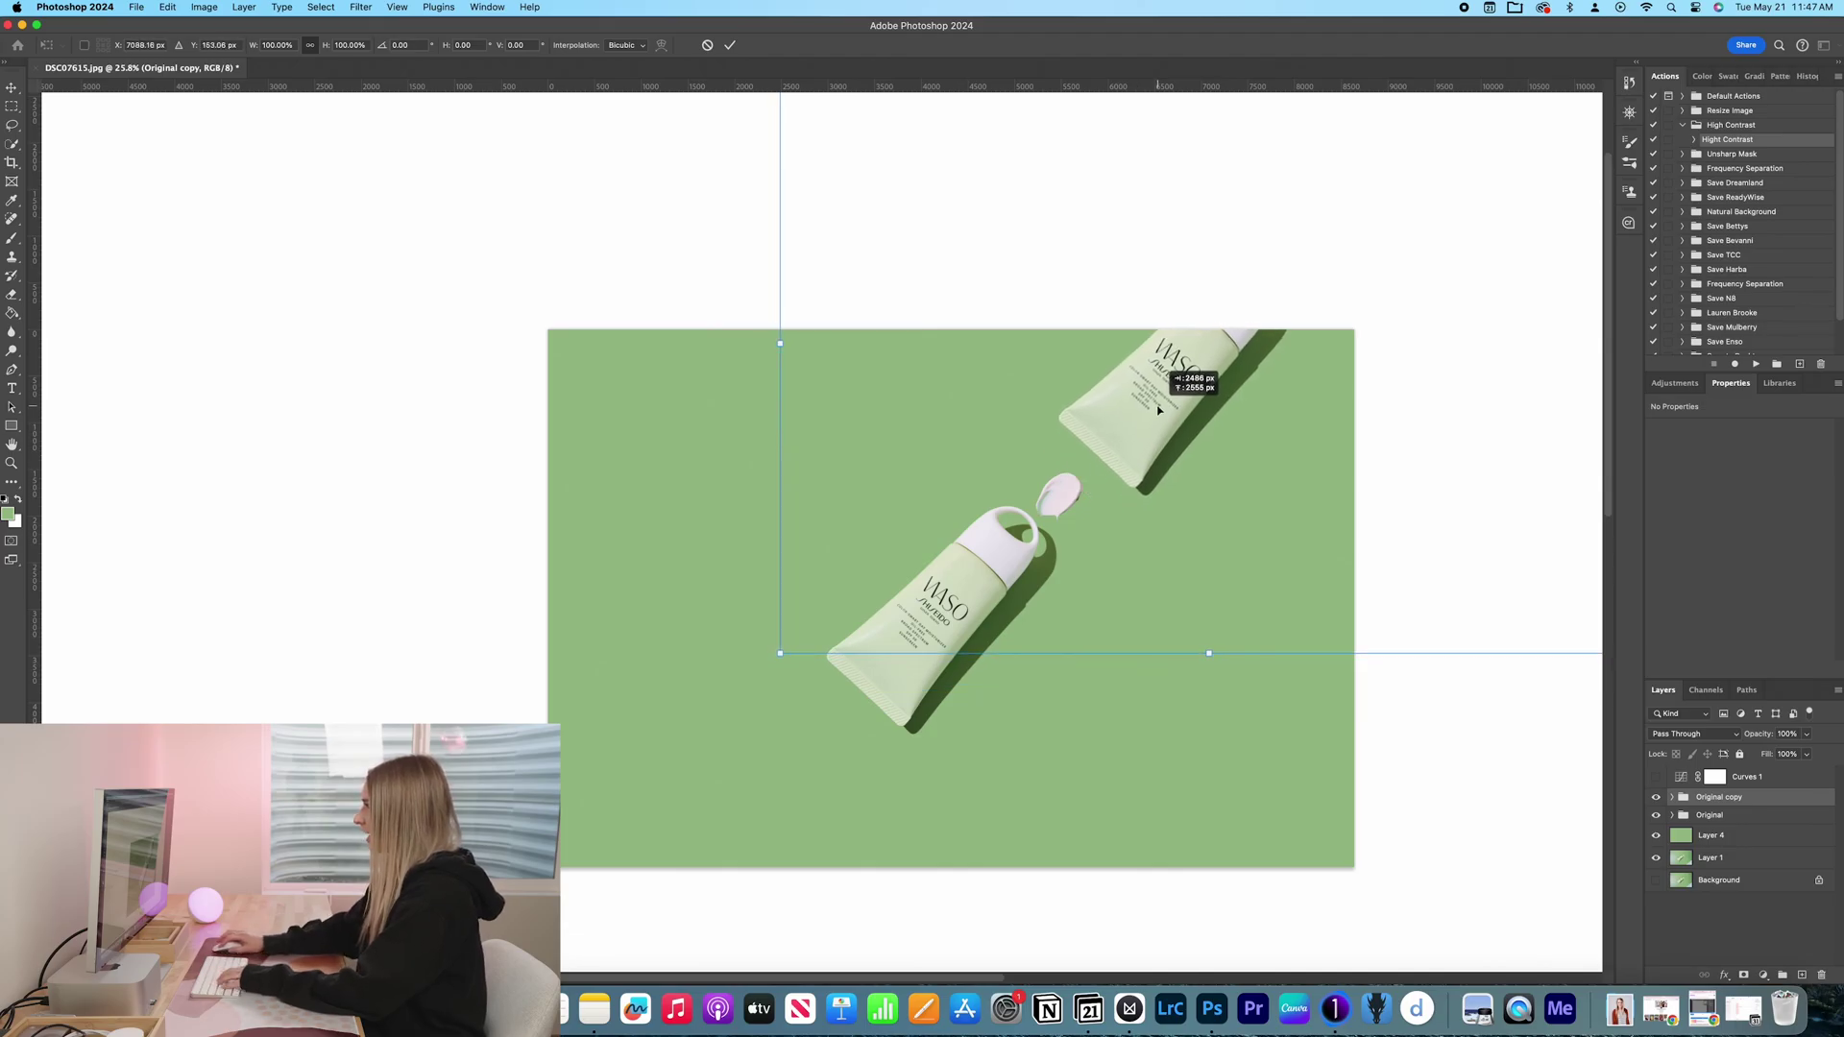
key(Return)
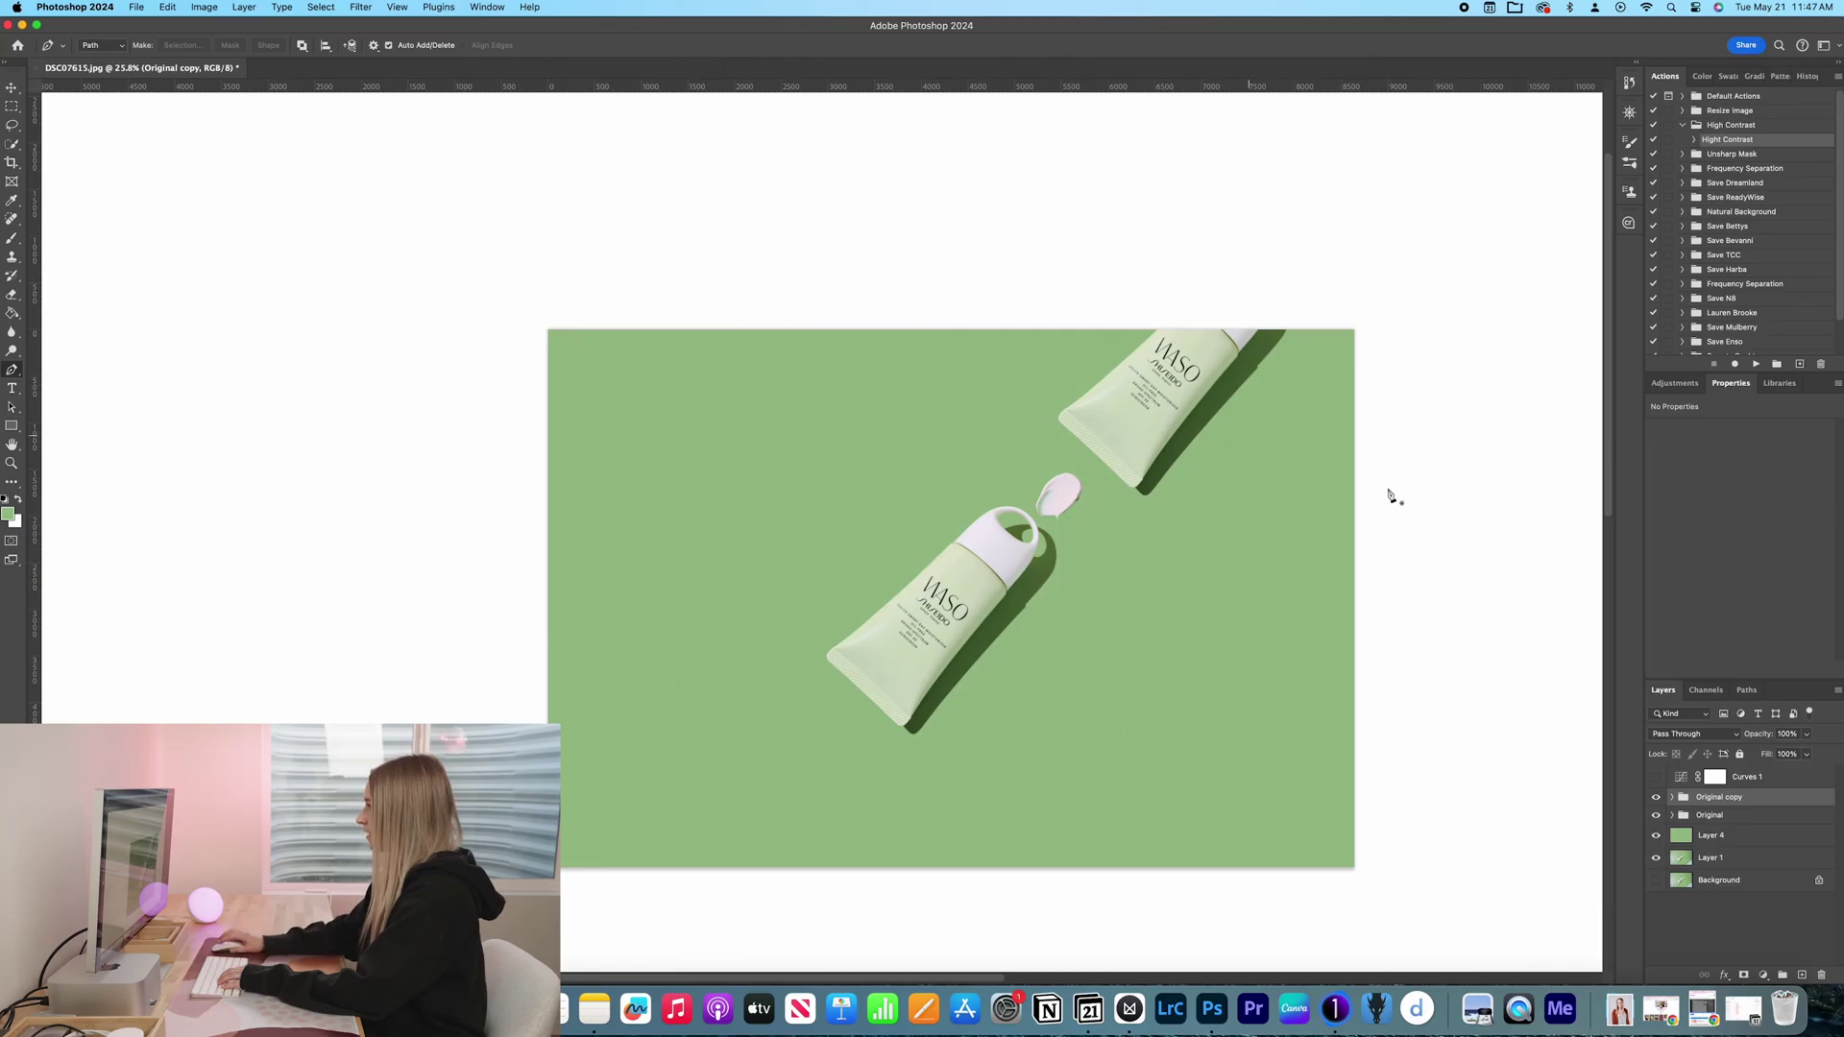
Step: Add a third tube copy in the lower-left along the diagonal, nudging it into place
key(super+j)
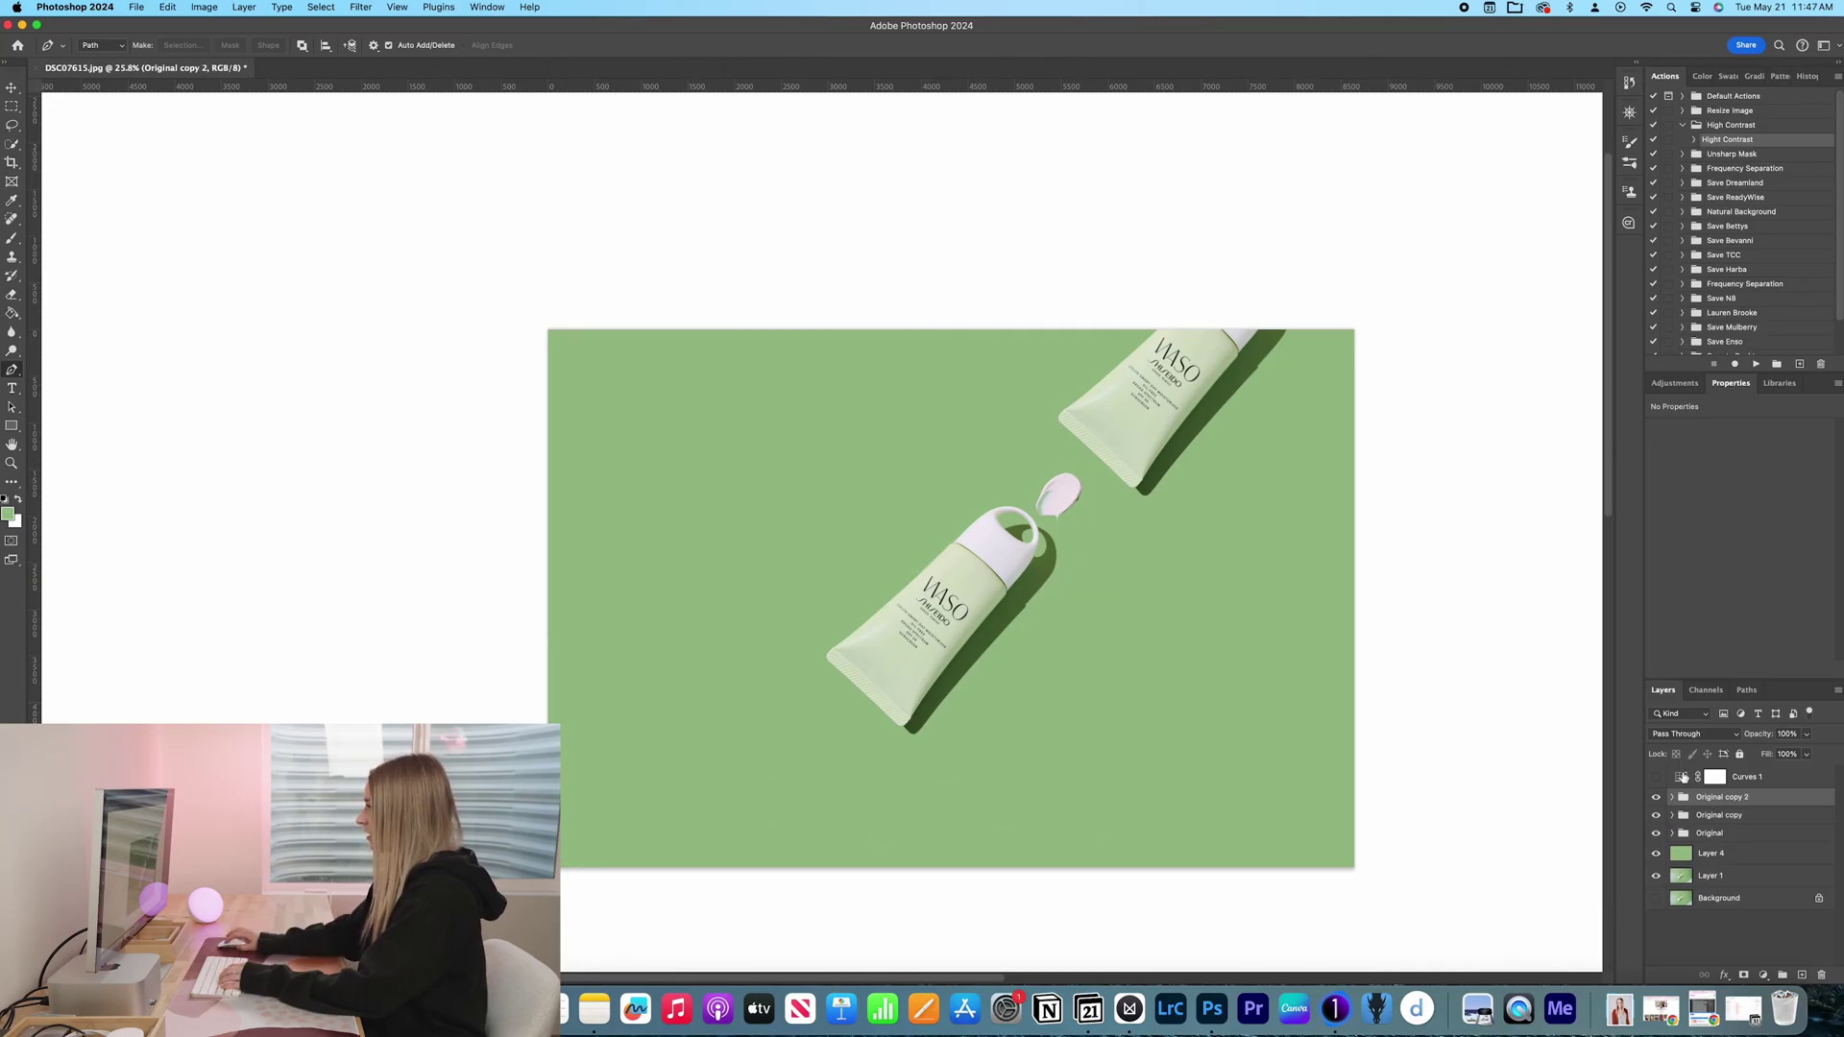
key(super+t)
drag(1138, 678, 696, 872)
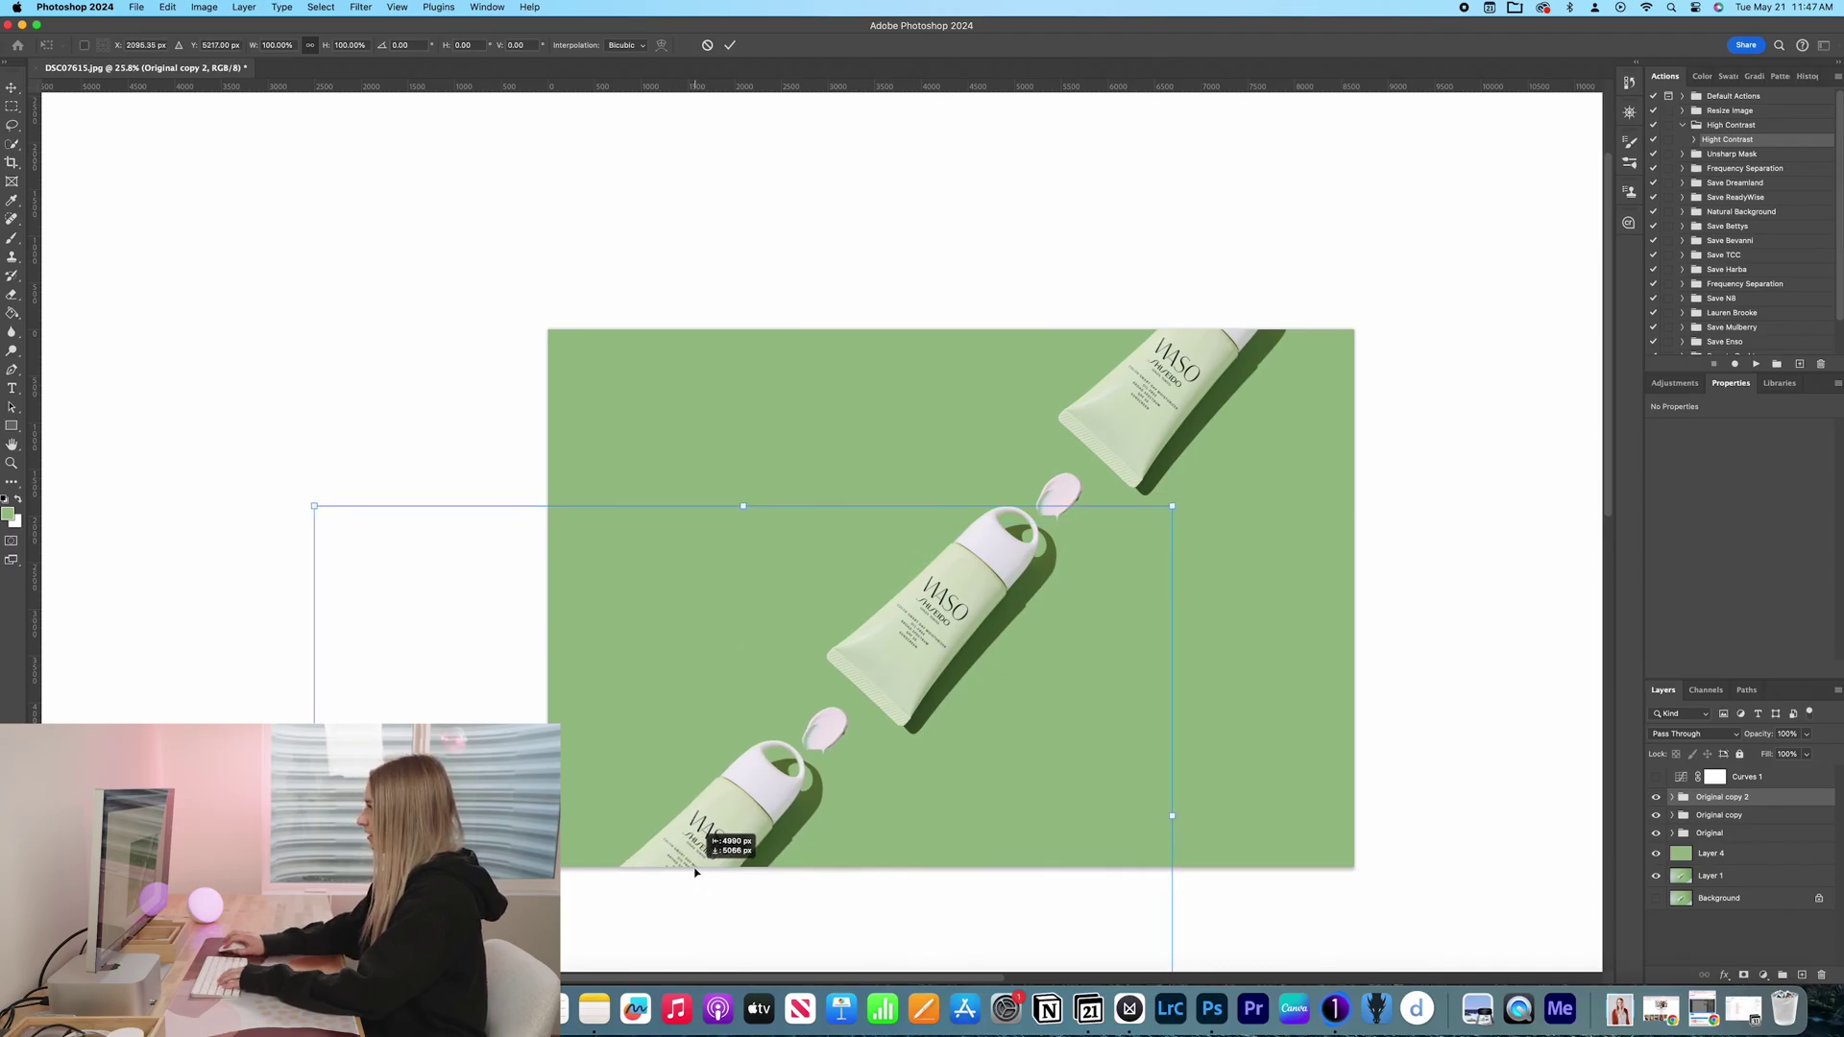
key(Return)
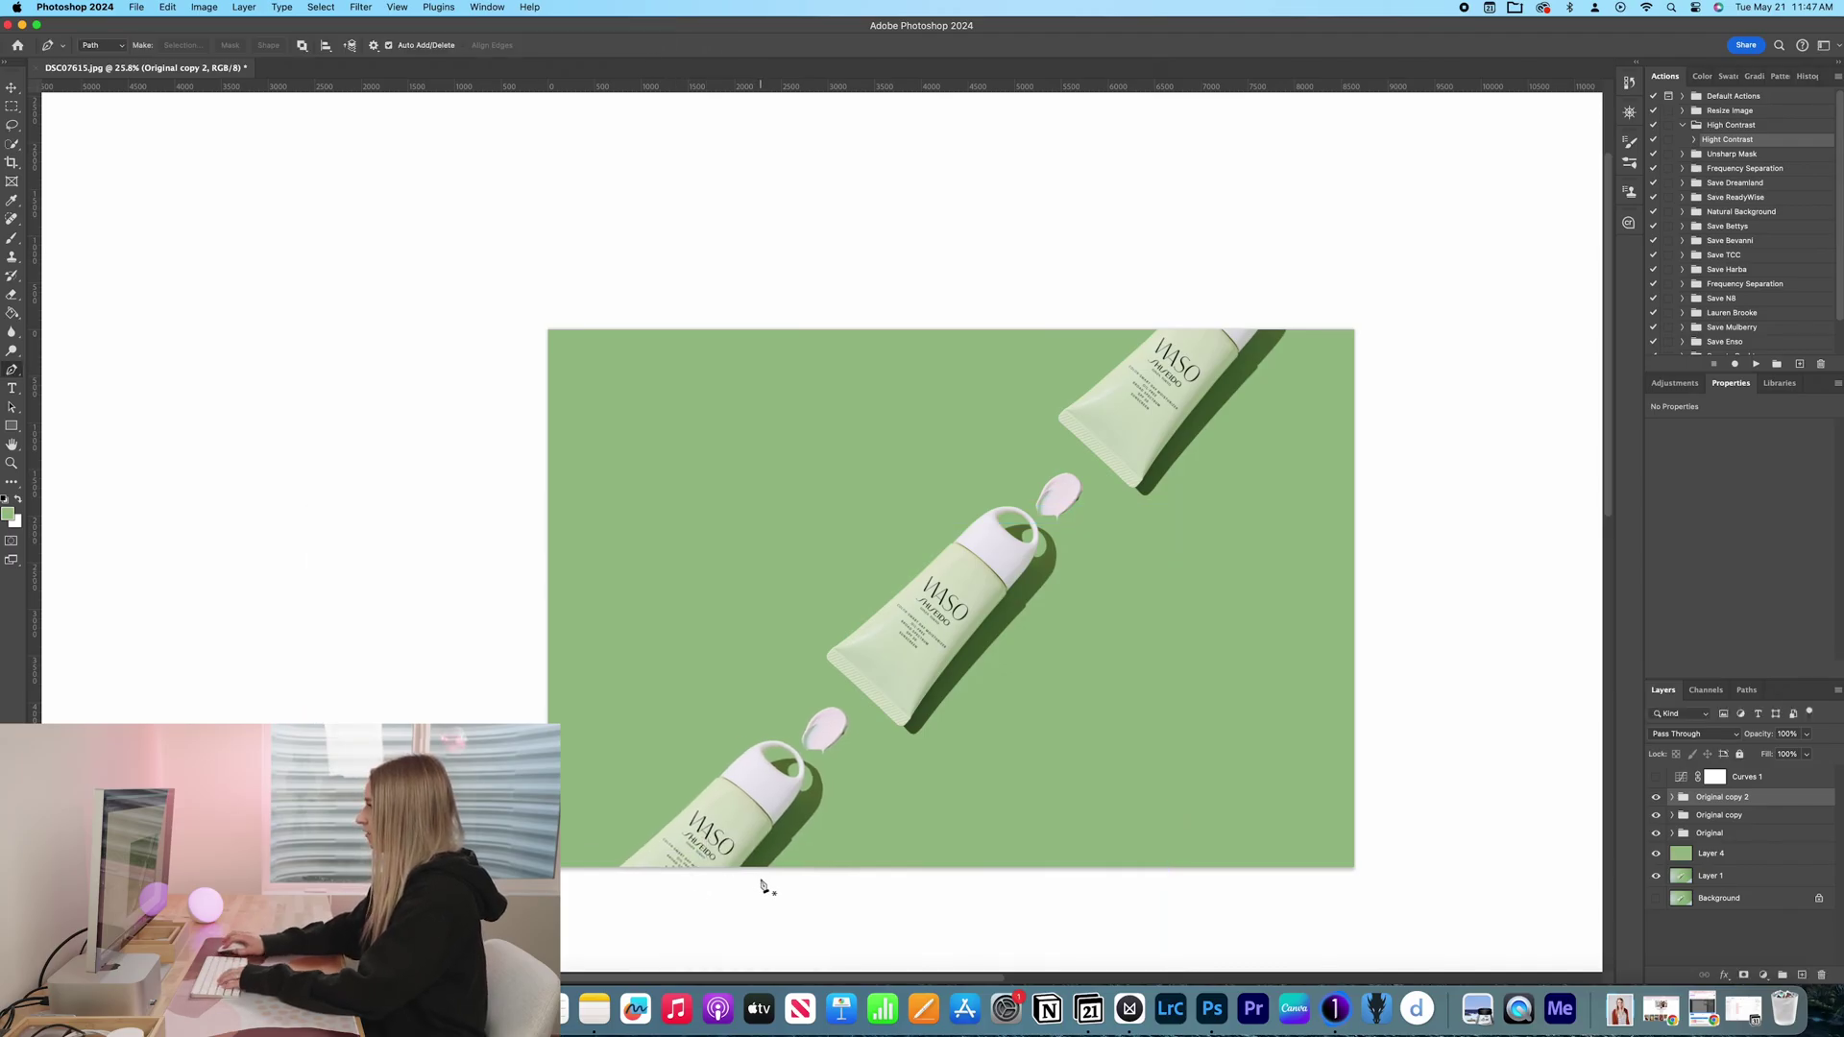
key(super+t)
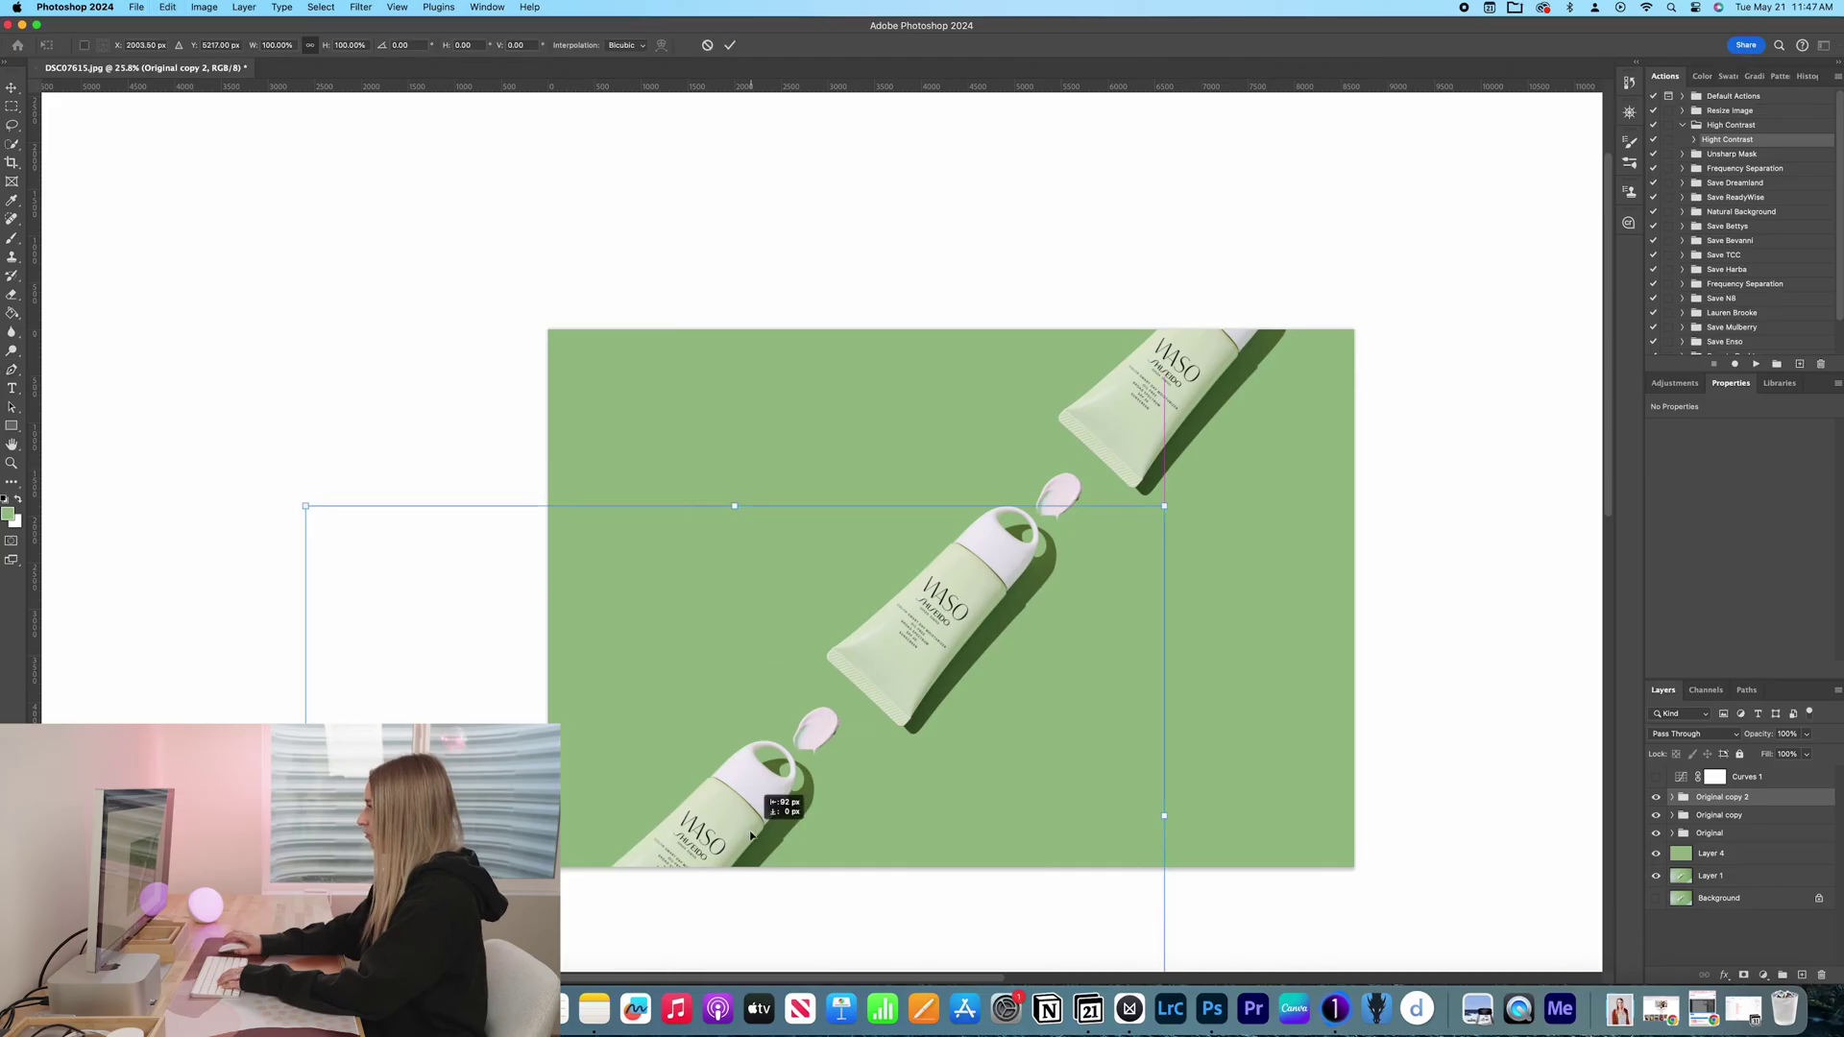
drag(762, 884, 749, 847)
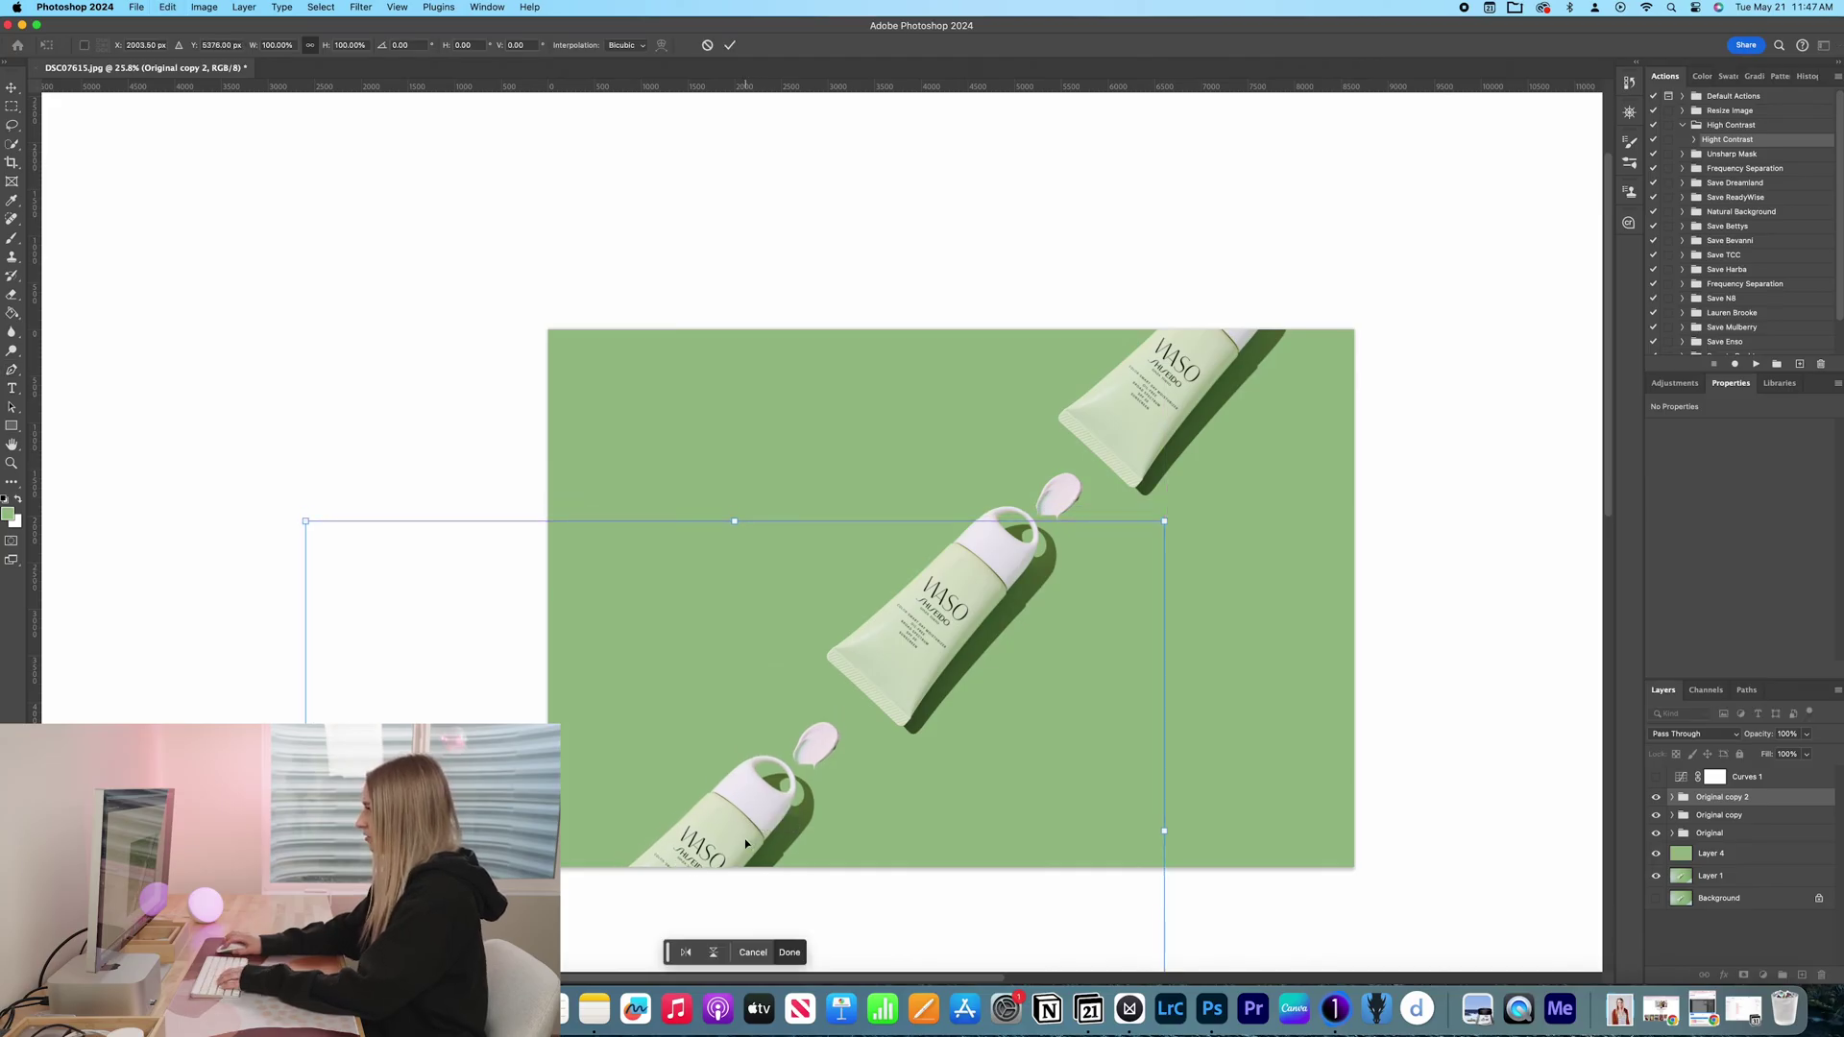
key(Return)
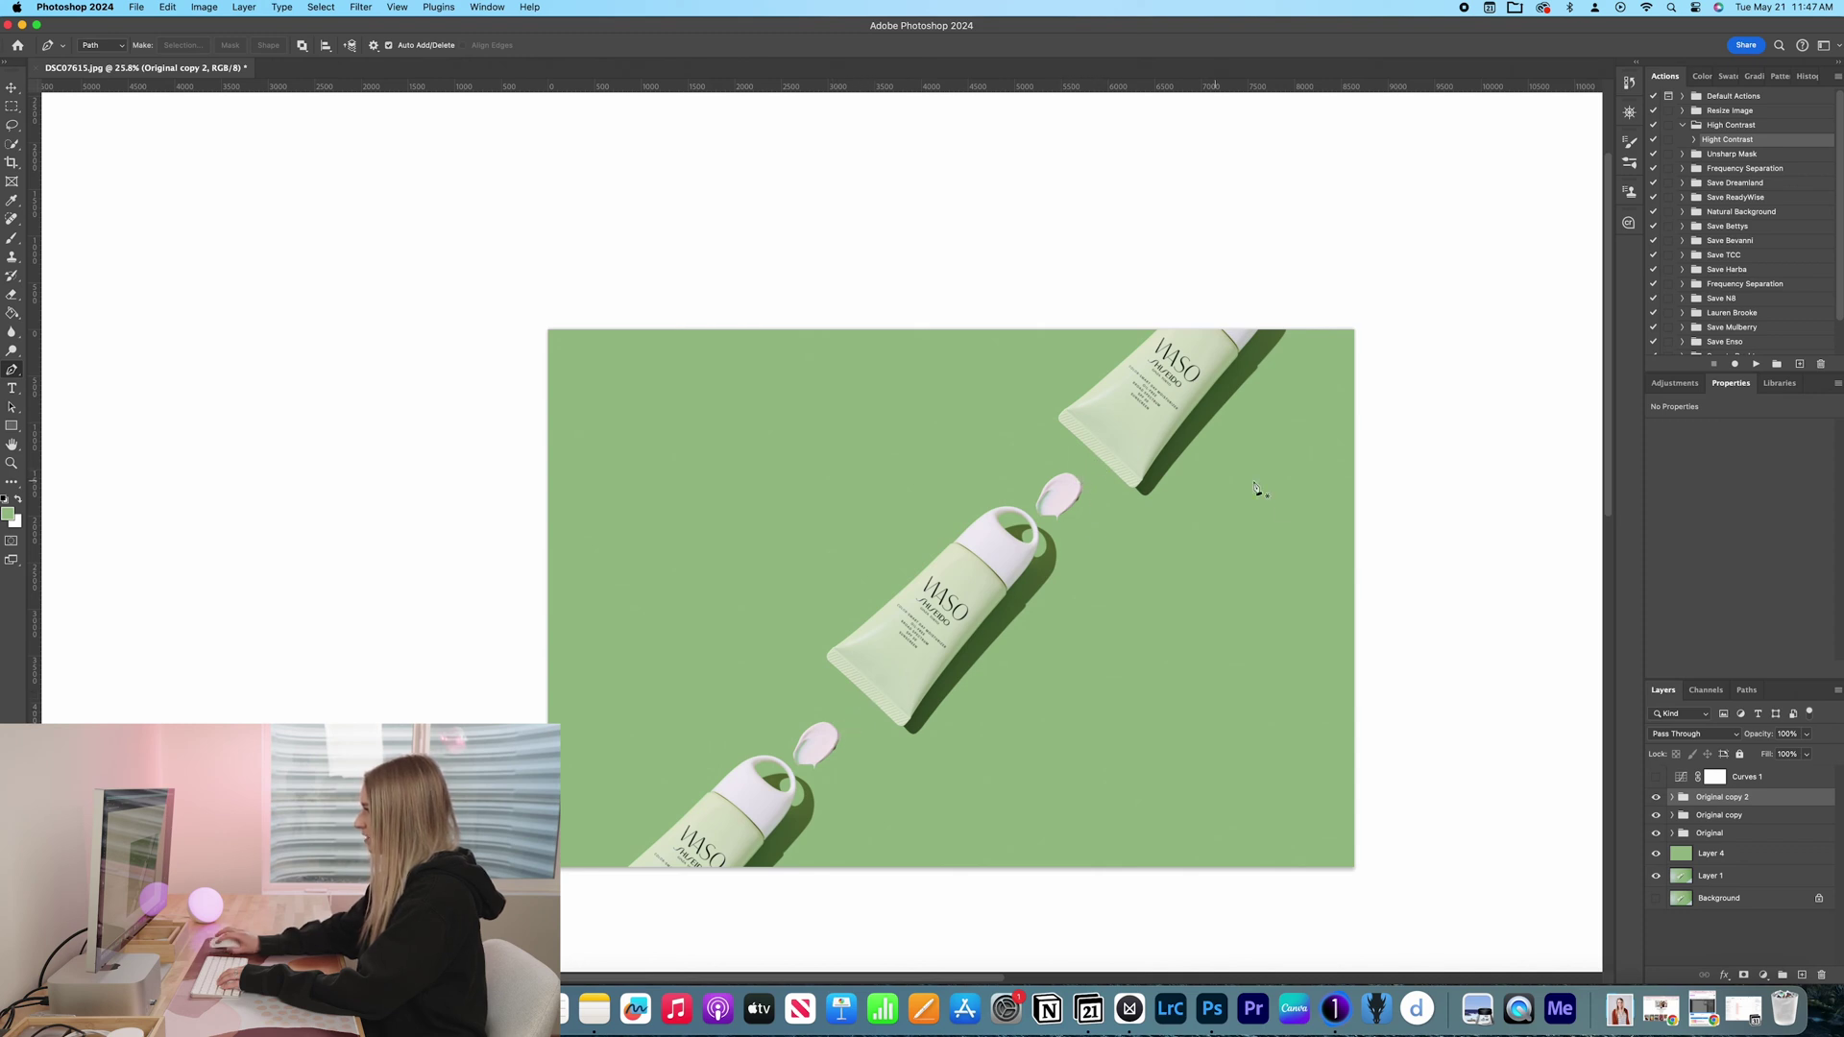
Step: Shift the top-right Original copy tube slightly so the three tubes are evenly spaced
click(1722, 817)
key(ctrl+t)
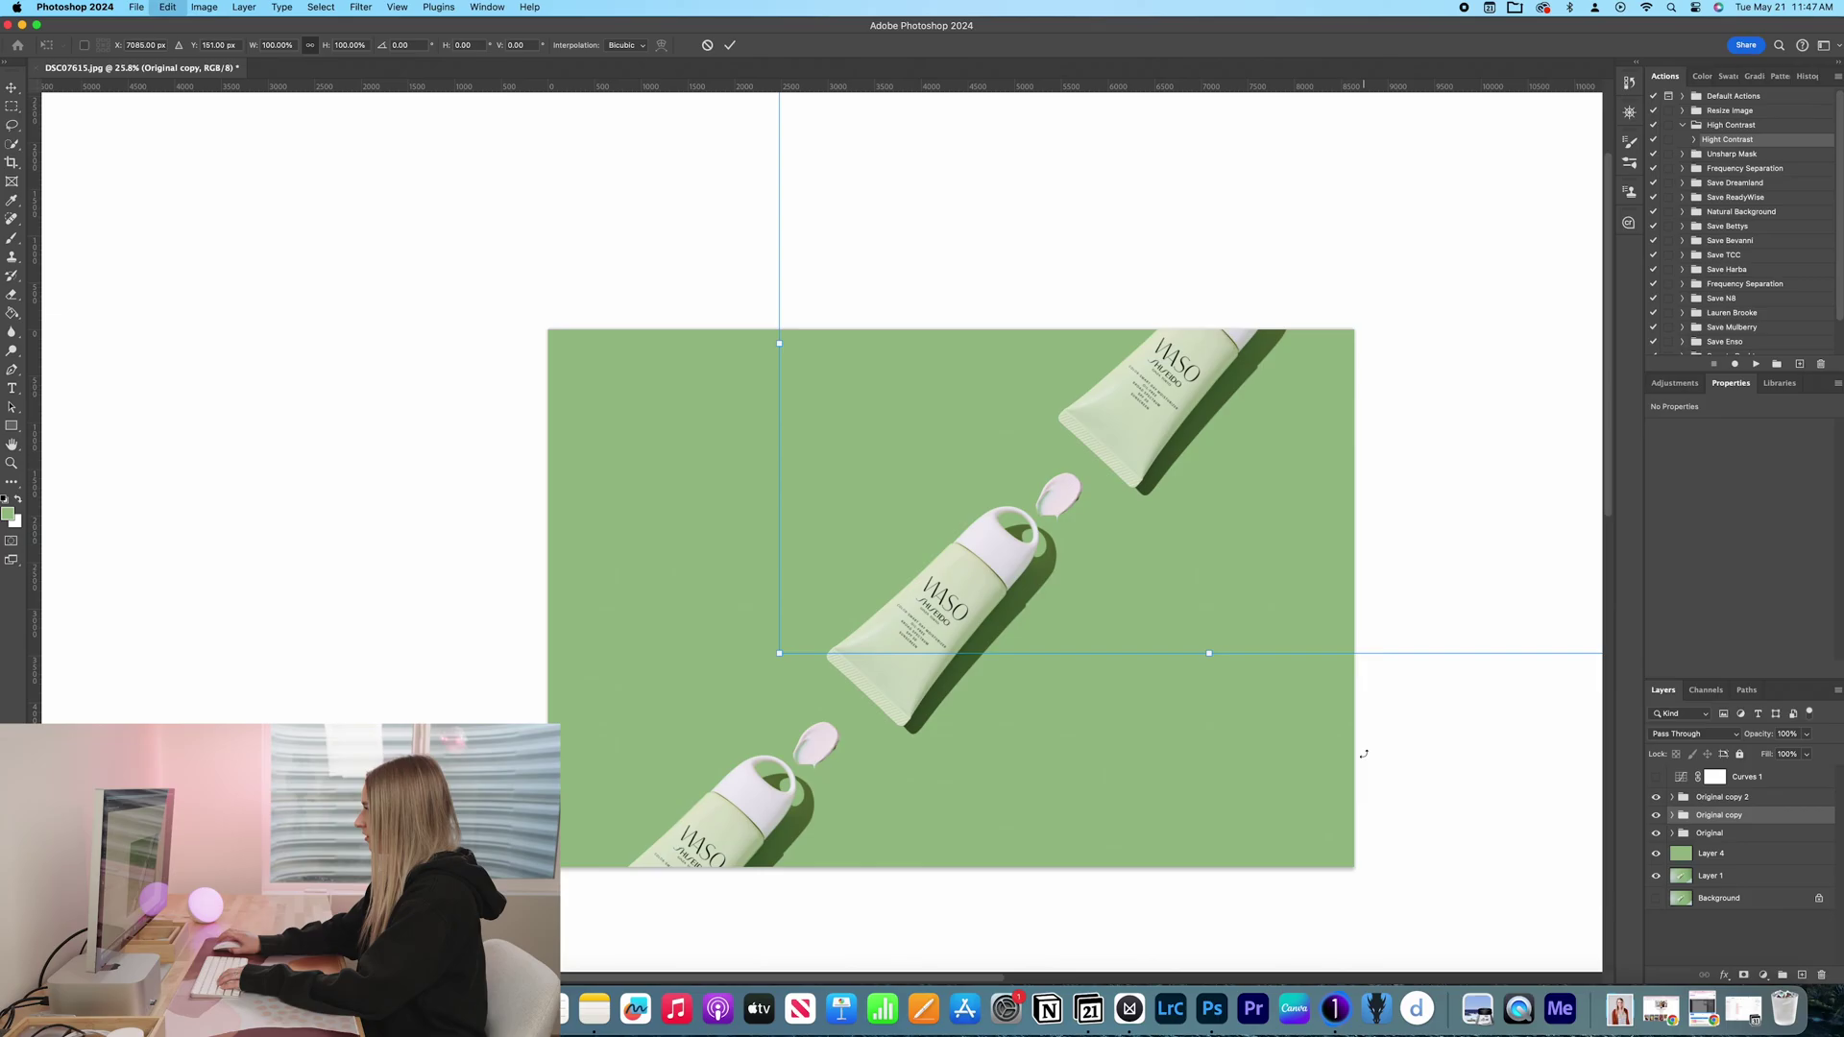
drag(1135, 445, 1140, 439)
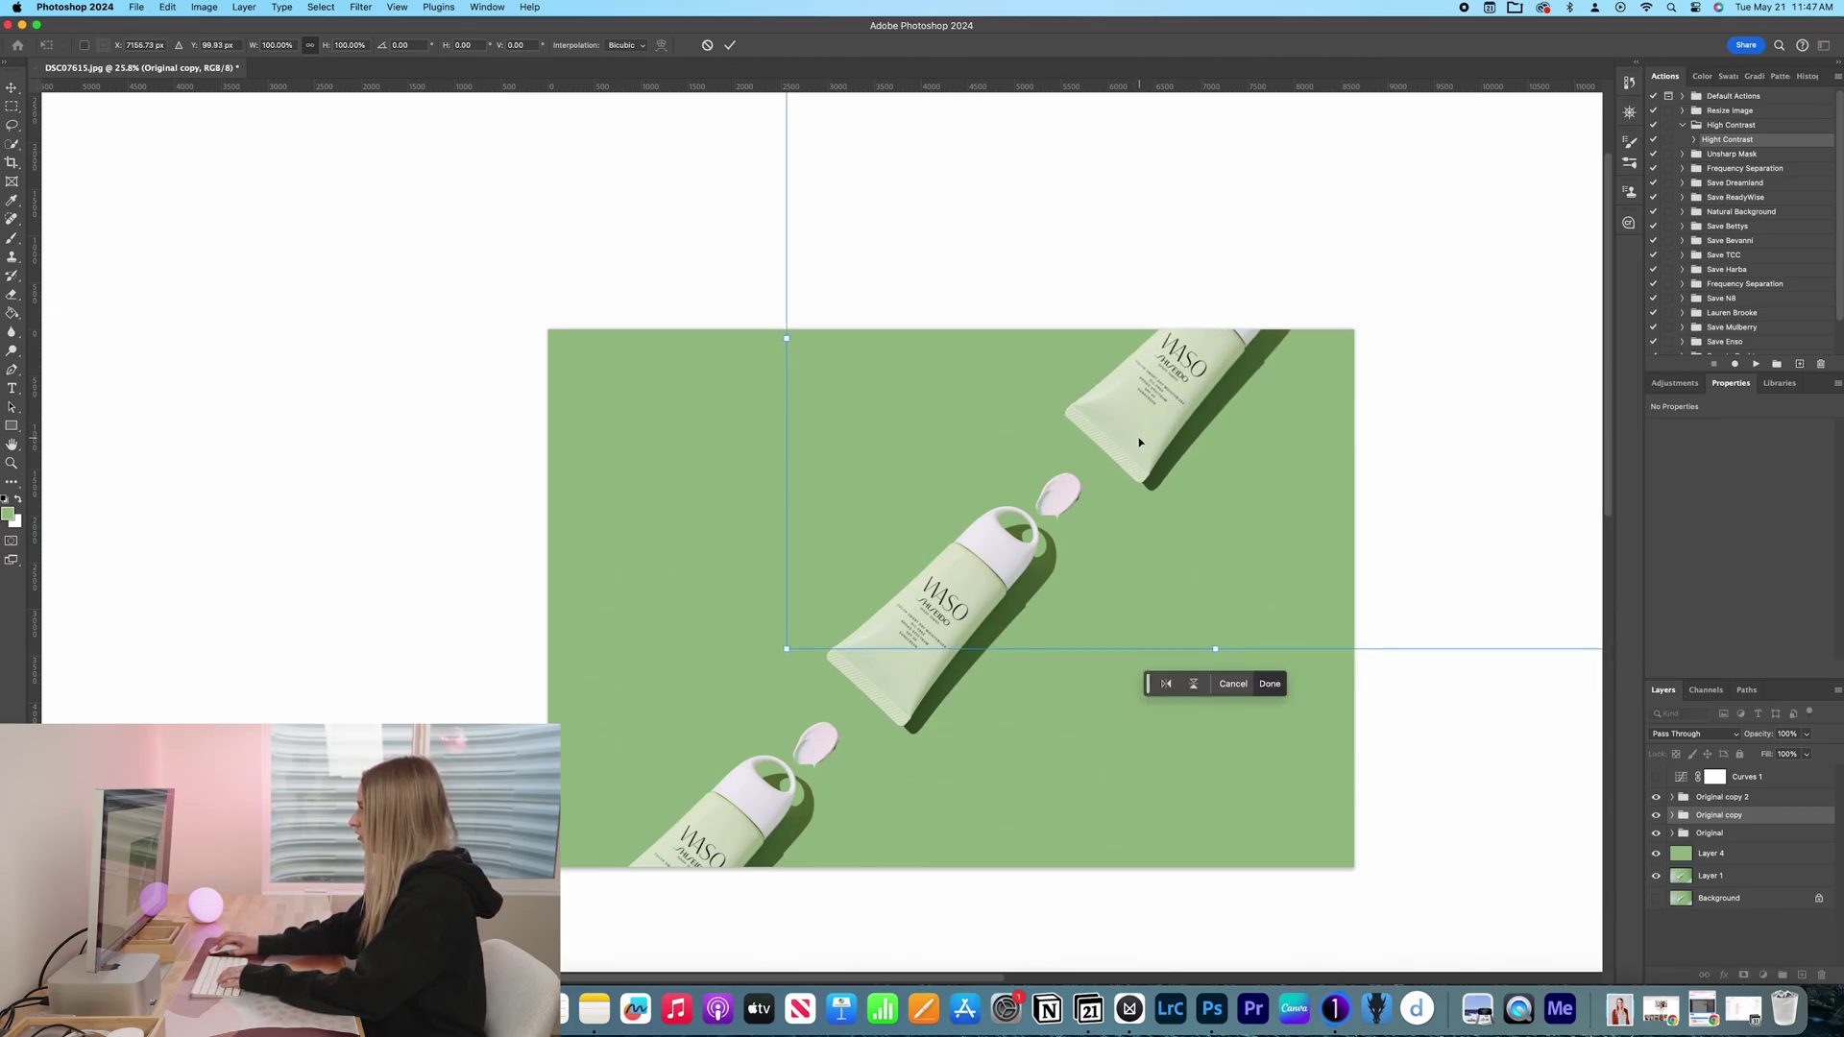
key(Return)
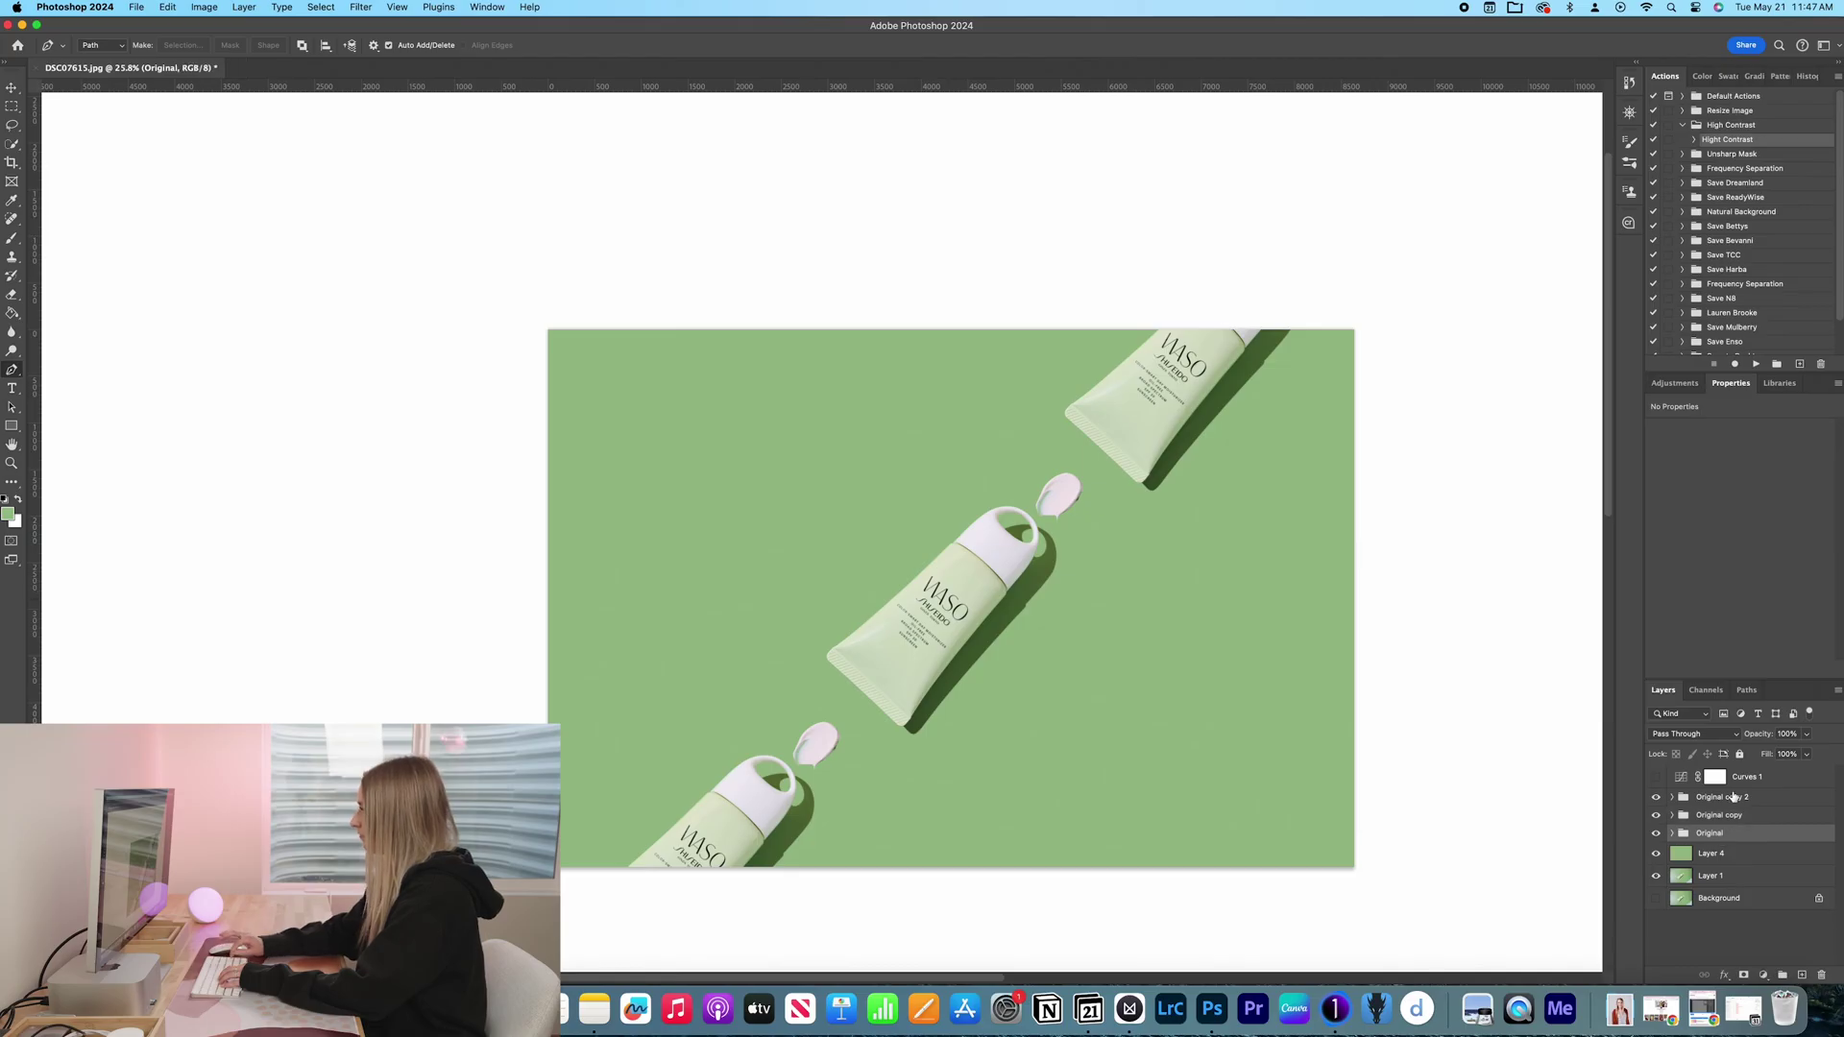
click(1722, 838)
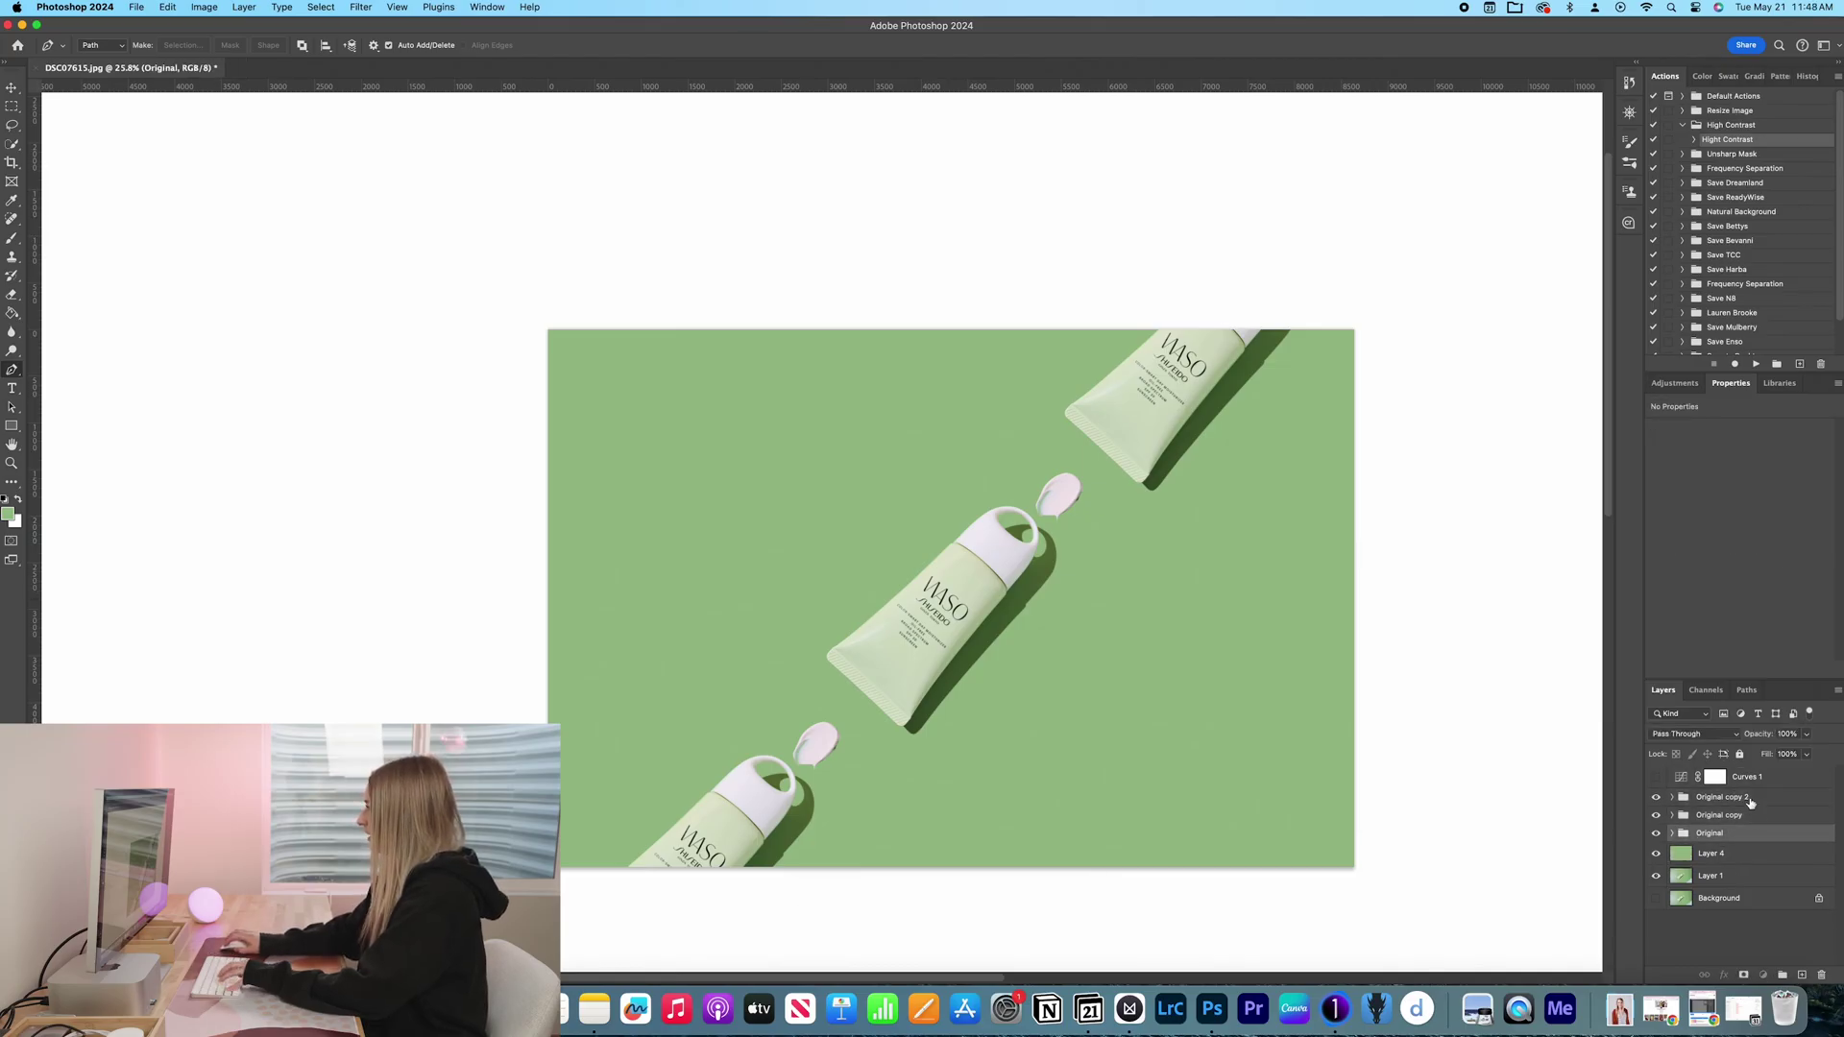
Step: Duplicate the three tube groups and place the new row down-right, parallel to the first
click(1752, 801)
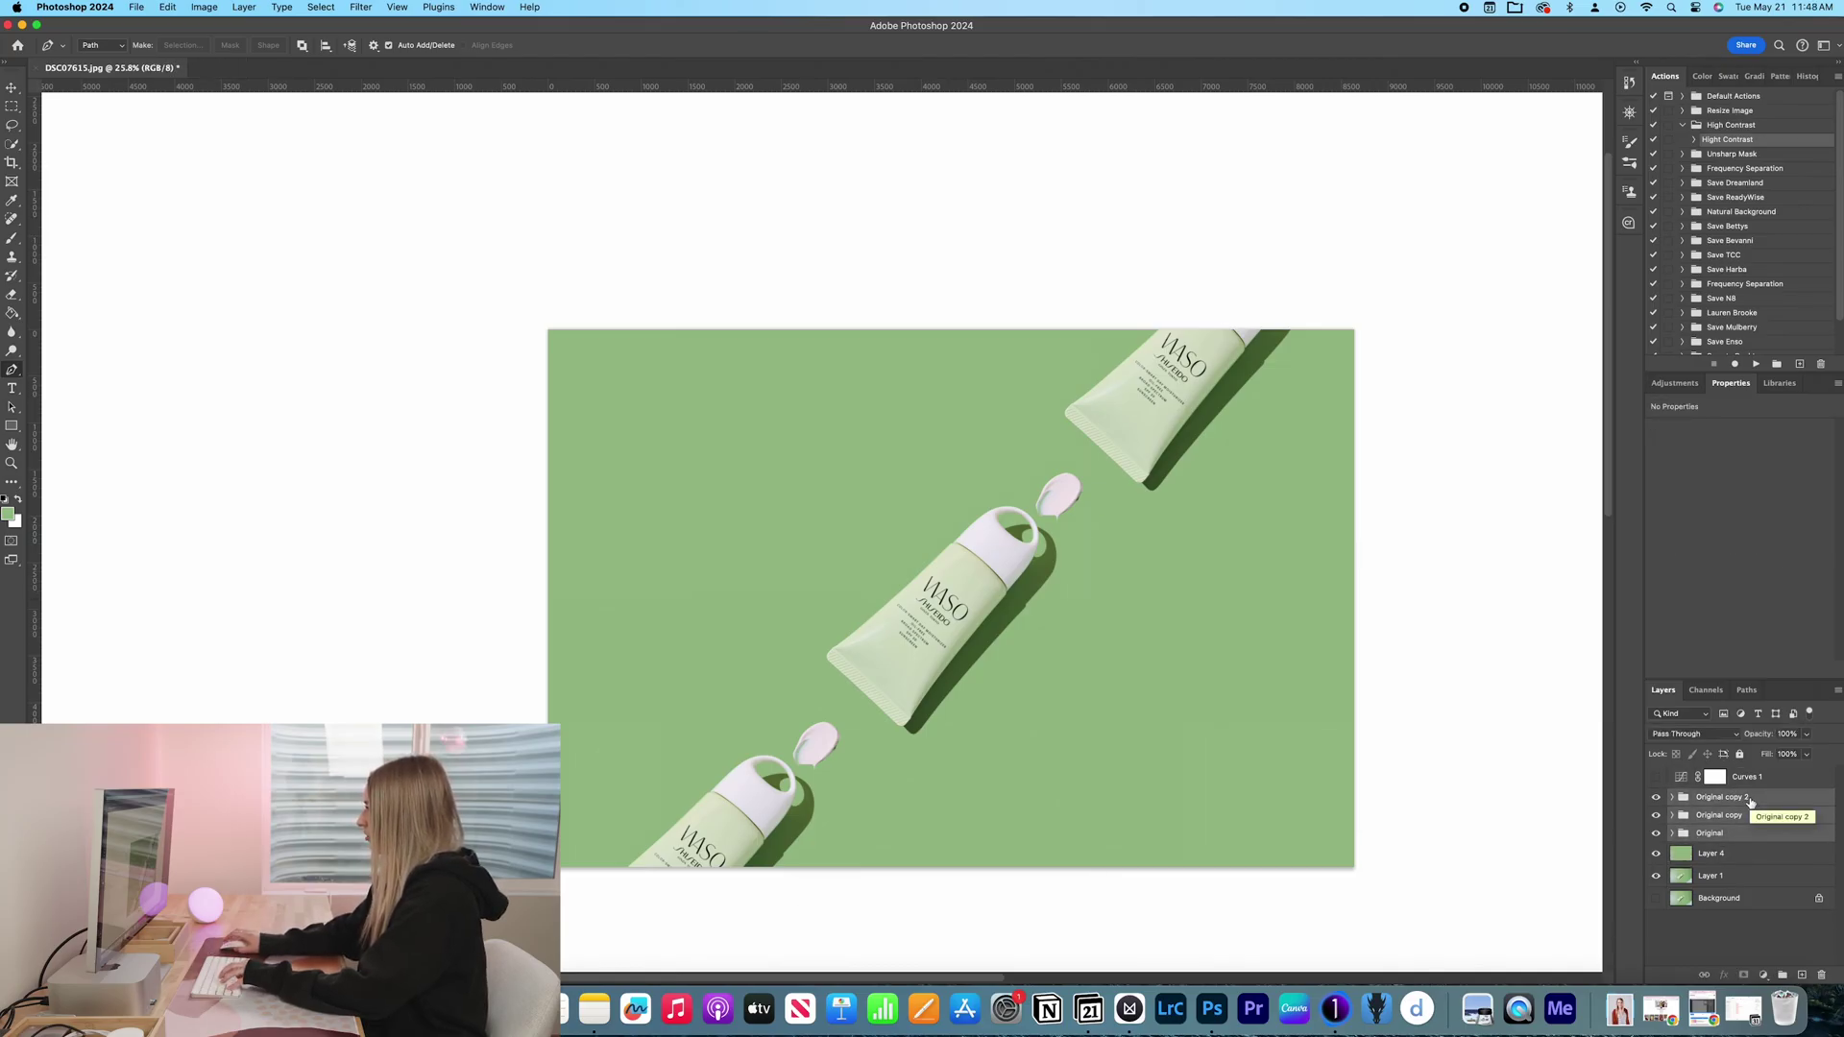
key(super+j)
key(super+j)
key(super+j)
key(super+t)
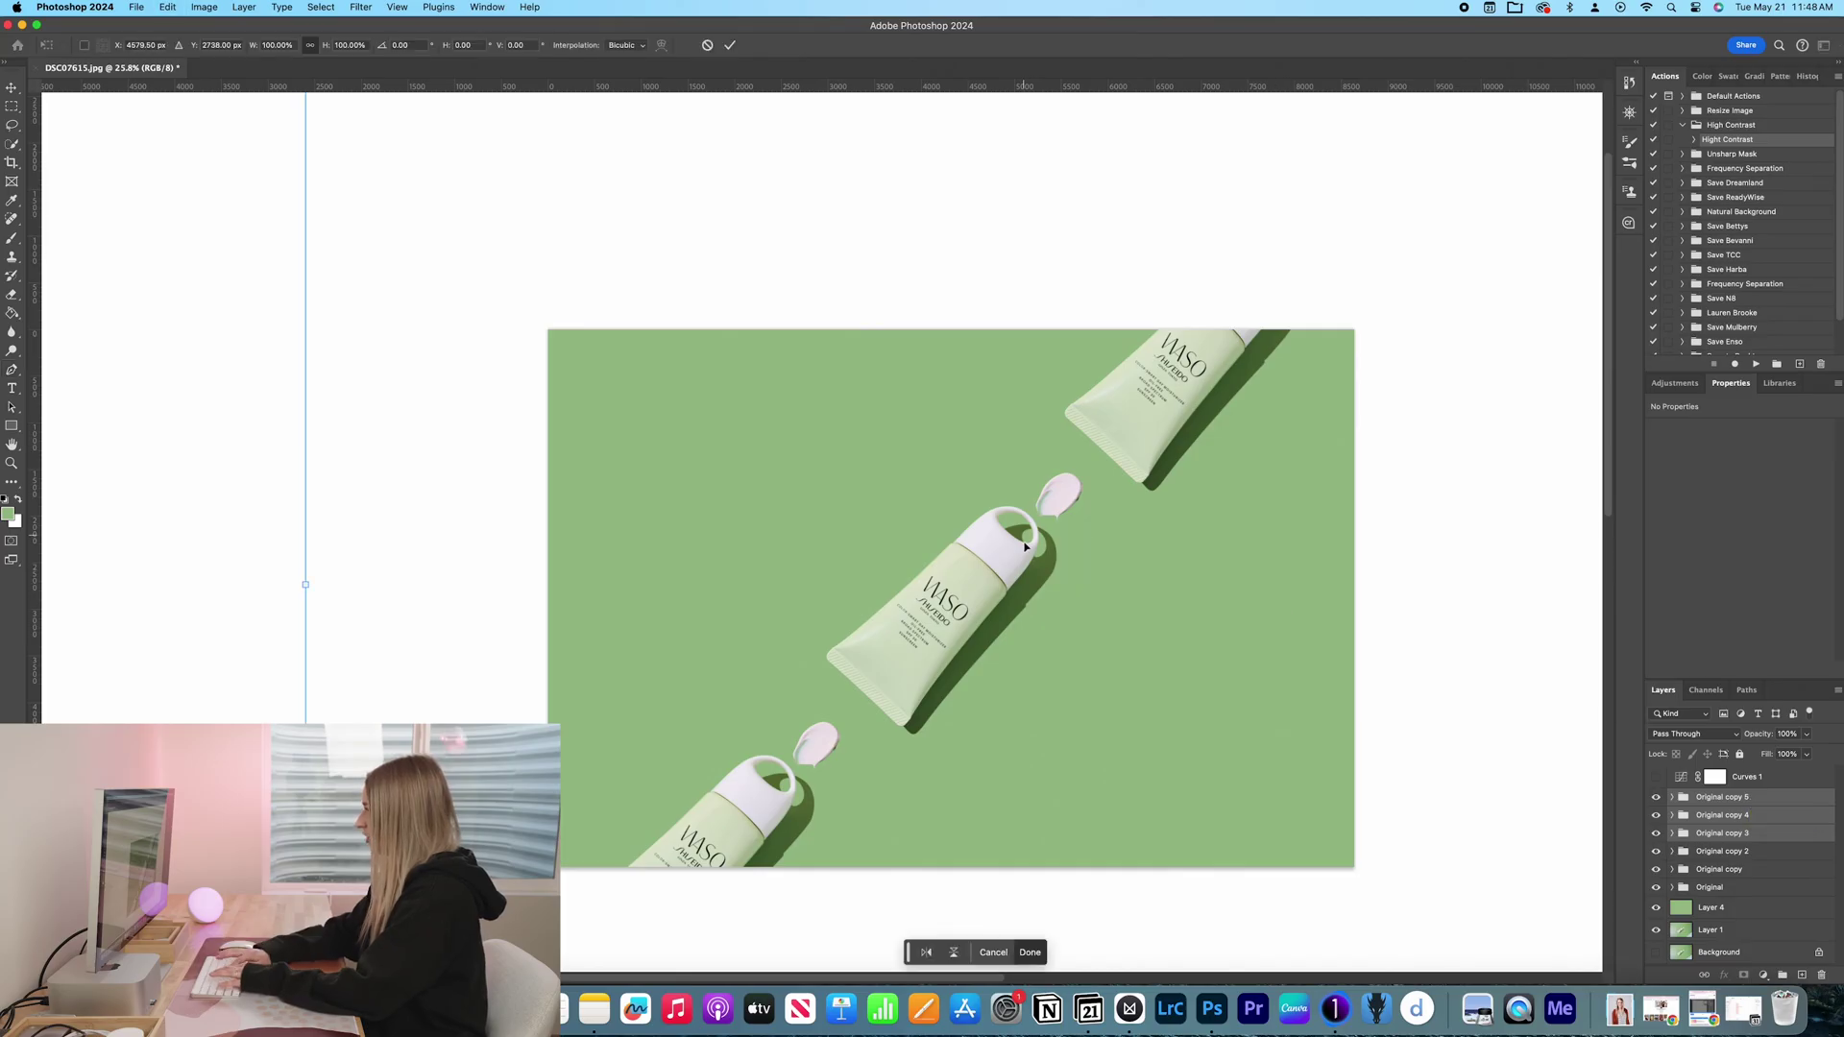
mouse_move(1025, 545)
mouse_down()
mouse_move(1171, 622)
mouse_move(1267, 528)
mouse_move(1153, 670)
mouse_up()
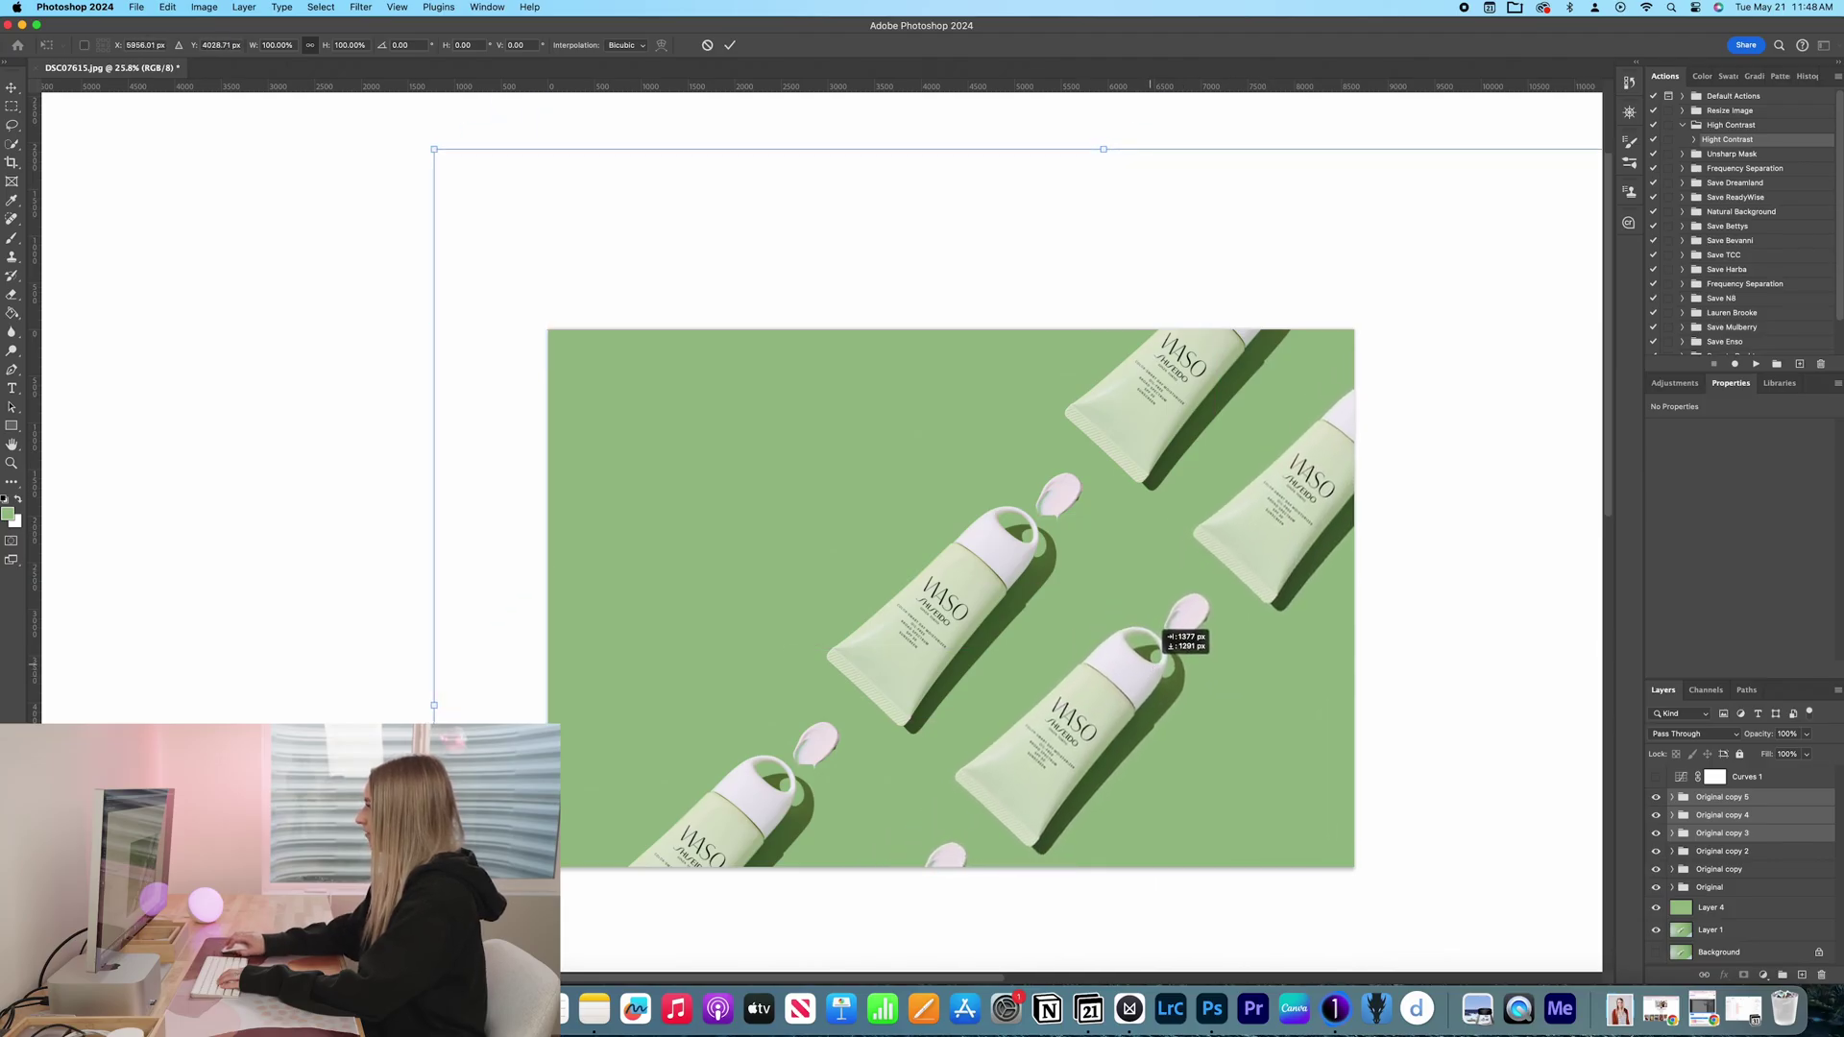
mouse_move(1154, 669)
mouse_down()
mouse_move(1279, 514)
mouse_move(1271, 527)
mouse_up()
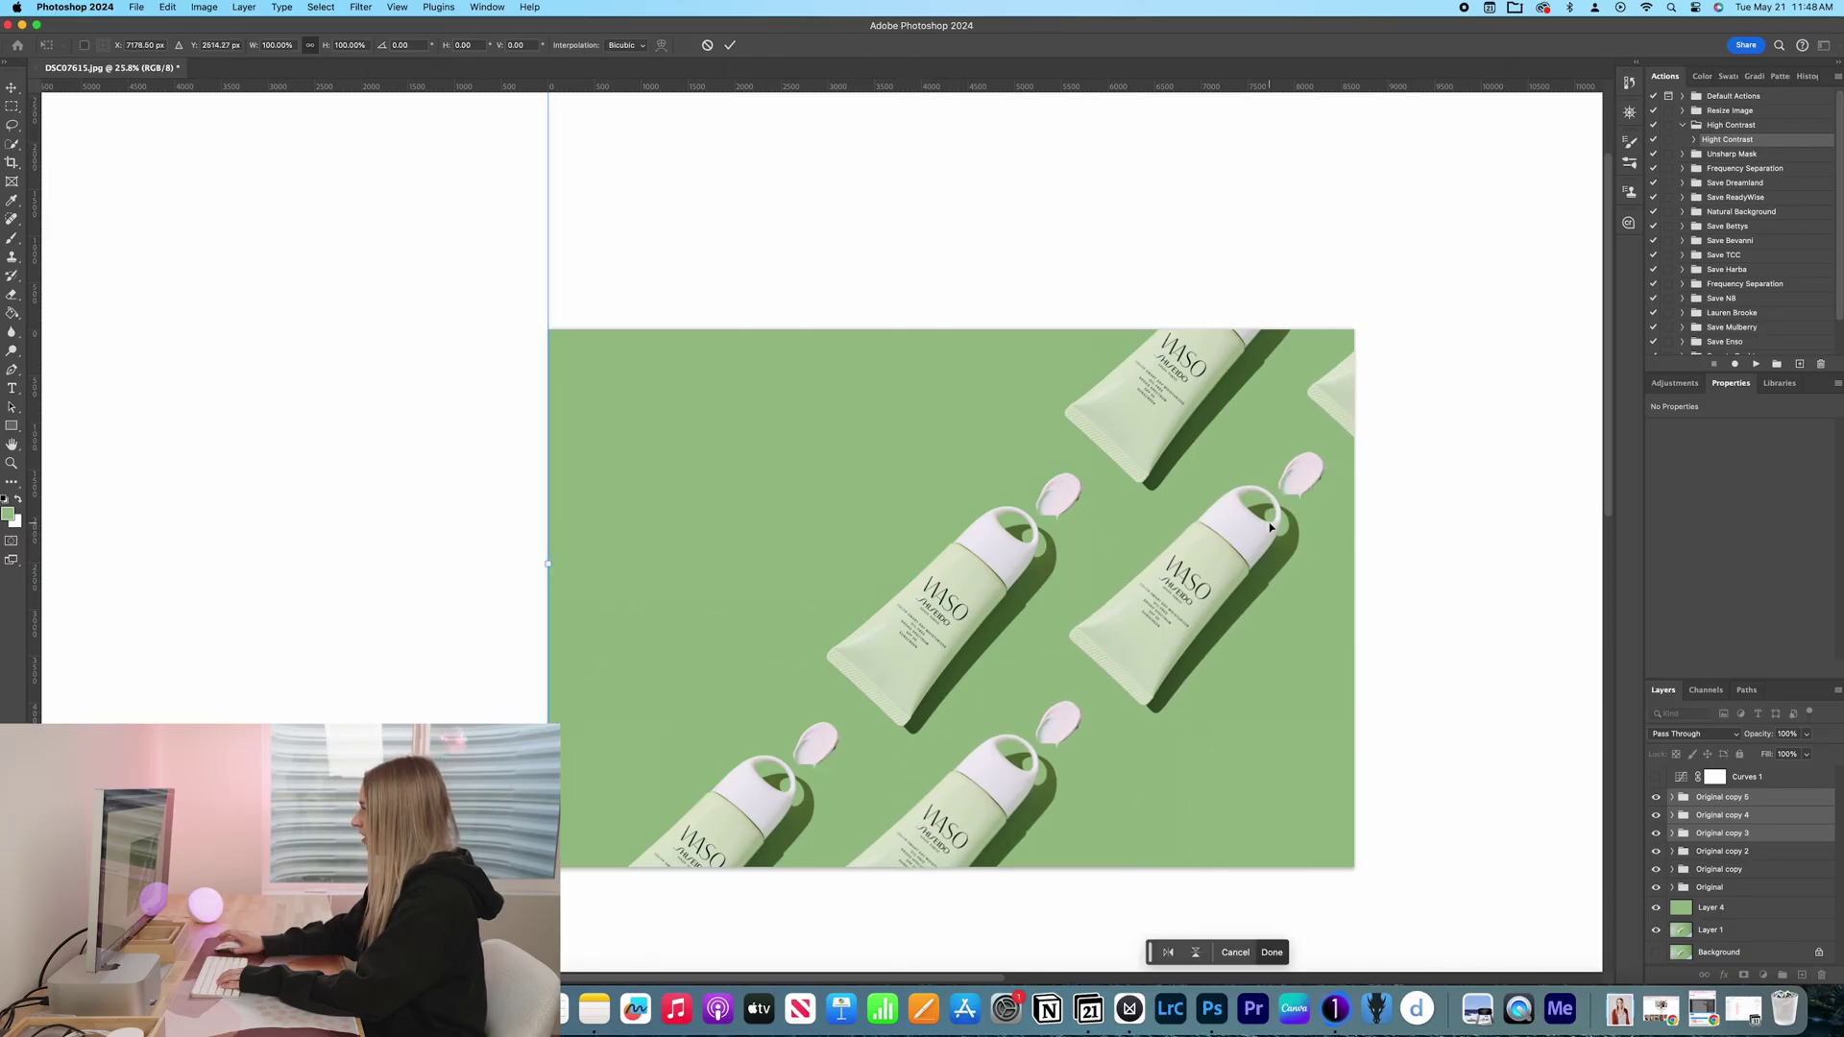
key(Return)
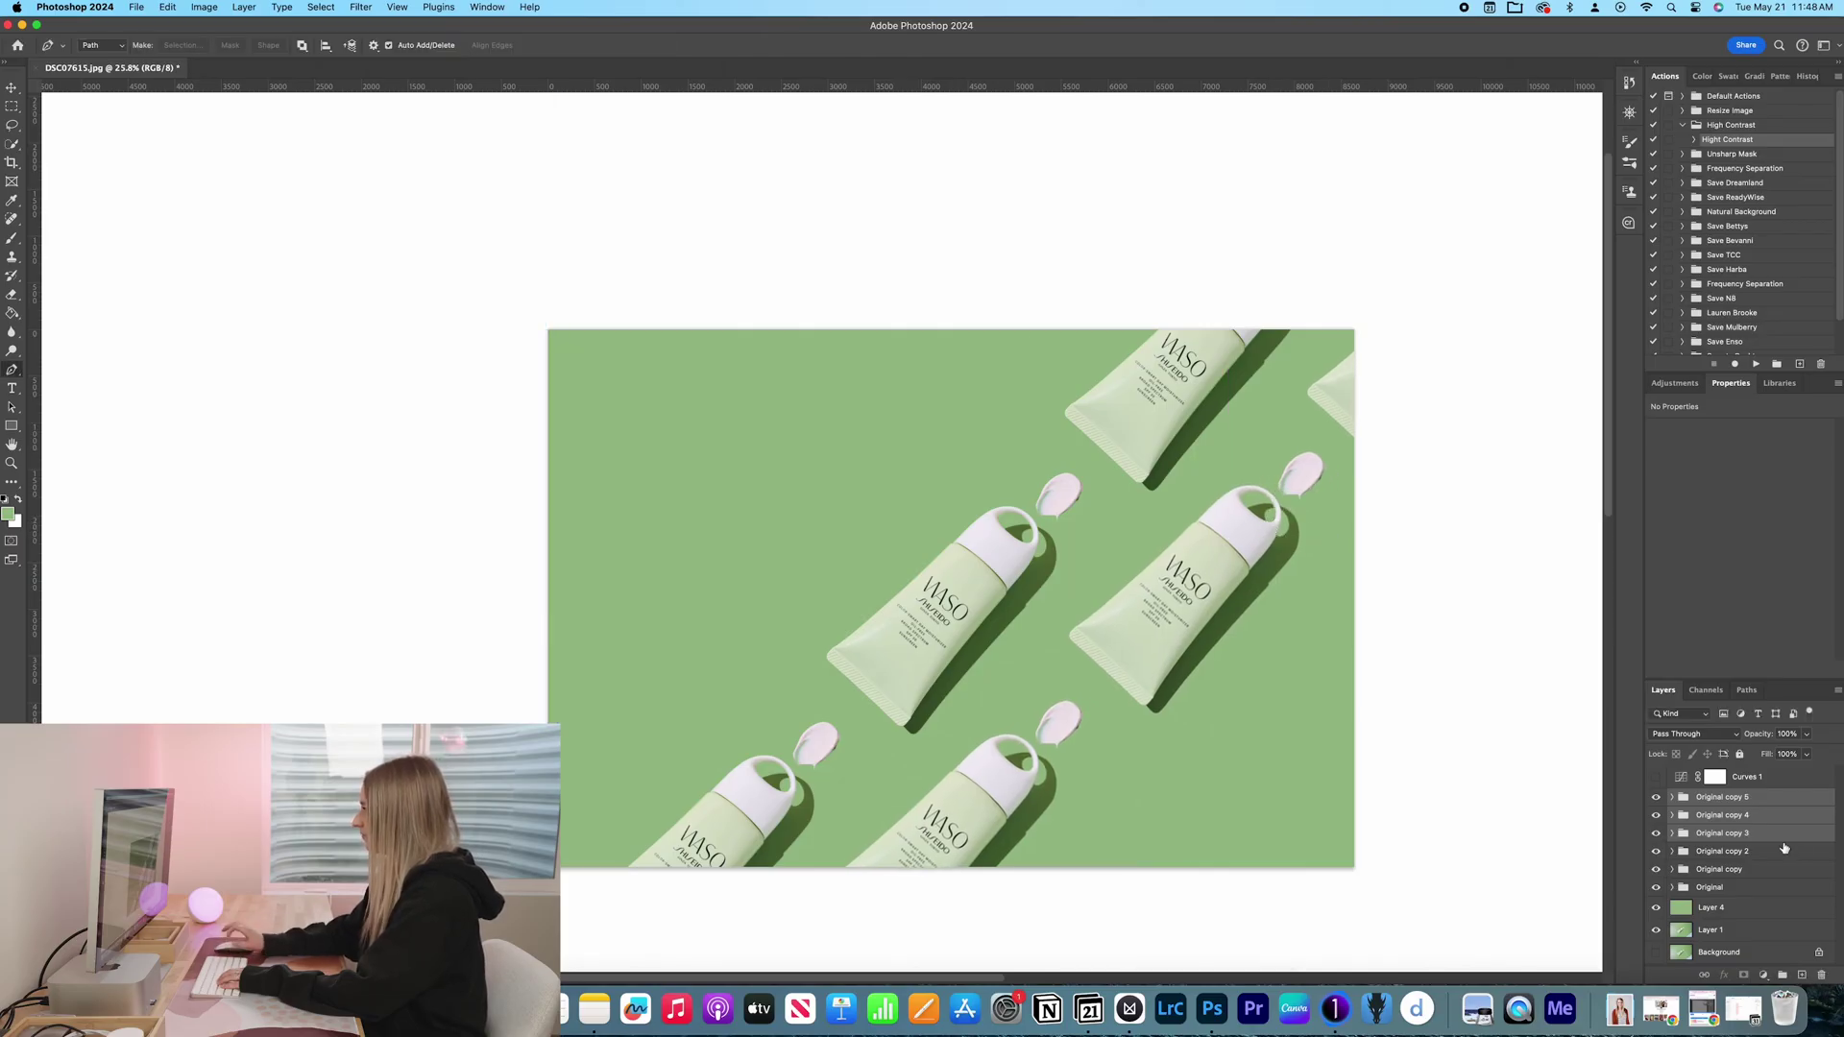
Step: Duplicate the row again and align the third row on the left side
key(super+j)
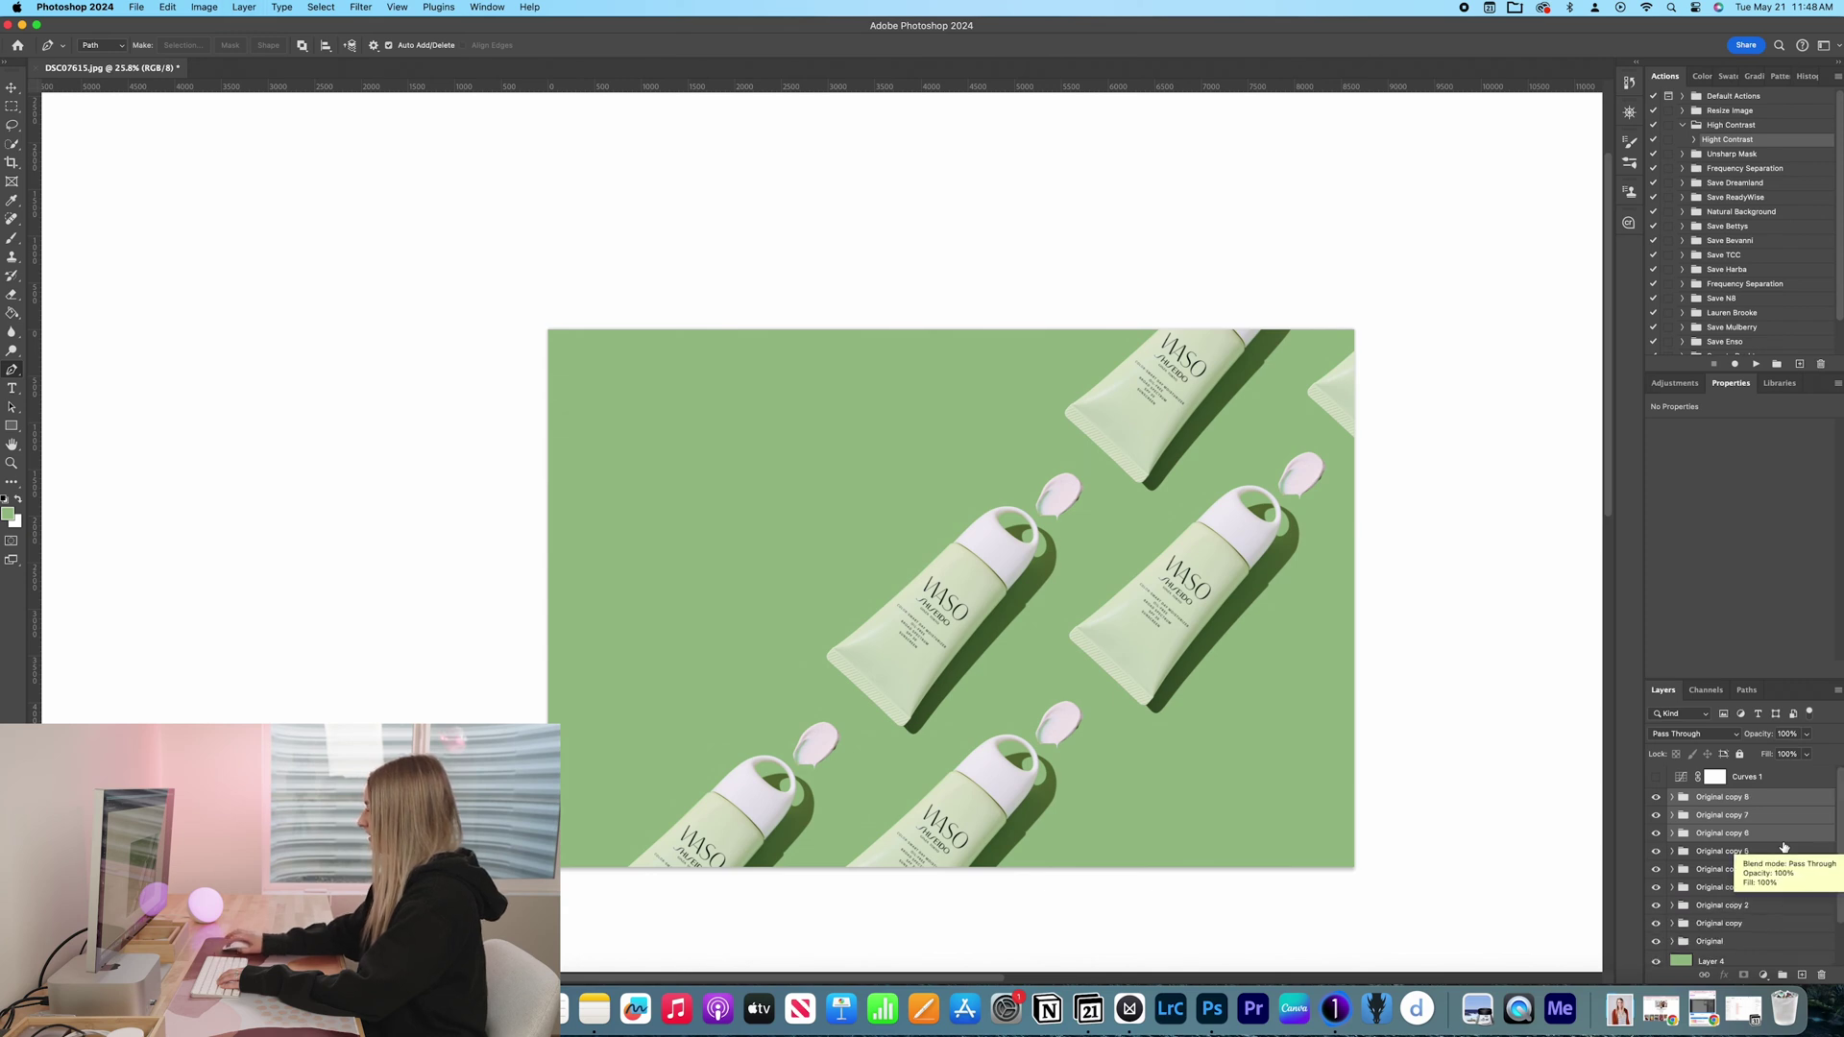
key(super+t)
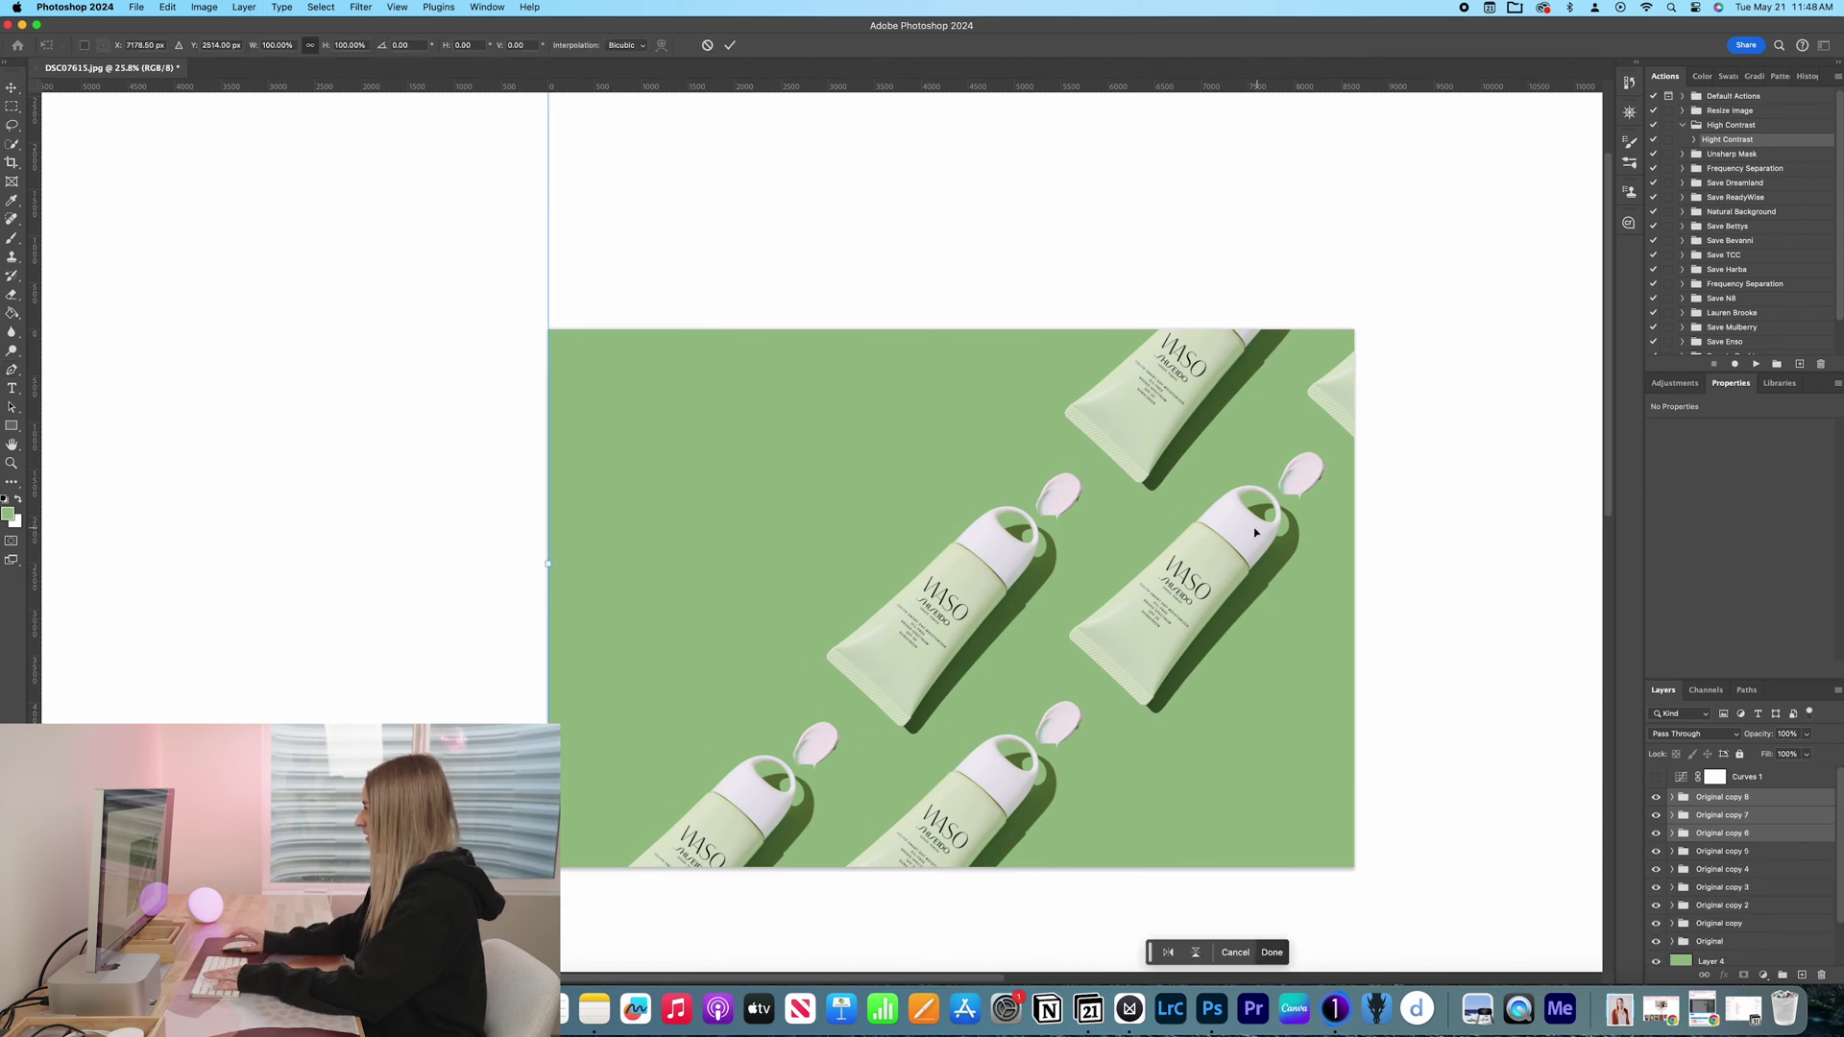
drag(1066, 360, 756, 590)
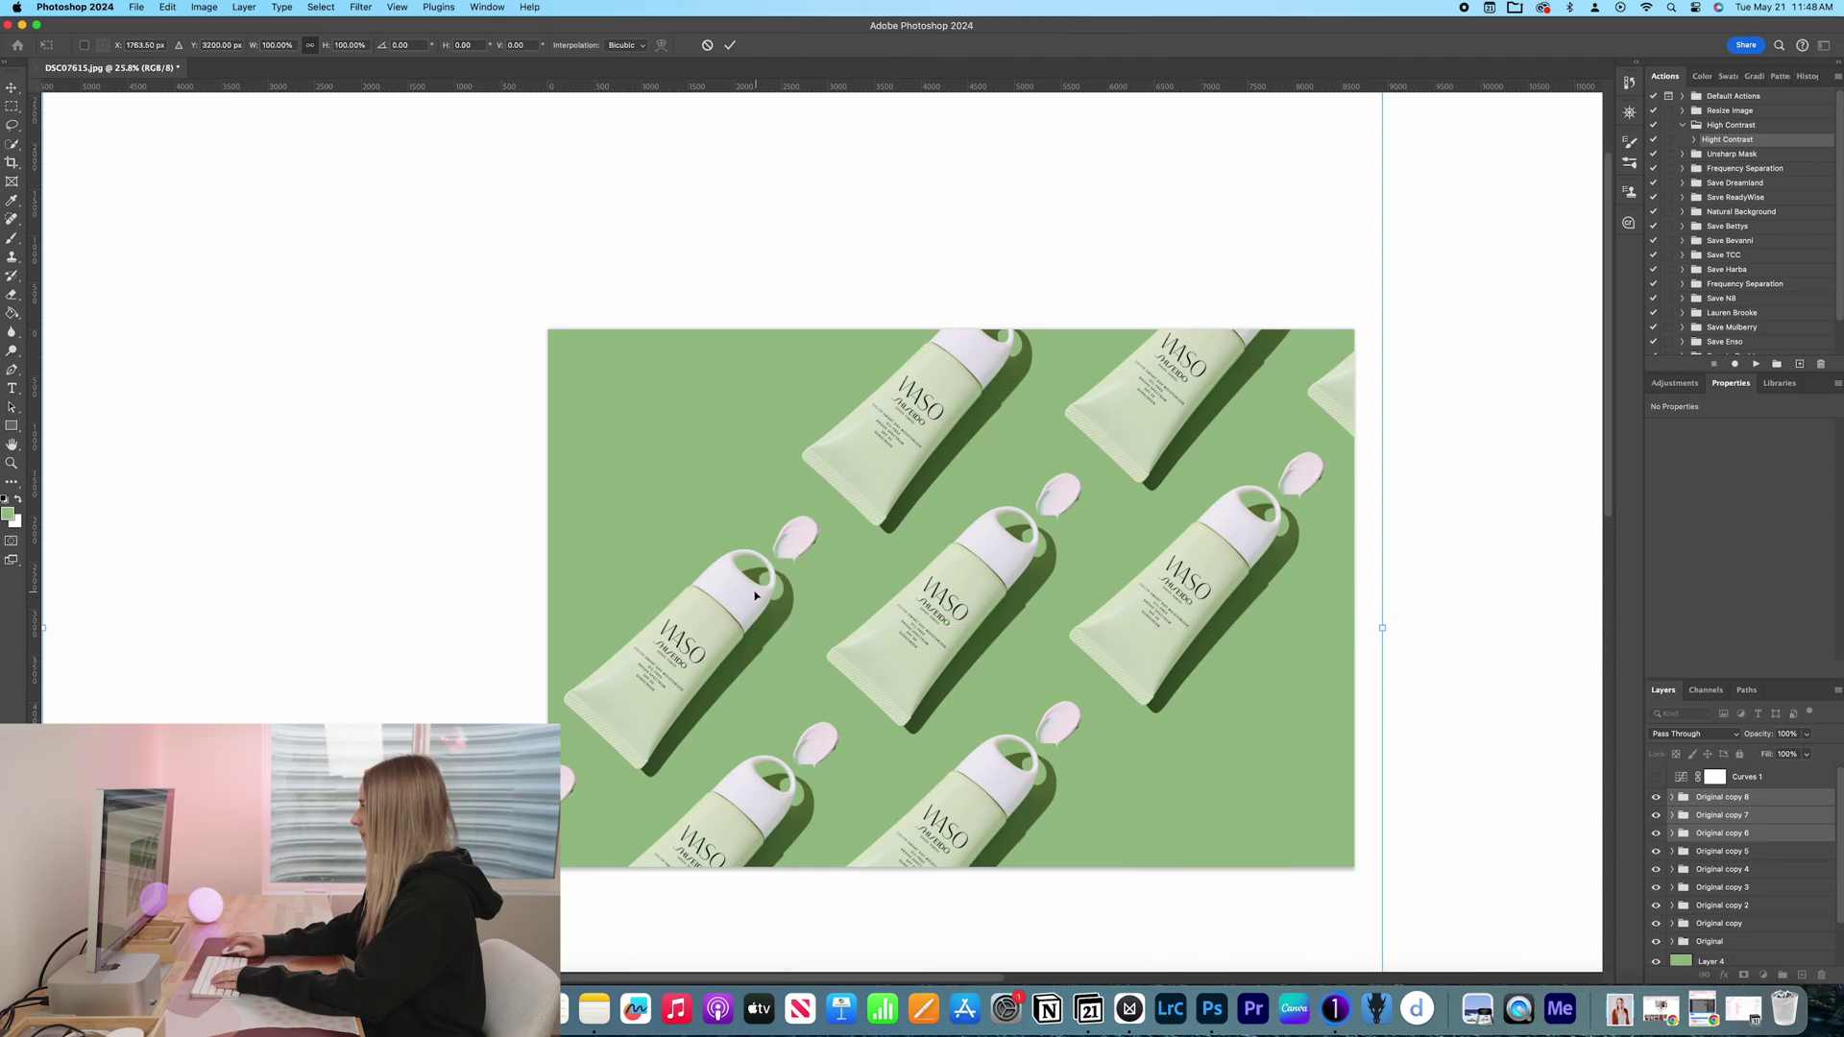
drag(759, 591, 788, 567)
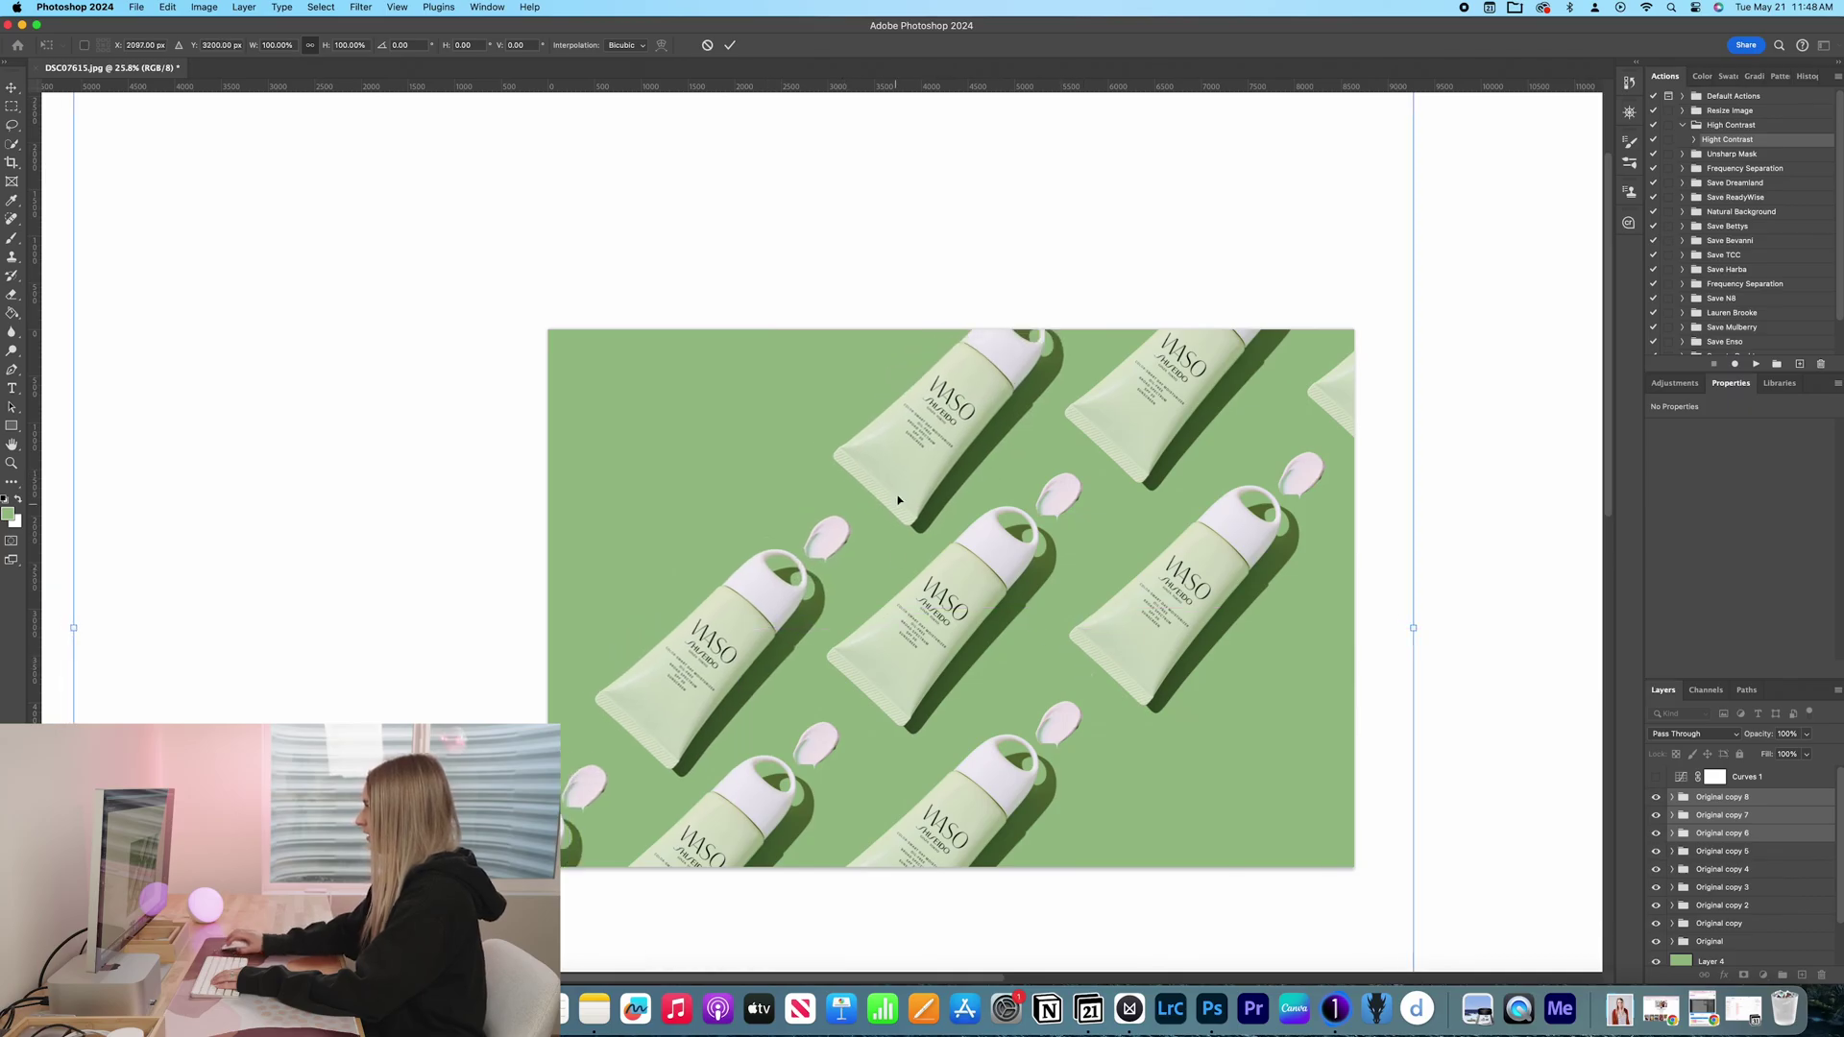
drag(1068, 653, 891, 477)
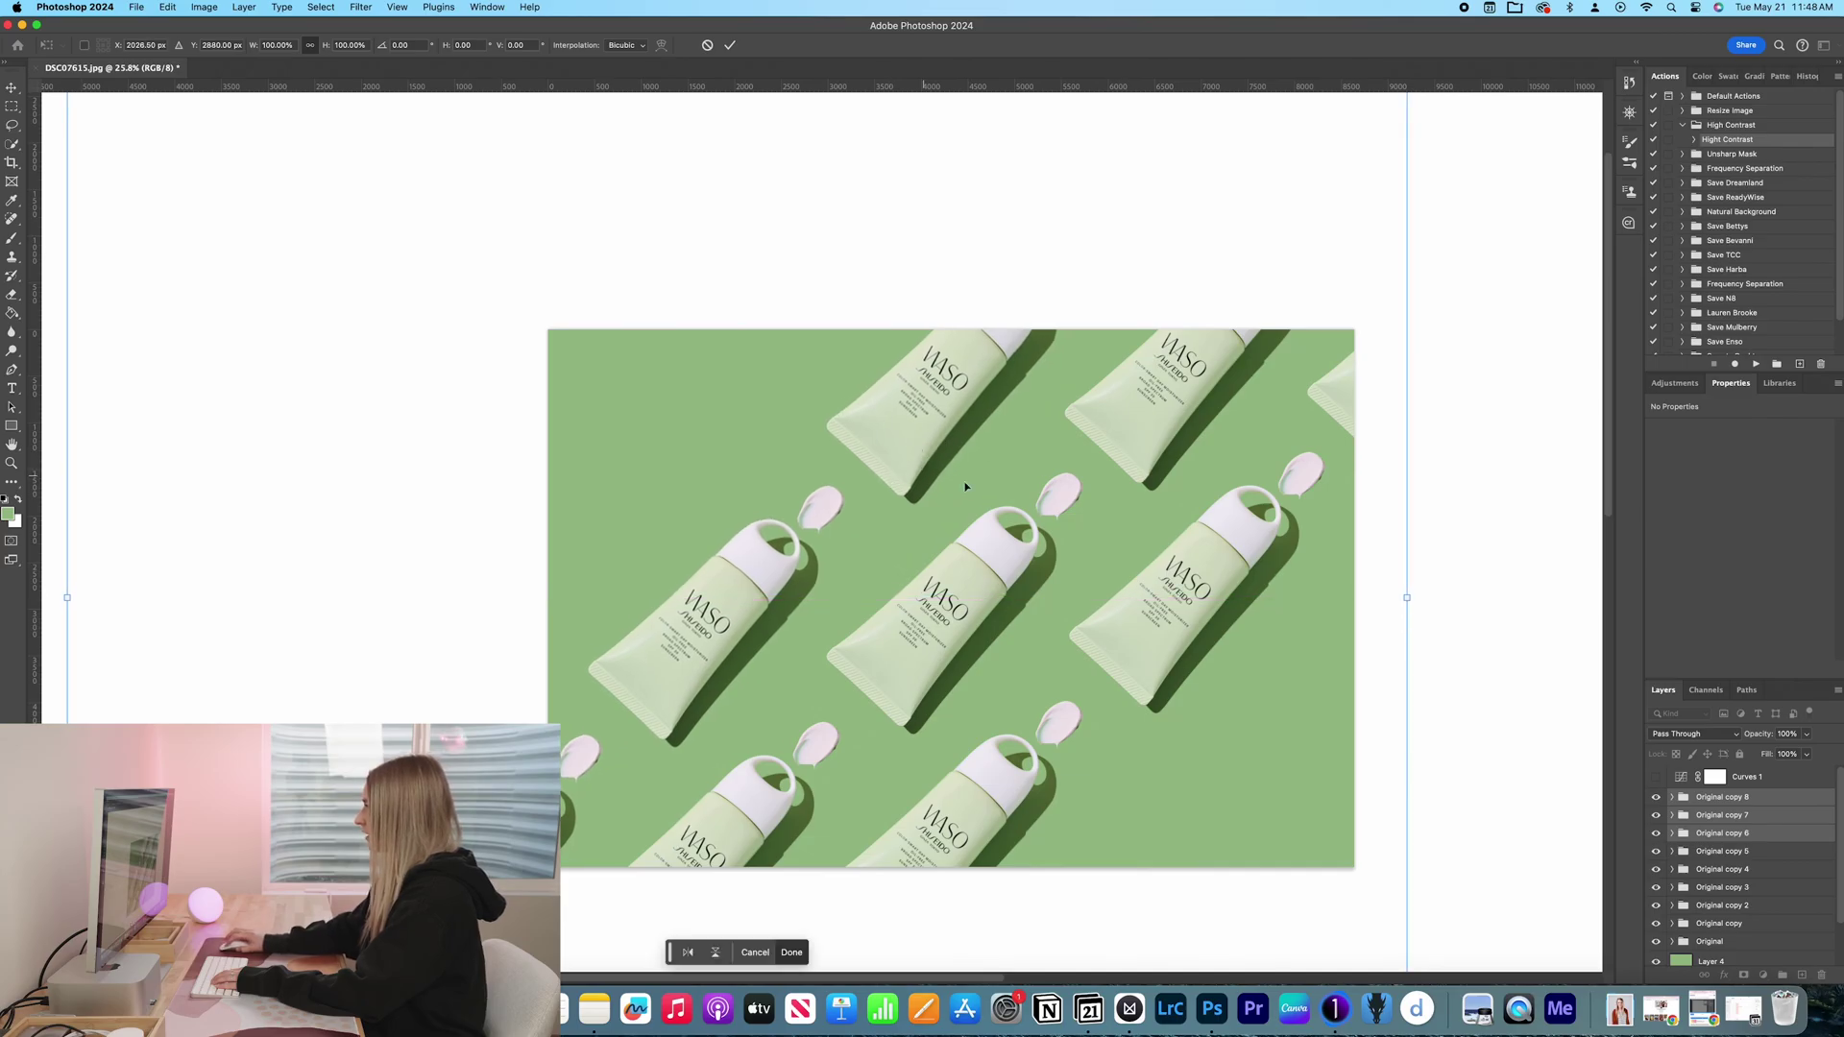
key(Return)
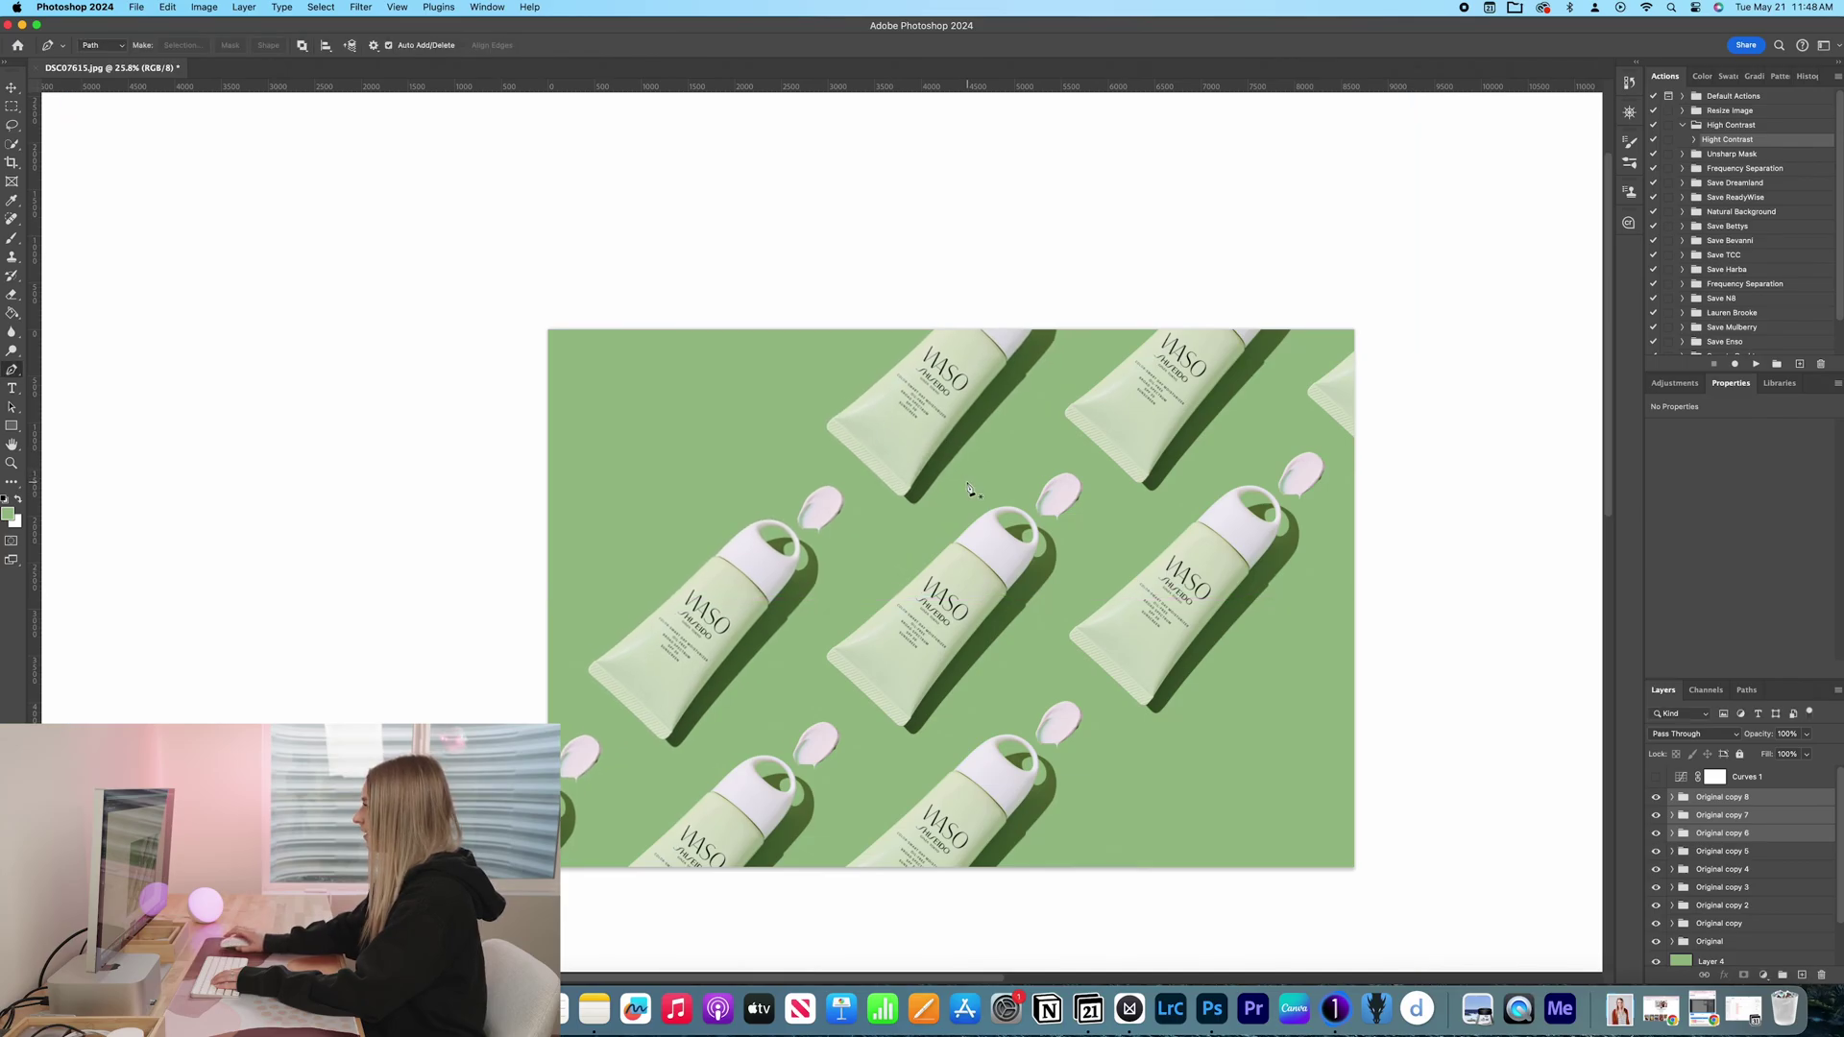
Step: Duplicate a row of tubes and fit the copies into the upper-left area of the pattern
key(super+j)
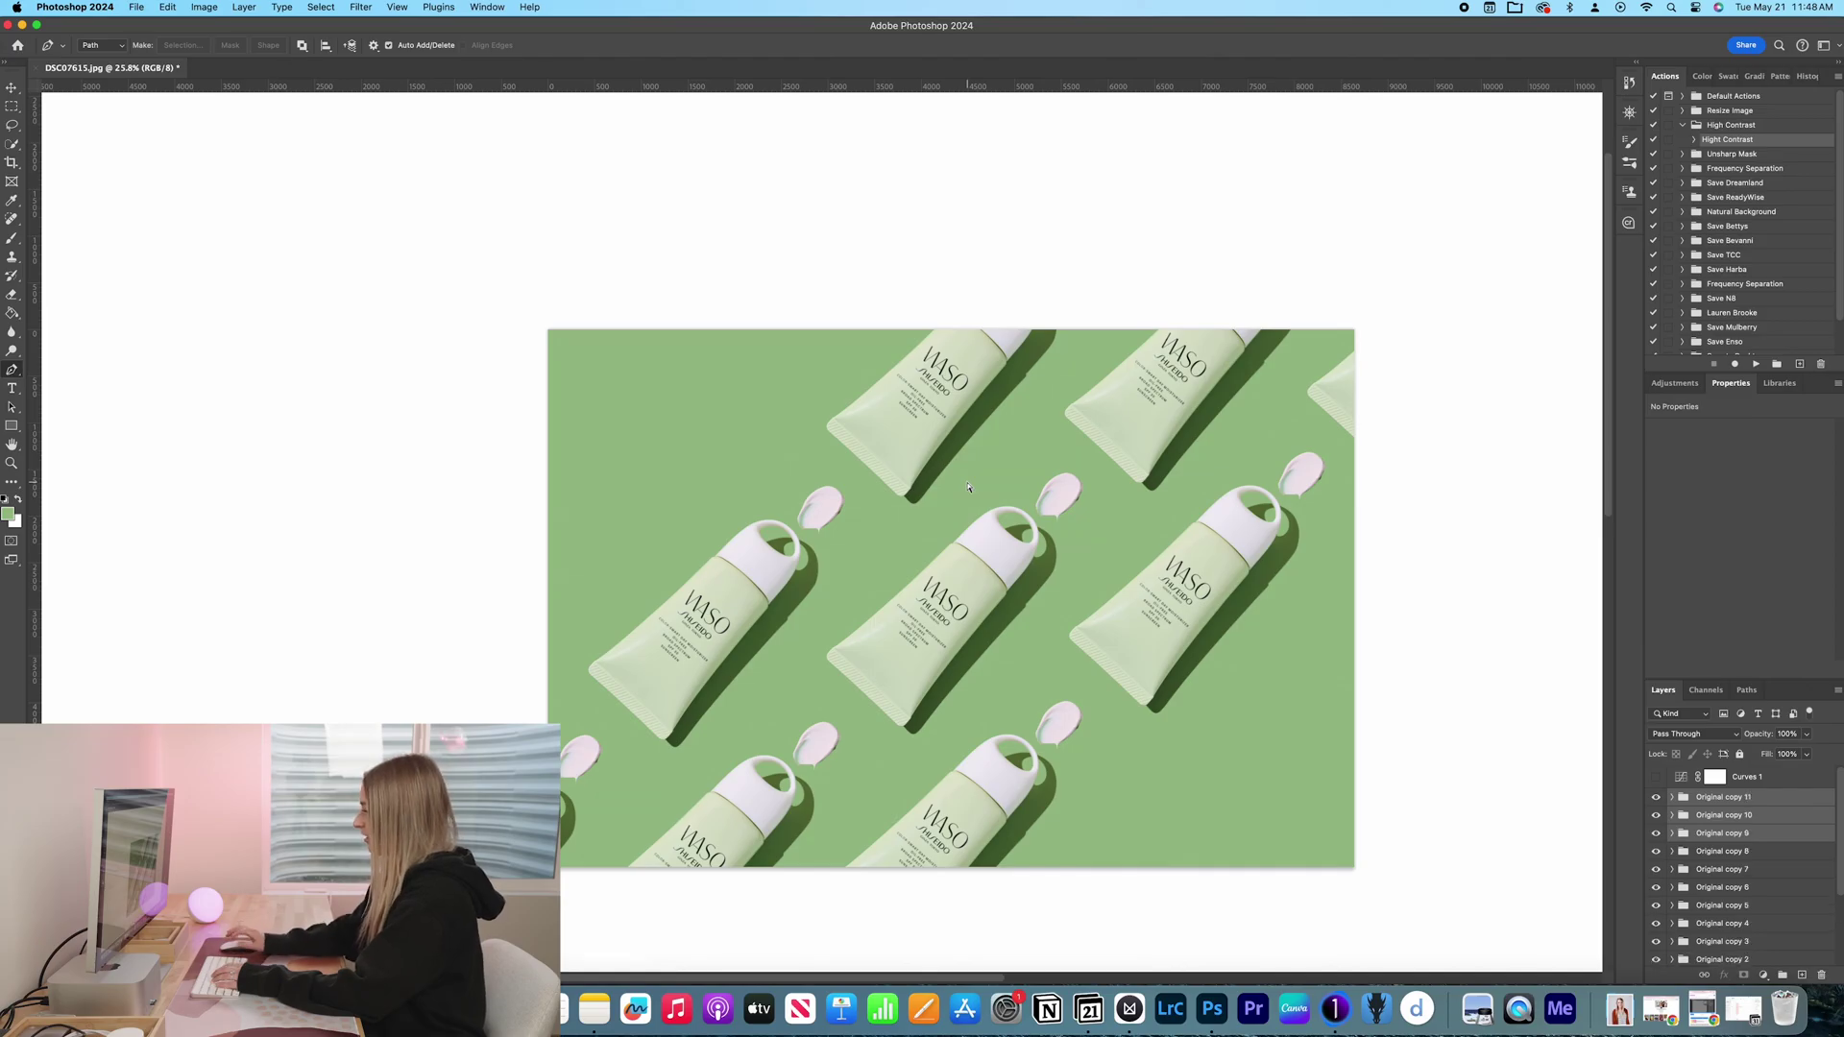
key(super+t)
drag(918, 406, 708, 401)
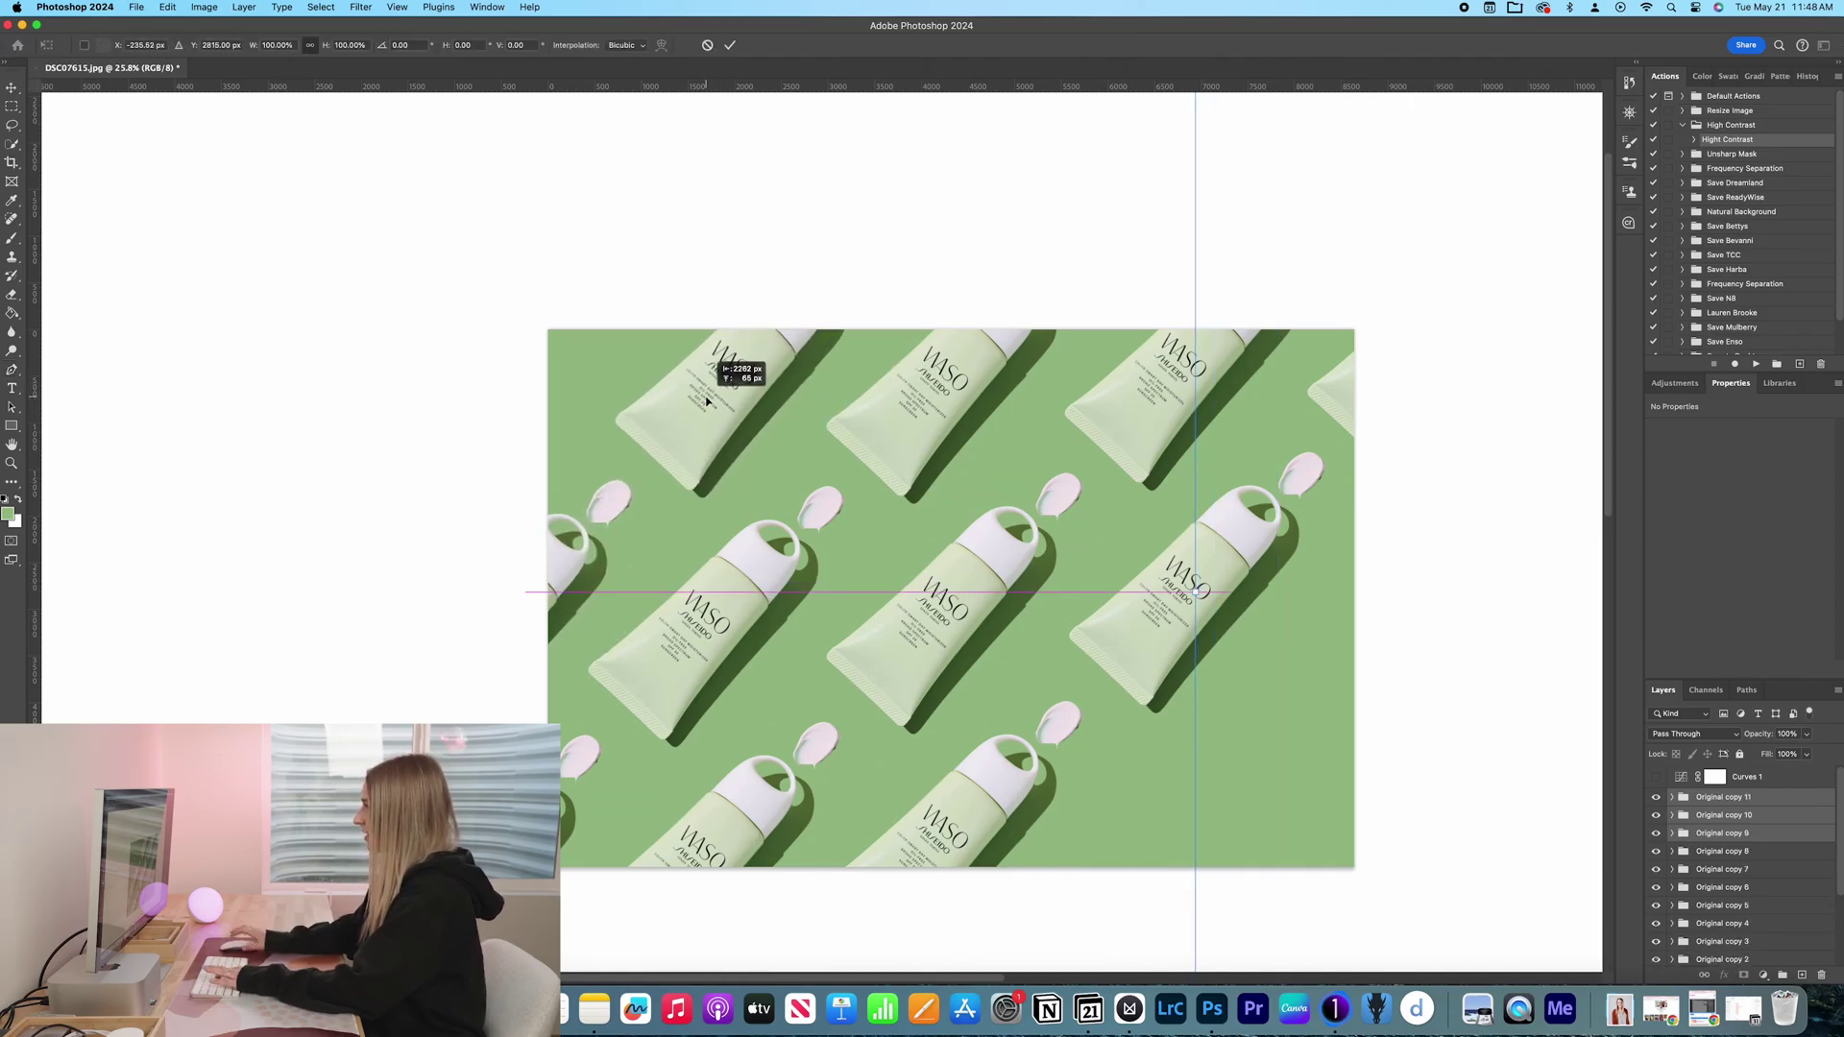
drag(707, 401, 708, 399)
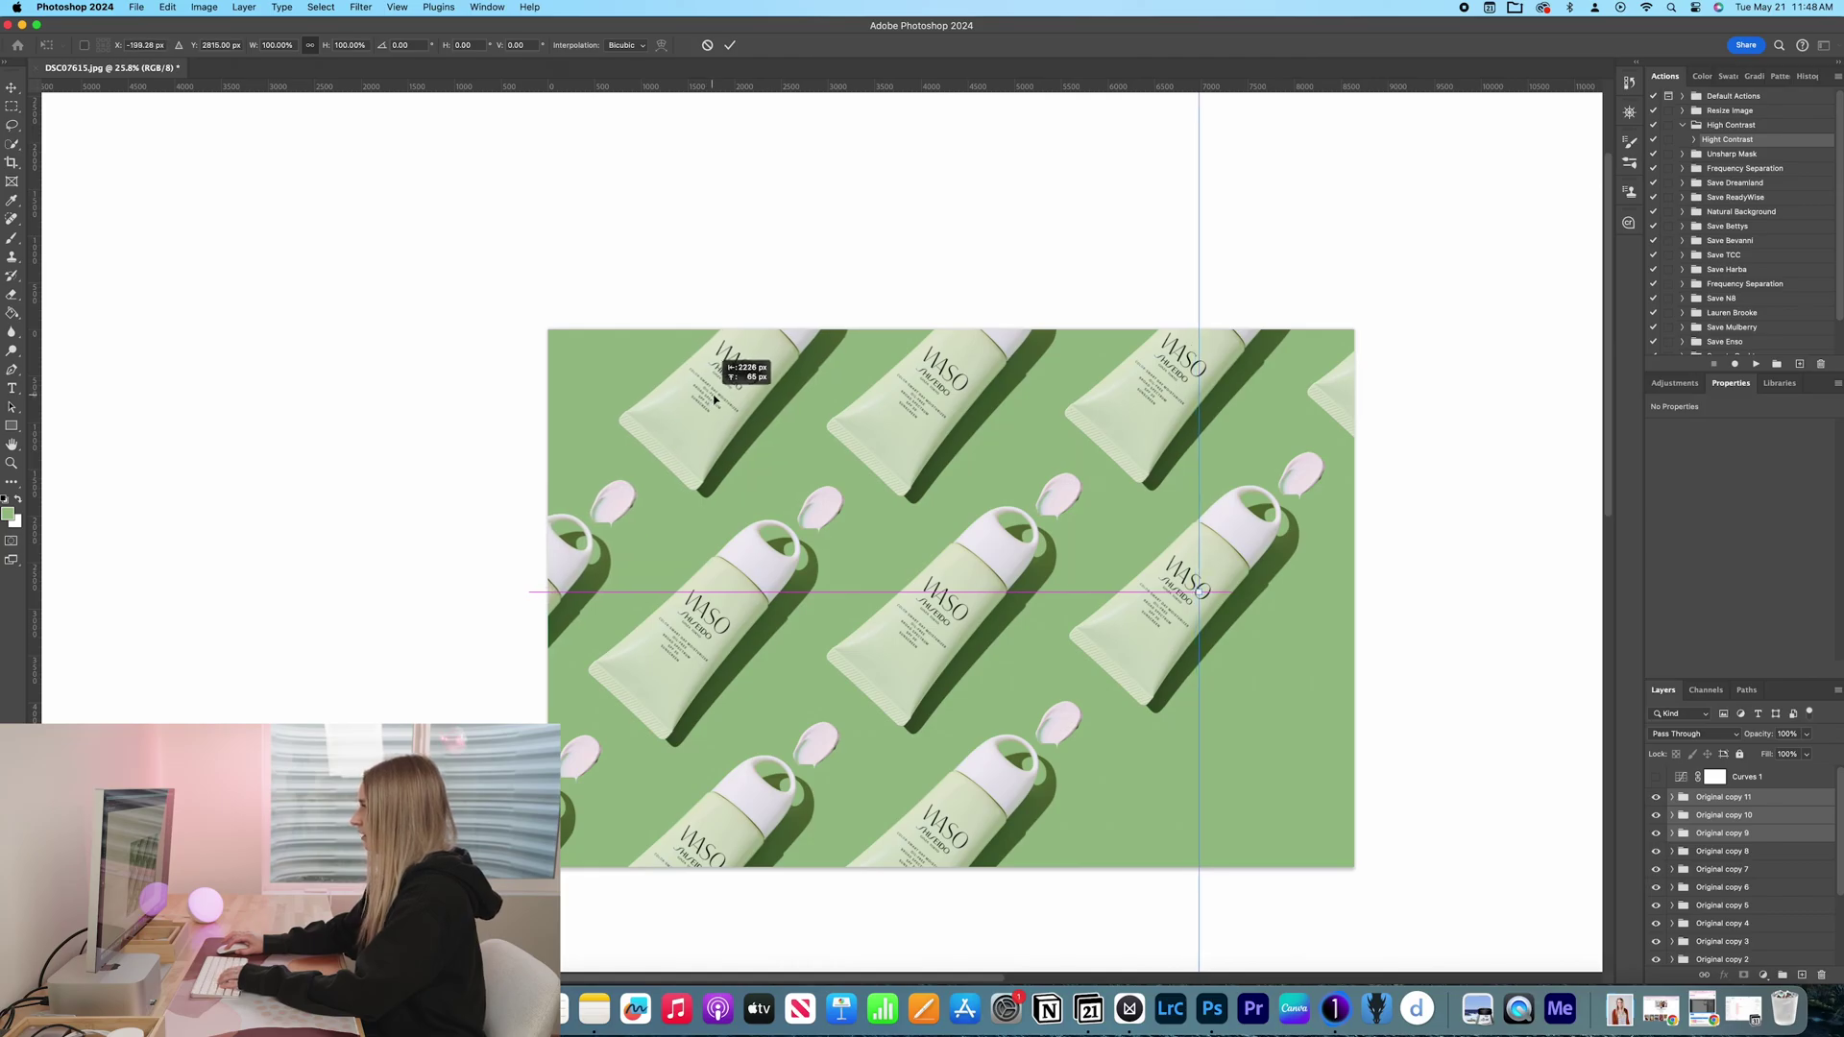
drag(708, 398, 688, 418)
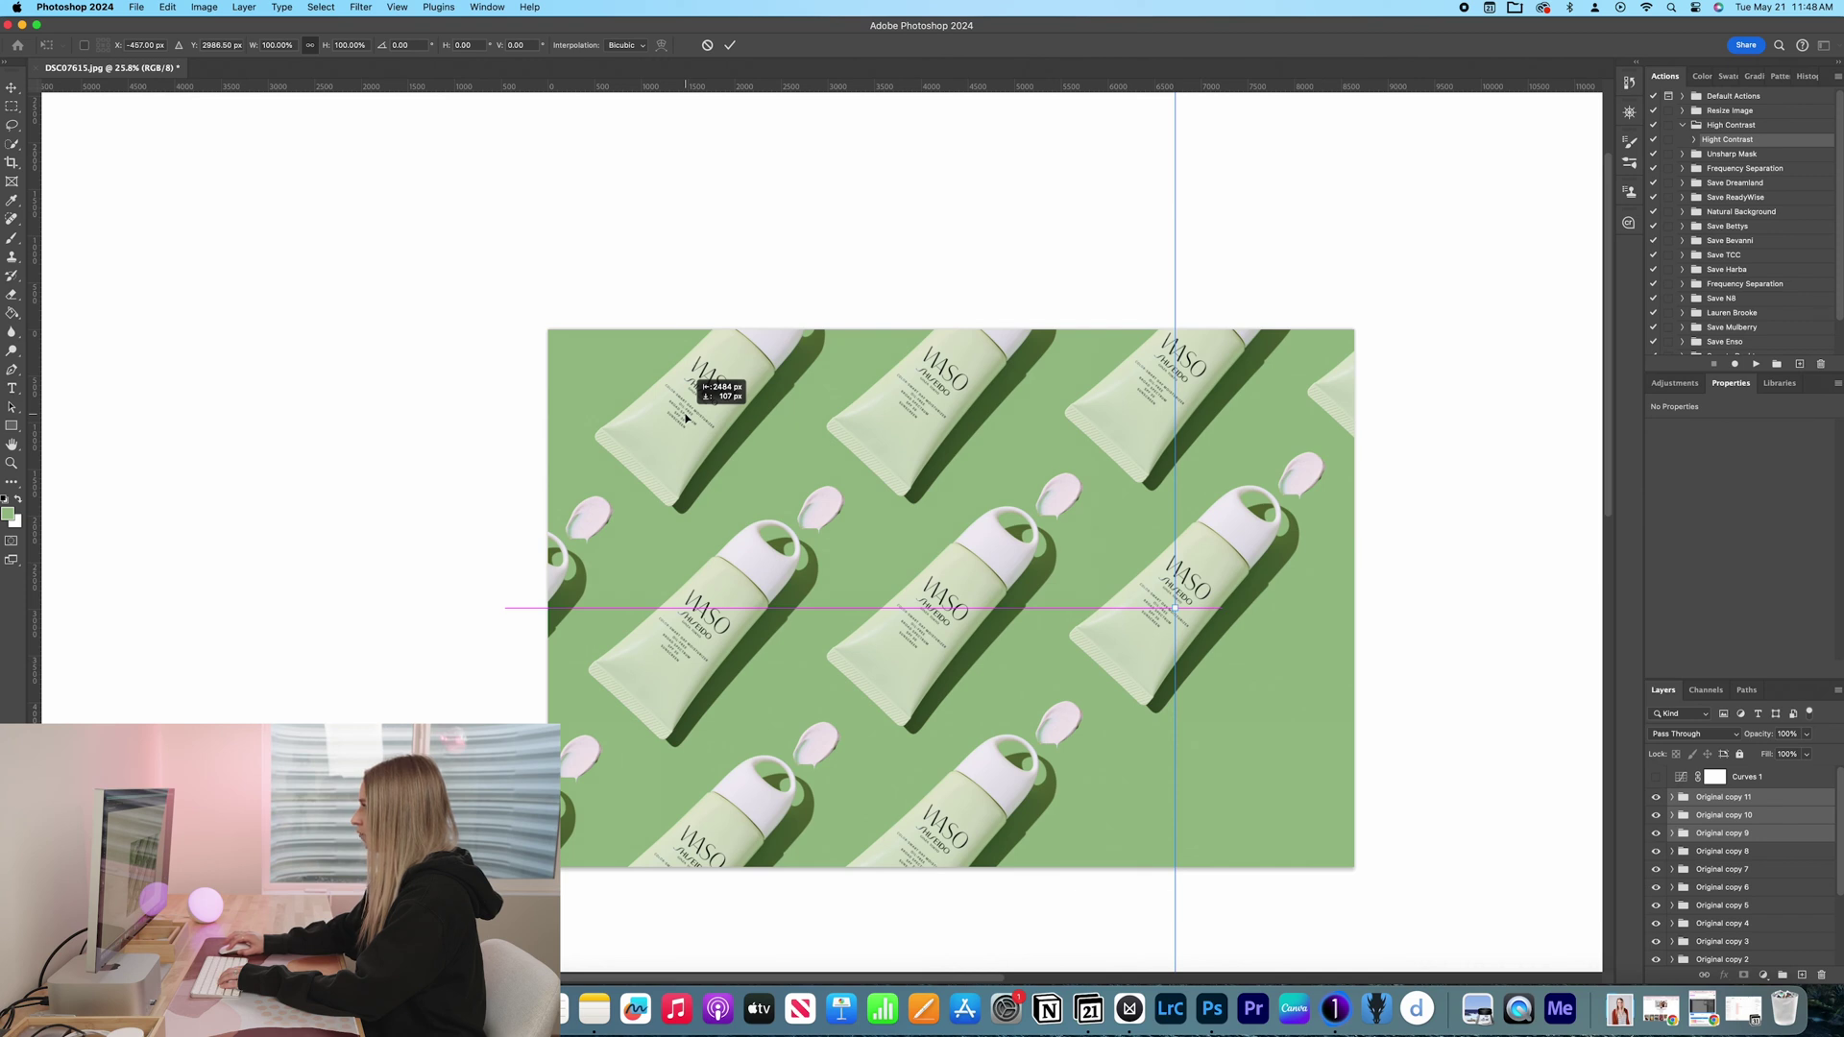
drag(687, 418, 683, 414)
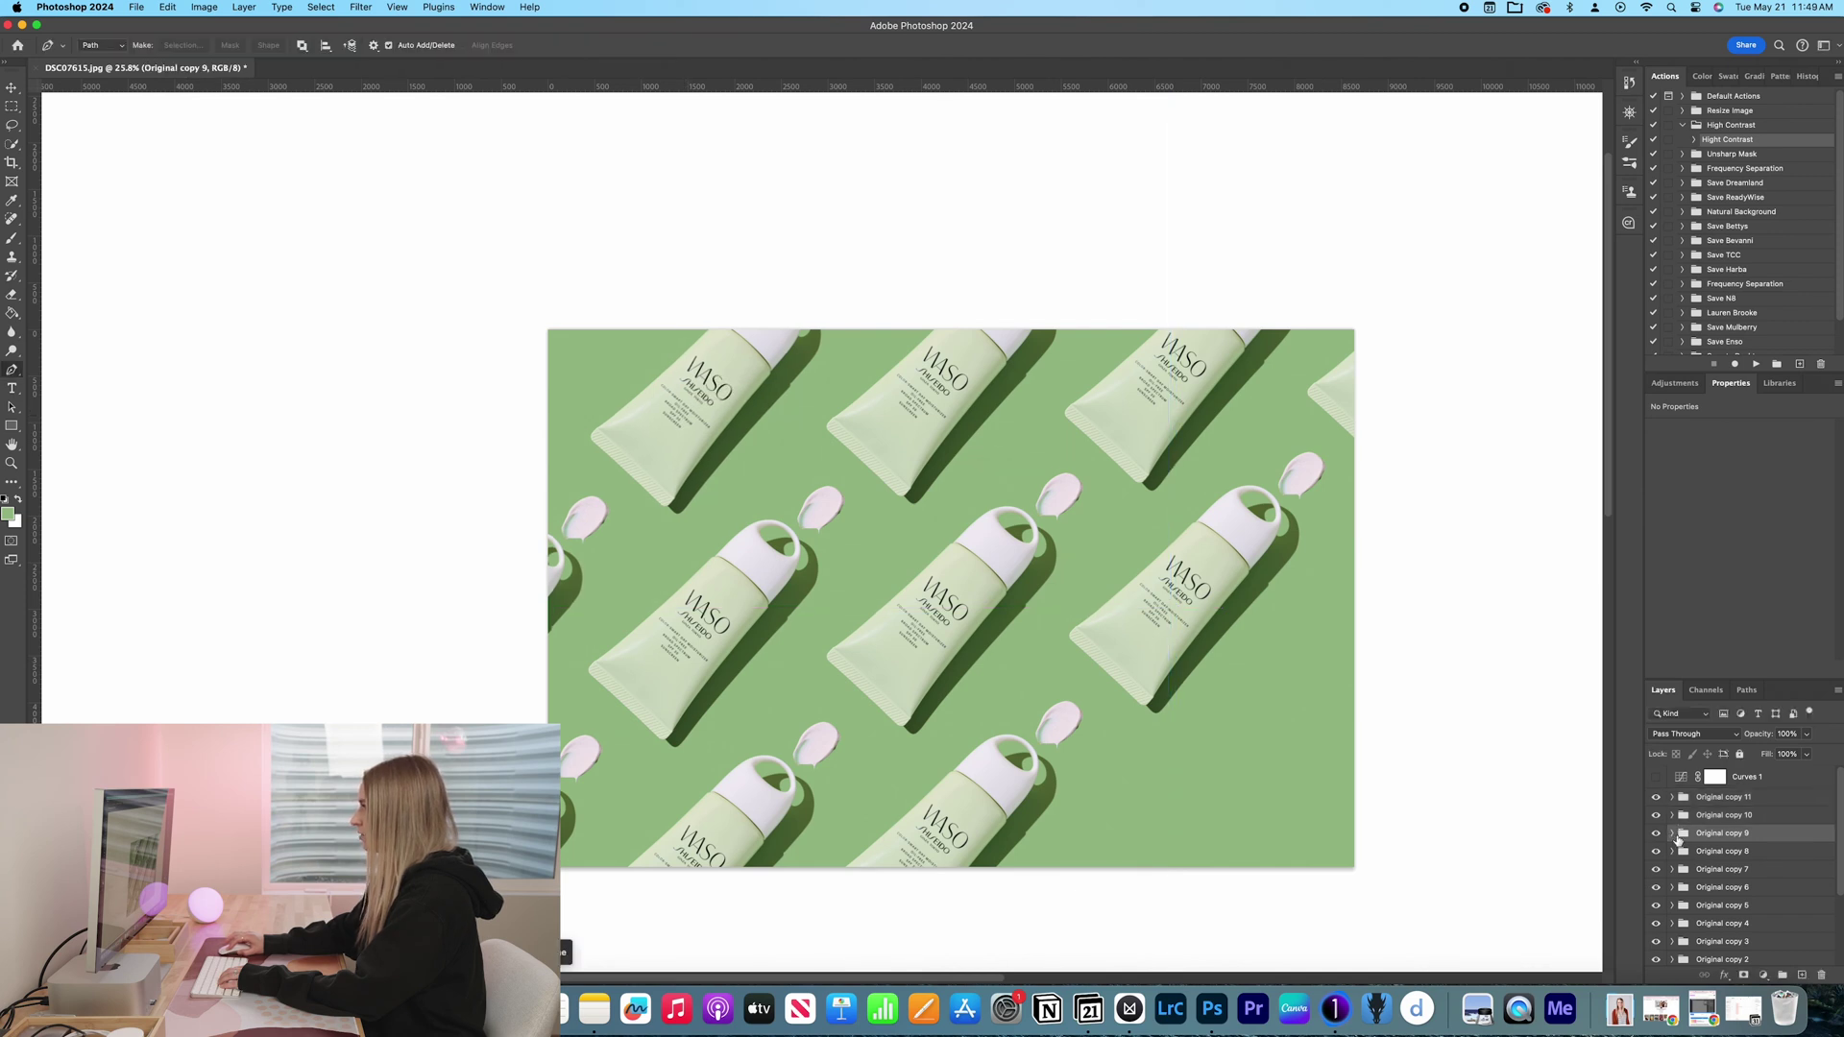
Step: Move the Original copy 11 tube into the top-left corner
click(1757, 832)
click(1656, 817)
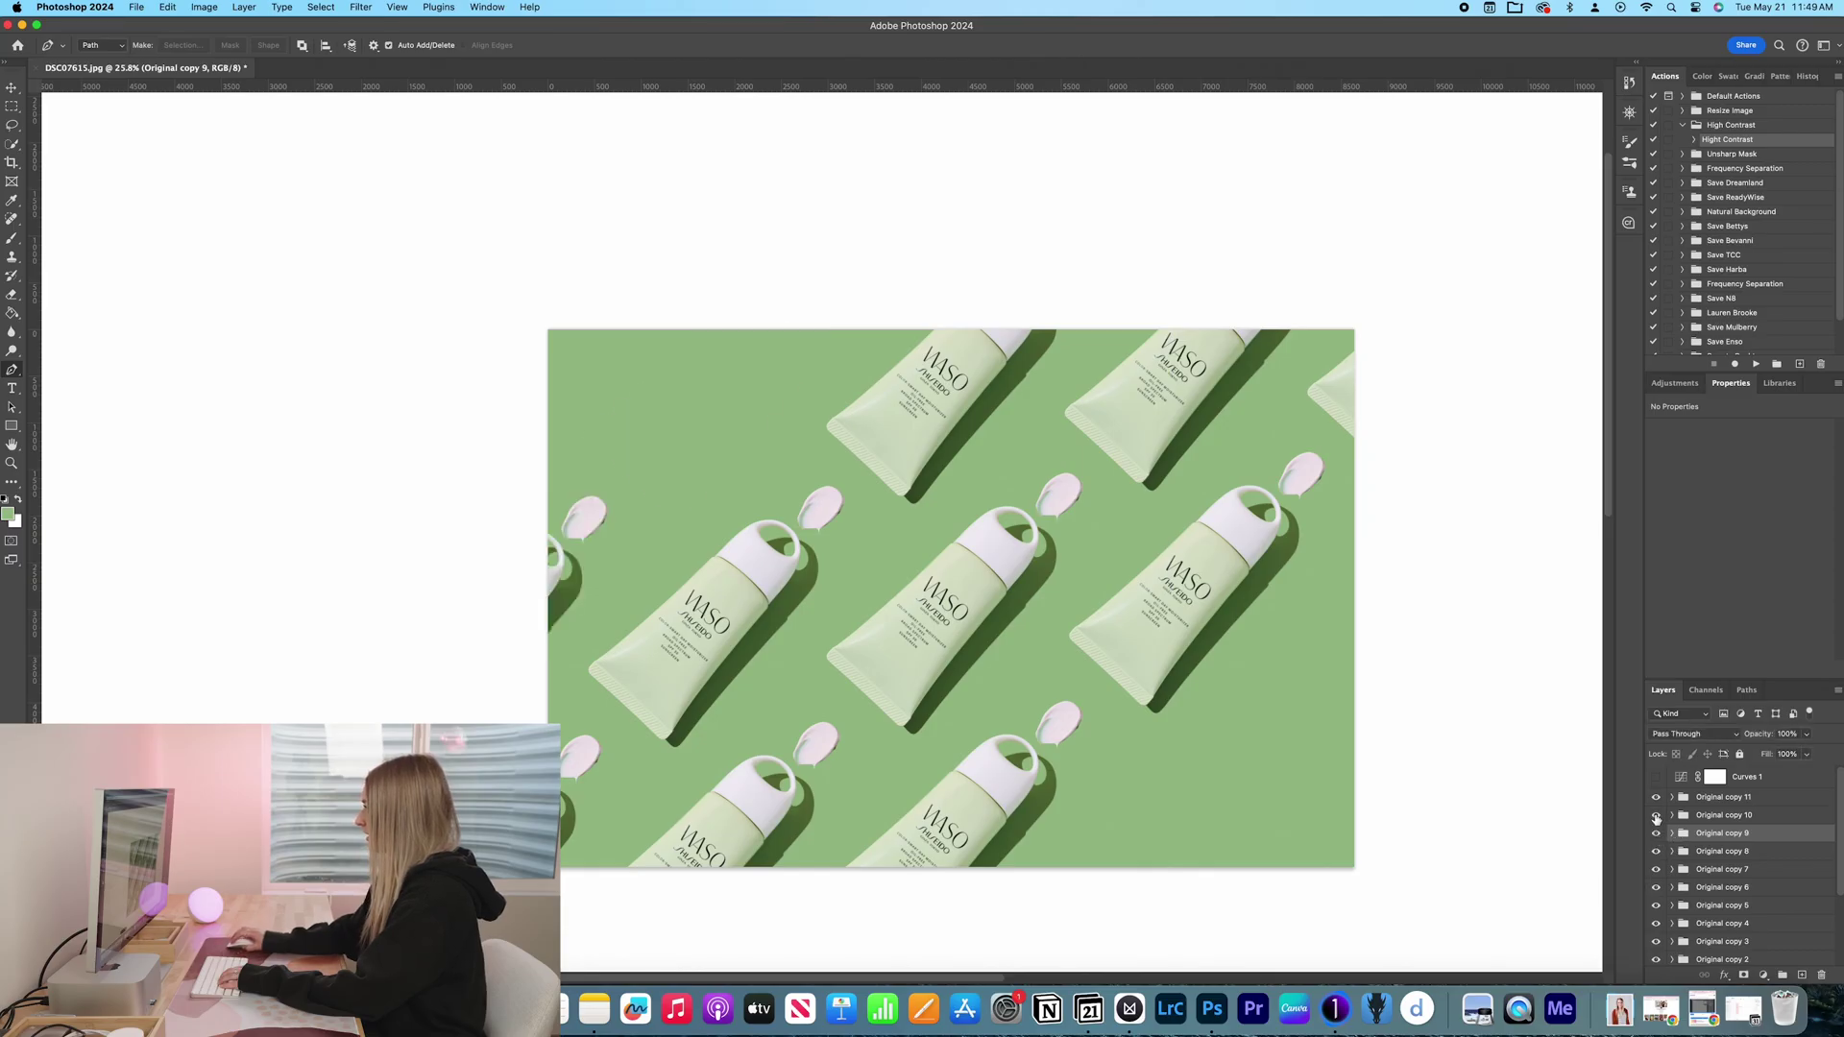
click(1719, 799)
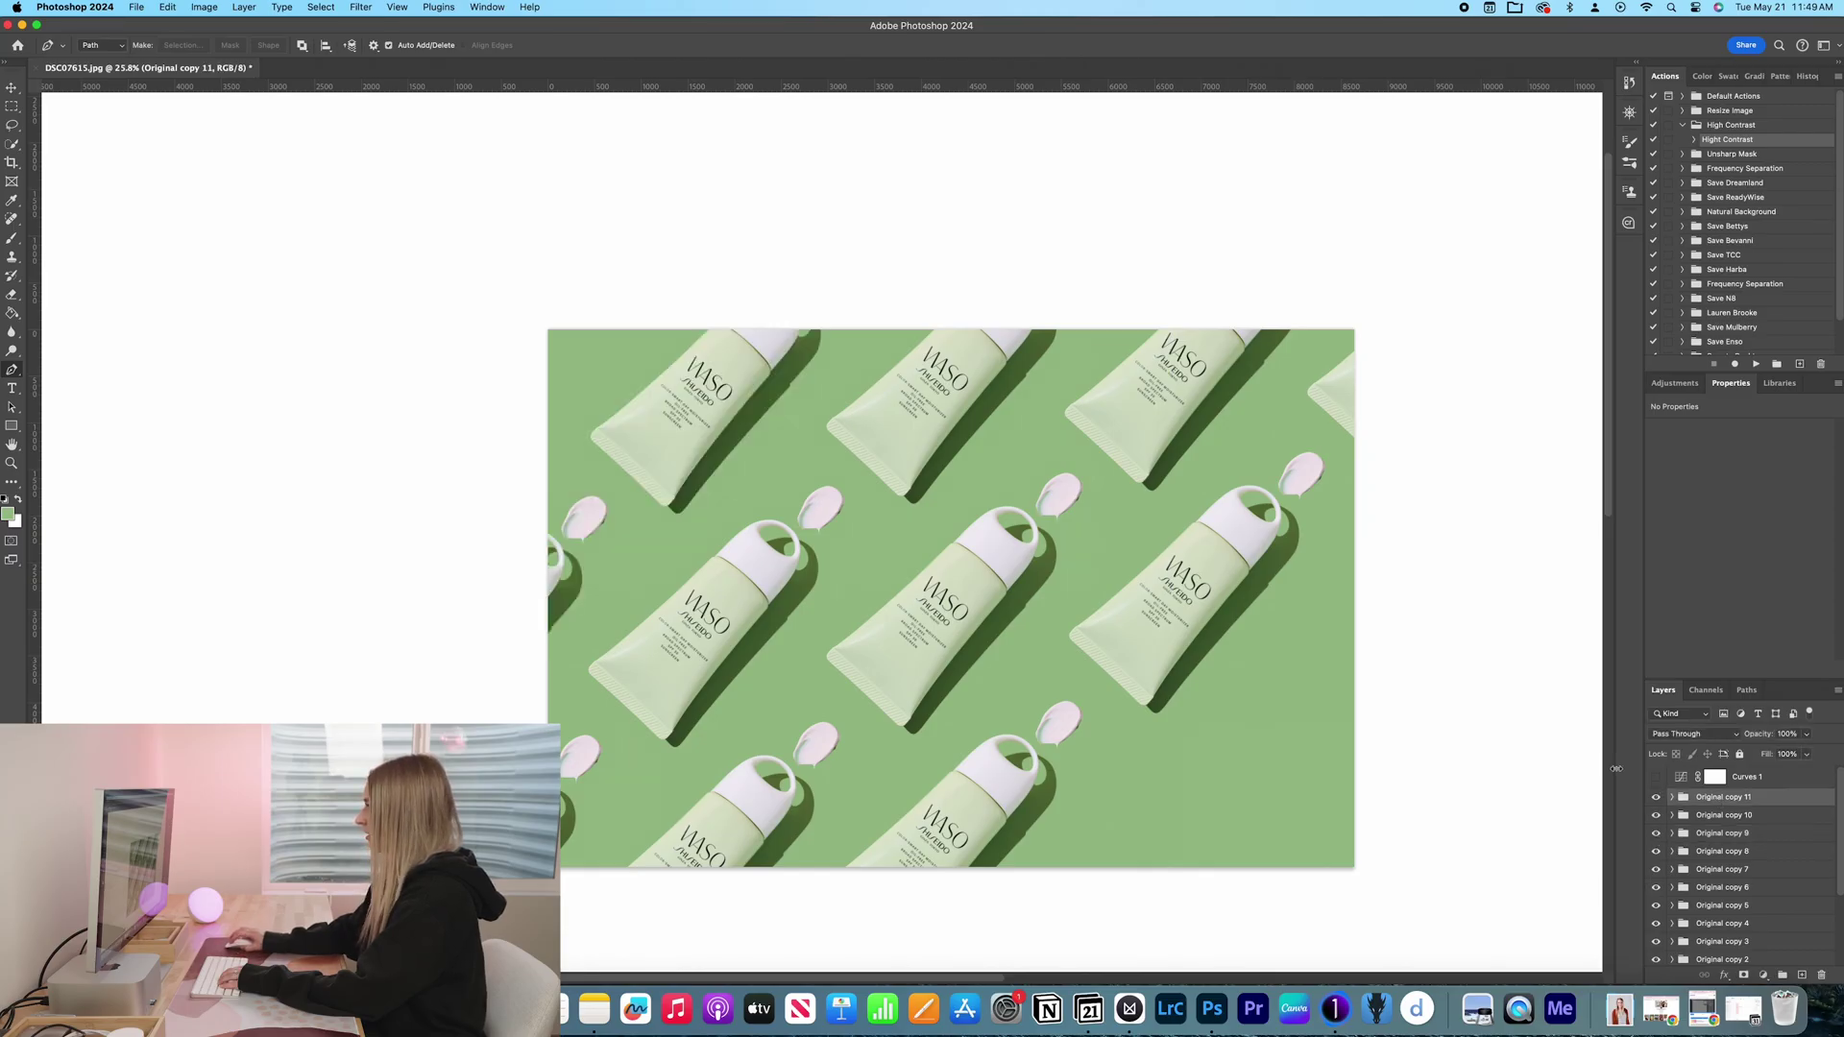
key(super+t)
drag(490, 518, 631, 226)
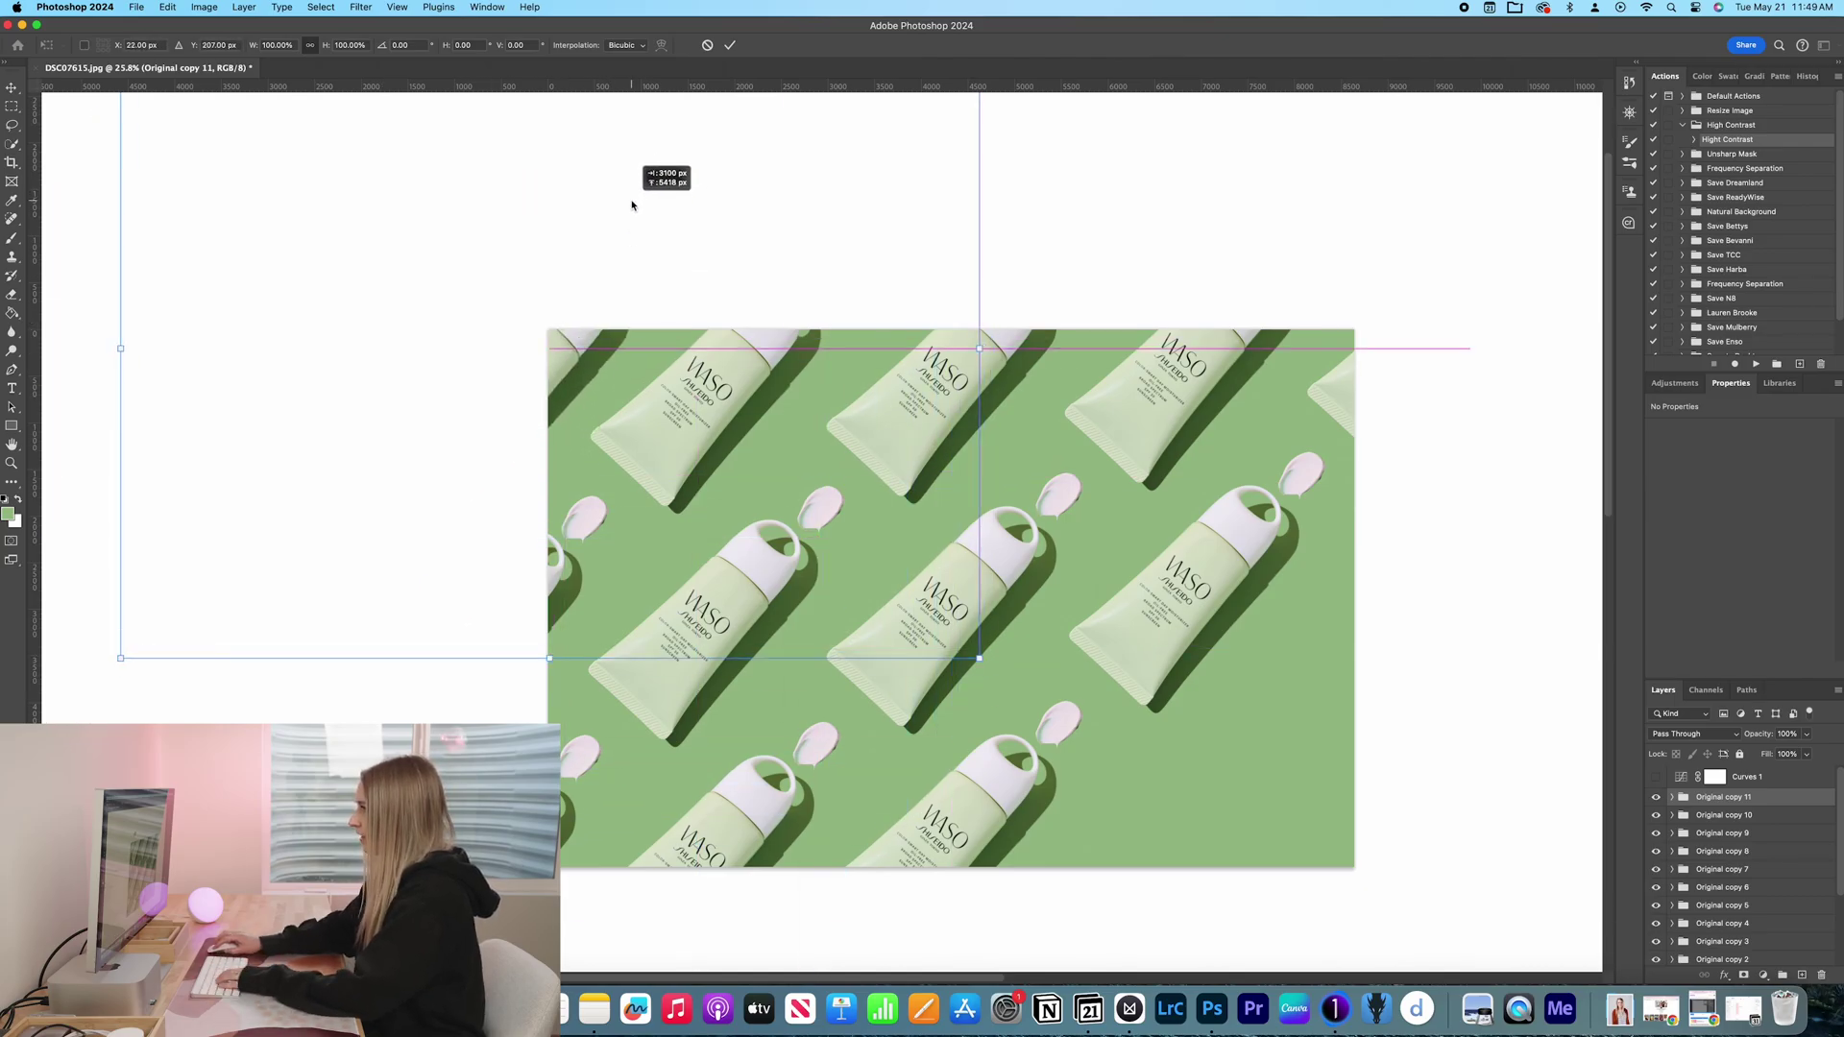
mouse_move(632, 227)
mouse_down()
mouse_move(621, 217)
mouse_move(607, 249)
mouse_up()
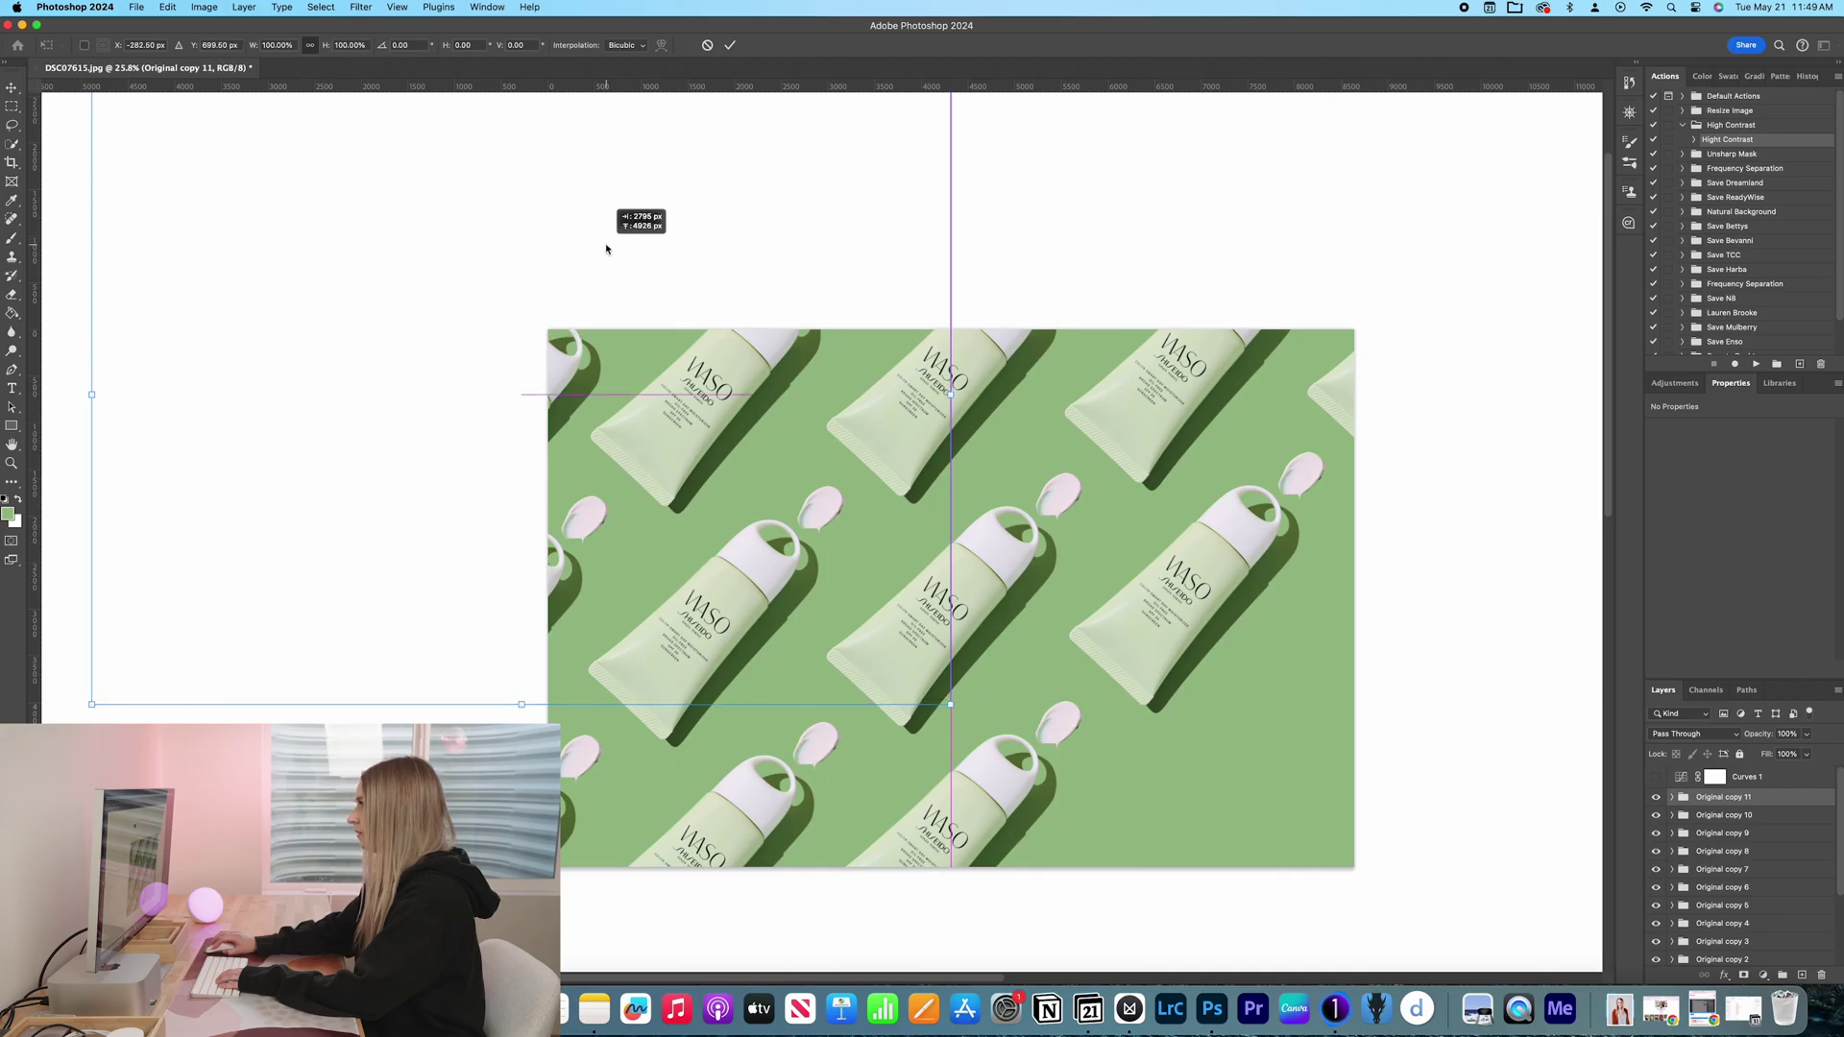
drag(607, 249, 607, 249)
key(Return)
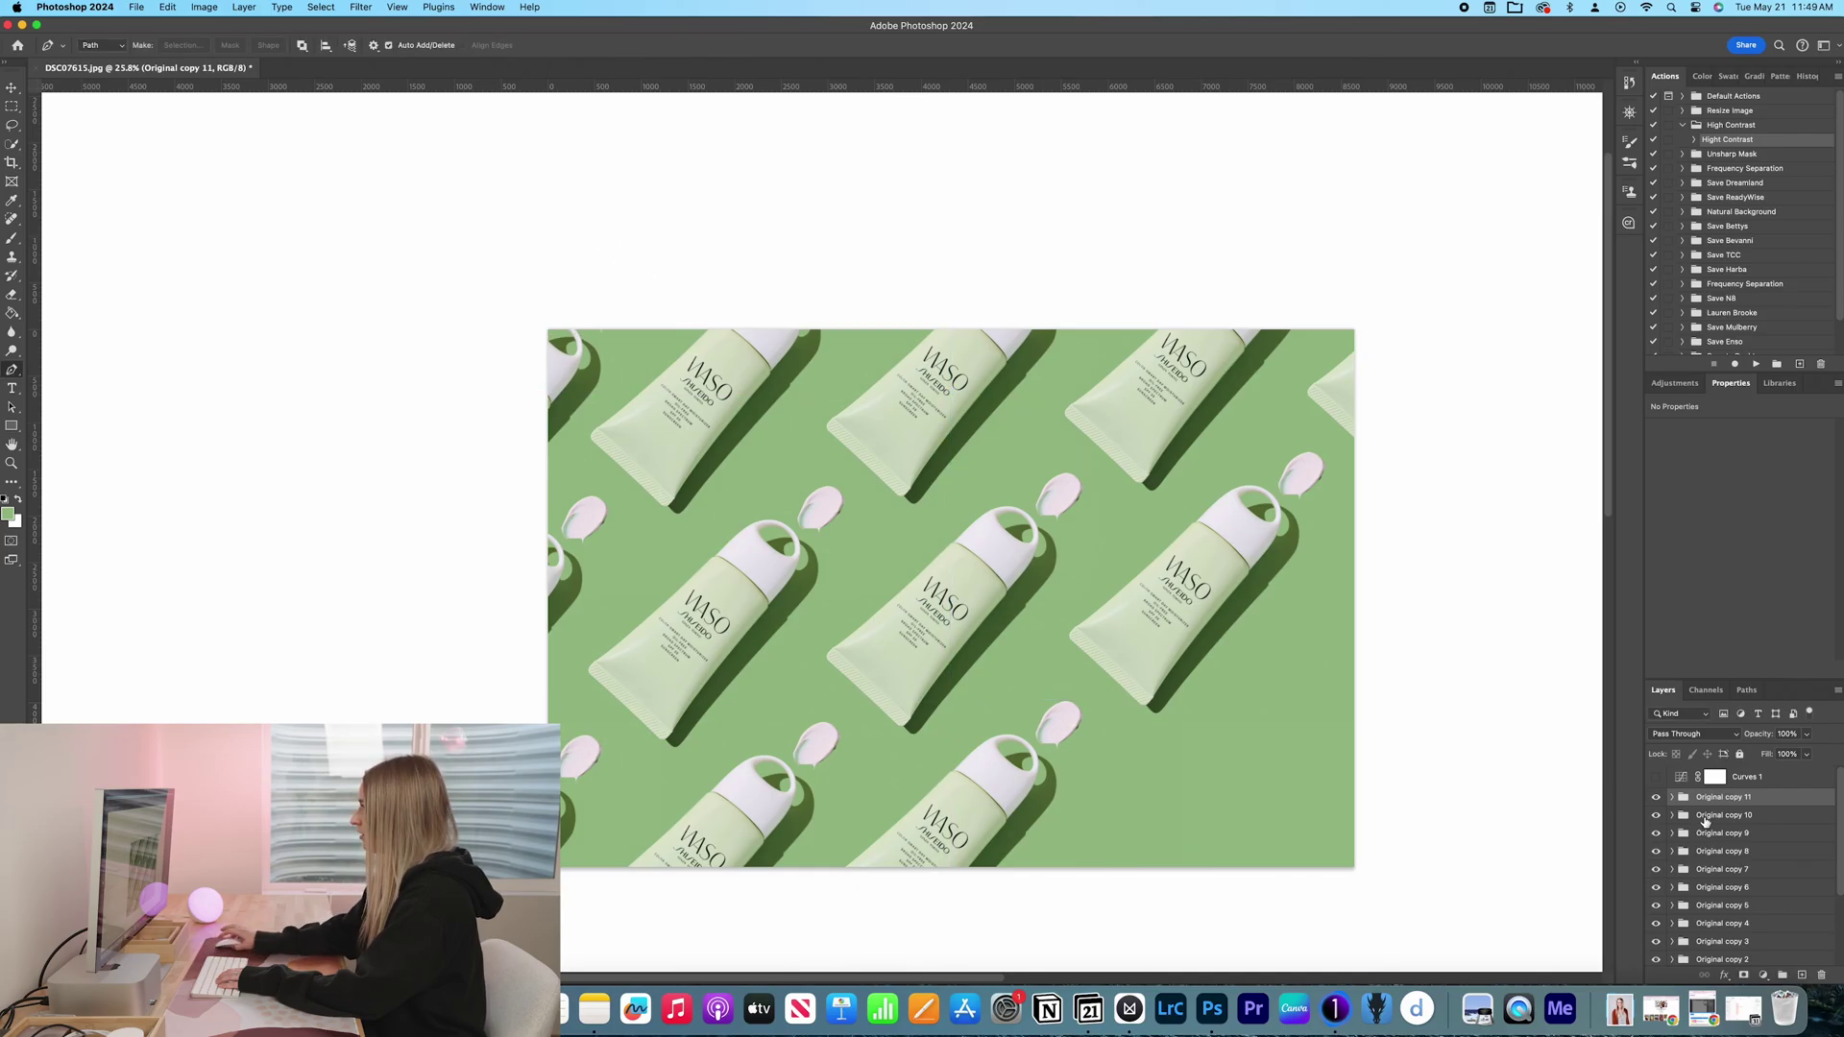
Step: Move copies of Original copy 10, copy 9 and another tube group into the empty bottom area
click(1706, 821)
shift+click(1706, 834)
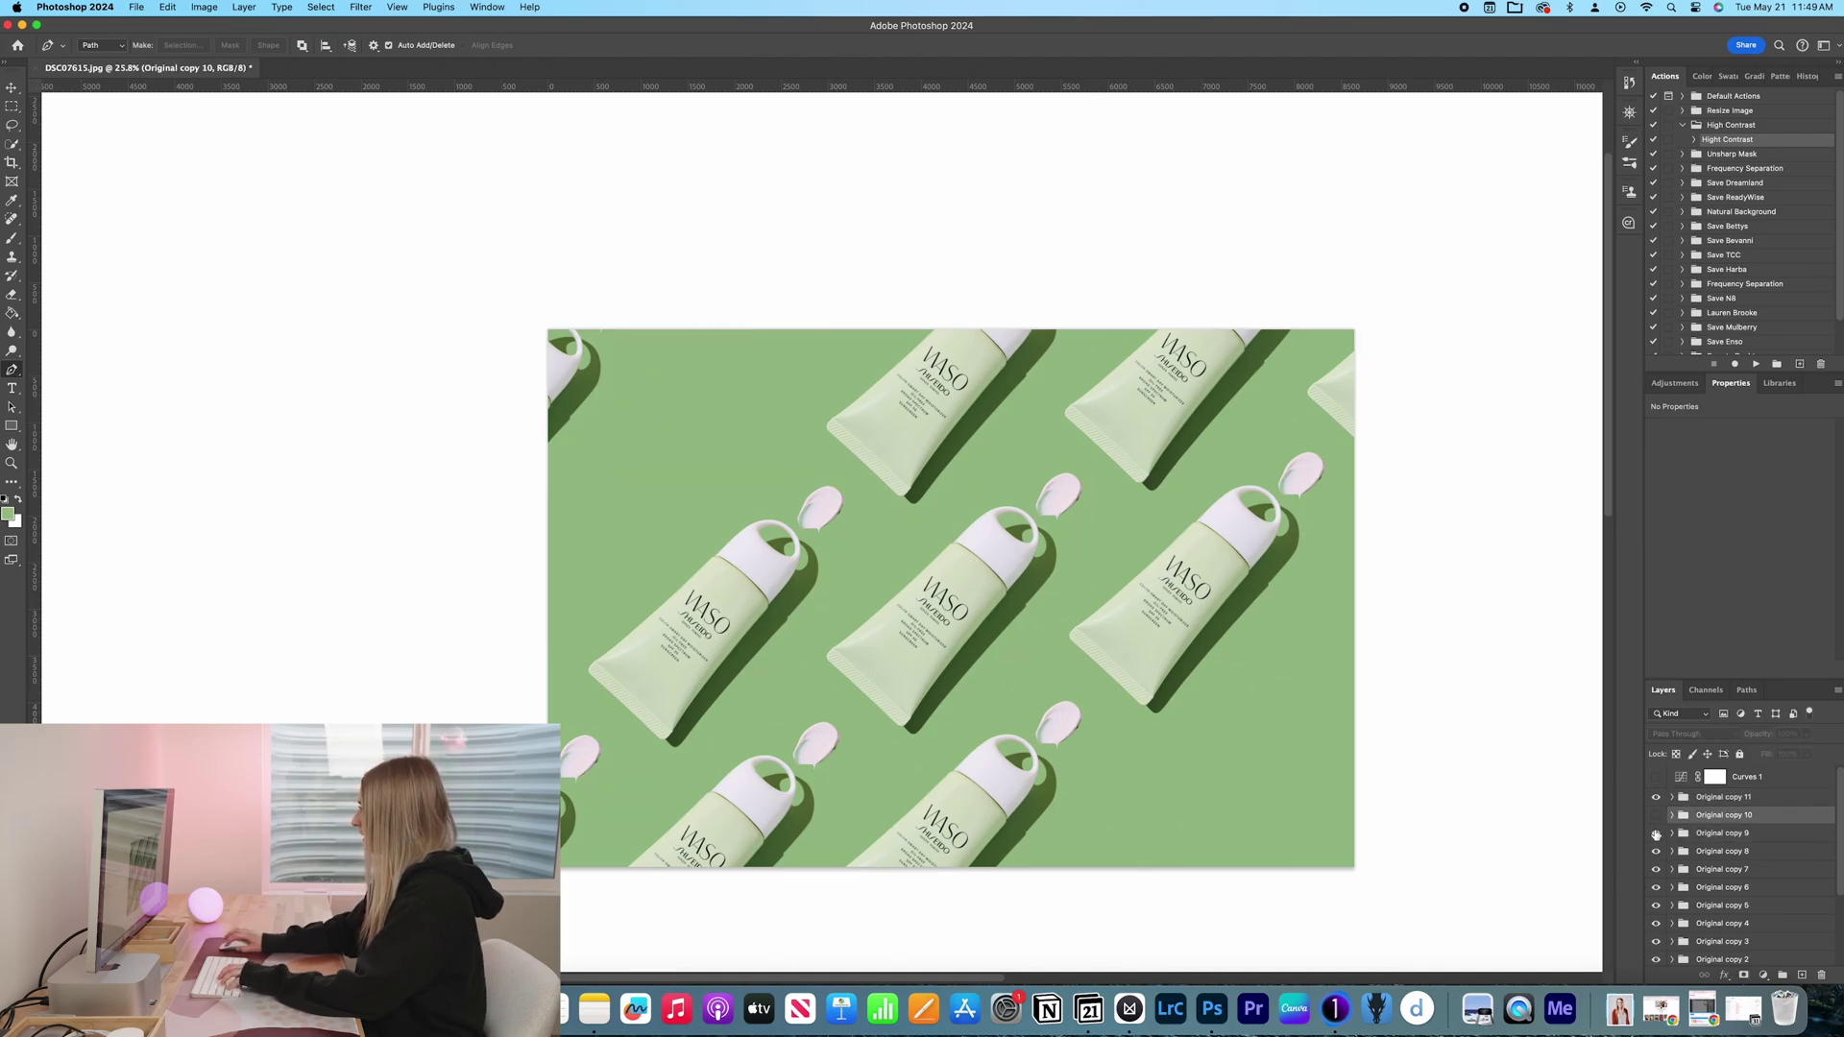
super+click(1720, 819)
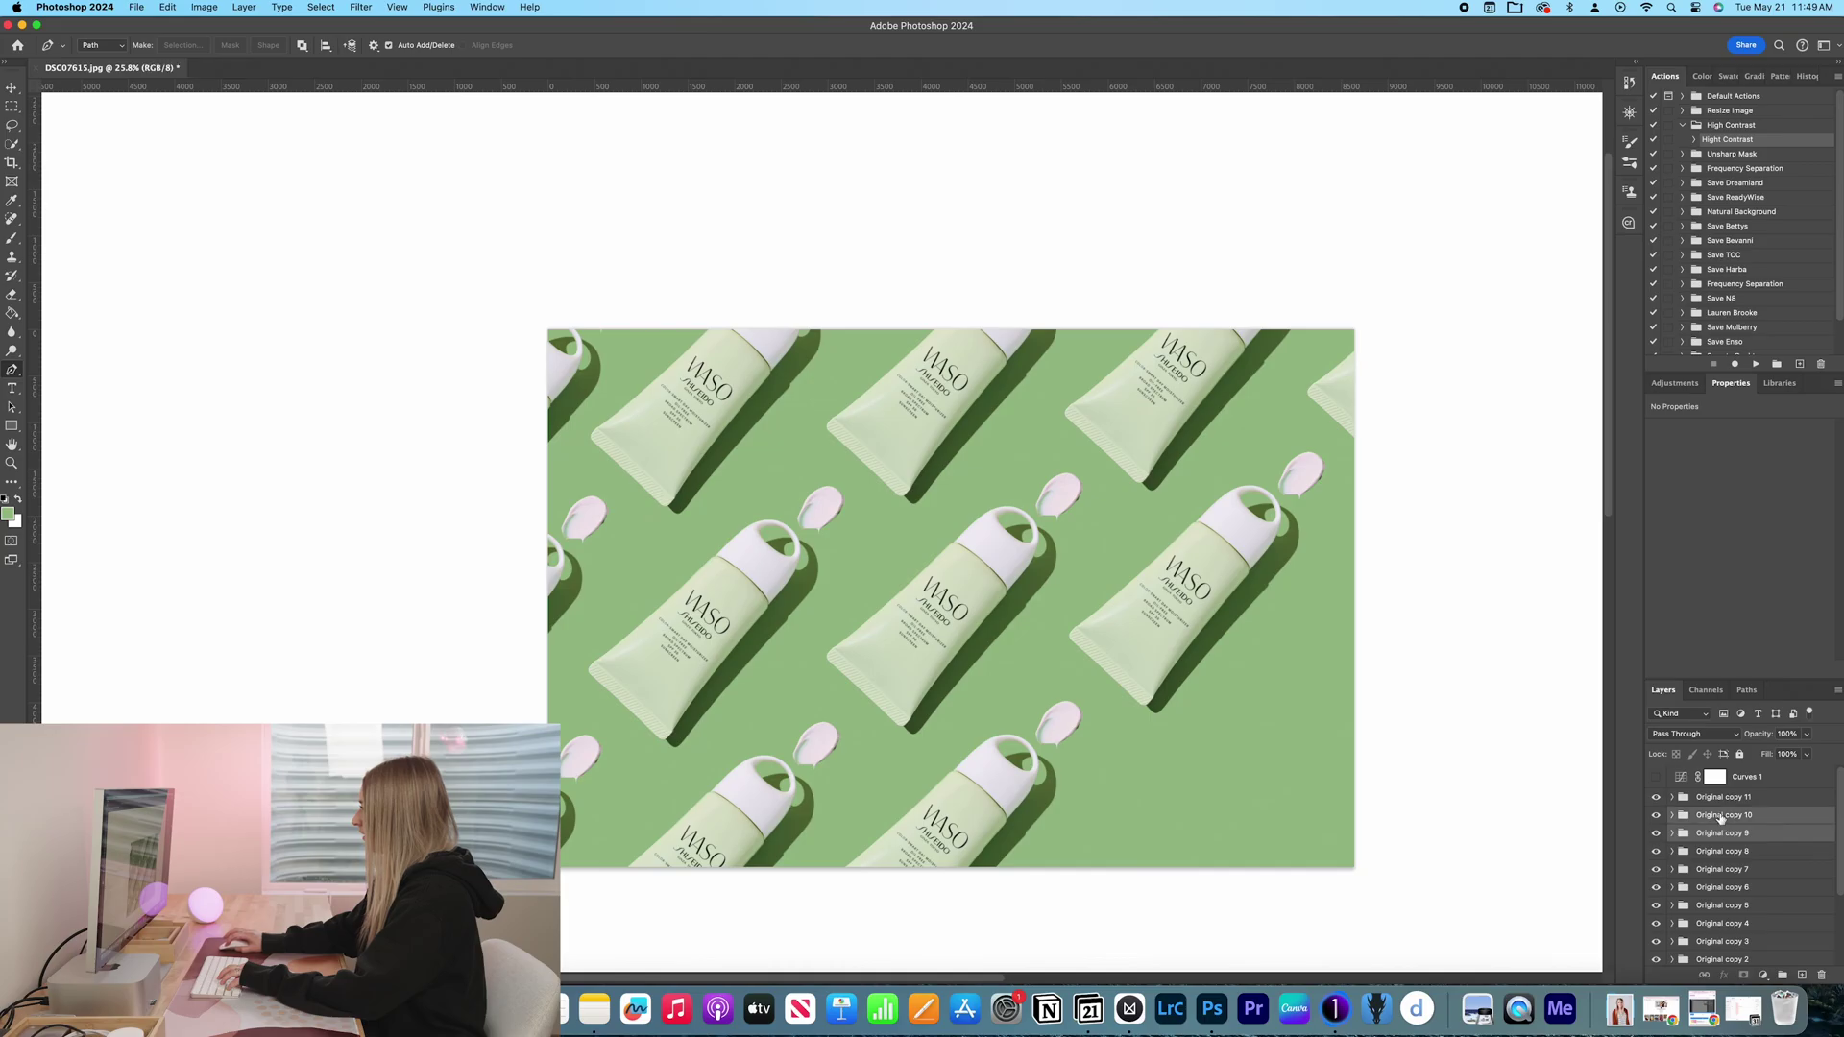
key(super+t)
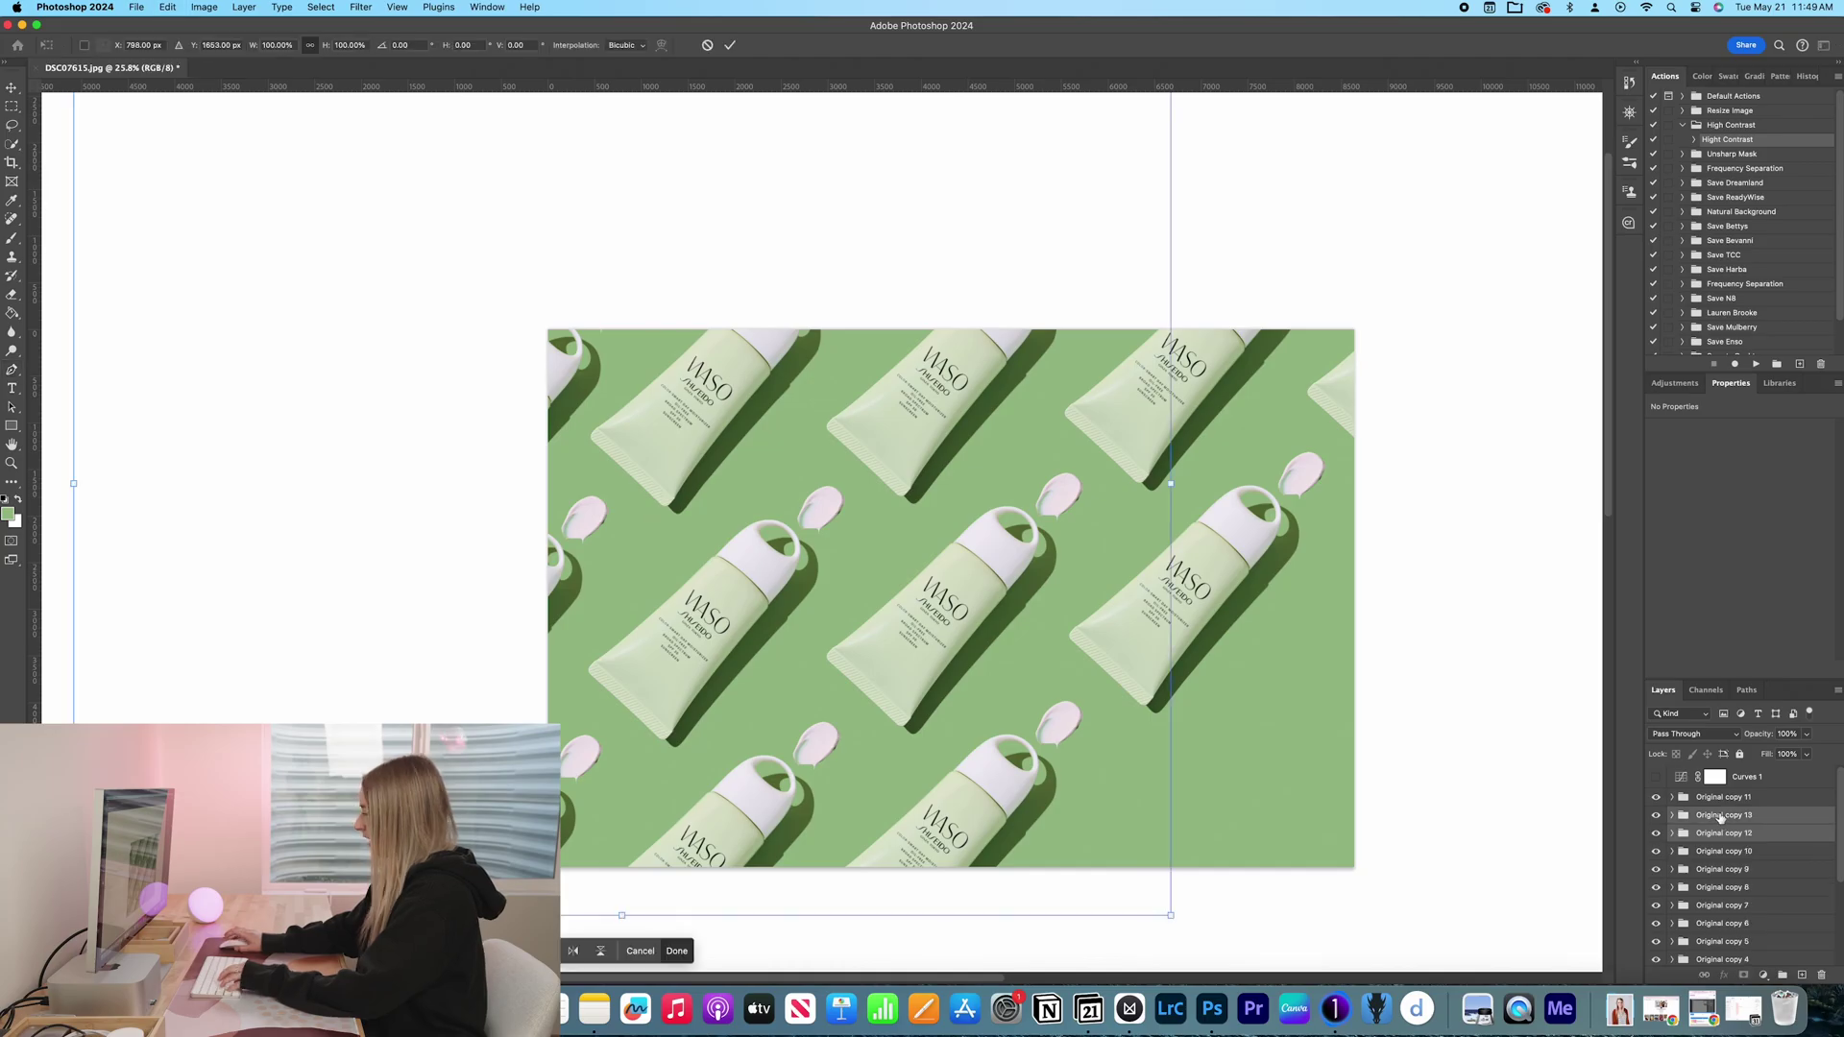
mouse_move(682, 655)
mouse_down()
mouse_move(1334, 696)
mouse_move(1404, 600)
mouse_up()
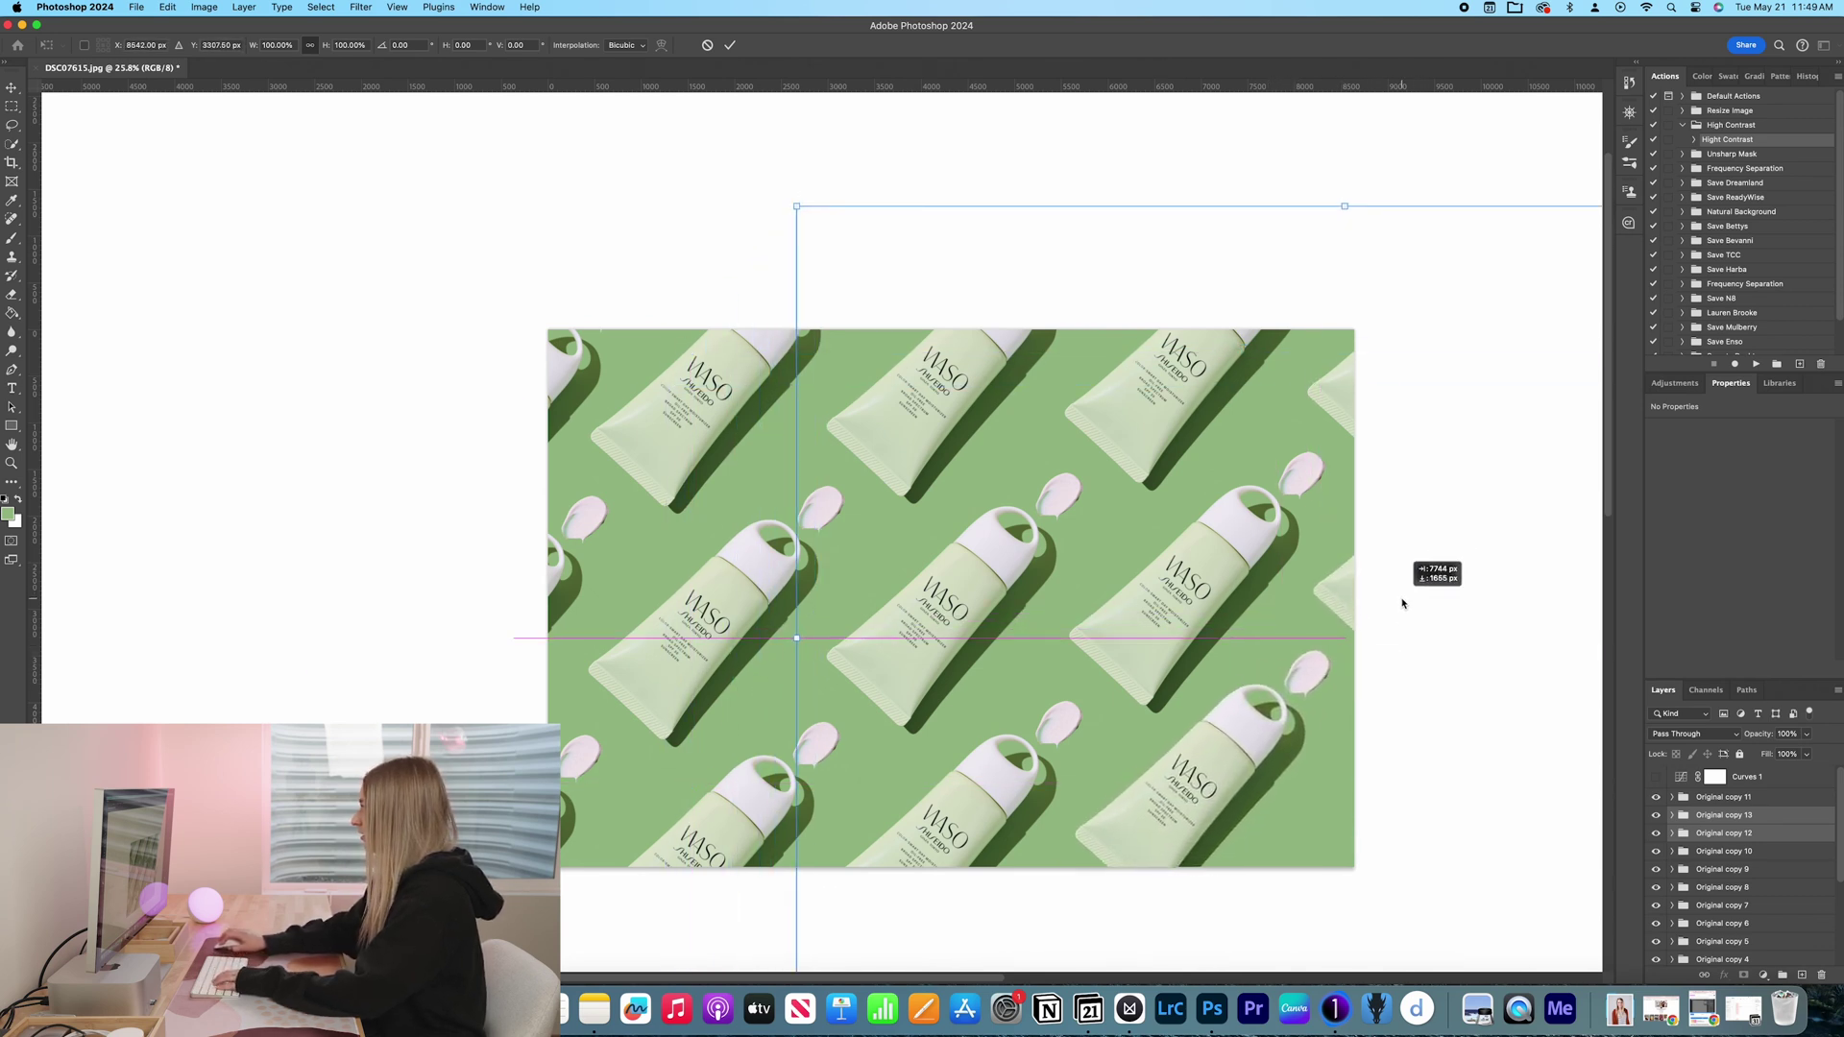
drag(1403, 601, 1404, 607)
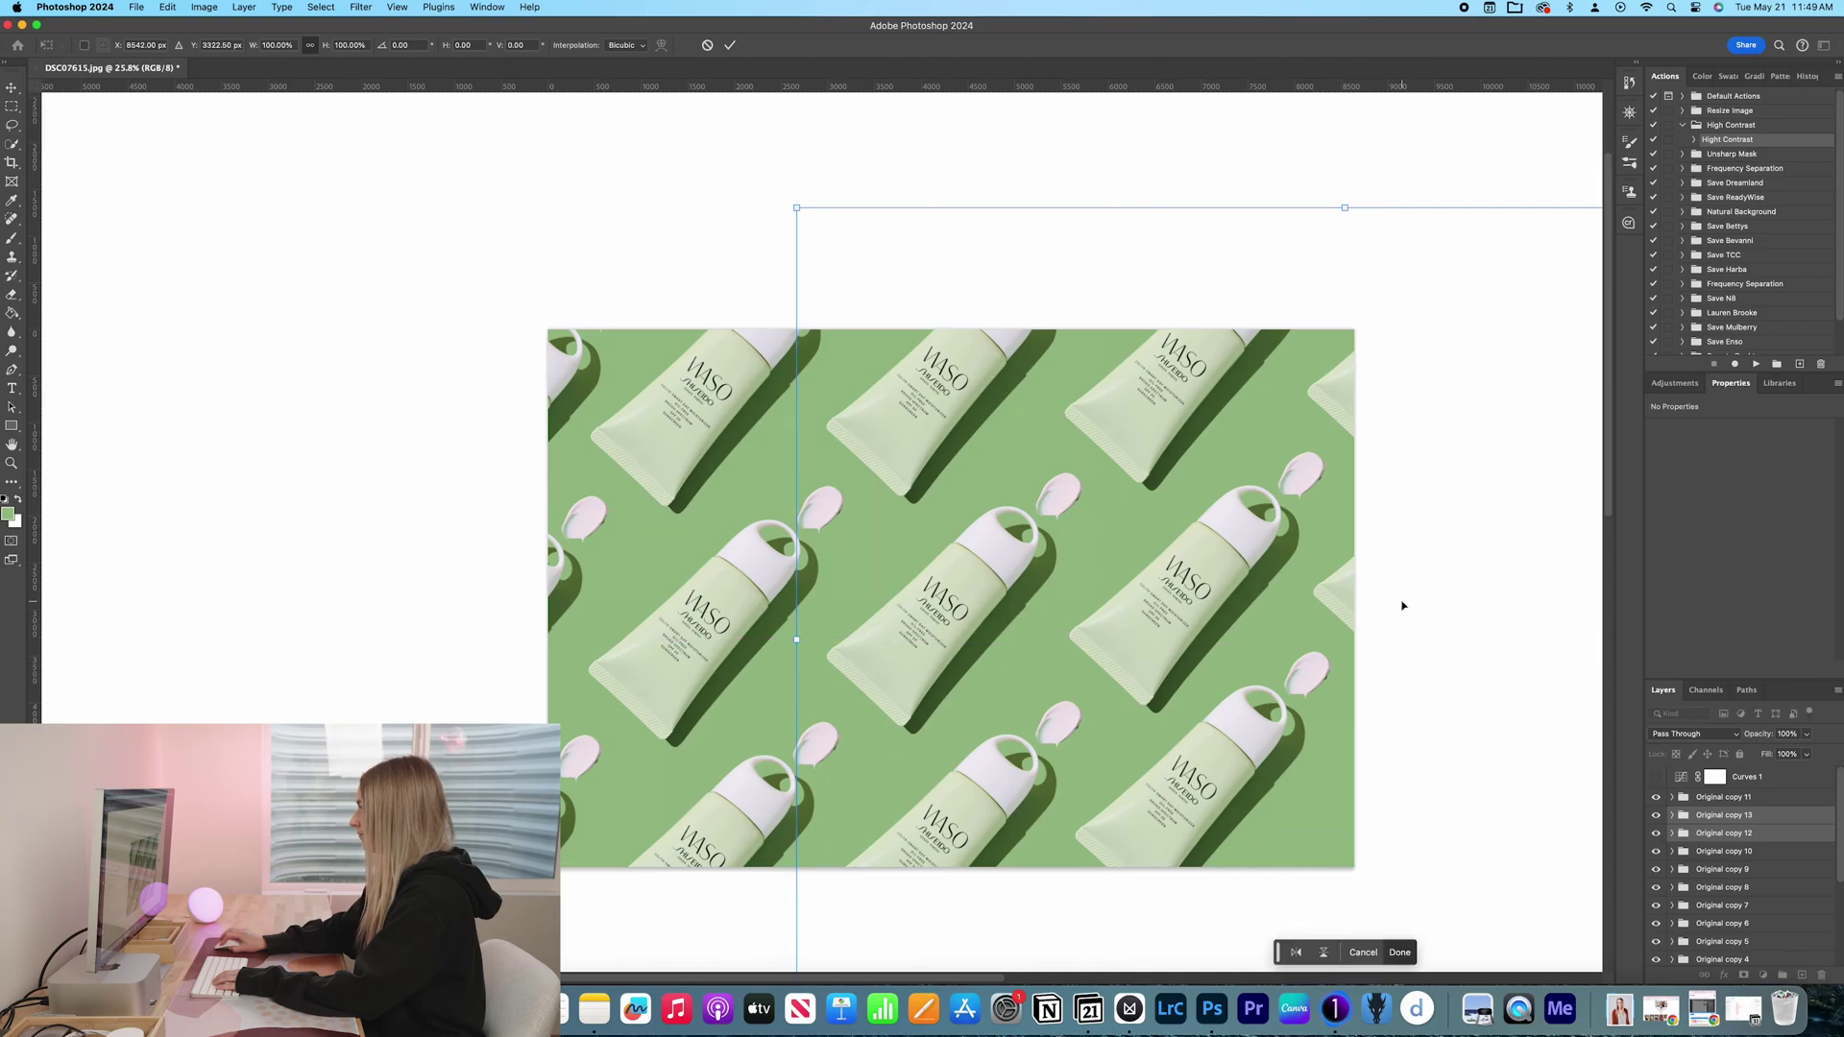
key(Return)
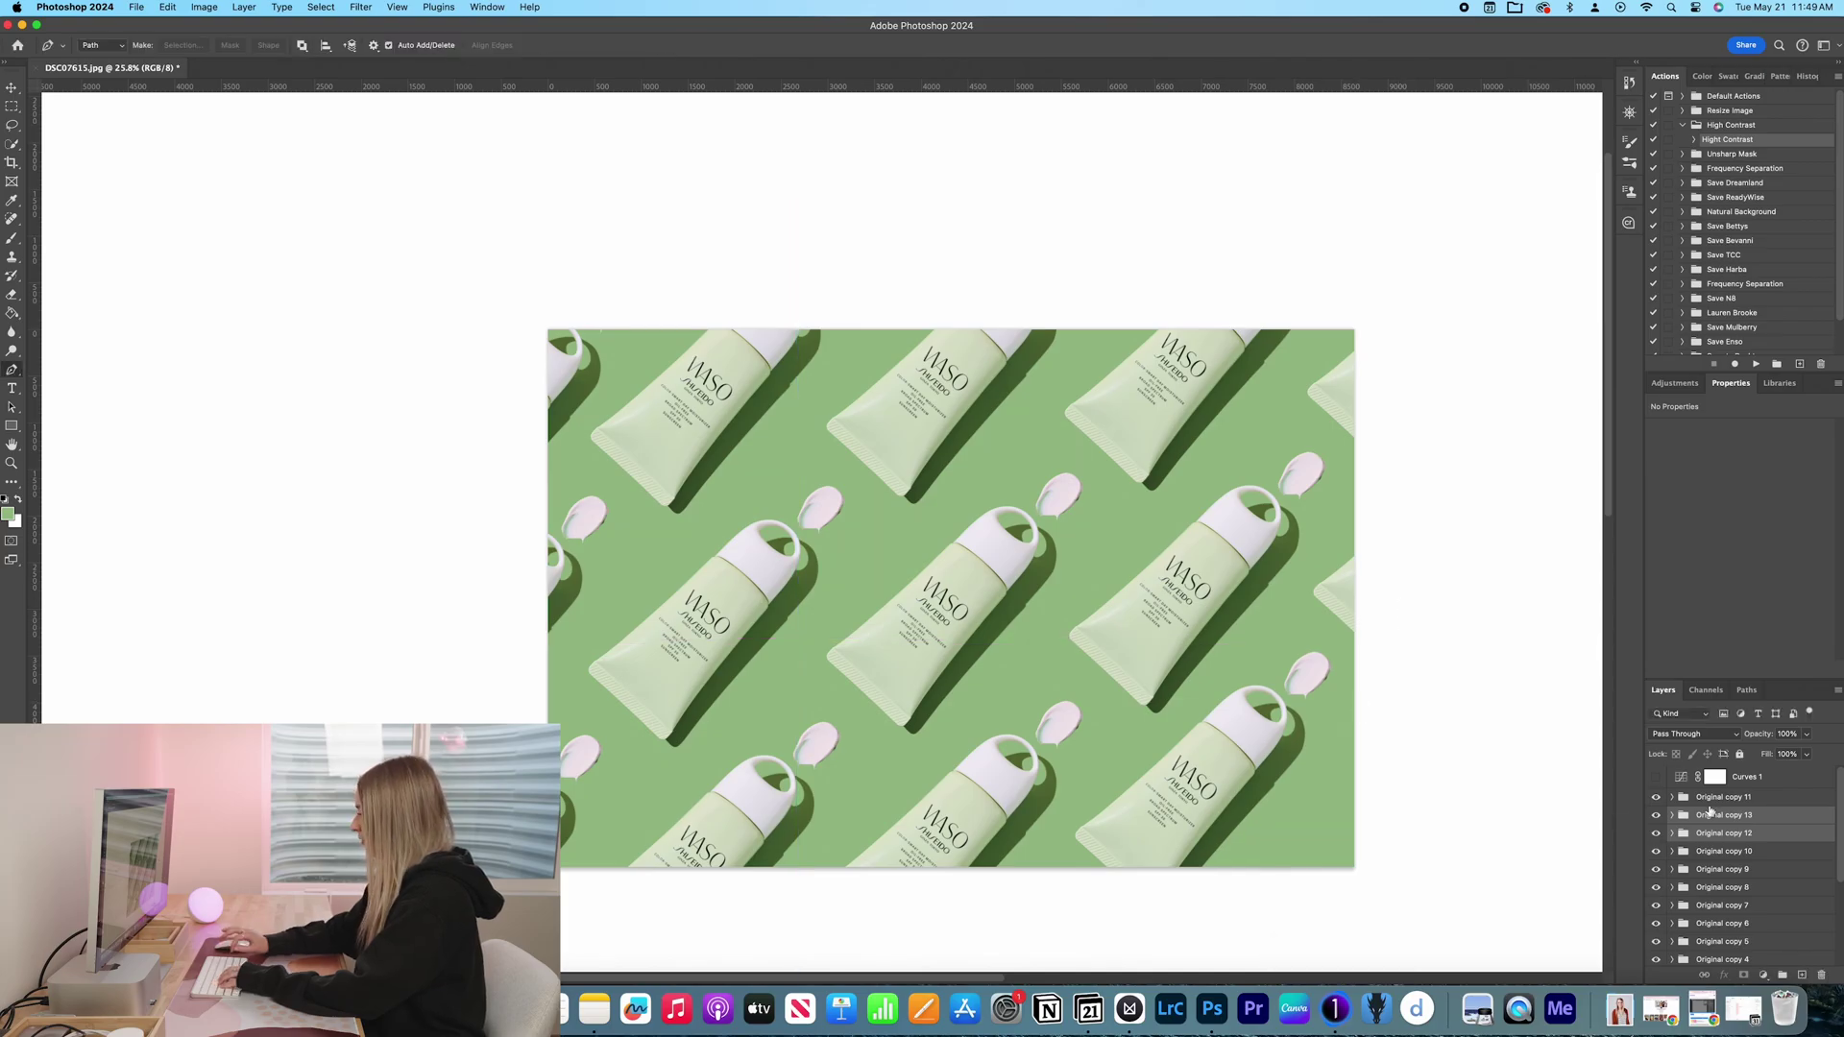
Step: Move a copy of Original copy 11 to the right edge, aligned with the diagonal
click(1739, 800)
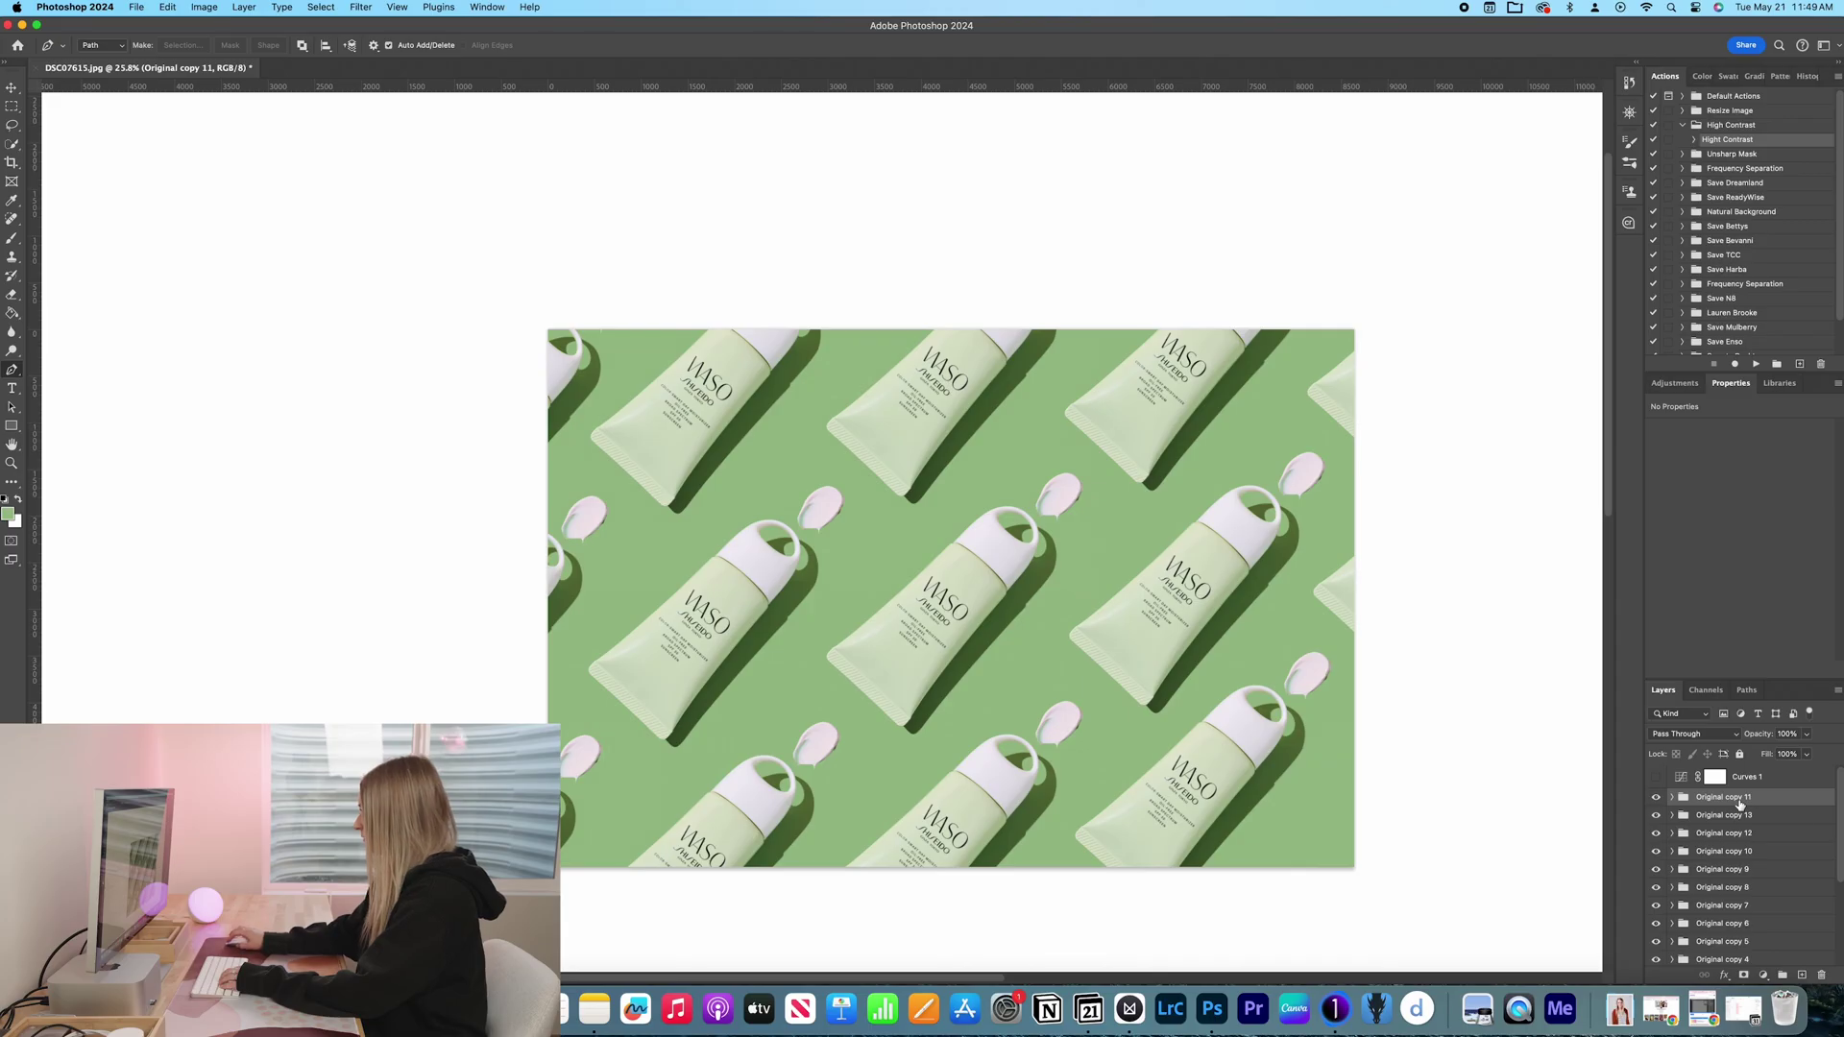
key(ctrl+t)
mouse_move(1225, 693)
mouse_down()
mouse_move(1303, 930)
mouse_move(1271, 945)
mouse_up()
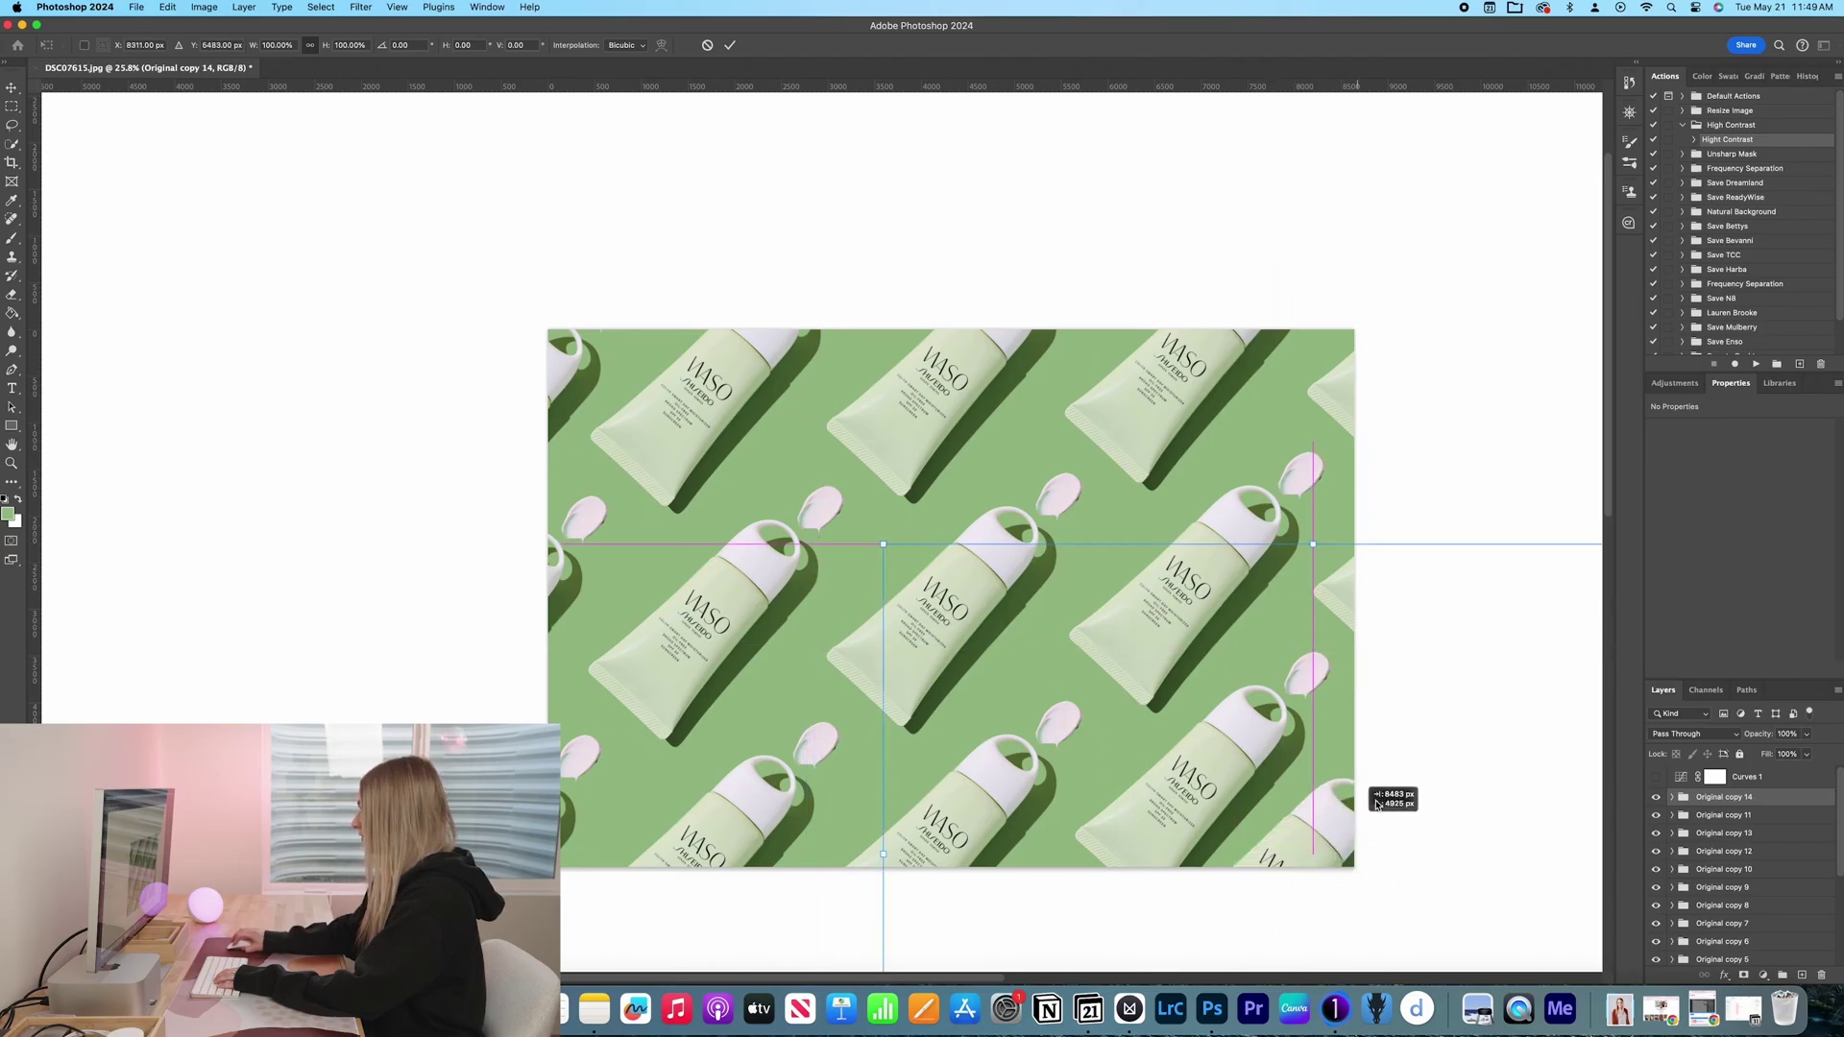
drag(1272, 946, 1499, 746)
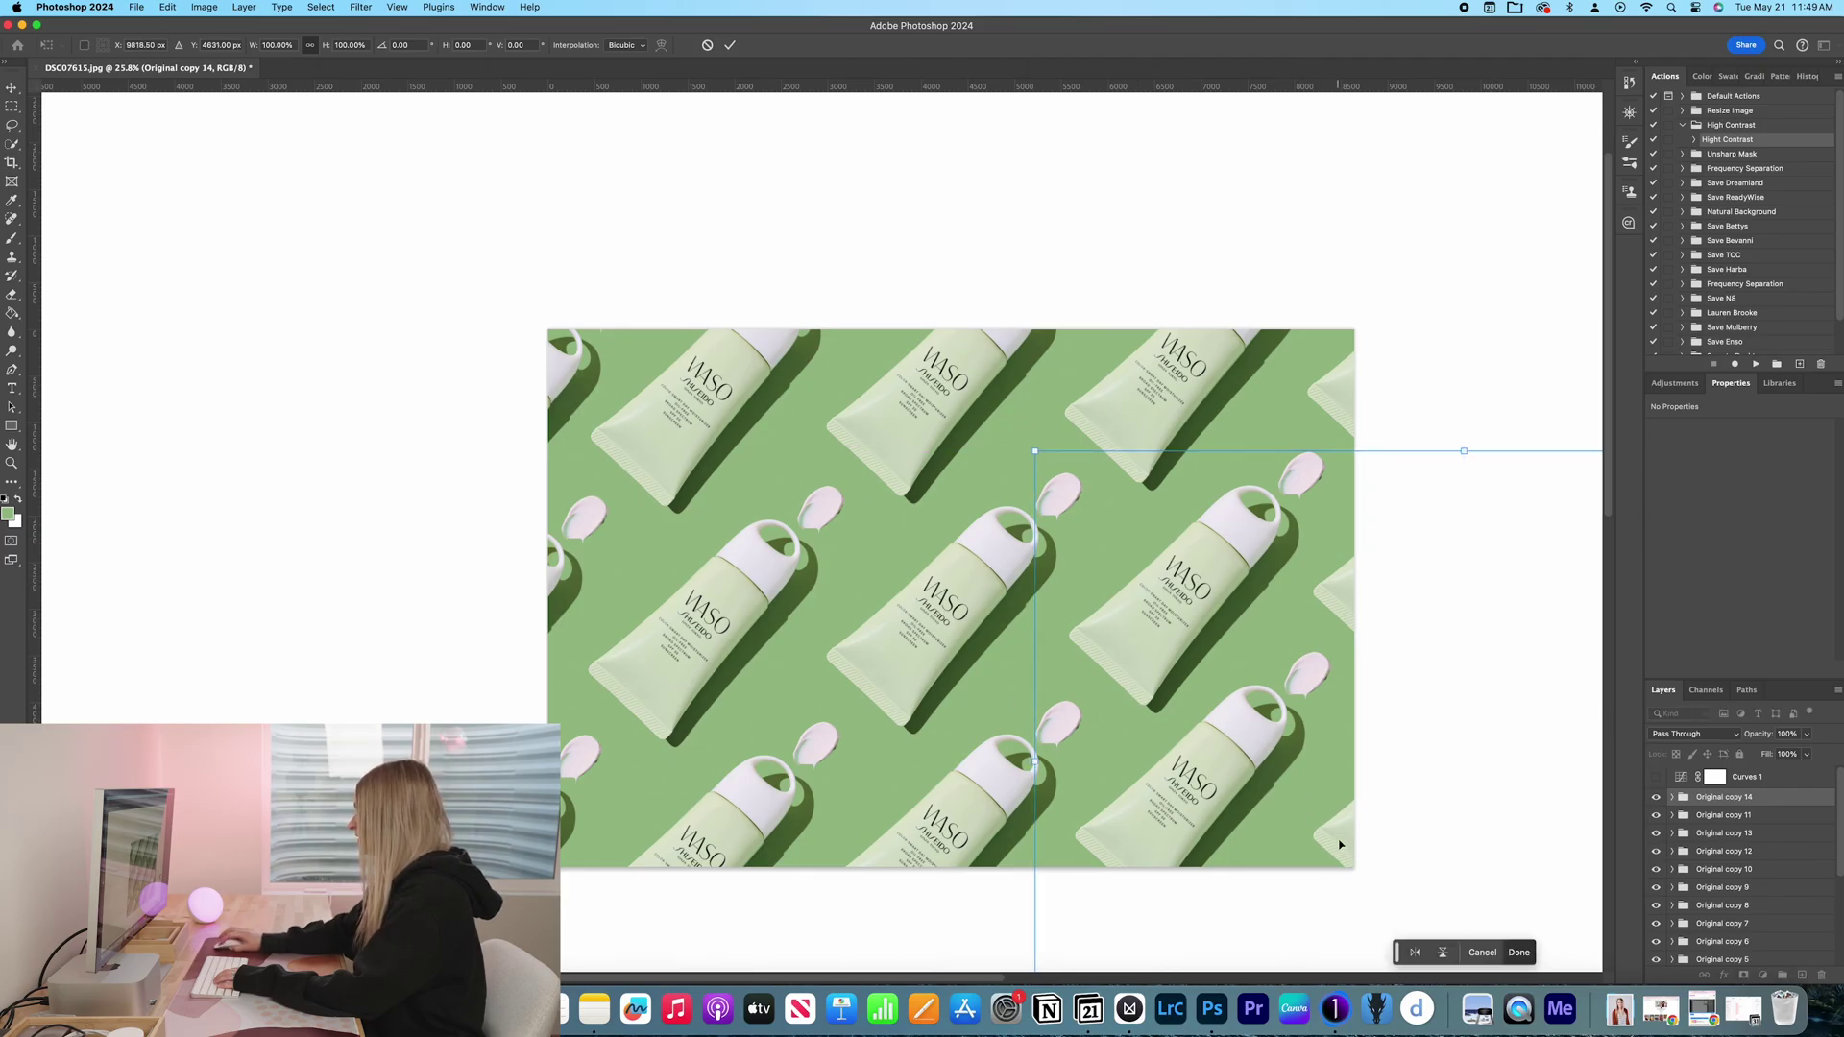
key(Return)
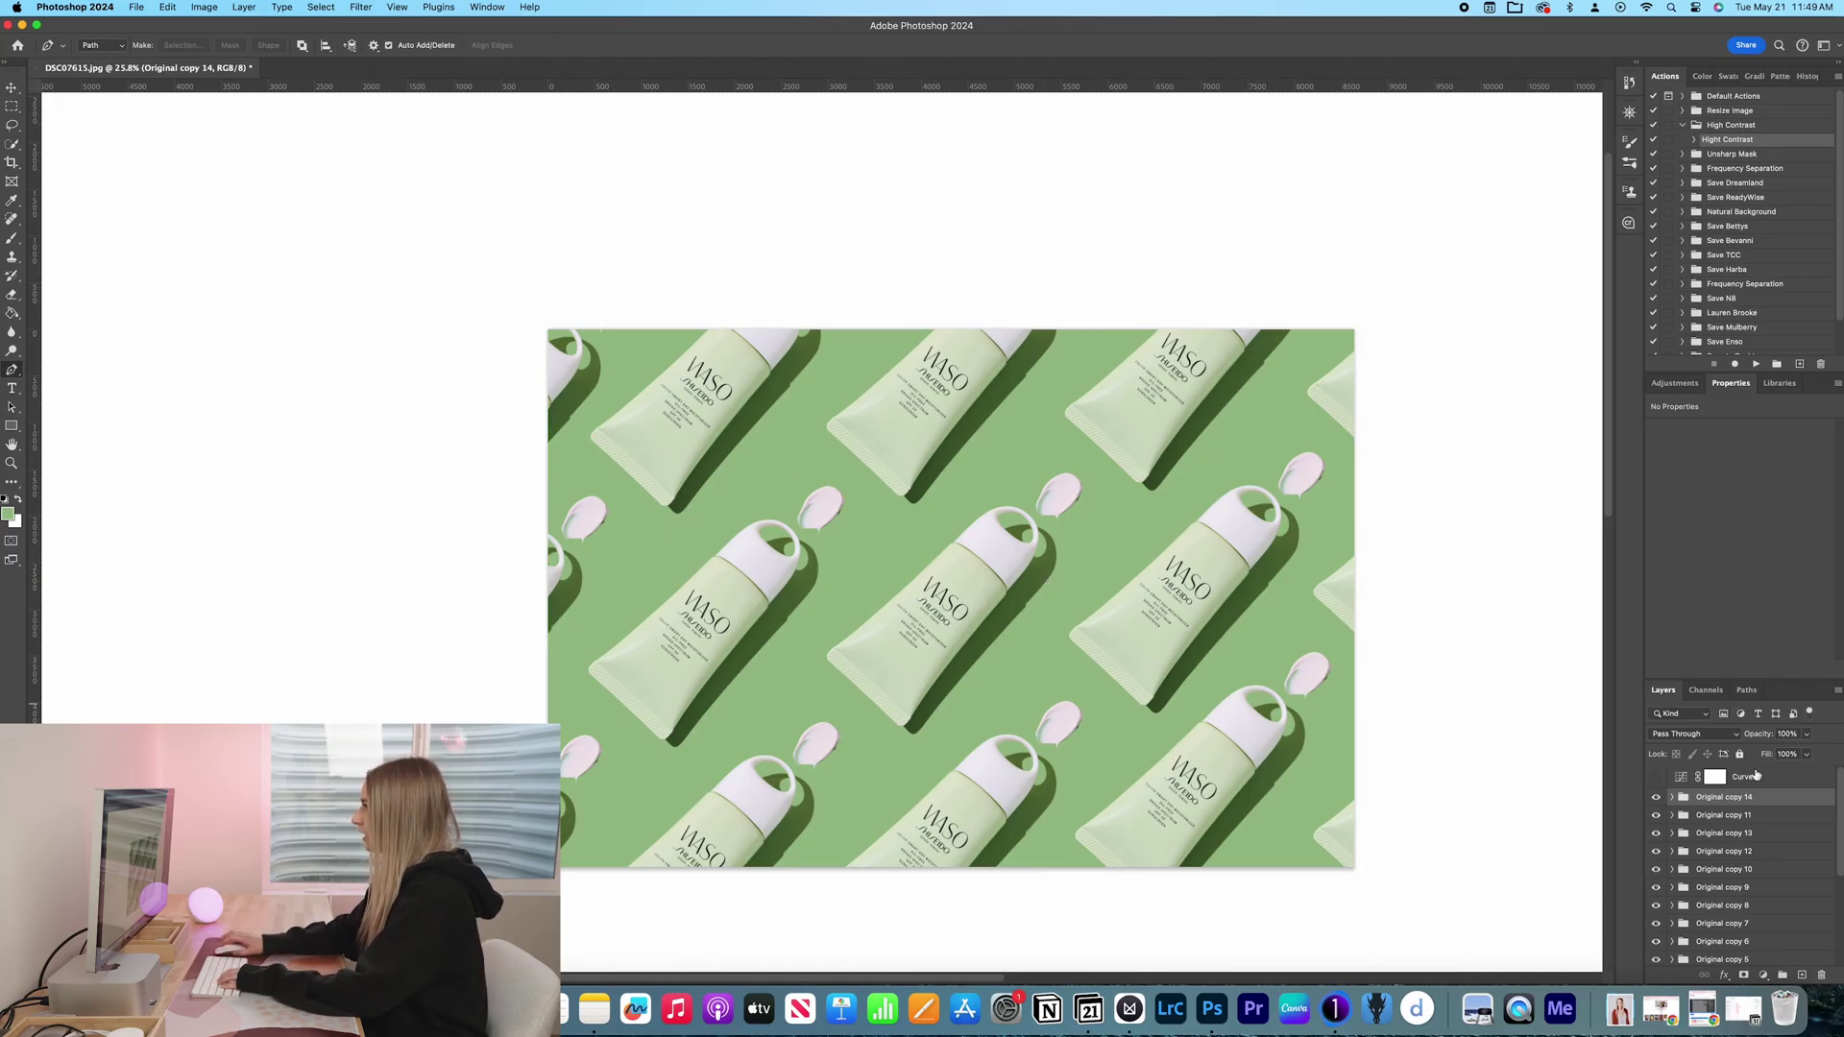
click(1763, 798)
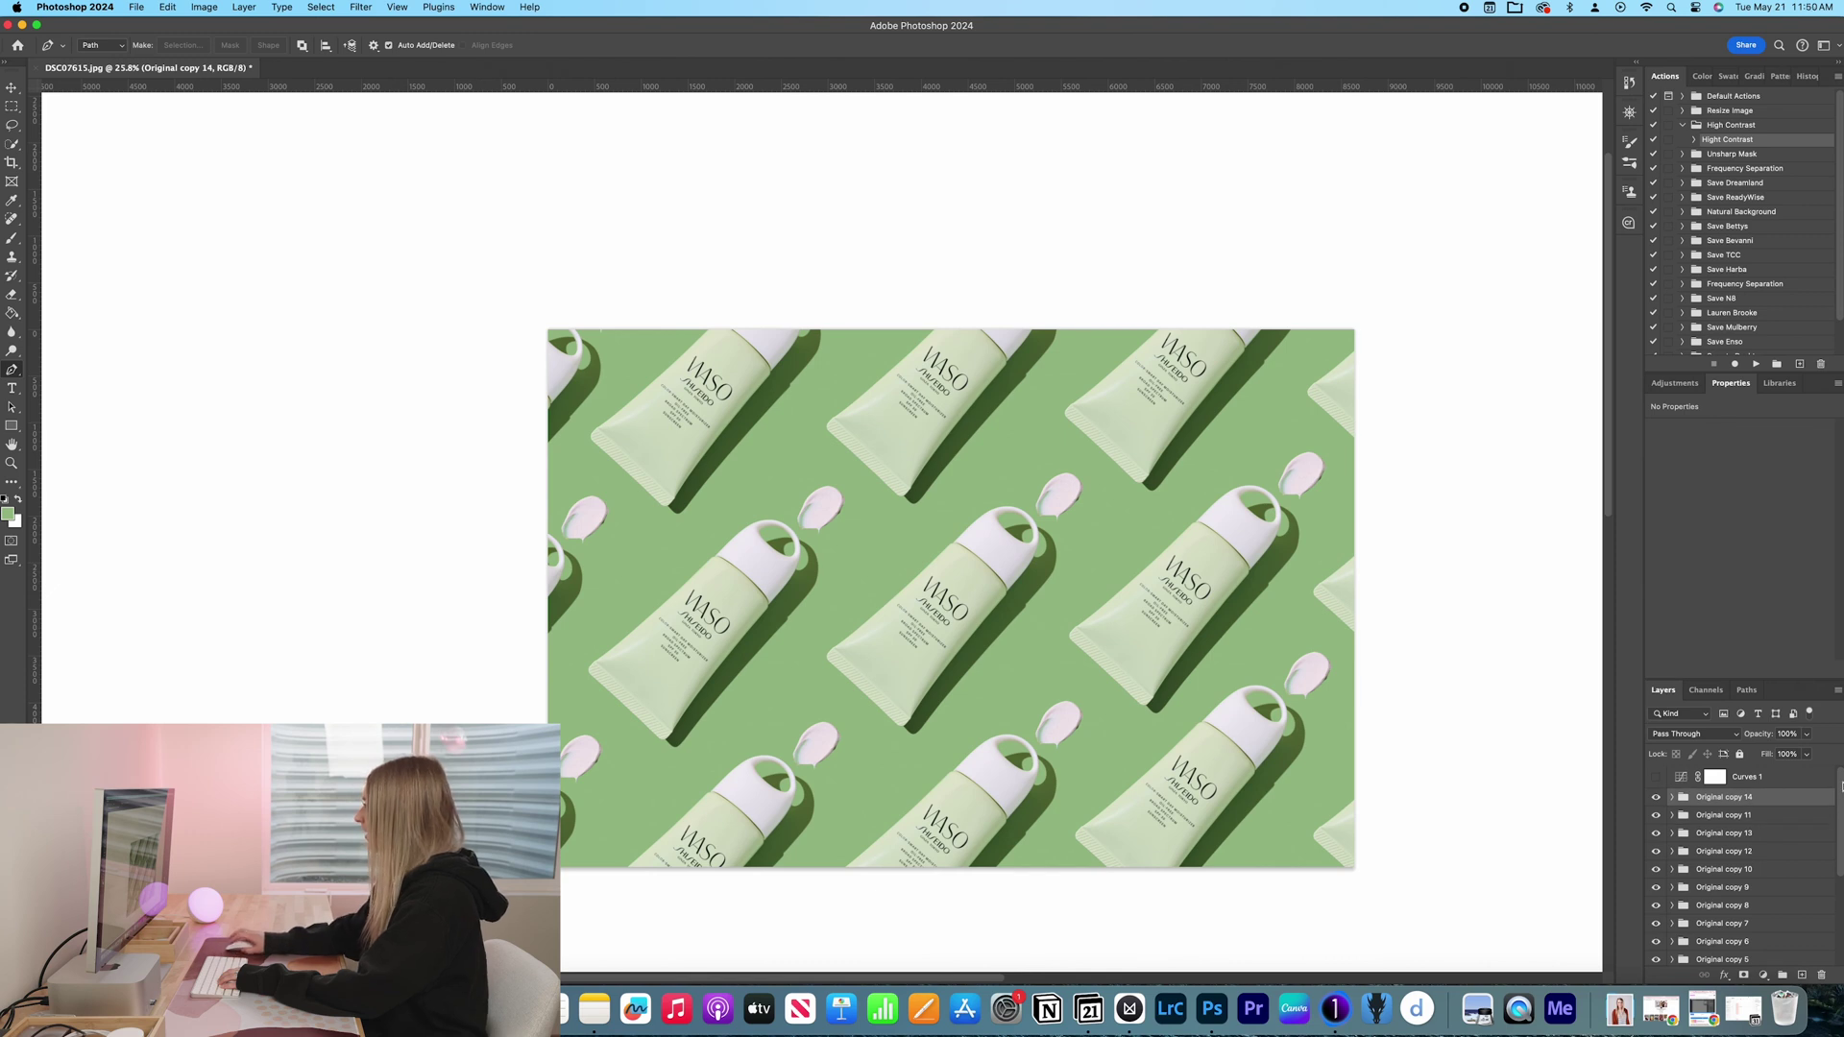
Step: Add a Levels adjustment with the white input point pulled to 250
click(1688, 389)
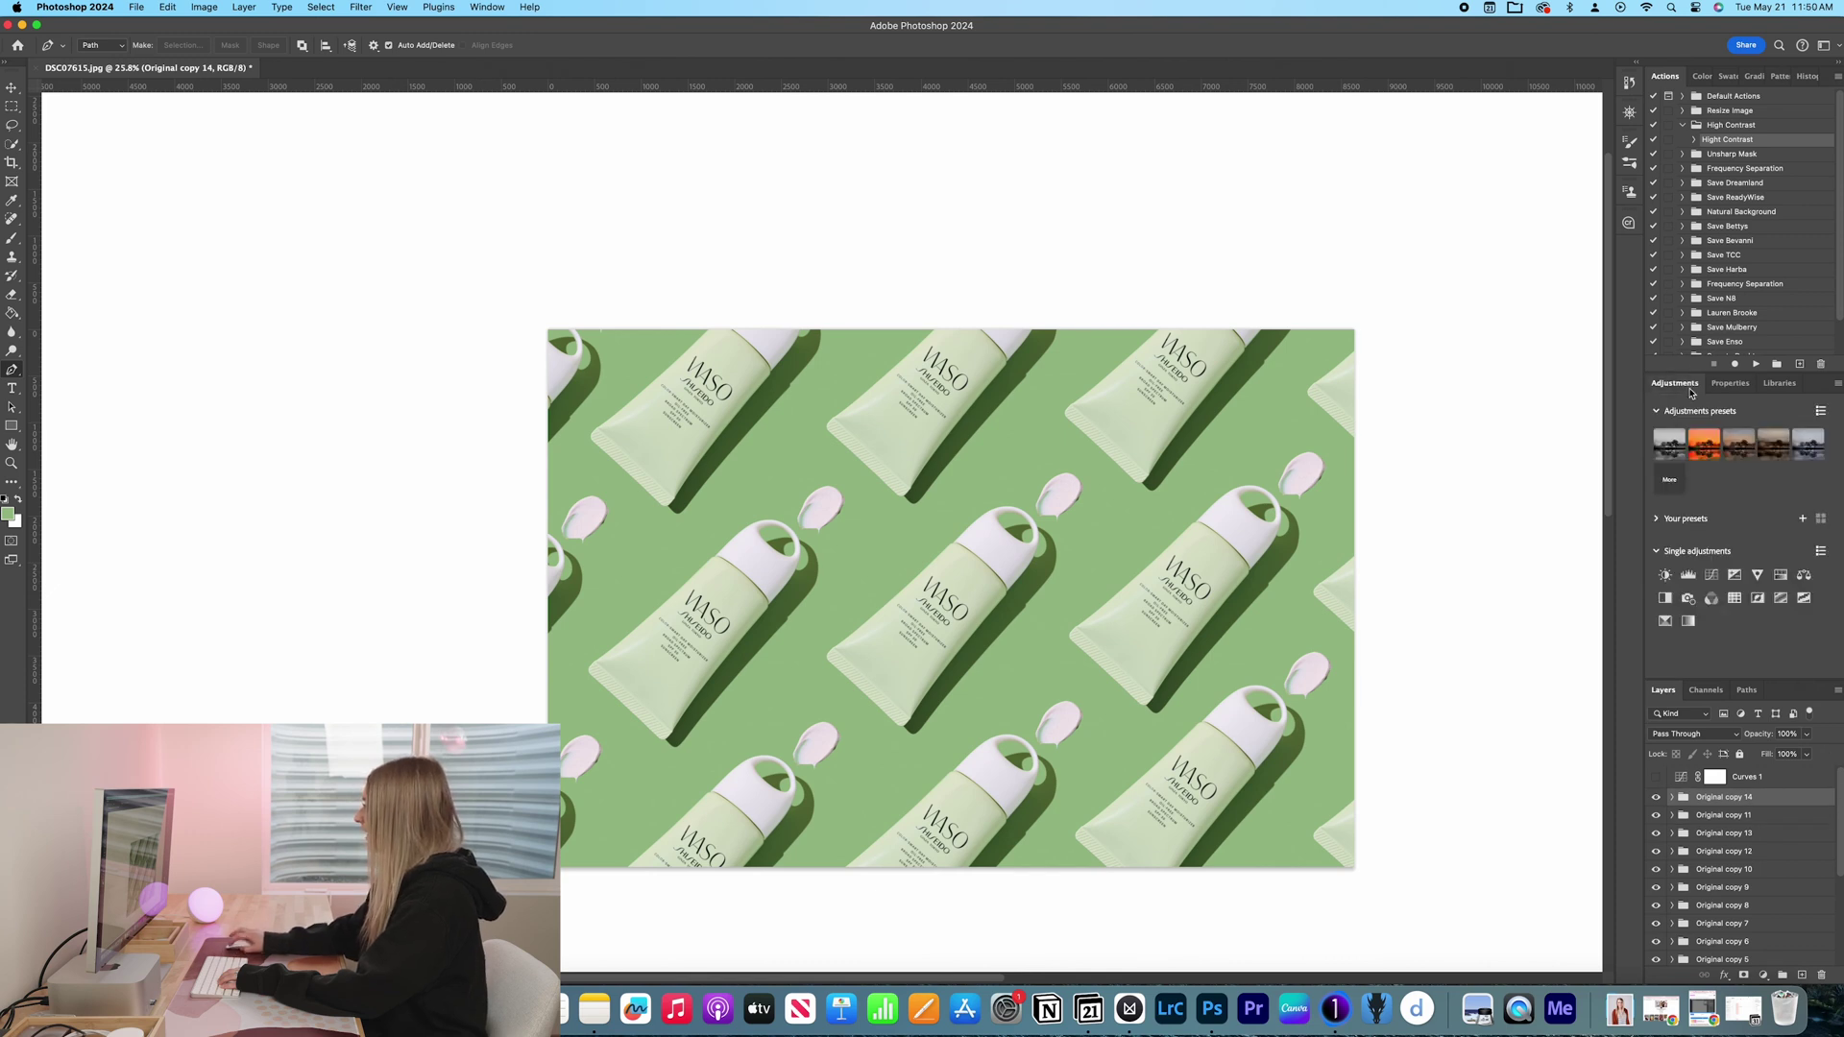
click(1689, 576)
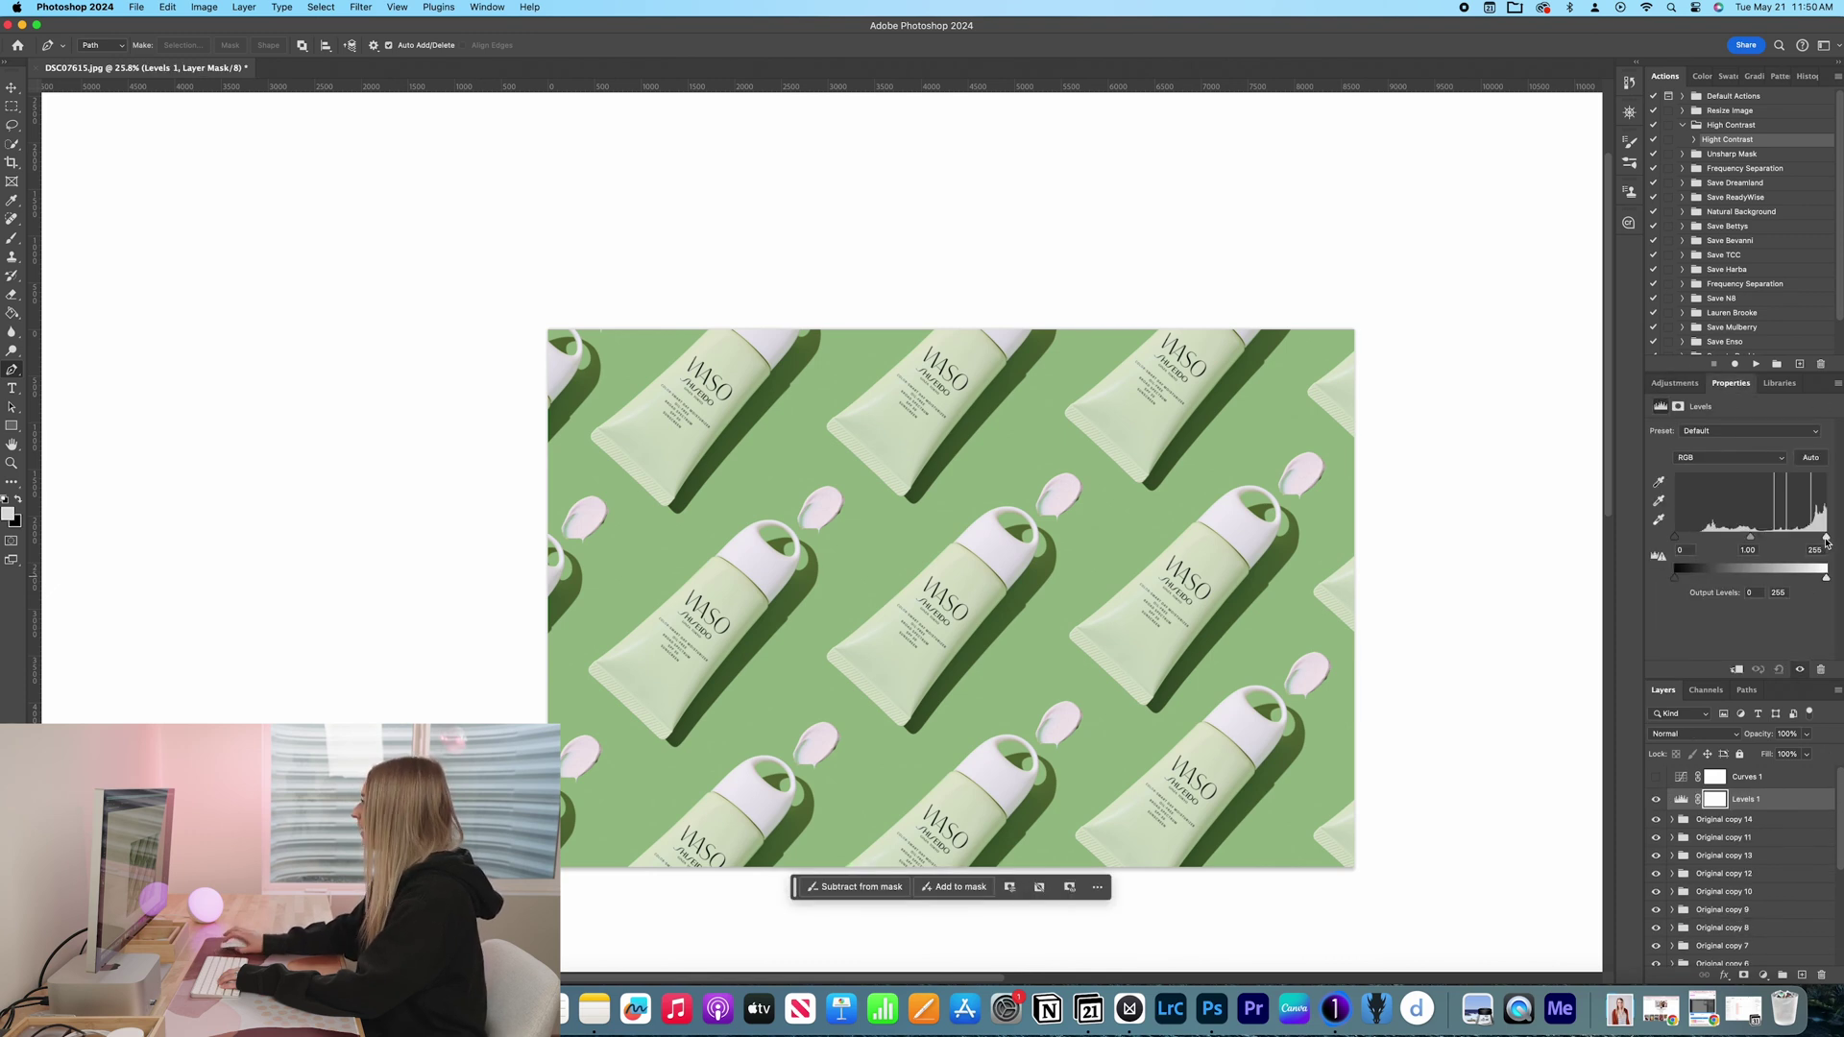
drag(1825, 540, 1744, 543)
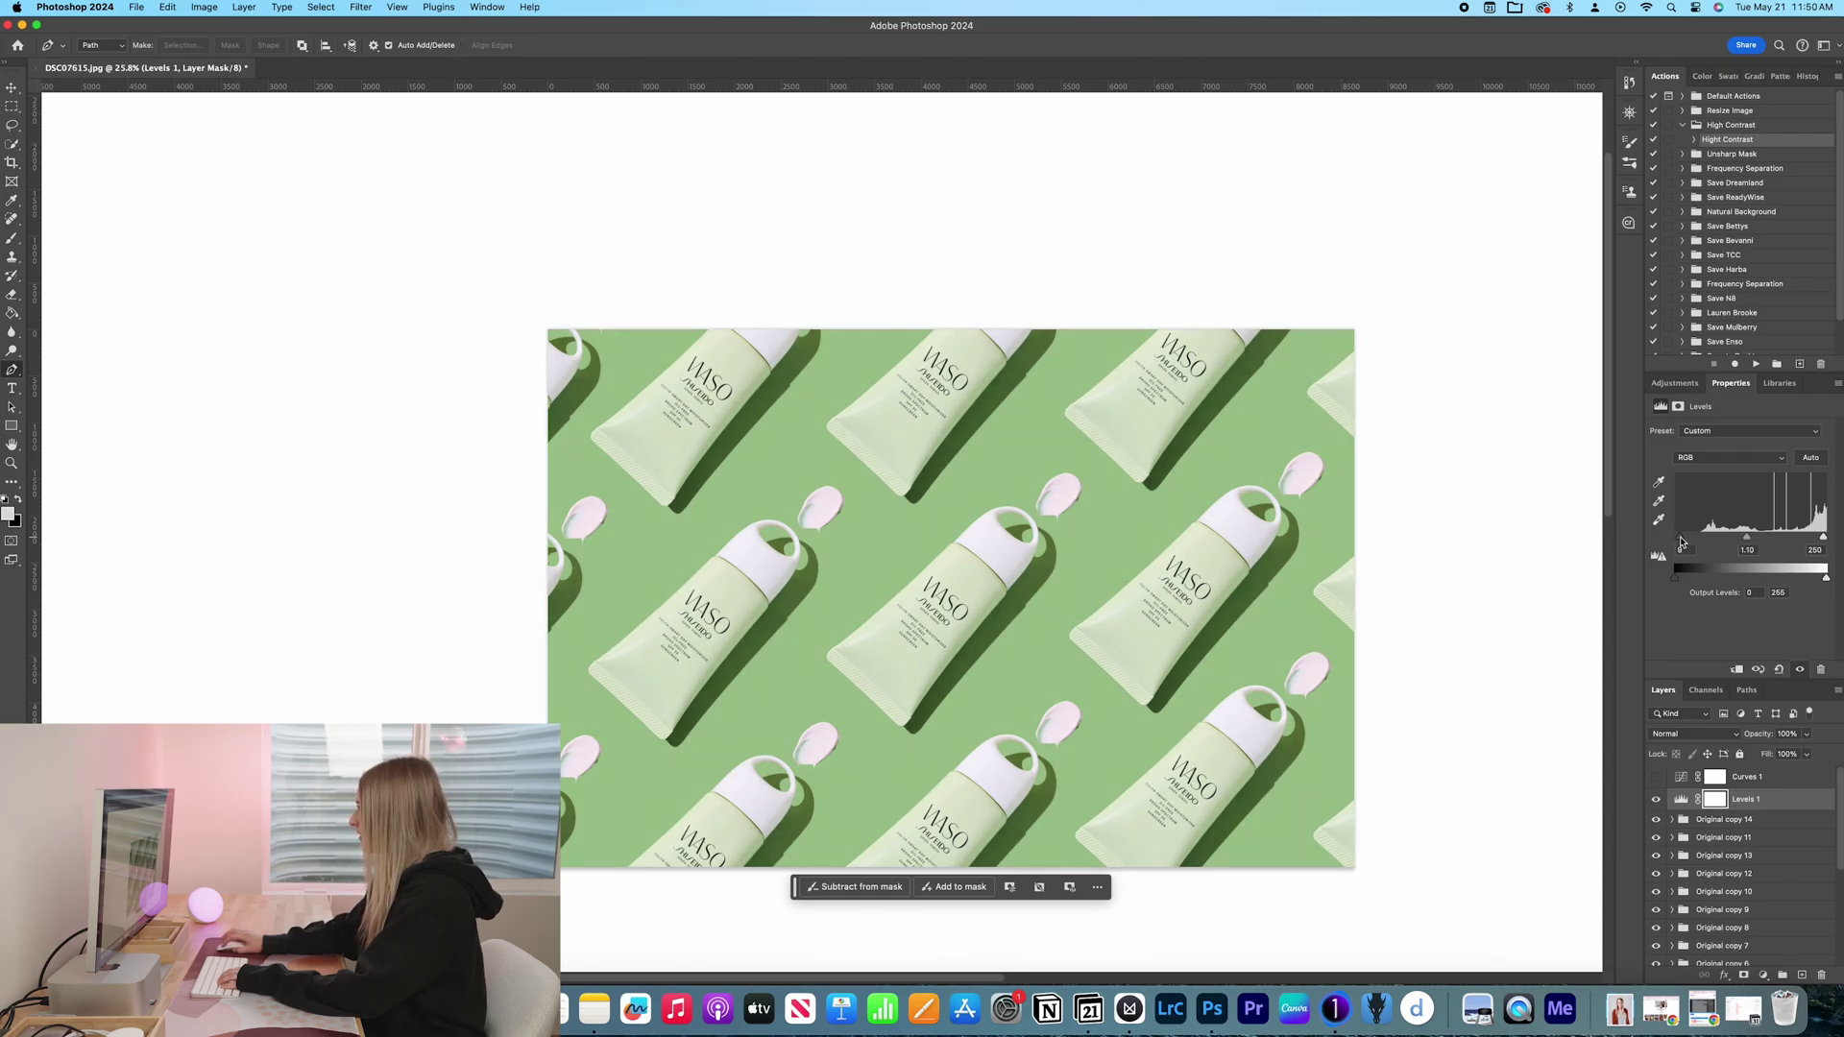
Step: Add a Curves adjustment with raised highlights and a lowered shadow point
click(1675, 383)
click(1711, 581)
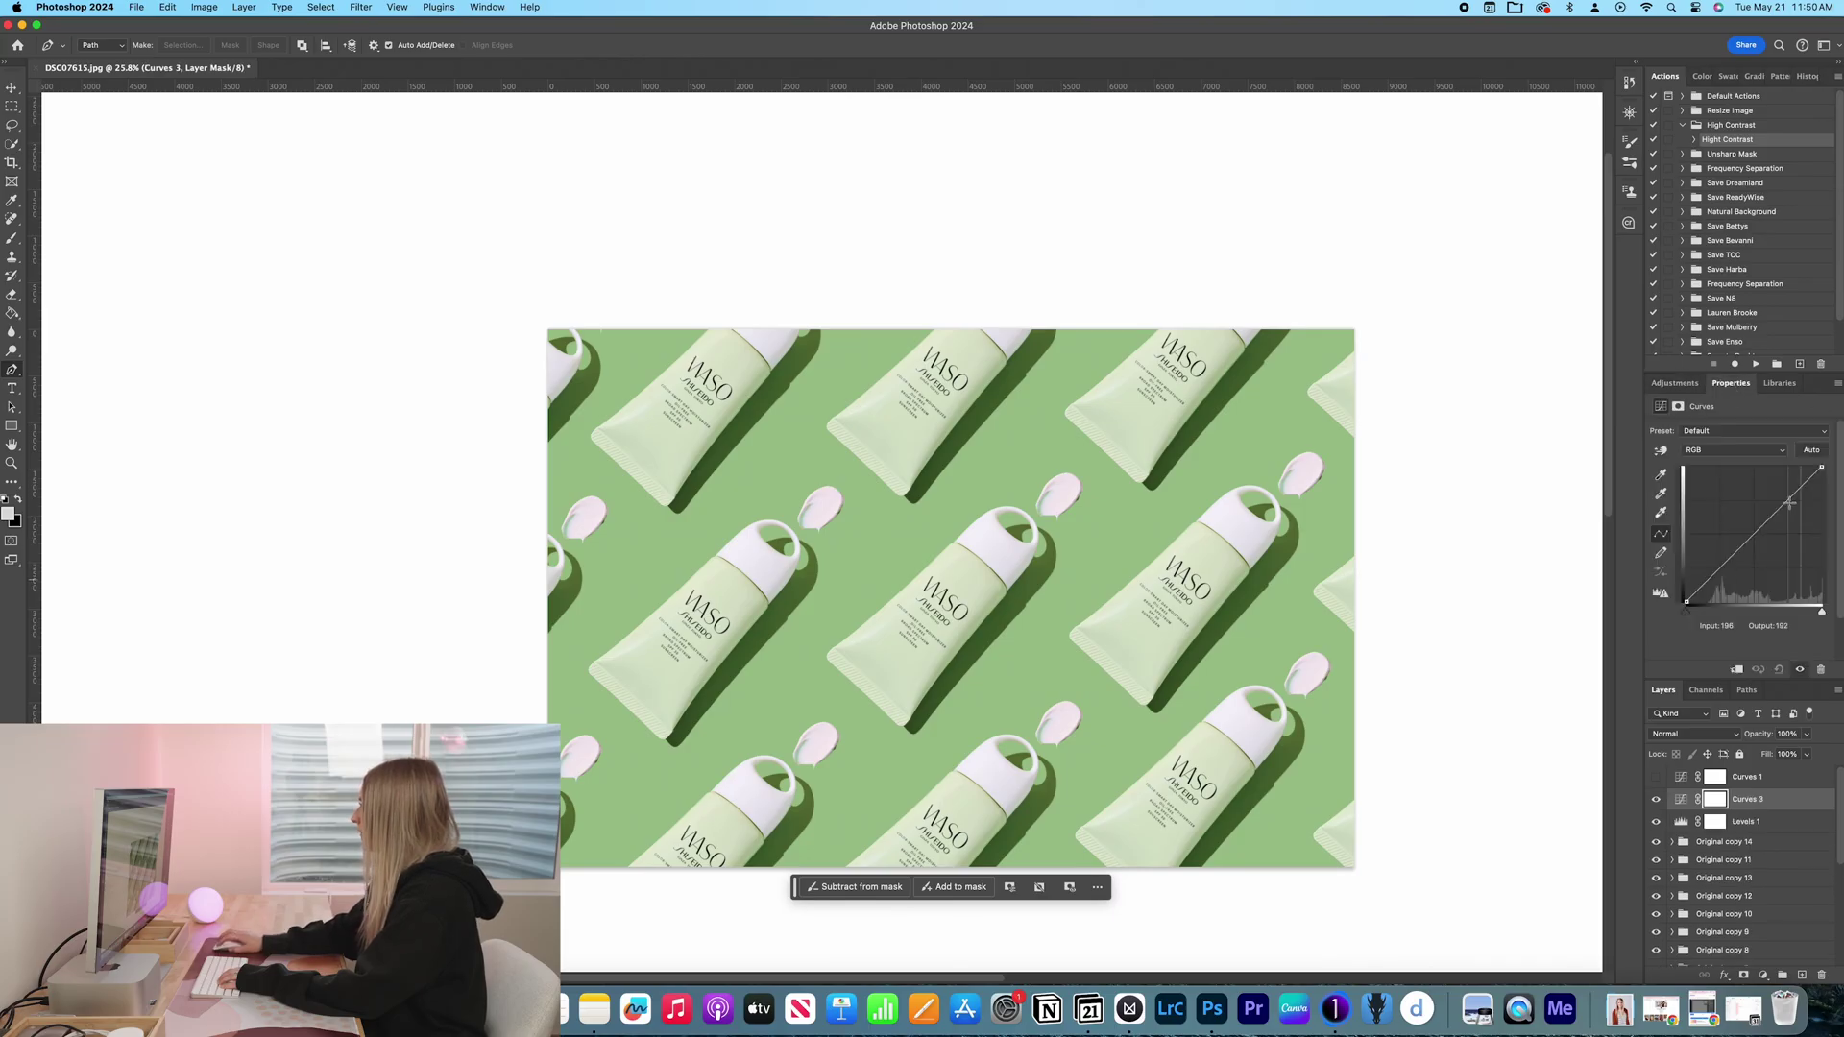
drag(1784, 507, 1784, 501)
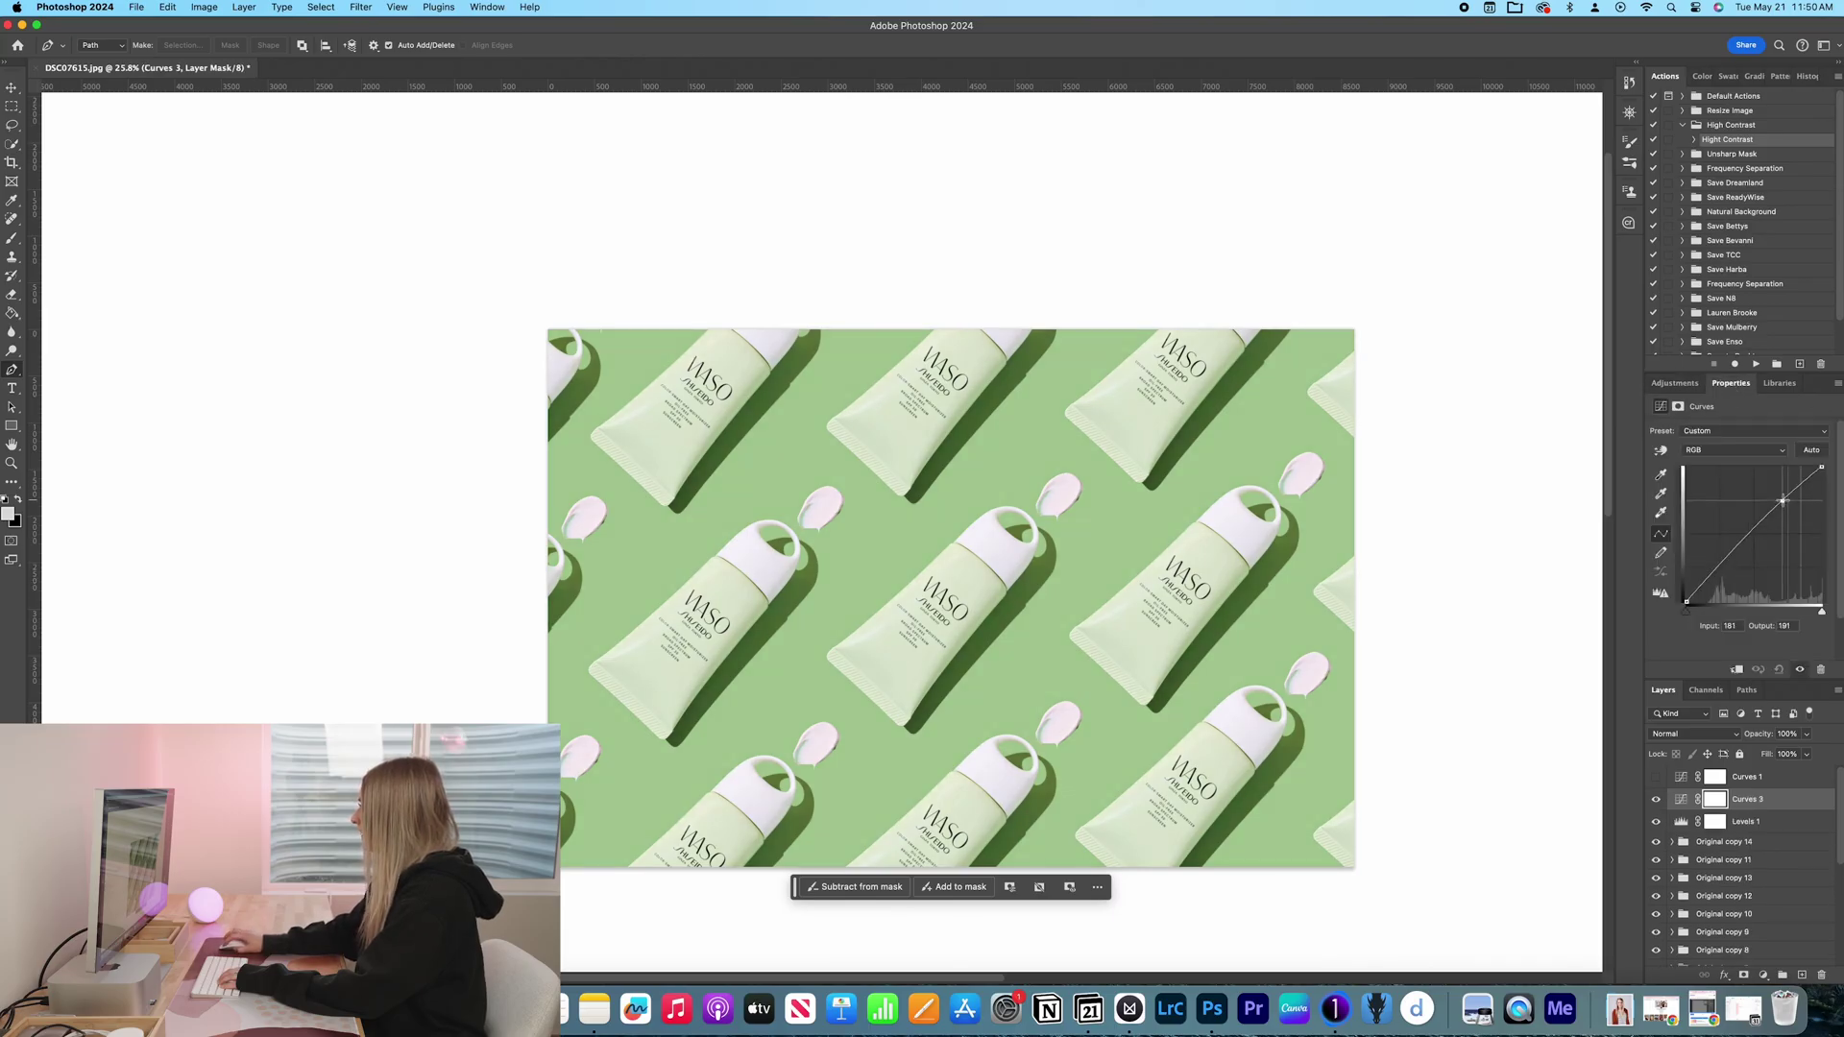
click(1722, 567)
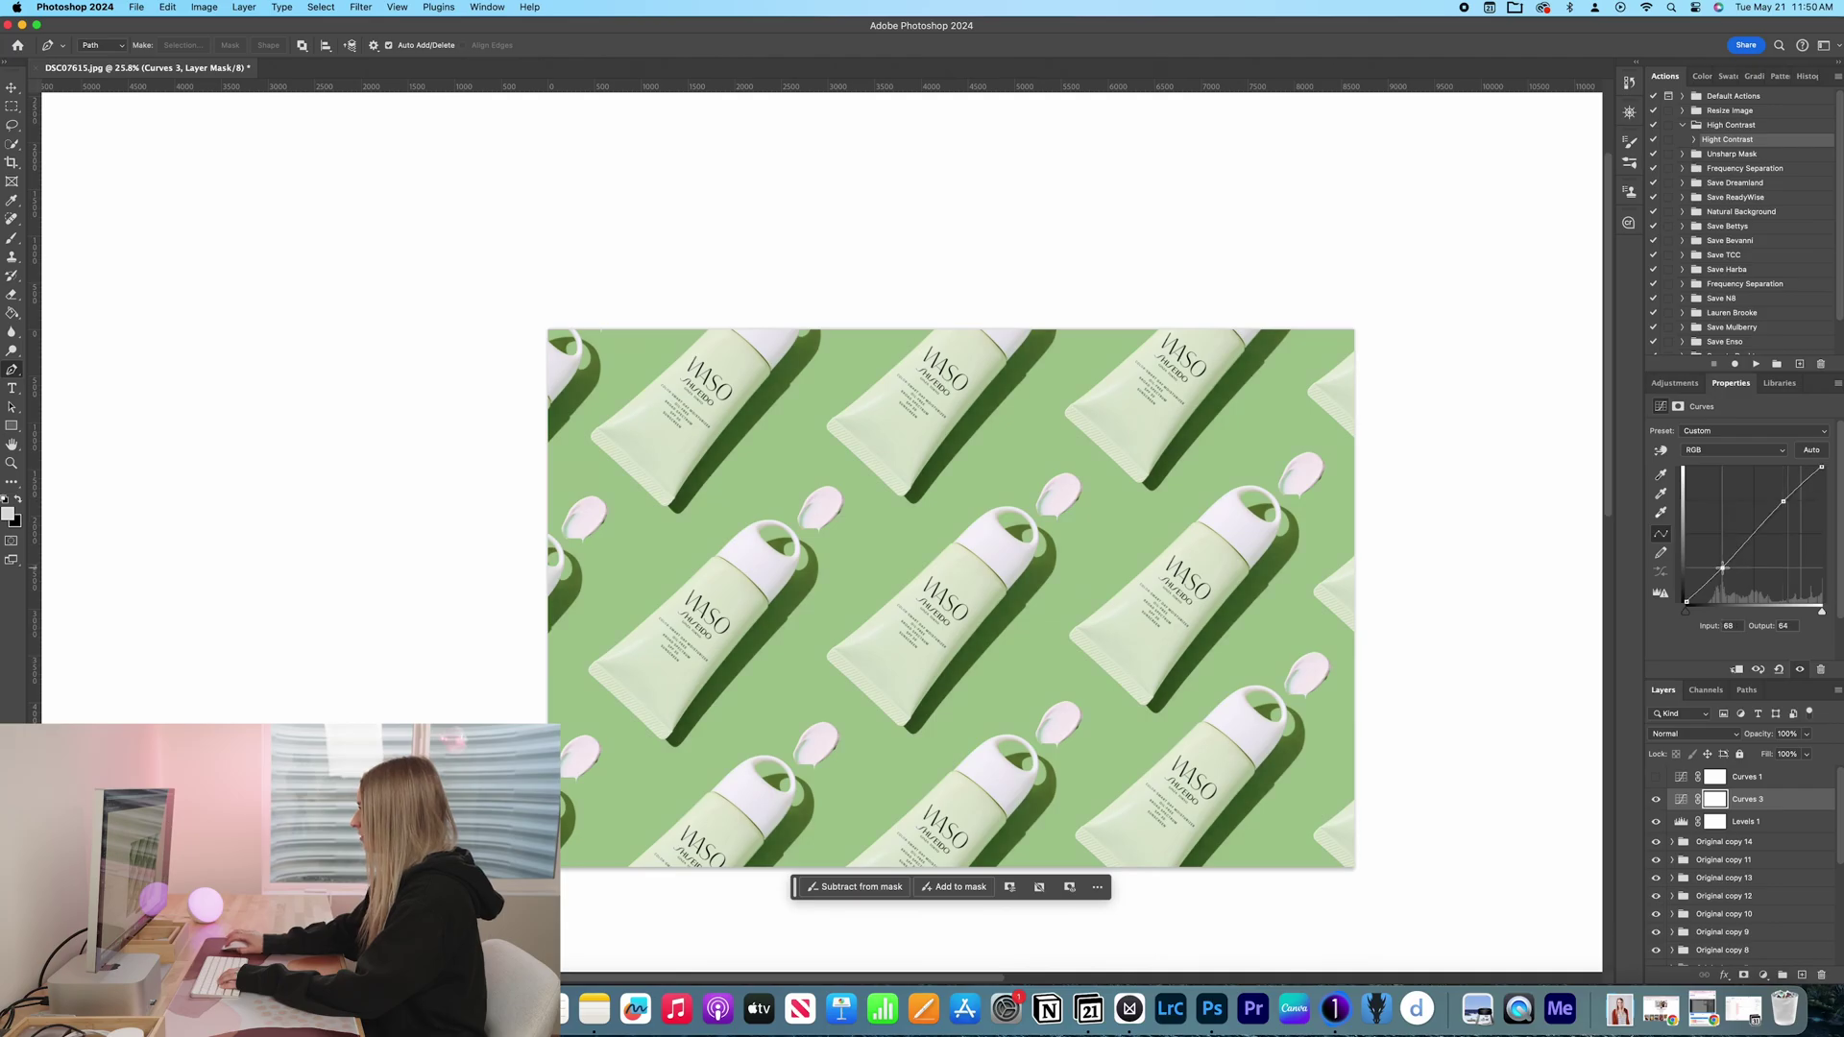
click(1759, 847)
scroll(1755, 864, down, 5)
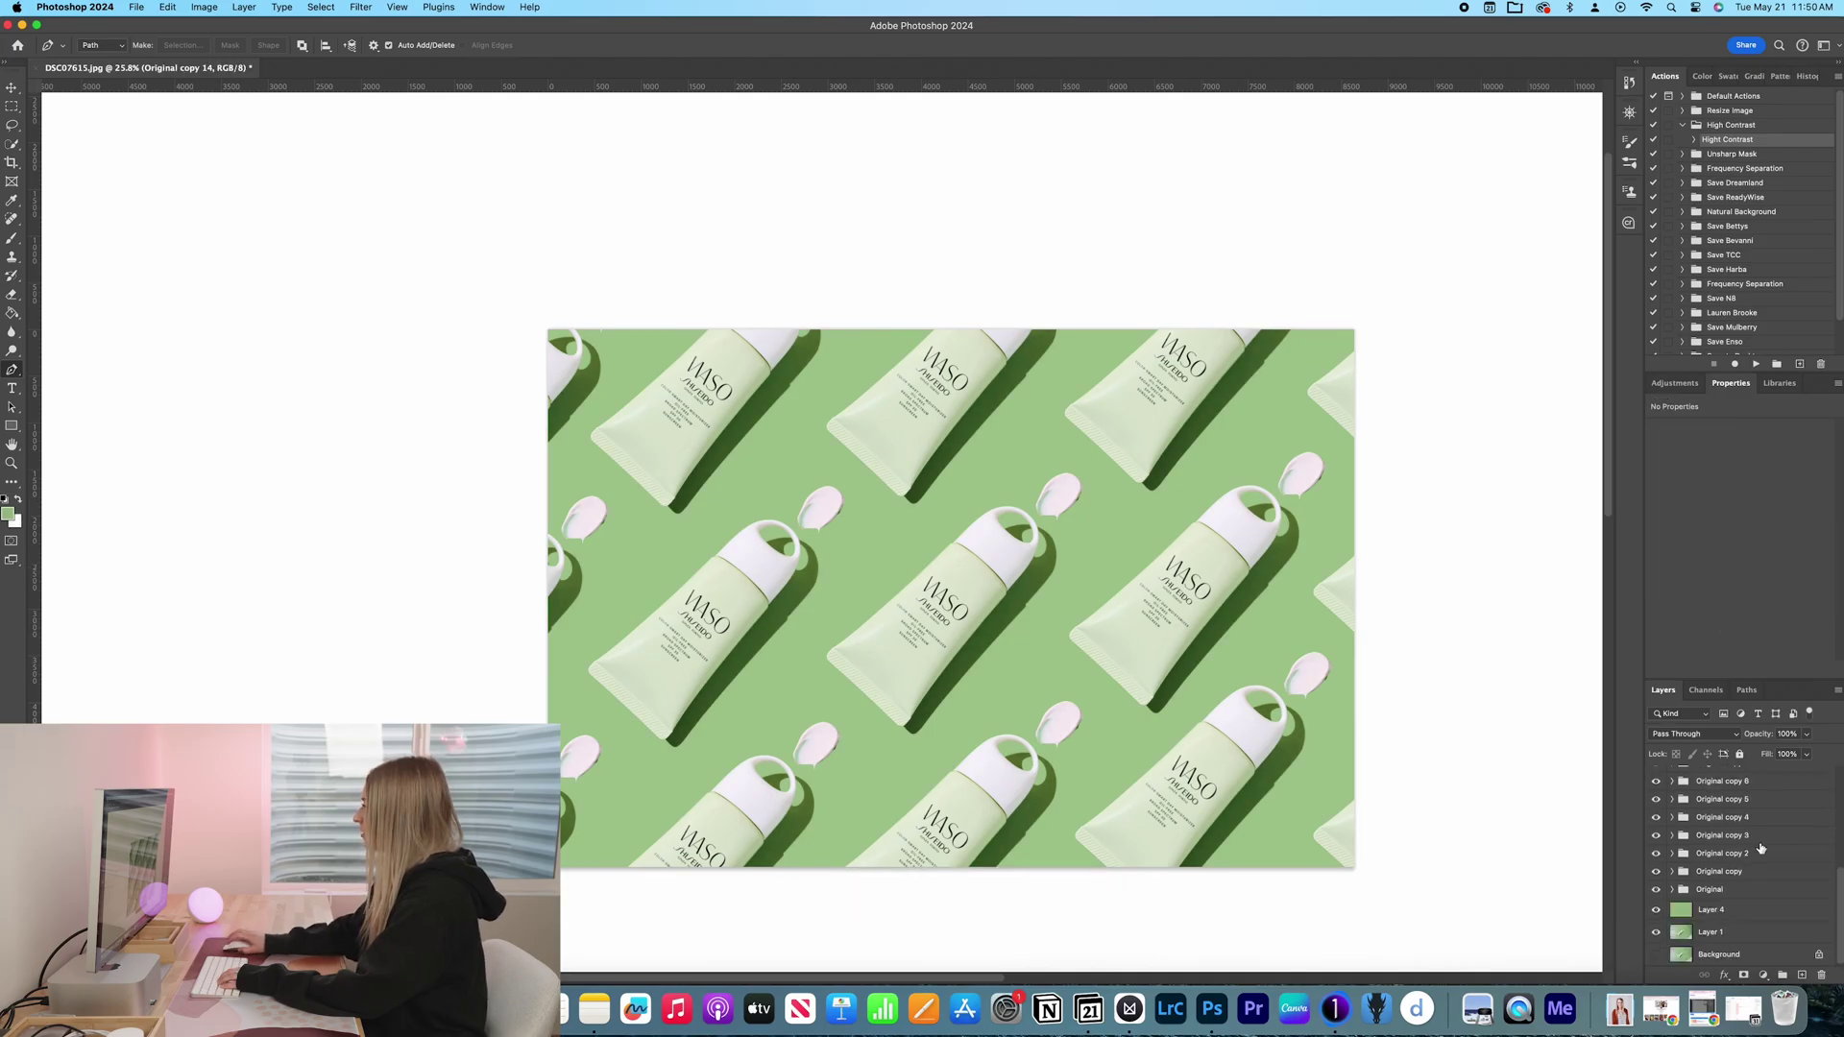
Step: Group every tube group from Original copy 14 down to Original into Group 1
shift+click(1751, 894)
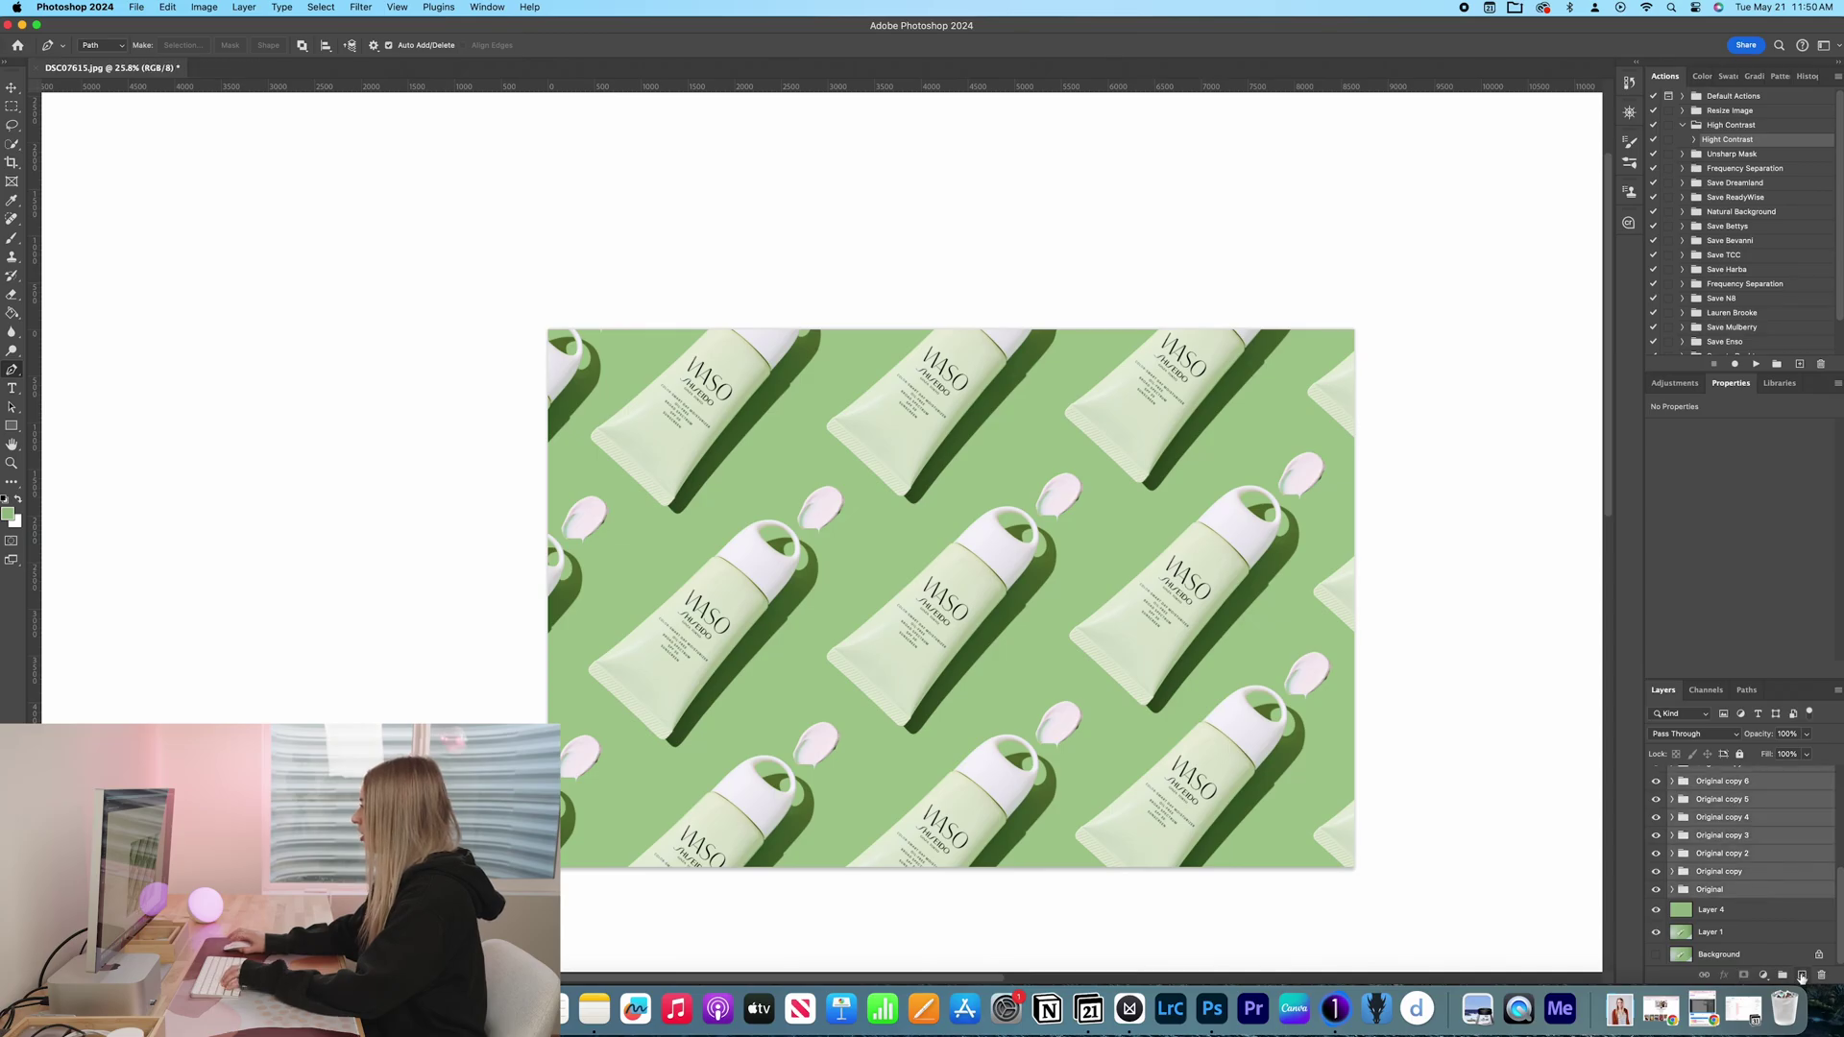
key(super+g)
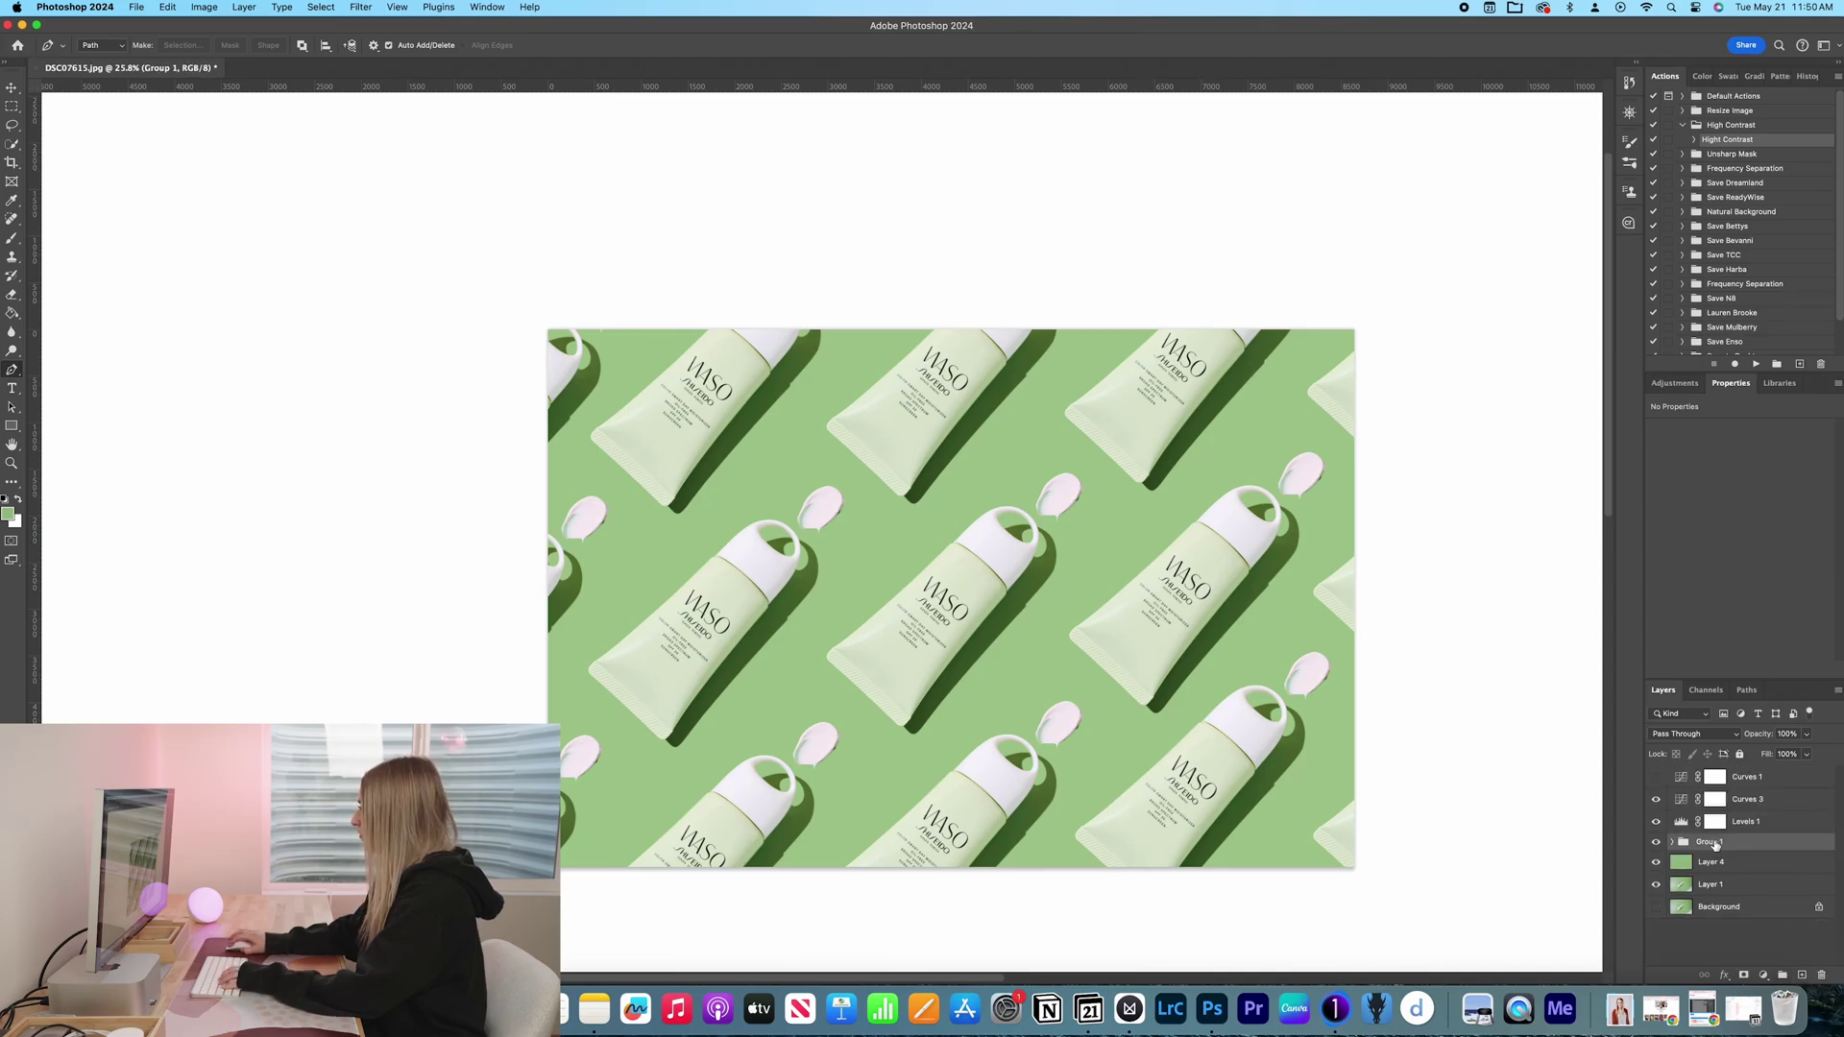
click(1658, 842)
click(1658, 842)
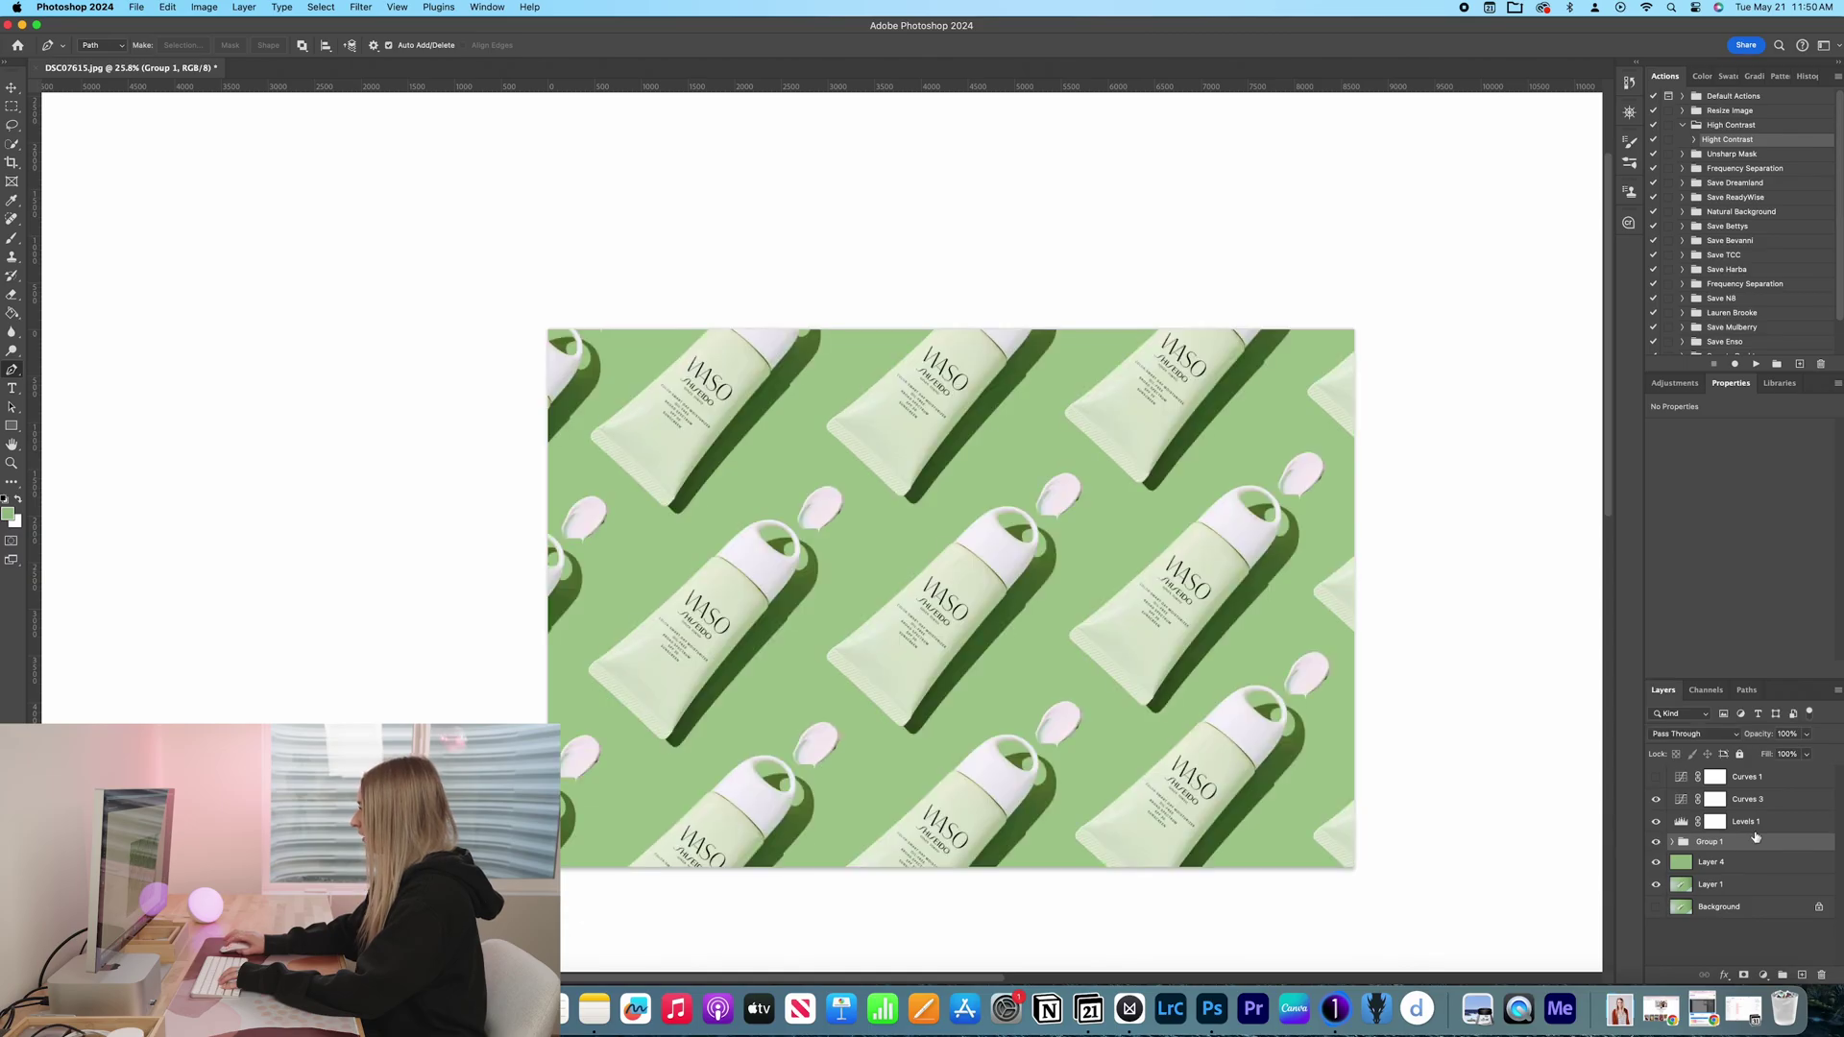
Step: Clip Levels 1 to Group 1 and compare Levels 1 and Curves 3 on and off
alt+click(1759, 831)
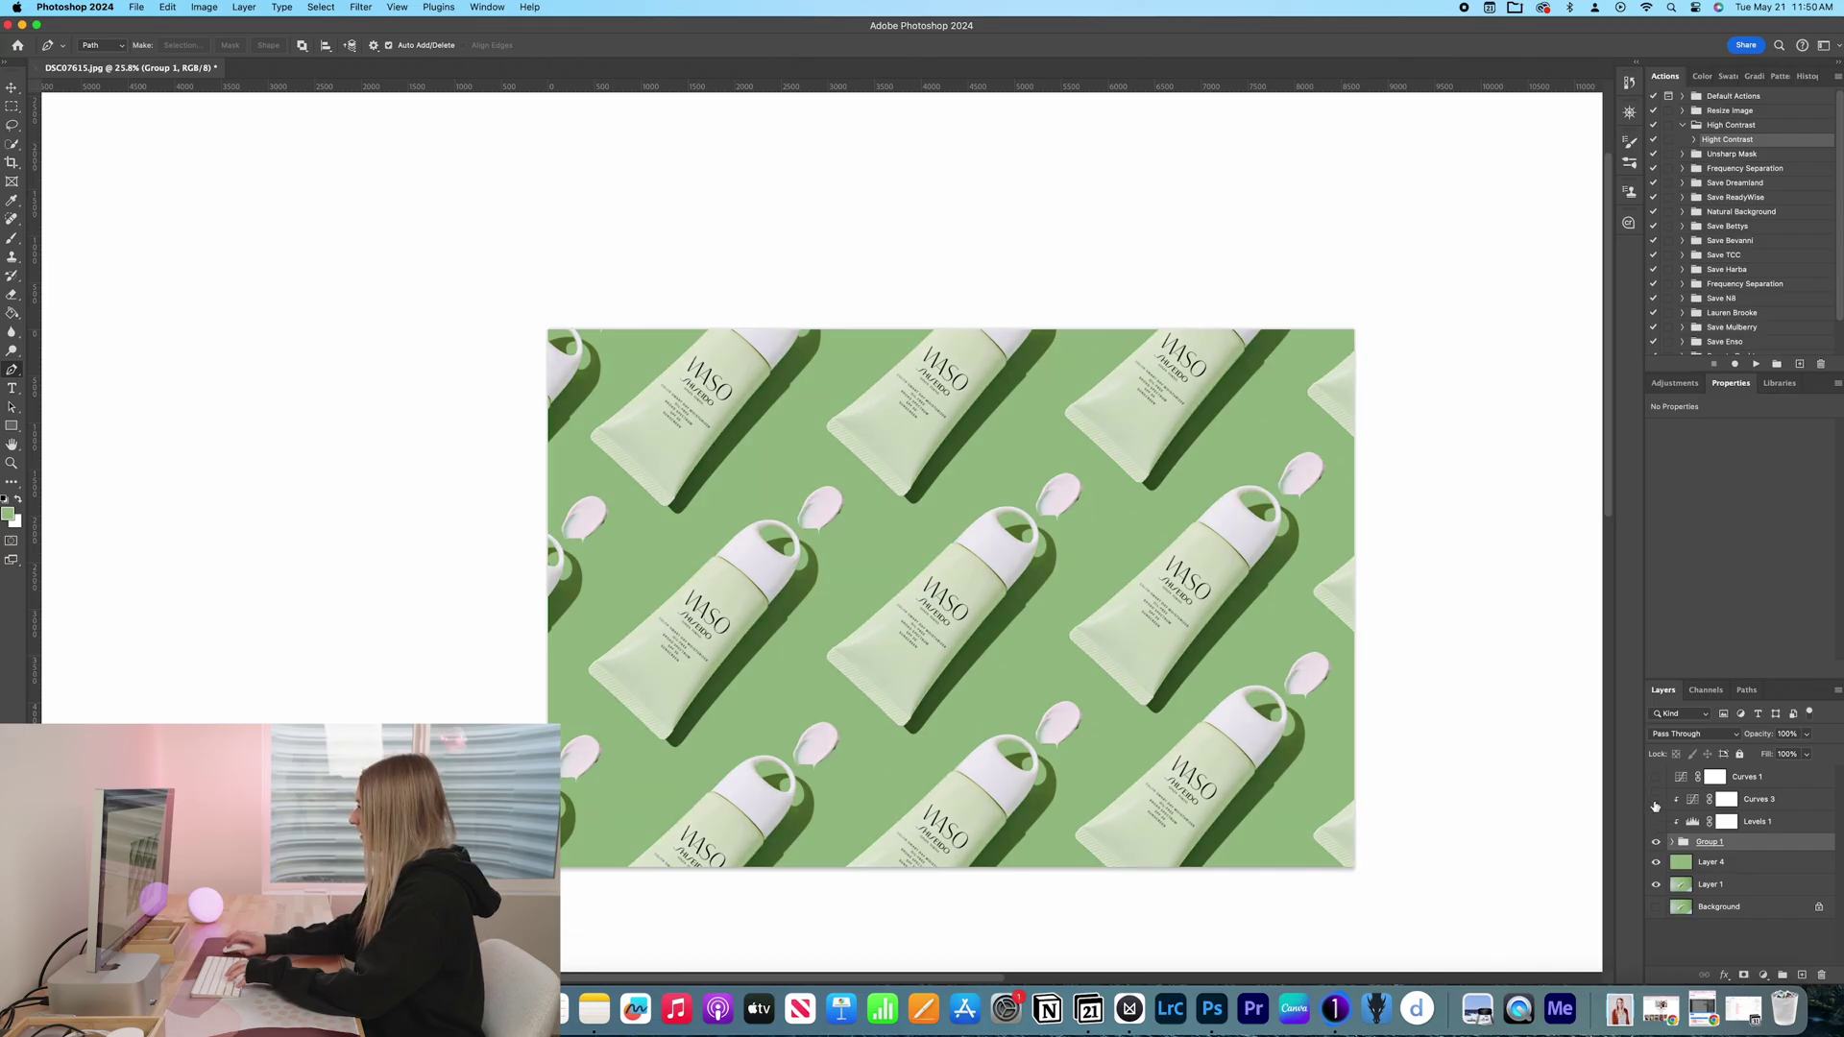
click(1655, 823)
click(1766, 825)
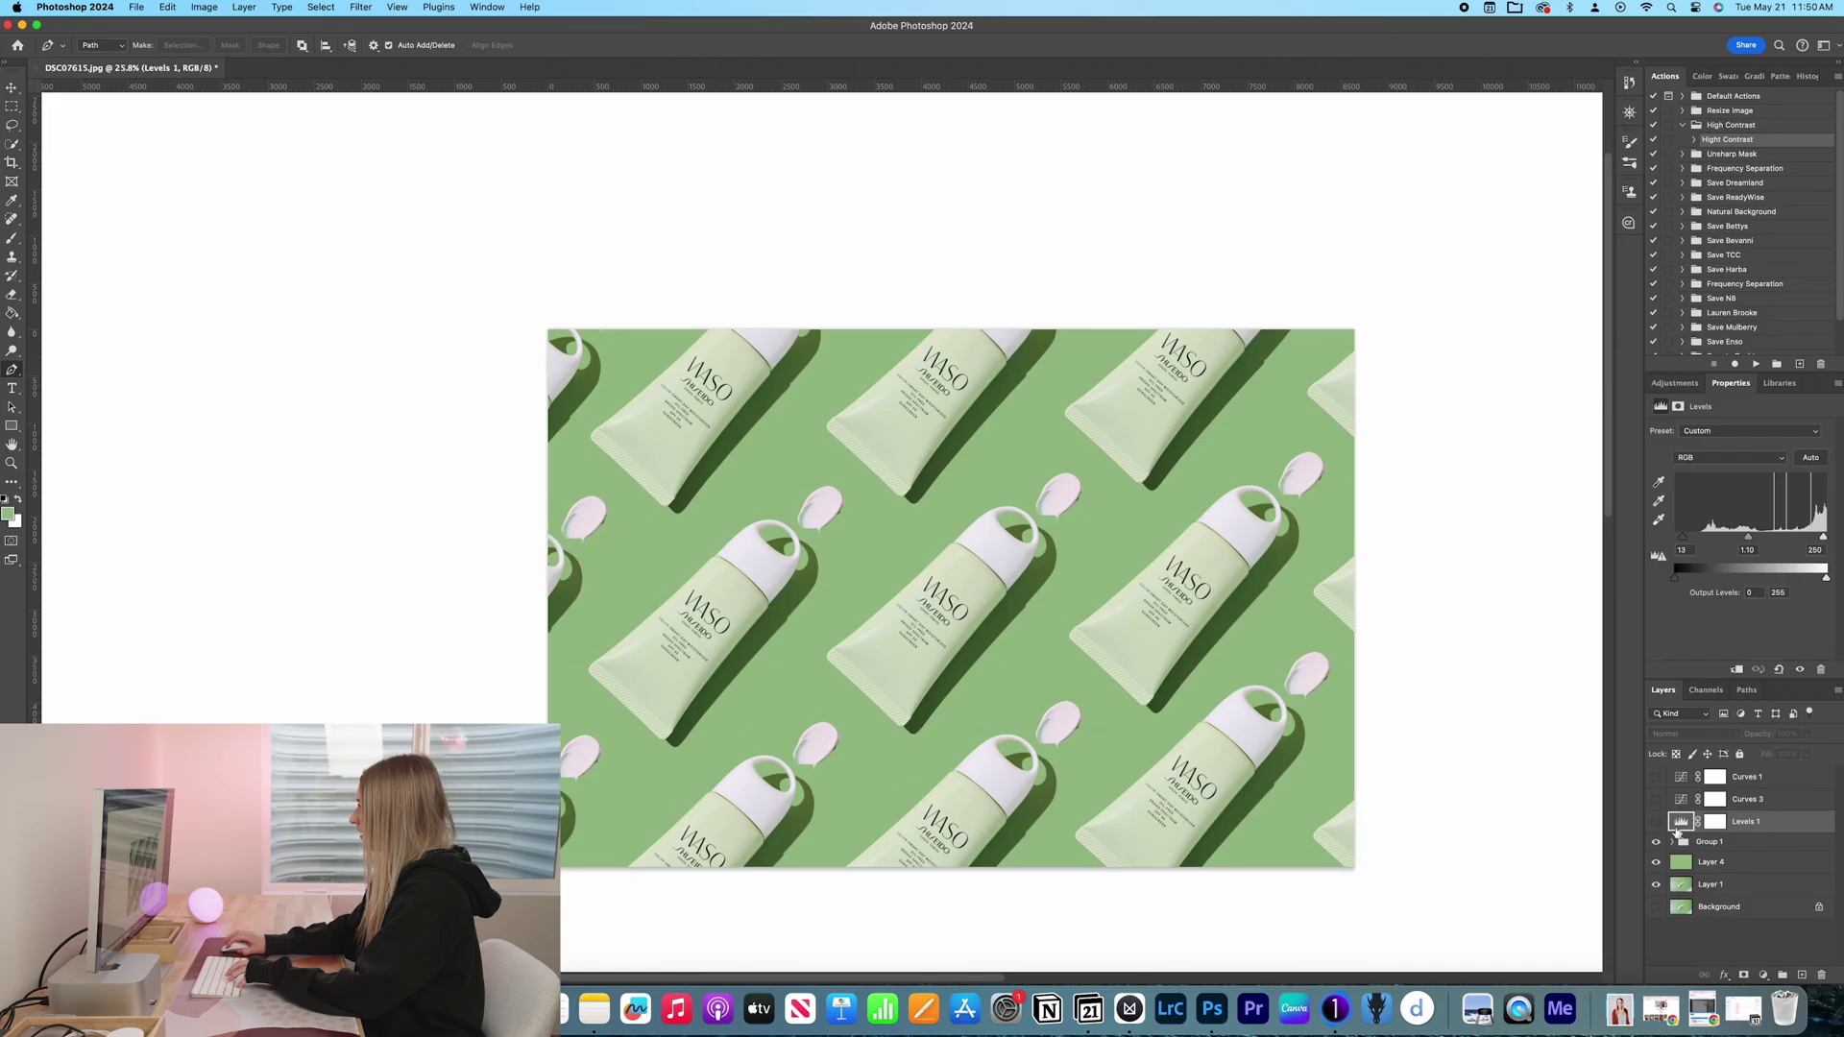
click(1656, 802)
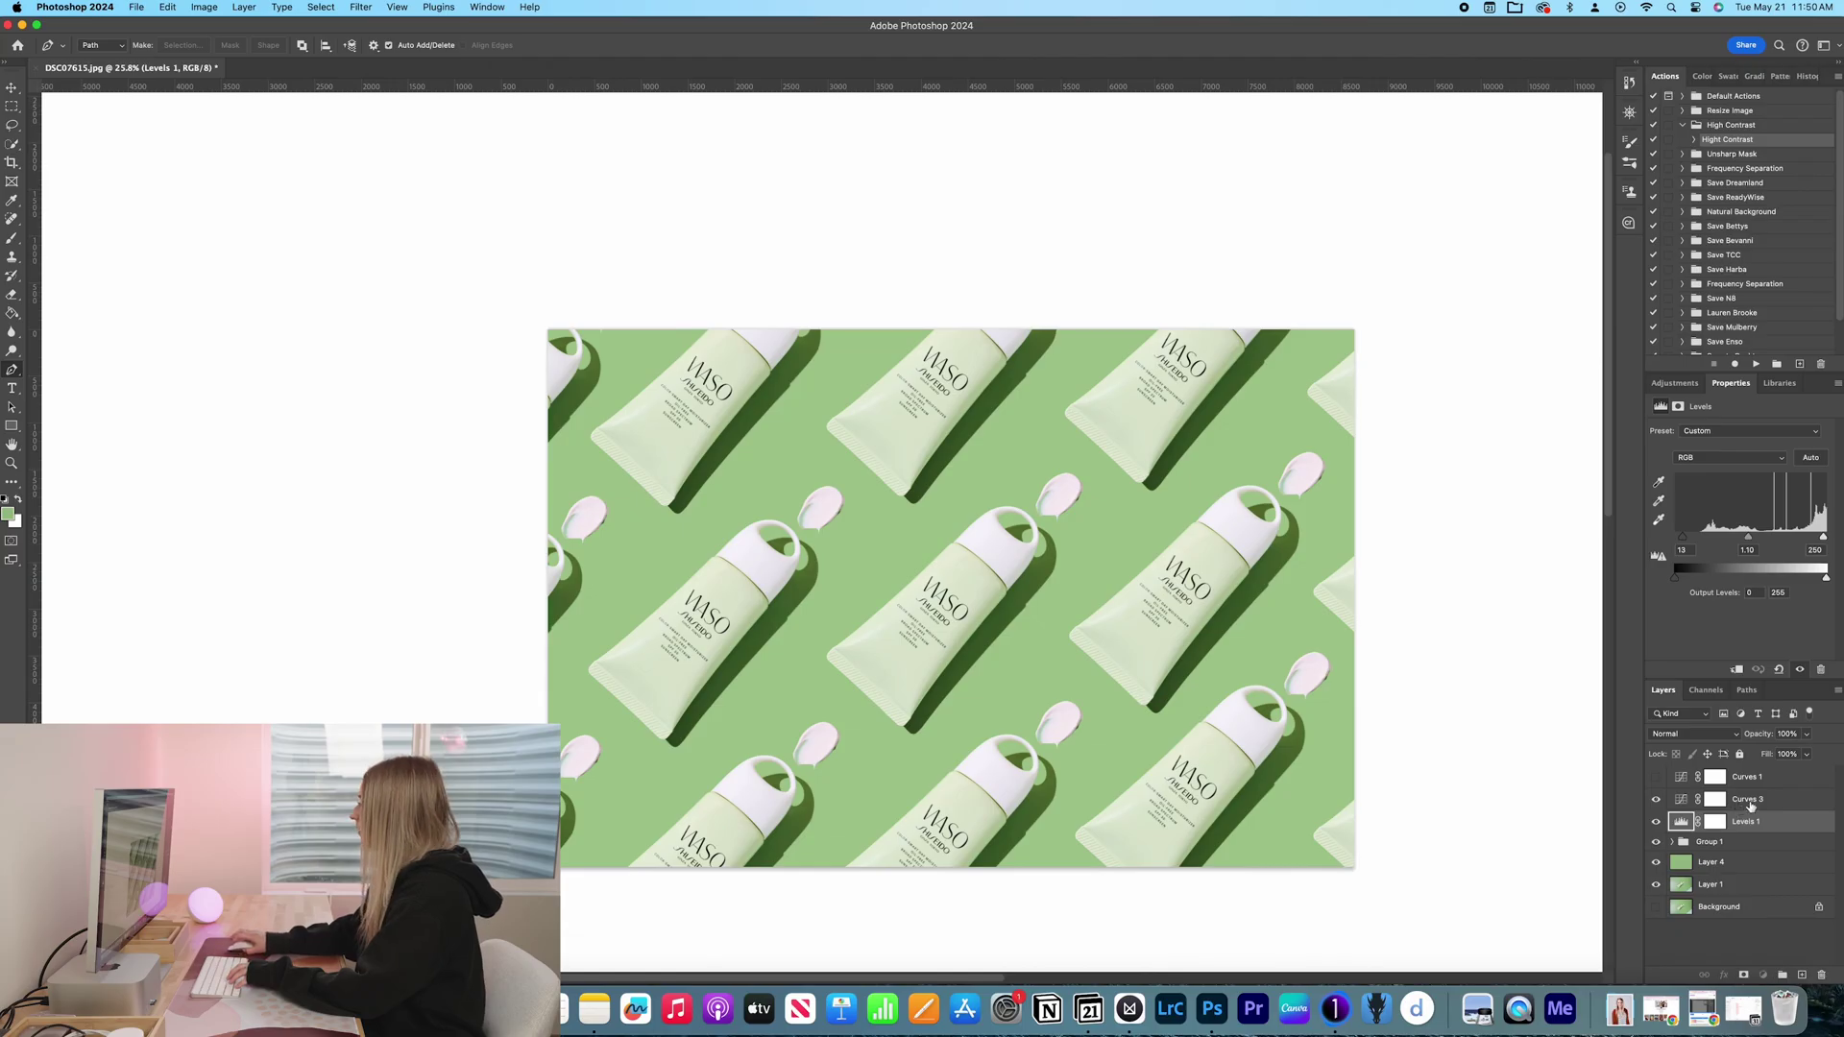
click(1716, 799)
click(1678, 387)
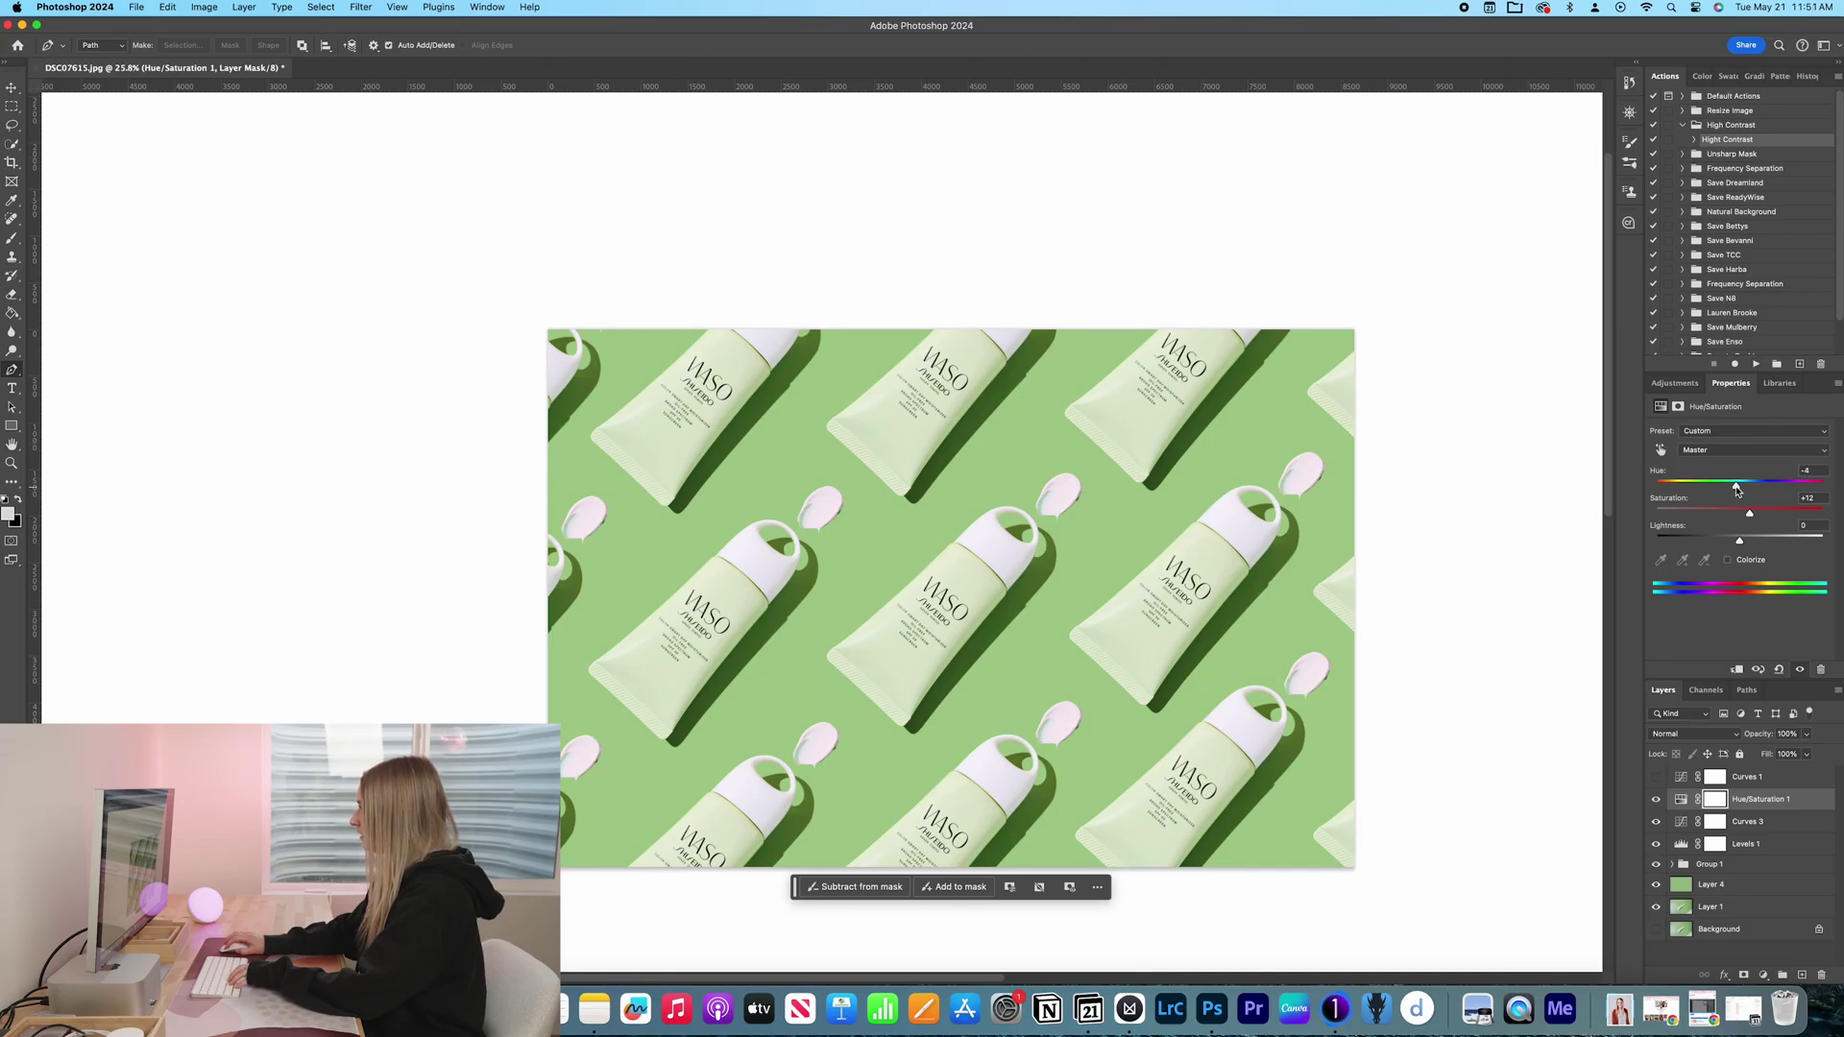
Step: Compare Hue/Saturation 1 on and off and move it down toward Group 1
click(1658, 801)
scroll(994, 609, up, 2)
scroll(994, 609, up, 2)
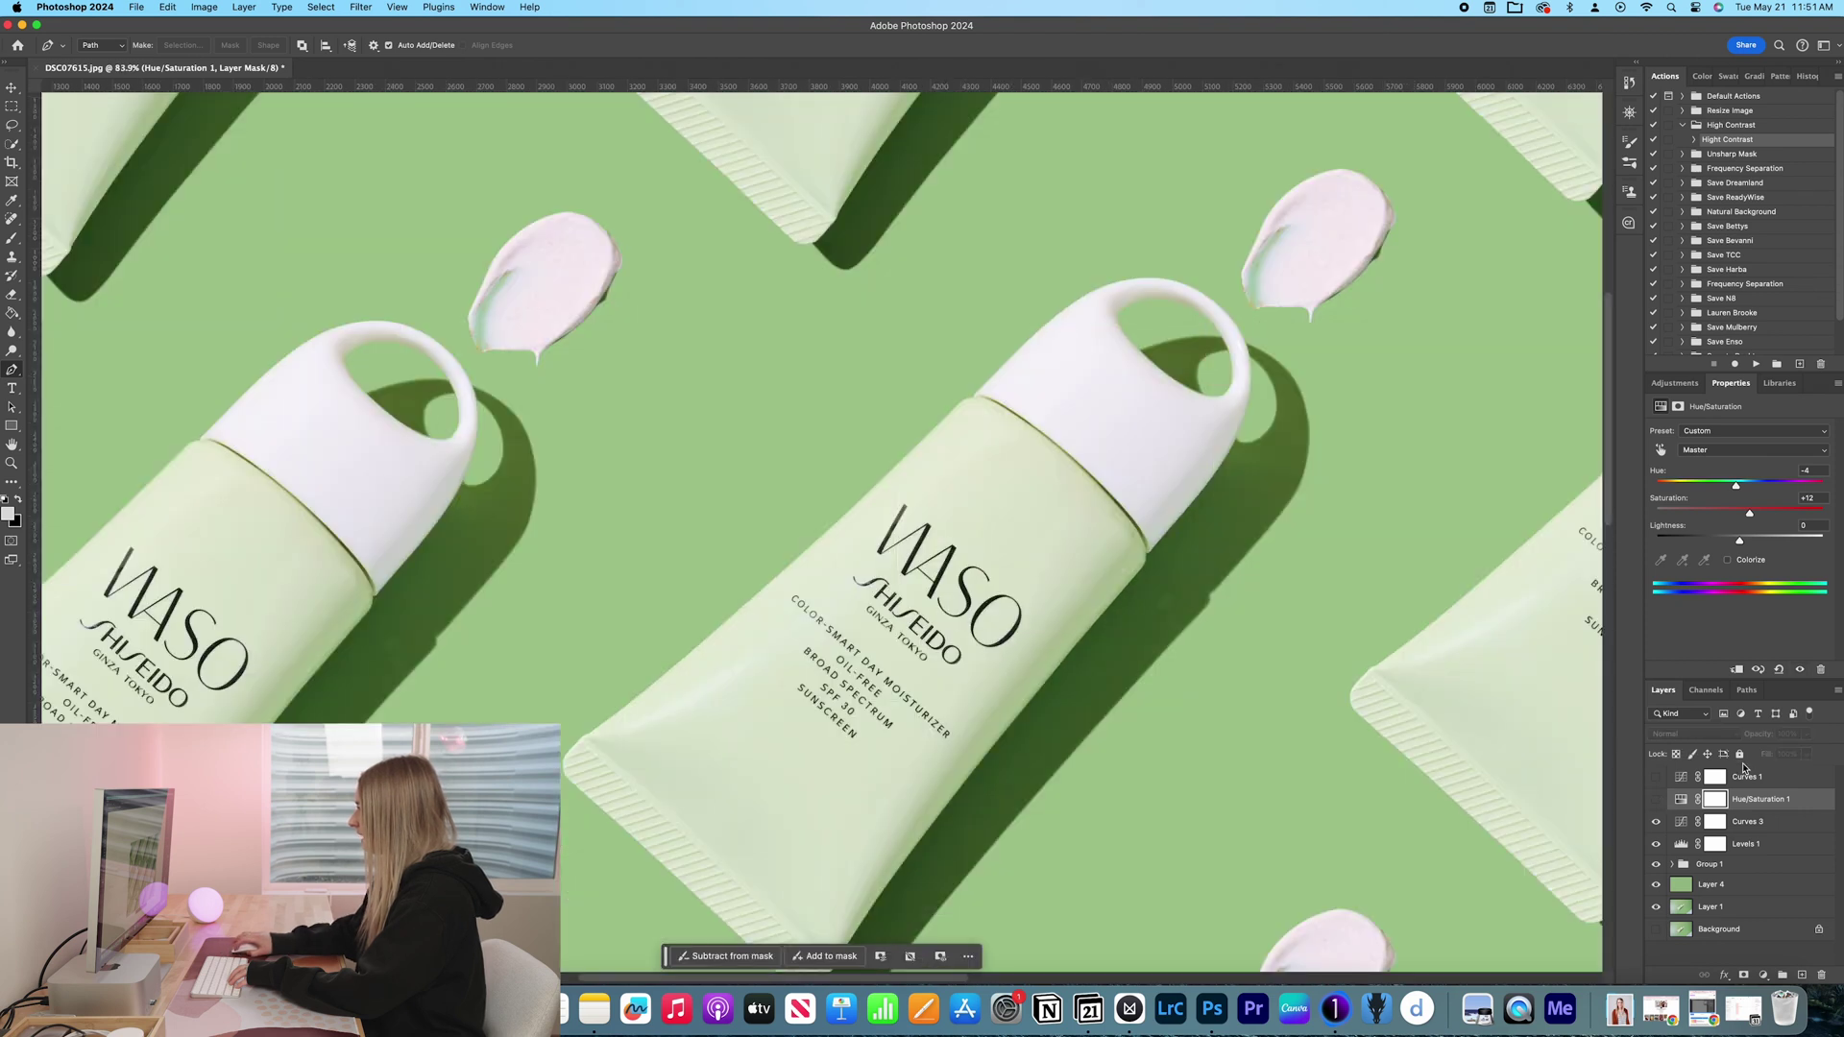
click(1657, 799)
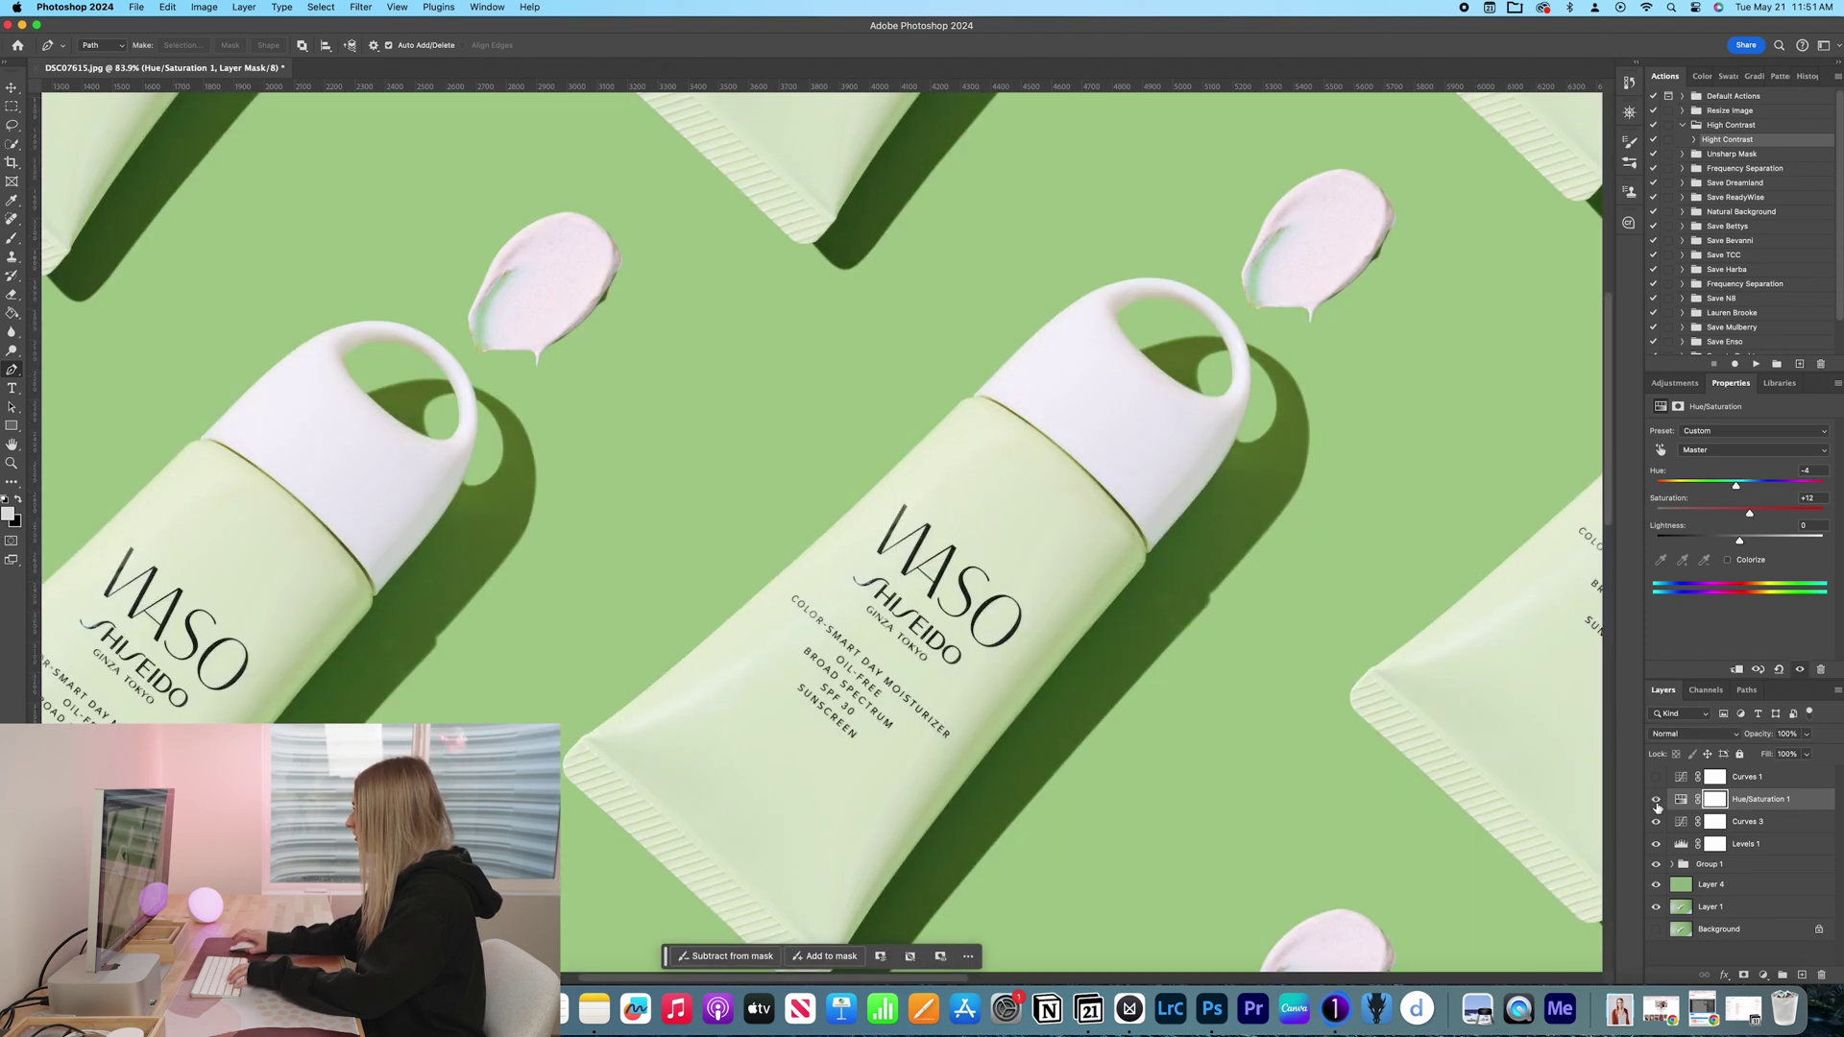
click(1657, 799)
click(1657, 801)
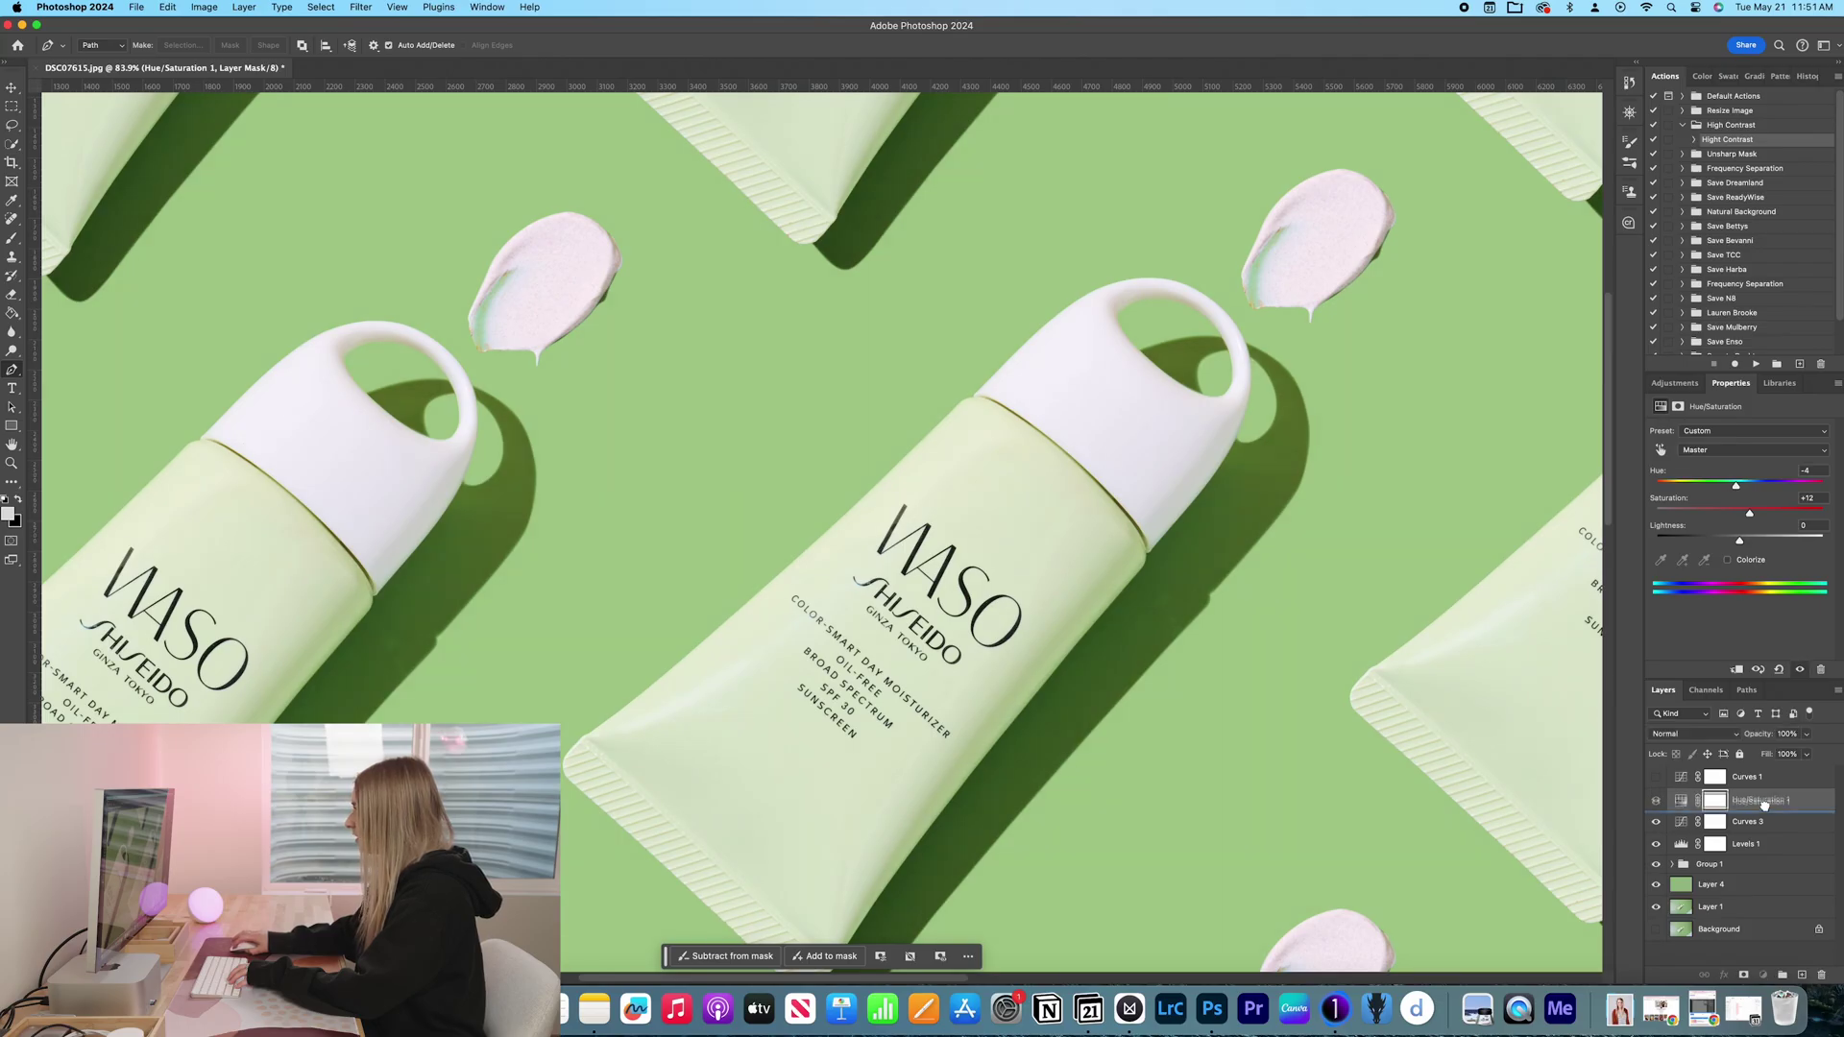
drag(1765, 801, 1763, 881)
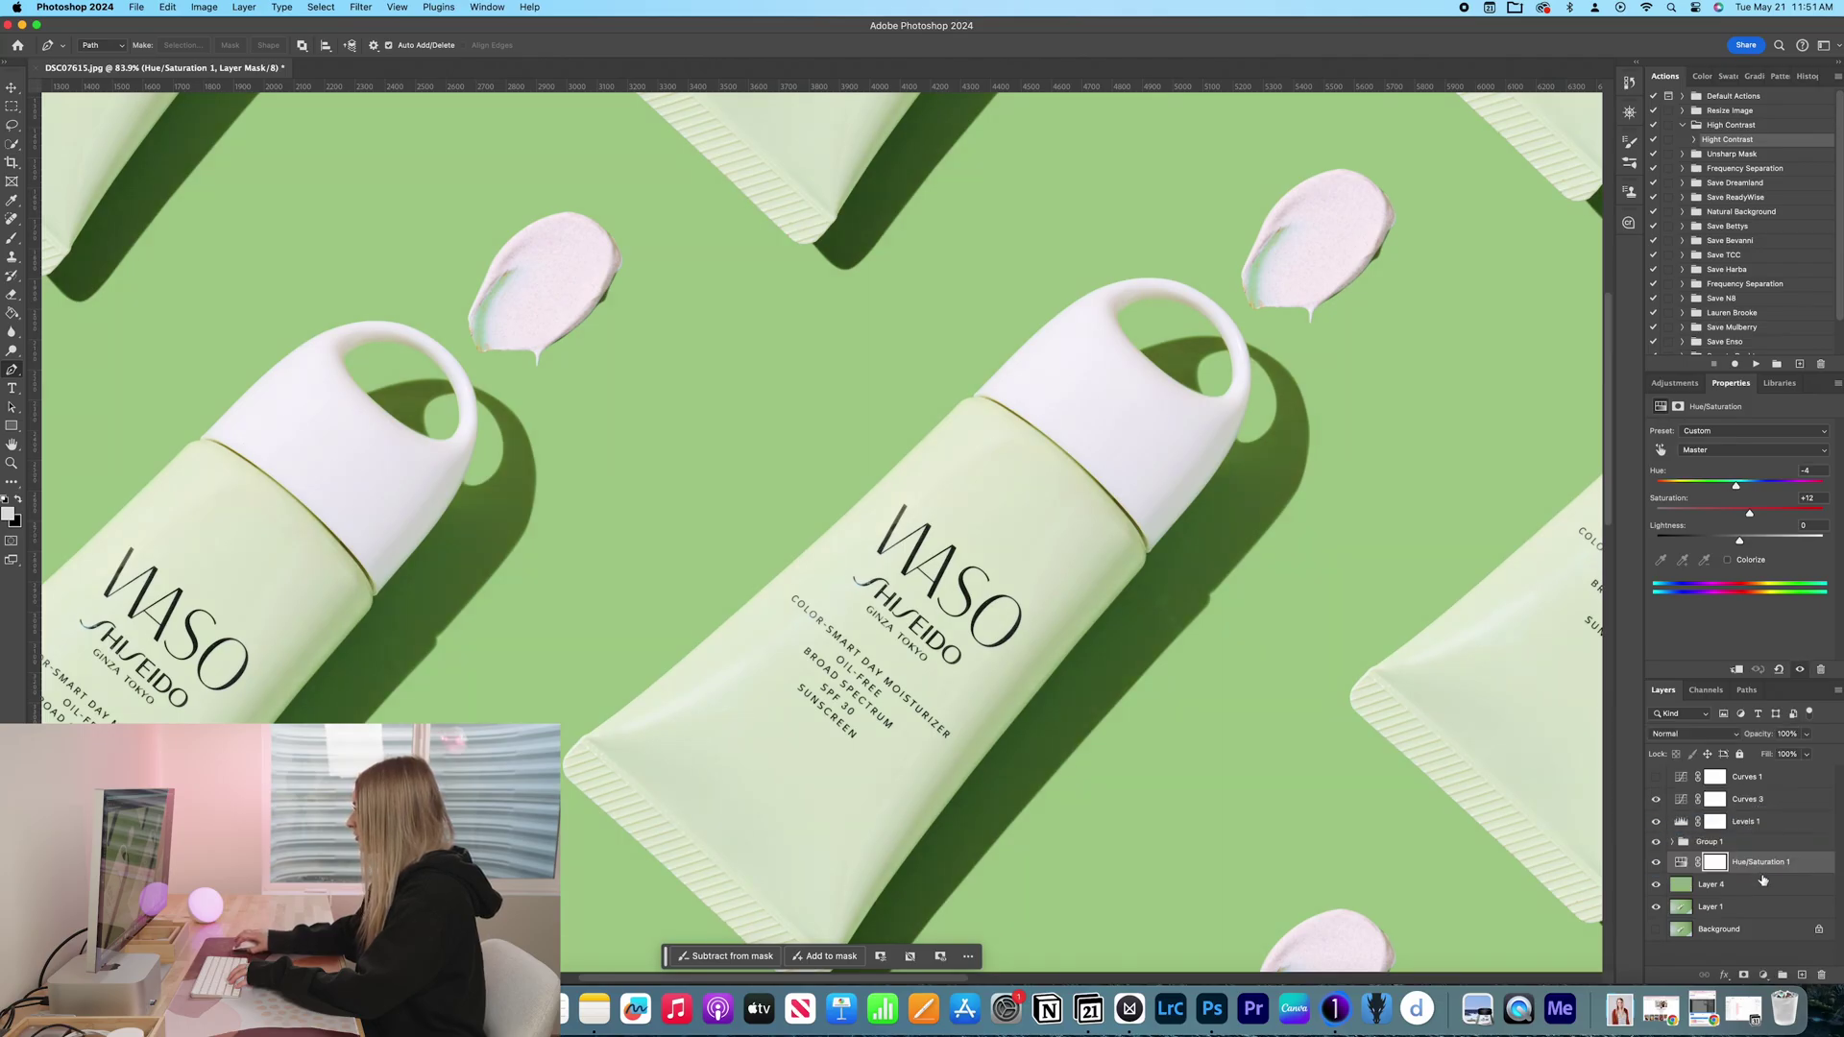
Step: Set the Hue/Saturation 1 hue to -3, keeping saturation at +12
click(1659, 861)
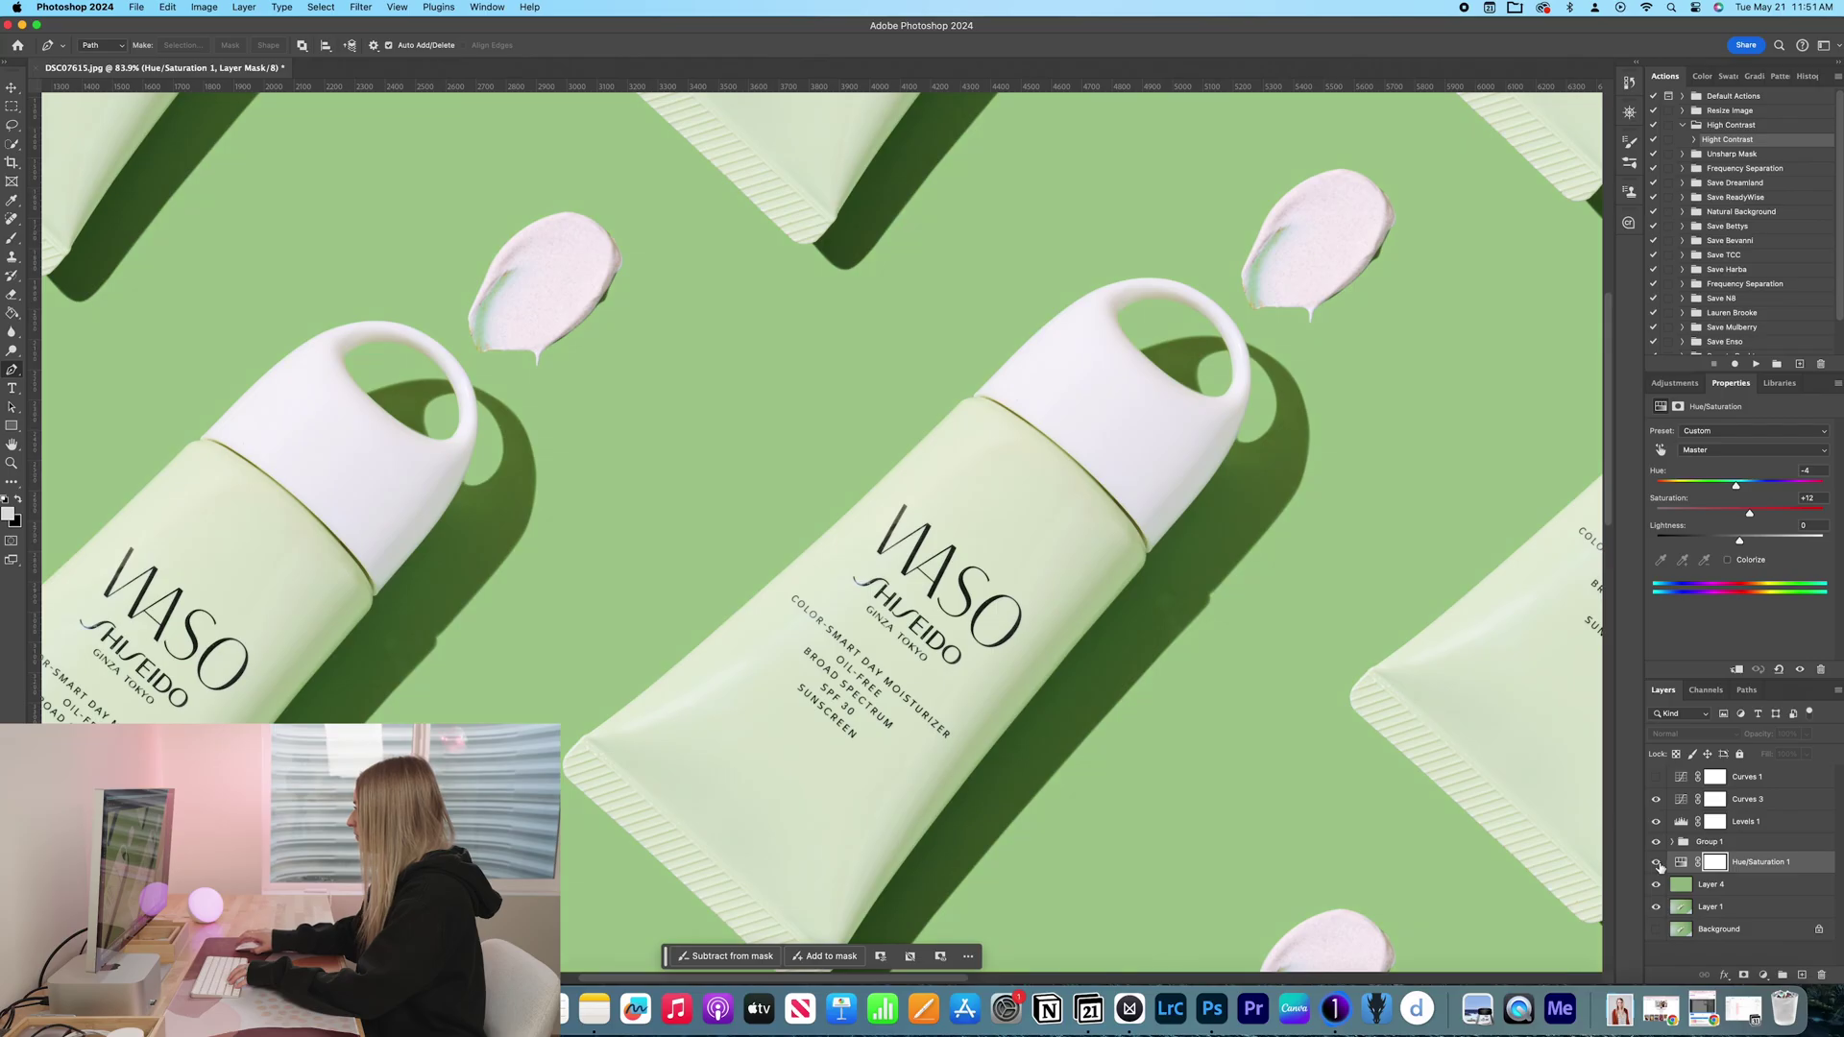
click(1657, 864)
scroll(1297, 808, down, 5)
scroll(1316, 760, down, 2)
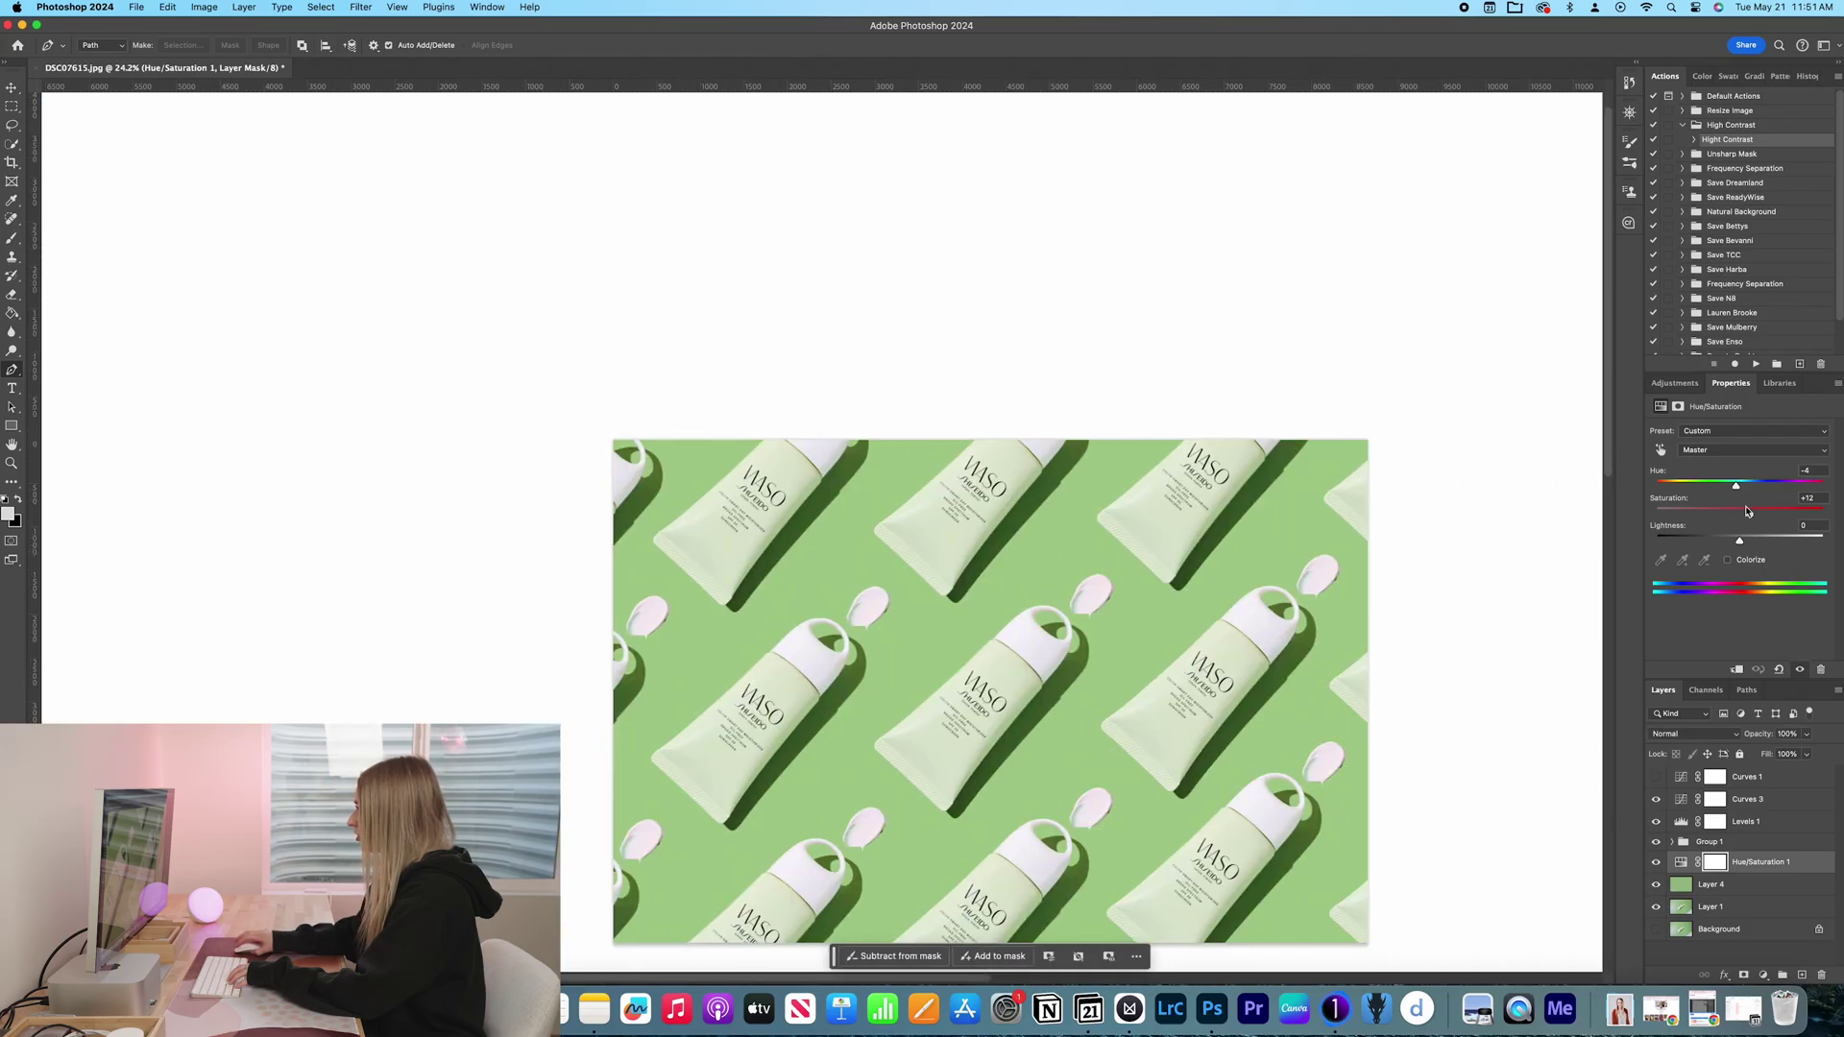
drag(1735, 486, 1749, 489)
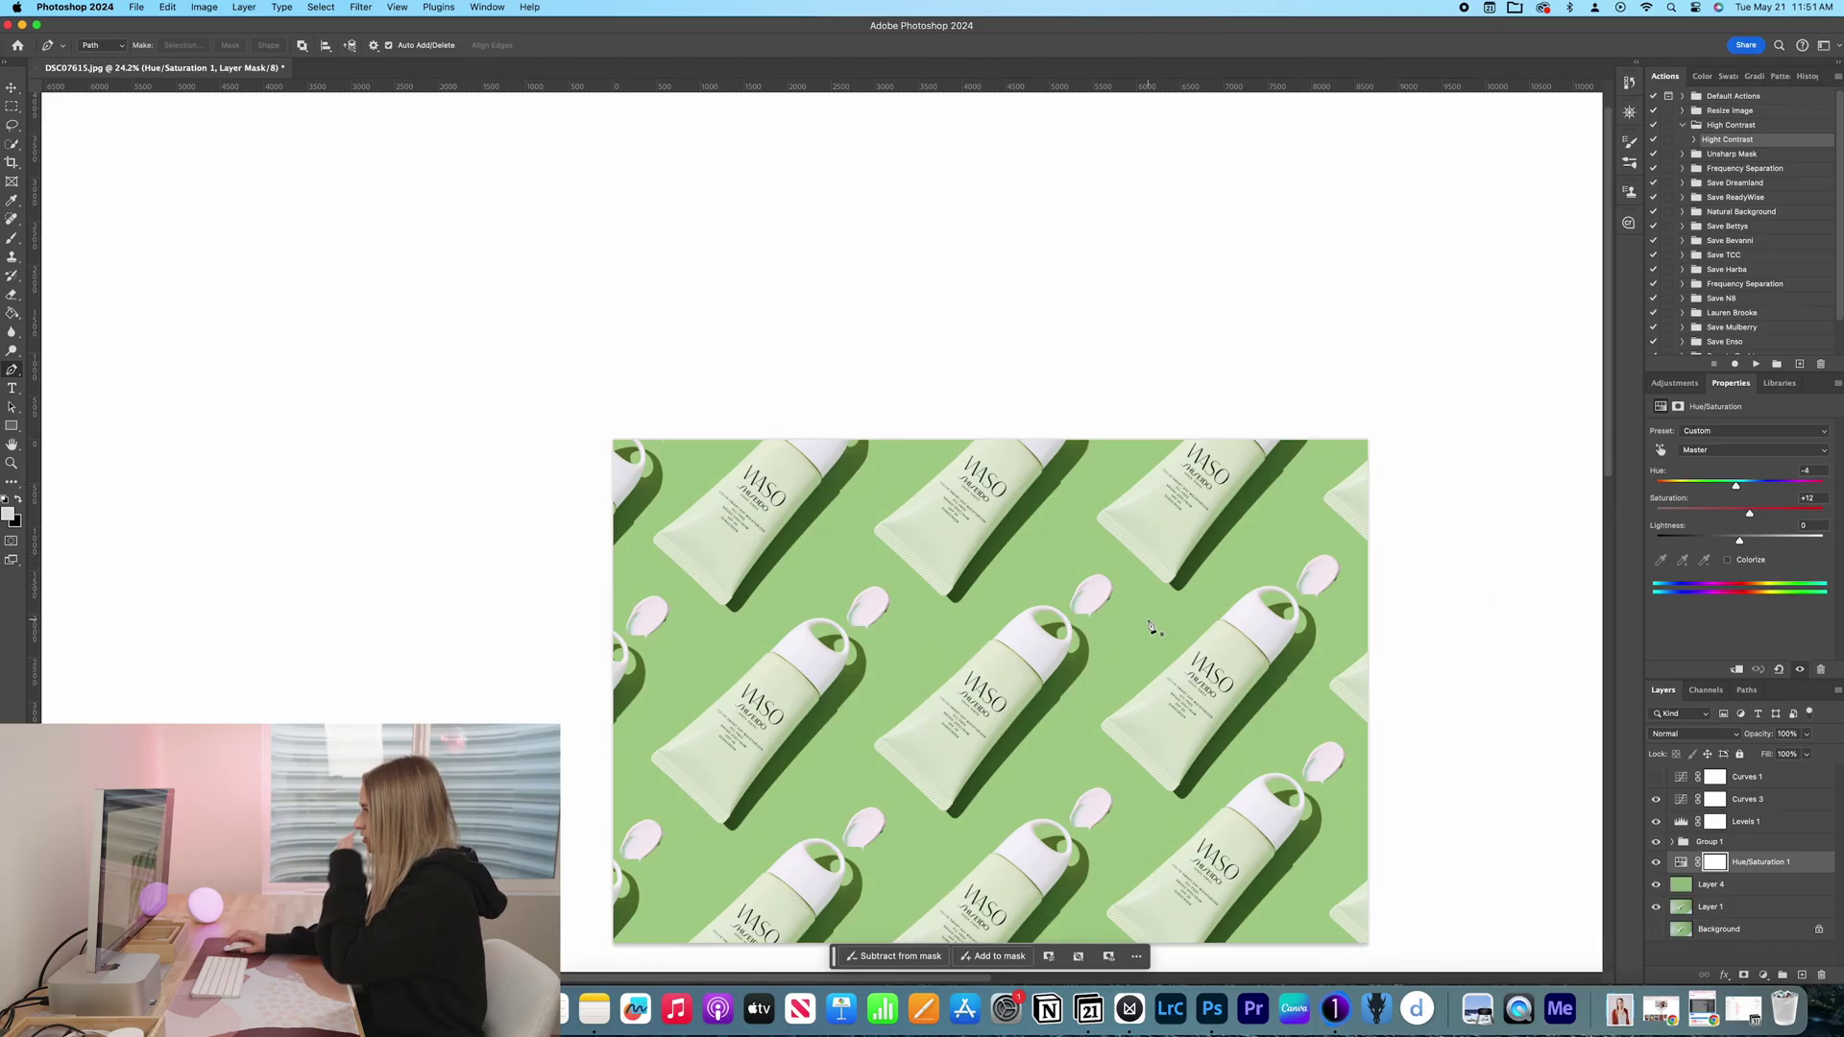
scroll(1151, 630, up, 3)
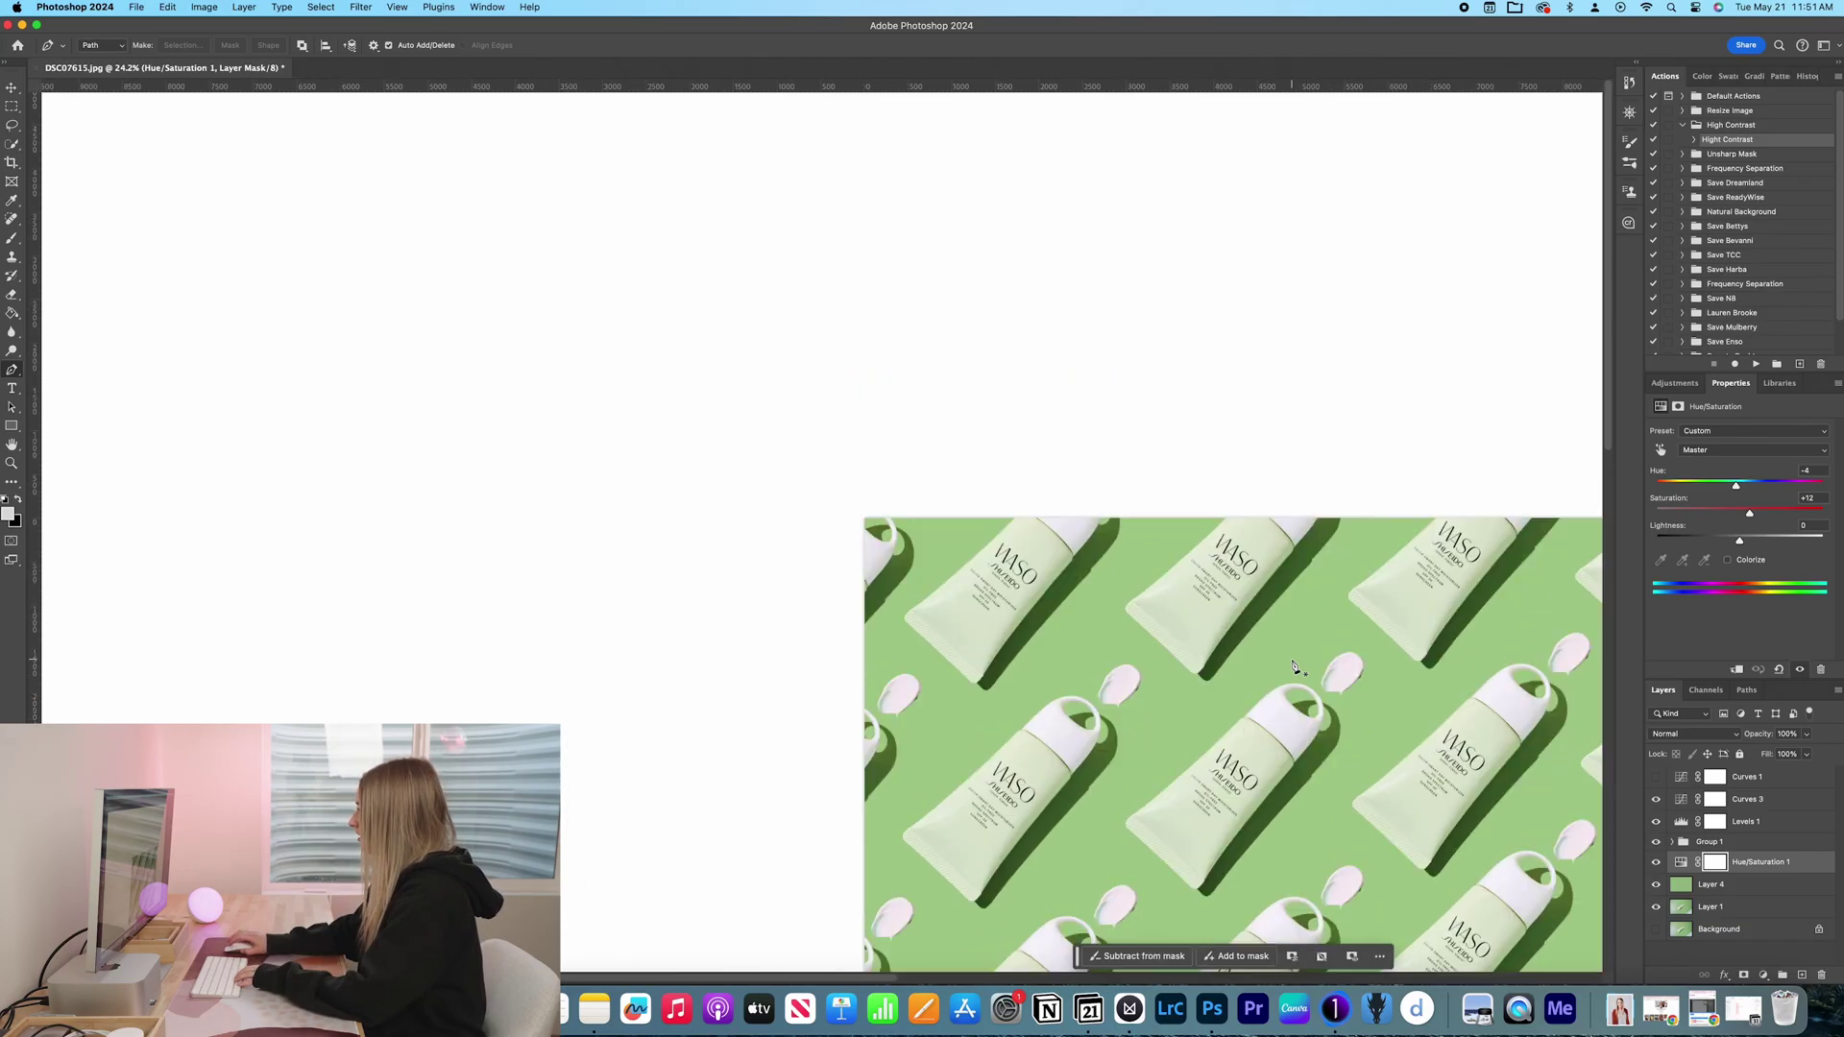
drag(1297, 668, 1019, 414)
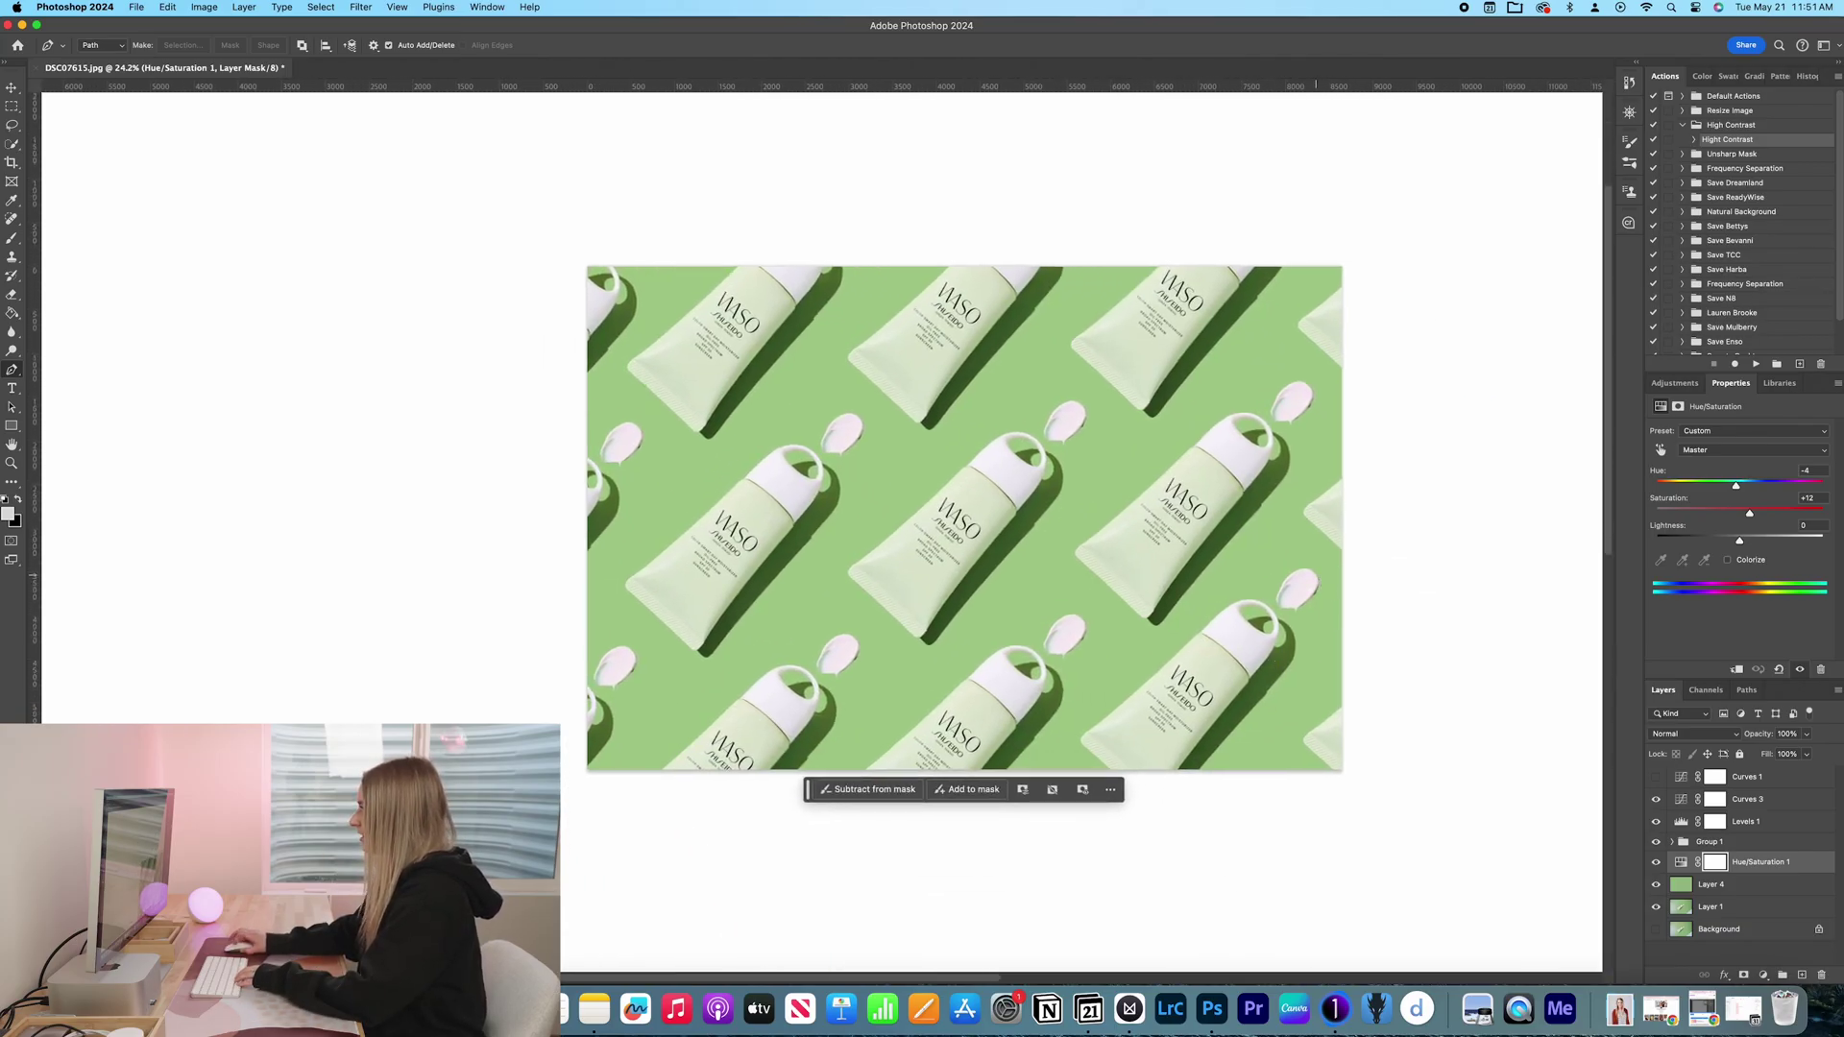
scroll(1320, 560, up, 3)
scroll(1207, 561, up, 1)
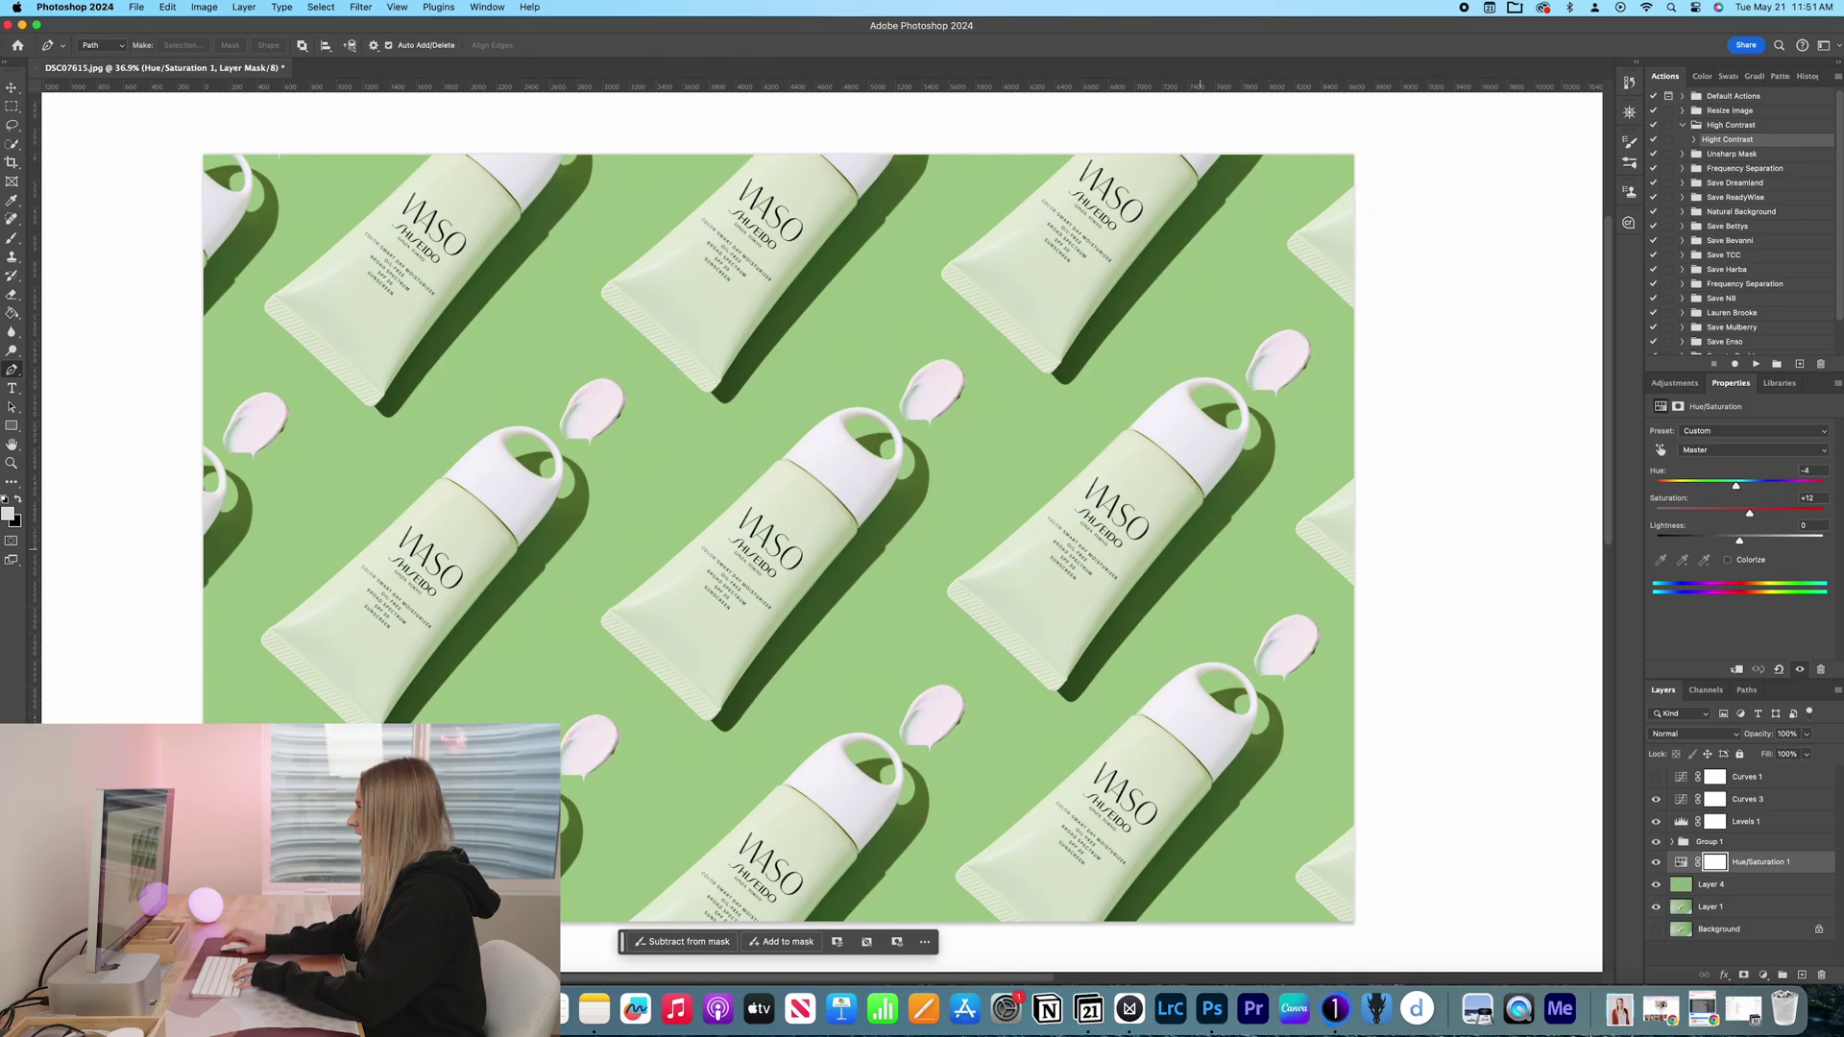
scroll(1201, 554, down, 3)
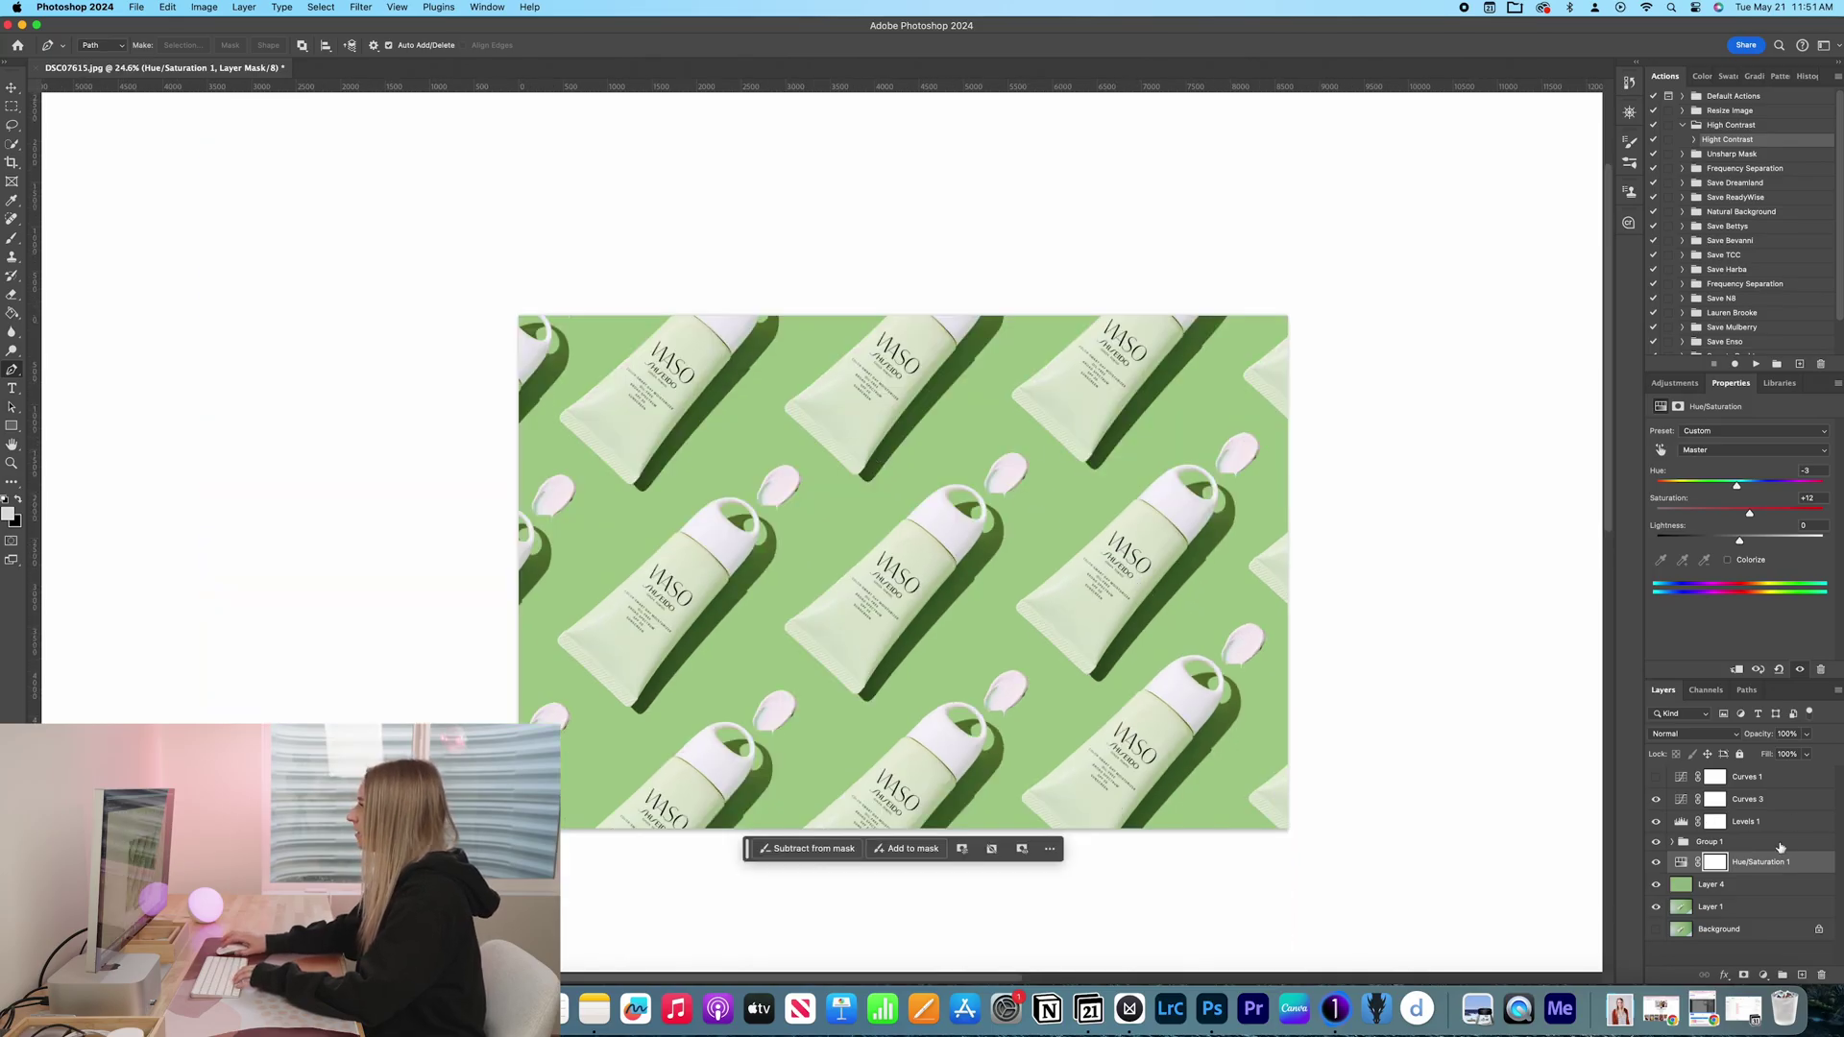
click(1773, 841)
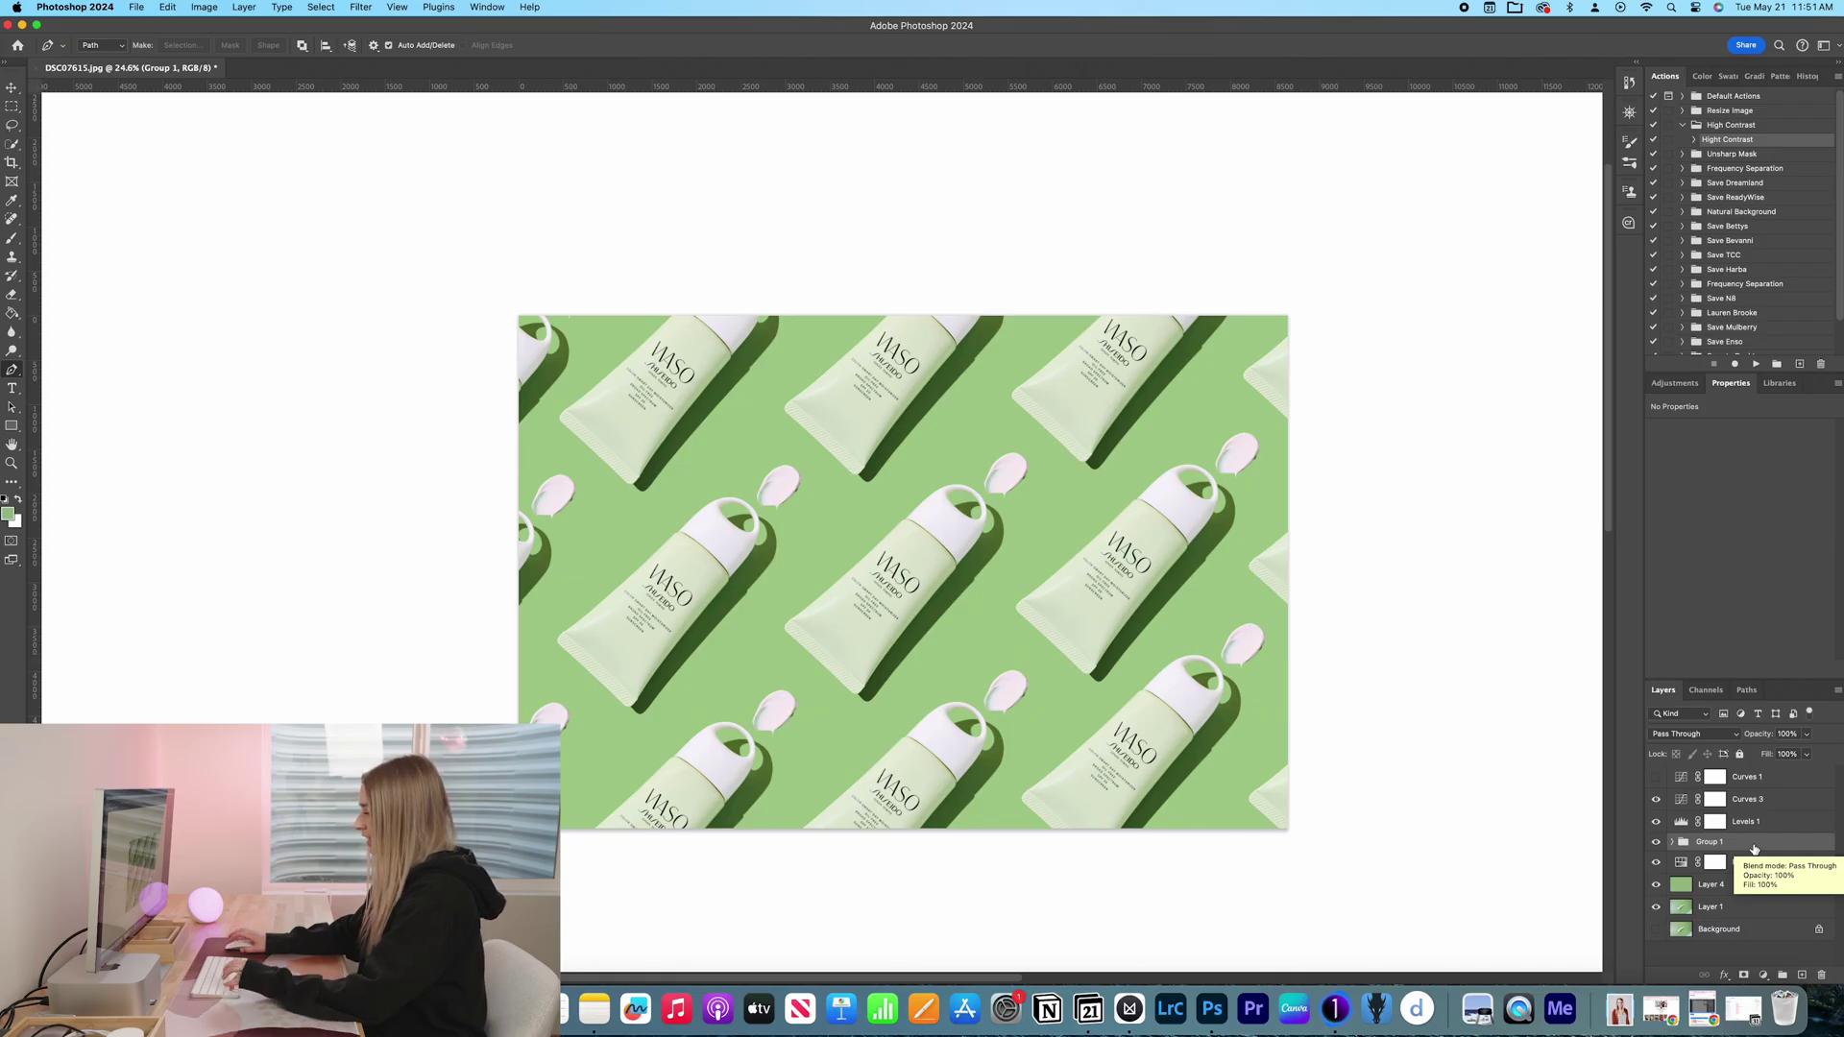
Step: Stamp all visible layers into Layer 5 and move it up beneath Curves 1
key(ctrl+alt+shift+e)
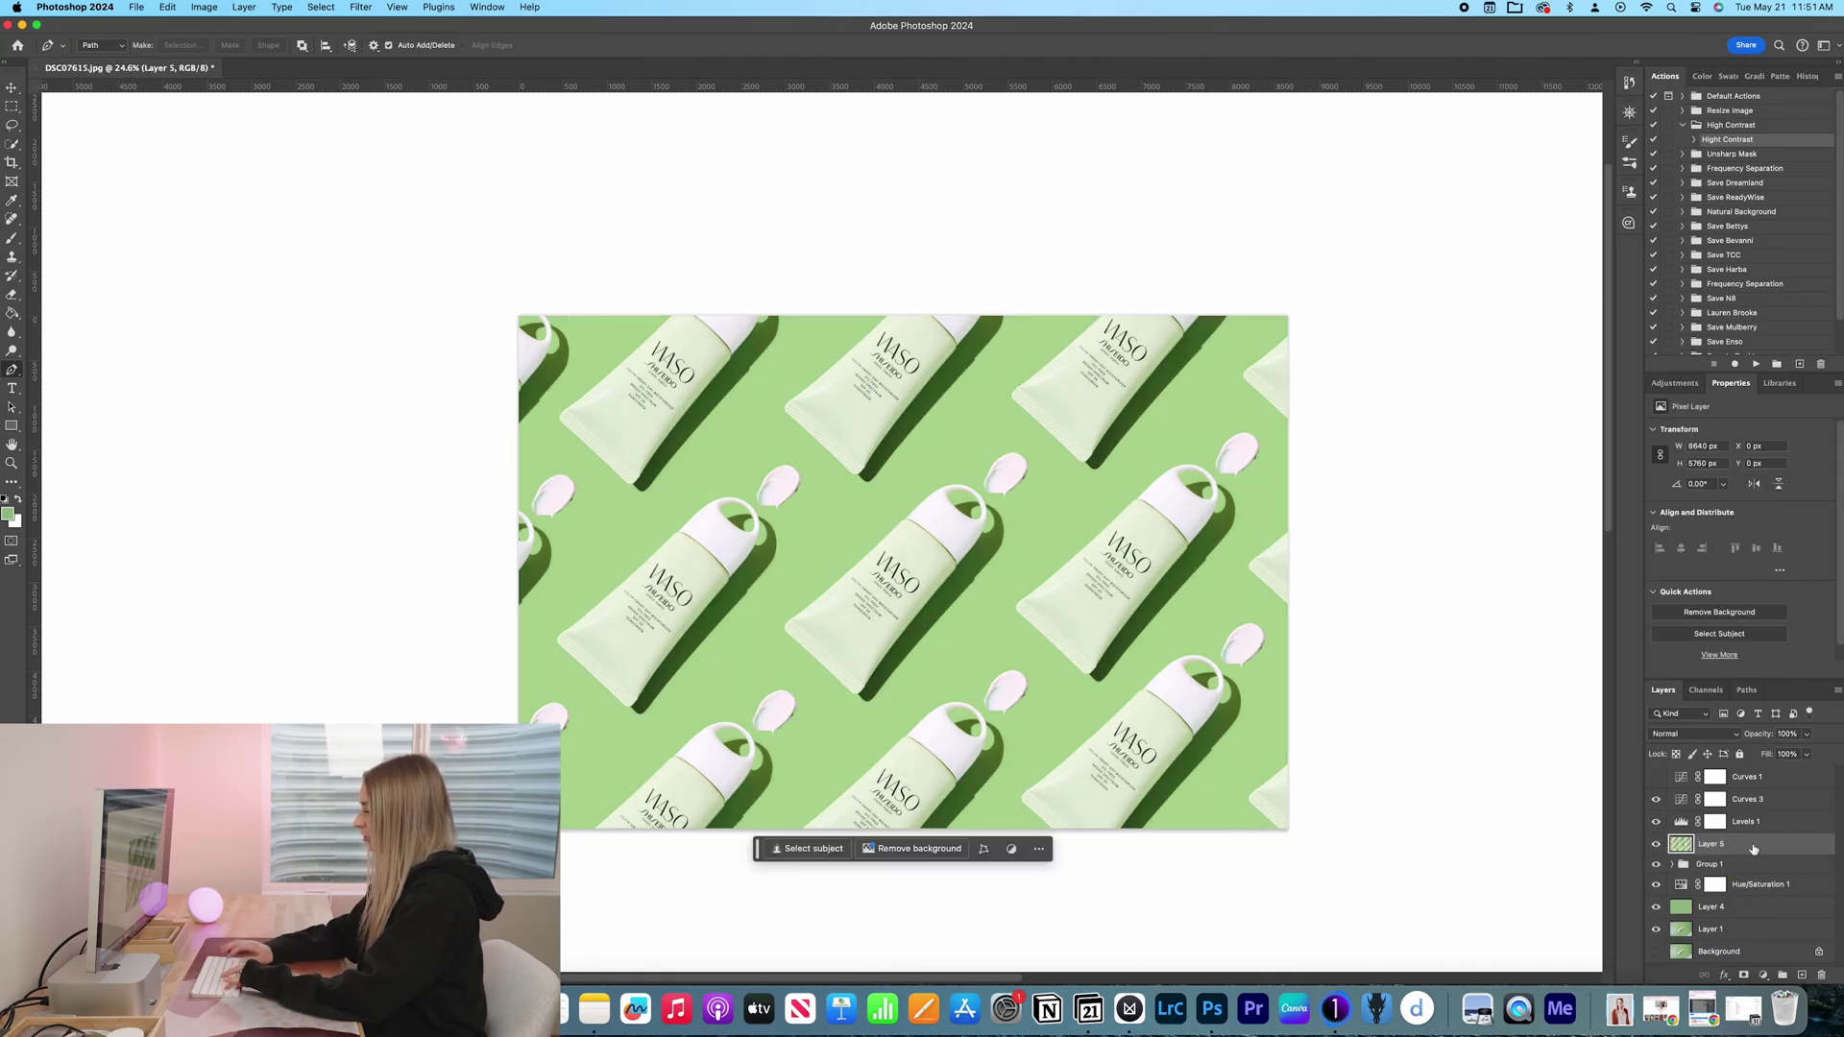
drag(1753, 847, 1752, 800)
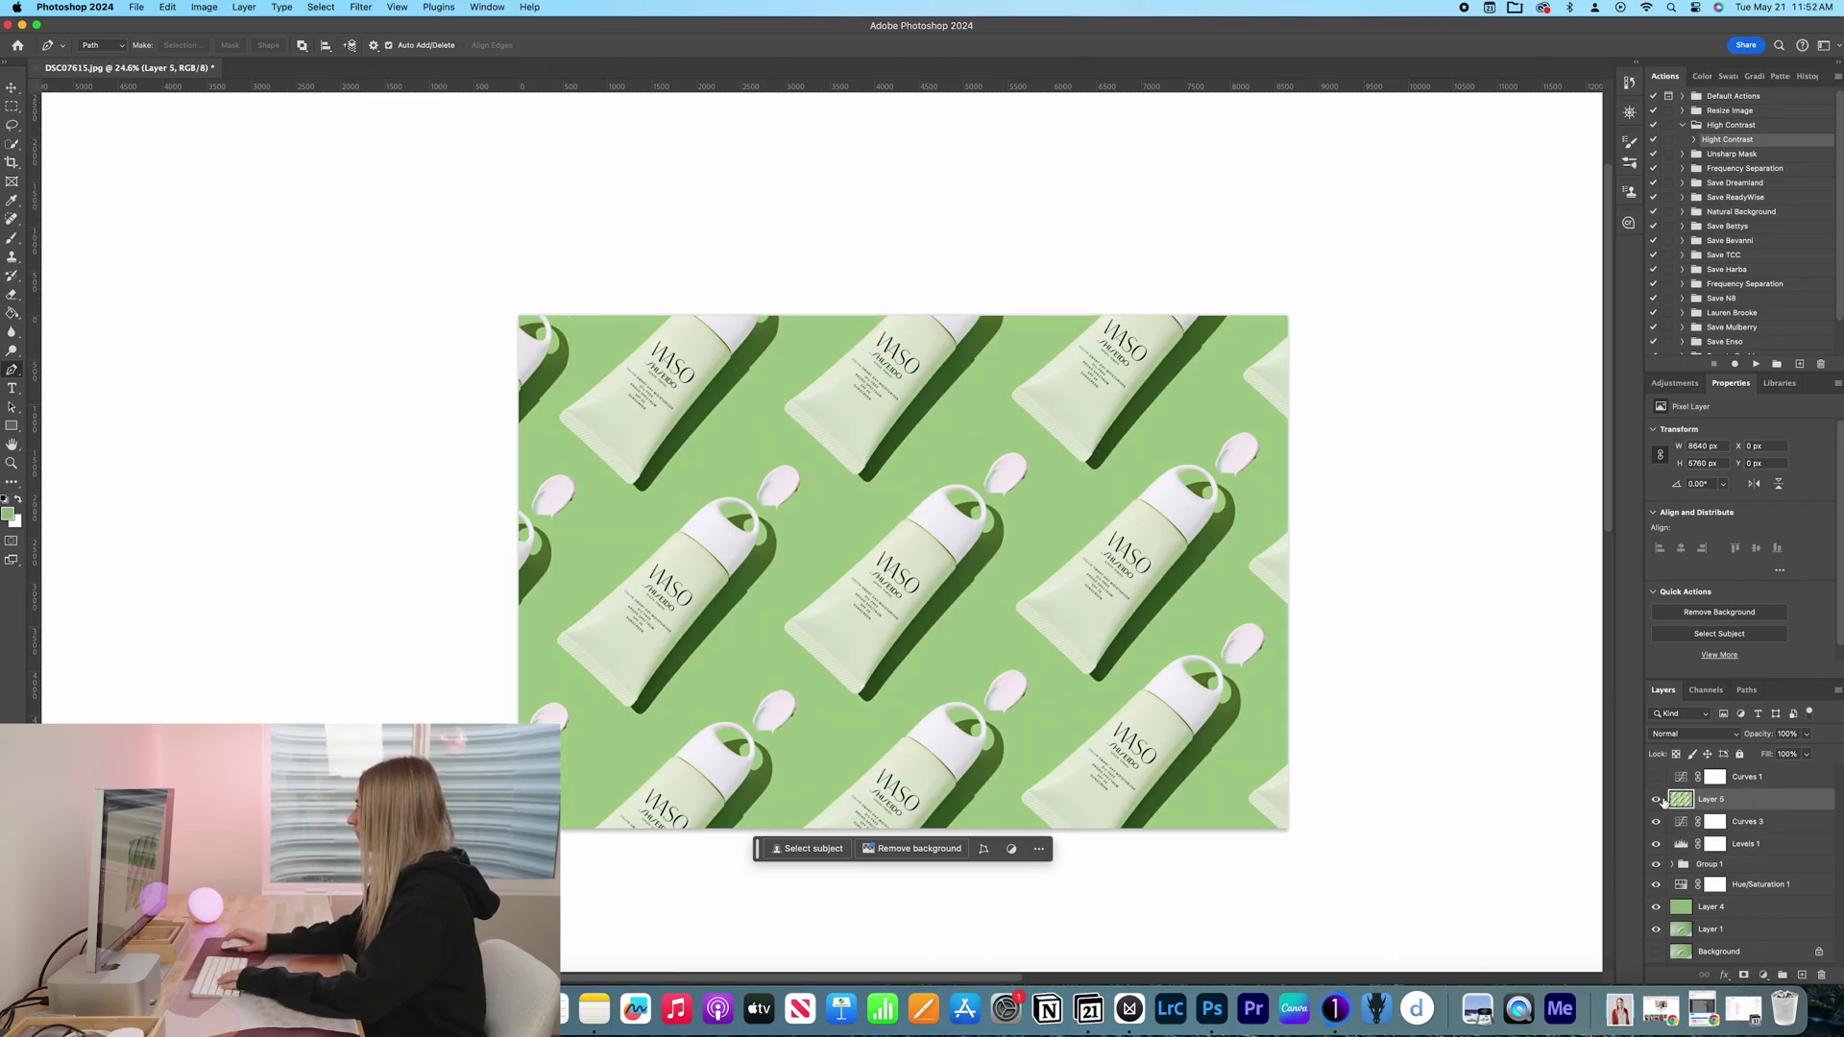
Step: Run Filter > Other > High Pass with a small radius on merged Layer 5
click(361, 7)
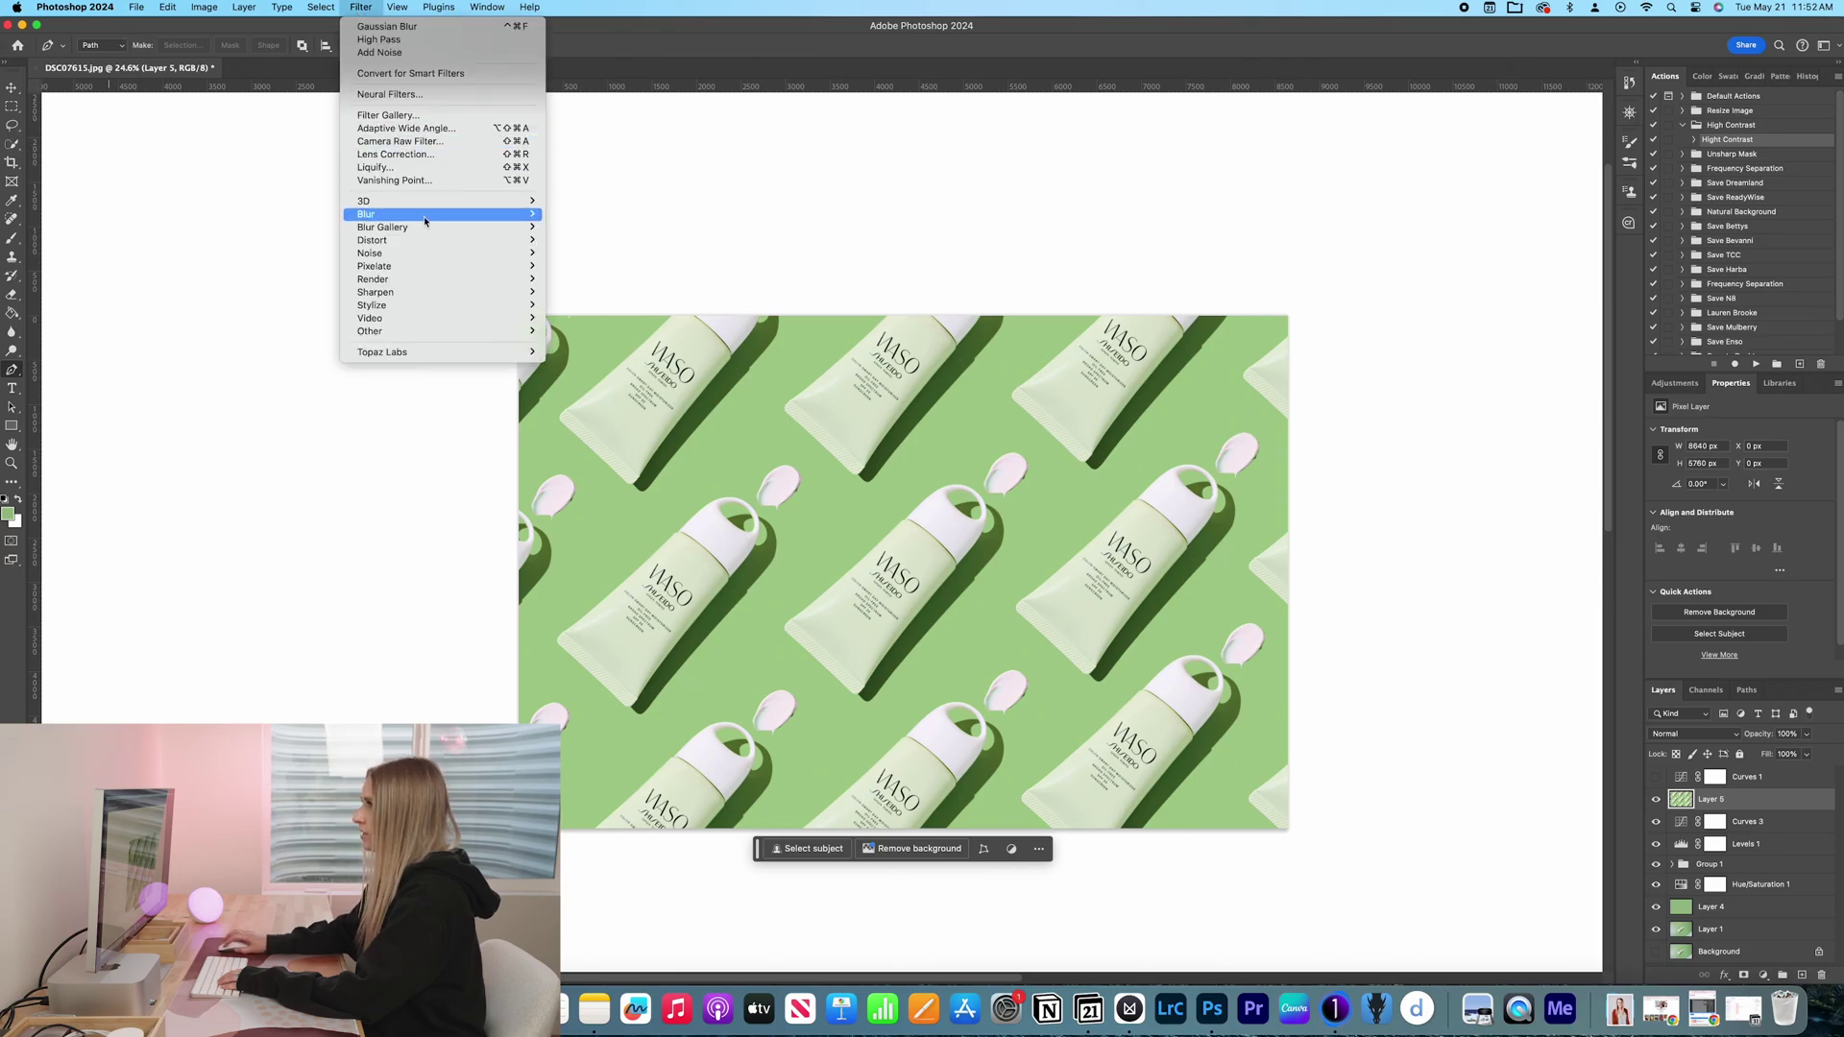
mouse_move(433, 331)
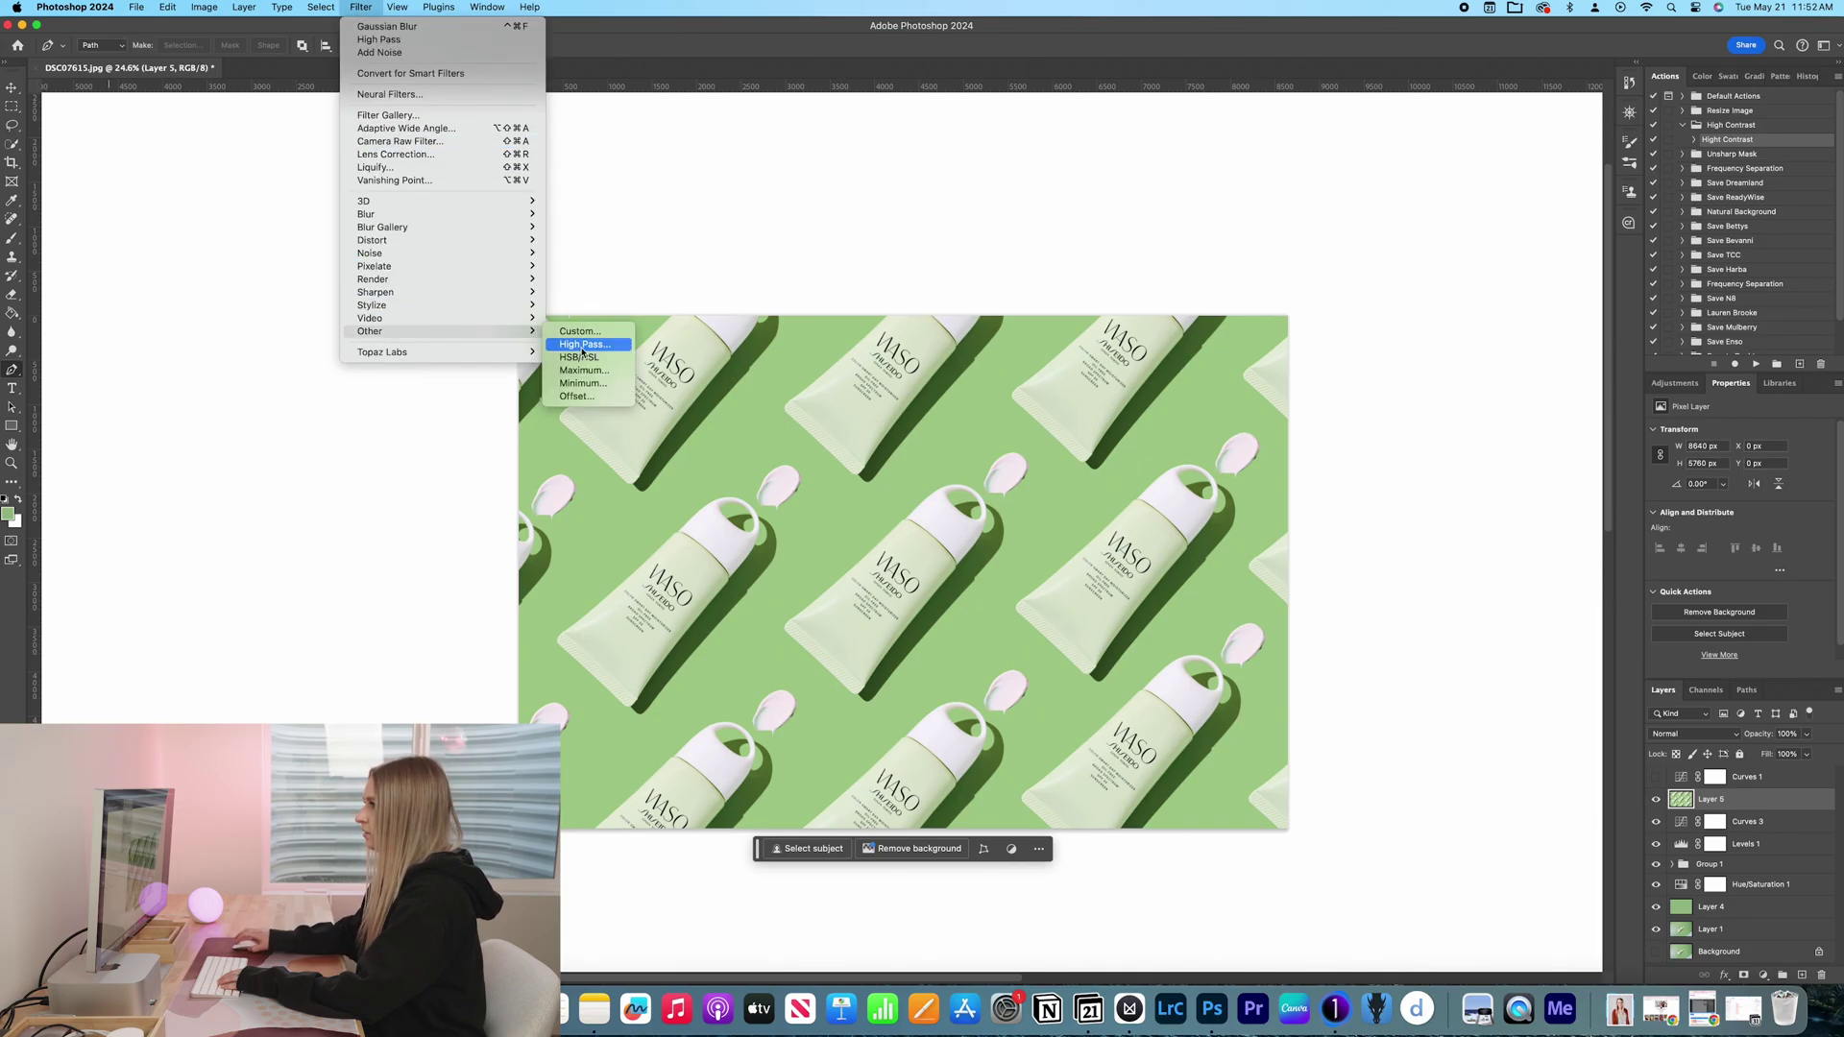
click(580, 343)
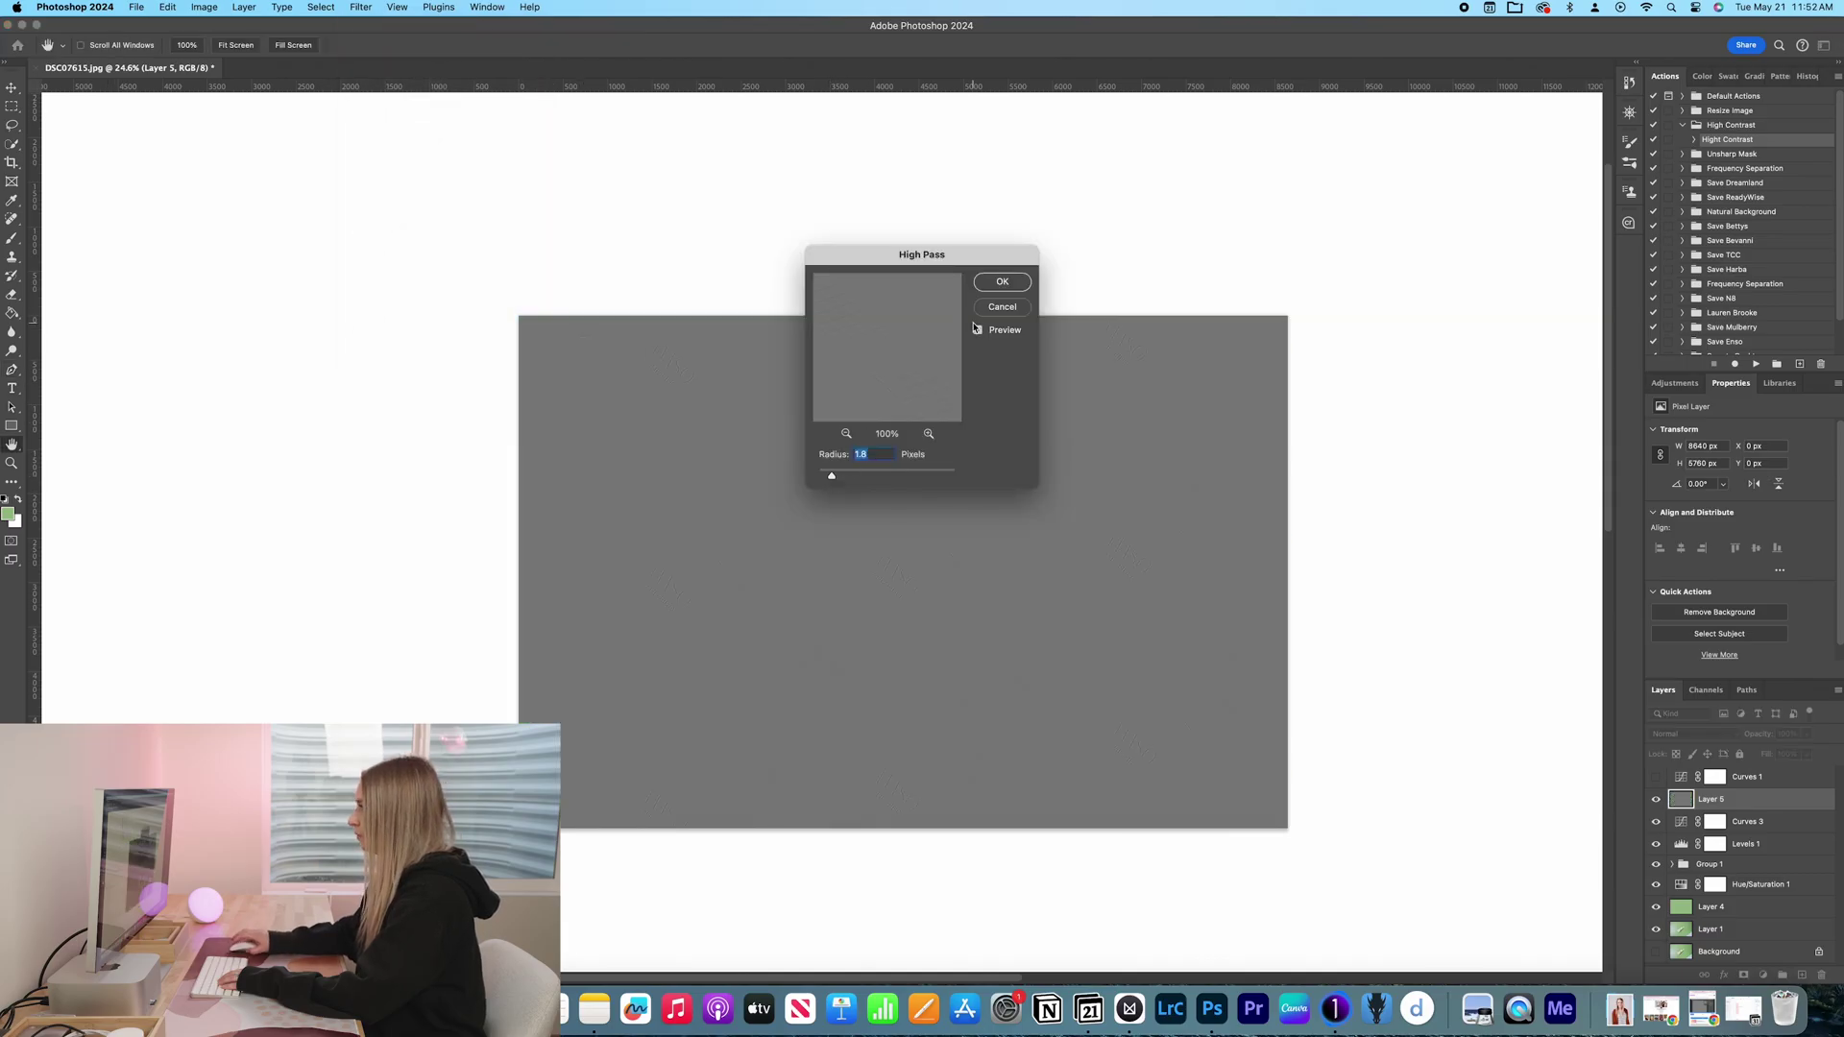
click(998, 287)
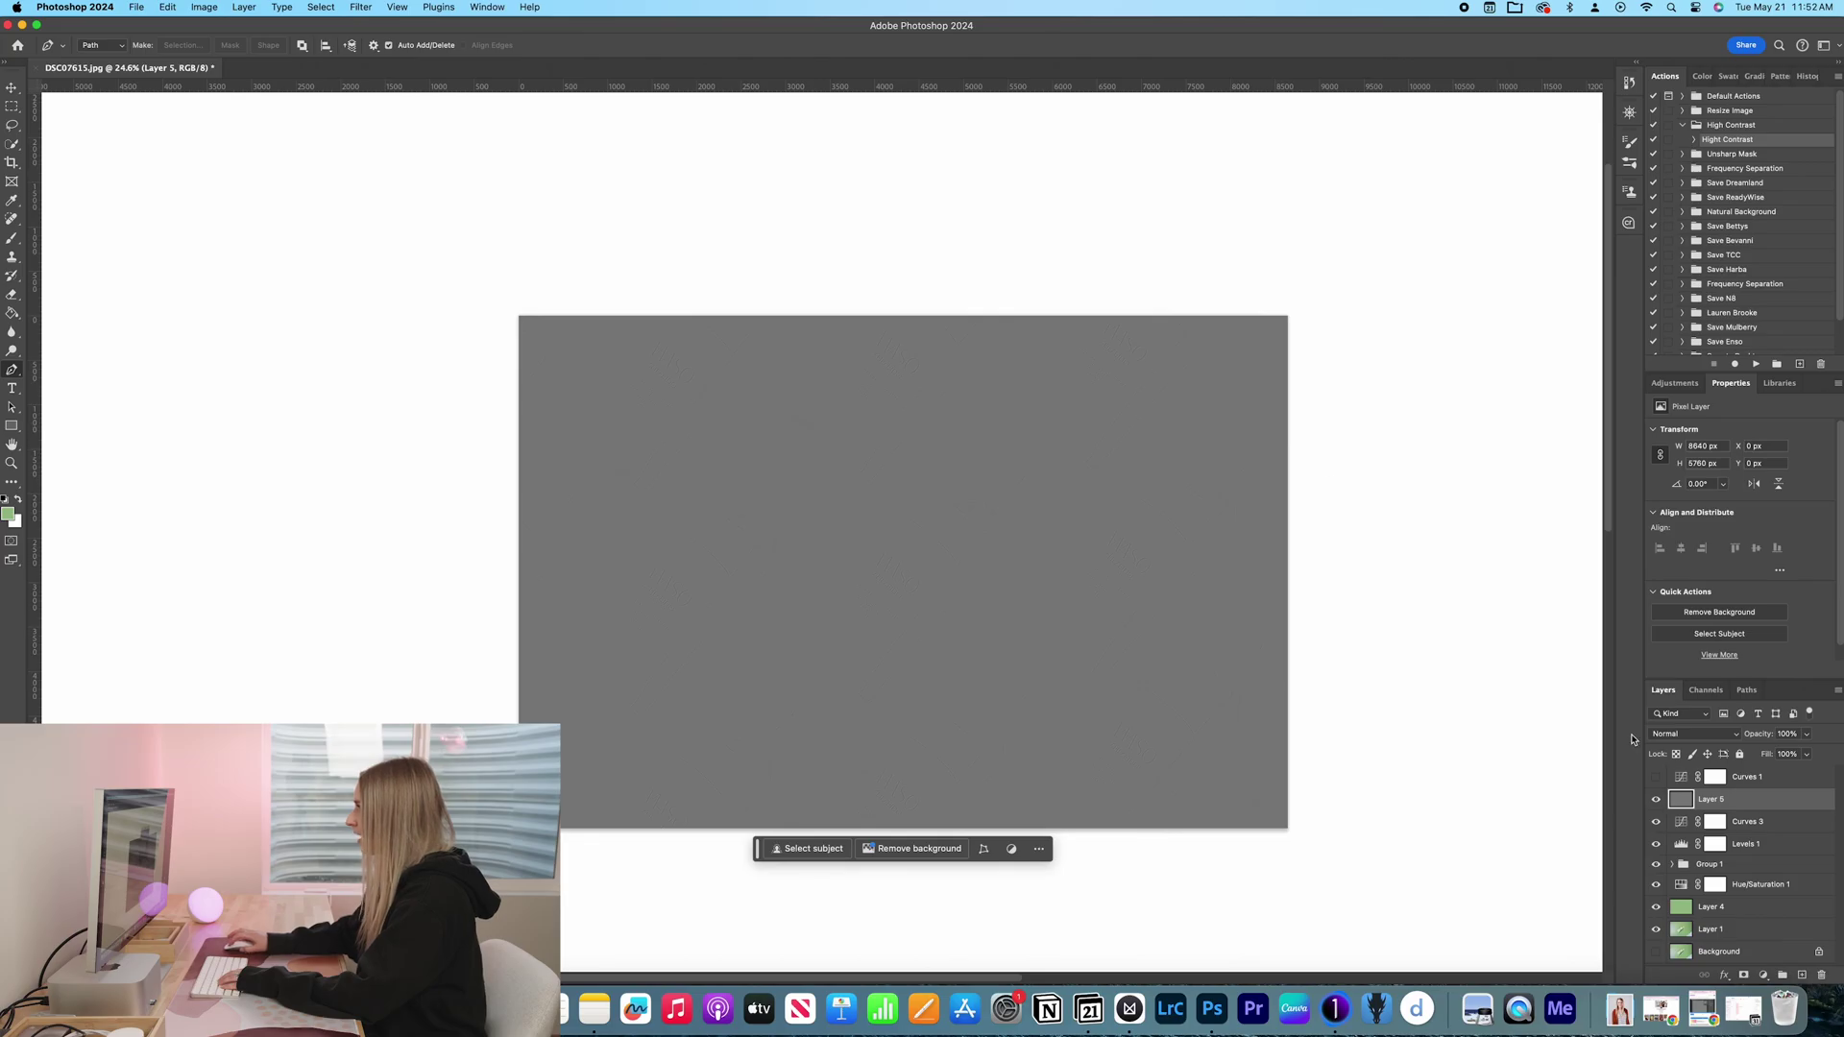
click(1685, 734)
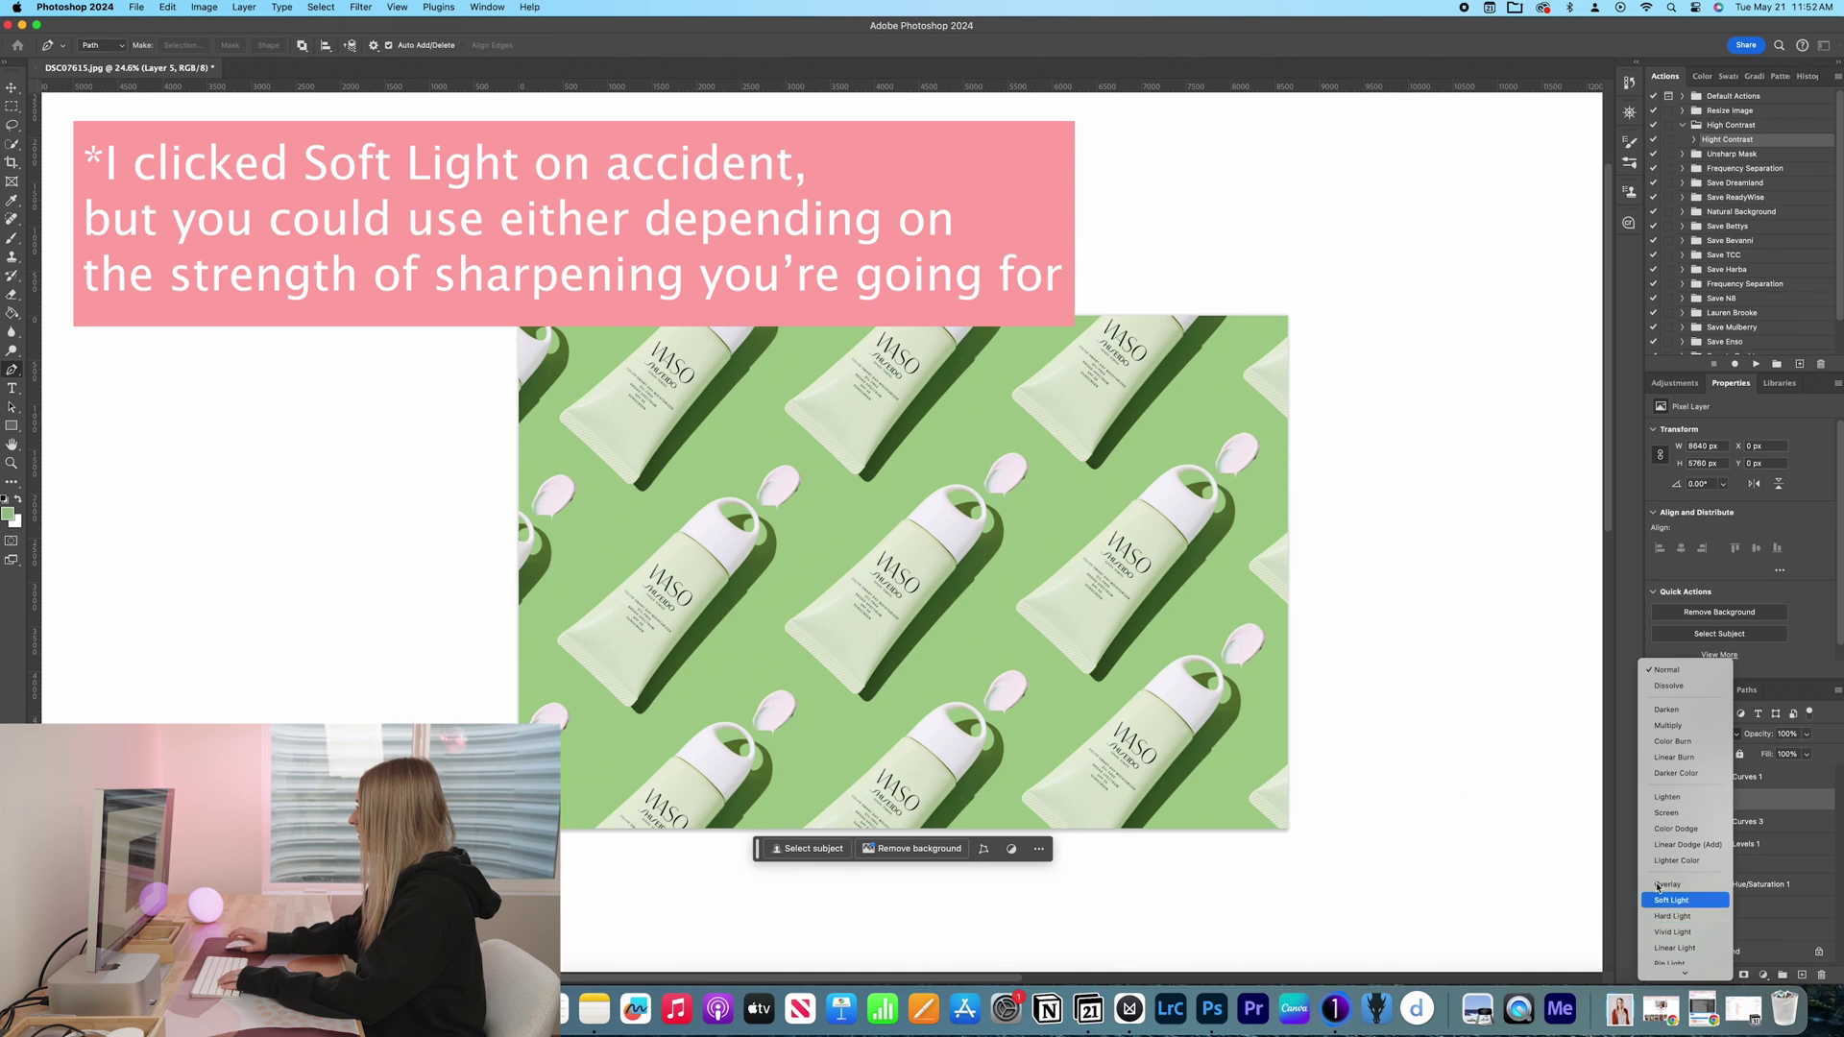
Step: Blend Layer 5 as Soft Light, then hide it to compare the sharpening
click(1683, 899)
scroll(922, 549, up, 5)
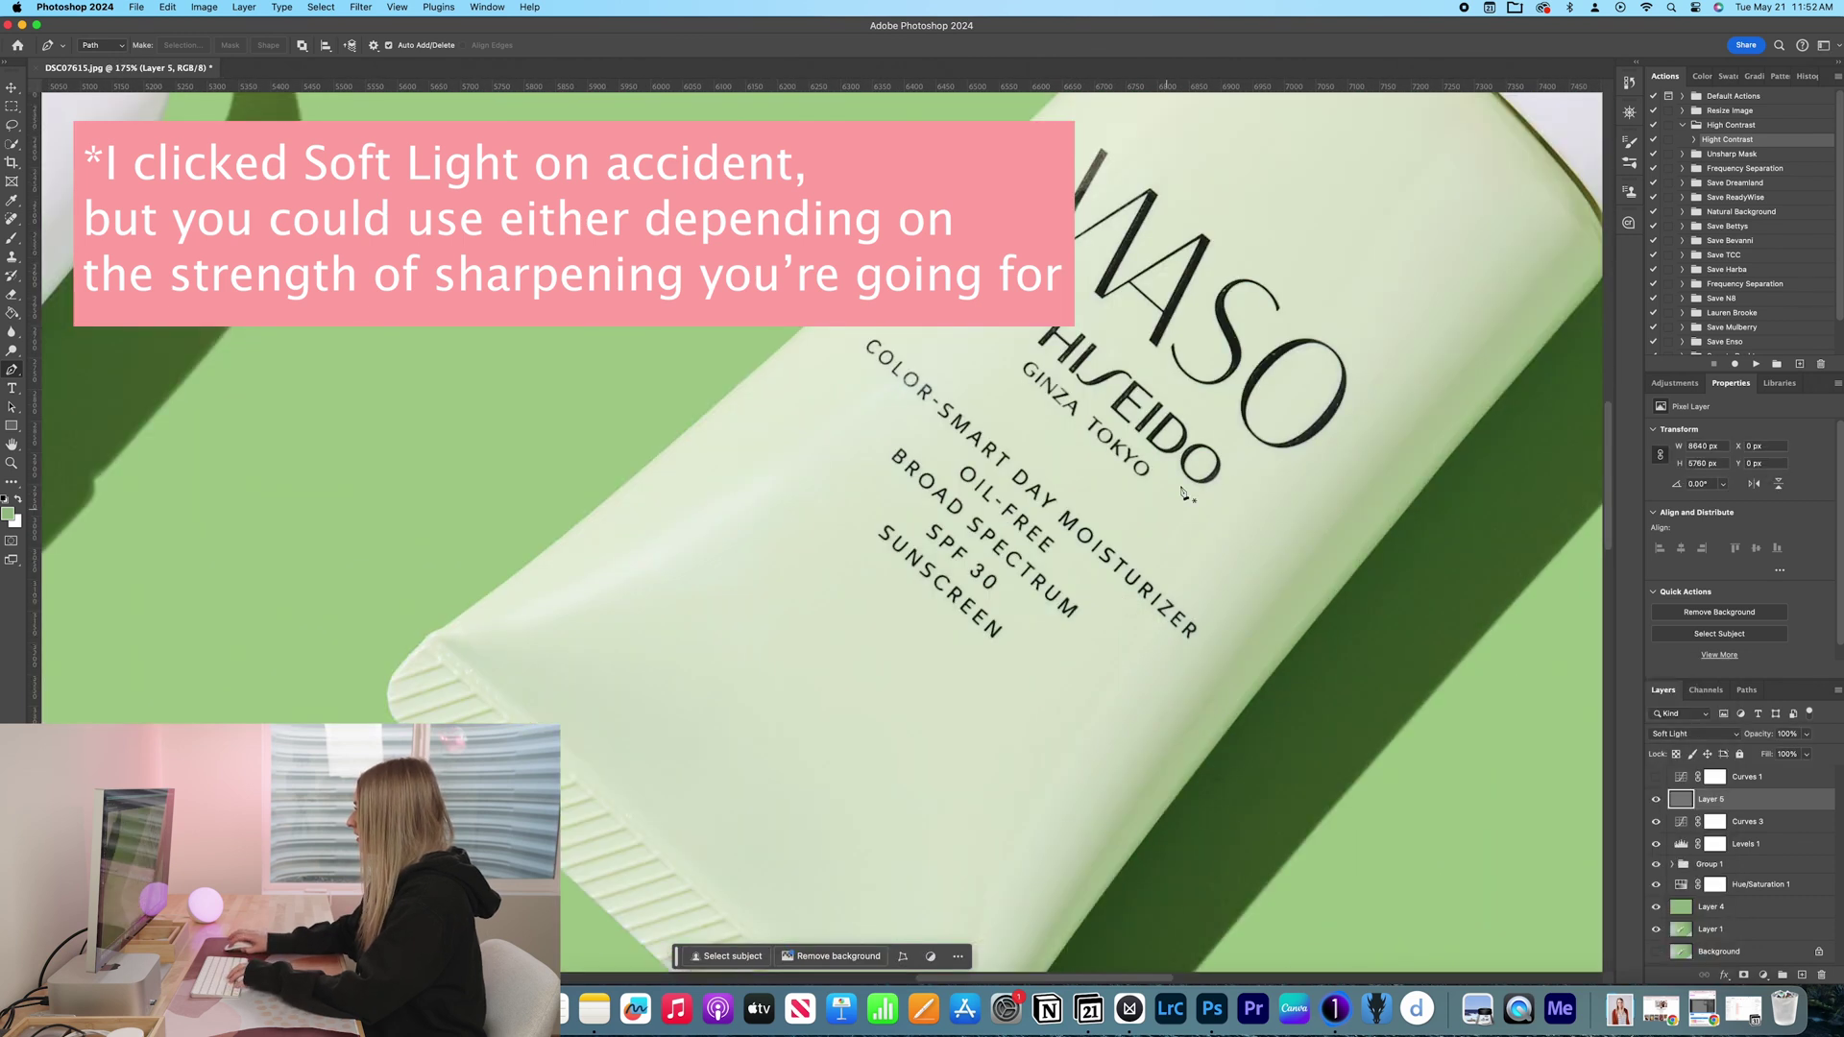
scroll(1185, 493, up, 5)
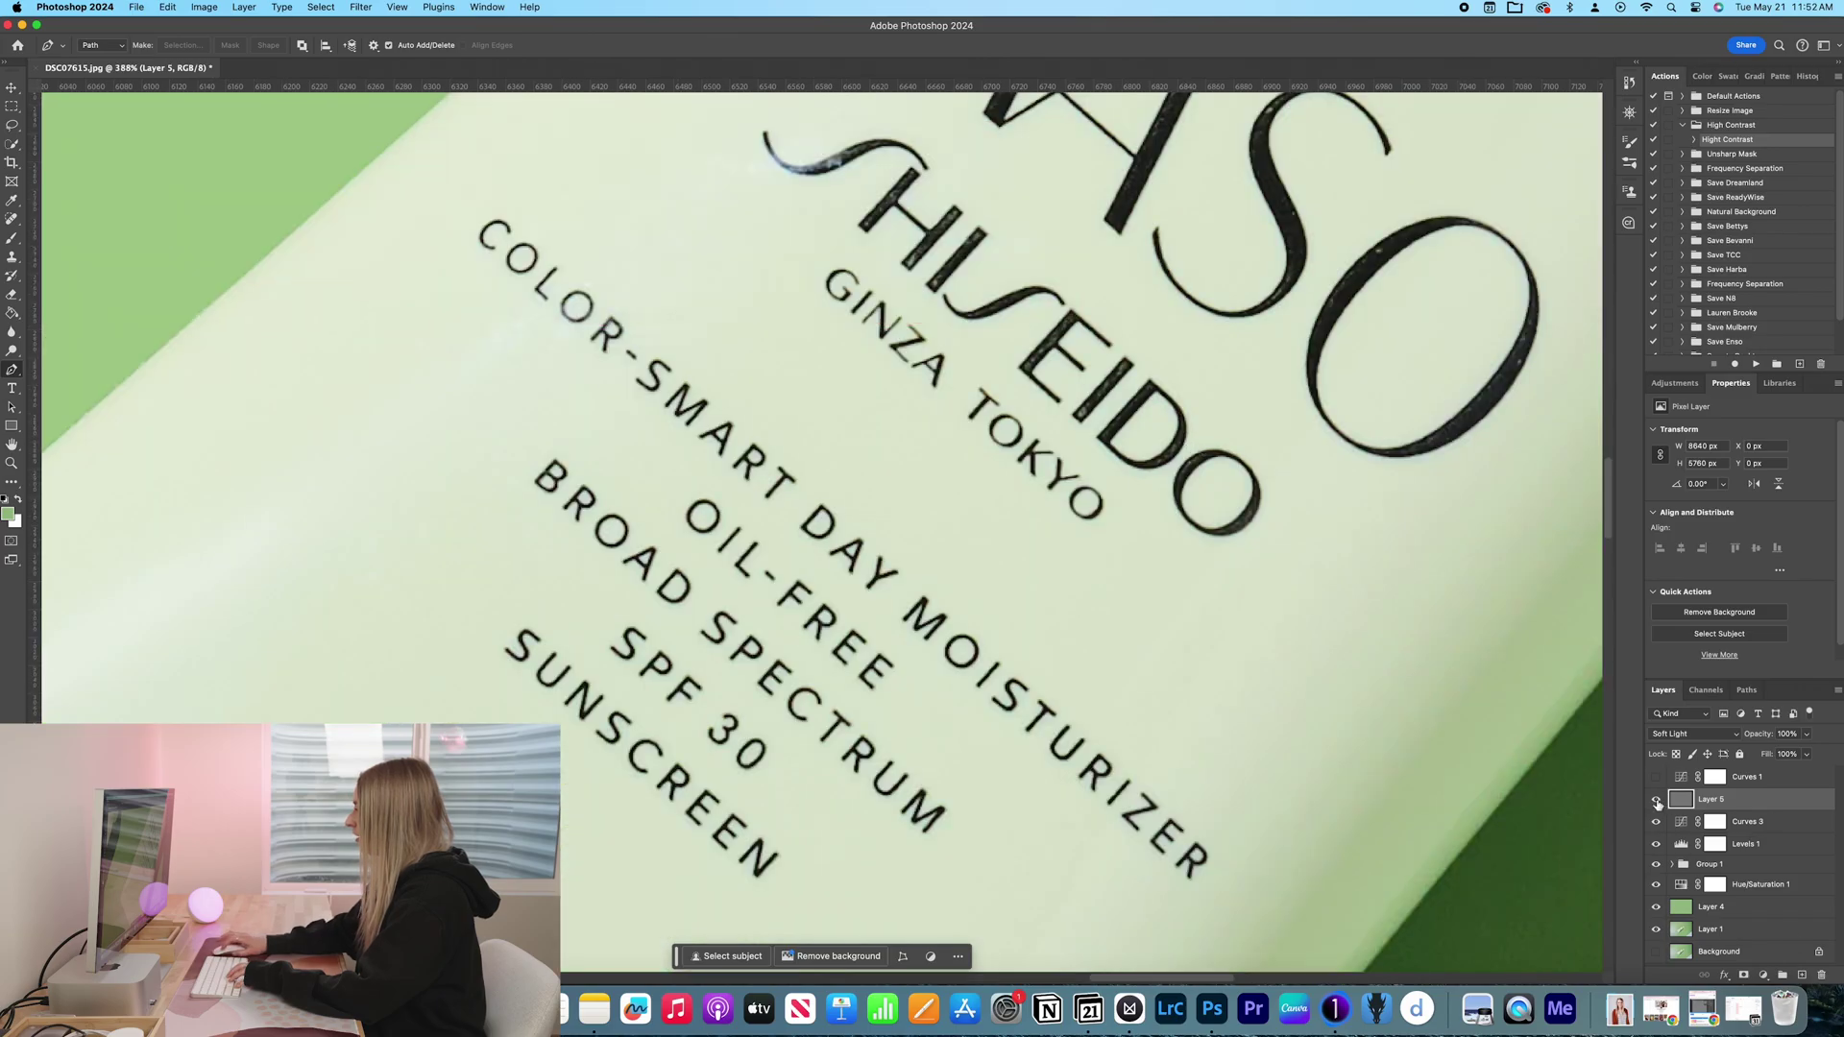
click(1657, 801)
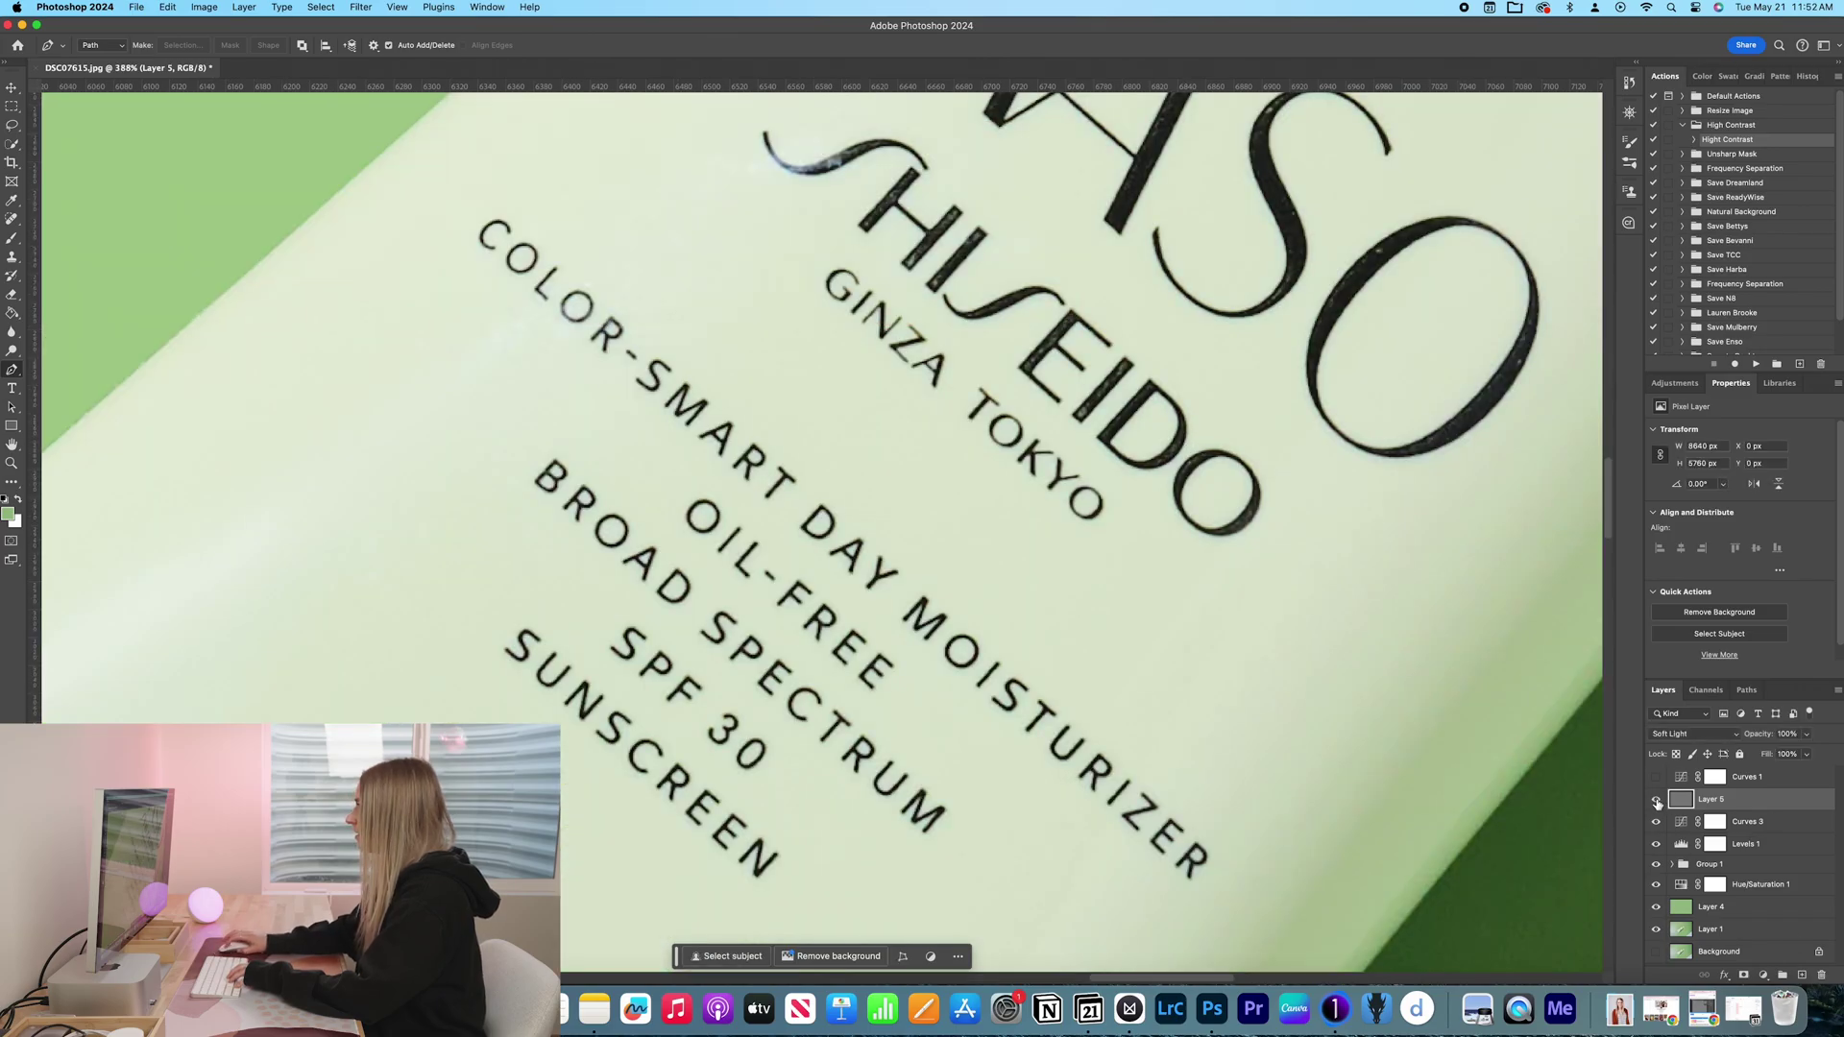
scroll(1196, 706, down, 4)
scroll(1196, 705, down, 3)
scroll(1196, 706, down, 3)
scroll(1219, 635, up, 5)
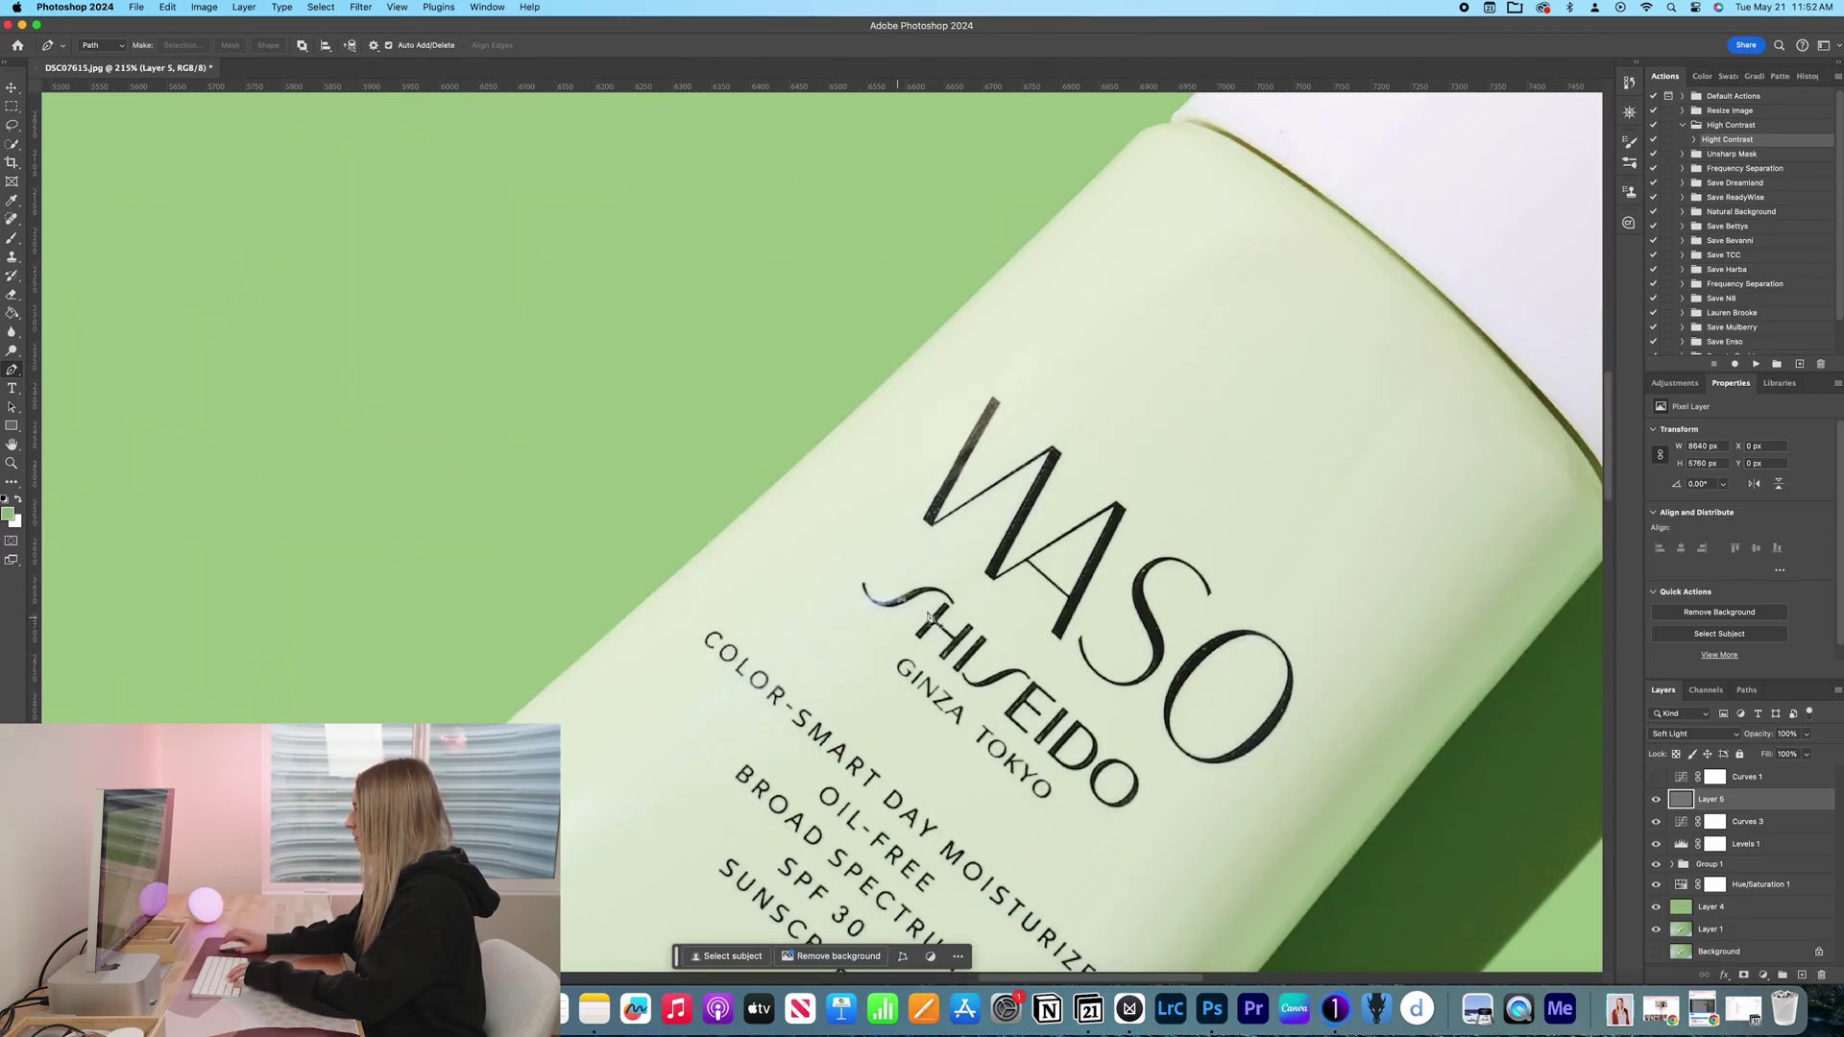
scroll(933, 619, down, 2)
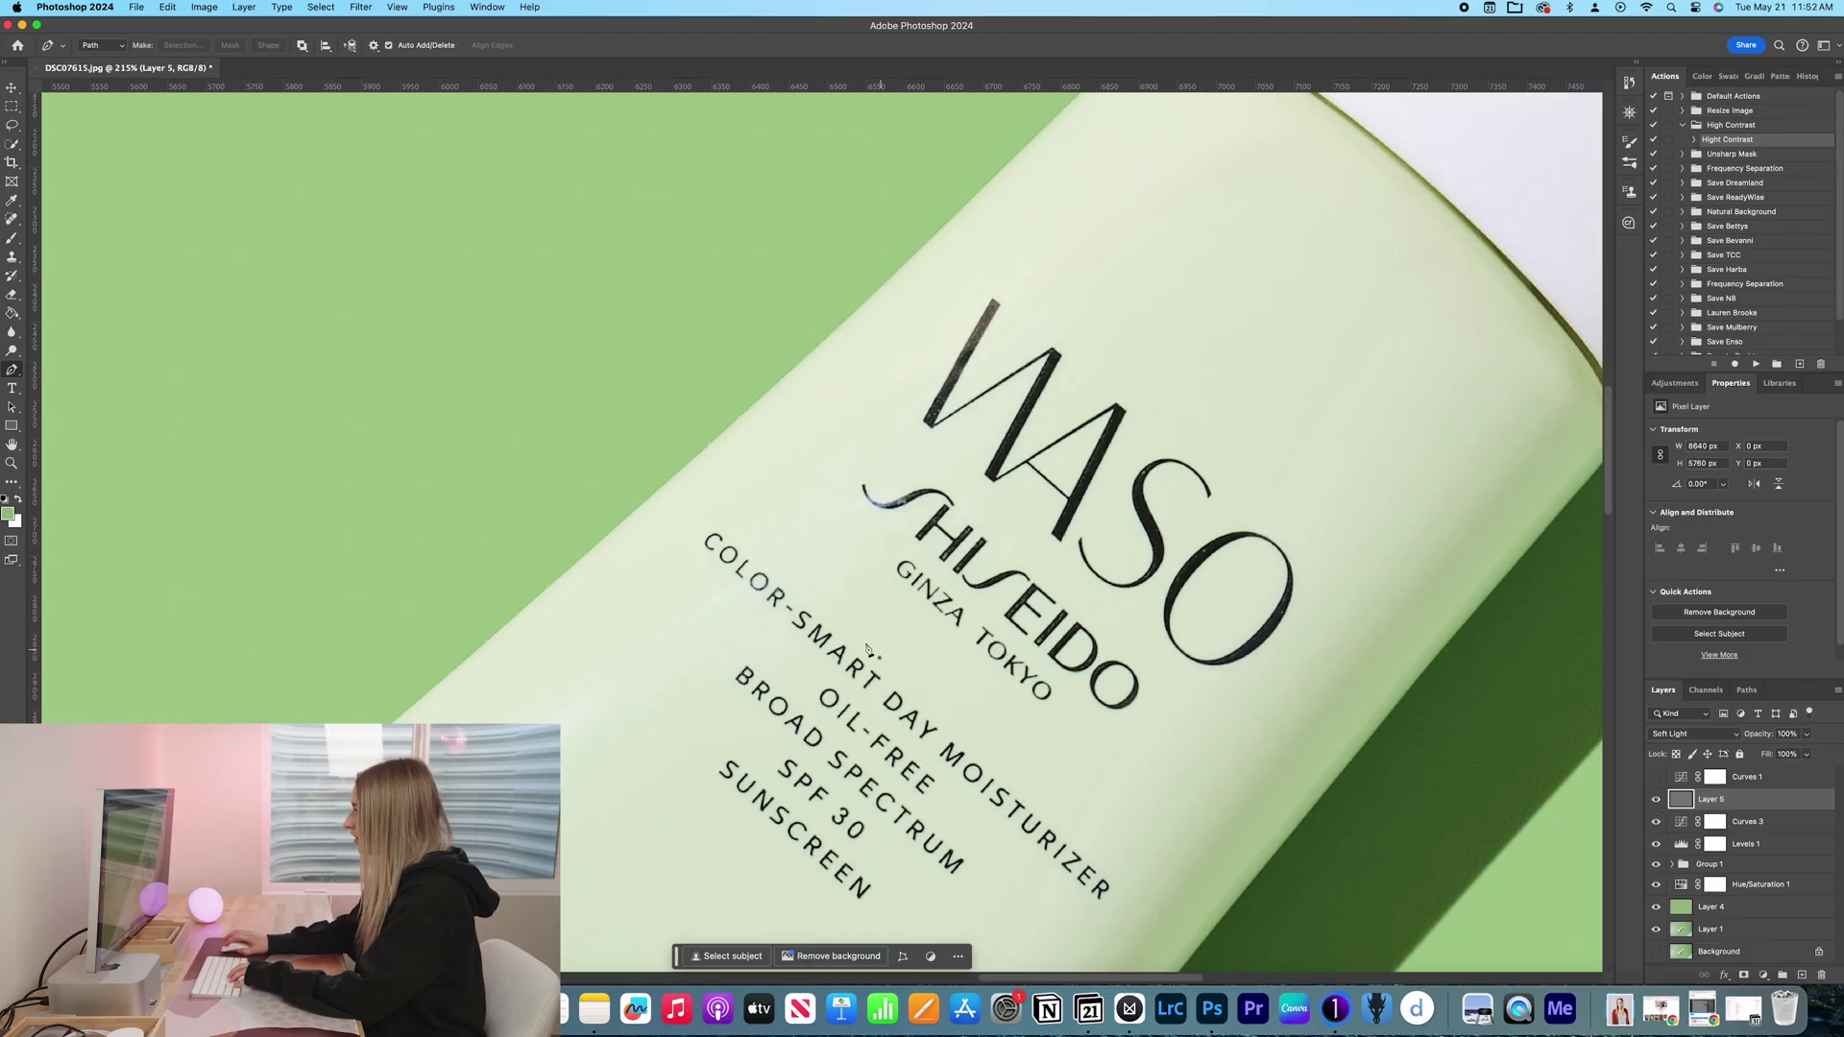
scroll(868, 649, down, 8)
scroll(807, 634, up, 2)
scroll(807, 633, up, 2)
scroll(764, 614, up, 5)
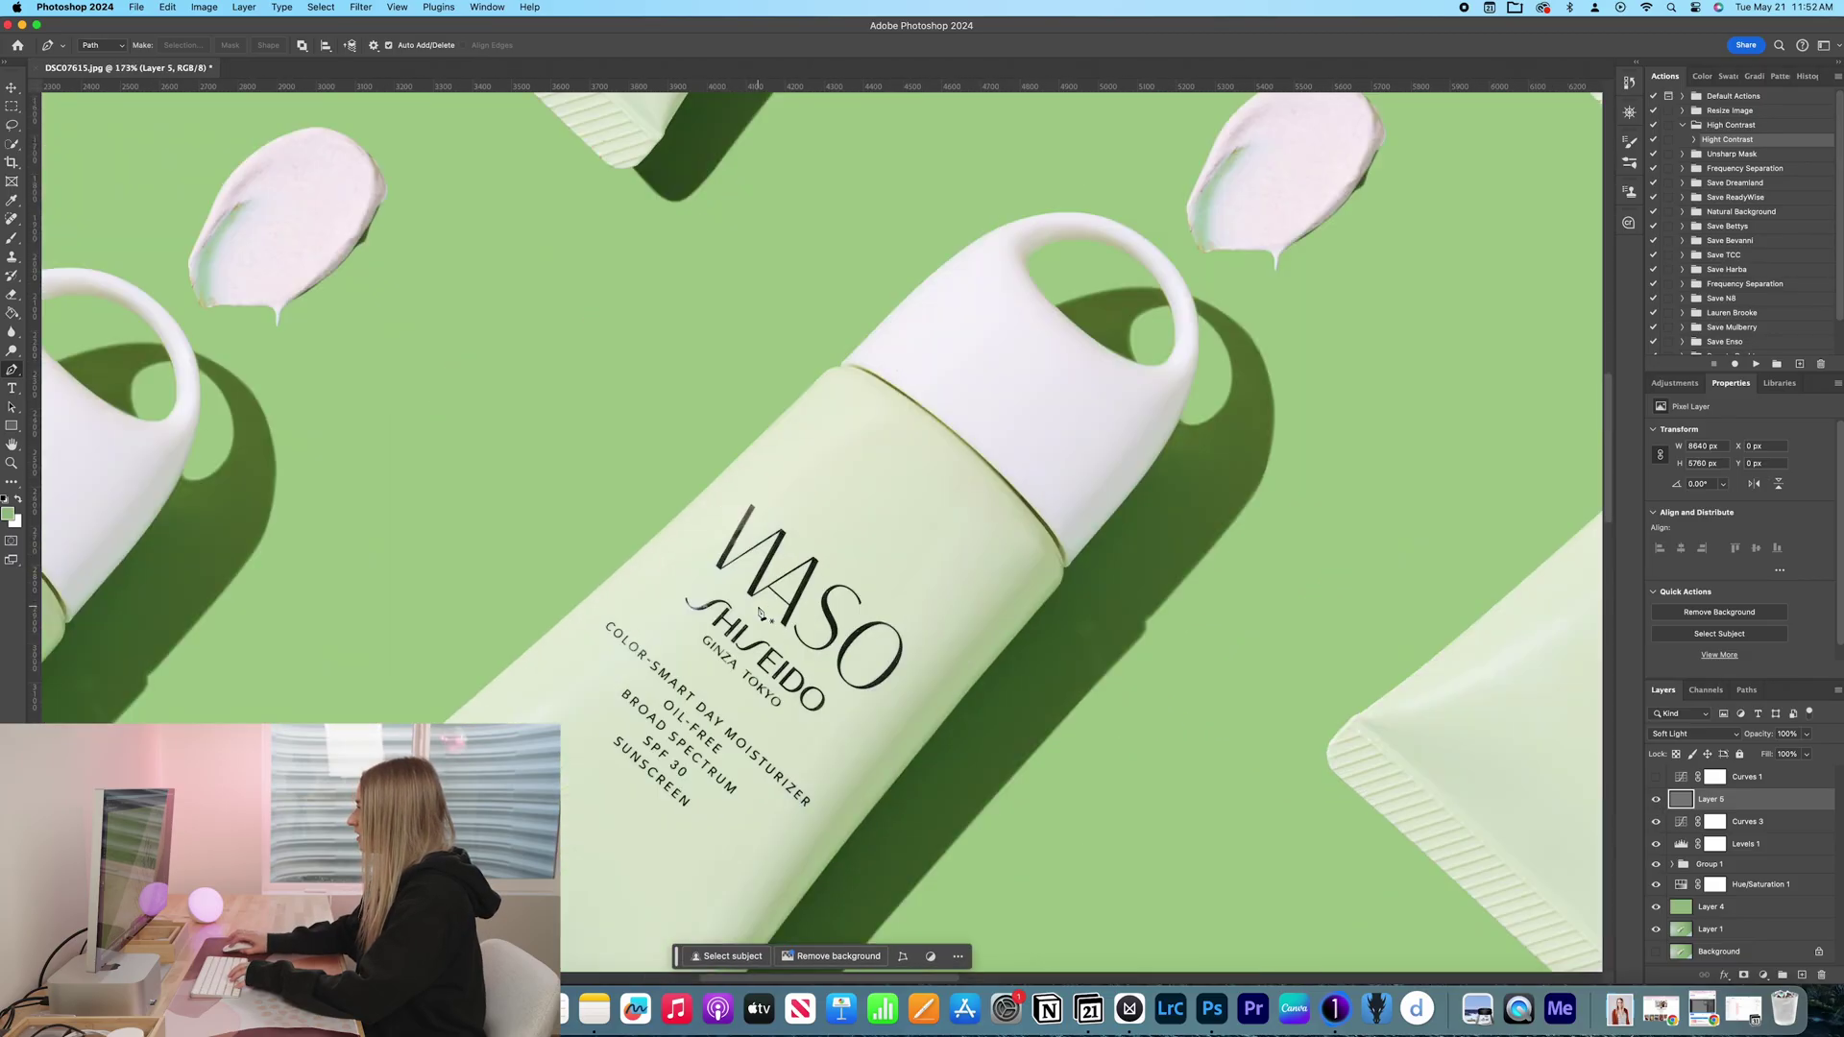
scroll(764, 615, up, 2)
scroll(764, 615, down, 2)
scroll(807, 620, down, 5)
scroll(829, 623, down, 2)
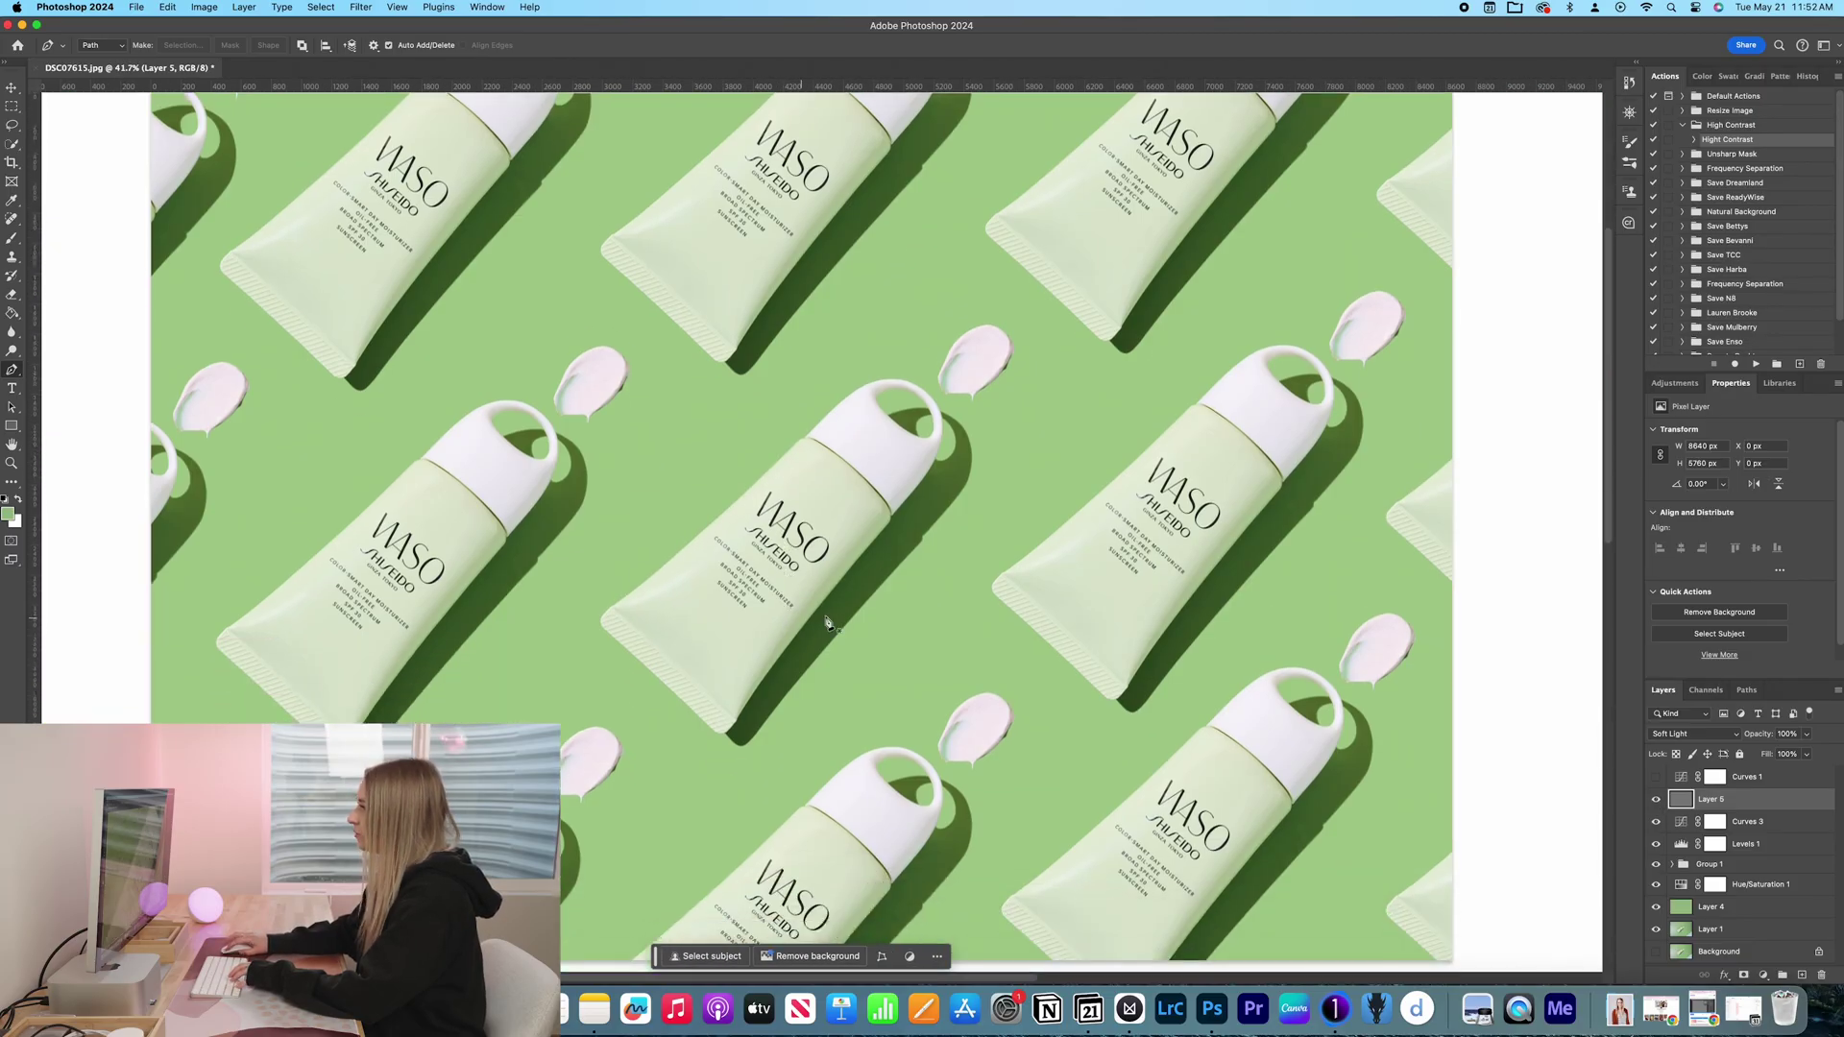
scroll(829, 622, down, 5)
scroll(864, 625, down, 1)
scroll(890, 626, up, 4)
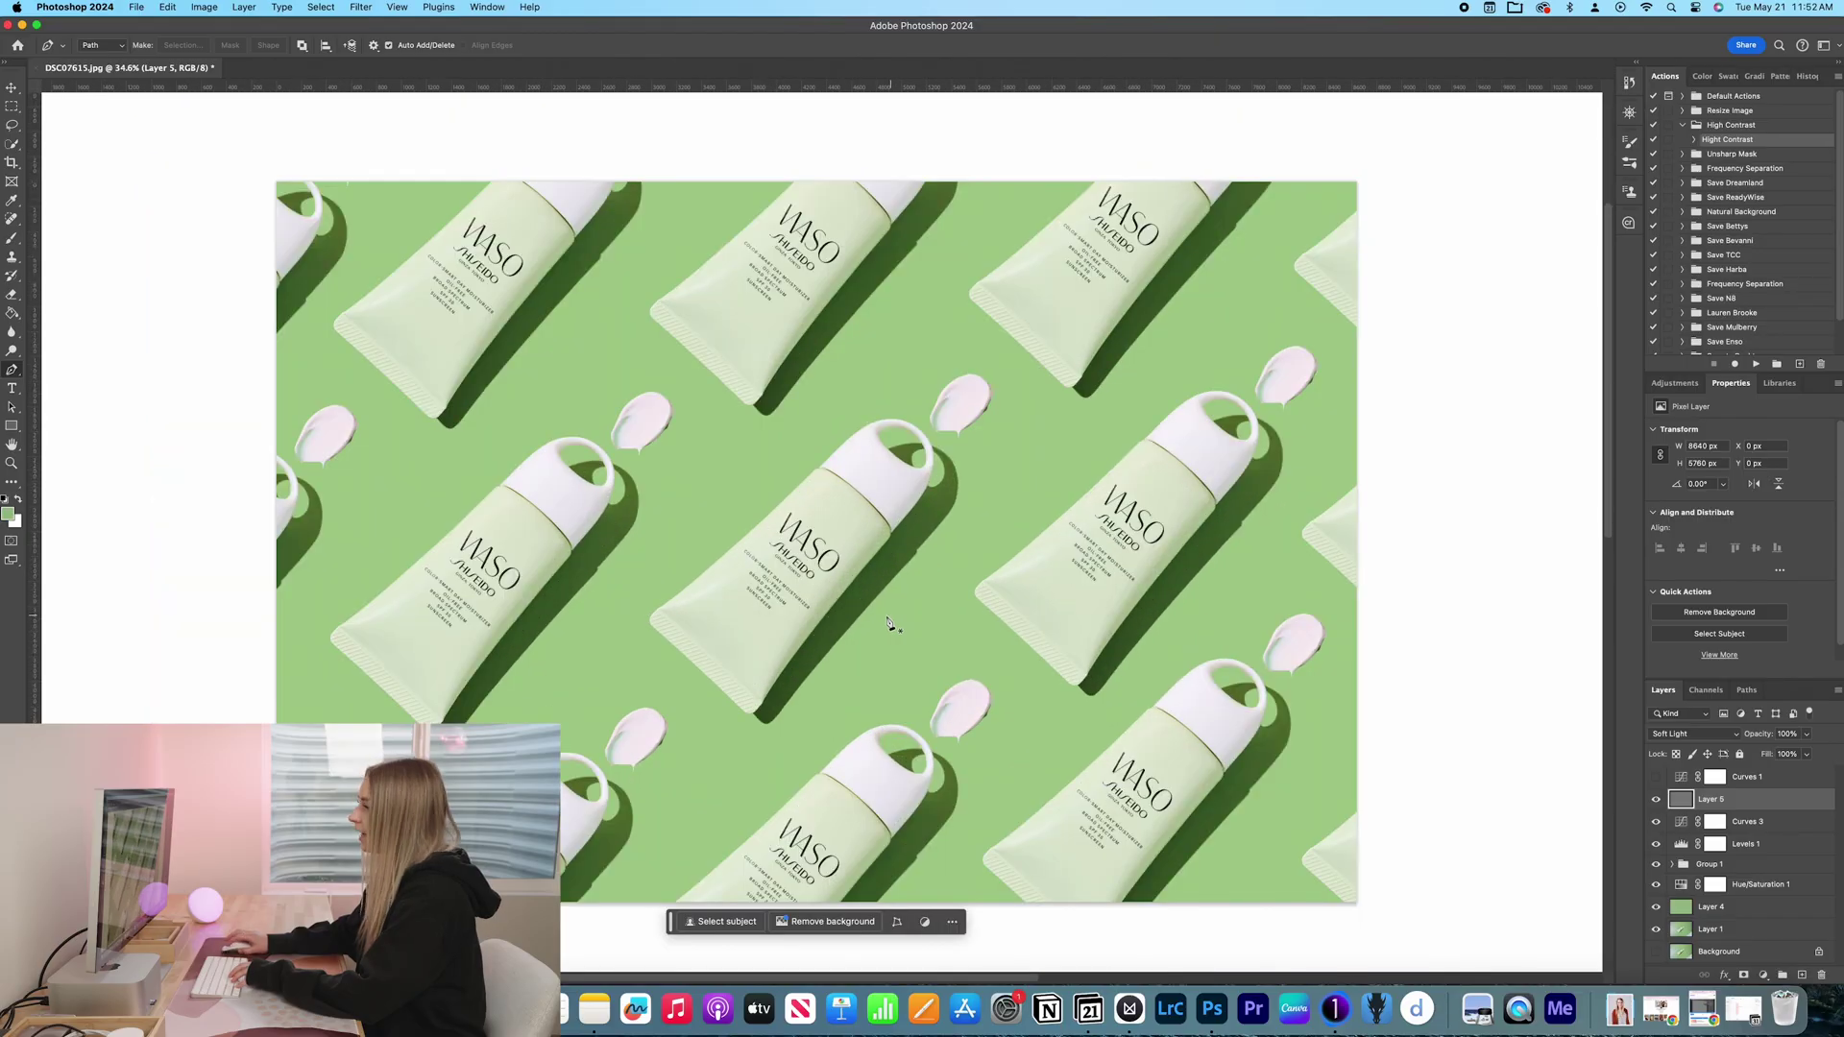
scroll(891, 627, down, 1)
scroll(891, 625, up, 1)
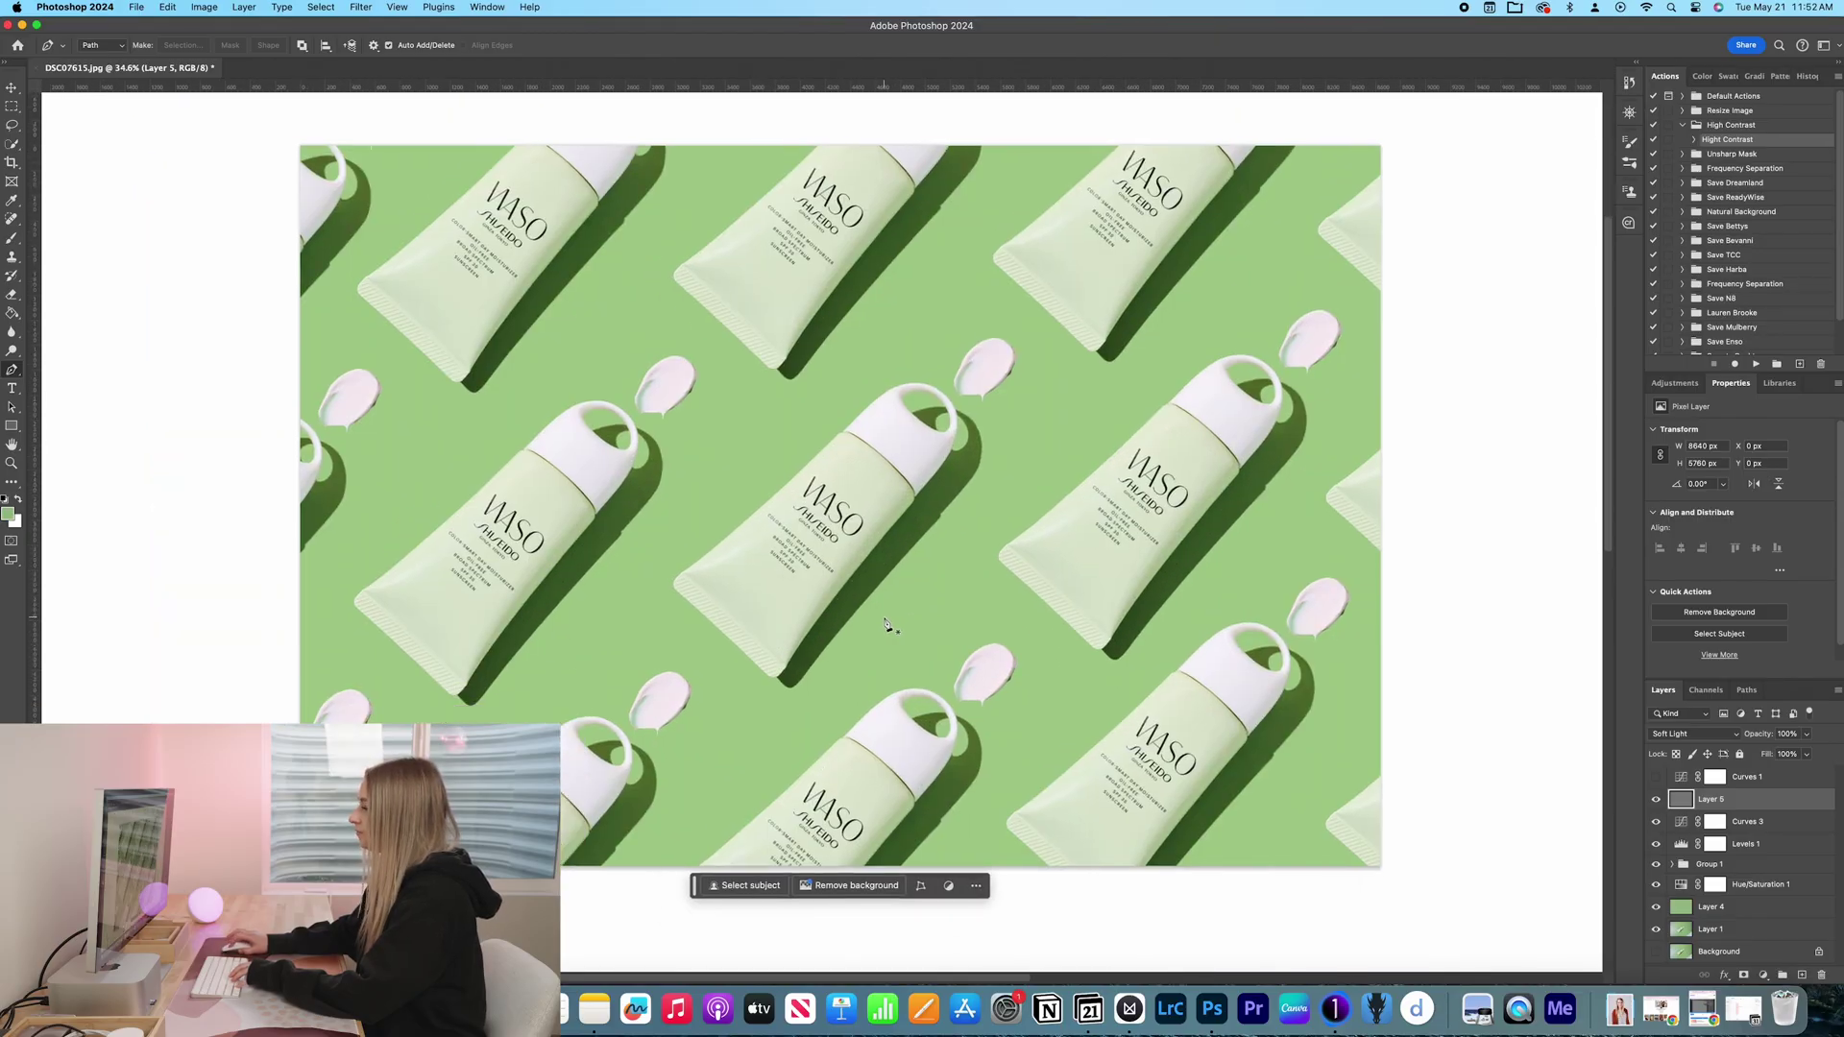